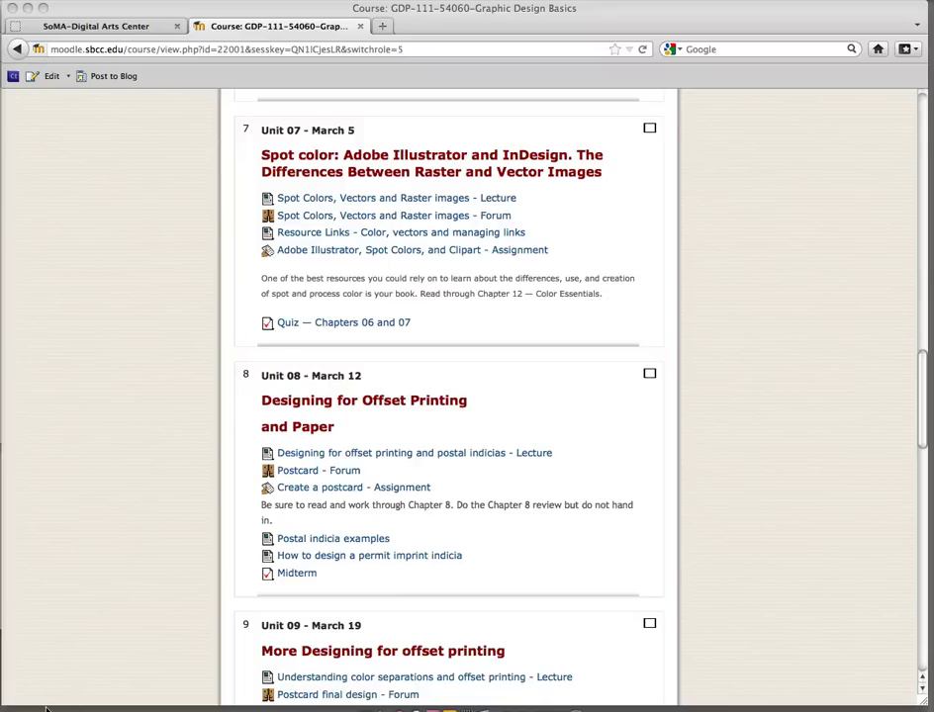
- Open the Unit 07 lecture on spot colors, vectors and raster images and enlarge its window
left_click(372, 202)
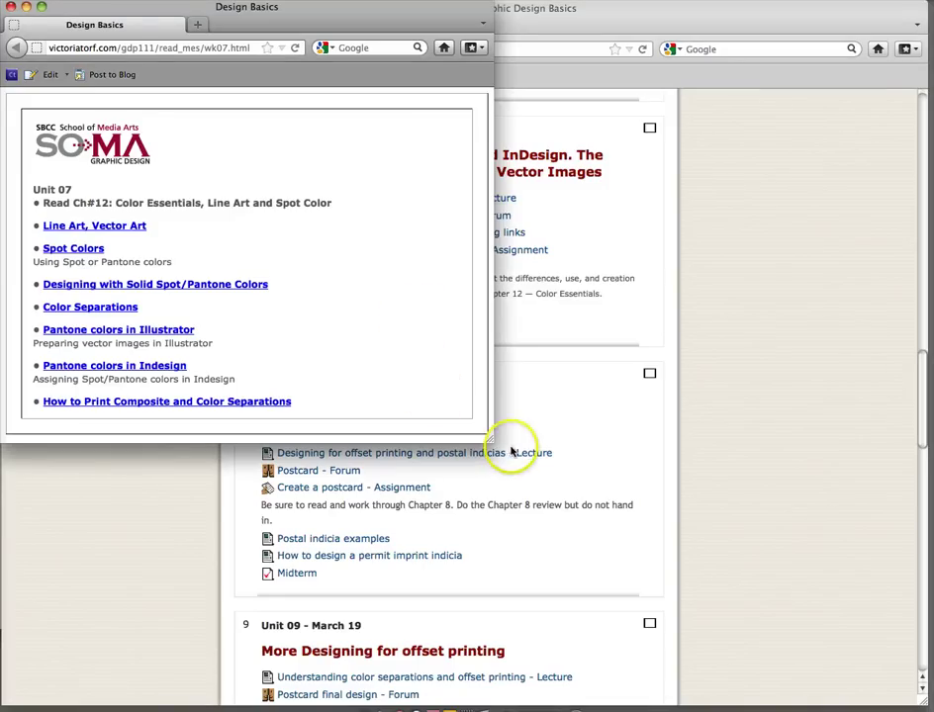
left_click_drag(486, 442, 715, 638)
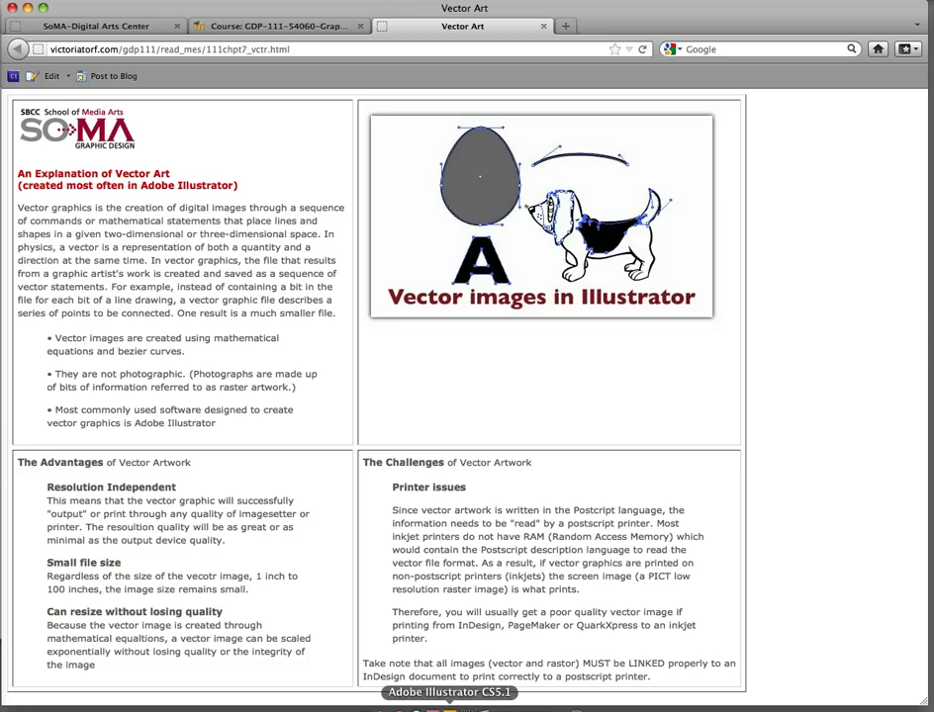
- Switch to Adobe Illustrator, reapply the Essentials workspace and show the drawing tools in two columns
left_click(449, 706)
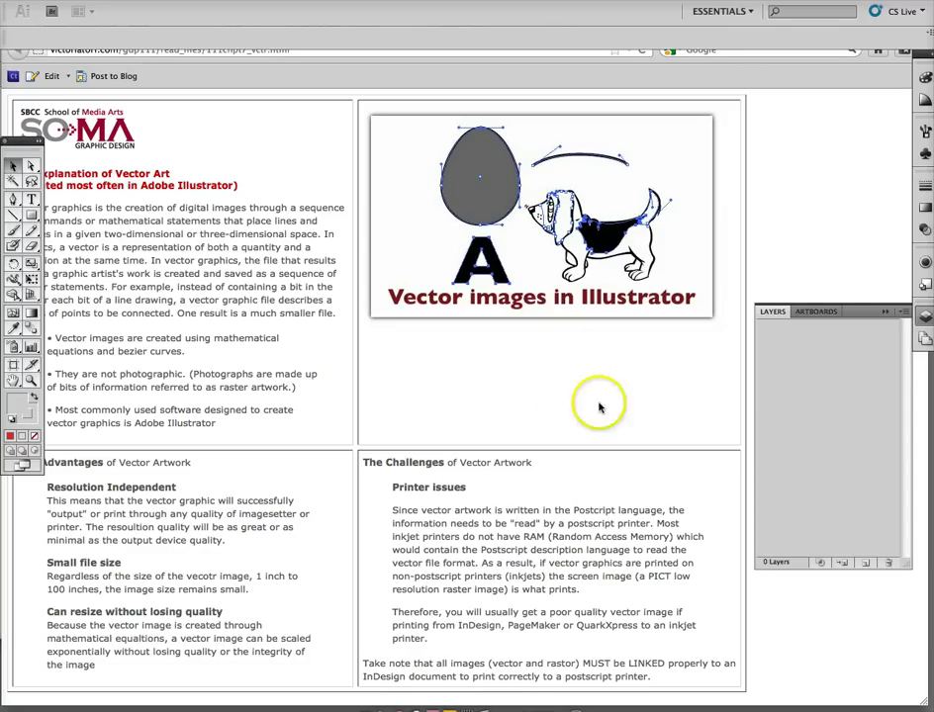
left_click(743, 12)
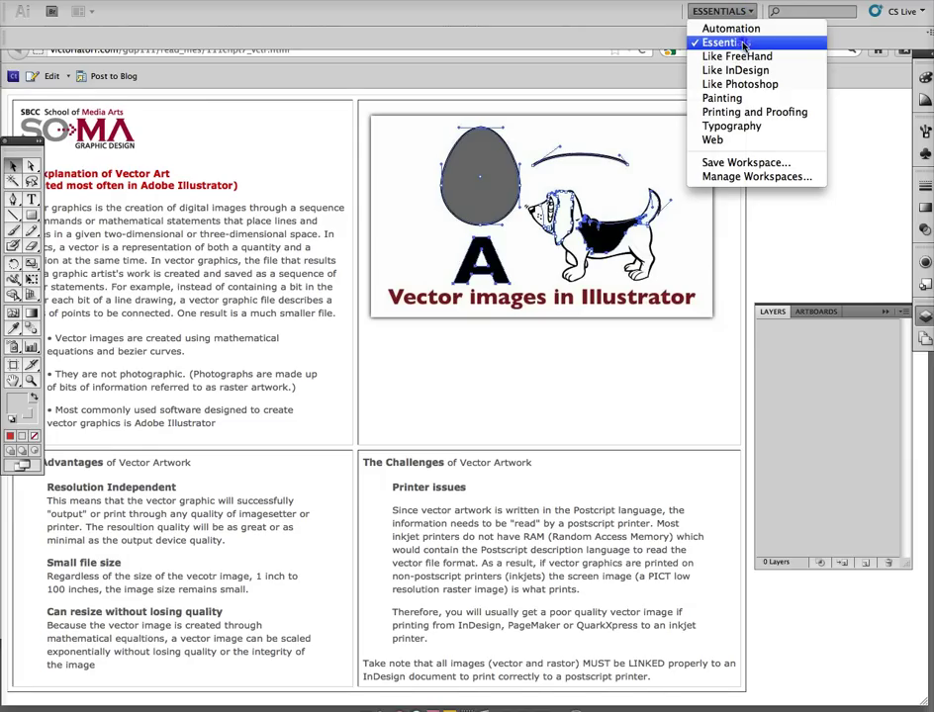
left_click(744, 45)
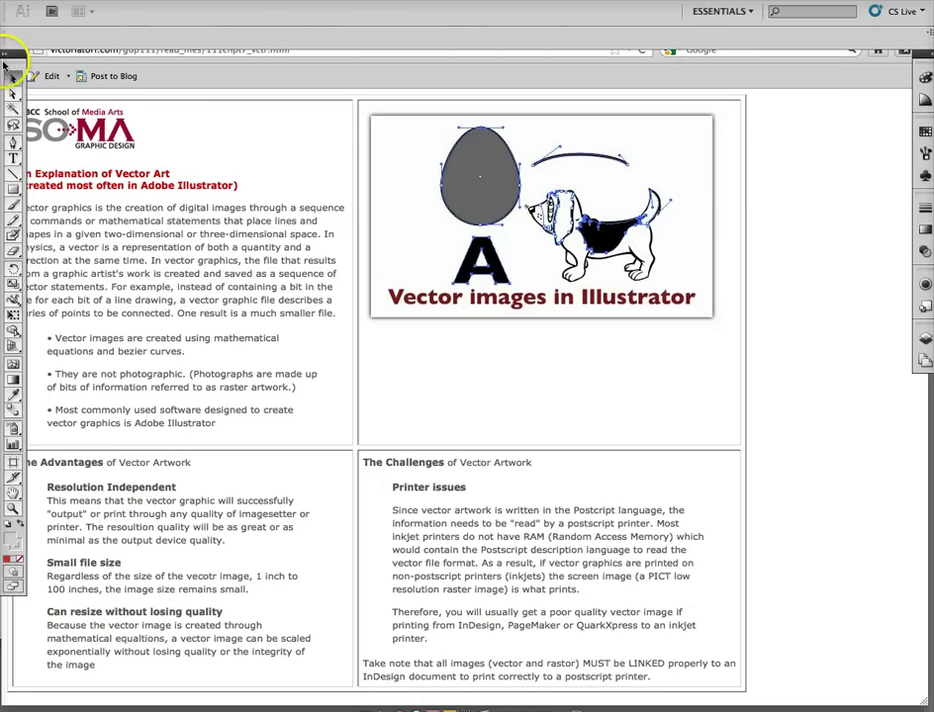
left_click(6, 59)
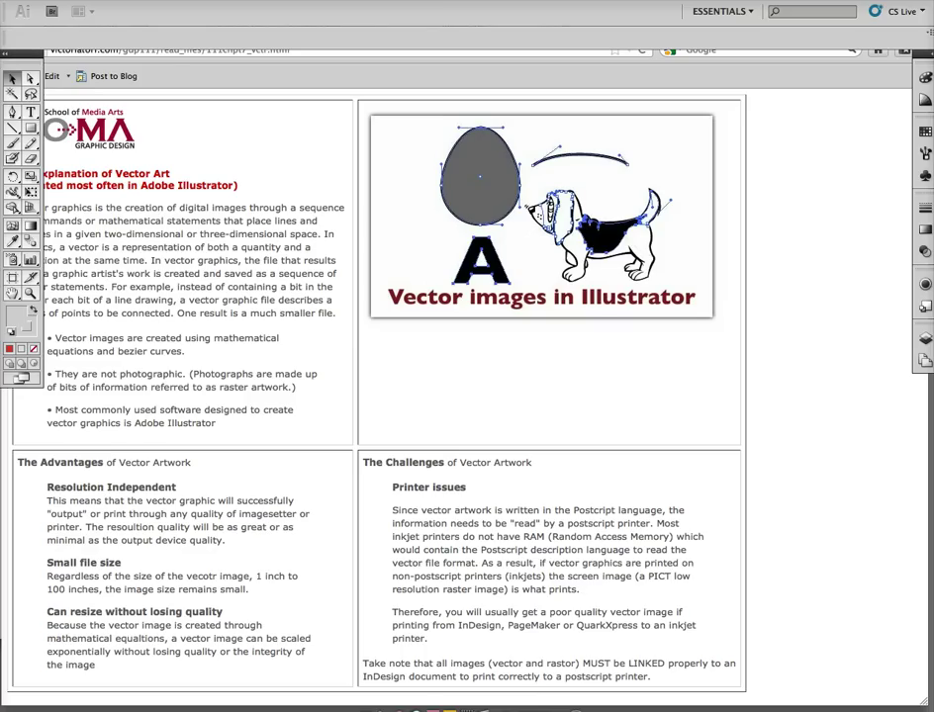
- Set the general measurement unit in the preferences to inches
left_click(61, 1)
mouse_move(128, 31)
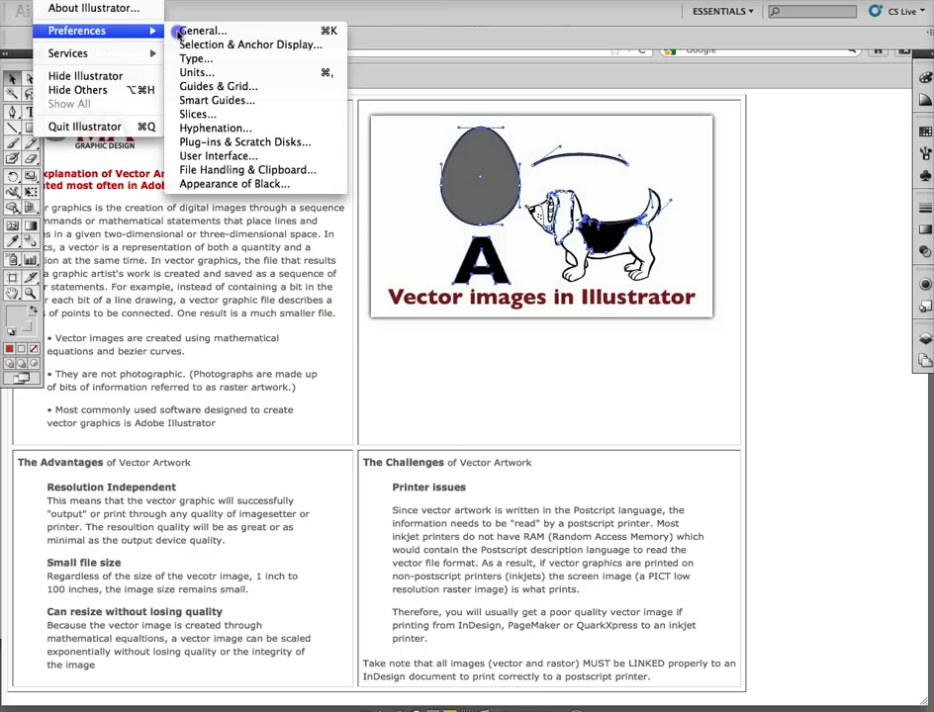
left_click(232, 79)
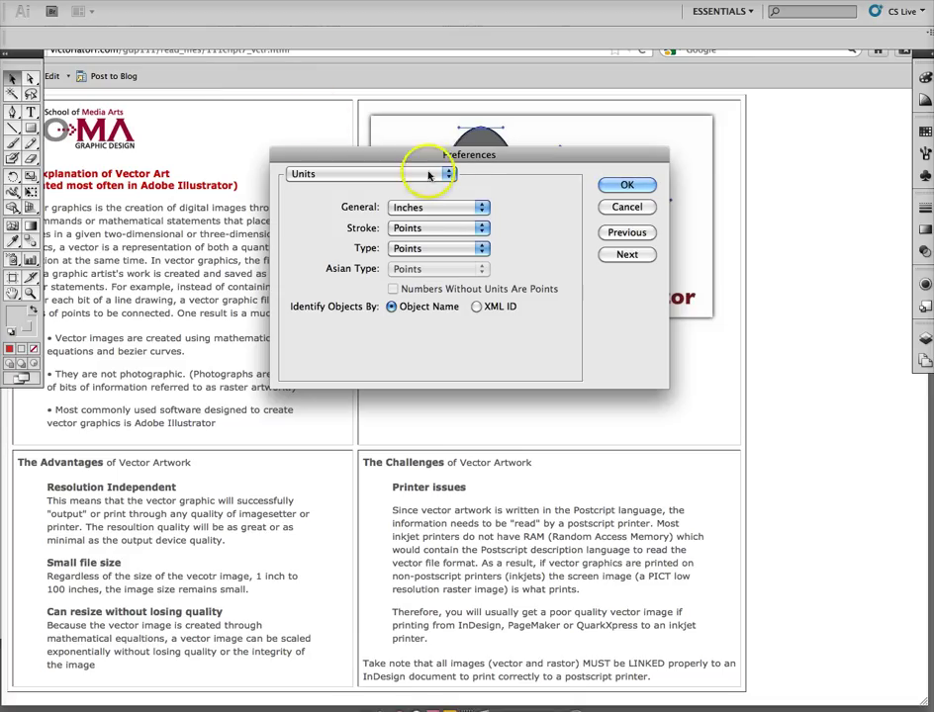
left_click(450, 210)
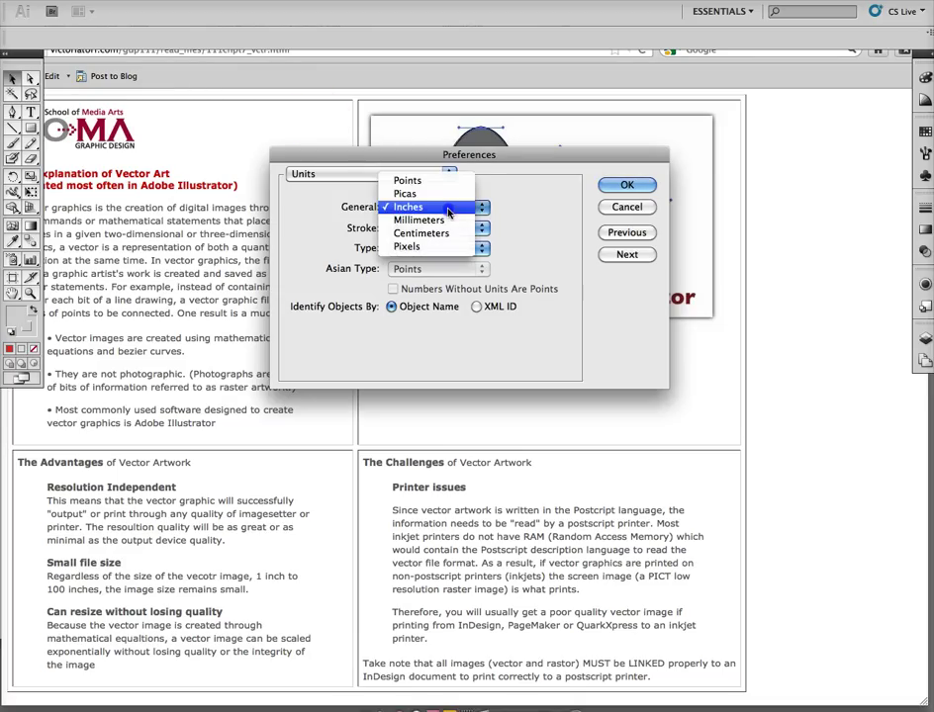
left_click(448, 207)
left_click(626, 185)
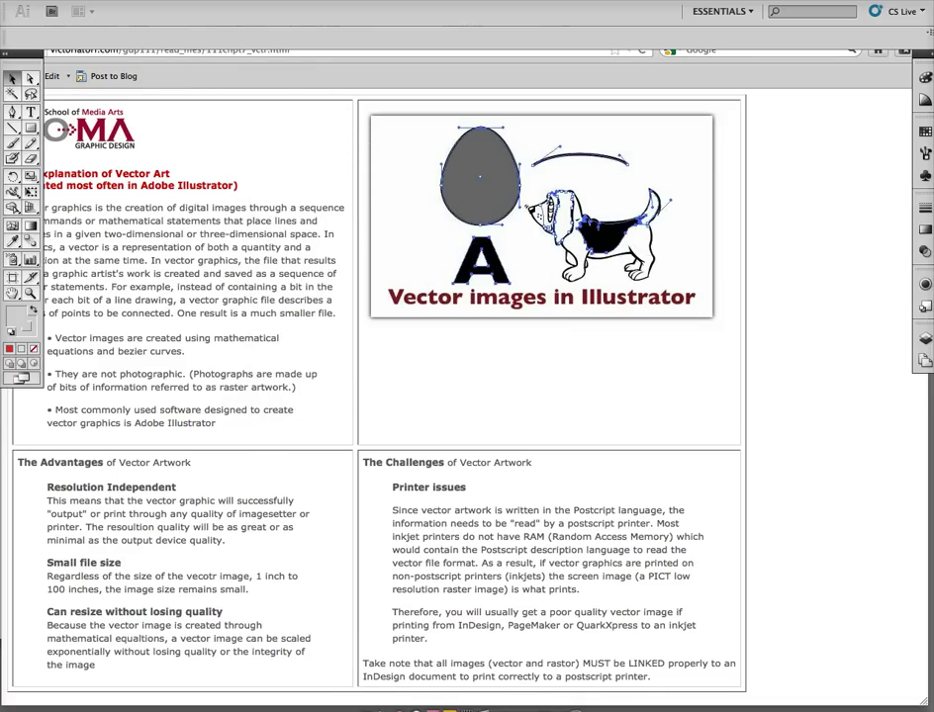
- Create a new Letter-size document in landscape orientation, 11 in wide and 8.5 in high
left_click(107, 19)
left_click(123, 0)
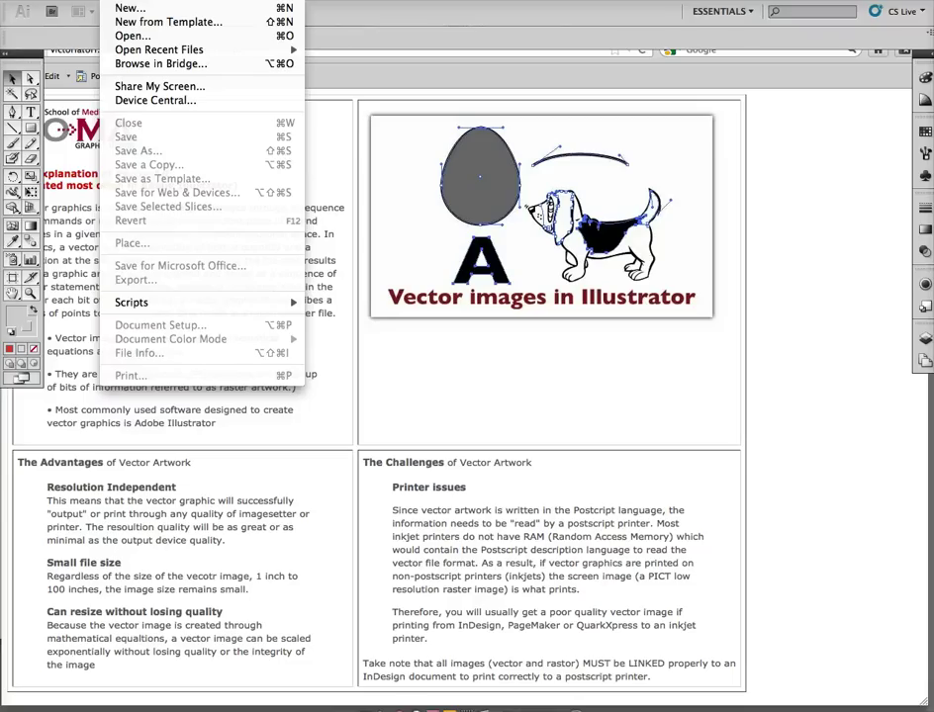
left_click(129, 8)
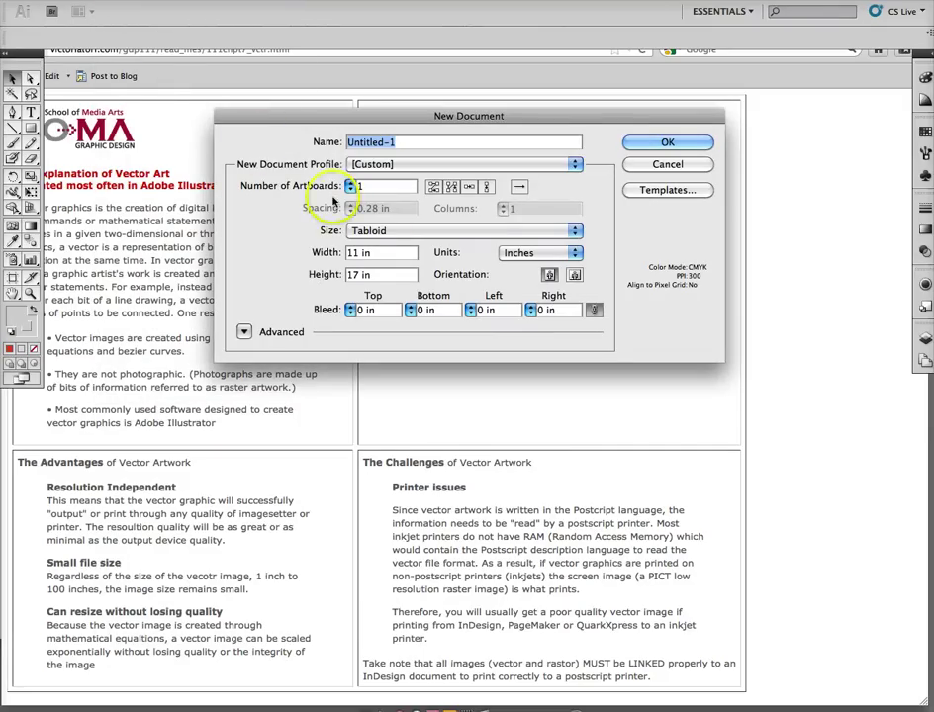
left_click(382, 230)
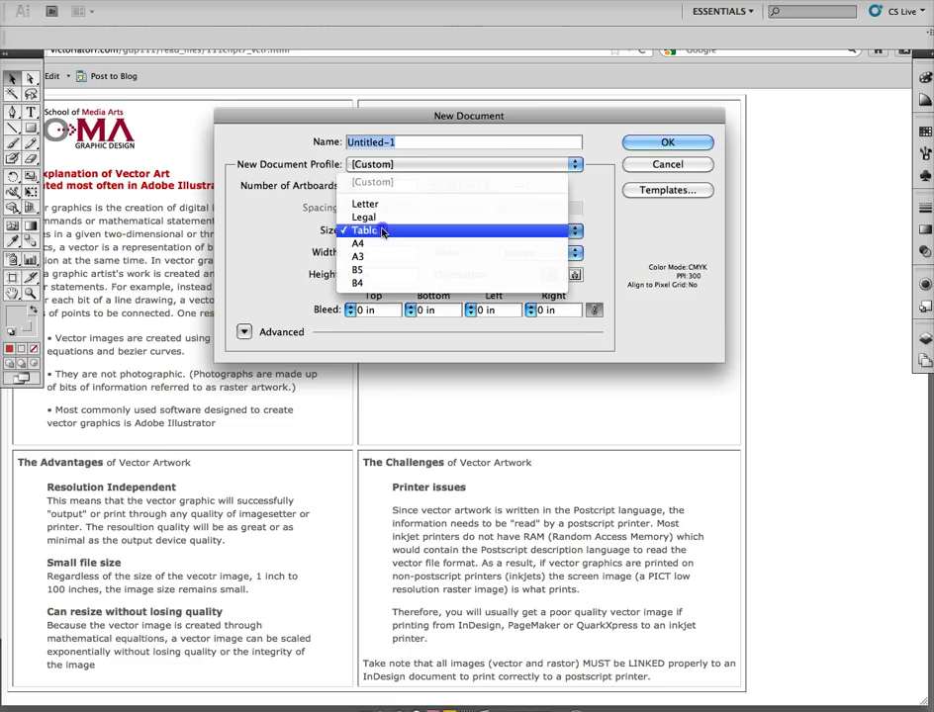
left_click(376, 204)
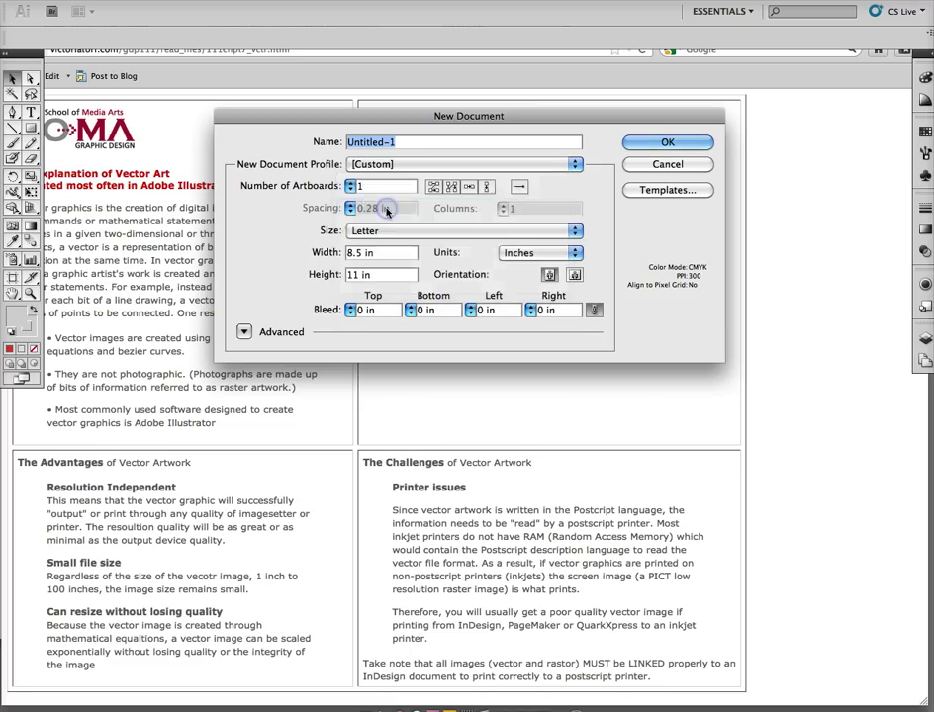
left_click(574, 274)
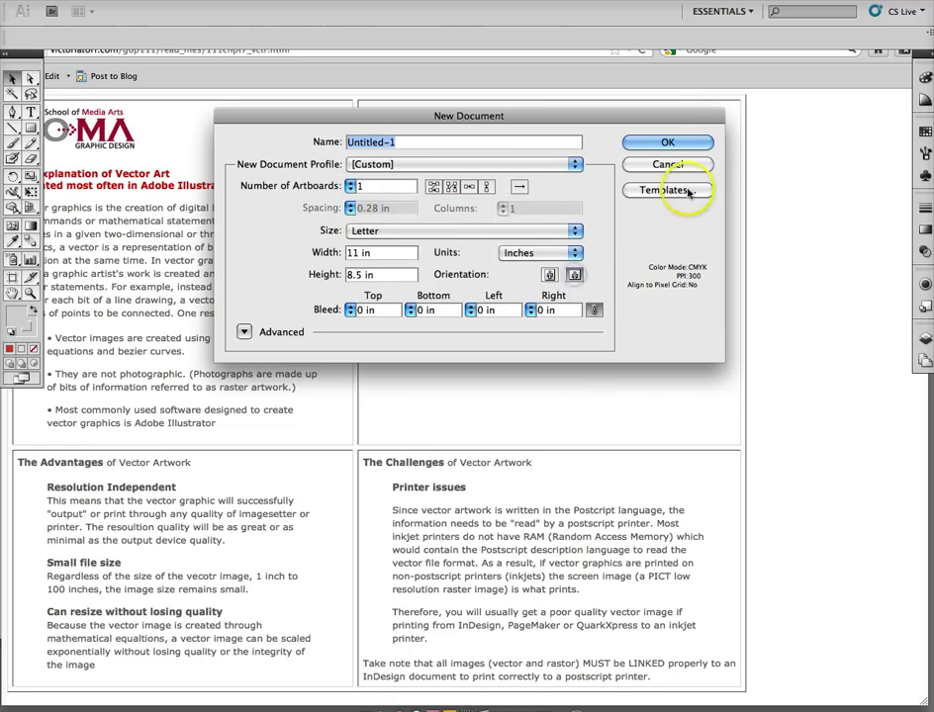
left_click(667, 140)
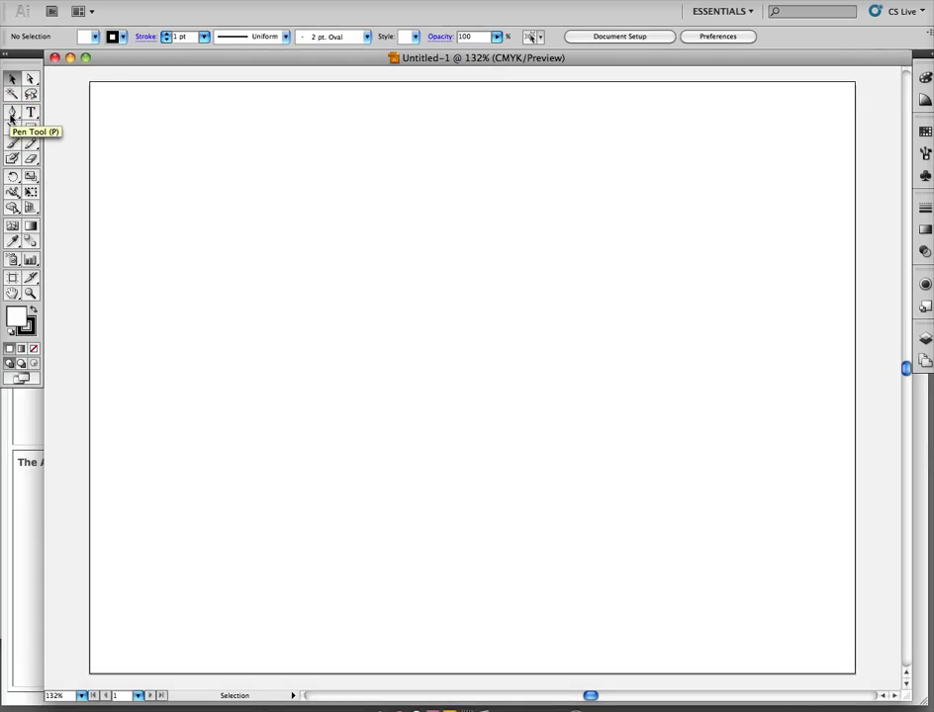
- Choose the Pen tool, set the fill to none and make the black stroke active
left_click(11, 114)
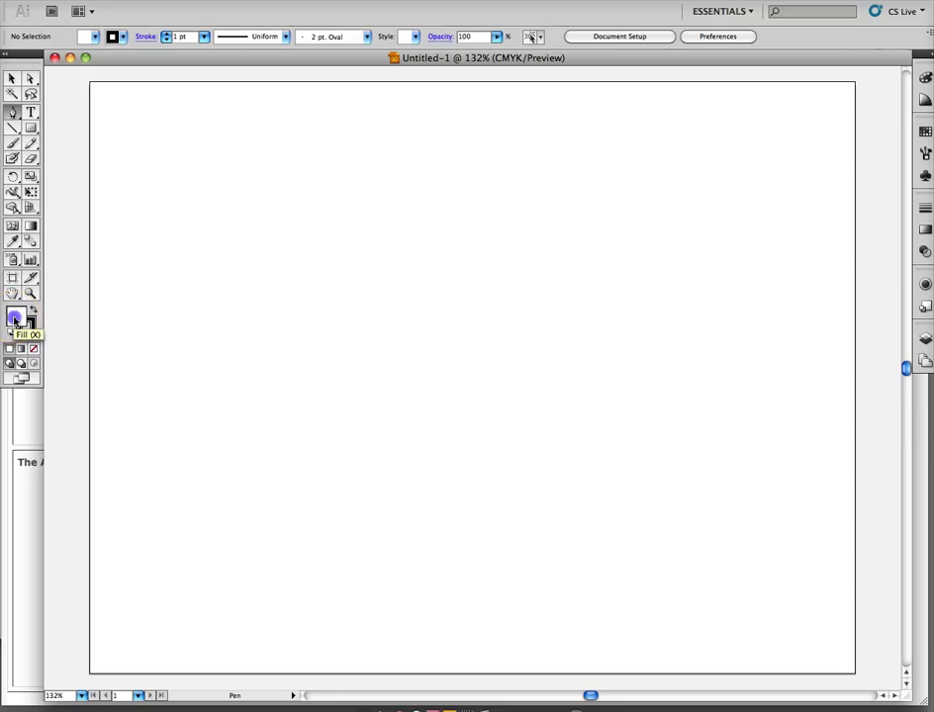
left_click(15, 319)
left_click(33, 348)
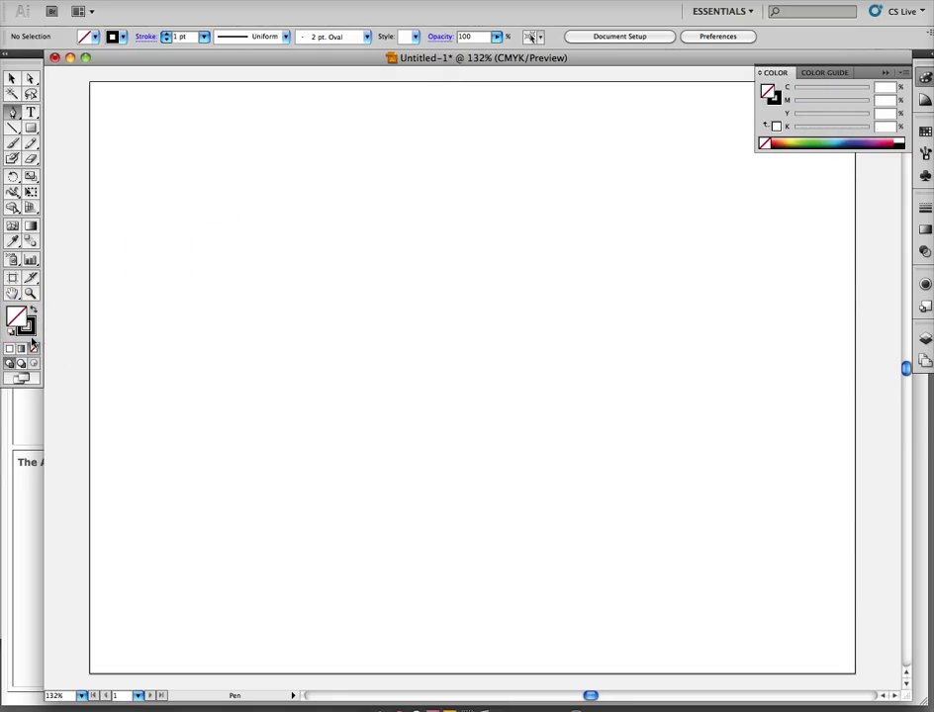
left_click(29, 333)
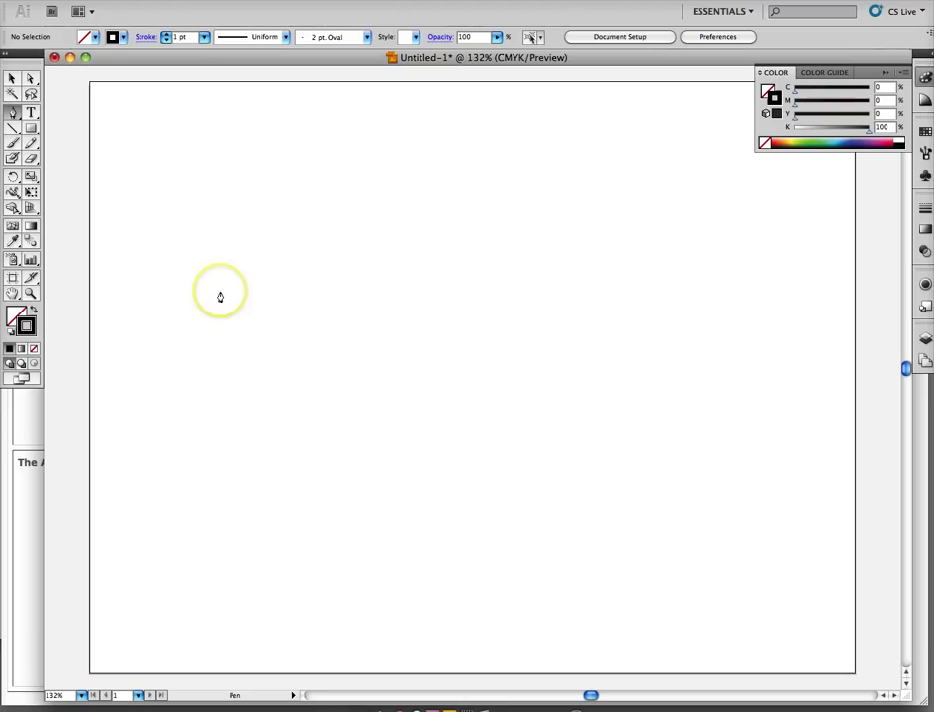
left_click(187, 333)
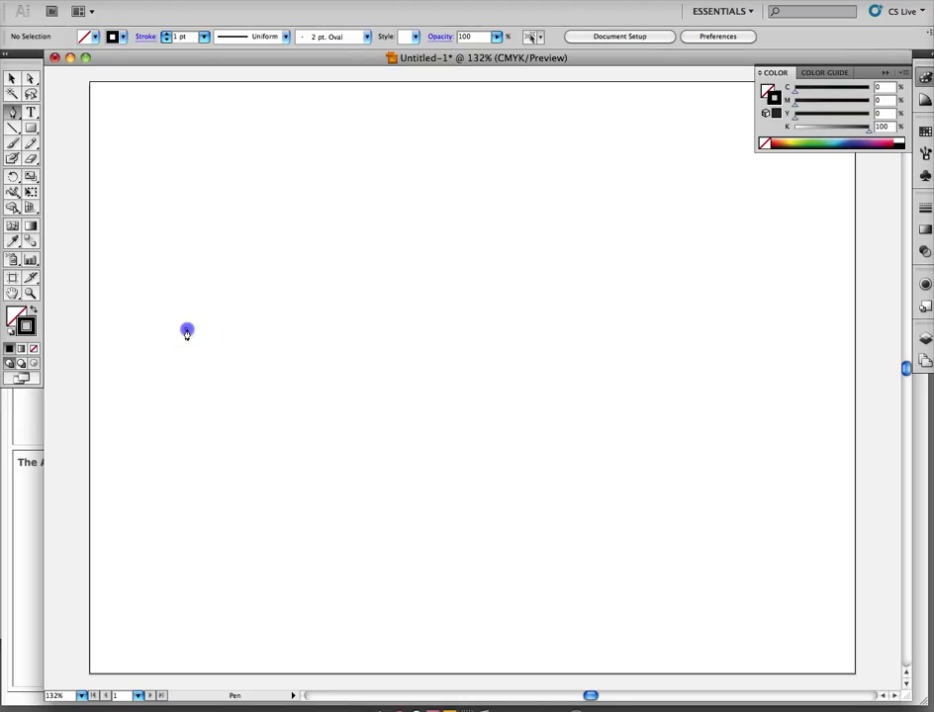
left_click_drag(187, 332, 230, 285)
left_click_drag(230, 285, 230, 285)
left_click(594, 327)
left_click_drag(594, 328, 632, 374)
left_click(633, 374, "super")
left_click(633, 374)
left_click(673, 398)
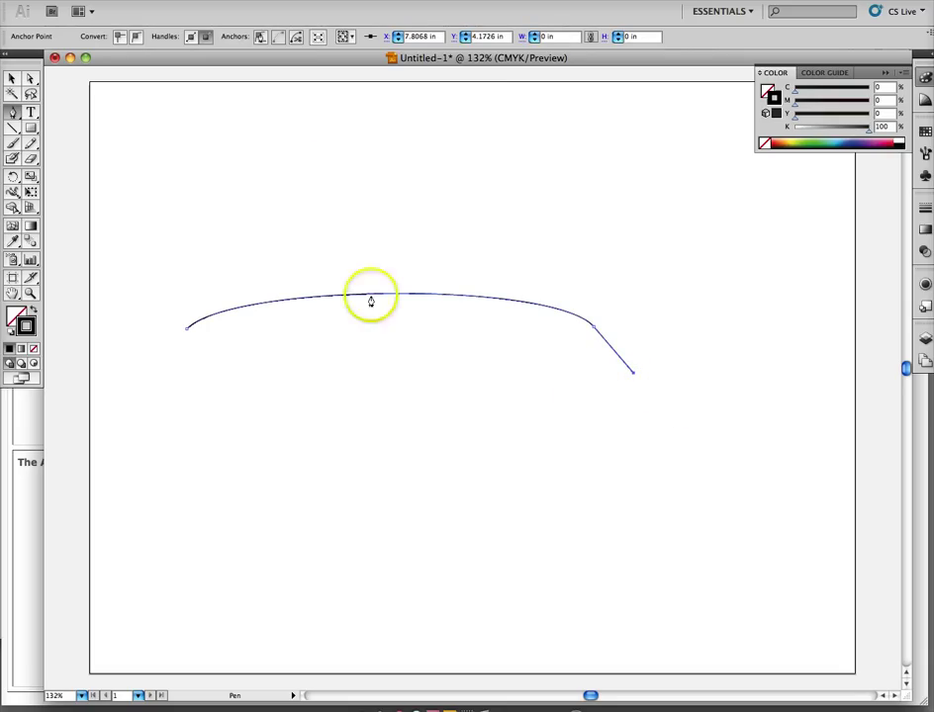
left_click(199, 381)
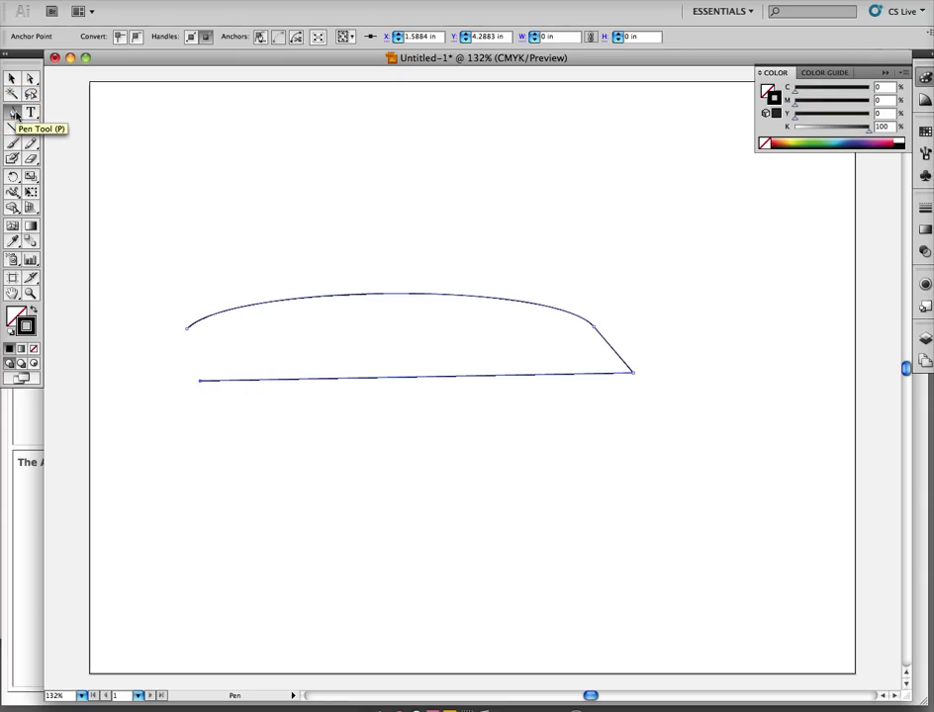
key("super+z")
key("super+z")
- Draw a closed, straight-sided V outline on the artboard's left half with the Pen tool and select all its anchor points
left_click(16, 114)
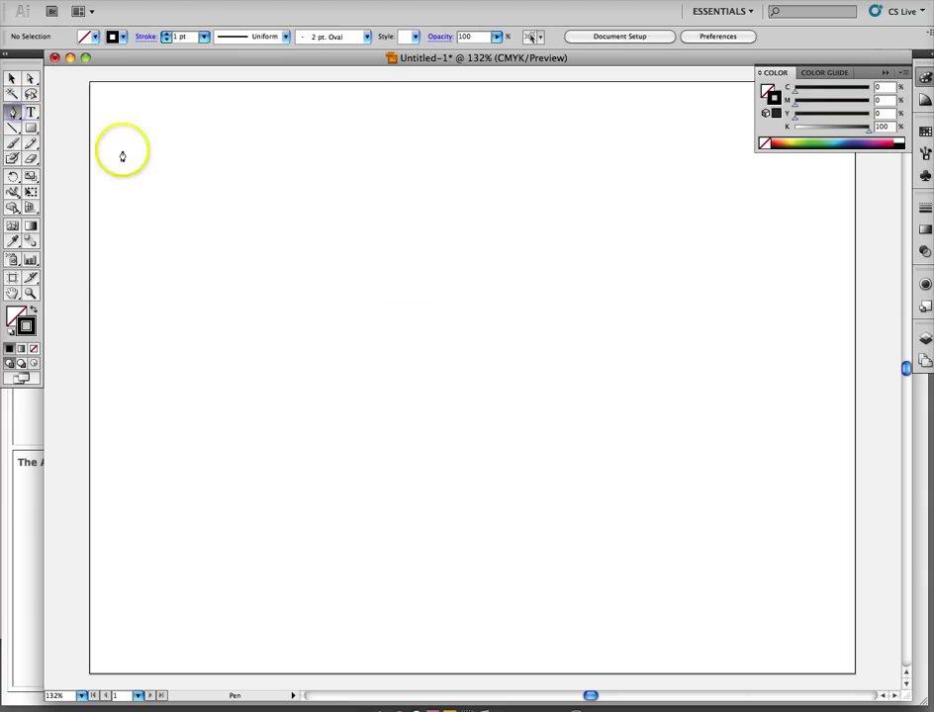
left_click(170, 151)
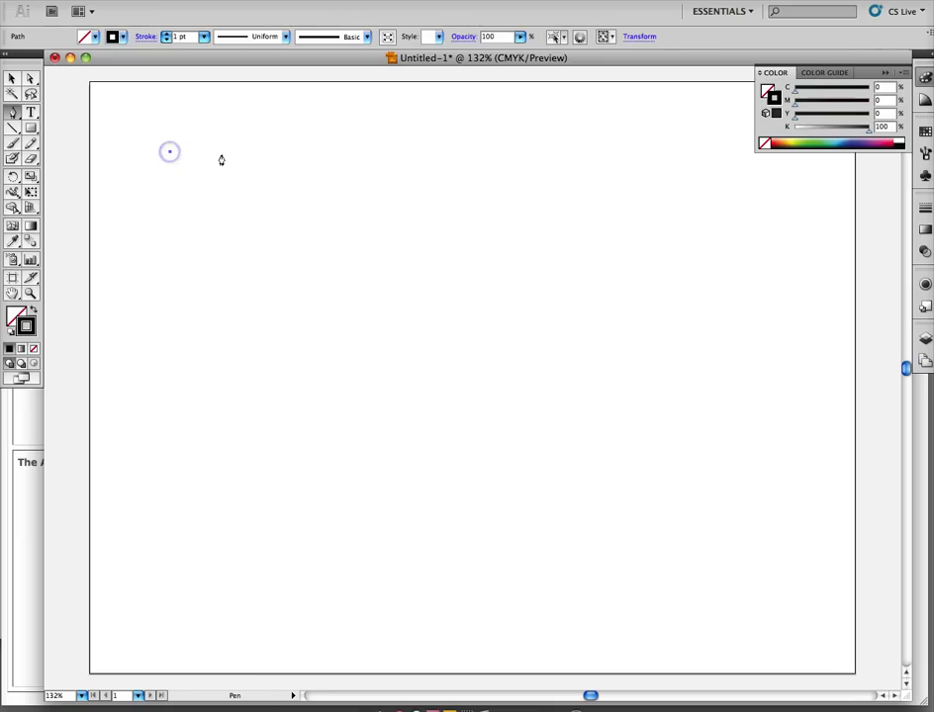
left_click(249, 151)
left_click(317, 353)
left_click(433, 149)
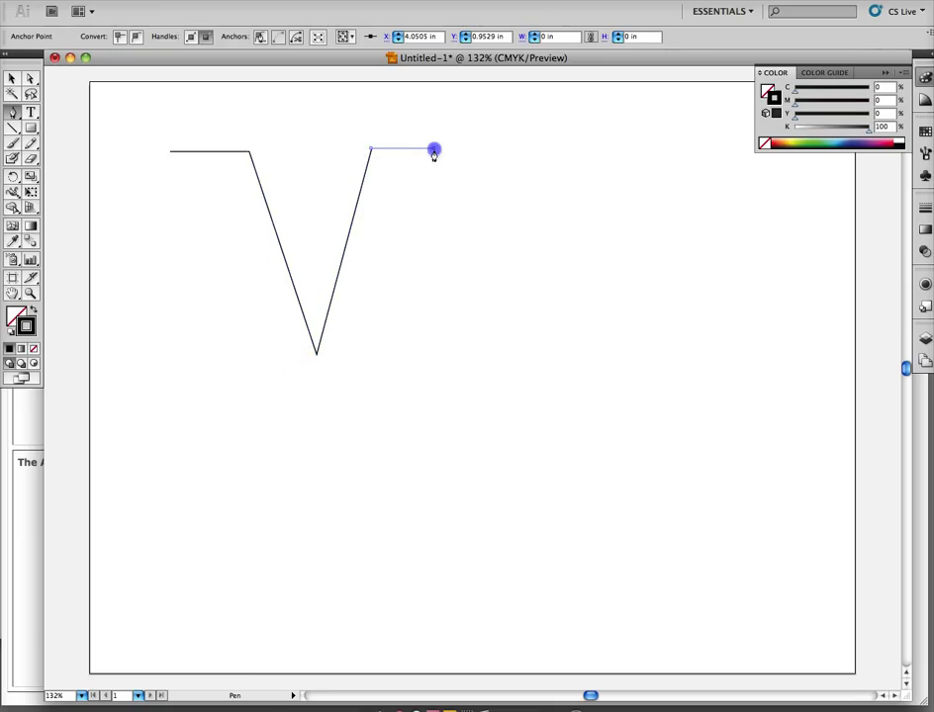
left_click(368, 454)
left_click(269, 465)
left_click(170, 153)
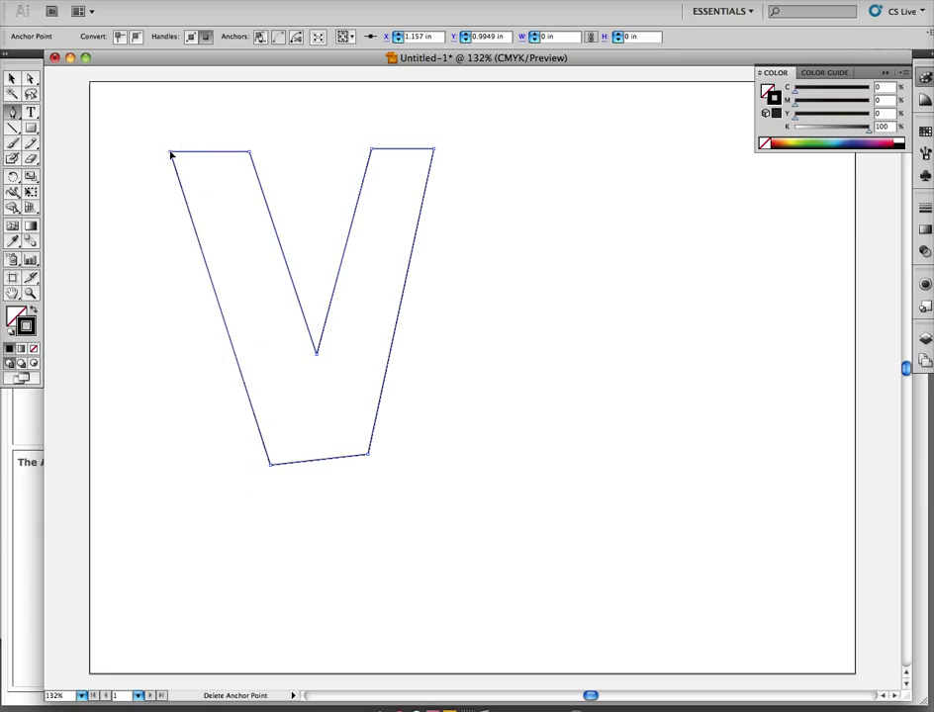
left_click(29, 78)
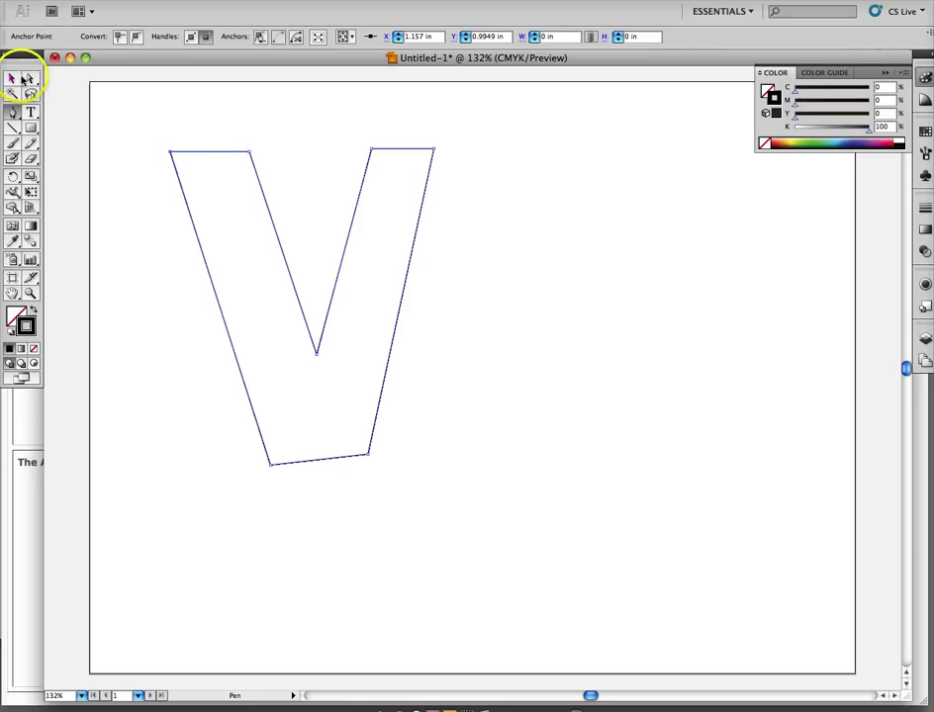
left_click_drag(159, 137, 474, 547)
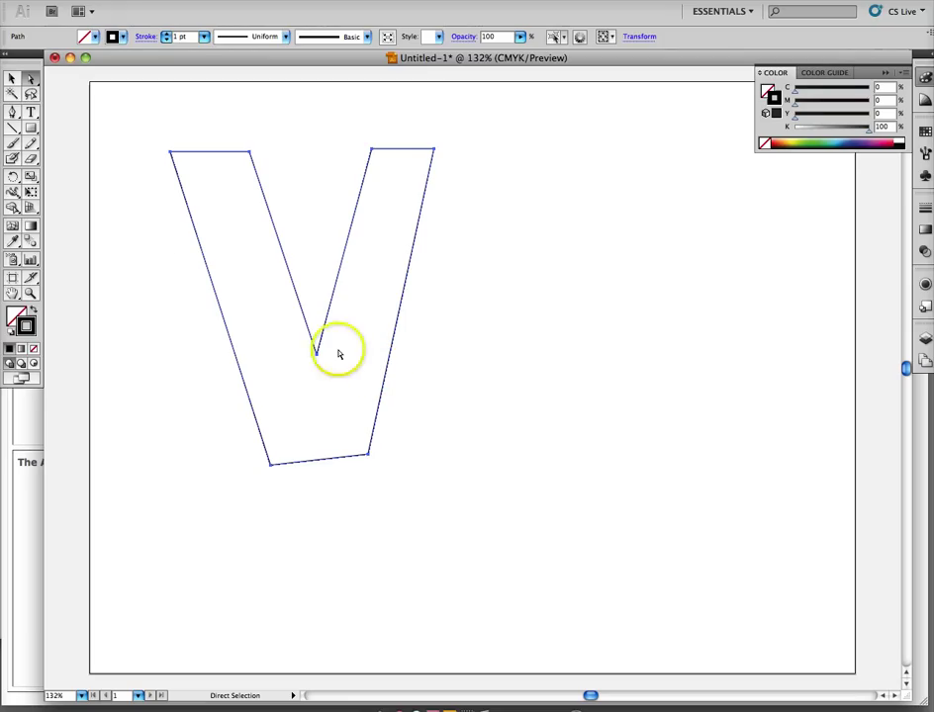
- Draw an open curved O path beside the V with four smooth anchor points, keeping their handles horizontal or vertical
left_click(11, 112)
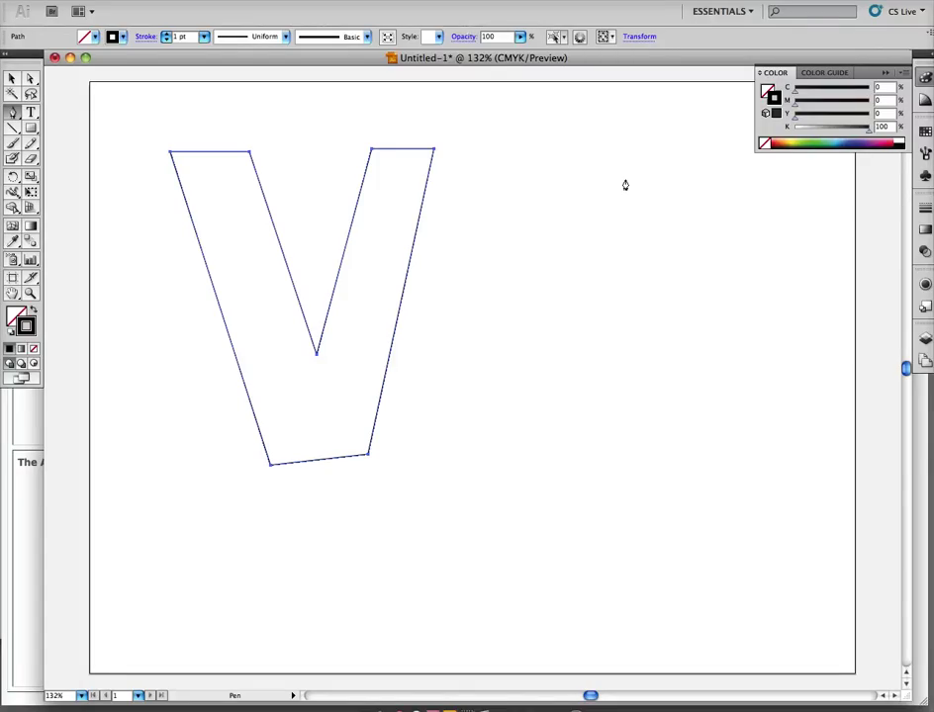
left_click(561, 148)
left_click_drag(561, 148, 605, 145)
key("shift")
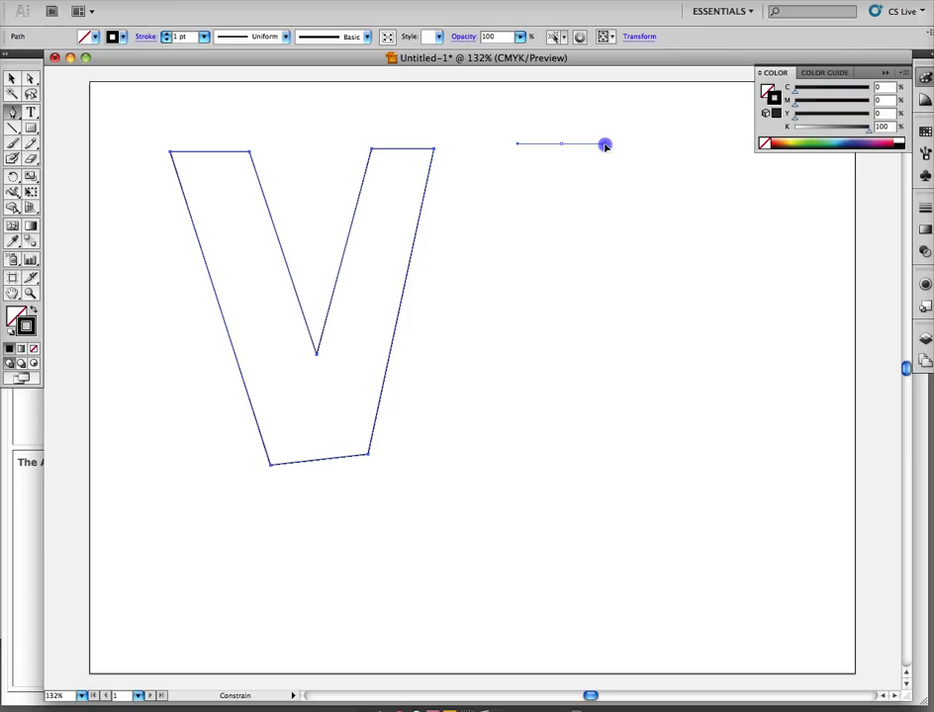
left_click_drag(605, 146, 606, 146)
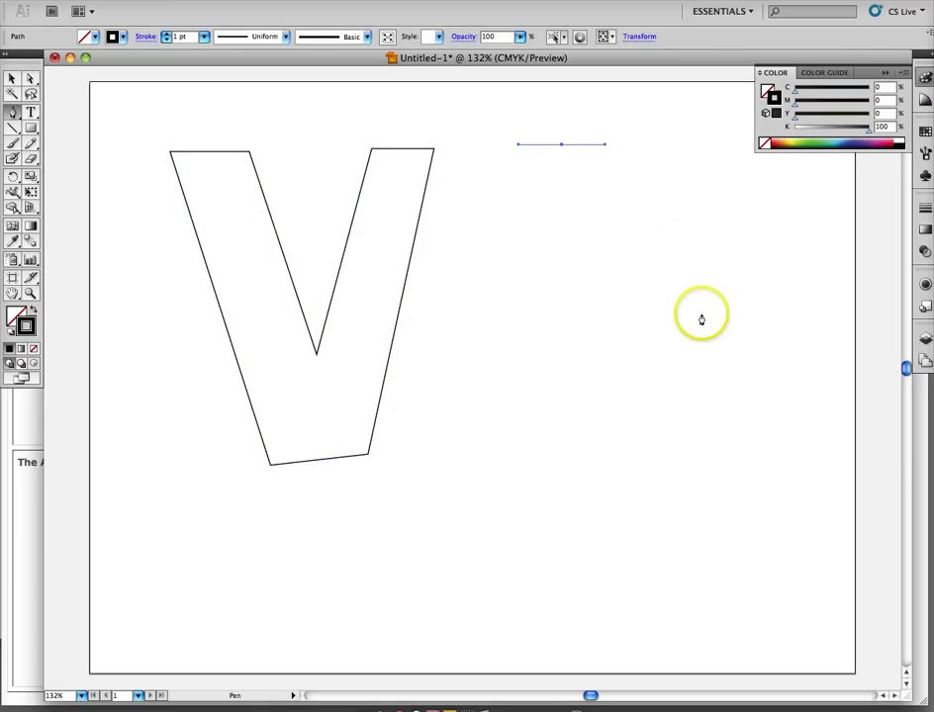
left_click_drag(701, 317, 712, 435)
key("shift")
left_click_drag(593, 461, 531, 457)
left_click_drag(471, 307, 467, 245)
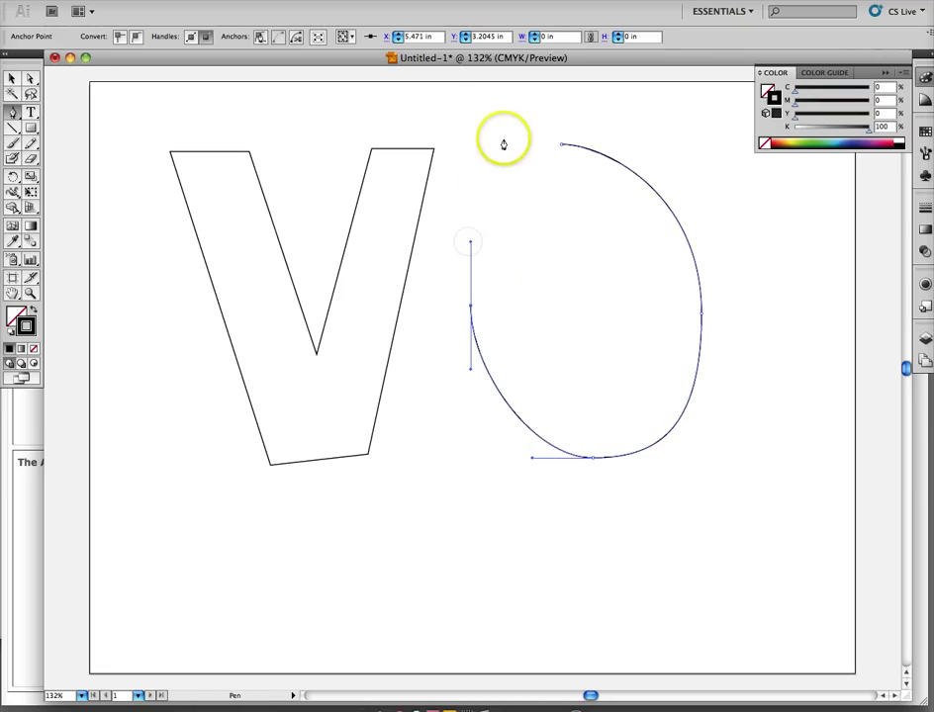
left_click(560, 147)
left_click(560, 147)
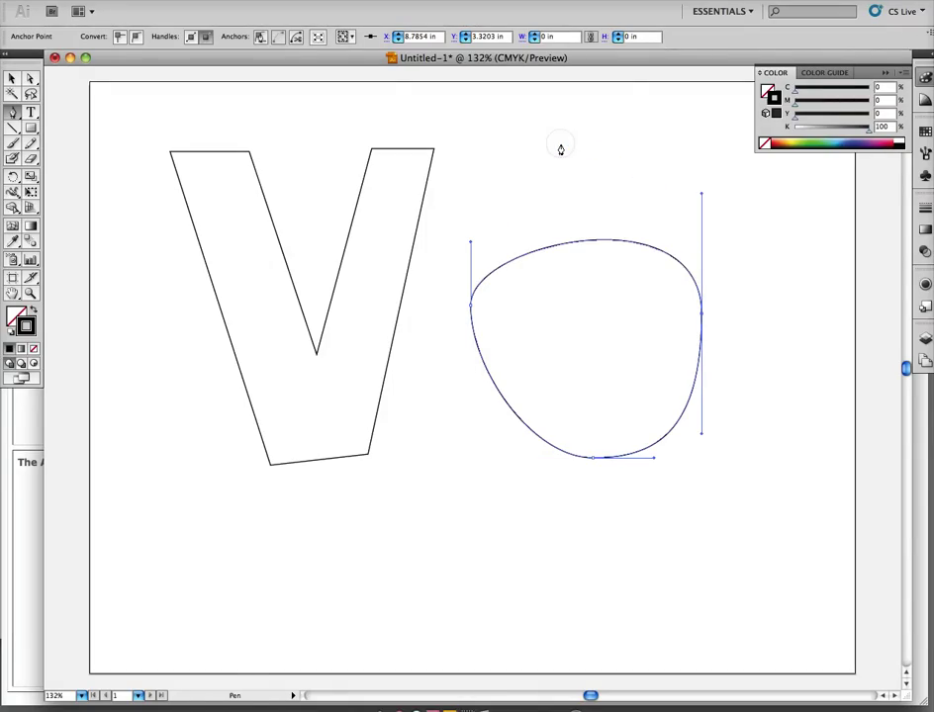
key("ctrl+z")
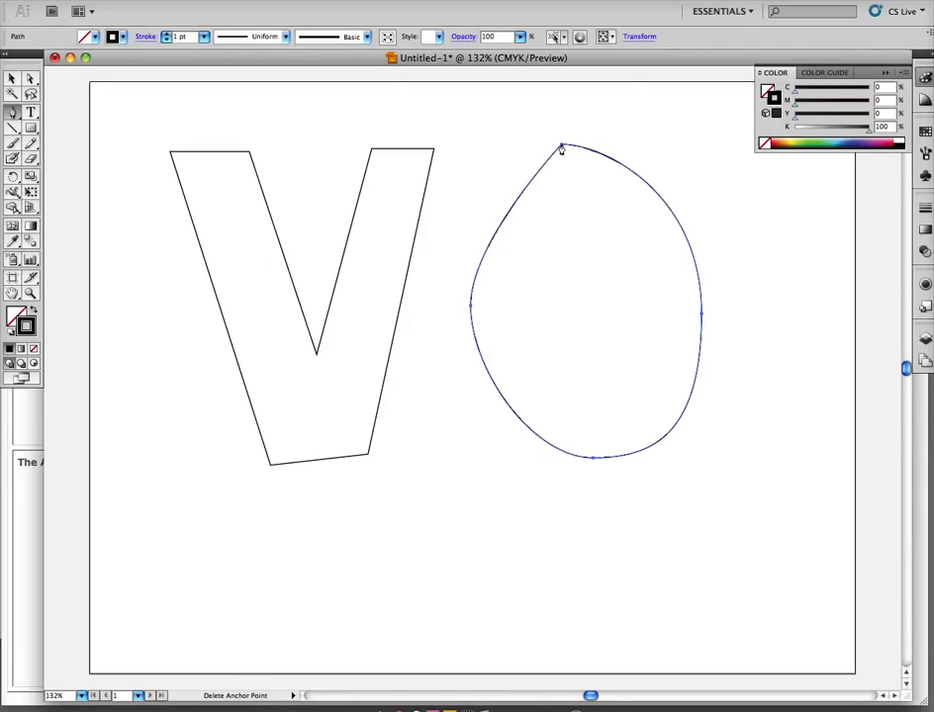
key("ctrl+z")
- Close the O at its topmost starting anchor with a smooth curve using horizontal handles
left_click_drag(561, 146, 650, 147)
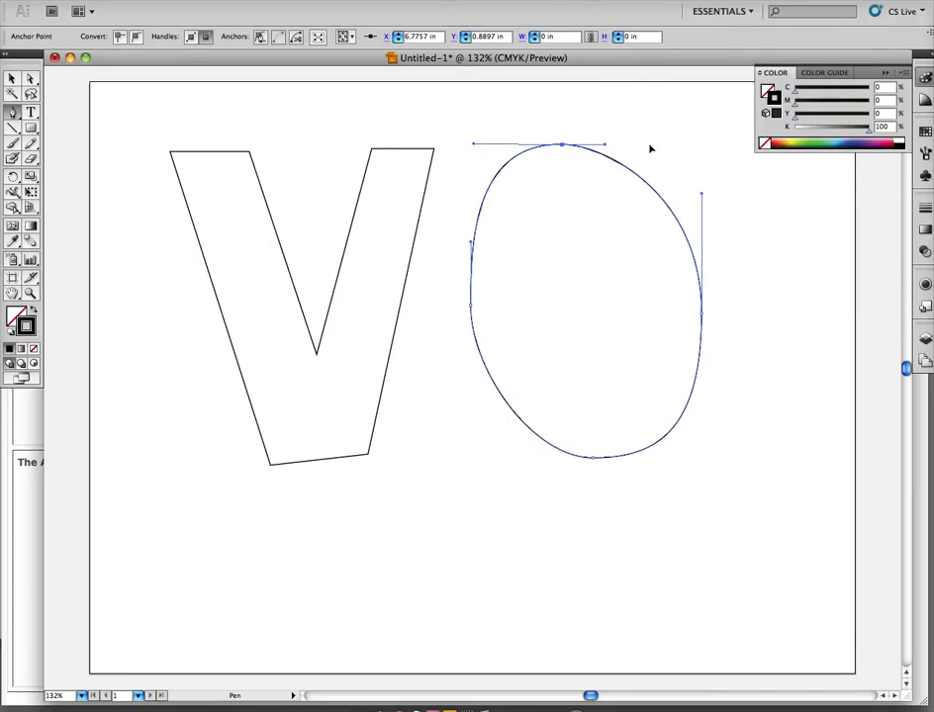
- Display the artwork in Outline view and deselect the O with the Direct Selection tool
left_click(347, 1)
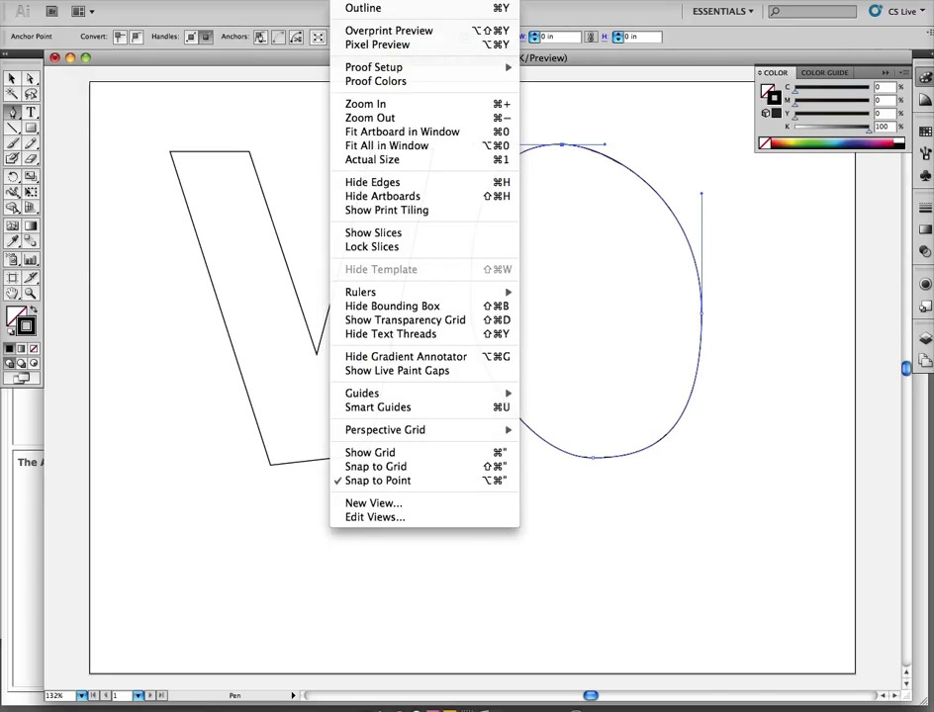
left_click(344, 8)
left_click(31, 78)
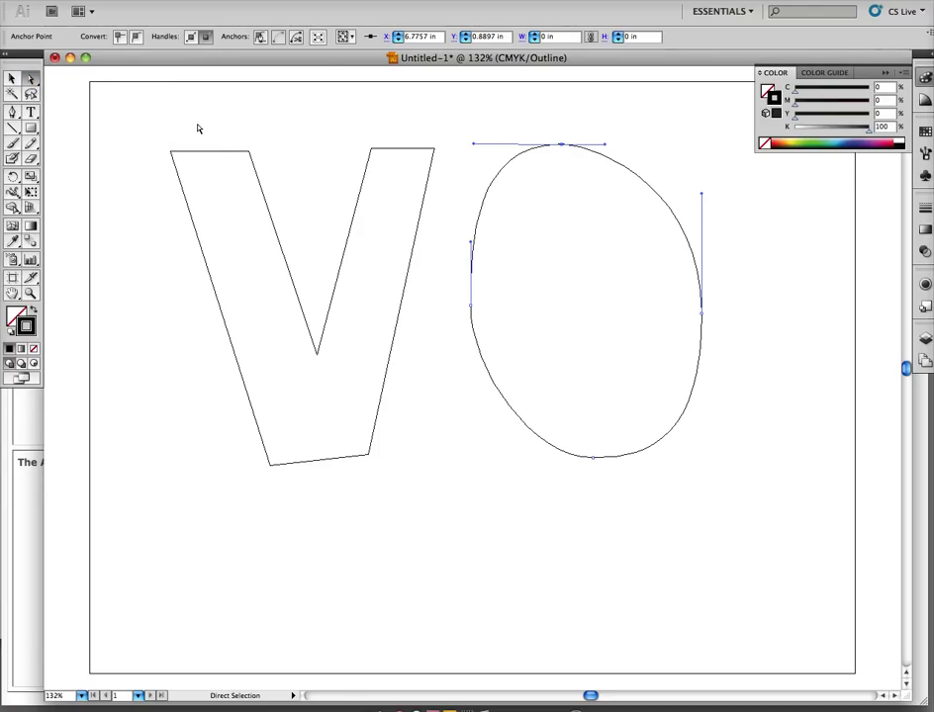
left_click(164, 117)
- Select both the V and the O and fill them with light blue (C 53.33, M 0, Y 9.41, K 0)
left_click(12, 78)
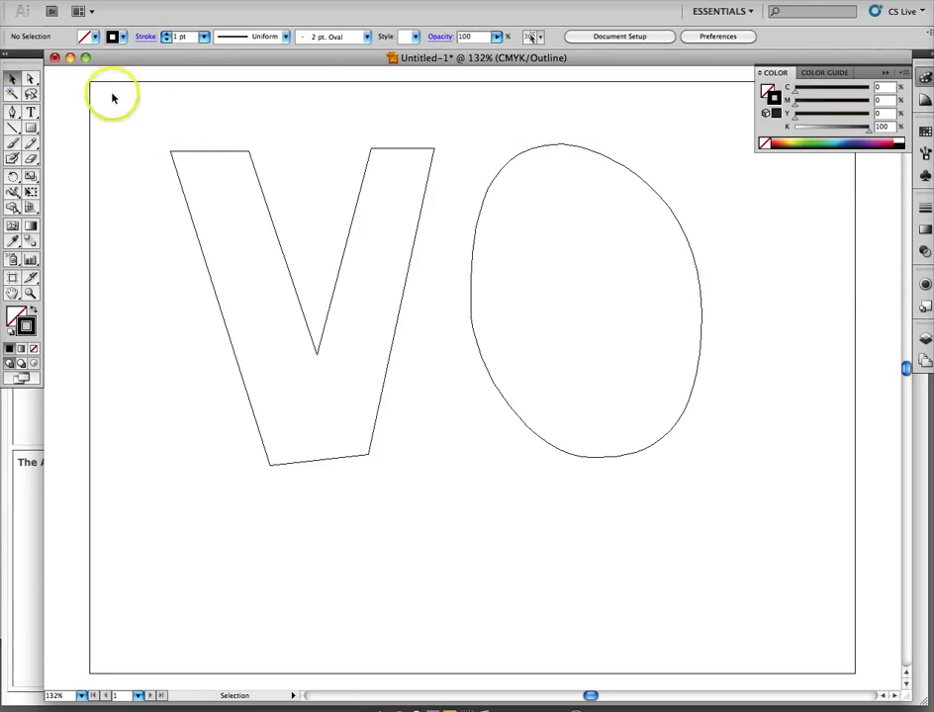
left_click_drag(153, 115, 755, 552)
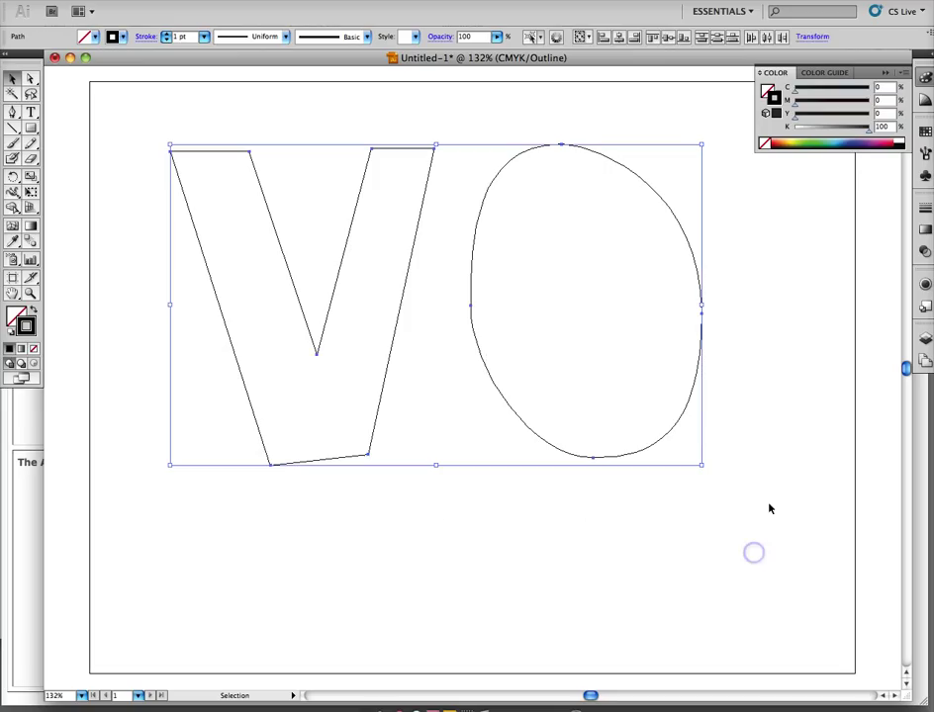
left_click(769, 96)
left_click_drag(798, 146, 843, 137)
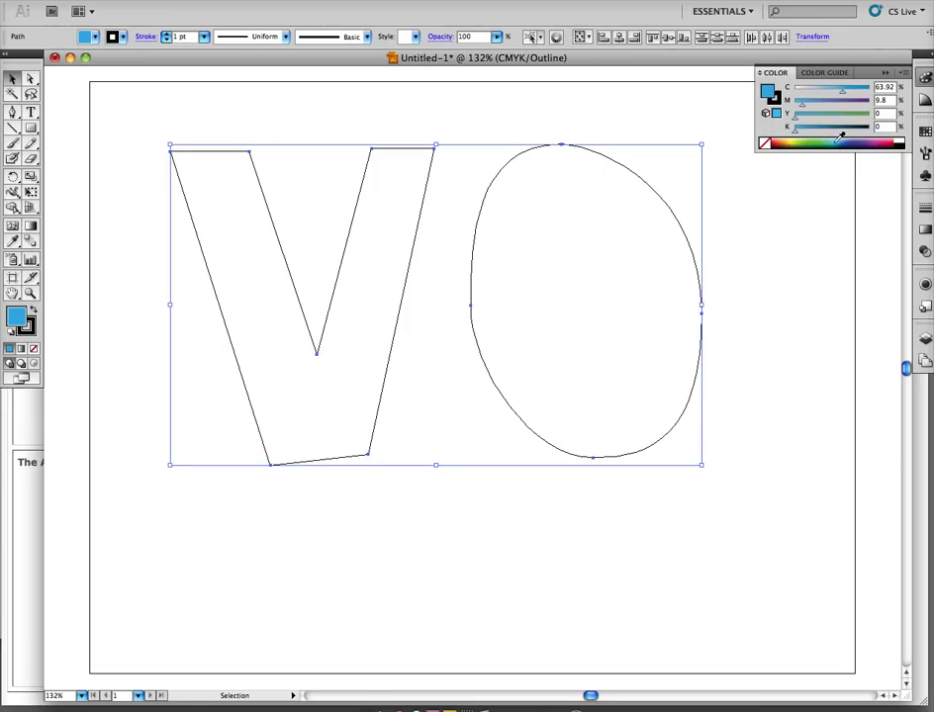
left_click(839, 138)
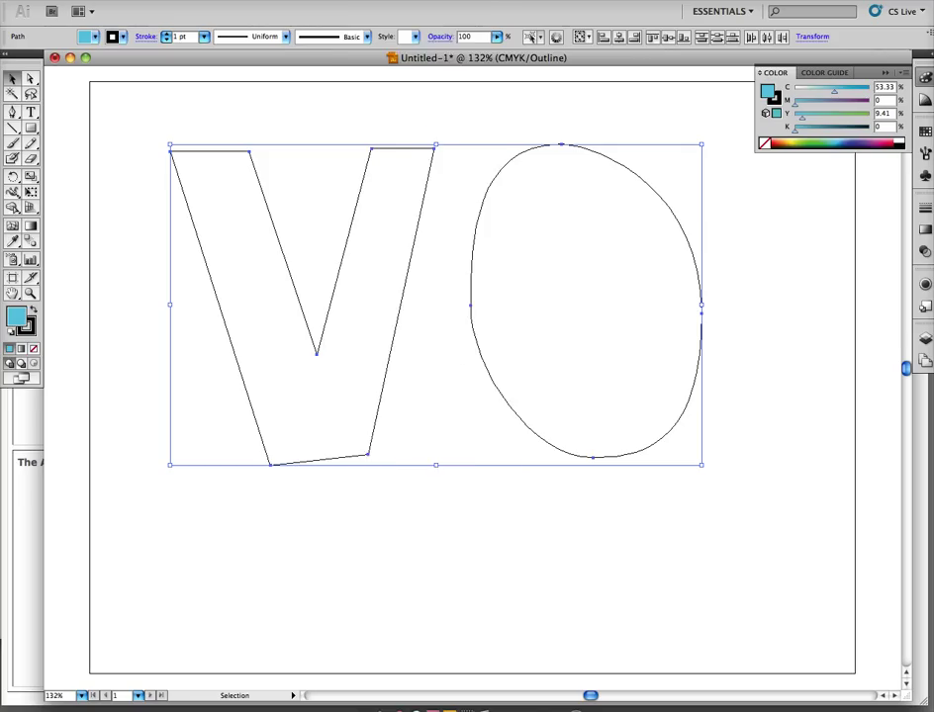
- View the filled letters in Preview mode and return to Outline view
left_click(351, 2)
left_click(352, 9)
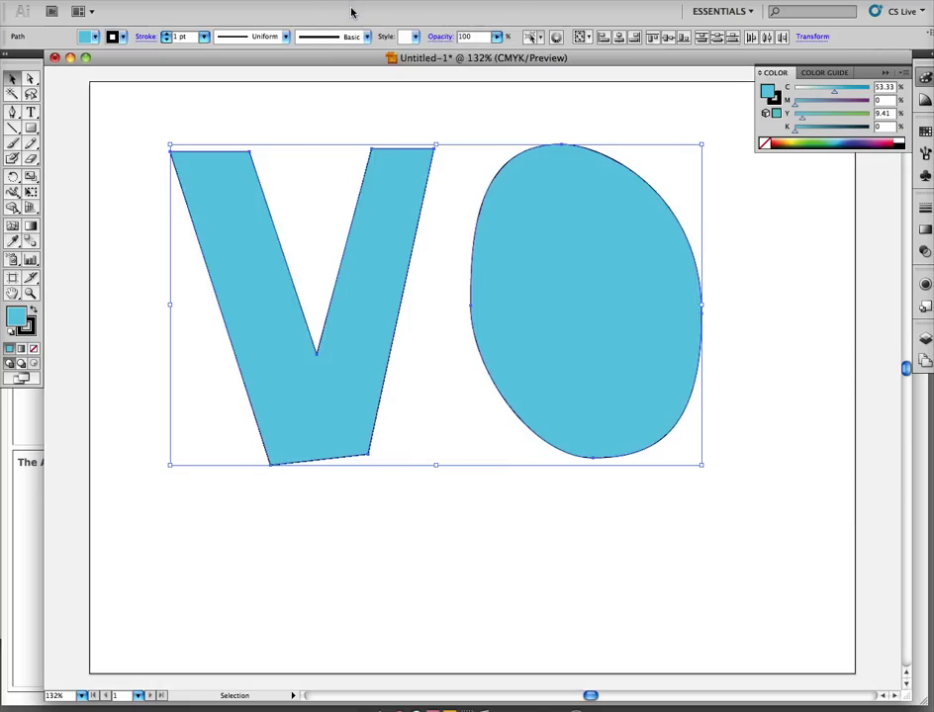
left_click(354, 10)
left_click(351, 3)
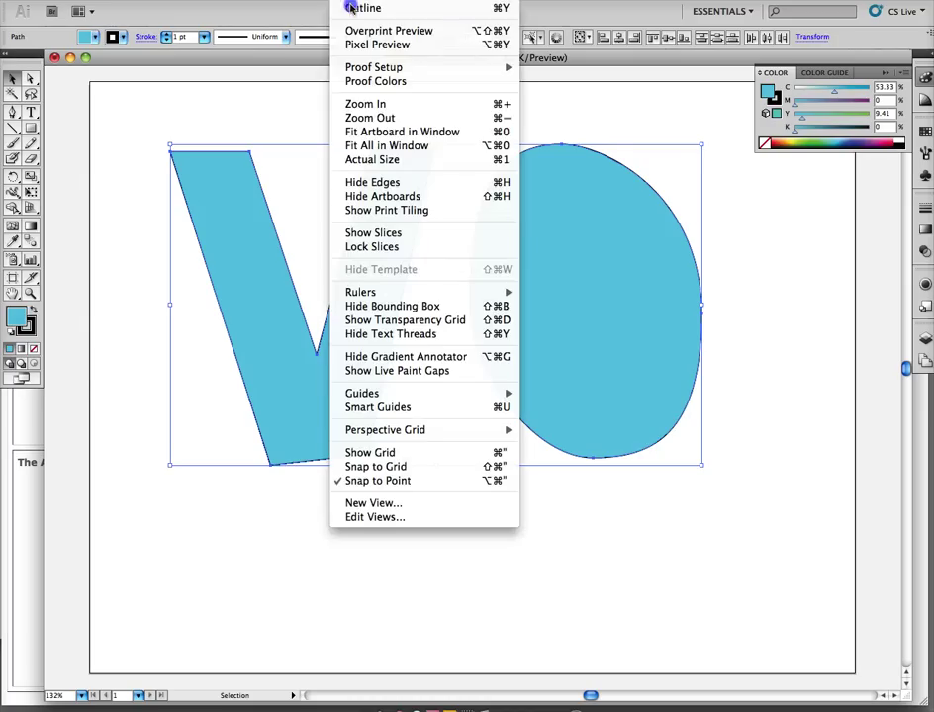
left_click(352, 8)
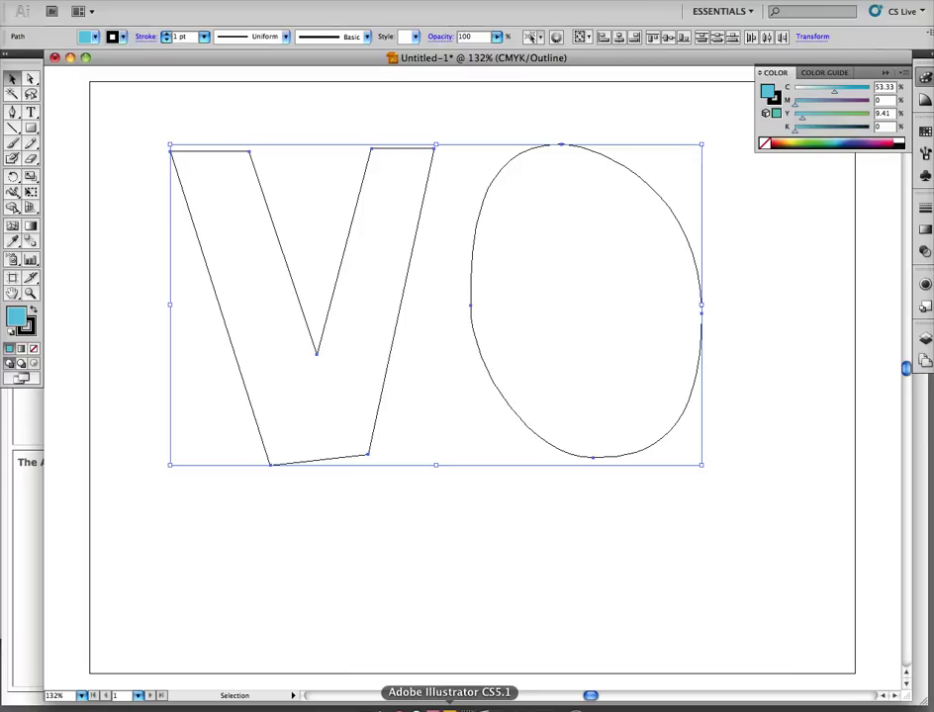
- Switch to Firefox, read the Vector Art page's sections on the advantages and challenges of vector artwork, and return to Illustrator
left_click(407, 705)
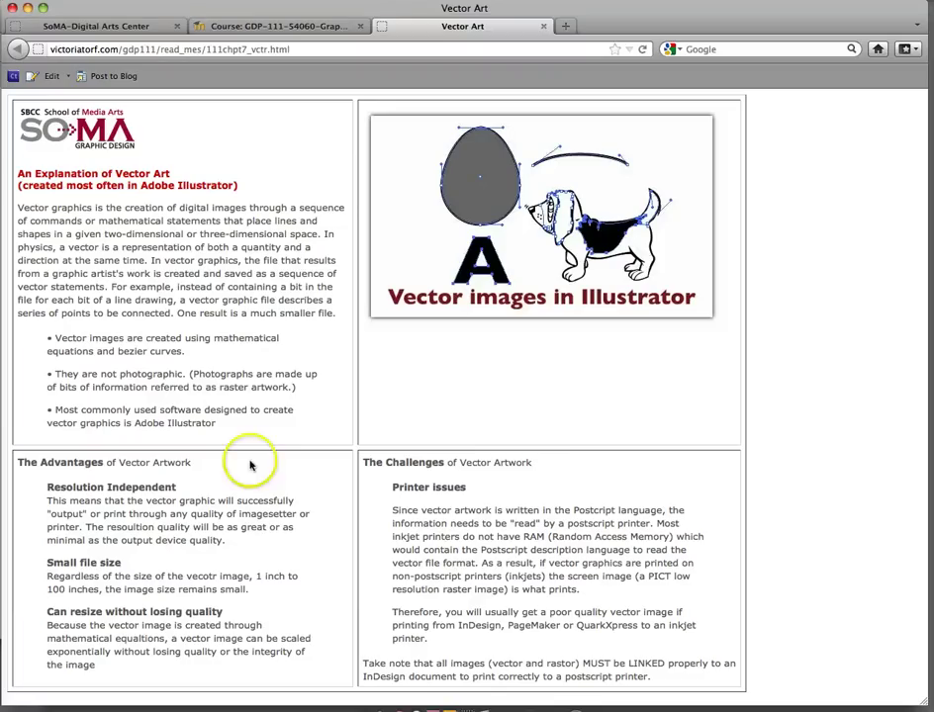
left_click(449, 708)
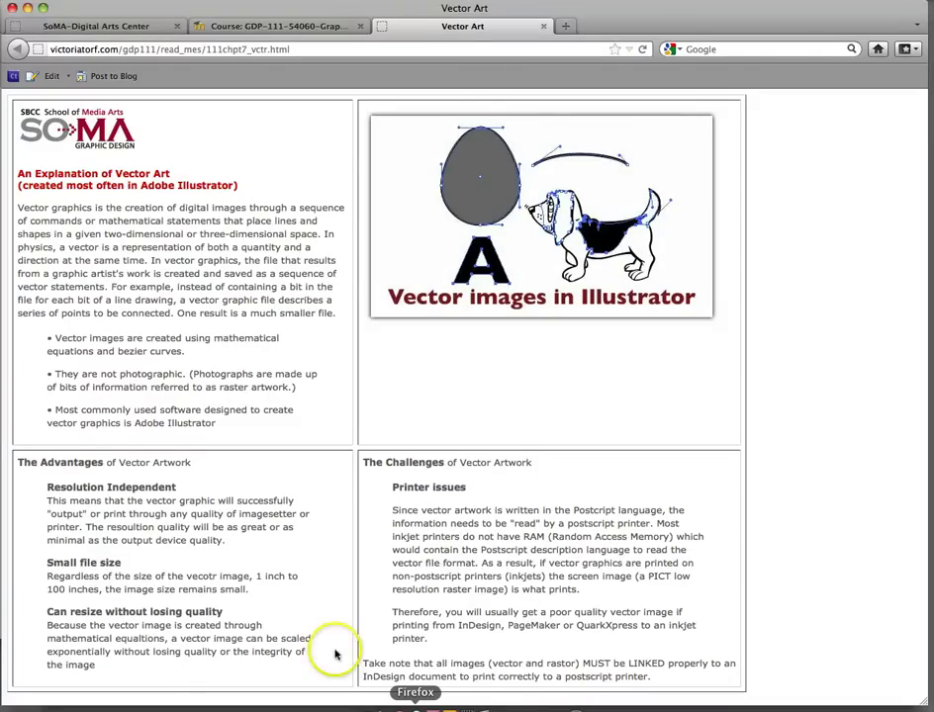
left_click(110, 587)
left_click(126, 589)
left_click(126, 631)
left_click(449, 706)
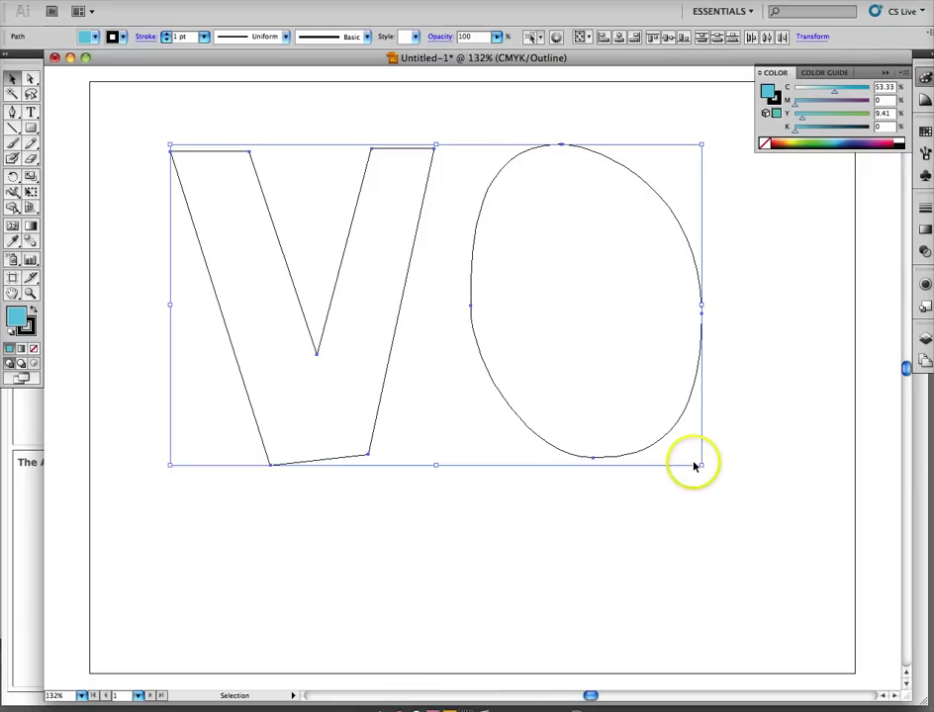
- Enlarge the brush list and apply the rough charcoal-style art brush to the outlines of both letters
left_click(925, 155)
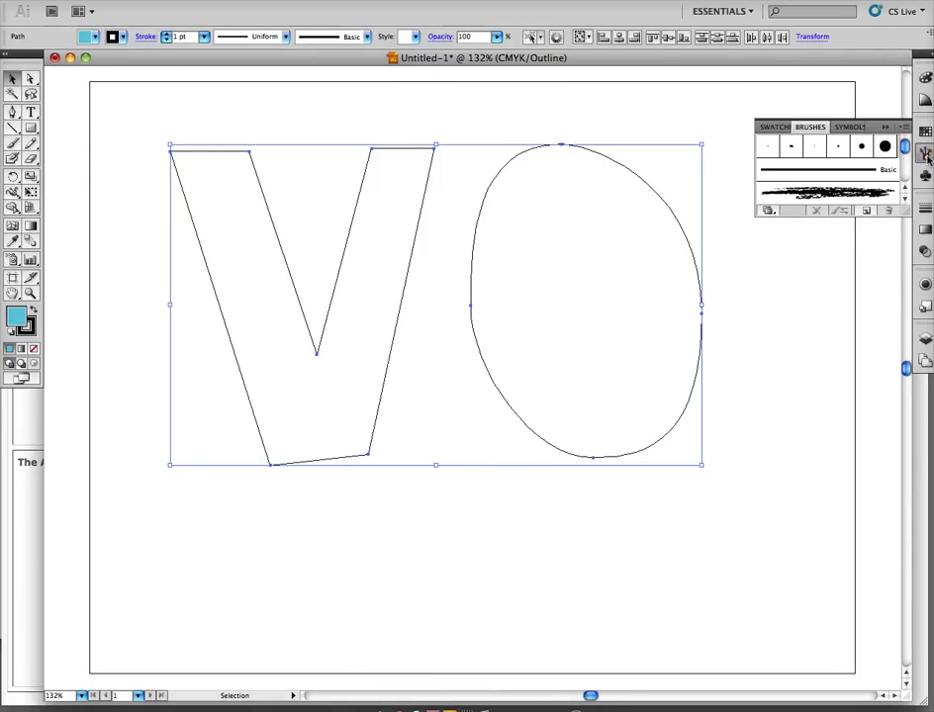
left_click_drag(897, 212, 887, 451)
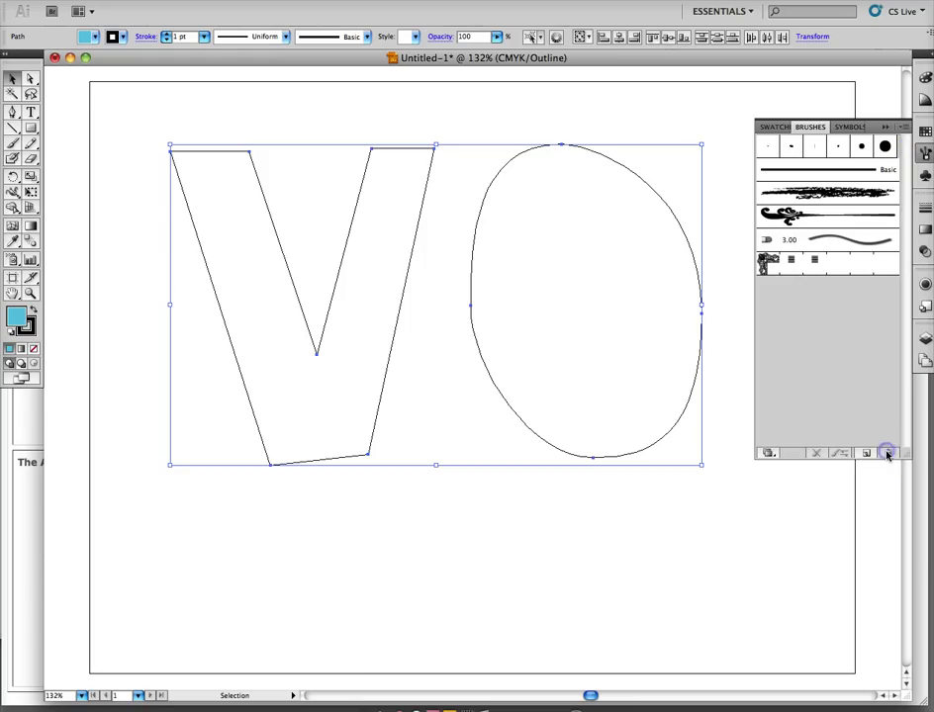
left_click(831, 195)
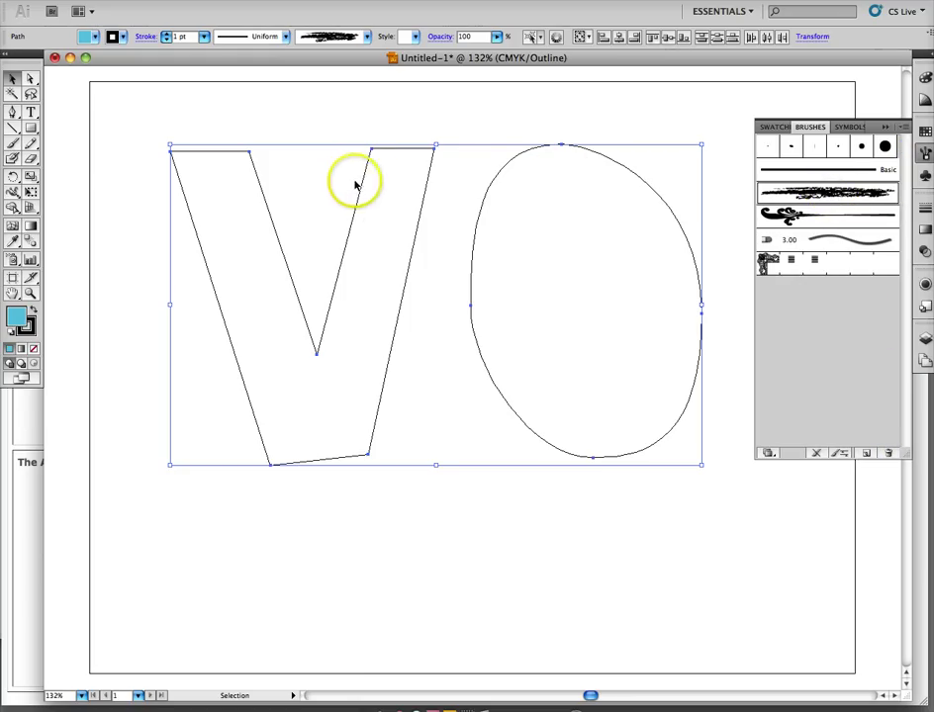
- Return to Preview mode and paint a wavy stroke across both letters with the Paintbrush tool
left_click(11, 144)
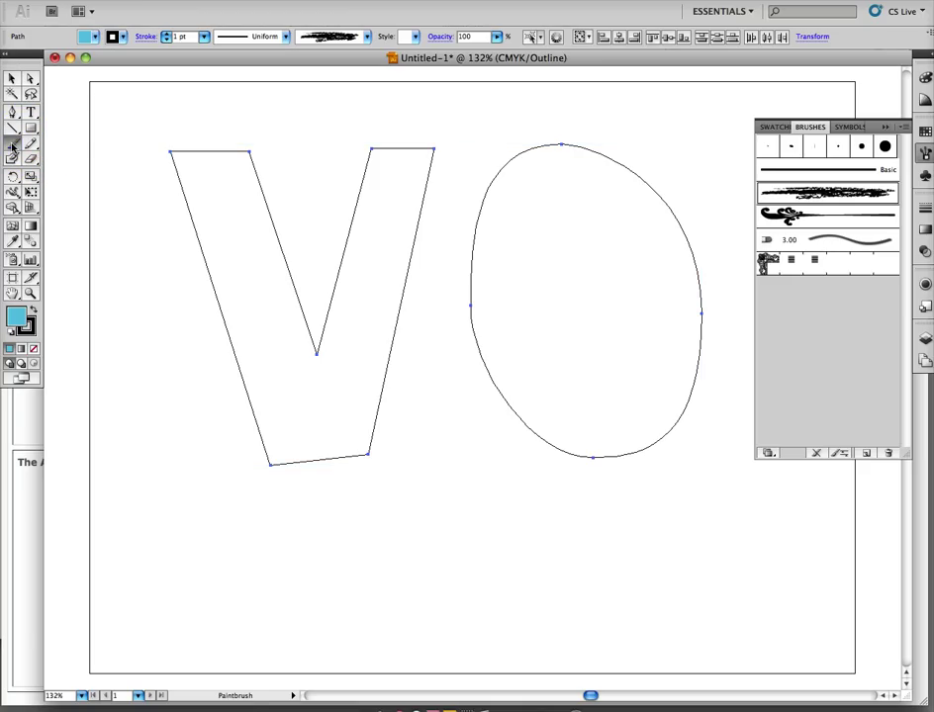
left_click(346, 2)
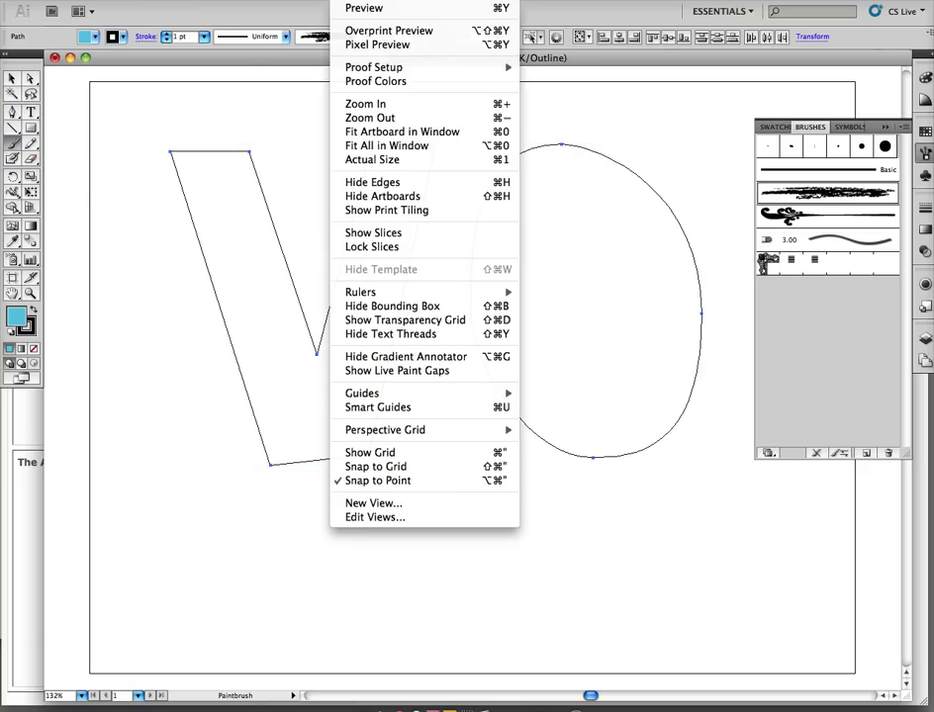
left_click(346, 10)
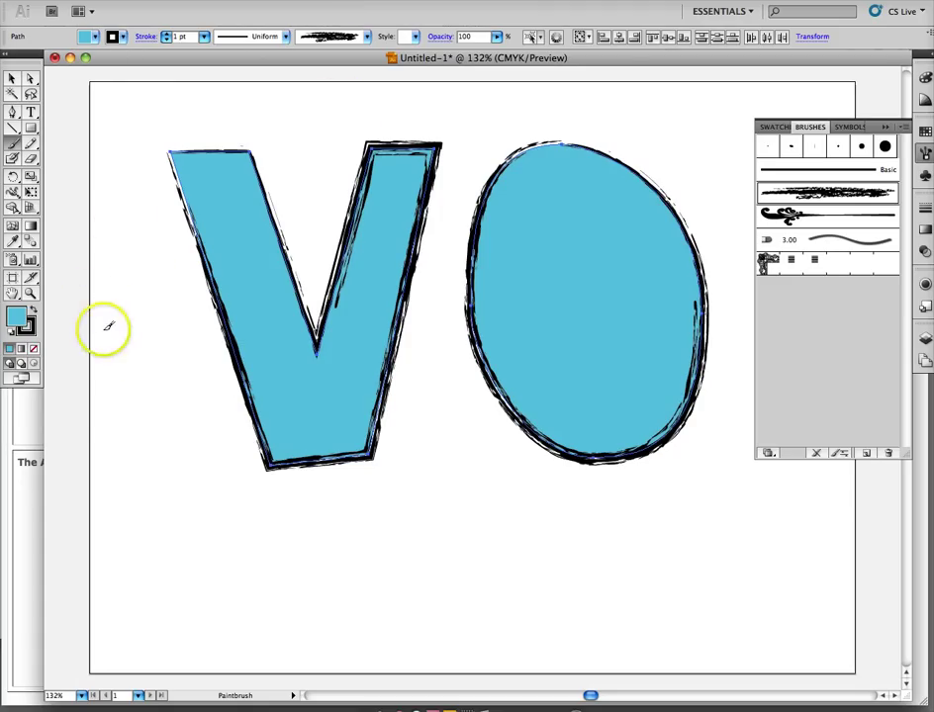
mouse_move(94, 450)
left_mouse_down()
mouse_move(117, 414)
mouse_move(370, 308)
mouse_move(646, 306)
mouse_move(727, 197)
left_mouse_up()
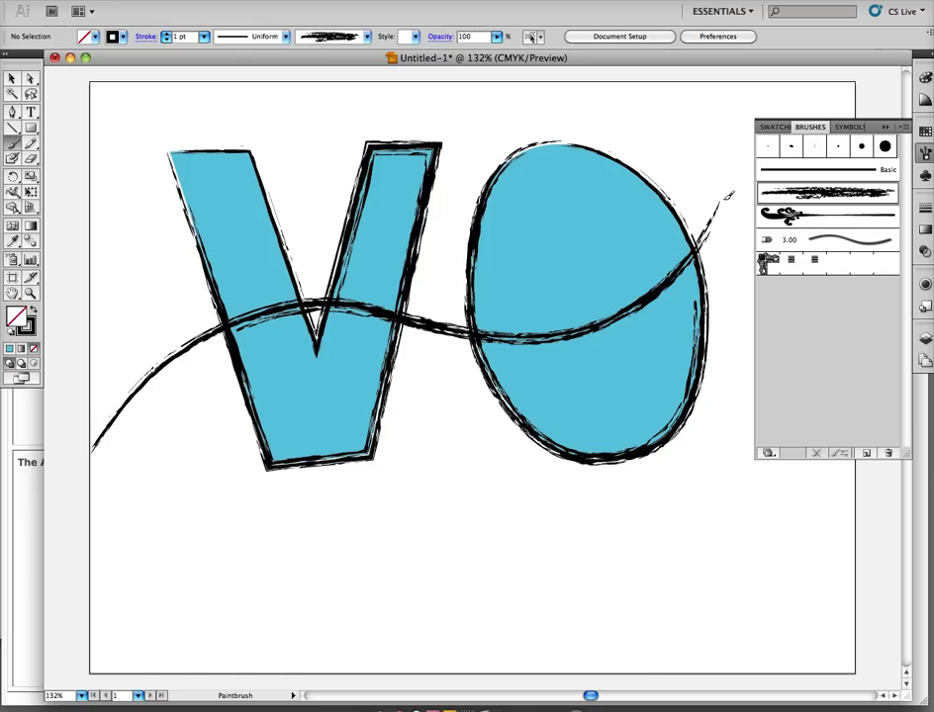
- Open the Artistic_Watercolor brush library and enlarge it to show all its brushes
left_click(903, 127)
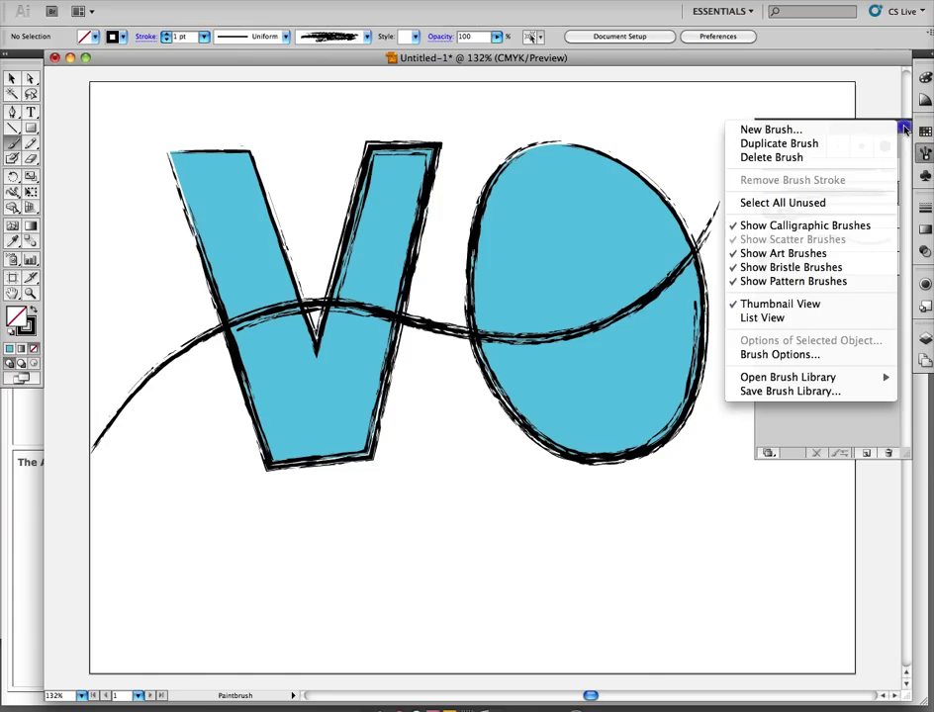
mouse_move(840, 379)
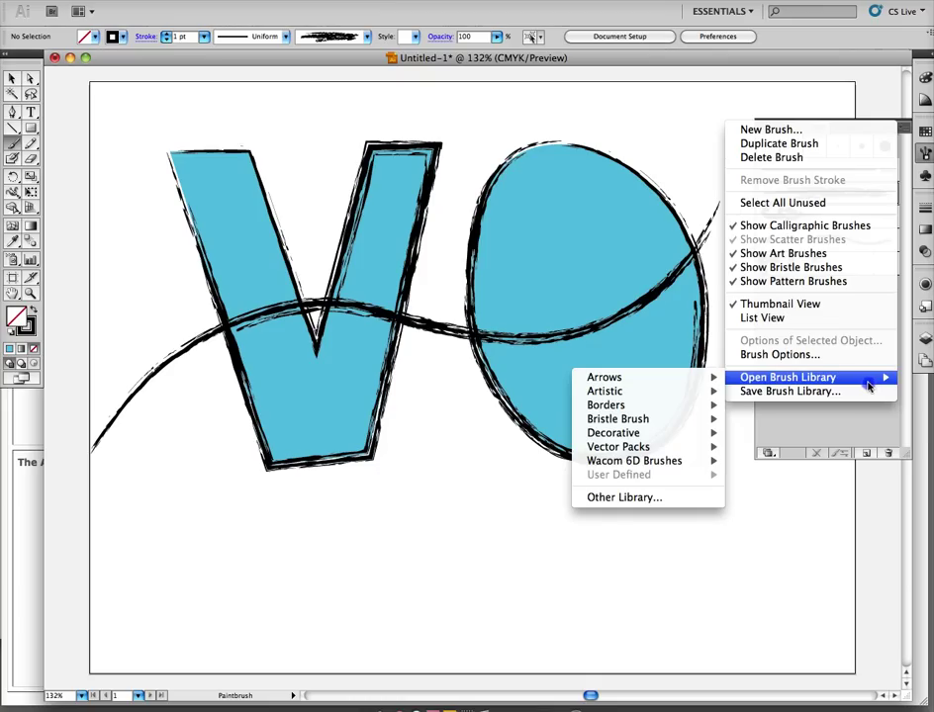
mouse_move(689, 397)
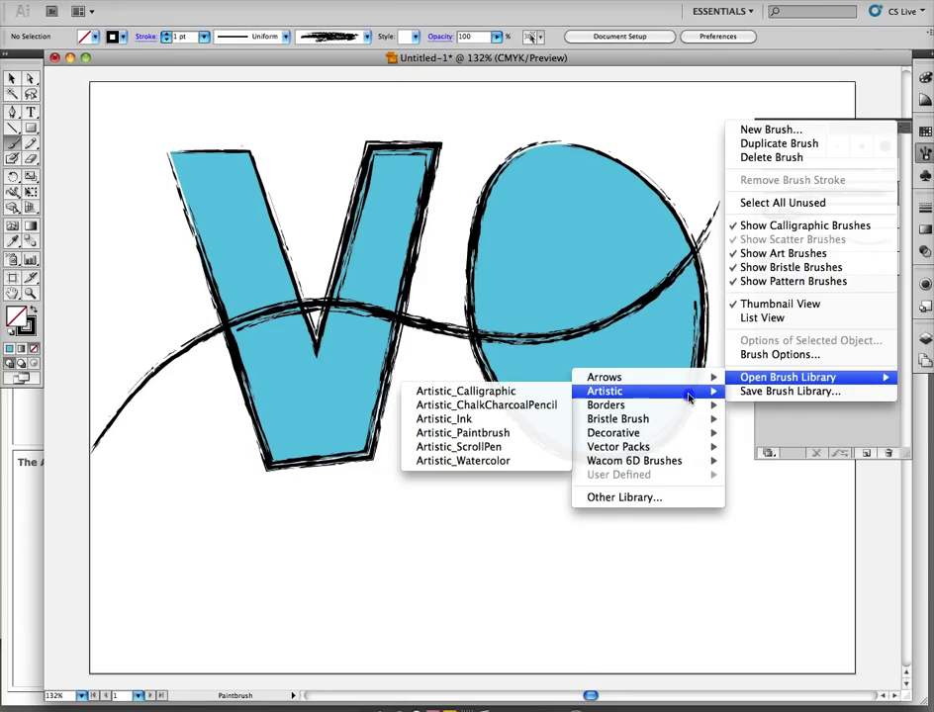
left_click(496, 463)
mouse_move(733, 357)
left_mouse_down()
mouse_move(730, 329)
mouse_move(746, 391)
mouse_move(764, 631)
left_mouse_up()
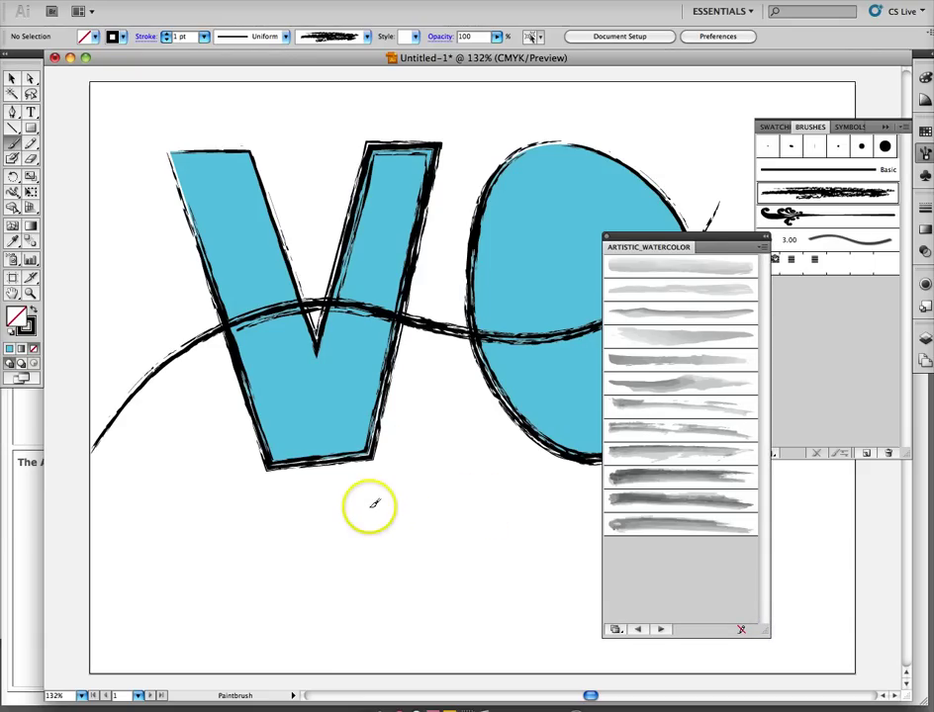
- Paint a curved stroke over the V with the rough charcoal-style brush and two more with different watercolor brushes
mouse_move(170, 573)
left_mouse_down()
mouse_move(281, 458)
mouse_move(441, 190)
mouse_move(270, 99)
left_mouse_up()
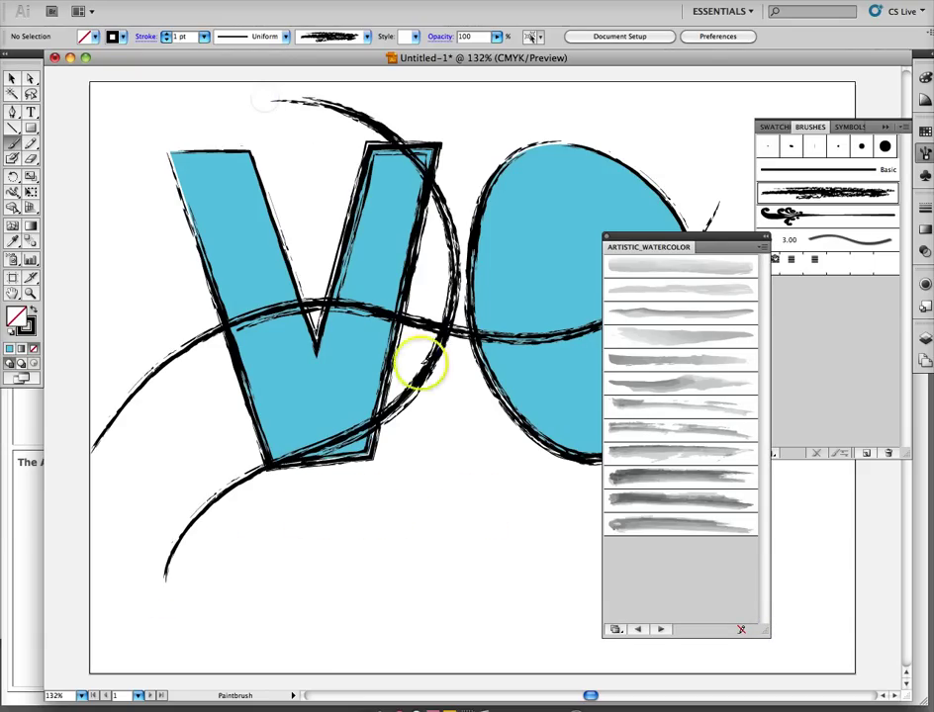
left_click(667, 495)
mouse_move(307, 238)
left_mouse_down()
mouse_move(333, 286)
mouse_move(344, 544)
left_mouse_up()
left_click(657, 383)
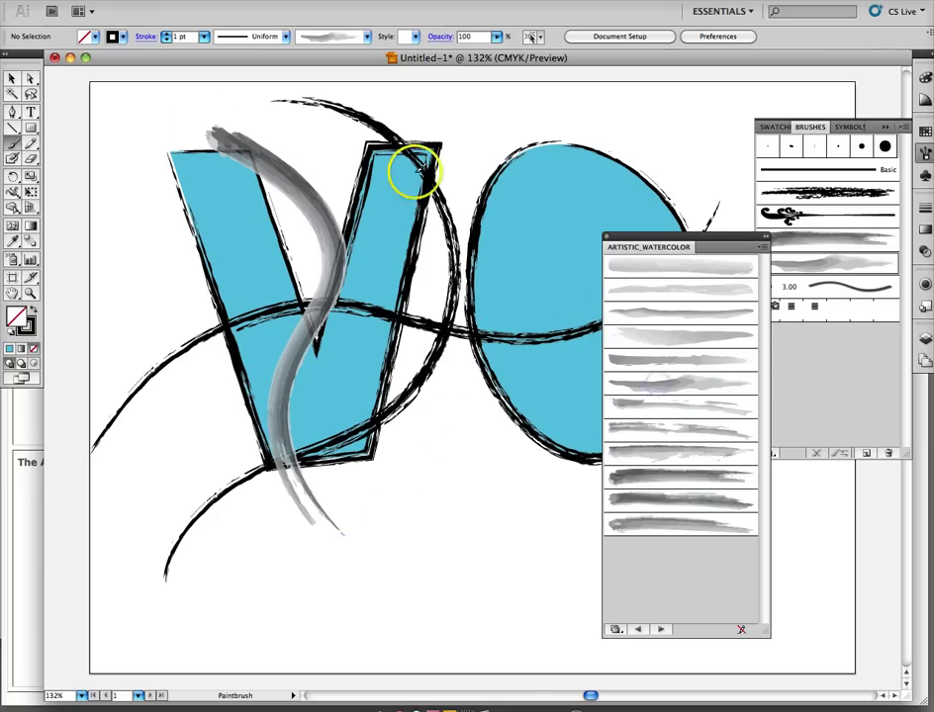
mouse_move(442, 129)
left_mouse_down()
mouse_move(493, 205)
mouse_move(351, 358)
mouse_move(384, 500)
left_mouse_up()
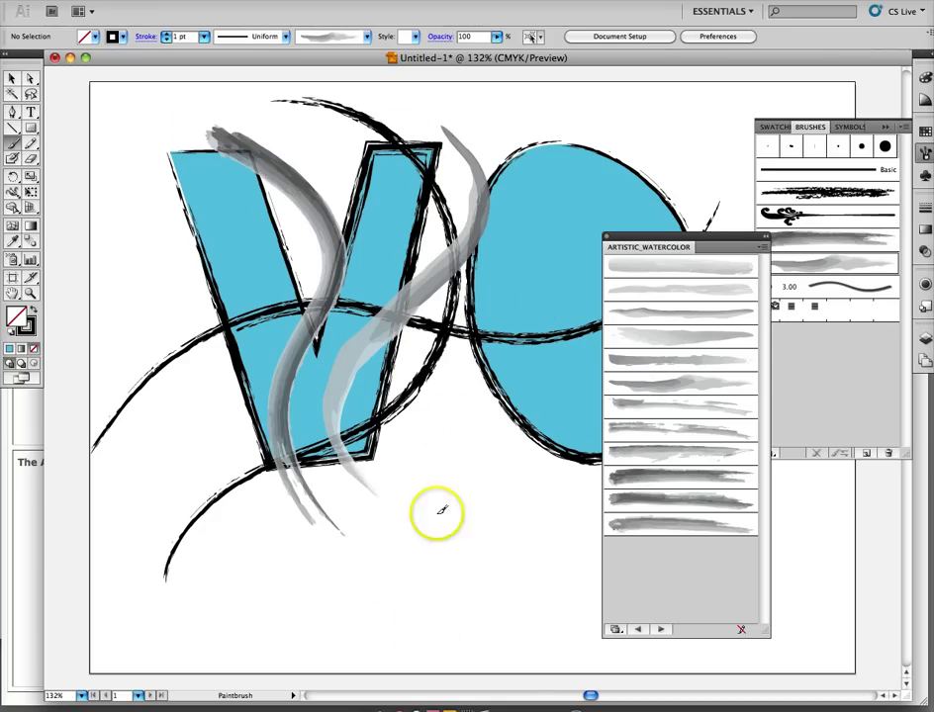
- Delete all artwork and set the stroke color to magenta (C 6.67, M 100, Y 10.2, K 0)
key("ctrl+a")
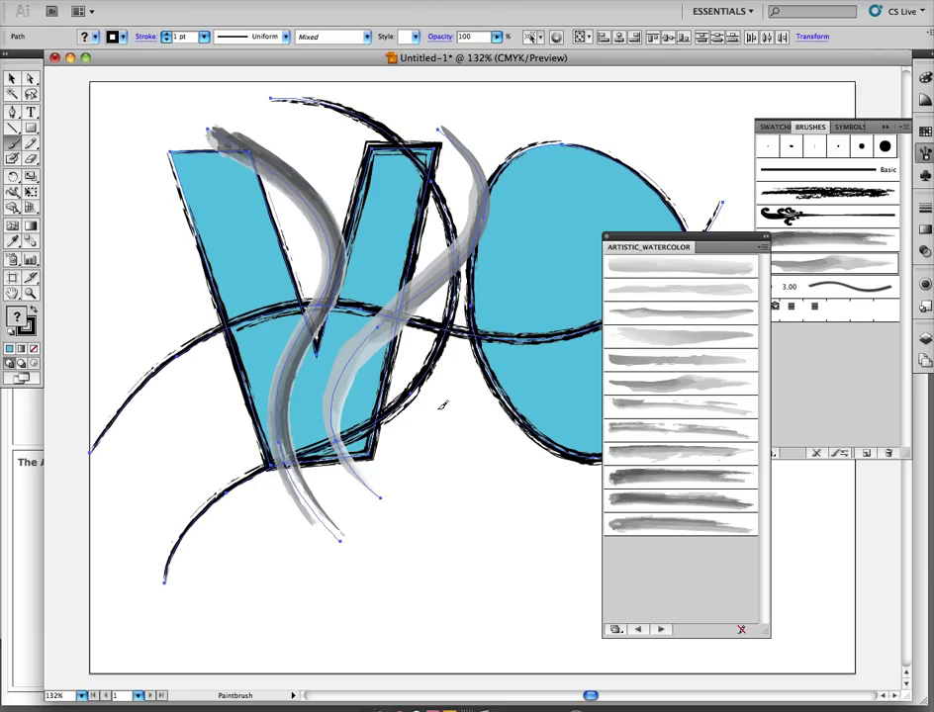
key("Delete")
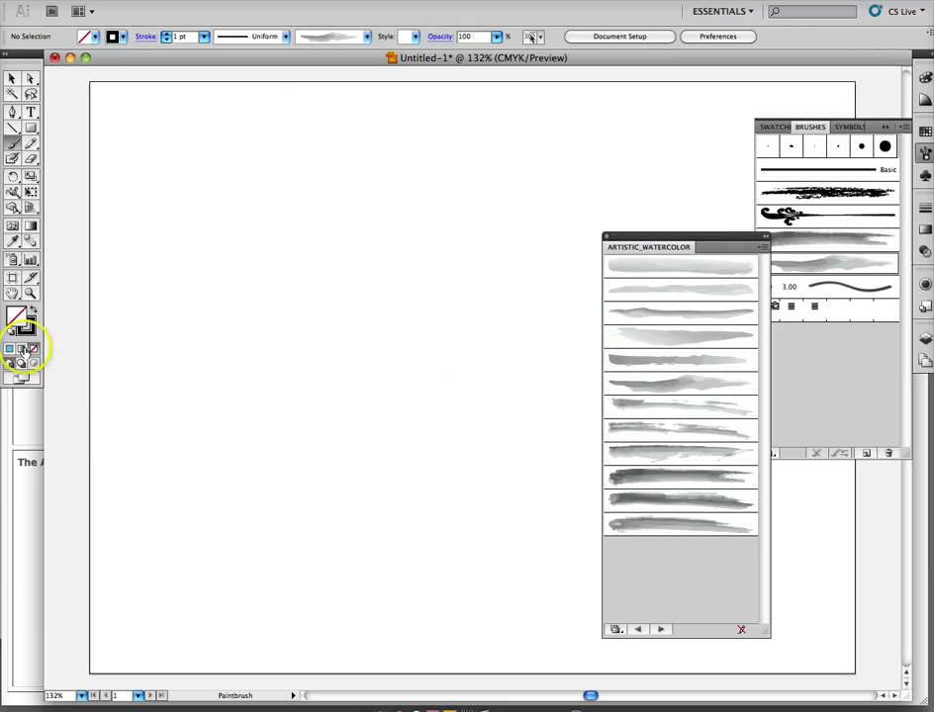
left_click(27, 327)
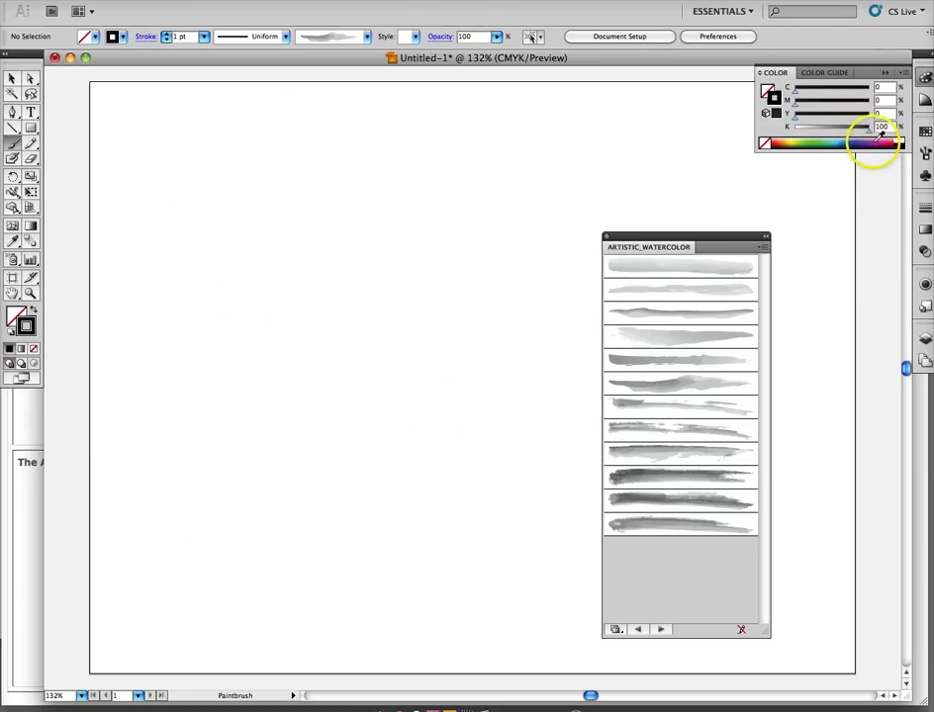
left_click(885, 144)
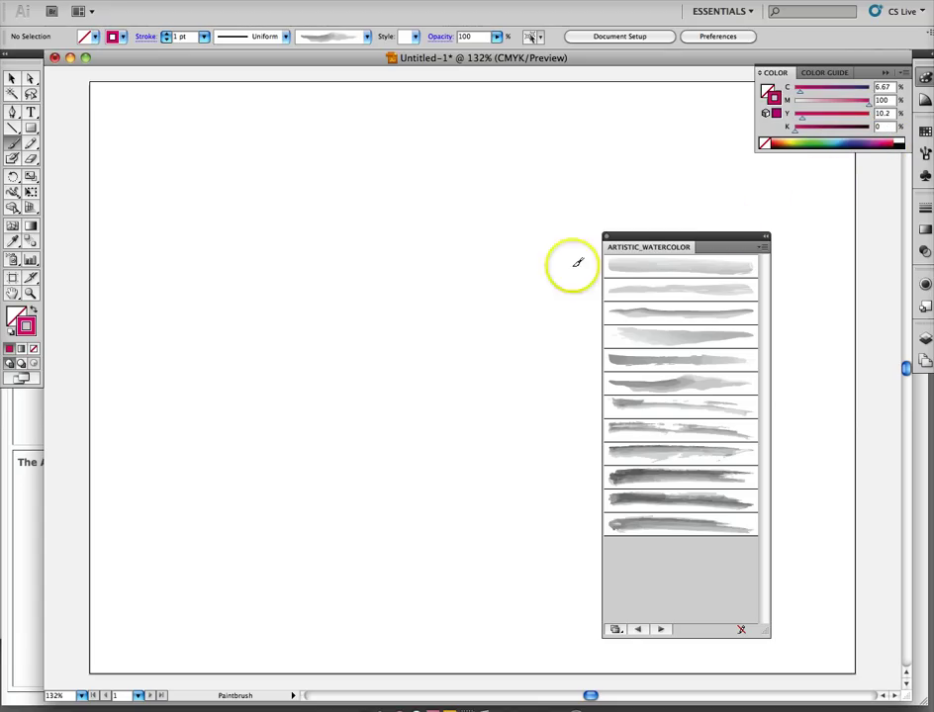
- Paint one long winding stroke across the empty artboard with the fourth Artistic_Watercolor brush and display it in Outline view
left_click(669, 339)
left_click(624, 339)
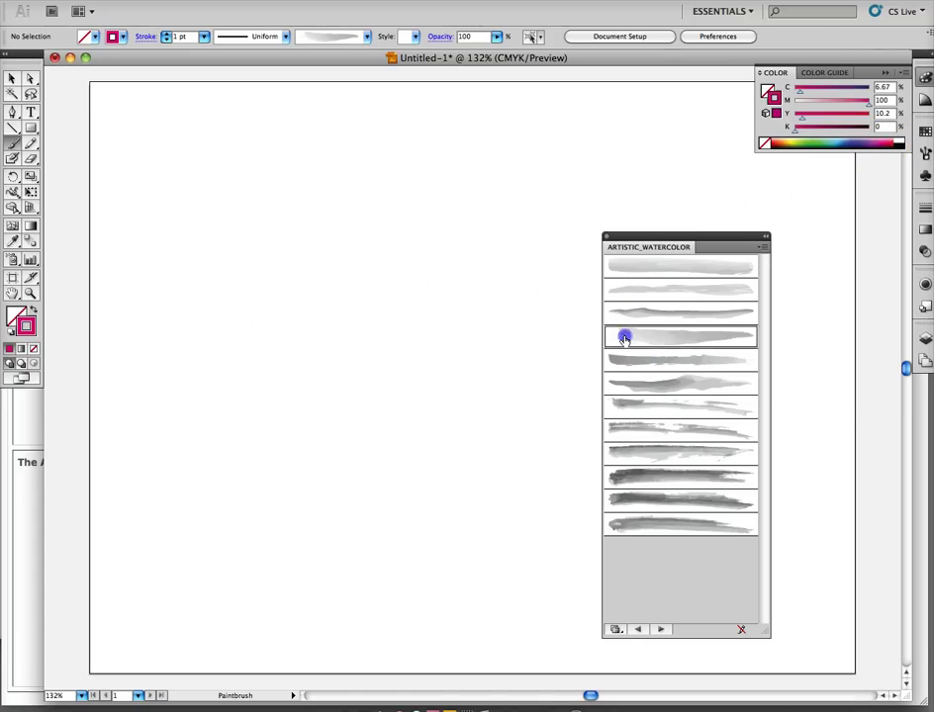
left_click(164, 187)
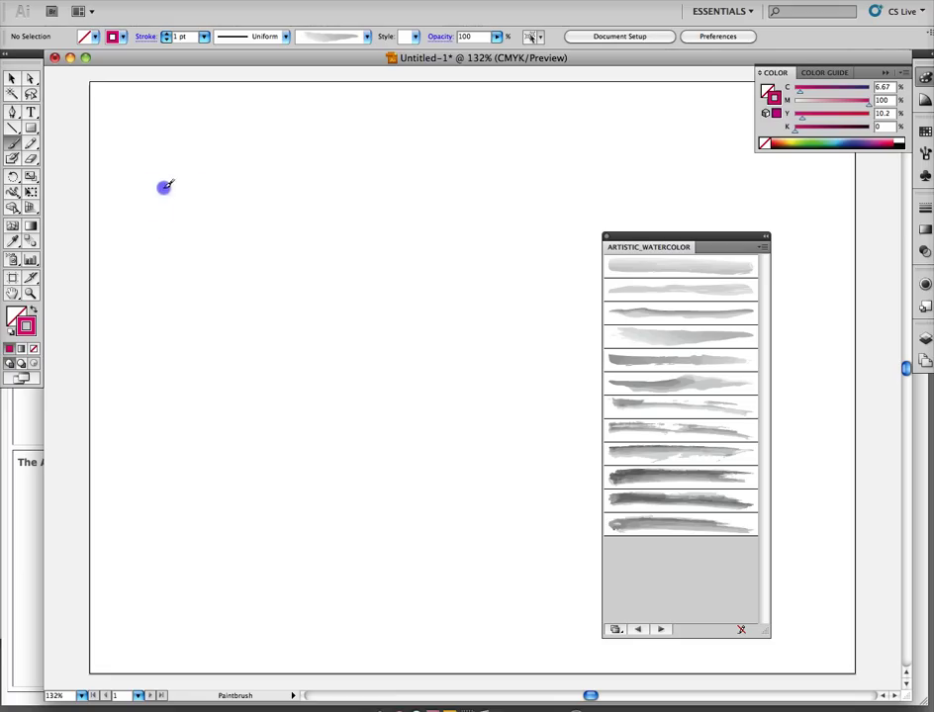
mouse_move(165, 187)
left_mouse_down()
mouse_move(320, 260)
mouse_move(295, 343)
mouse_move(420, 338)
mouse_move(356, 428)
mouse_move(441, 459)
mouse_move(535, 365)
mouse_move(478, 512)
mouse_move(344, 553)
mouse_move(232, 392)
mouse_move(218, 261)
mouse_move(178, 245)
mouse_move(159, 286)
mouse_move(191, 333)
mouse_move(198, 368)
mouse_move(146, 397)
mouse_move(124, 368)
left_mouse_up()
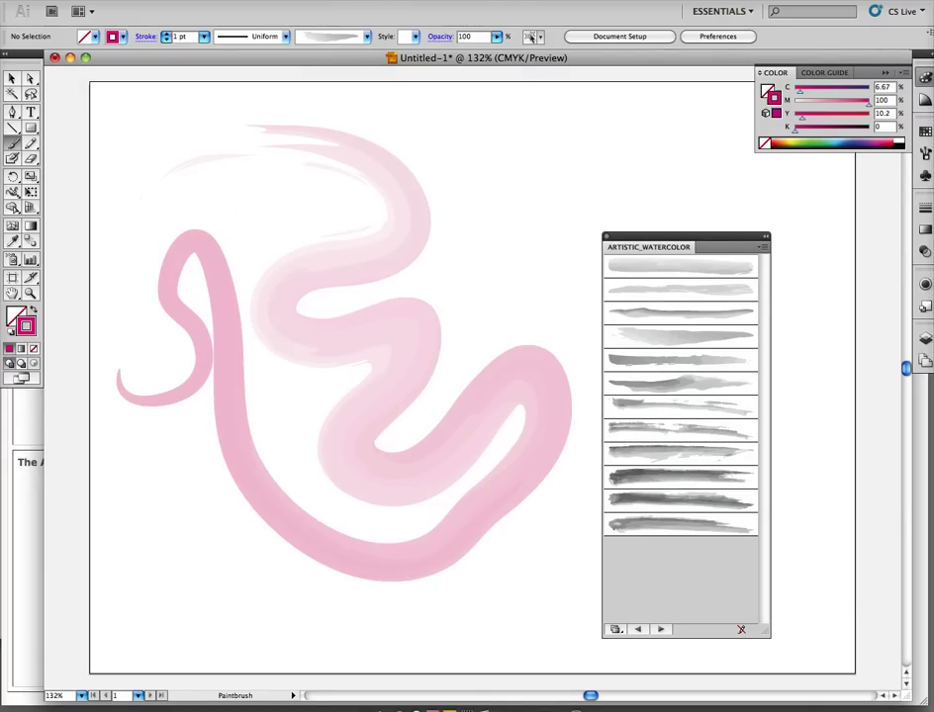
left_click(346, 1)
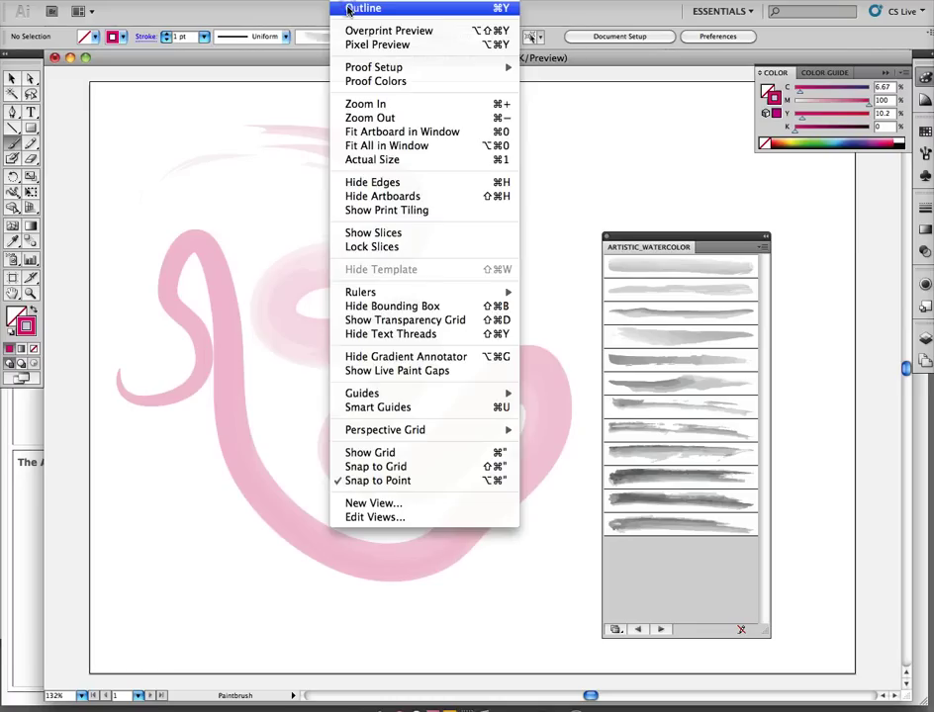
left_click(349, 10)
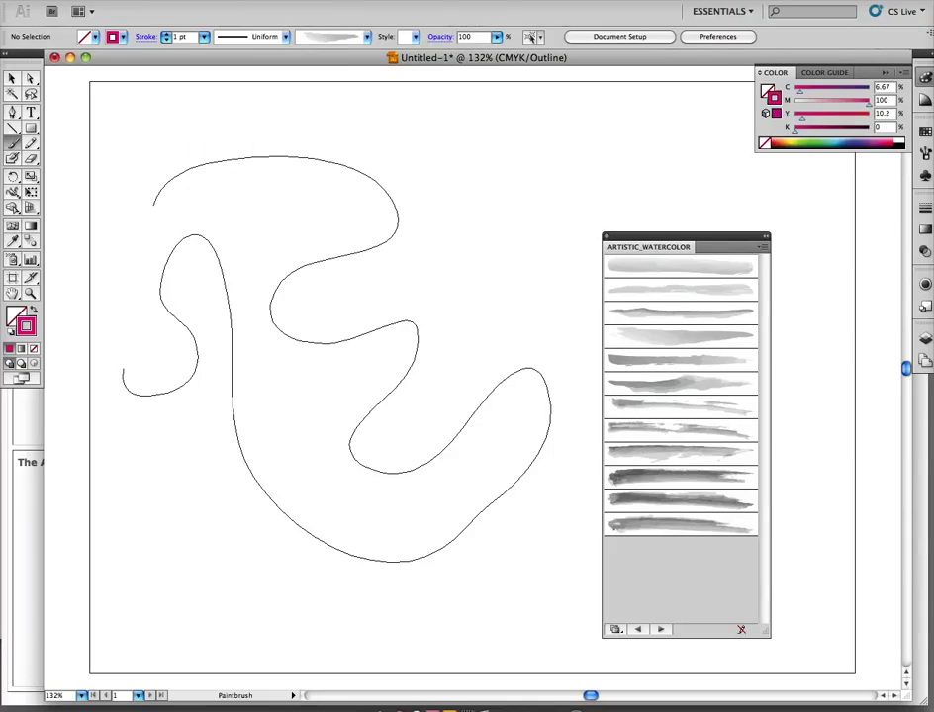
- Return the painted winding stroke from Outline view to Preview view
left_click(349, 3)
left_click(349, 8)
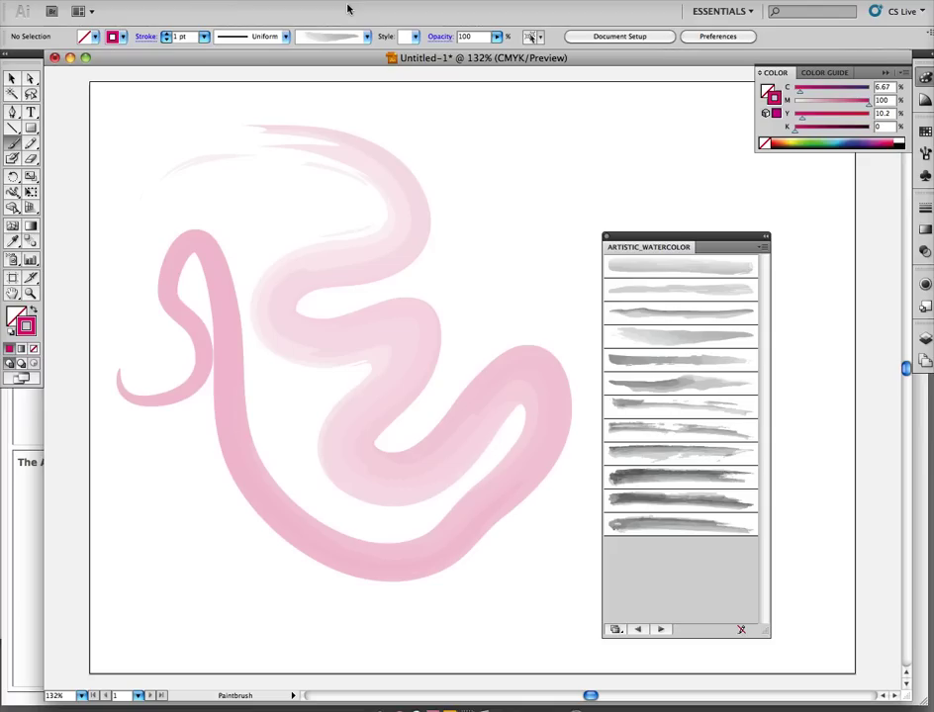
- Switch to the web browser, close the Vector Art page and open the Spot Colors page from the Unit 07 lecture
left_click(416, 706)
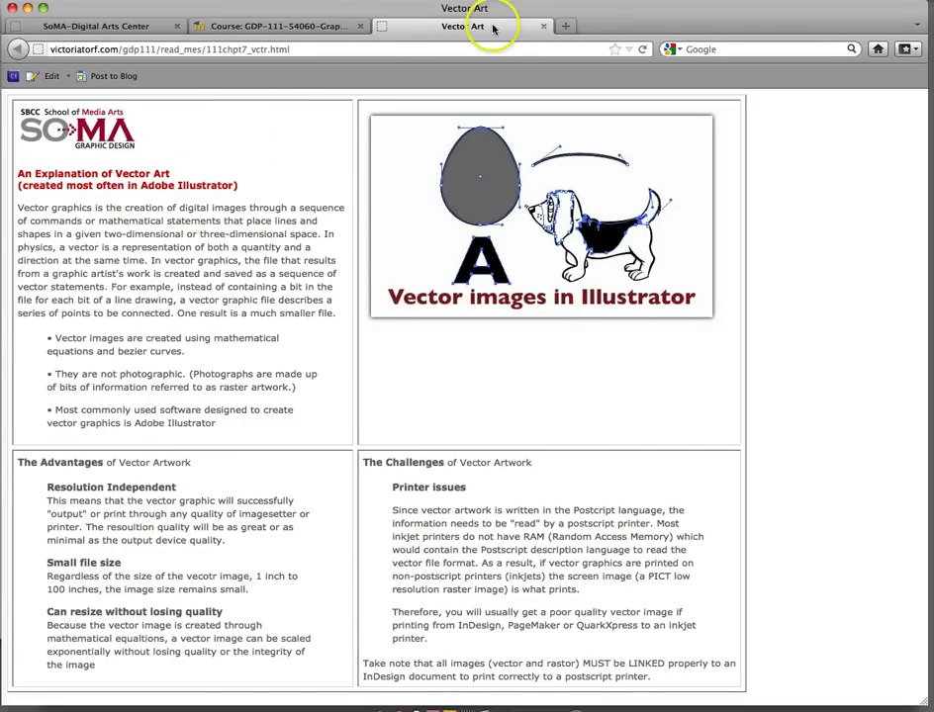
left_click(544, 27)
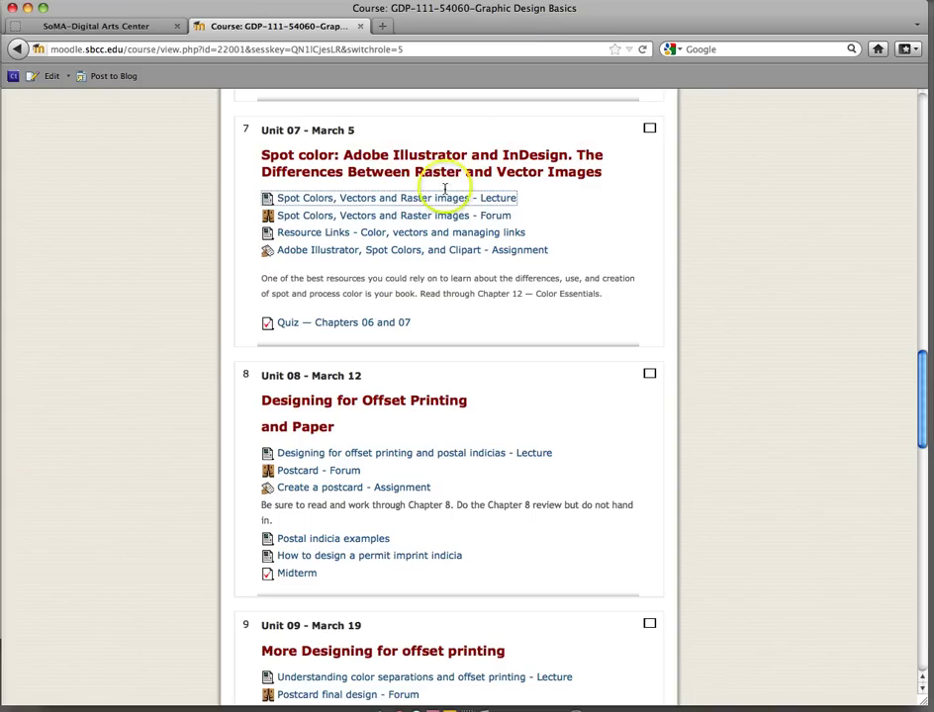
left_click(387, 202)
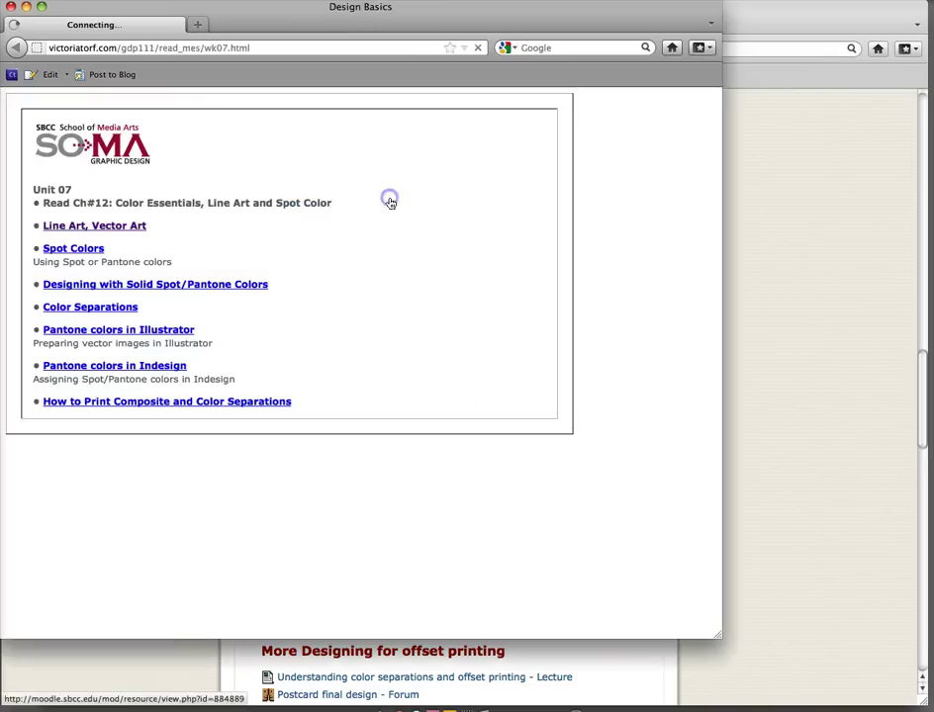
left_click(83, 248)
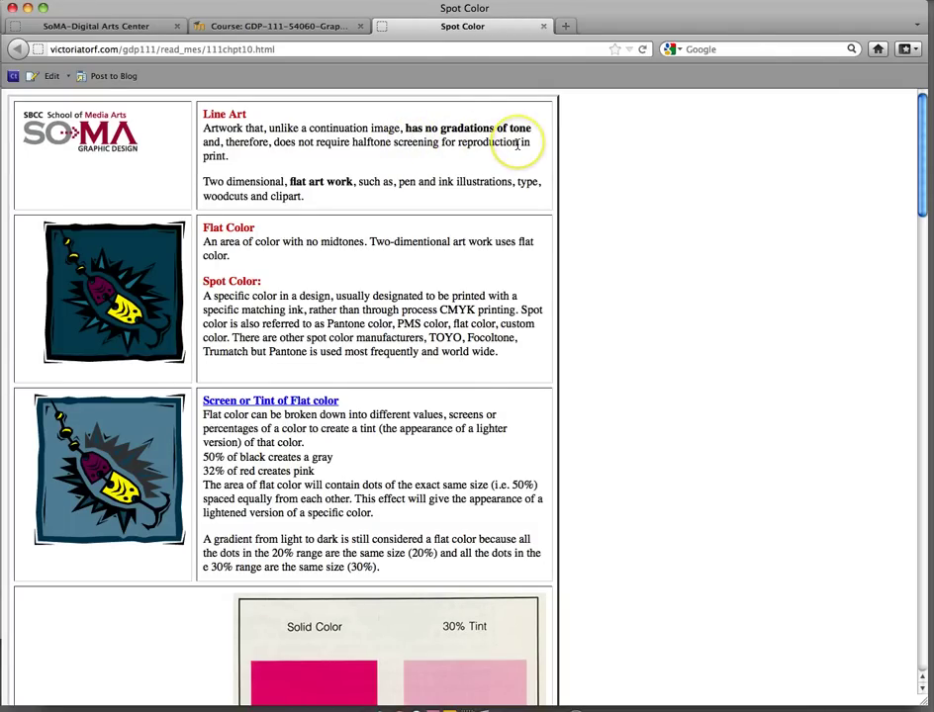
- Switch to Illustrator to look at the painted stroke, and return to the Spot Color page in the browser
left_click(500, 473)
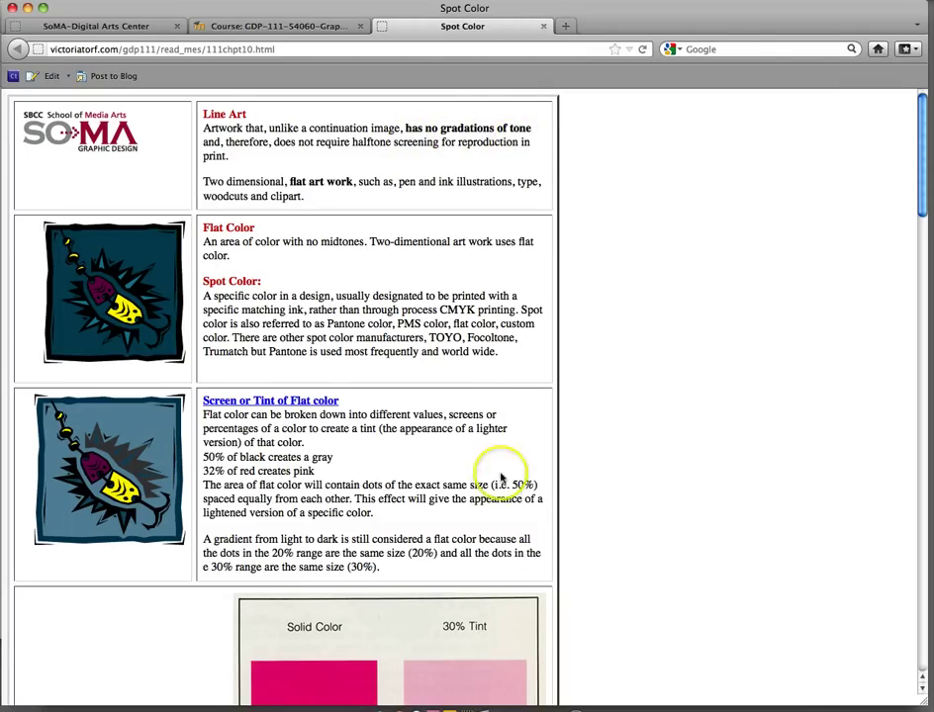
left_click(449, 707)
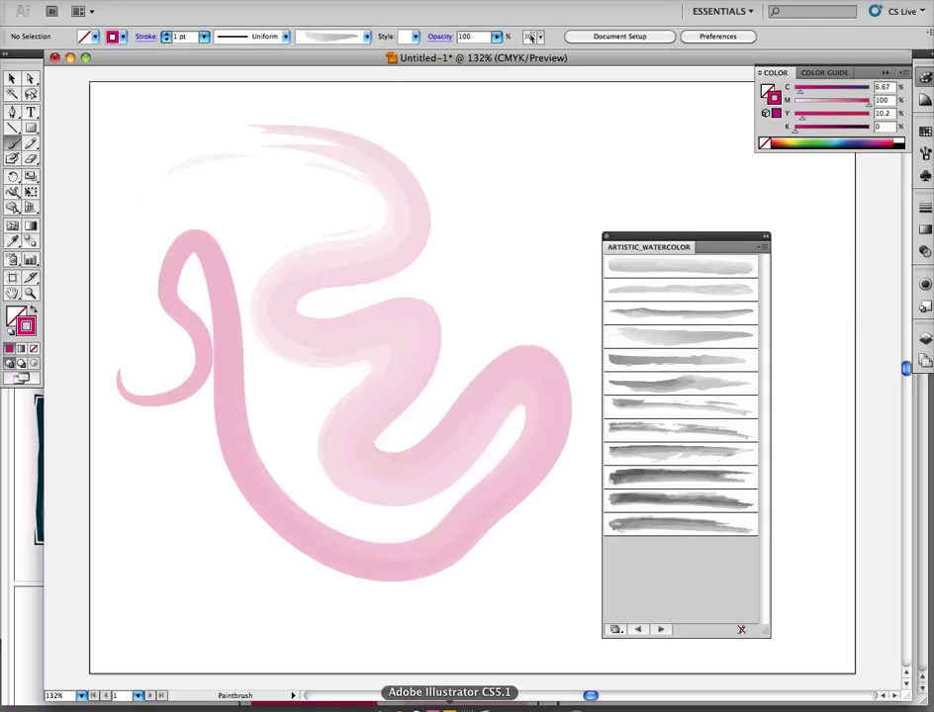
left_click(414, 708)
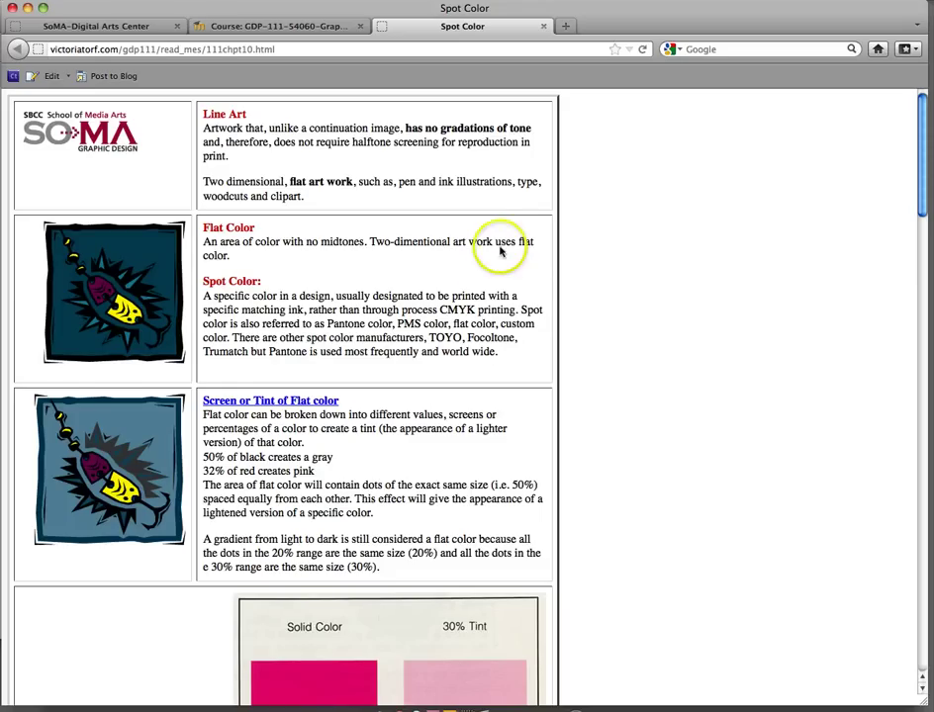
- Examine the Flat Color, Spot Color and tint explanations down to the illustration comparing solid color with a 30% tint
scroll(512, 308, "down", 2)
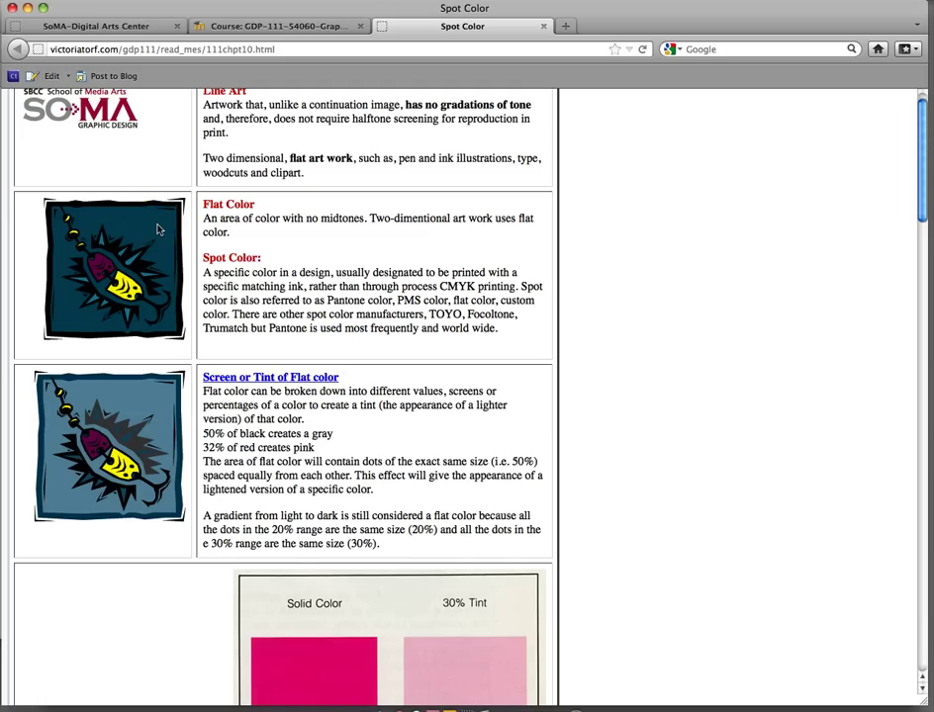
scroll(158, 230, "down", 1)
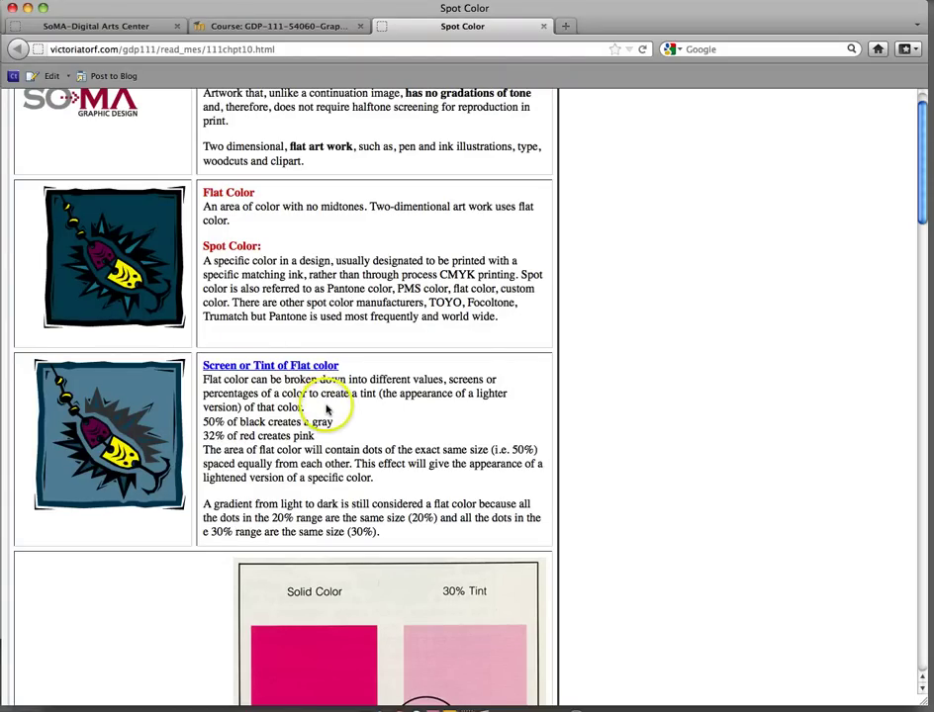
scroll(325, 409, "down", 1)
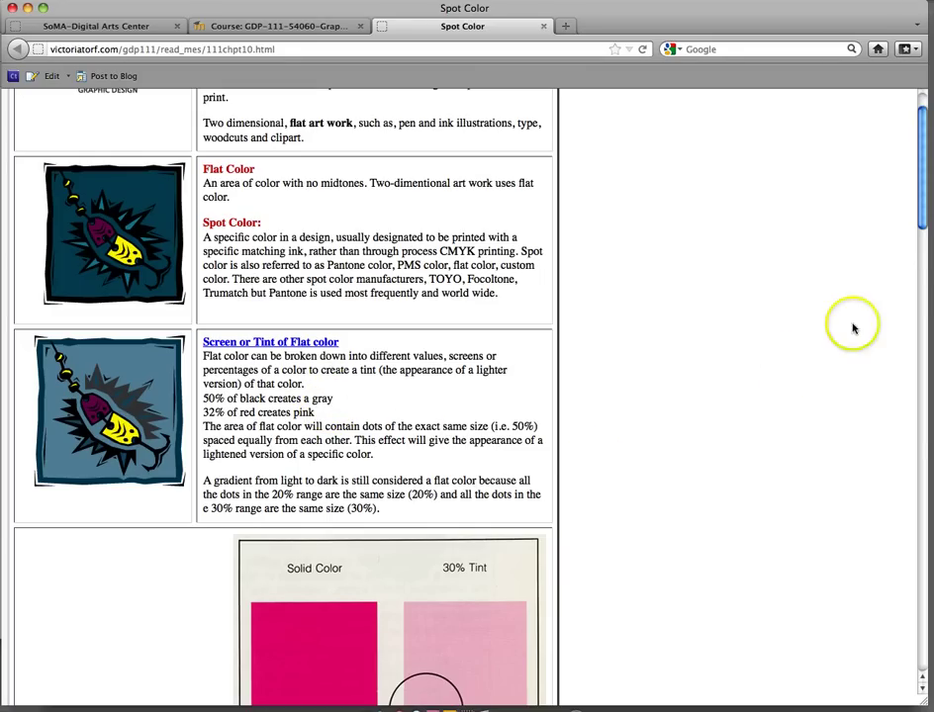
left_click_drag(922, 211, 907, 289)
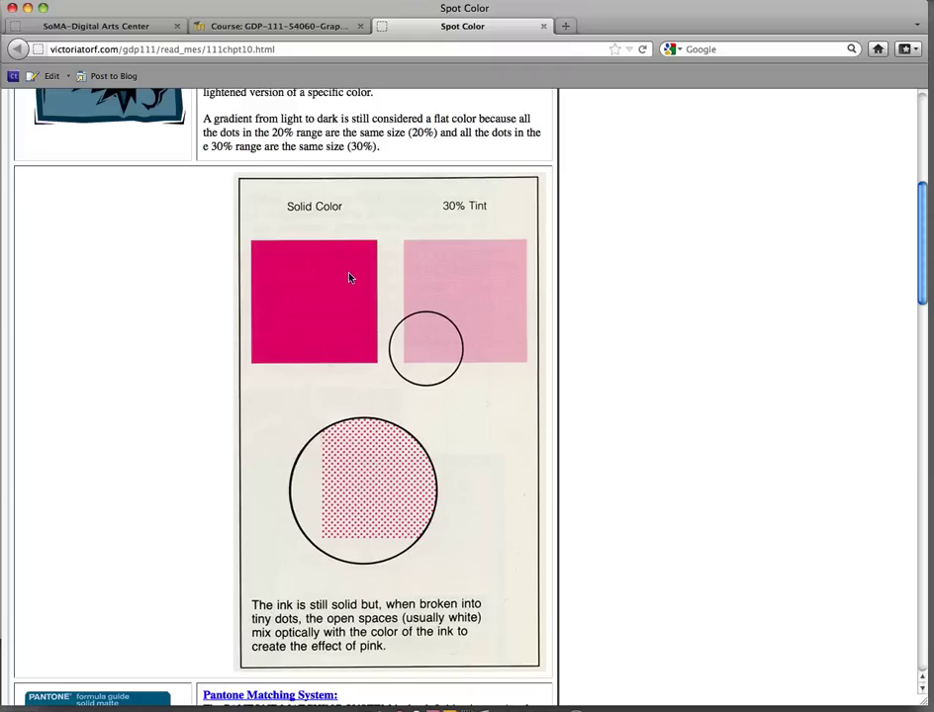
left_click(441, 282)
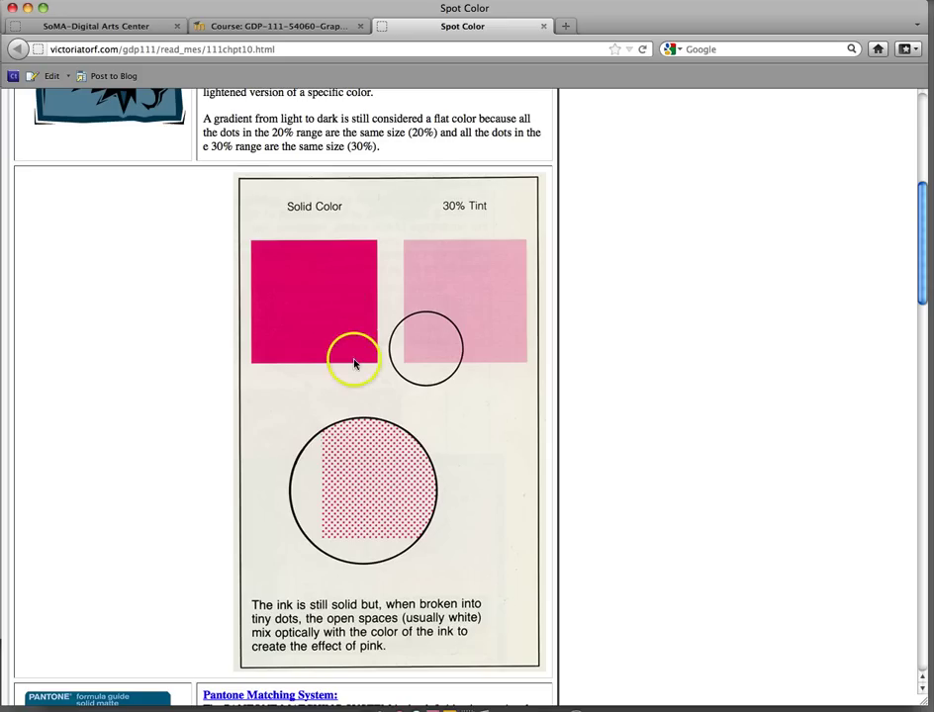
- Read on from the Pantone Matching System section through the PMS naming conventions to One and Two Color Printing
scroll(376, 401, "down", 2)
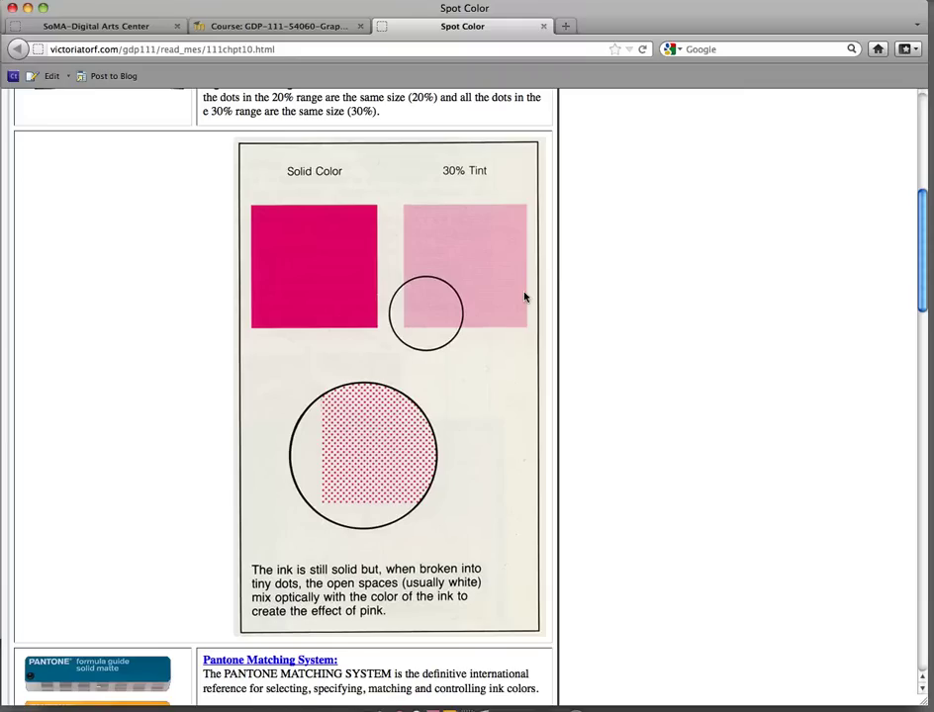
scroll(483, 354, "down", 3)
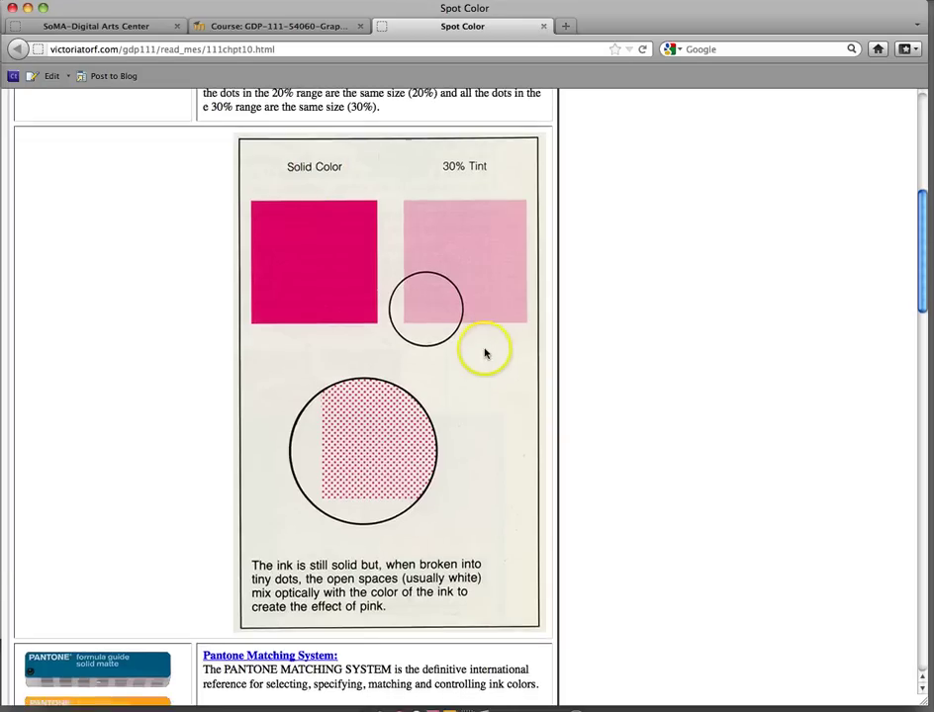
scroll(487, 349, "down", 6)
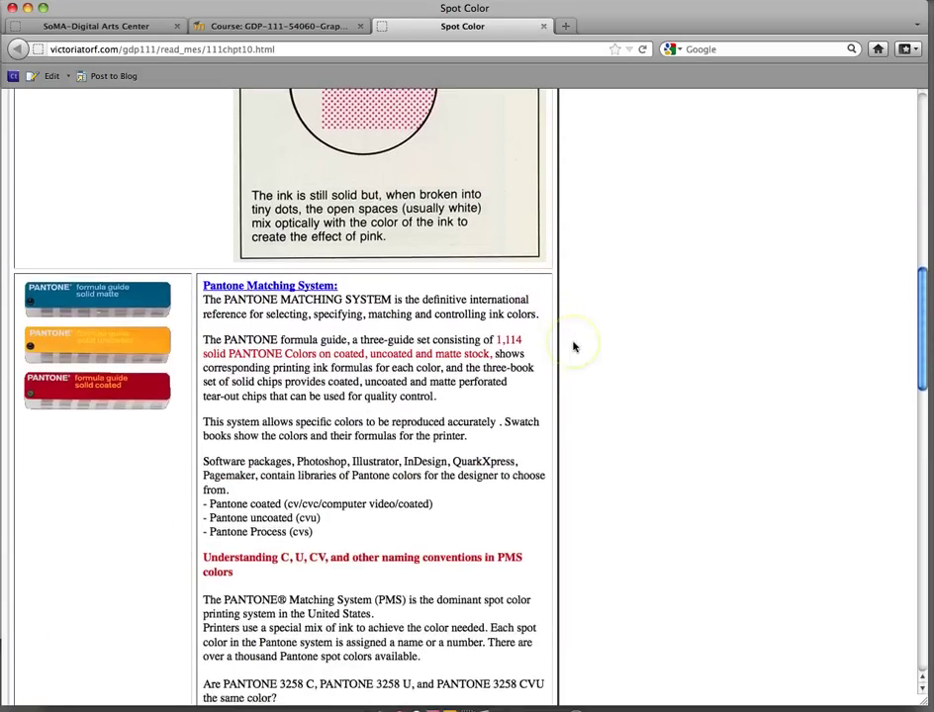
scroll(572, 346, "down", 1)
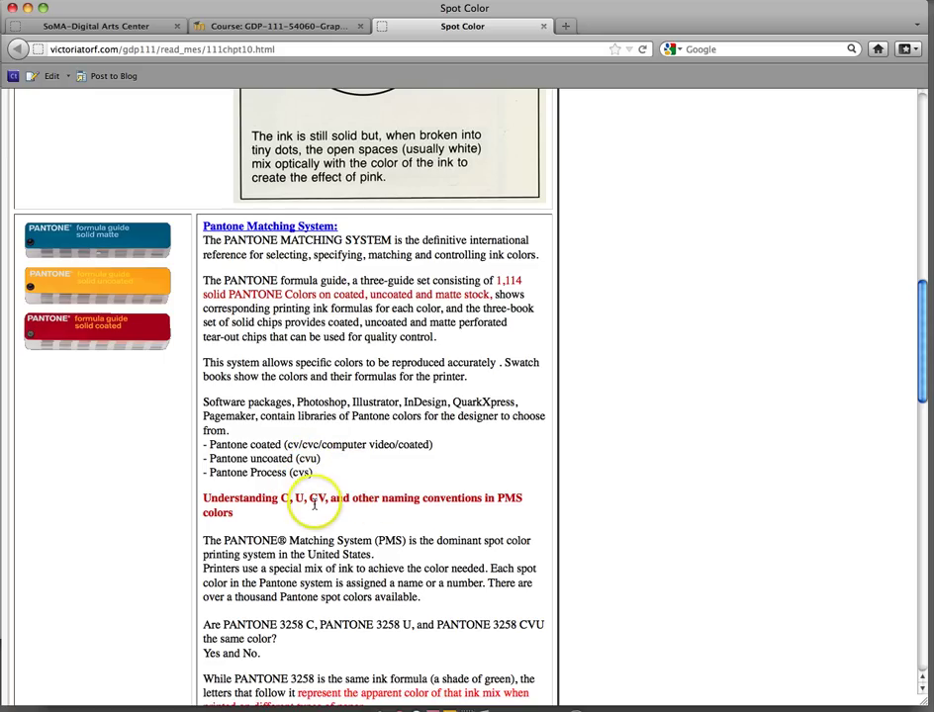
scroll(315, 475, "down", 5)
scroll(322, 488, "down", 9)
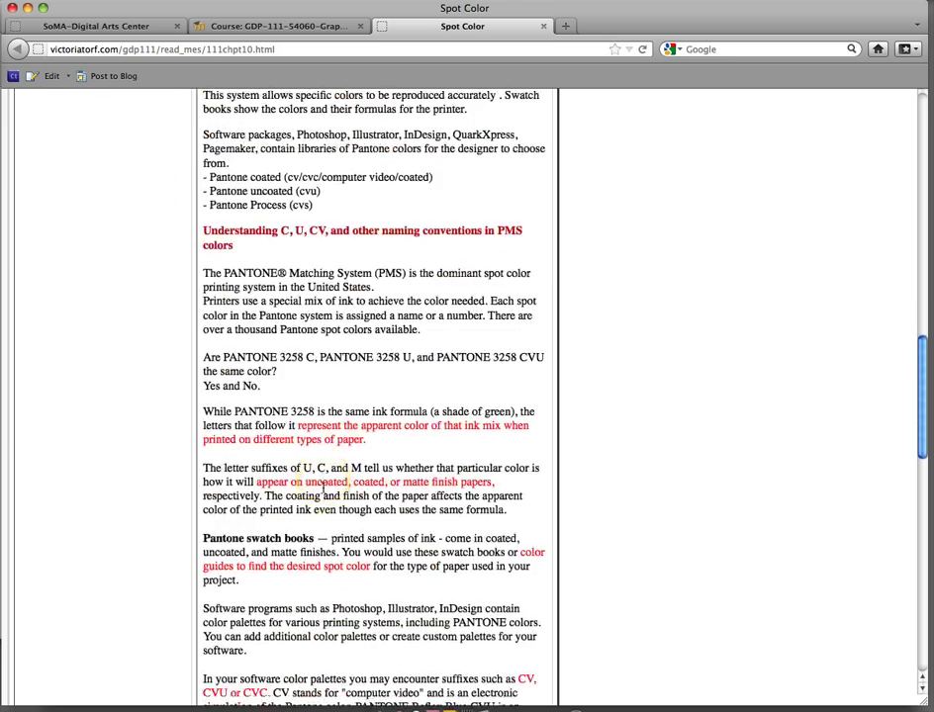
scroll(322, 488, "down", 3)
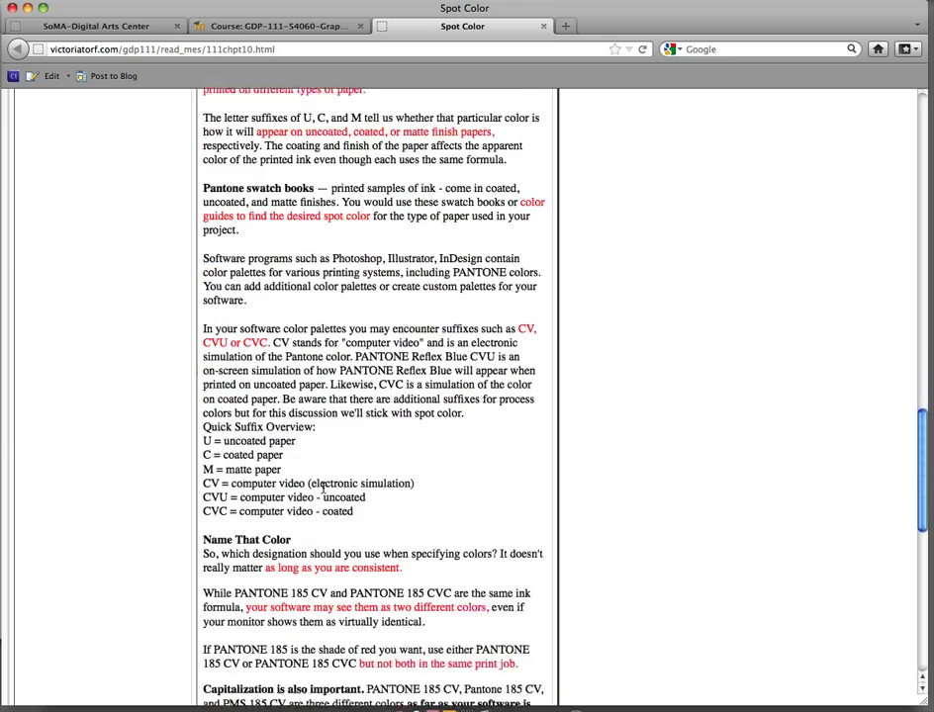
scroll(323, 488, "down", 5)
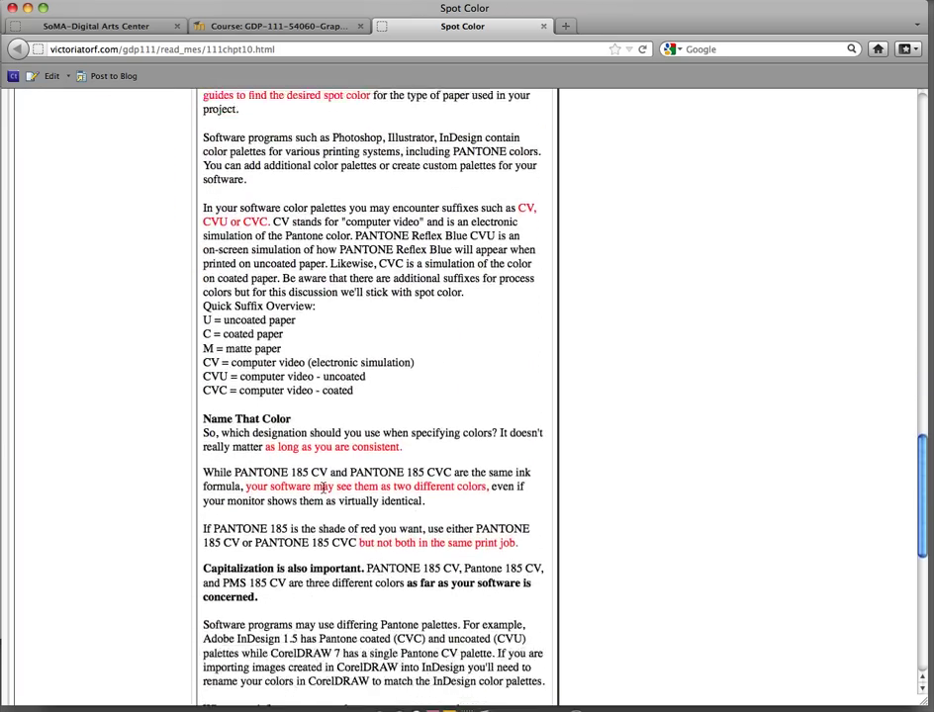
scroll(322, 486, "down", 5)
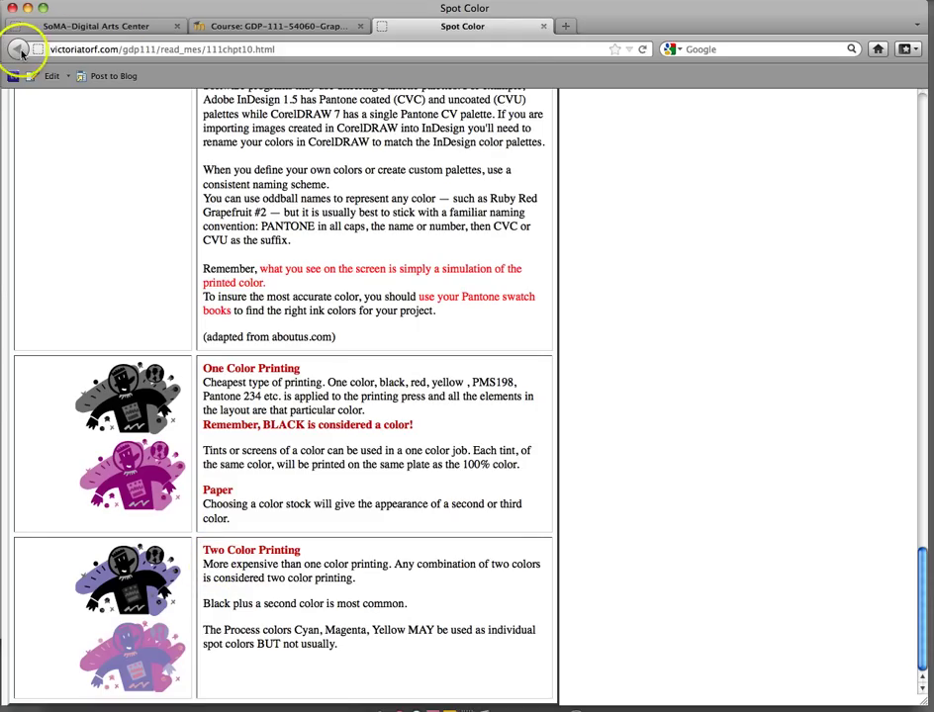
- Close the Spot Color page and view Designing with Solid Spot/Pantone Colors from the Unit 07 lecture
left_click(543, 29)
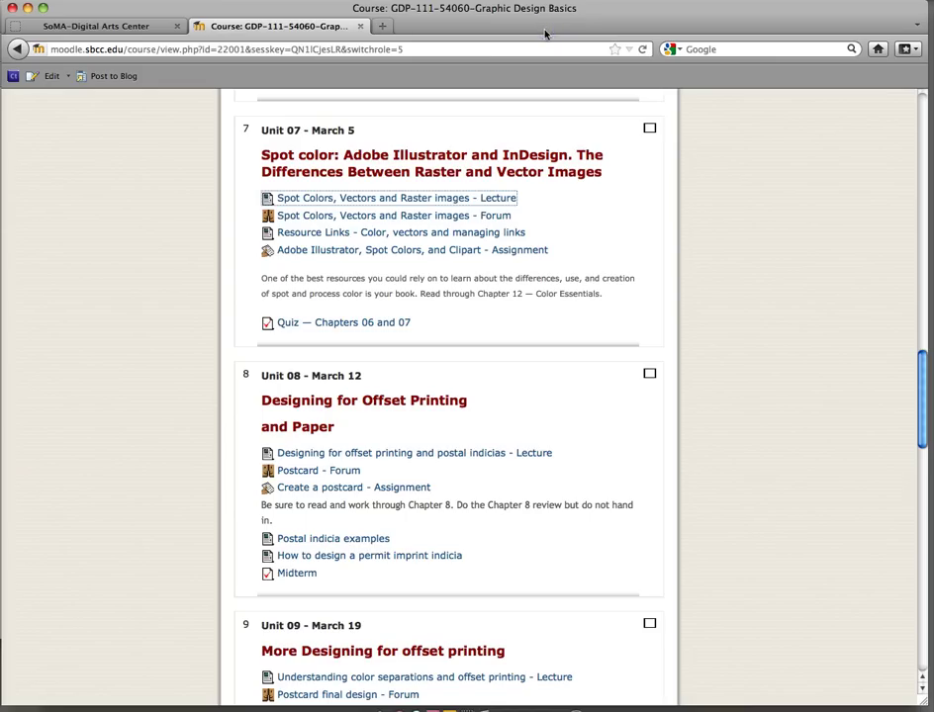
left_click(410, 198)
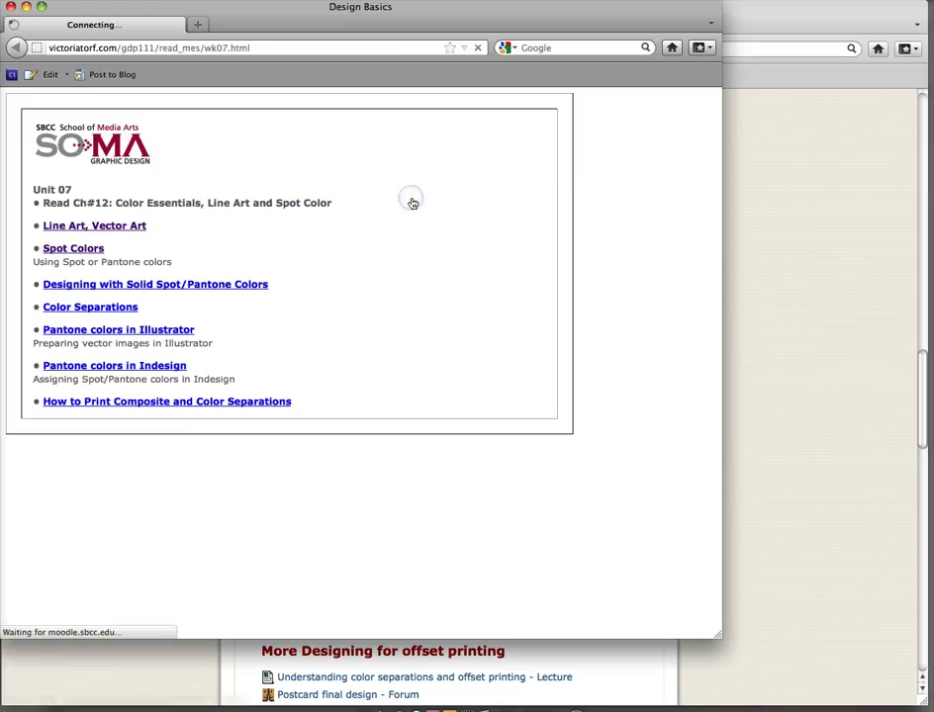
left_click(203, 285)
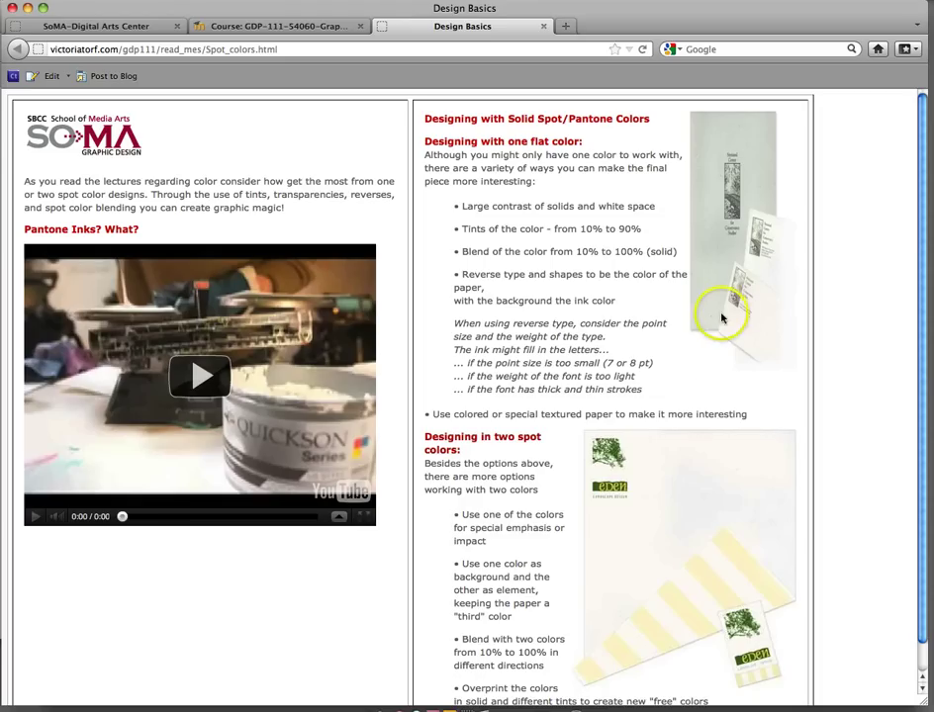
scroll(729, 371, "down", 1)
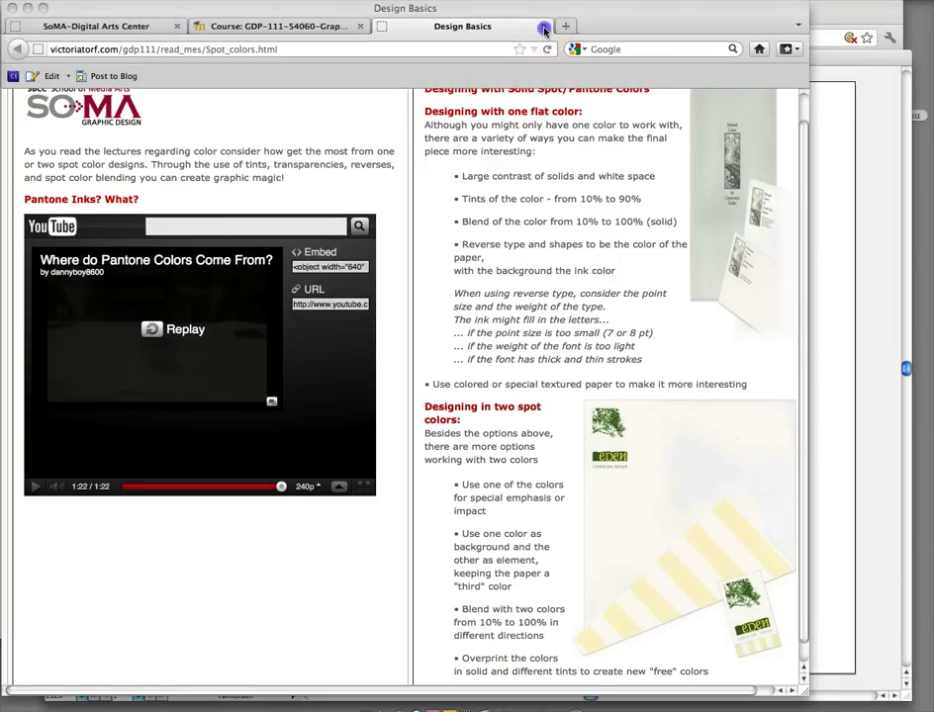
- Close the solid spot color design page and reopen it from the Unit 07 lecture list
left_click(542, 30)
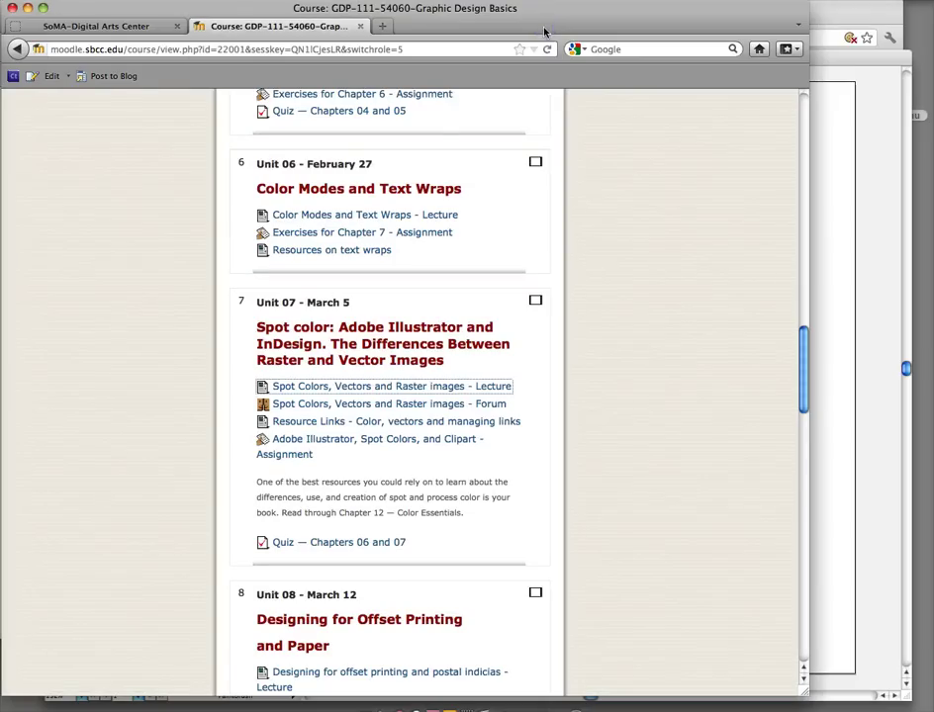
left_click(382, 385)
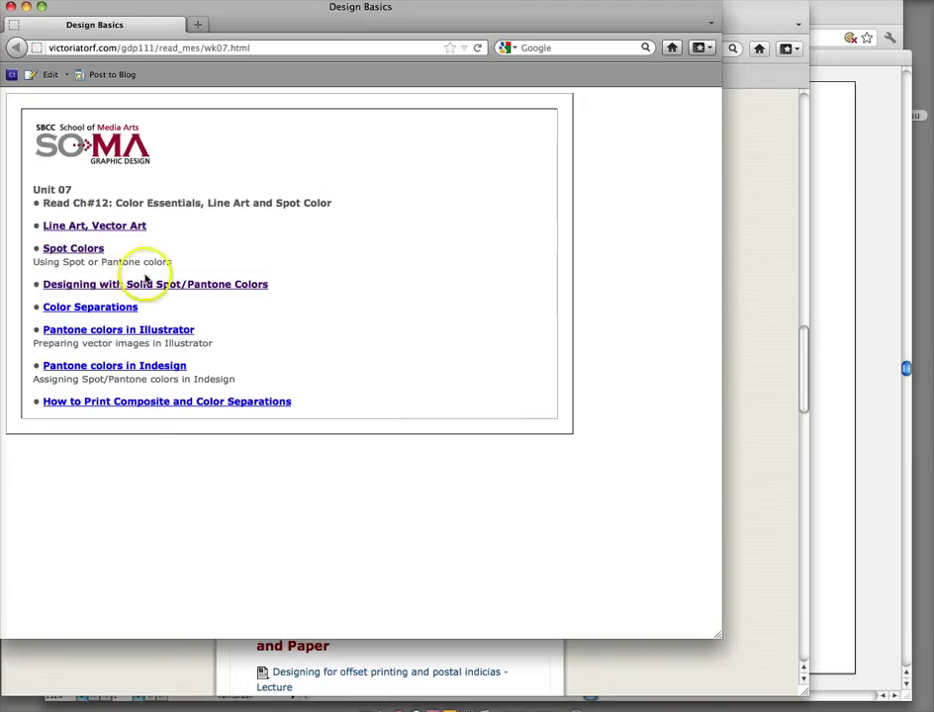
left_click(207, 286)
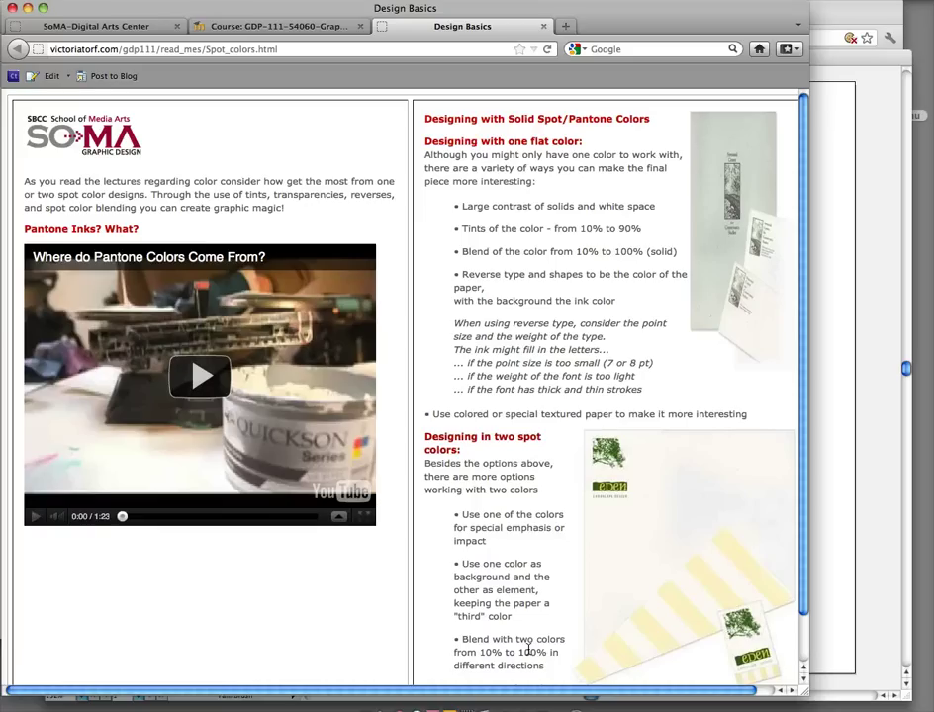
- Close the solid spot color design page and open Color Separations from the Unit 07 lecture
left_click(544, 32)
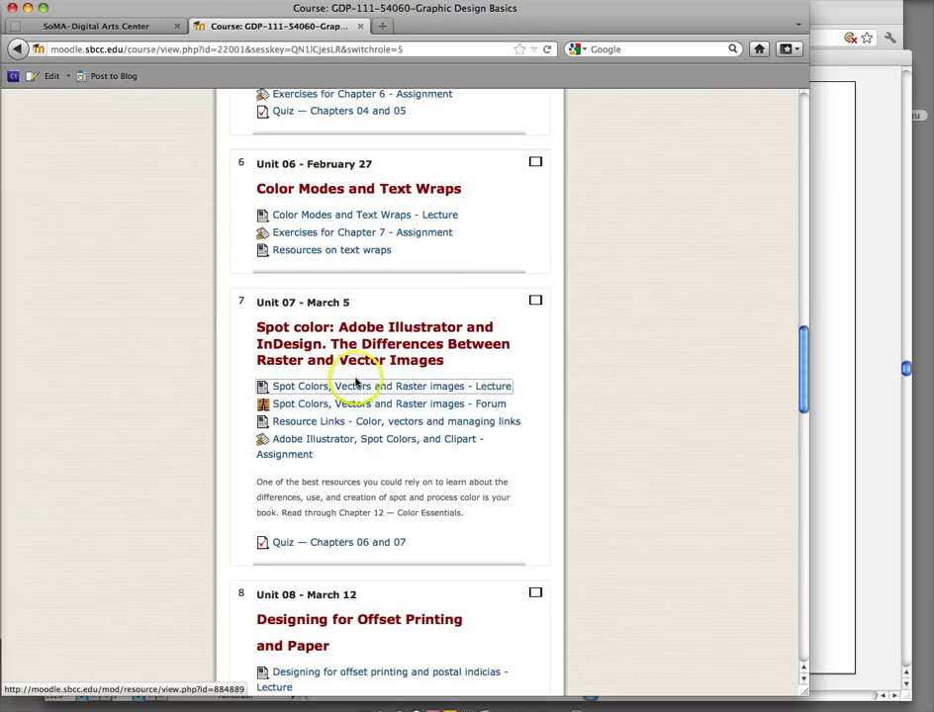
left_click(356, 385)
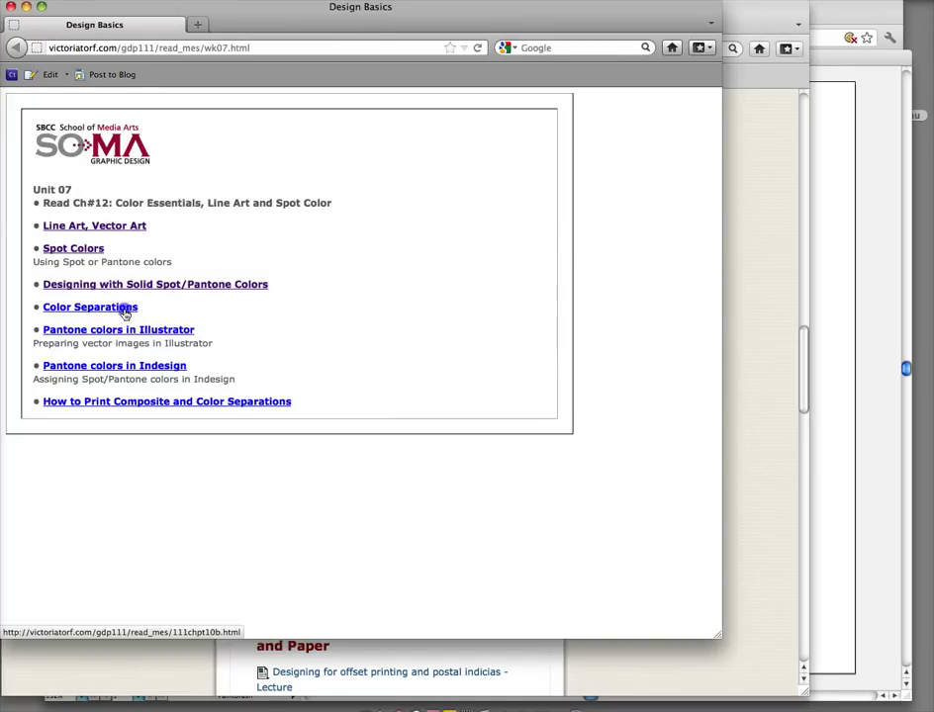
left_click(125, 307)
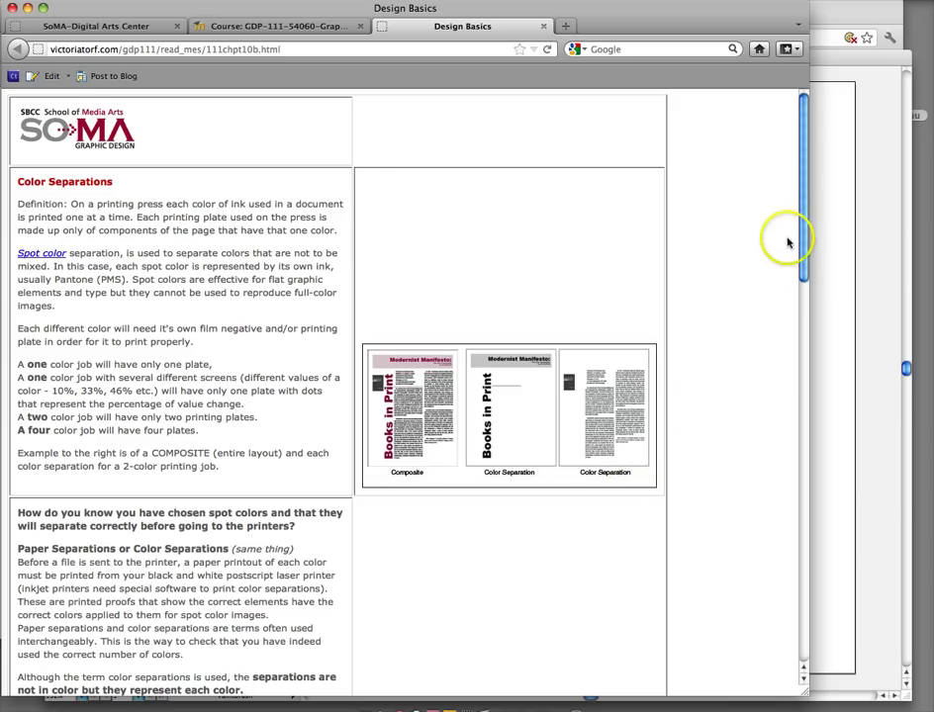
- Read the Color Separations page from the plate explanation and paper separations down to crop marks, registration marks and bleeds
left_click_drag(798, 215, 779, 241)
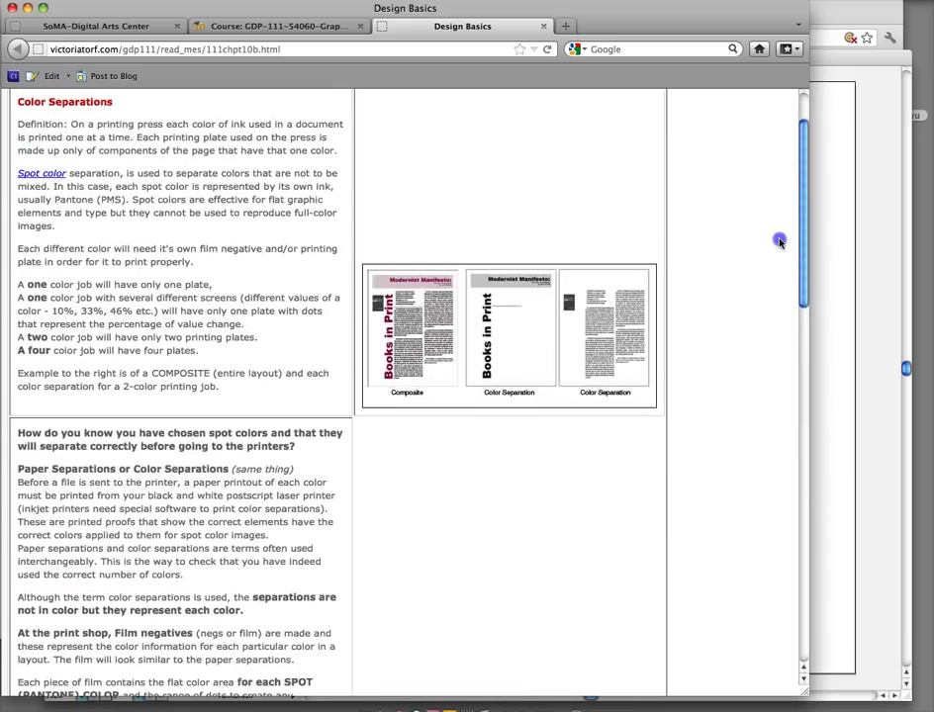
left_click_drag(779, 242, 778, 329)
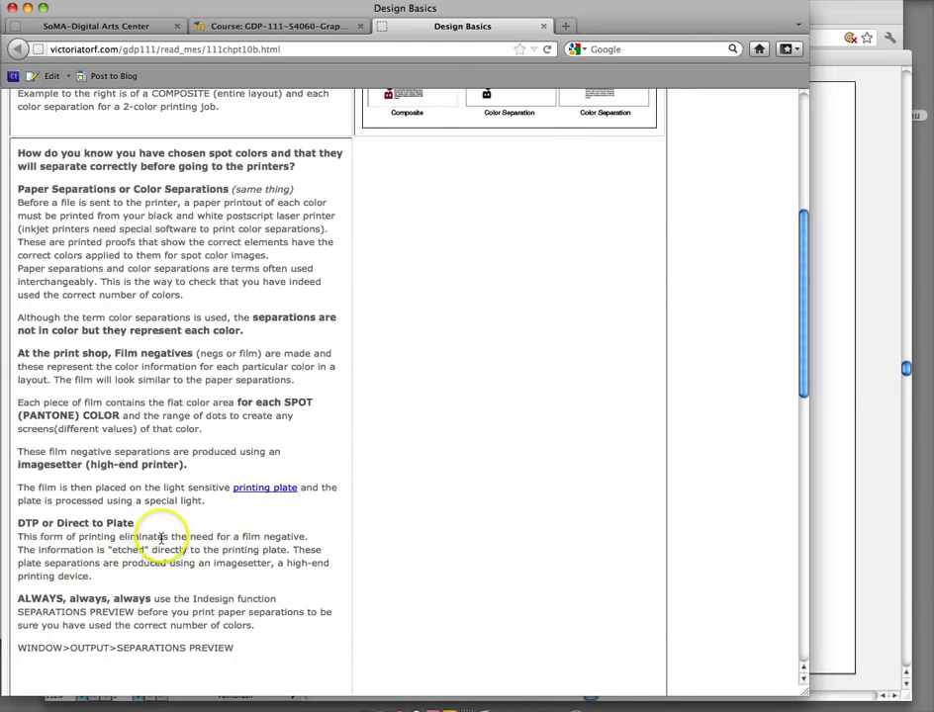
scroll(162, 532, "up", 2)
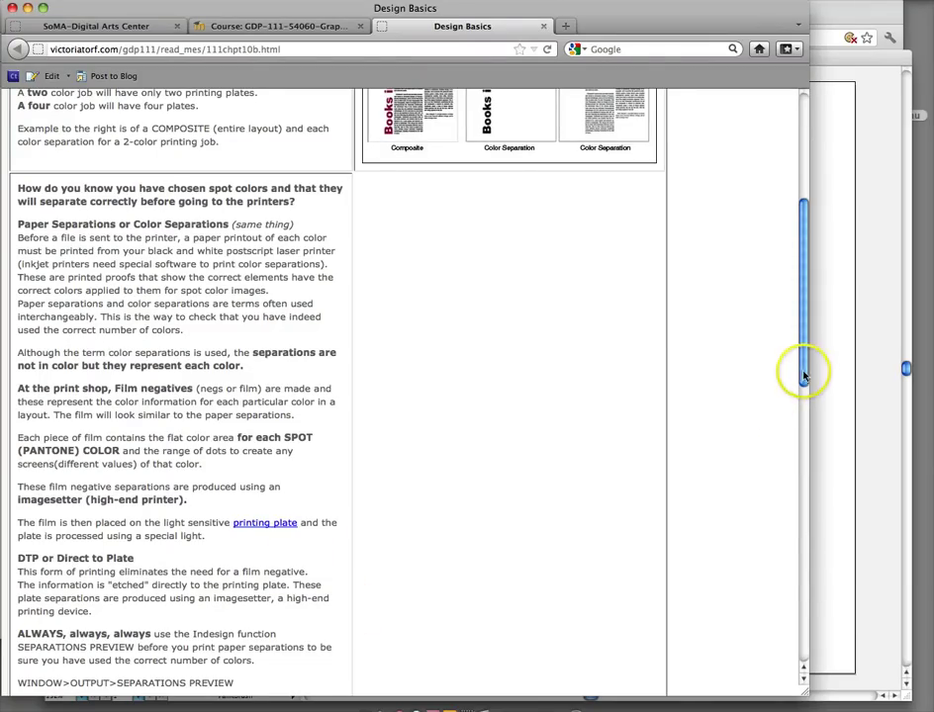
left_click_drag(802, 371, 787, 512)
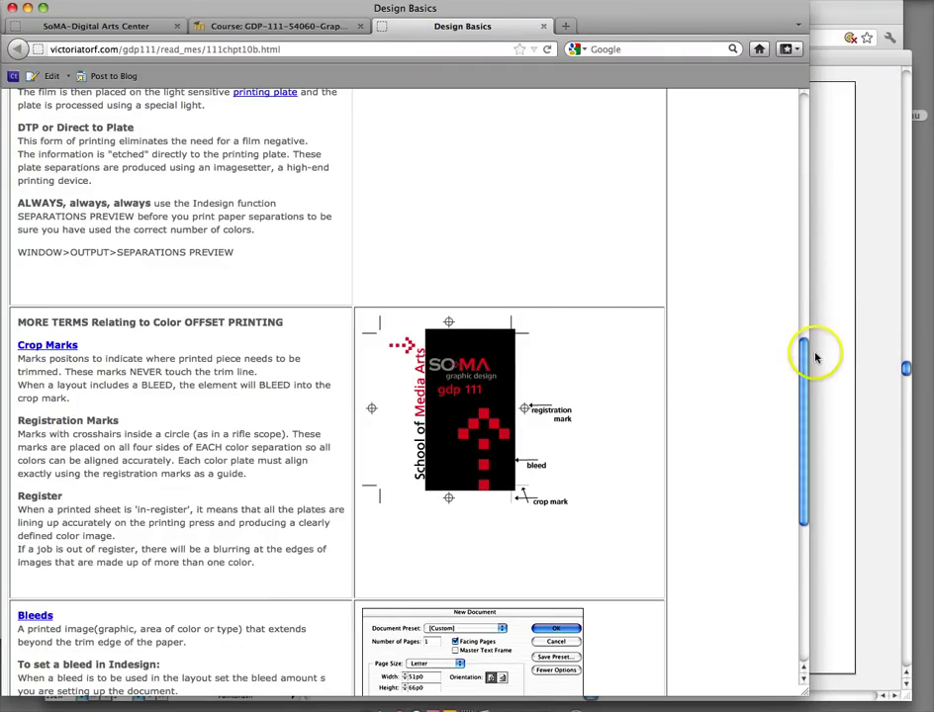
- Finish the bleed setup section of Color Separations, and open Pantone colors in Illustrator from the Unit 07 lecture in its place
left_click_drag(815, 358, 796, 492)
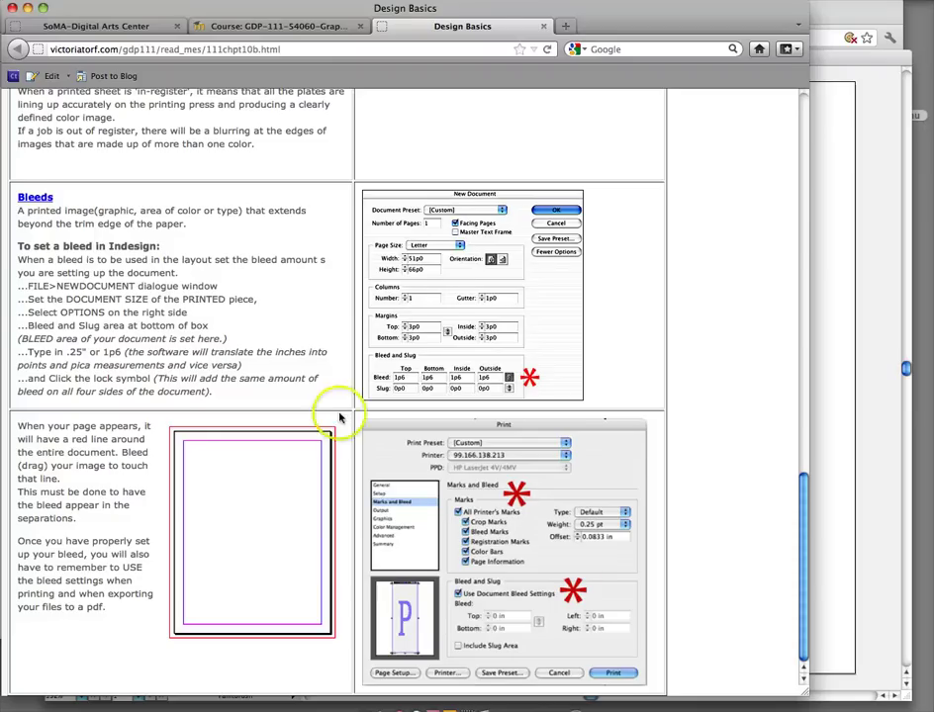
left_click(543, 26)
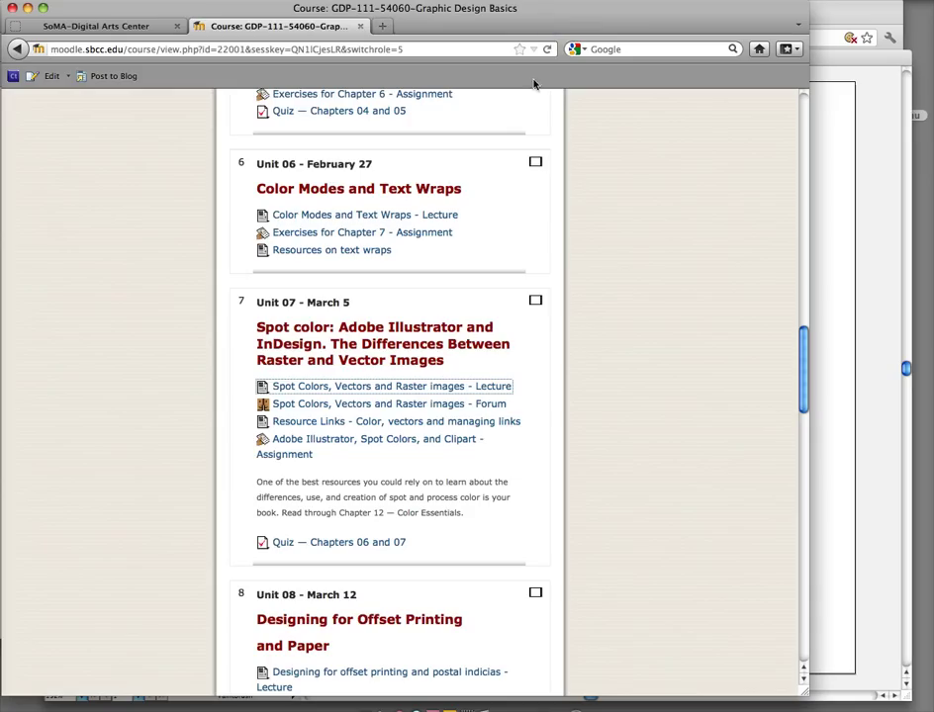
left_click(442, 385)
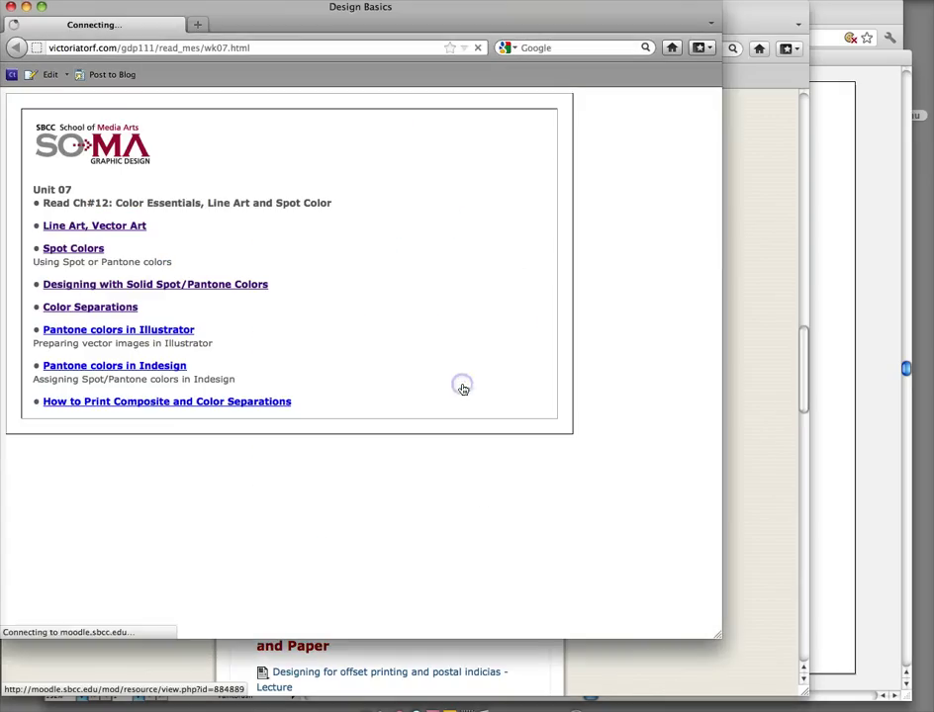
left_click(166, 334)
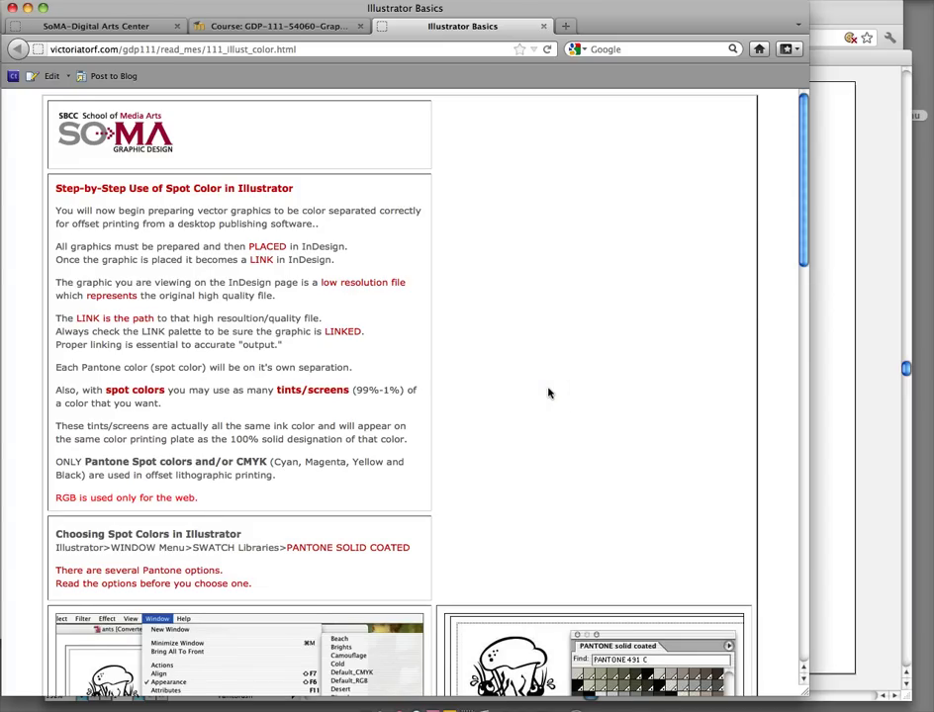
- Read the Illustrator spot color page from the overview through Pantone swatches, resizing and ungrouping to saving and EPS options
scroll(547, 393, "down", 5)
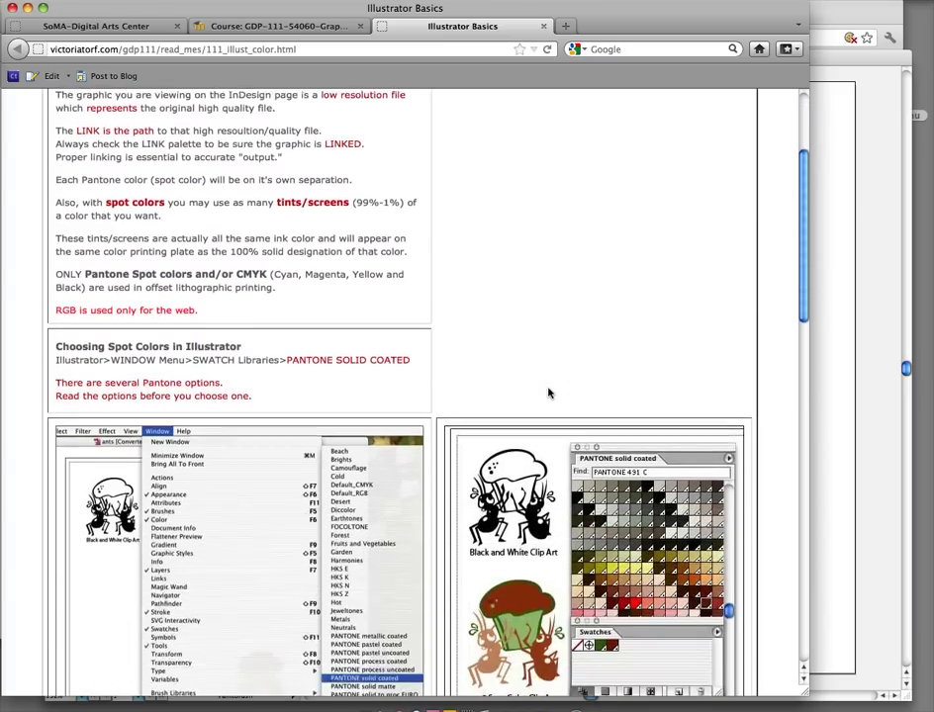
scroll(548, 392, "down", 5)
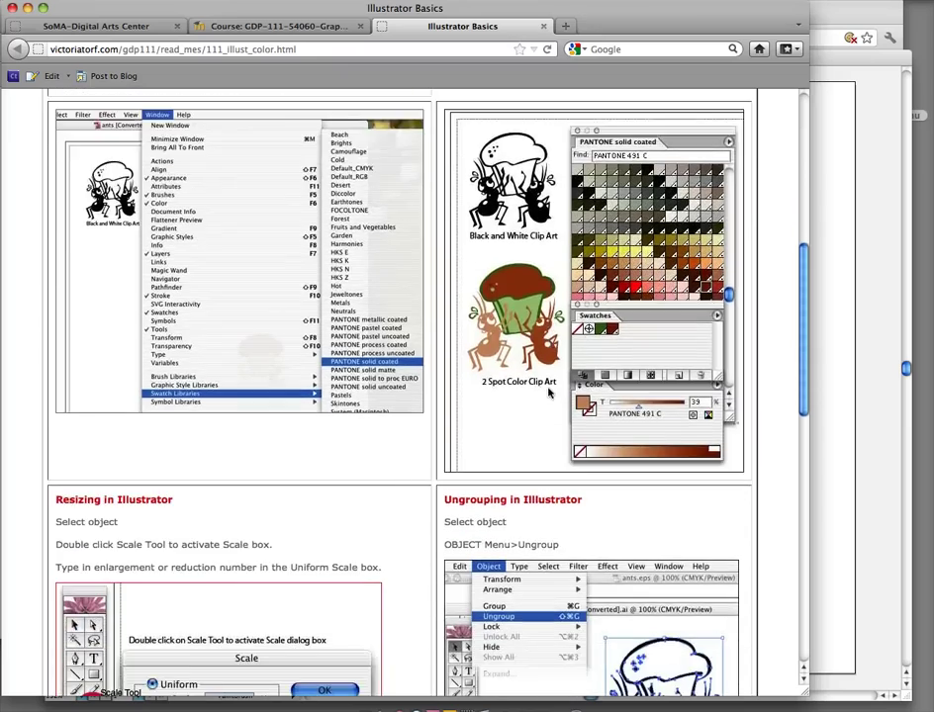
scroll(548, 392, "down", 5)
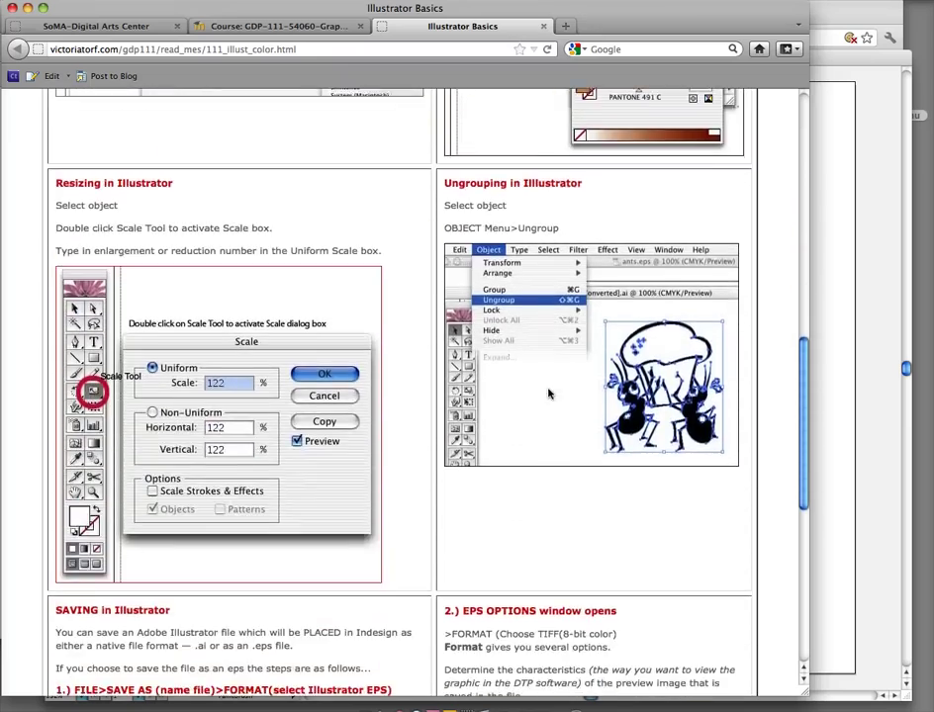
scroll(548, 393, "down", 4)
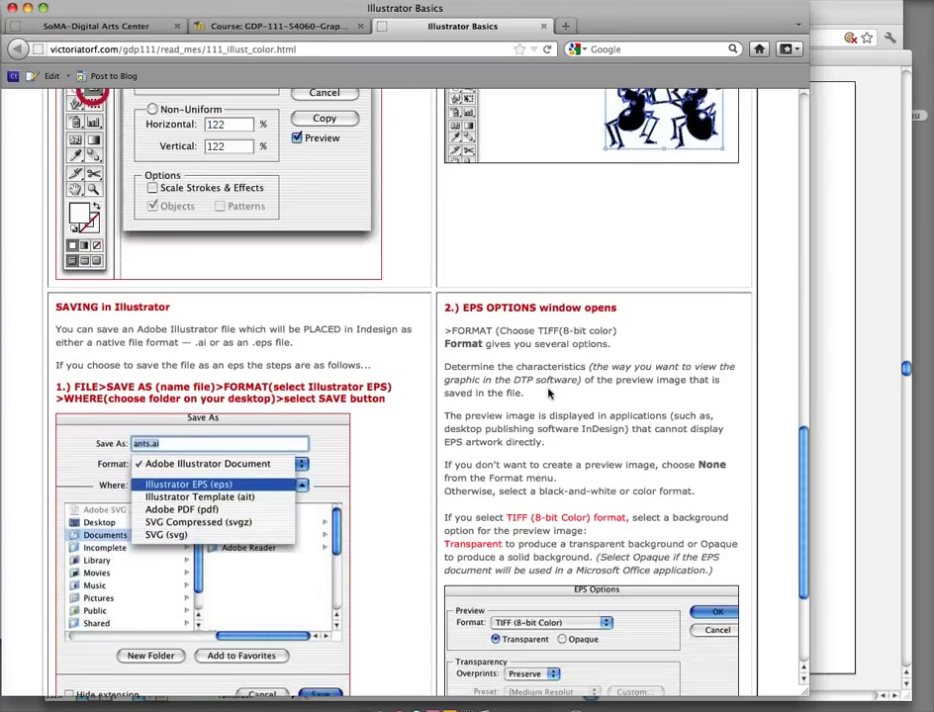
scroll(548, 392, "down", 3)
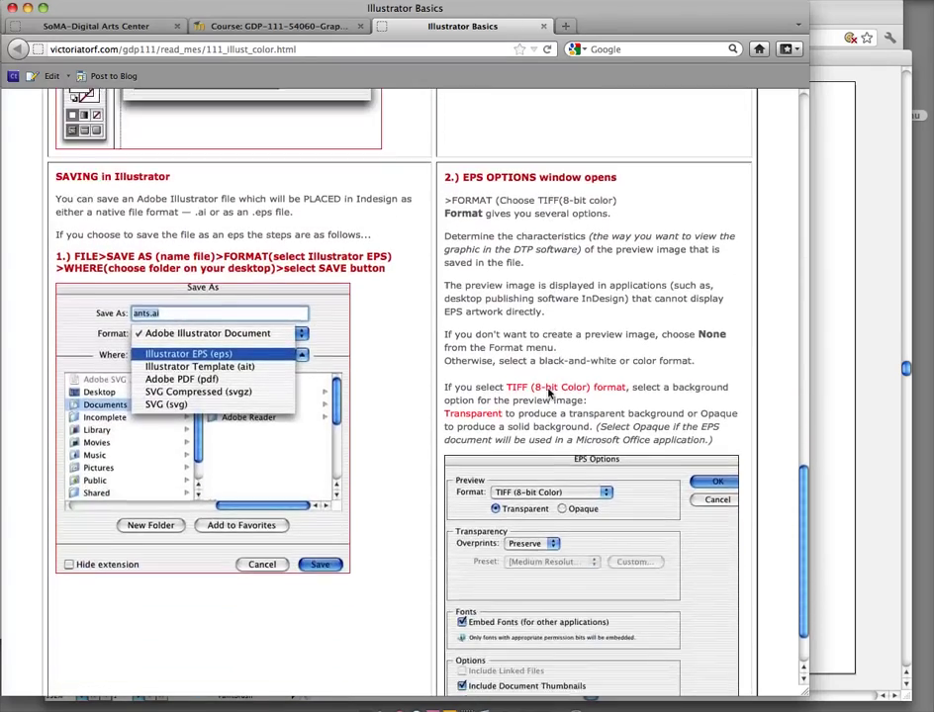
- Close the Illustrator spot color page and open Pantone colors in Indesign from the Unit 07 lecture
left_click(543, 27)
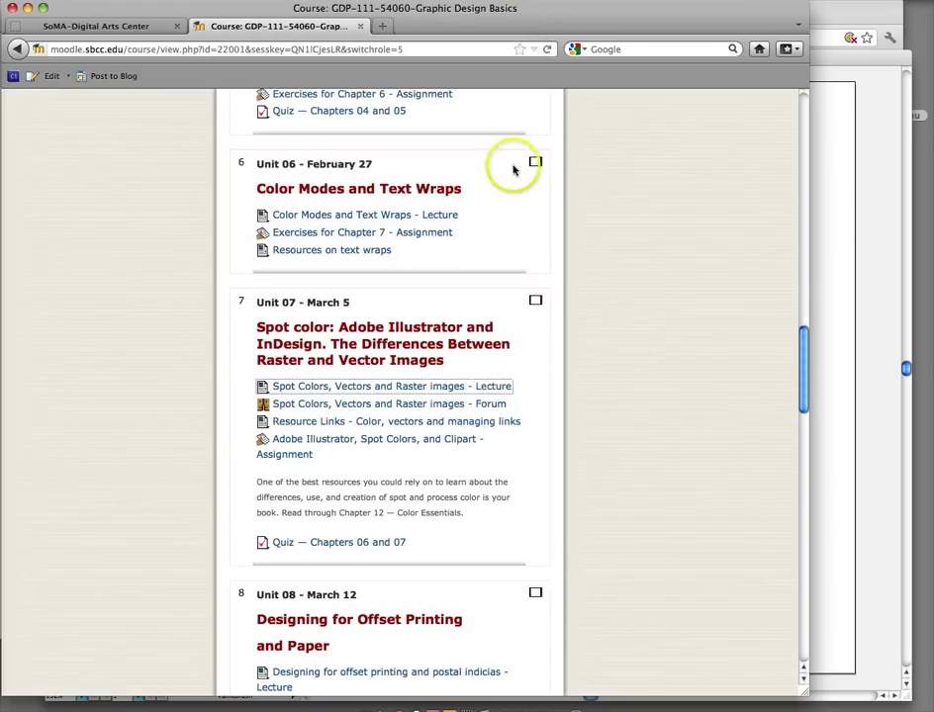
left_click(377, 386)
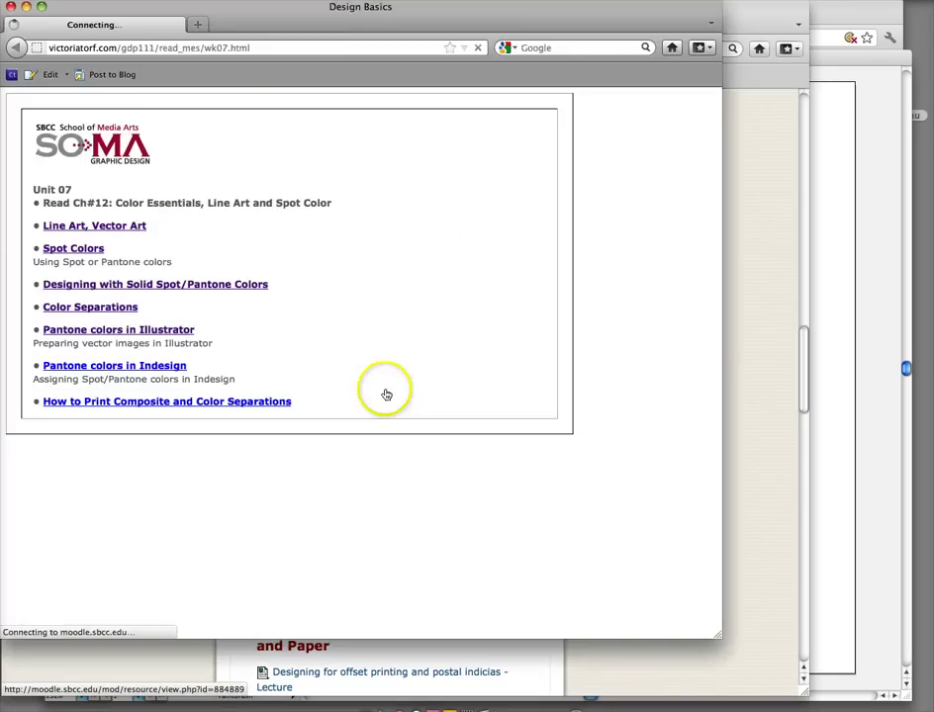
left_click(161, 368)
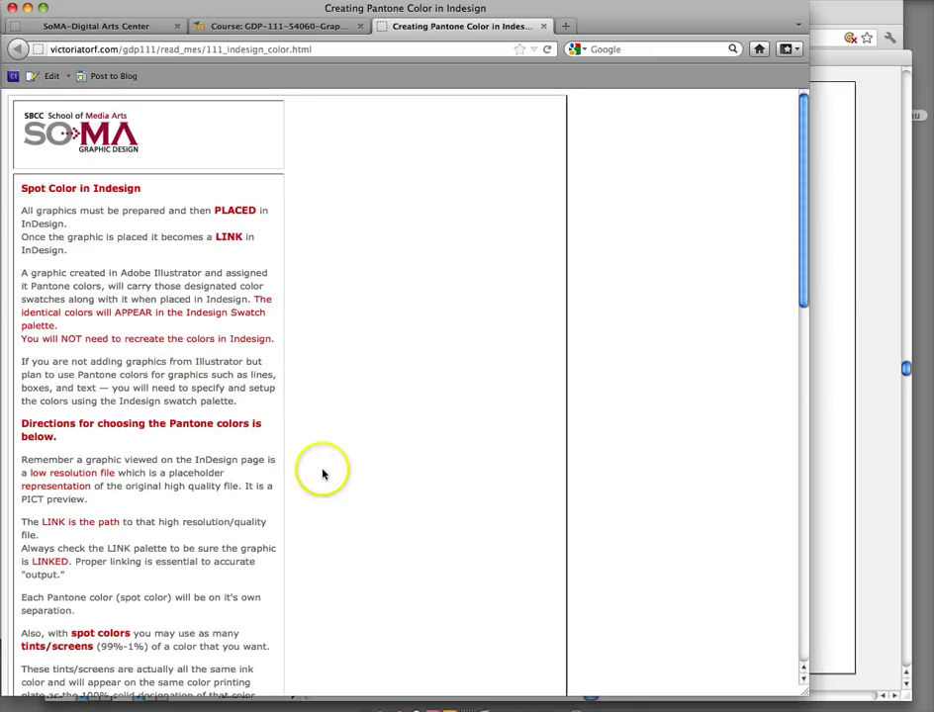
- Read the Spot Color in Indesign page down through the illustrated steps #1 to #5 for adding a Pantone solid coated swatch
scroll(323, 473, "down", 5)
scroll(321, 474, "down", 7)
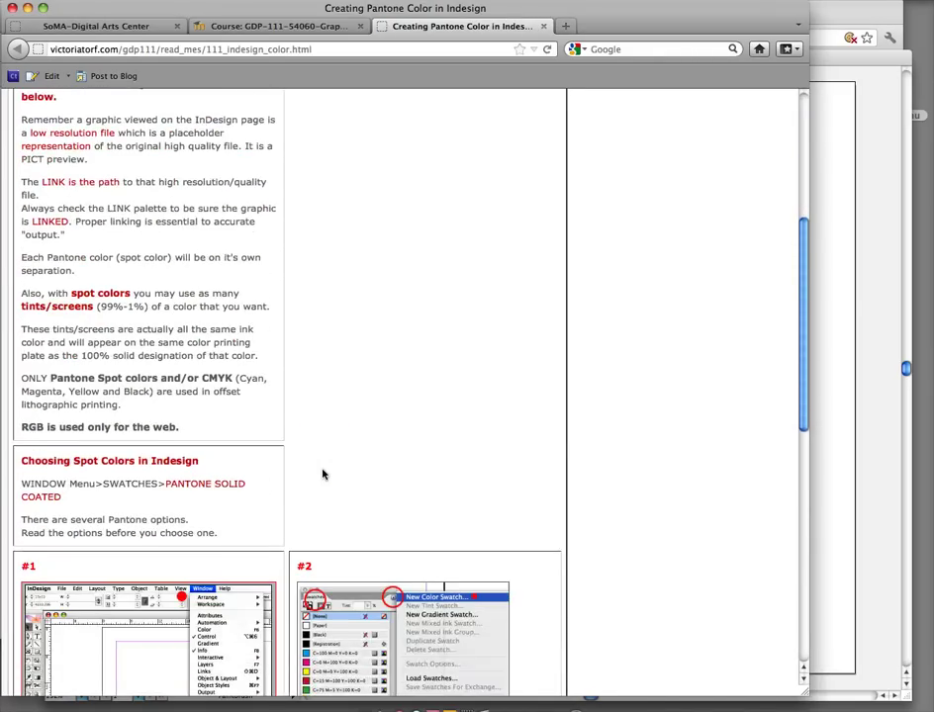
scroll(321, 474, "down", 7)
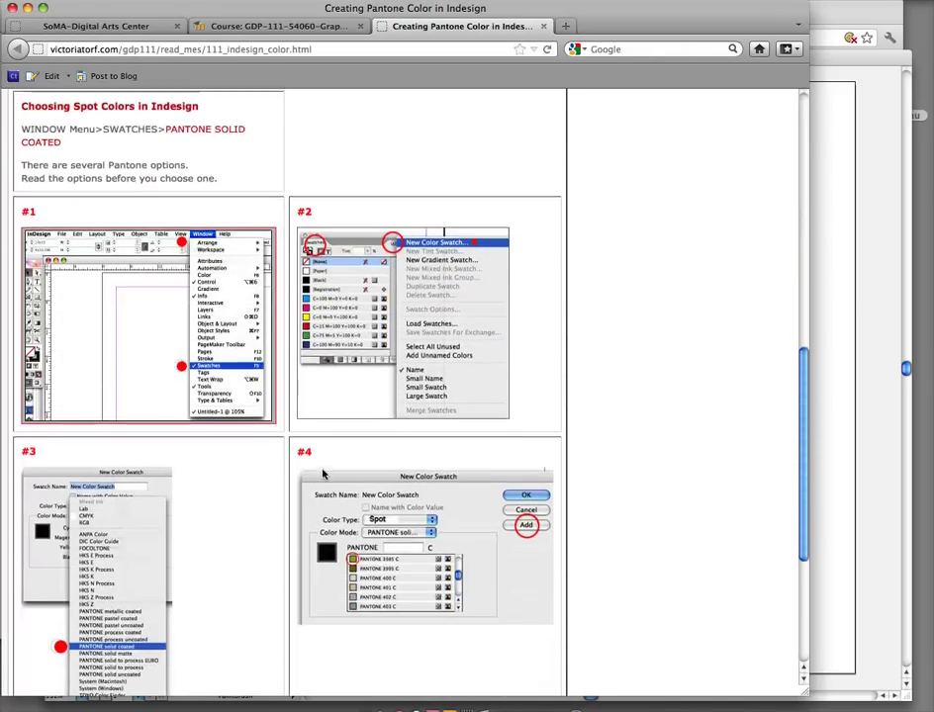
scroll(322, 473, "down", 1)
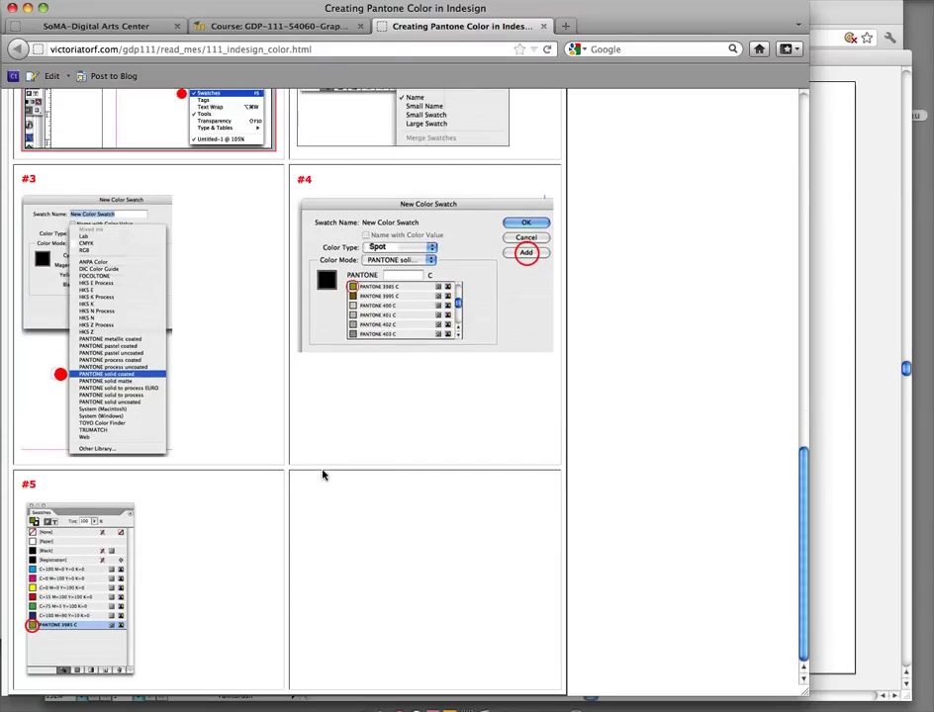
- Open the Unit 07 Adobe Illustrator, Spot Colors, and Clipart assignment and review its directions, sample layouts and file links
left_click(542, 26)
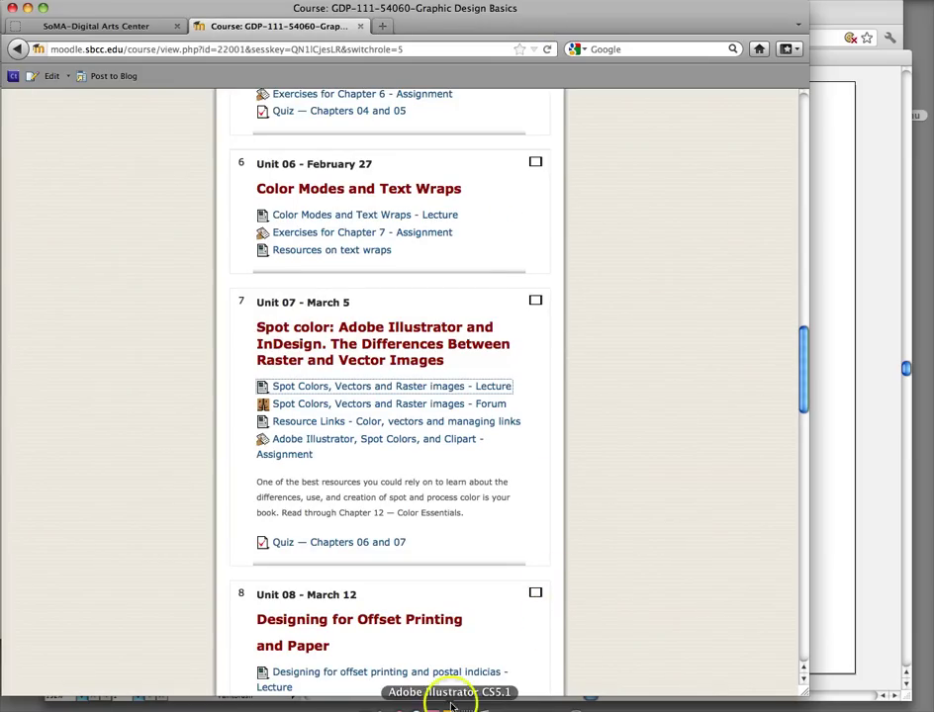
left_click(382, 445)
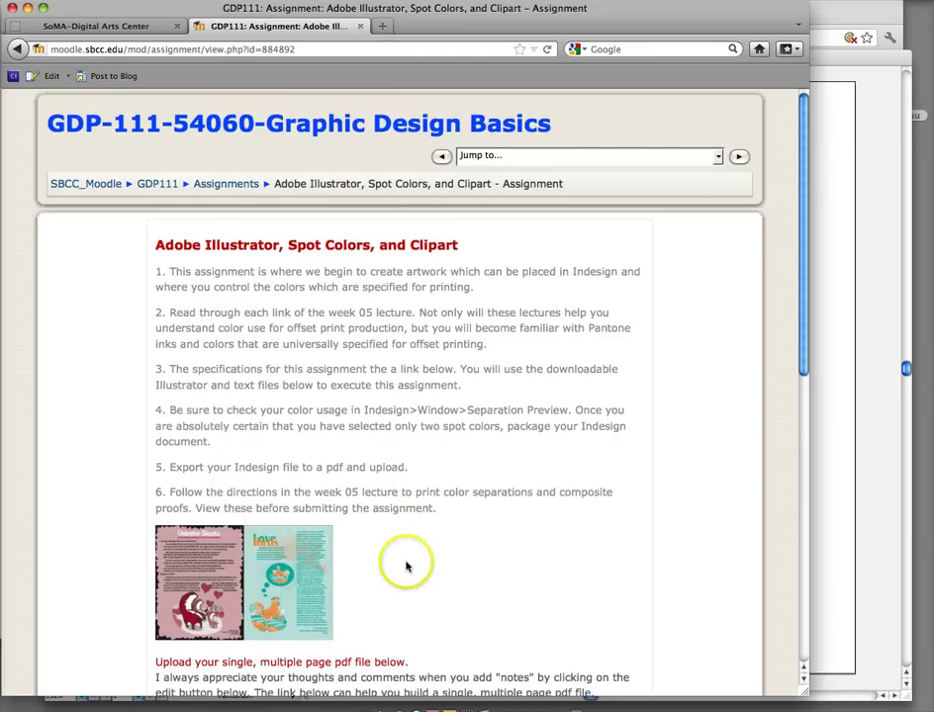
scroll(412, 476, "down", 3)
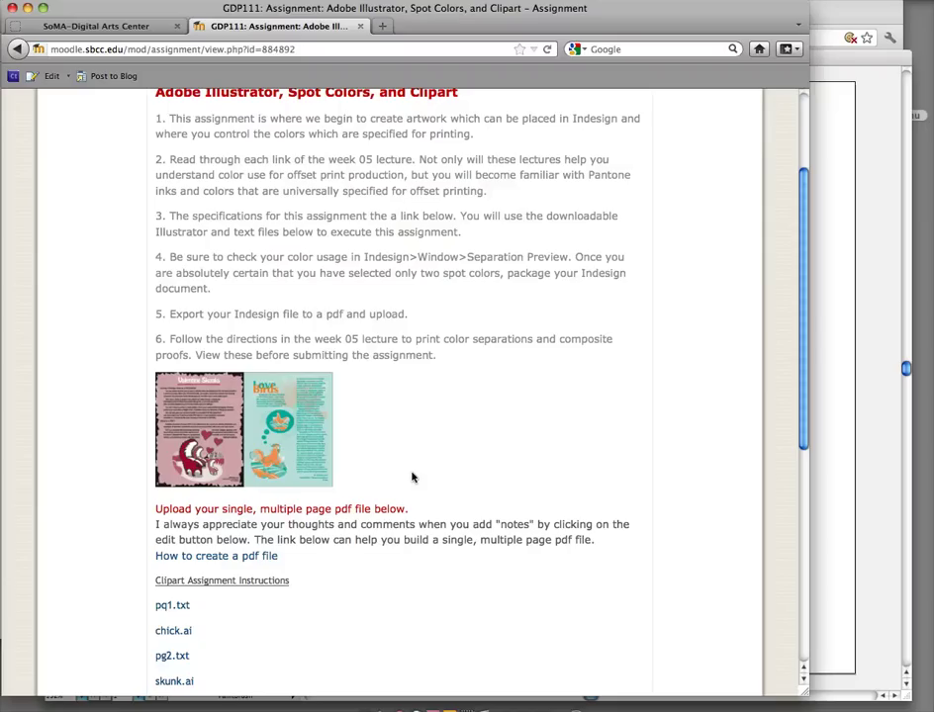
left_click(415, 476)
left_click(457, 456)
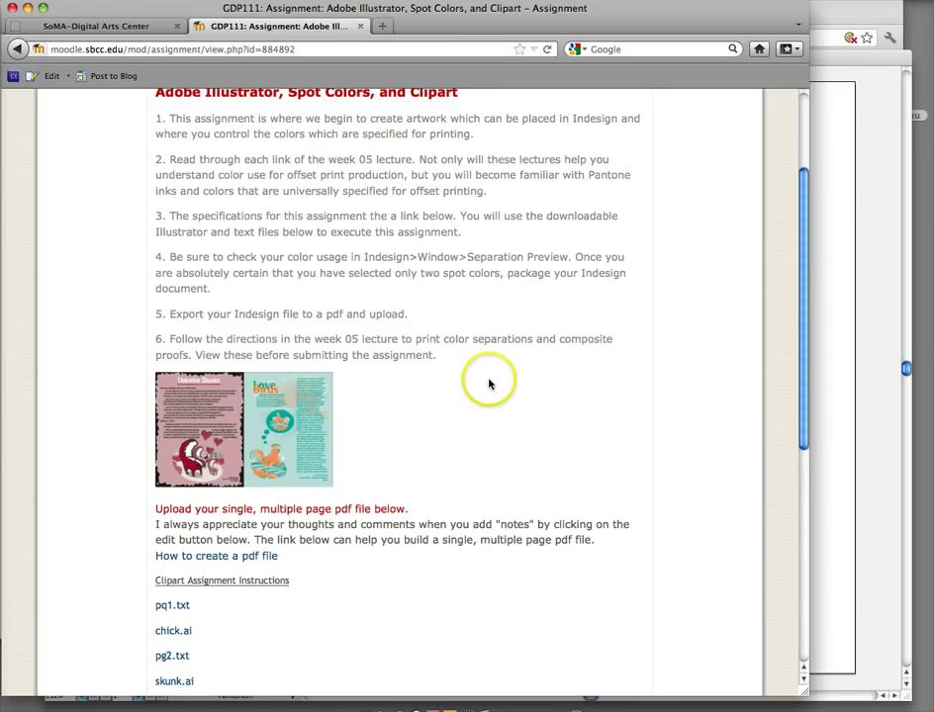
scroll(488, 383, "down", 1)
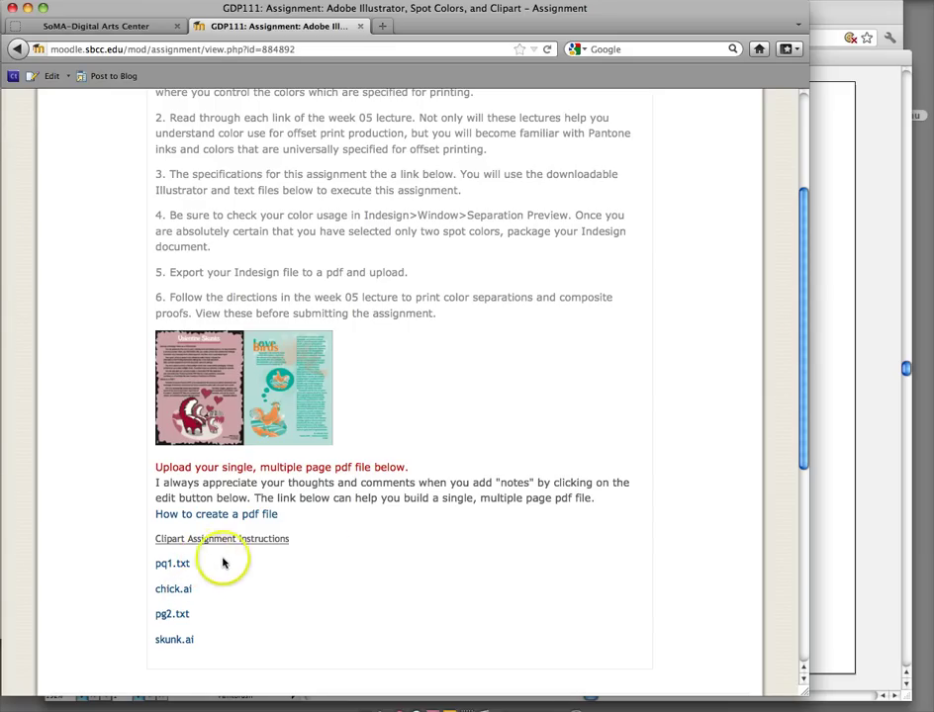
scroll(462, 425, "up", 3)
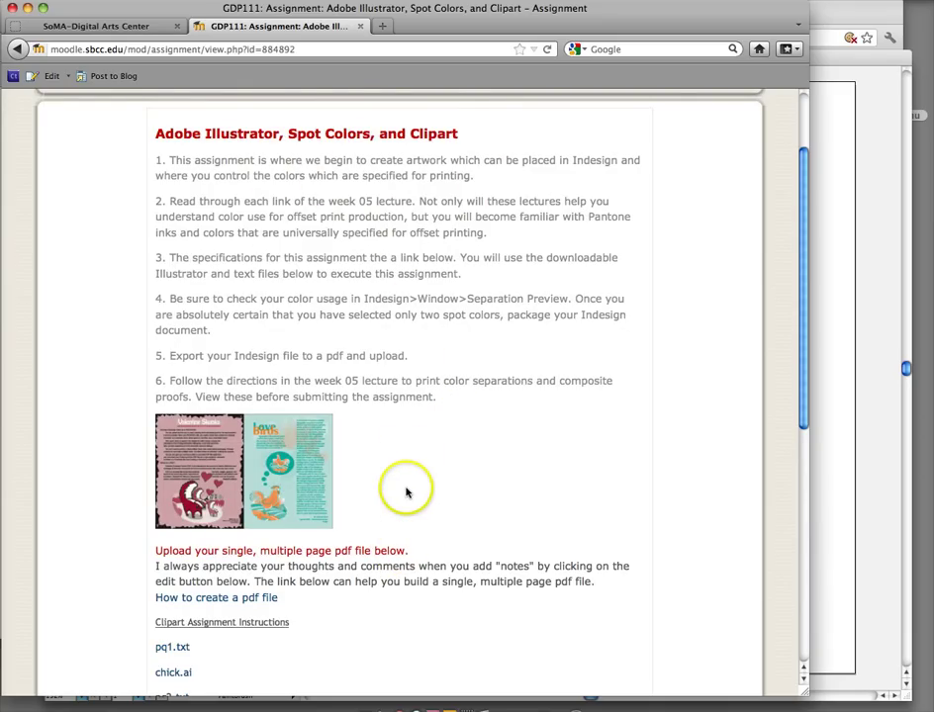
scroll(406, 491, "down", 3)
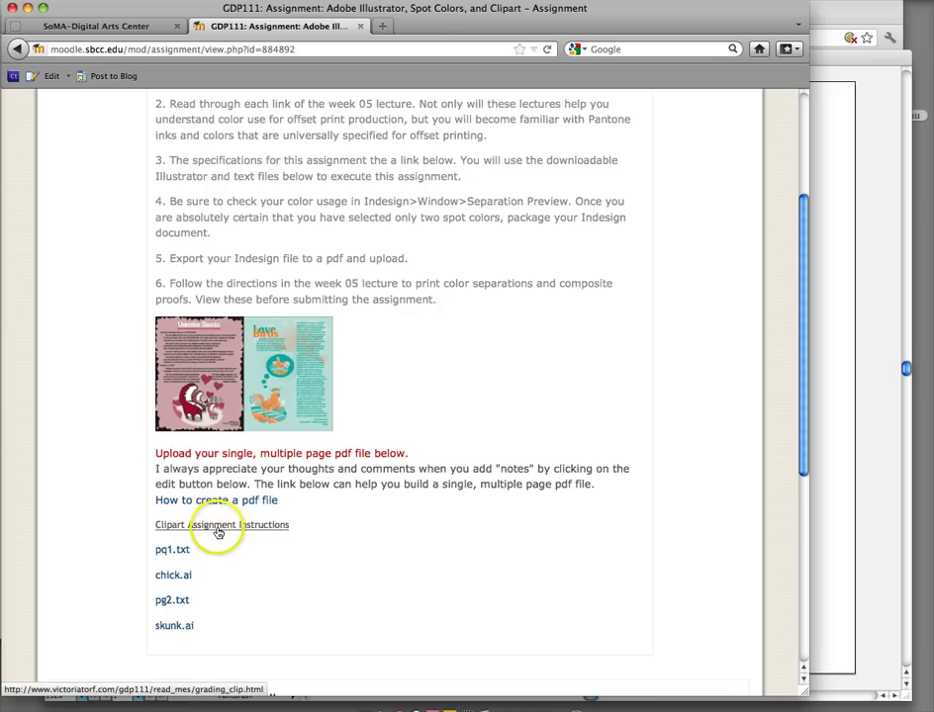
- Open the Clipart Assignment Instructions, and view their text wraps link on Adobe TV before returning to the instructions
left_click(218, 532)
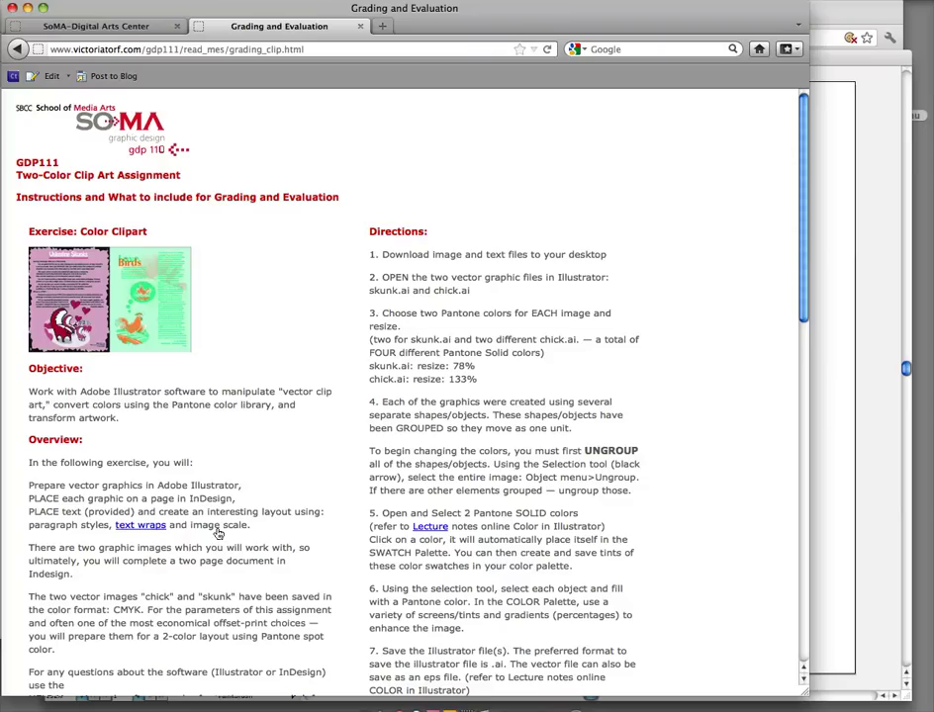
left_click(140, 529)
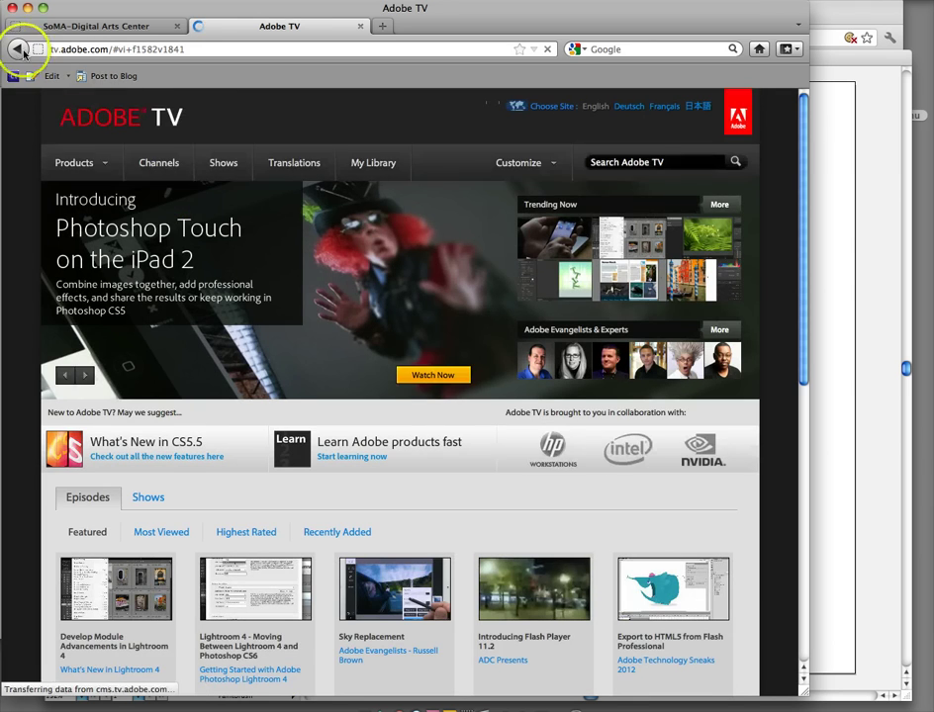
scroll(280, 360, "down", 5)
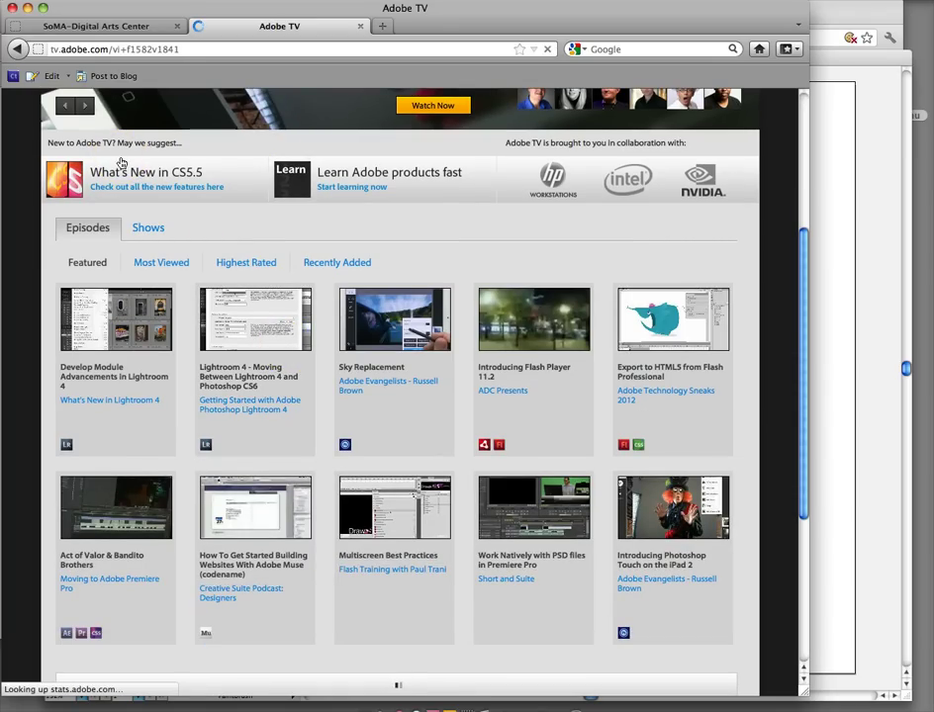
scroll(121, 164, "up", 2)
scroll(121, 164, "up", 3)
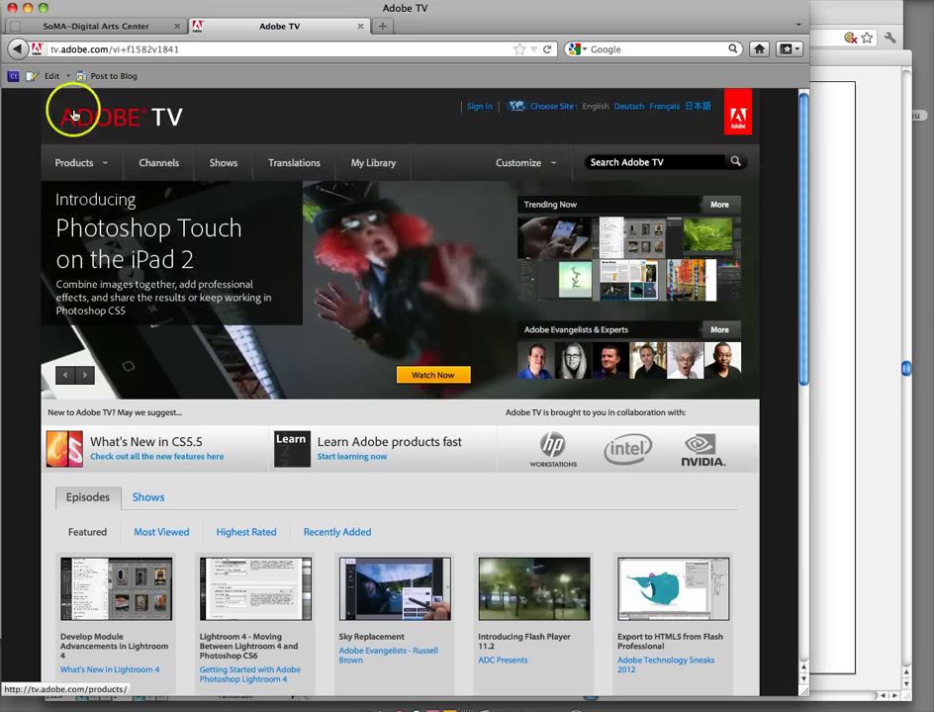
left_click(18, 49)
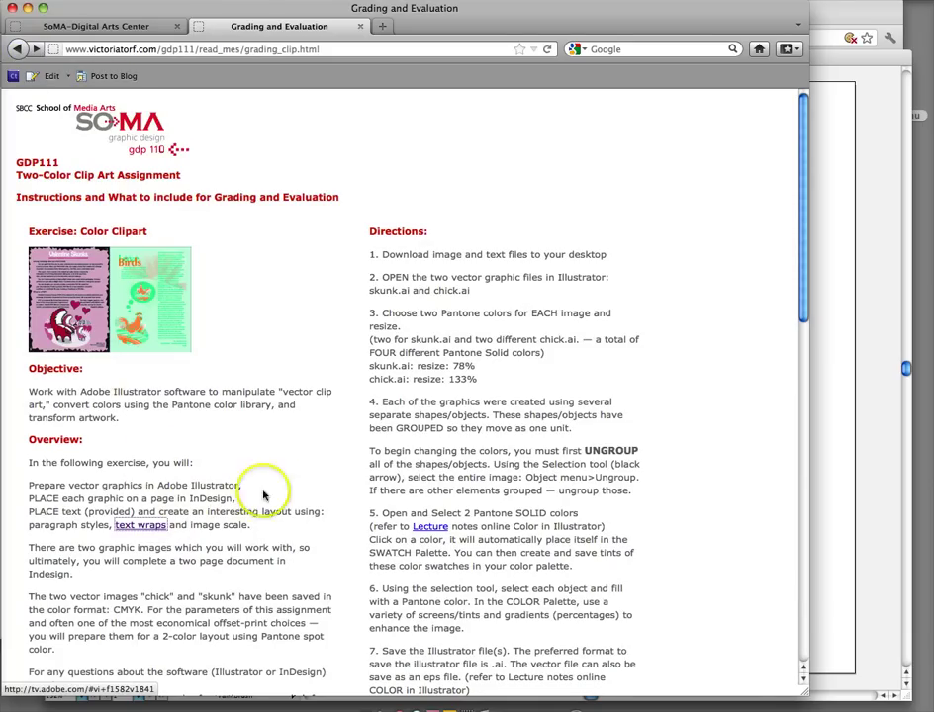
- Review the Two-Color Clip Art instructions from the overview and Illustrator and InDesign function lists to the grading table
scroll(277, 431, "down", 4)
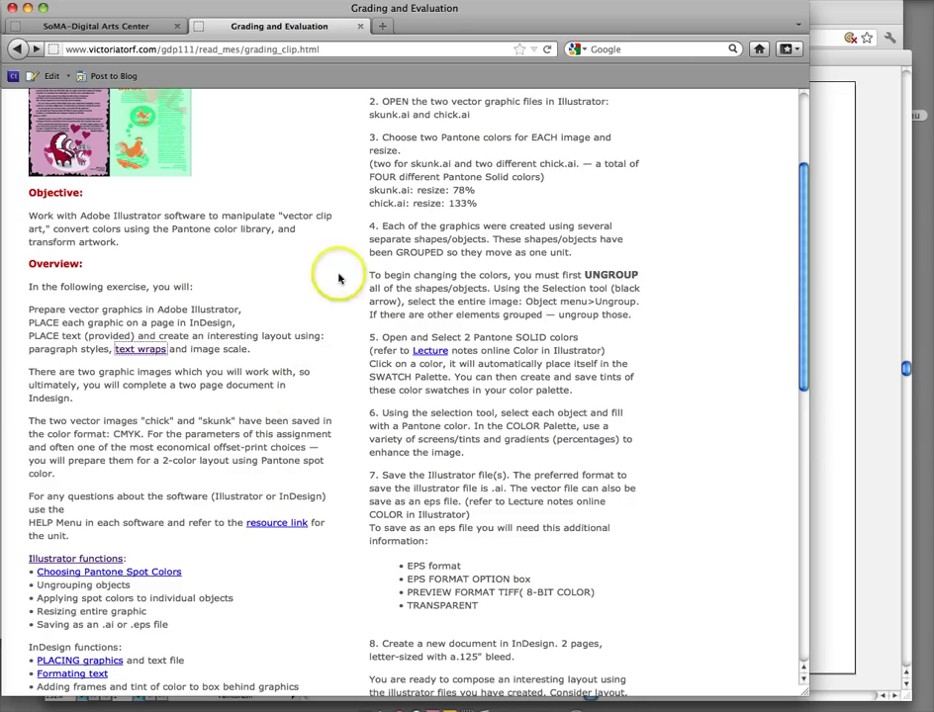
scroll(329, 465, "down", 2)
scroll(329, 466, "down", 5)
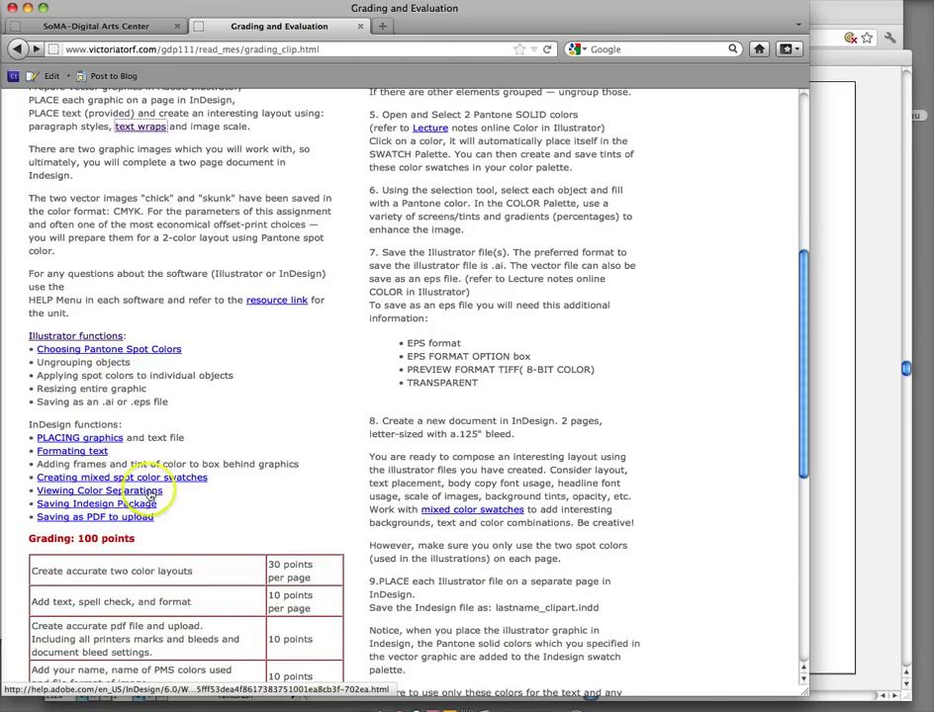
scroll(309, 397, "down", 1)
scroll(309, 397, "down", 4)
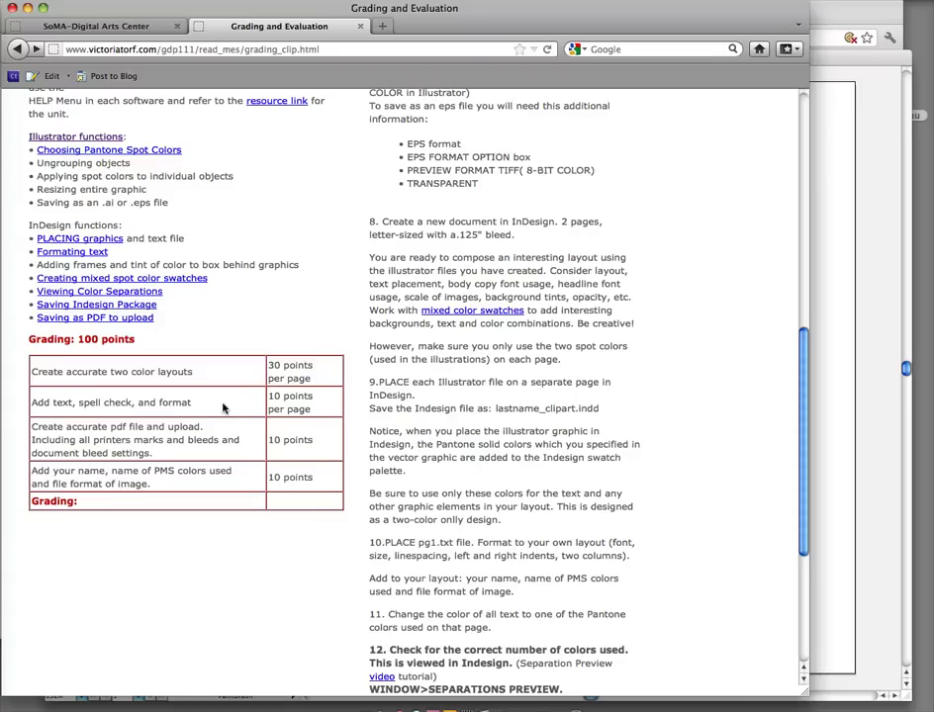
left_click(230, 441)
left_click(238, 490)
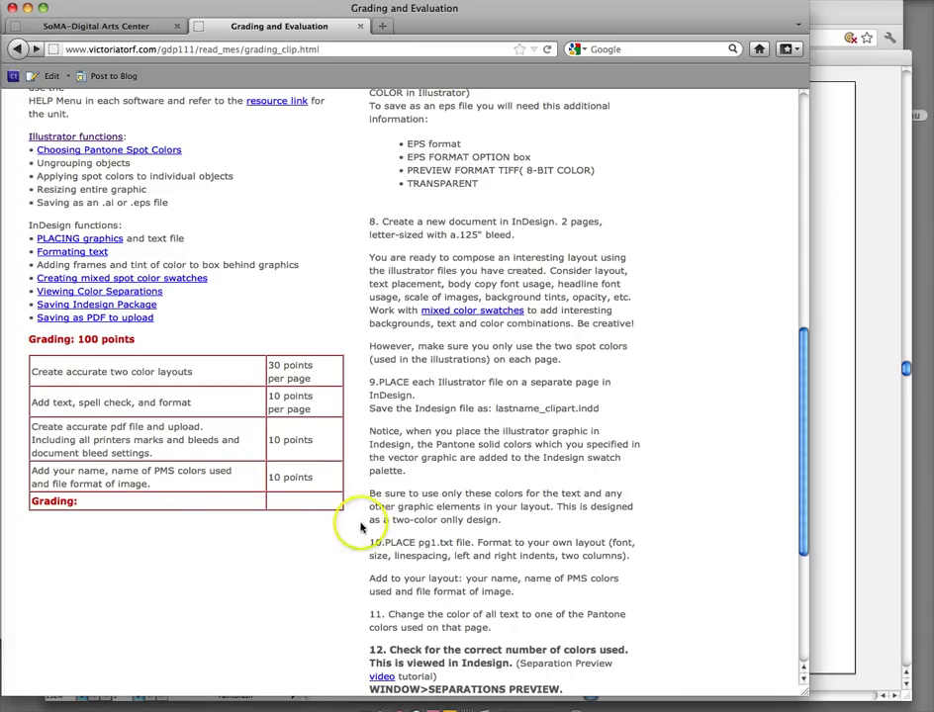
- Read the remaining clip art directions down to step 15, Attach and Submit PDF, and return to the assignment page
scroll(677, 350, "down", 3)
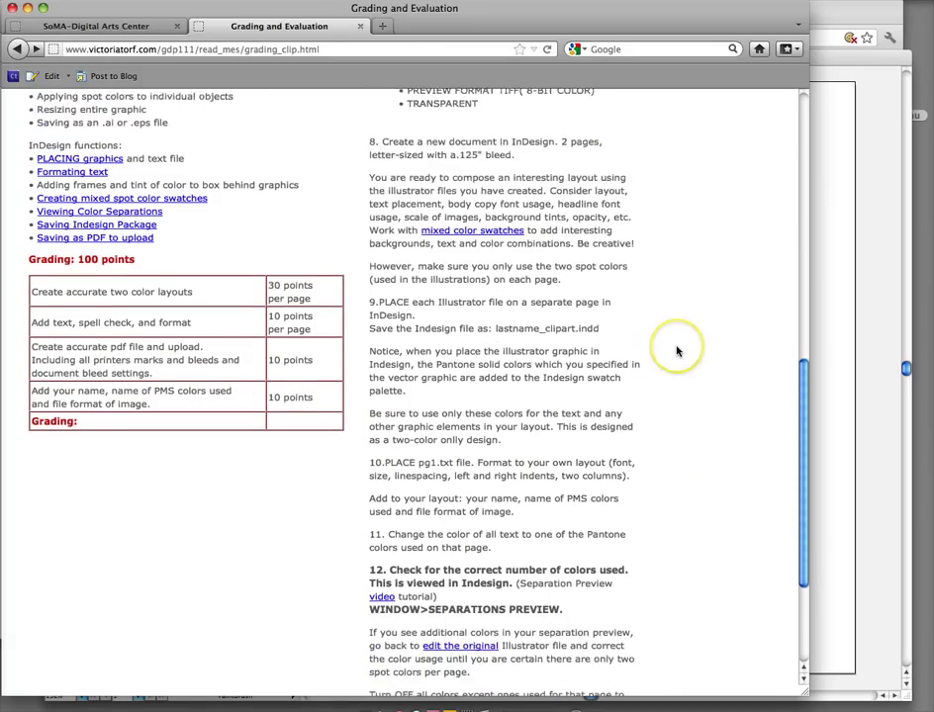
scroll(676, 350, "down", 2)
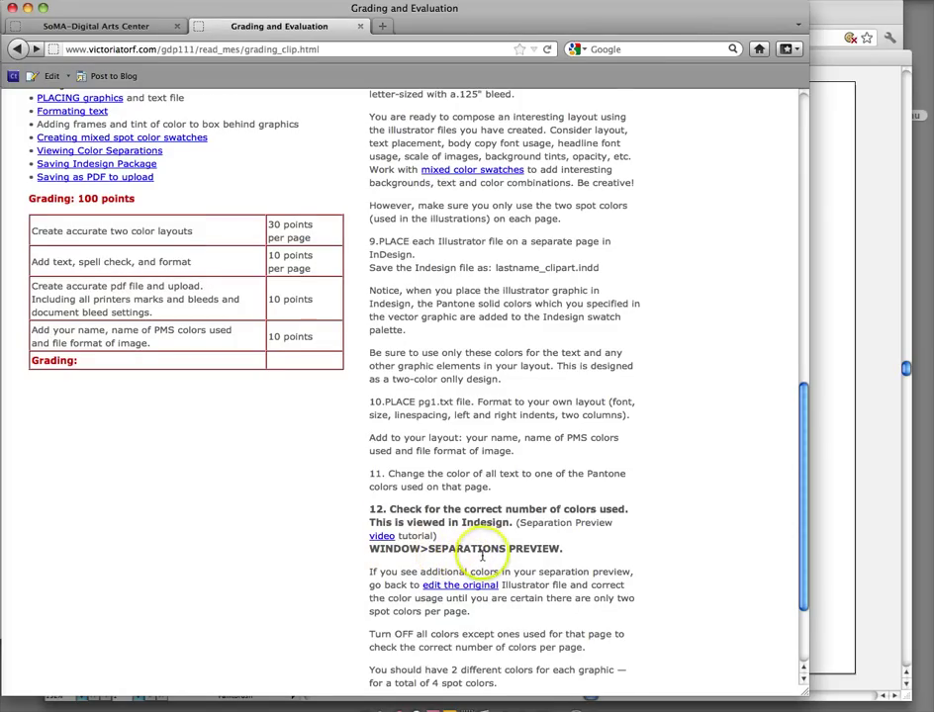
scroll(460, 539, "down", 3)
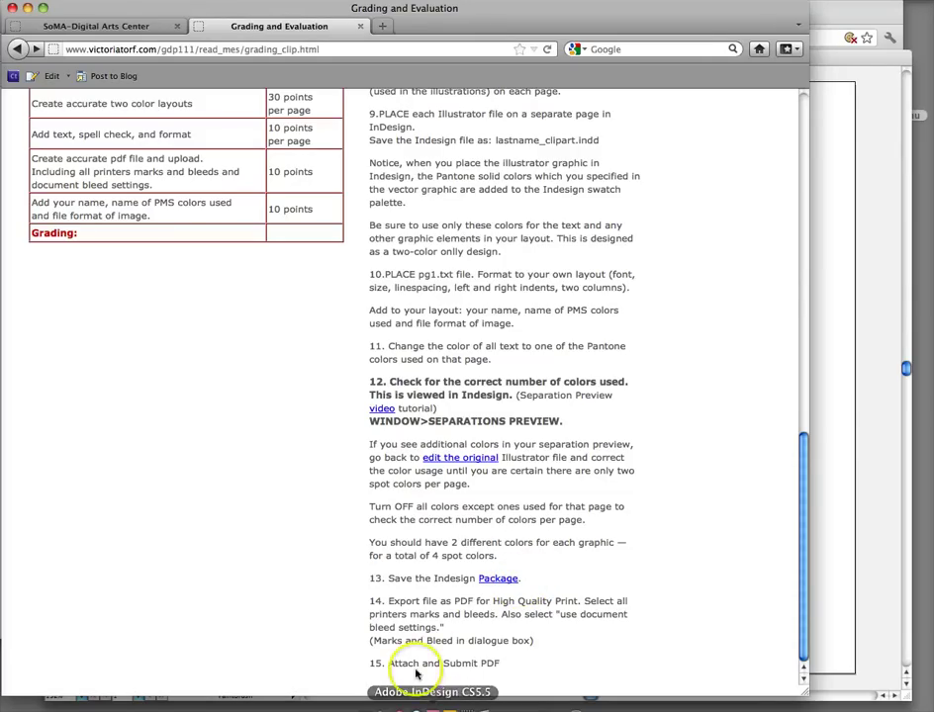
left_click(18, 48)
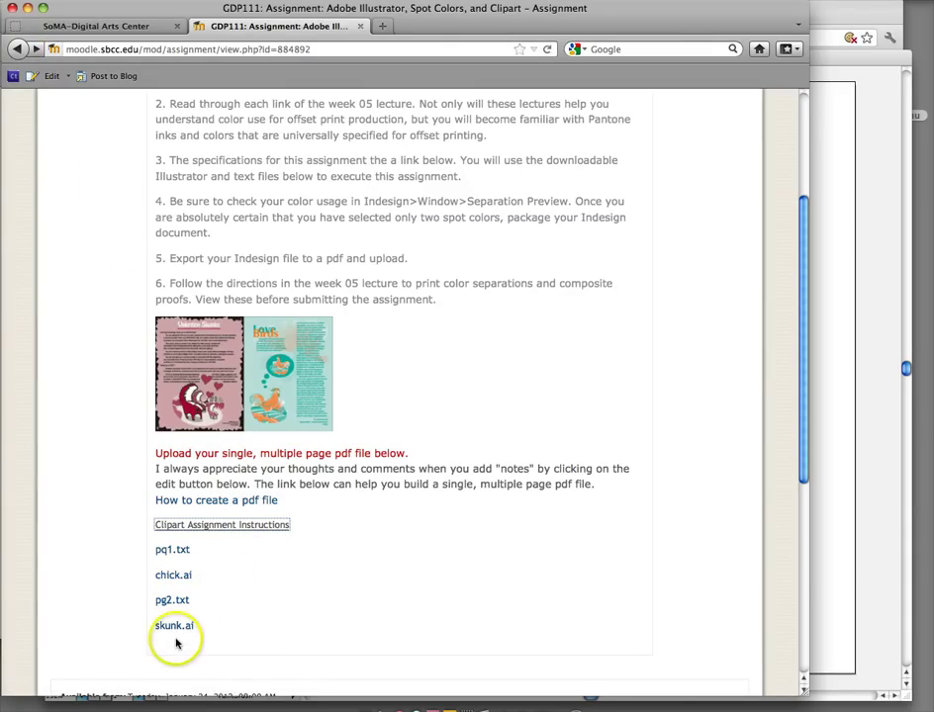
- Download the chick.ai file from the assignment page, choosing to save the file
right_click(179, 581)
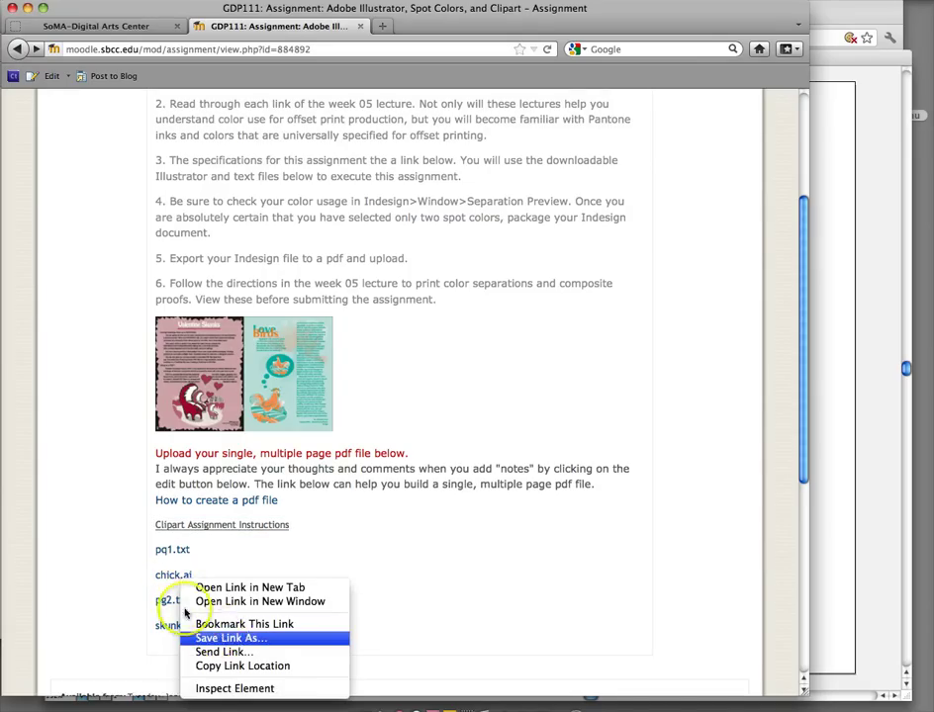
left_click(166, 579)
left_click(171, 582)
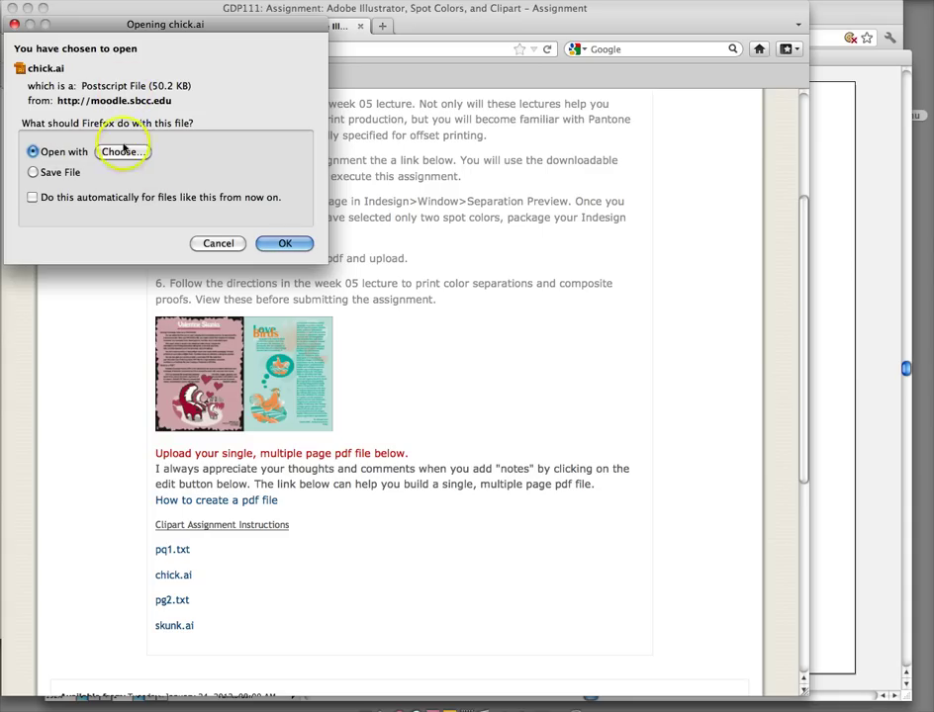
left_click(33, 172)
left_click(302, 253)
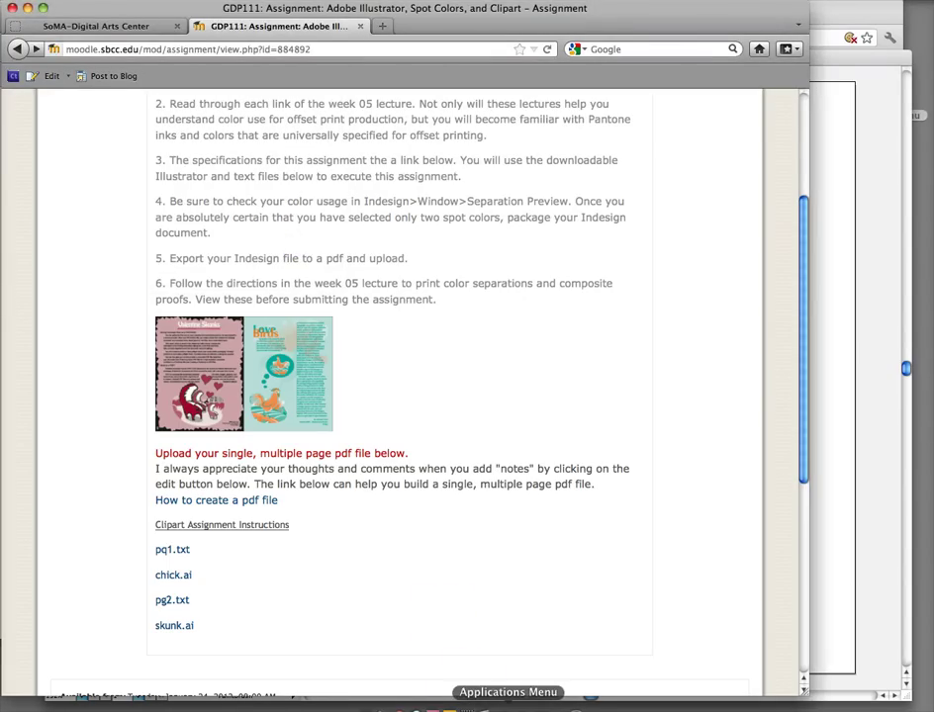
- Open the Downloads folder in Finder, show it as a list, and open chick.ai in Illustrator
left_click(522, 704)
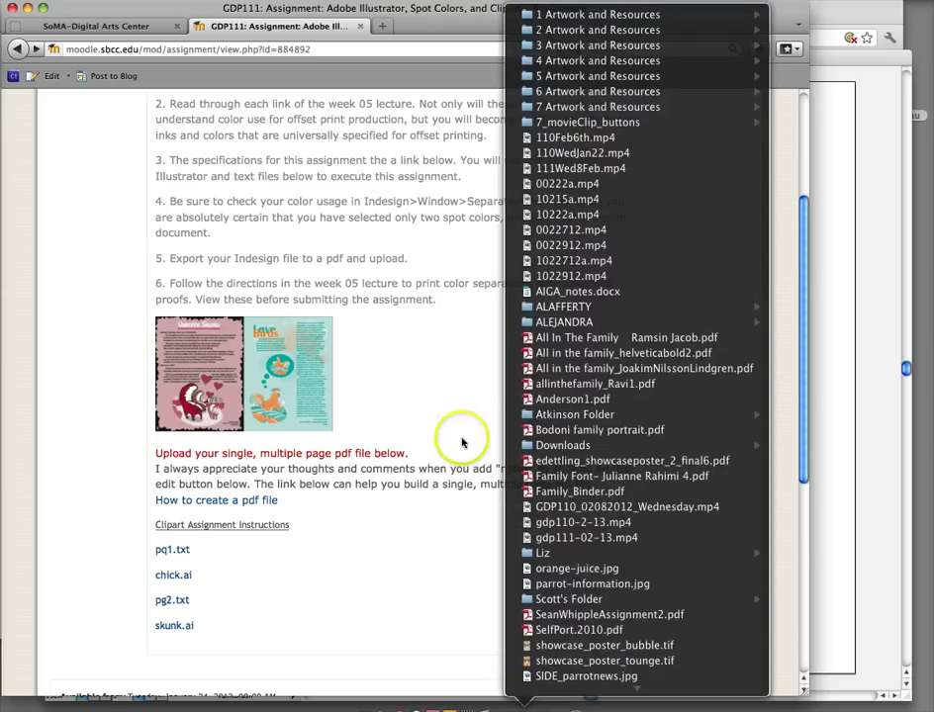
mouse_move(631, 314)
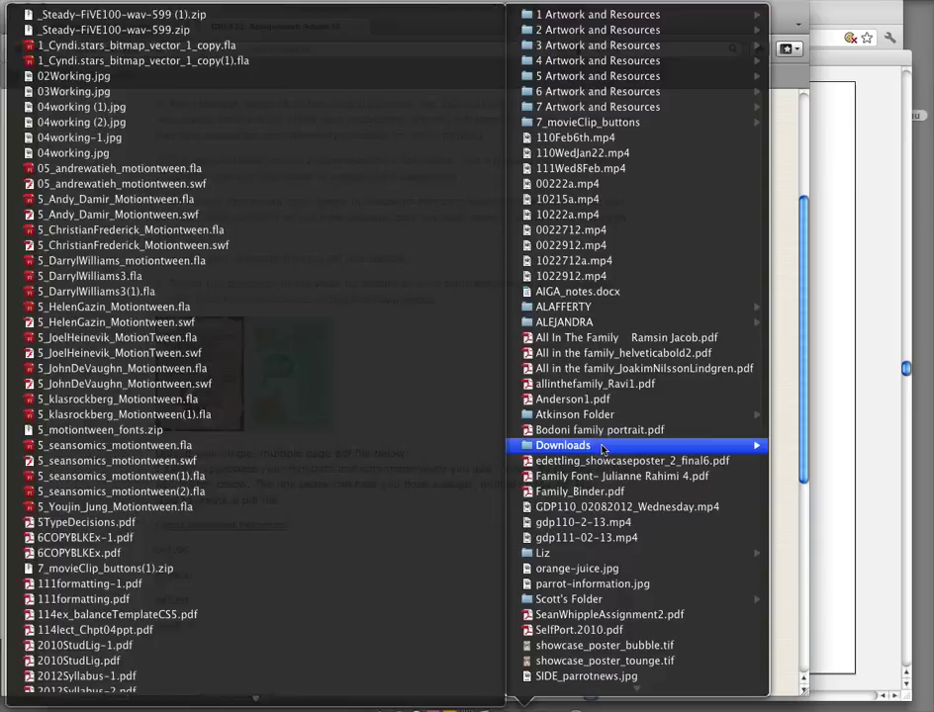
left_click(601, 448)
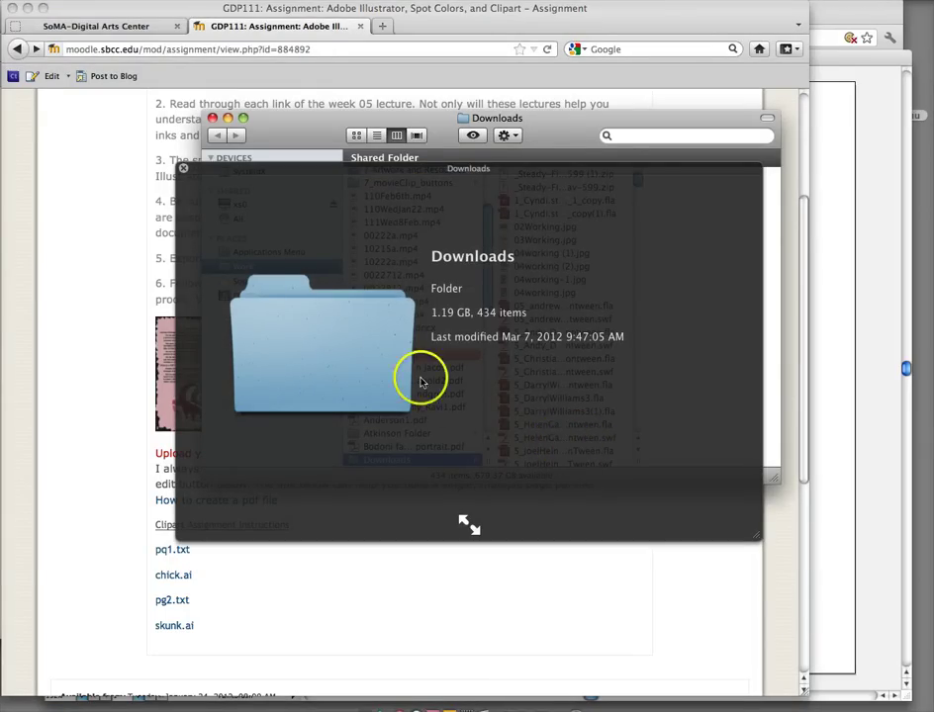
key("space")
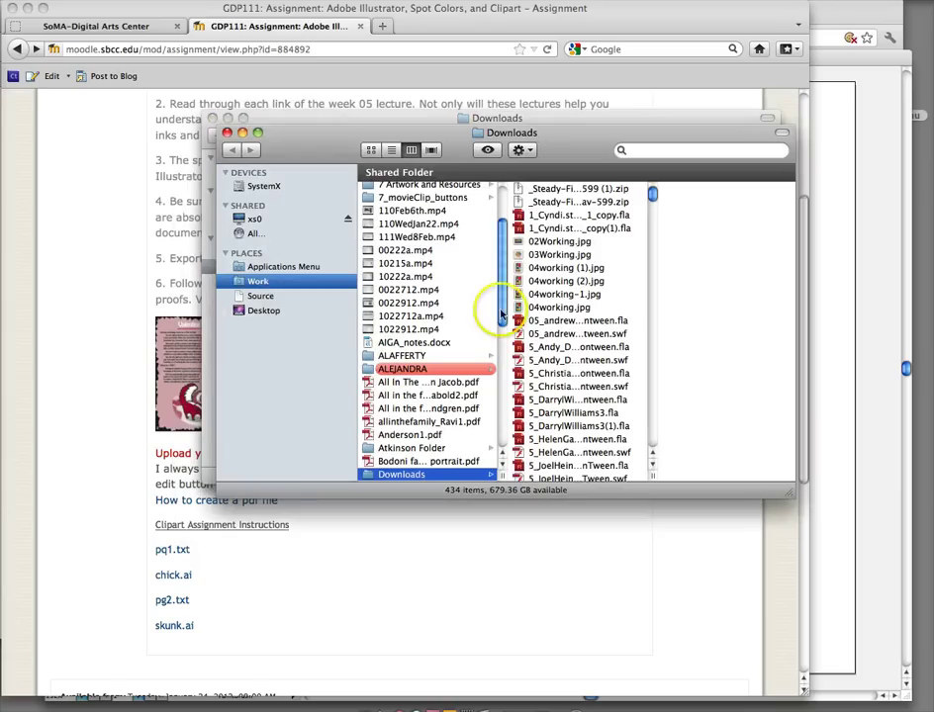
left_click(391, 149)
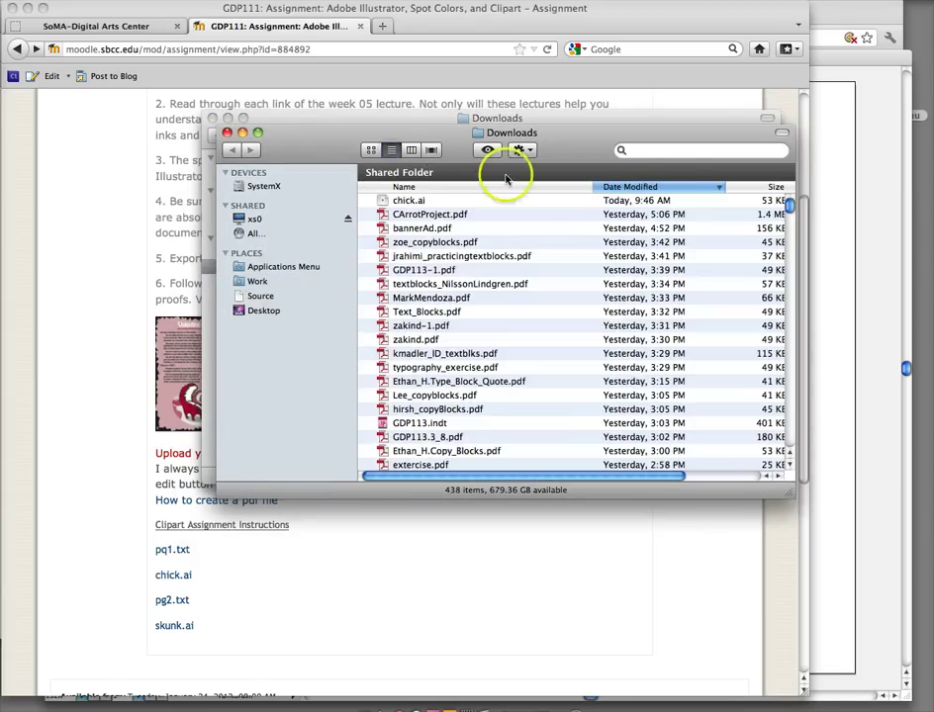
left_click(402, 201)
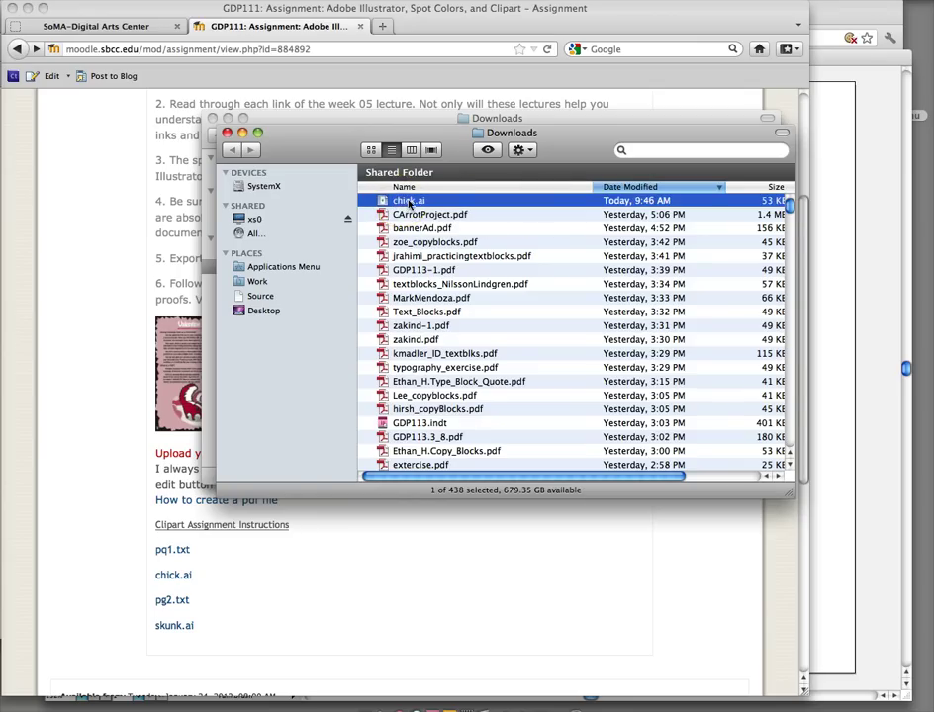
mouse_move(413, 204)
left_mouse_down()
mouse_move(416, 494)
mouse_move(432, 608)
mouse_move(467, 660)
mouse_move(463, 704)
mouse_move(460, 693)
left_mouse_up()
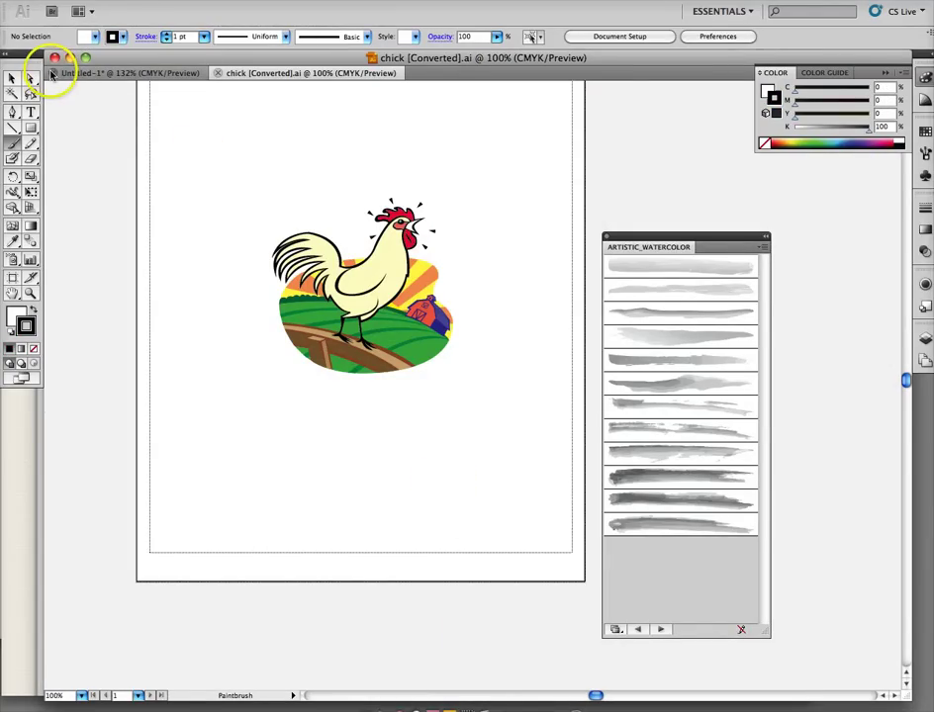
- Close the Untitled-1 document without saving and close the Artistic_Watercolor brush library
left_click(55, 76)
left_click(53, 74)
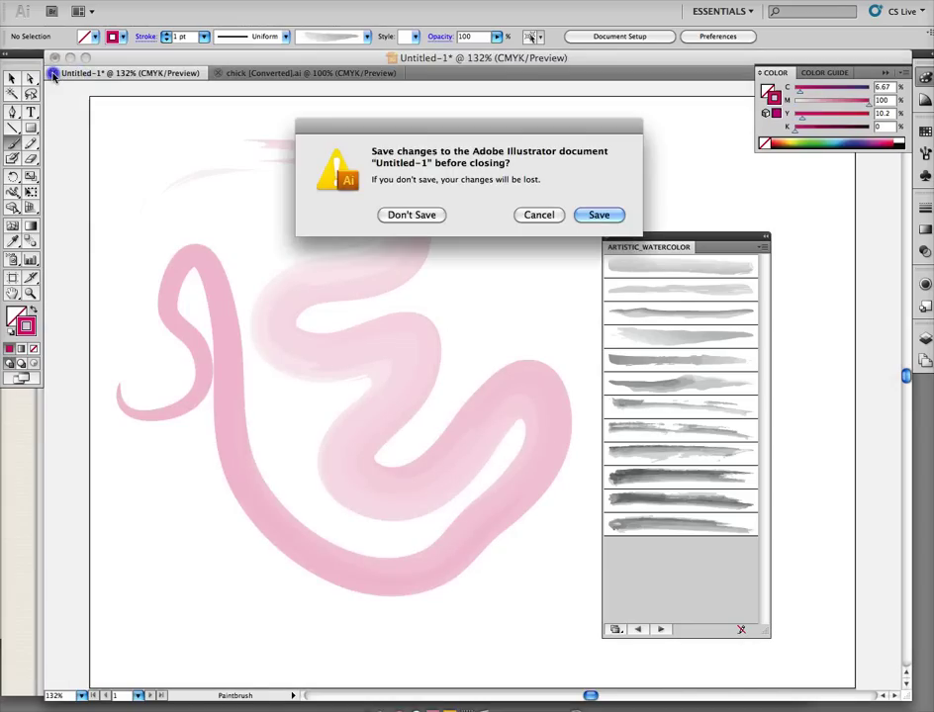
left_click(412, 215)
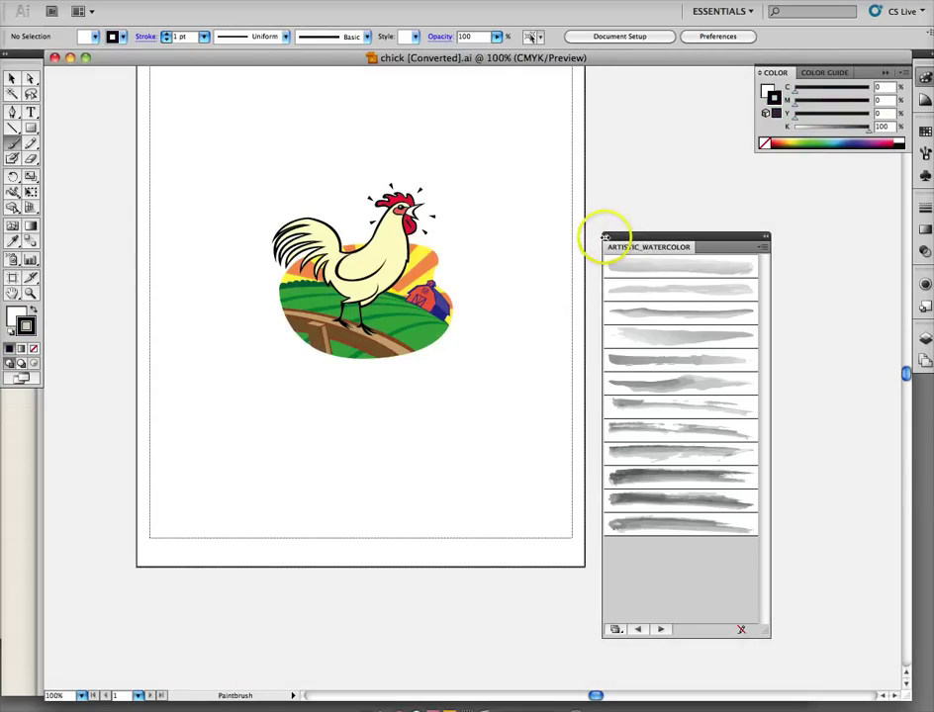
left_click(606, 238)
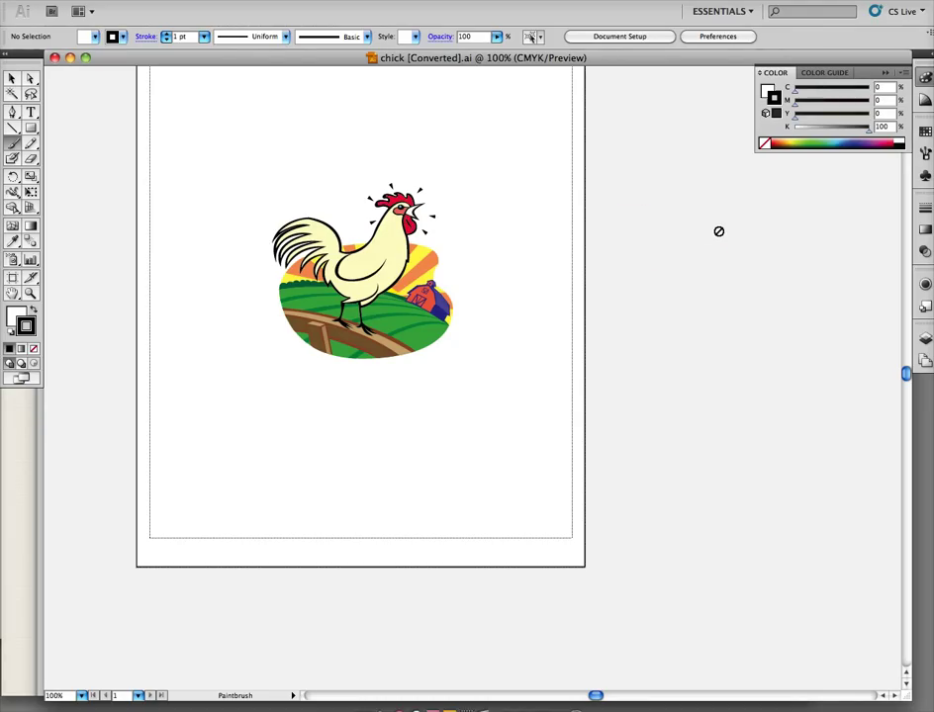
- Display the rooster artwork in Outline mode and show the document's layers
left_click(11, 78)
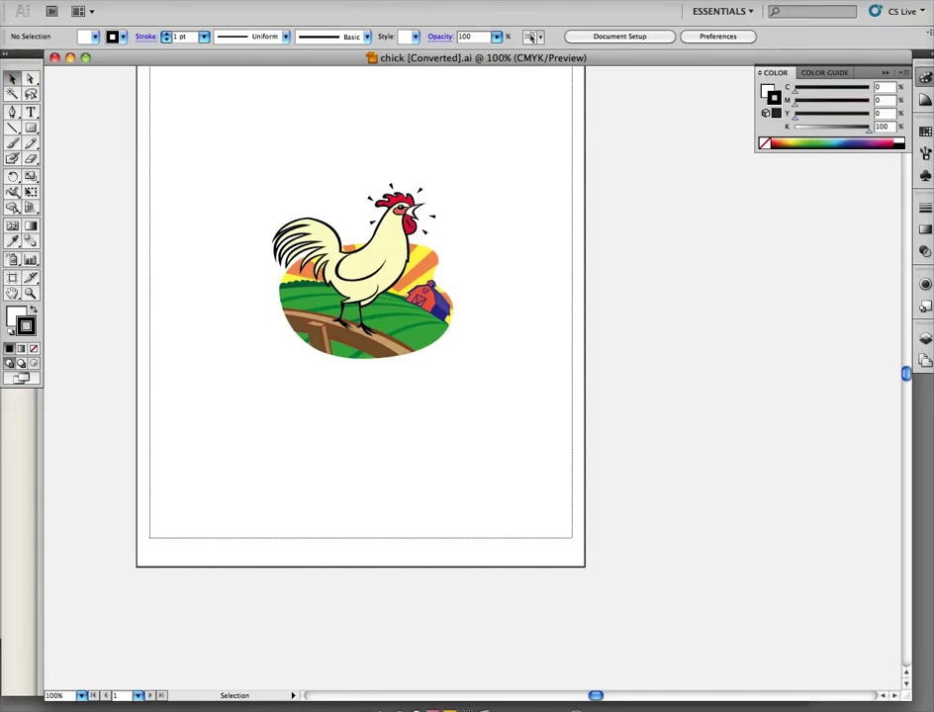
left_click(351, 0)
left_click(362, 8)
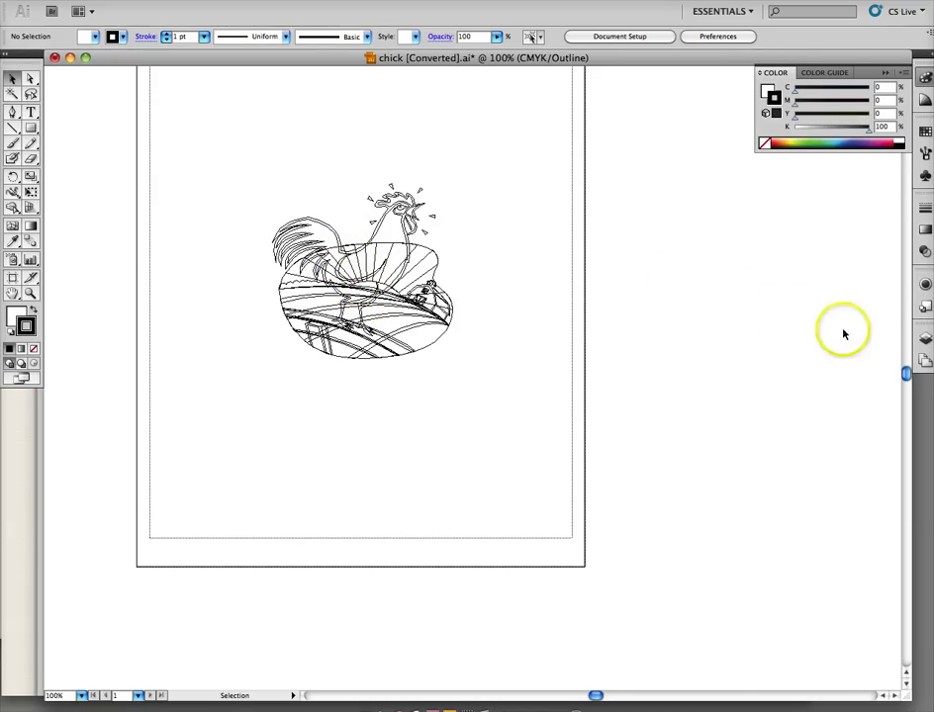
left_click(923, 341)
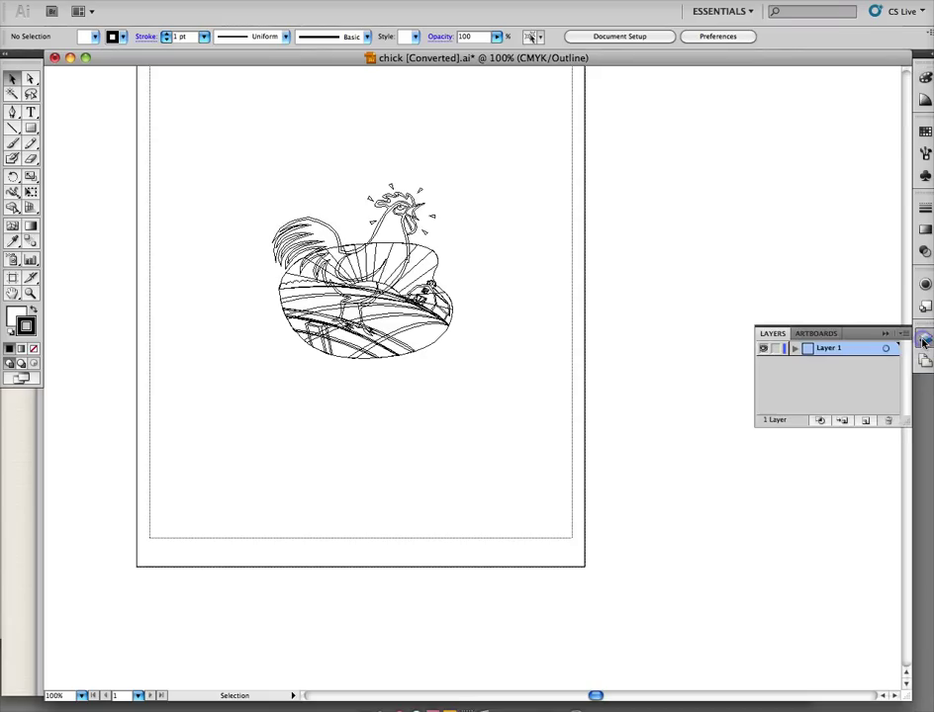
left_click(775, 348)
- Switch the rooster artwork between Preview and Outline modes to compare them, ending in Preview
left_click(346, 0)
left_click(342, 8)
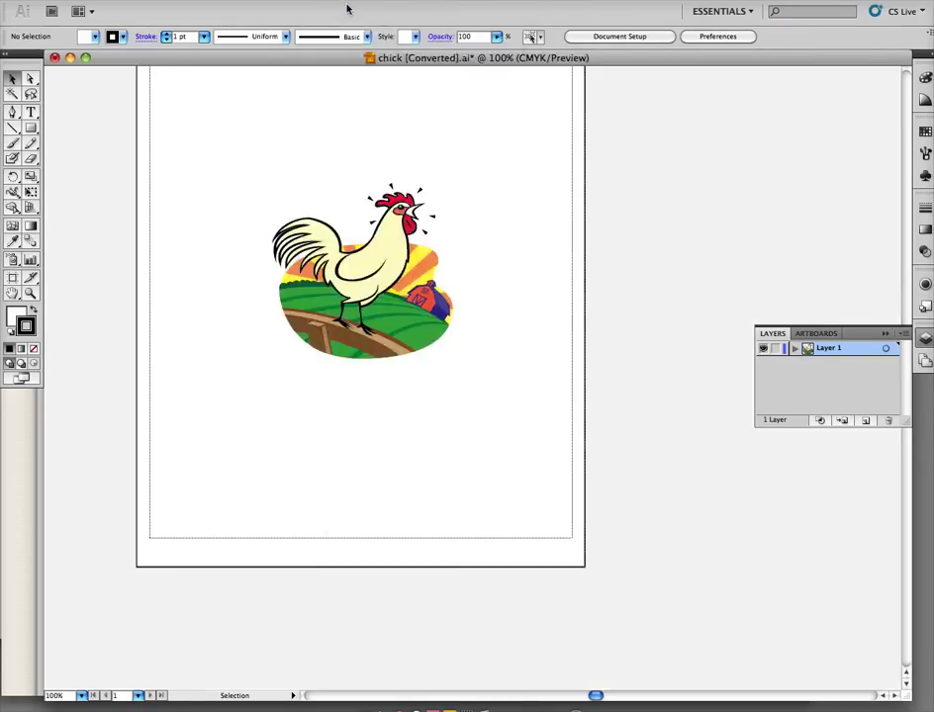
left_click(346, 0)
left_click(350, 7)
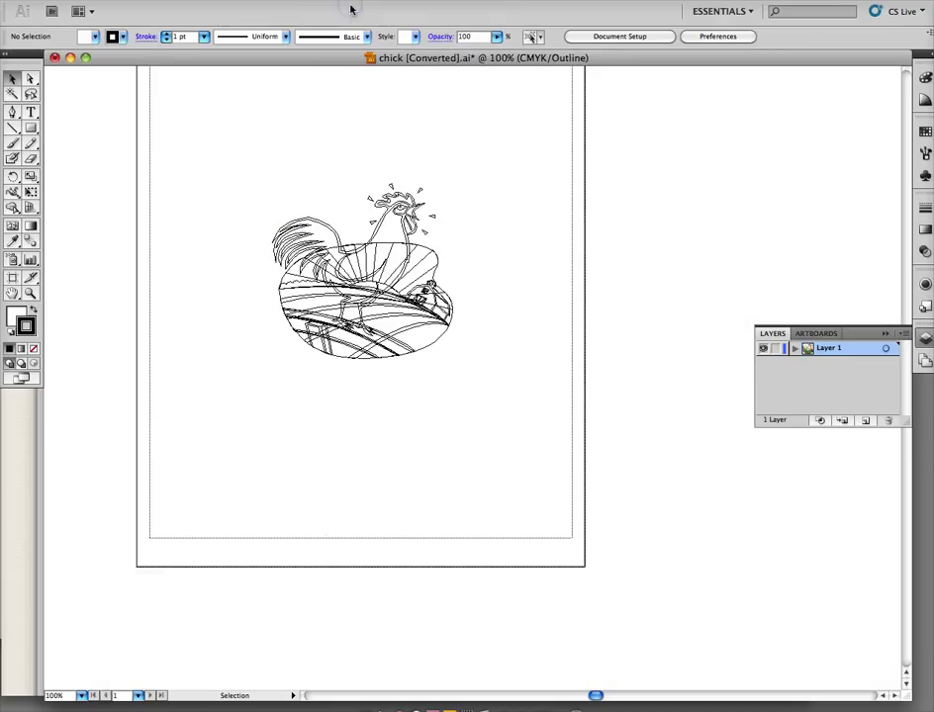
left_click(354, 10)
key("Escape")
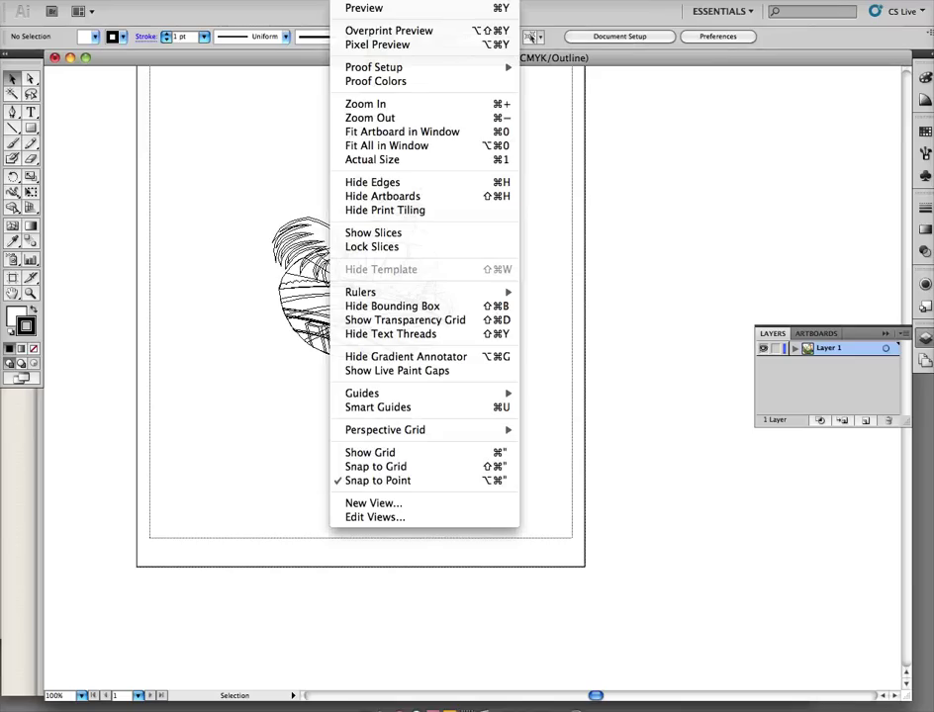
left_click(358, 1)
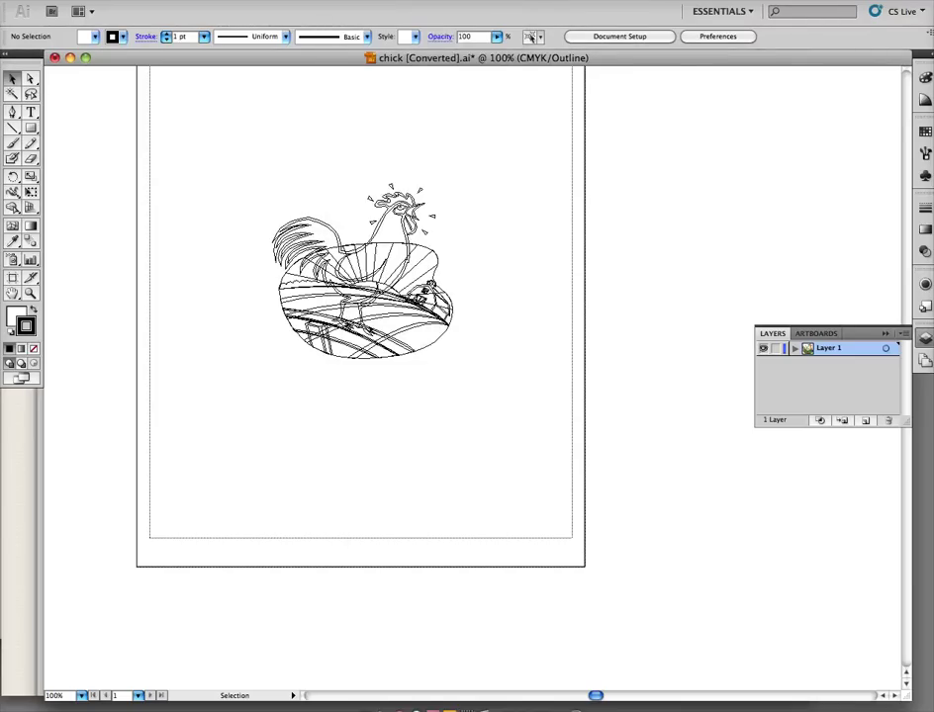
left_click(358, 1)
left_click(363, 11)
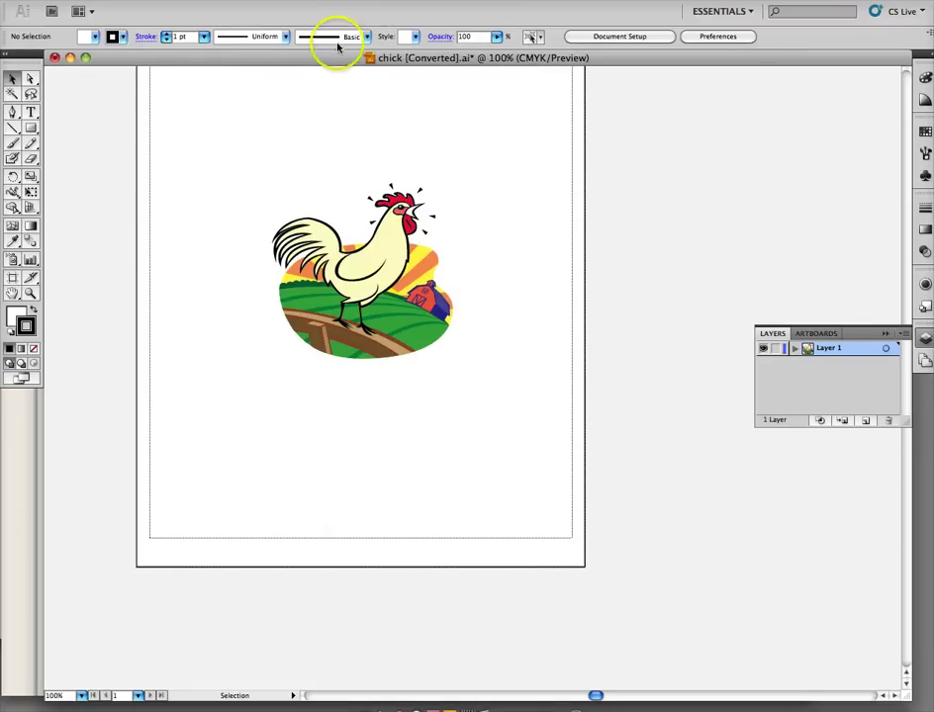
- Select the whole rooster clip art group and ungroup it
left_click(11, 82)
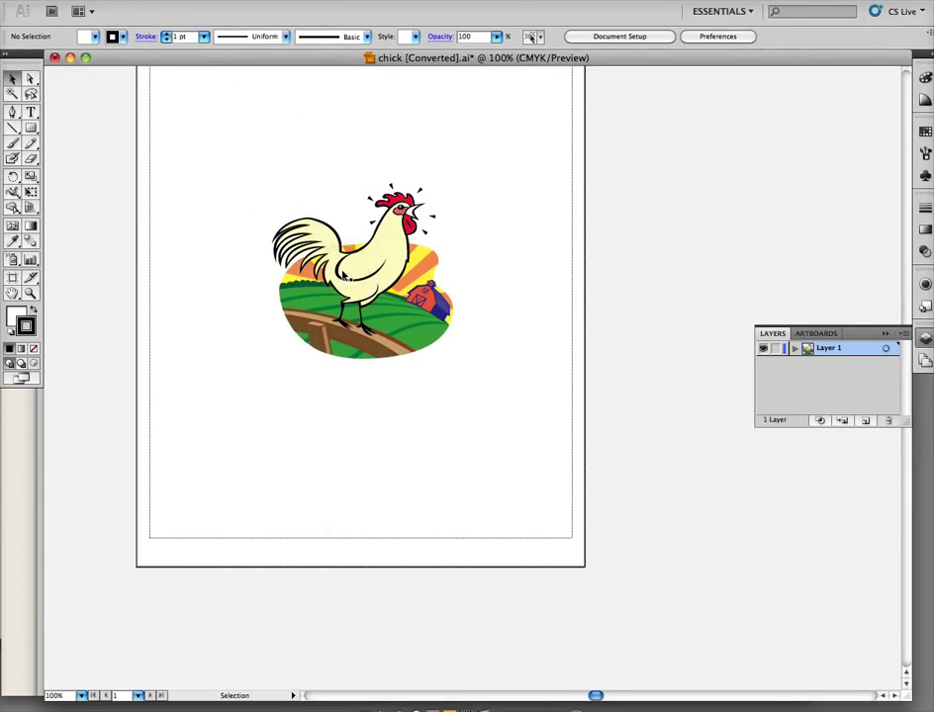
left_click(343, 275)
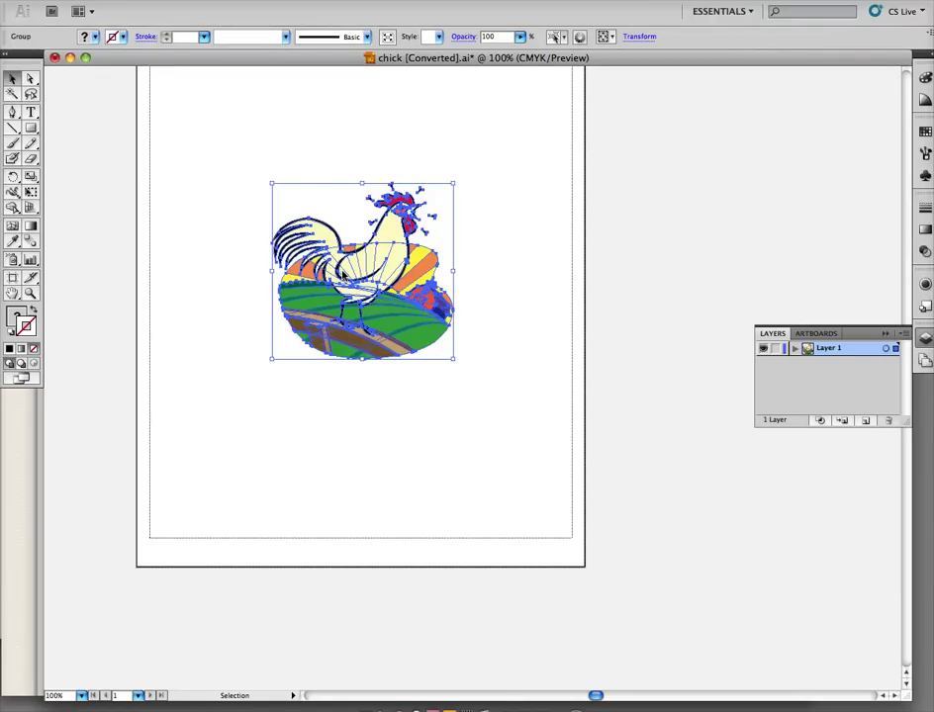
left_click(358, 171)
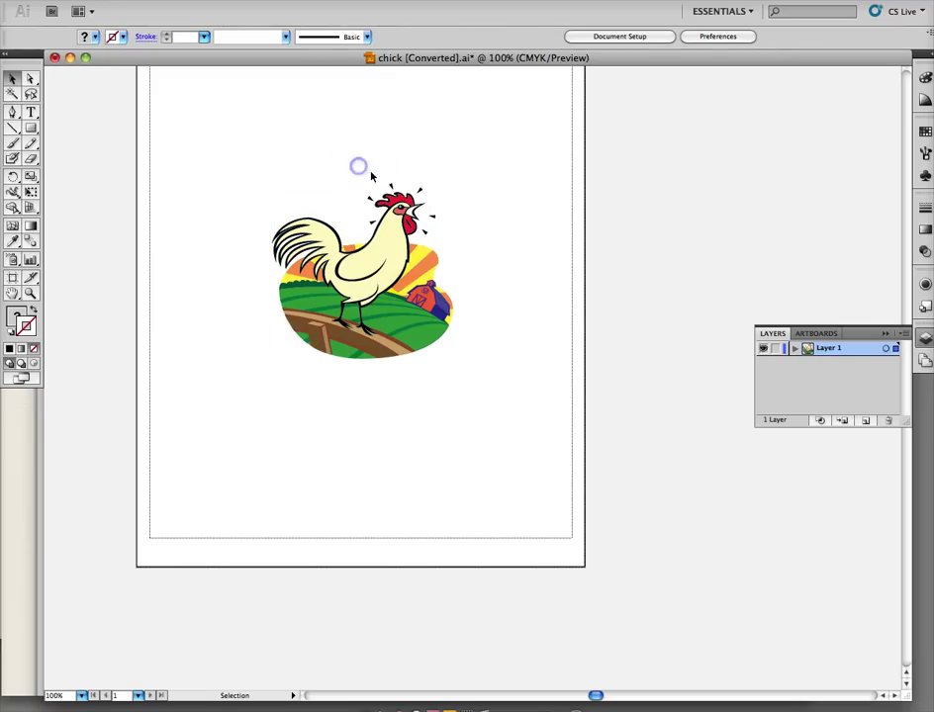
left_click(420, 194)
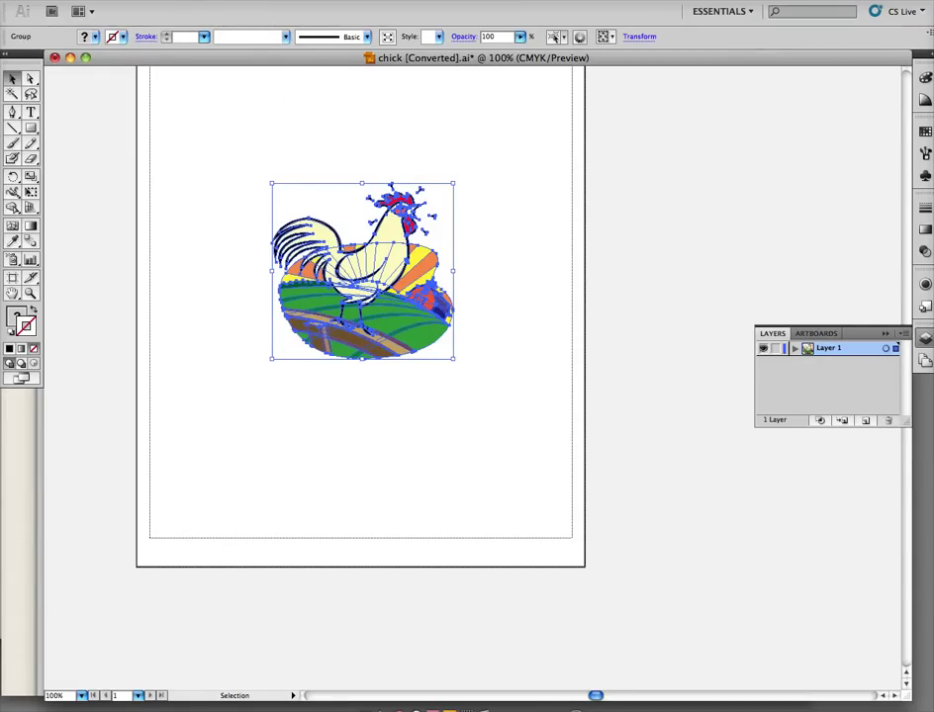
left_click(187, 1)
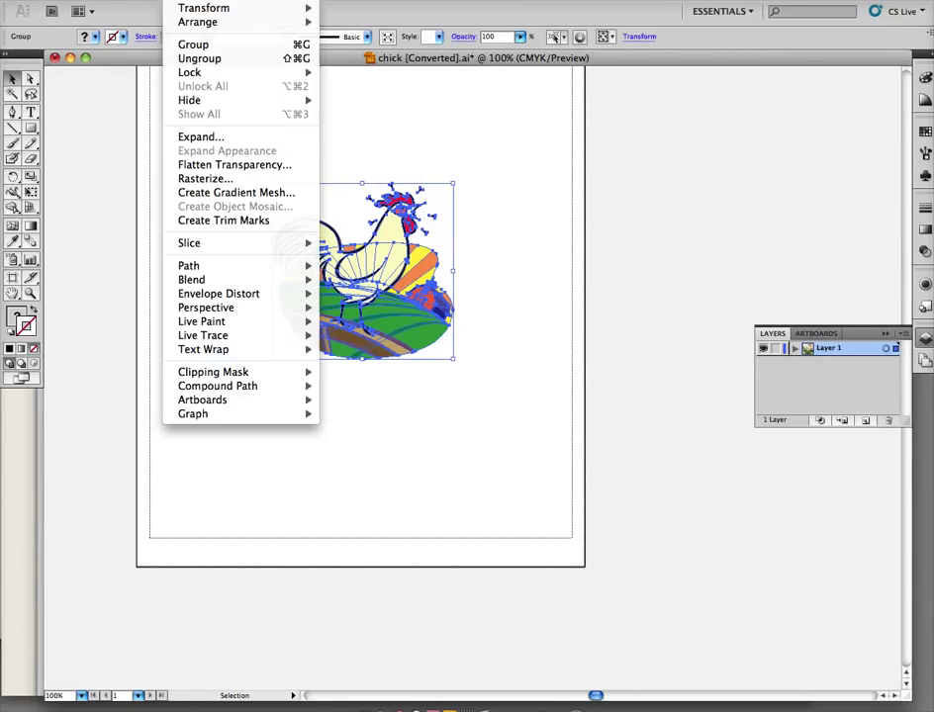
left_click(210, 59)
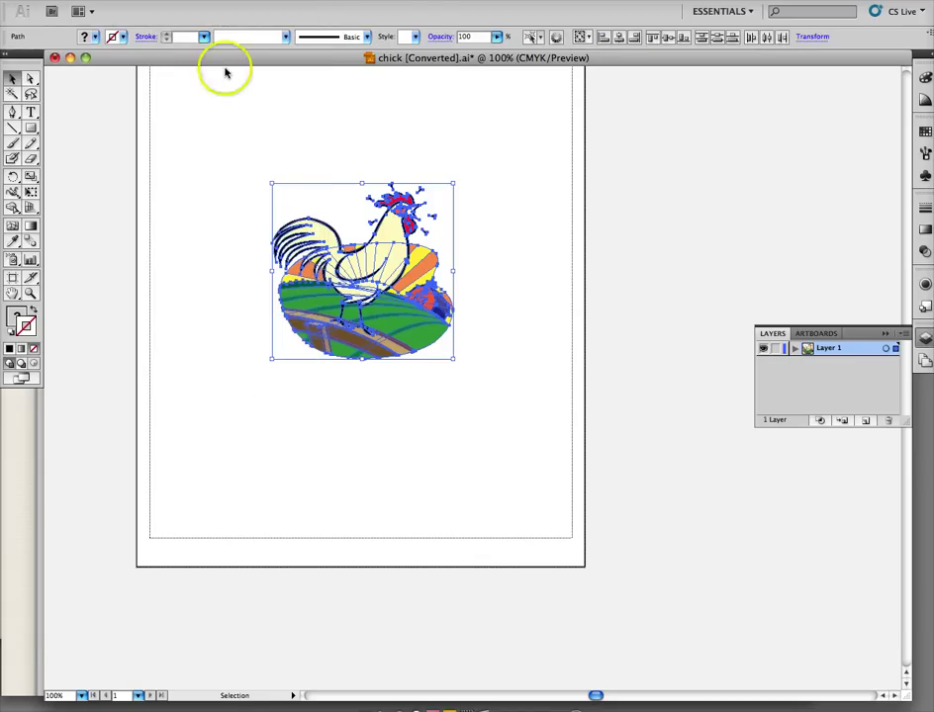
- Deselect the artwork, pick a single black accent mark near the rooster's head, and clear the selection again
left_click(360, 115)
double_click(421, 187)
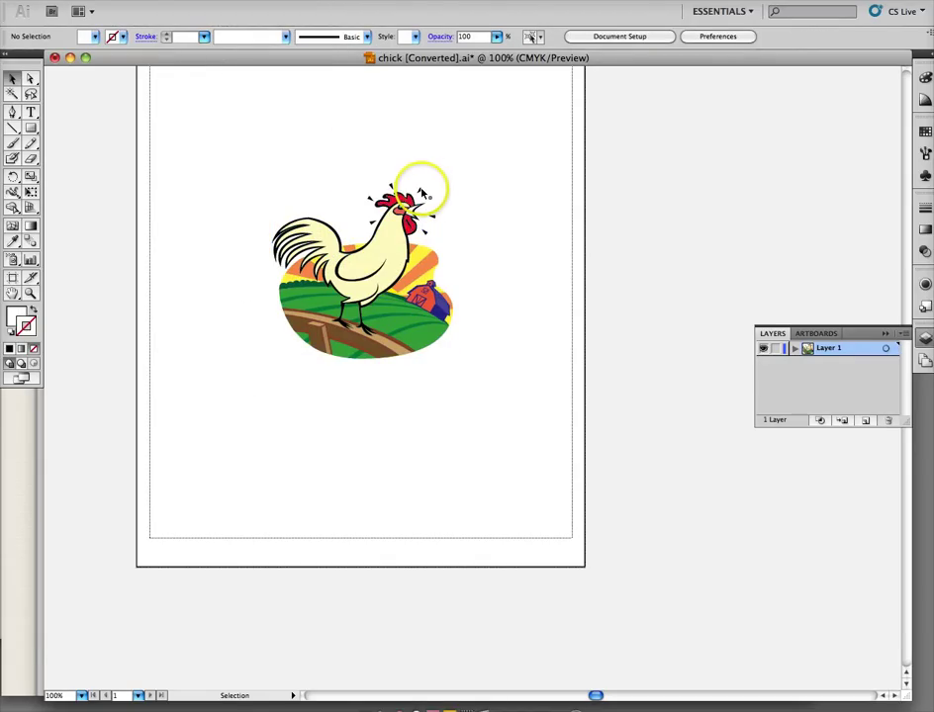
left_click(471, 224)
double_click(471, 223)
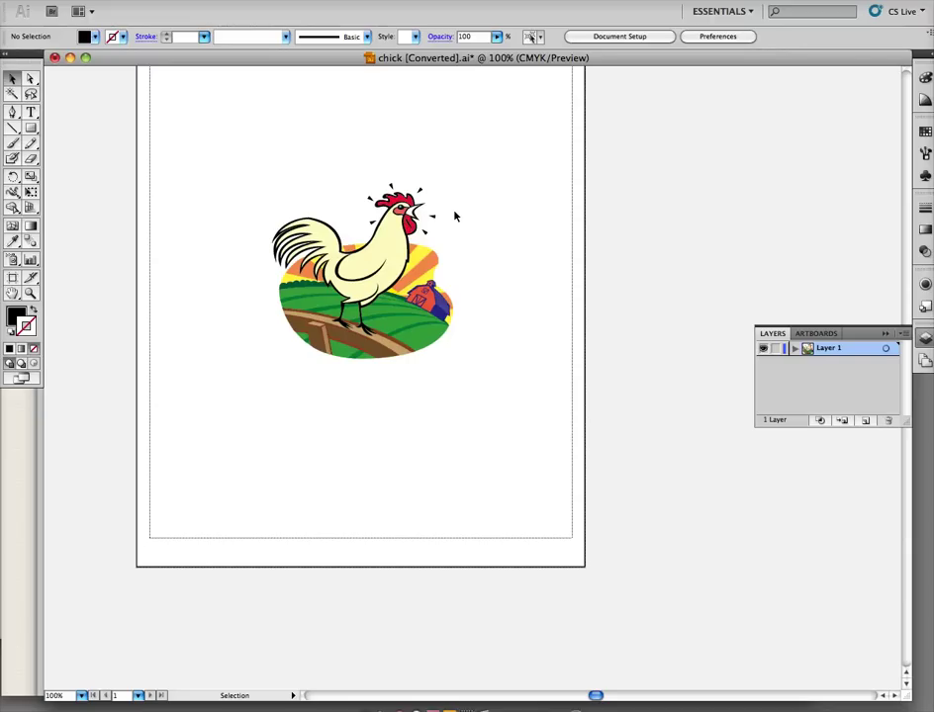
left_click(435, 130)
- Open the PANTONE solid coated color book and reposition and enlarge it beside the rooster to show many more swatches
left_click(396, 0)
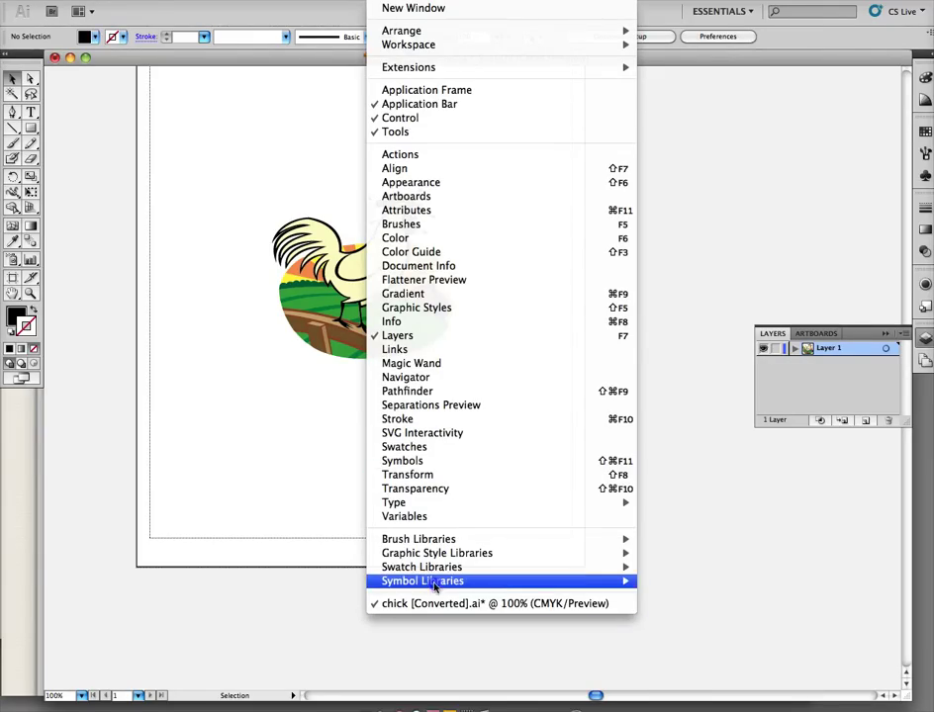
mouse_move(435, 576)
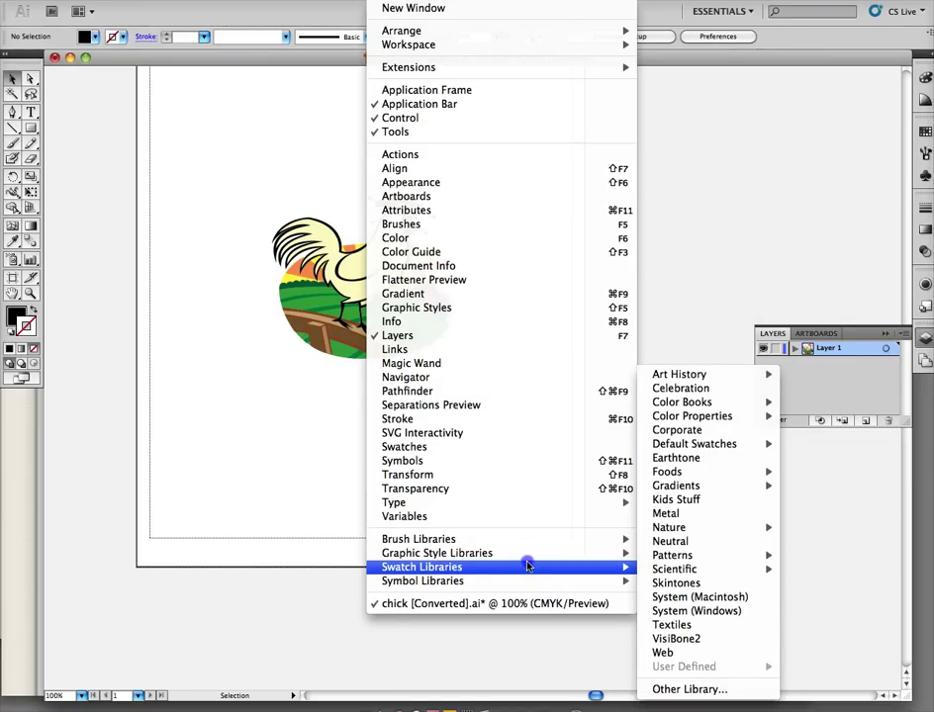
mouse_move(760, 407)
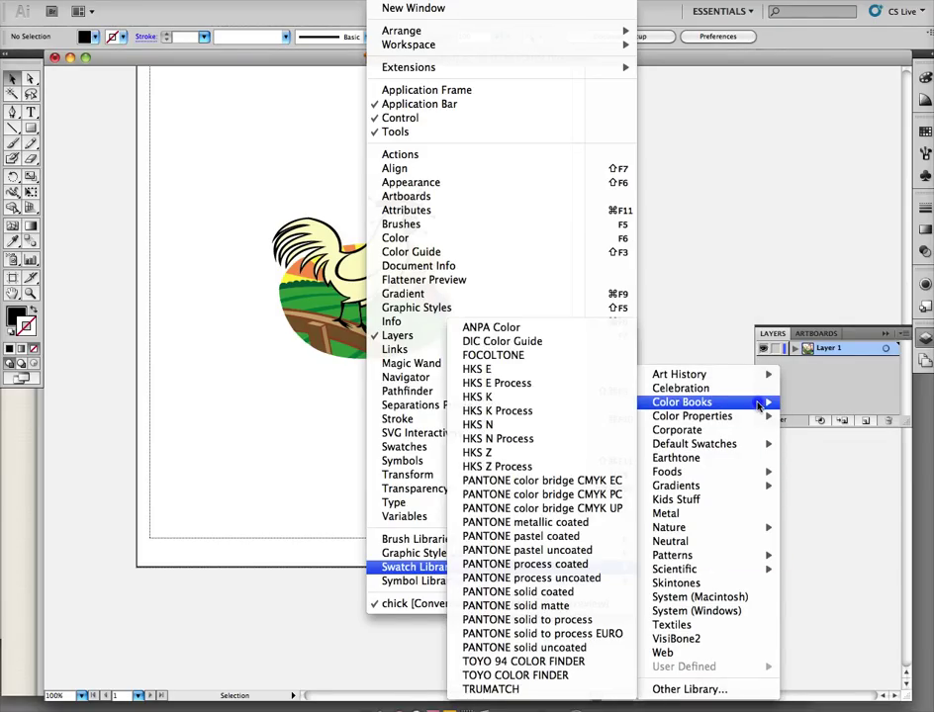
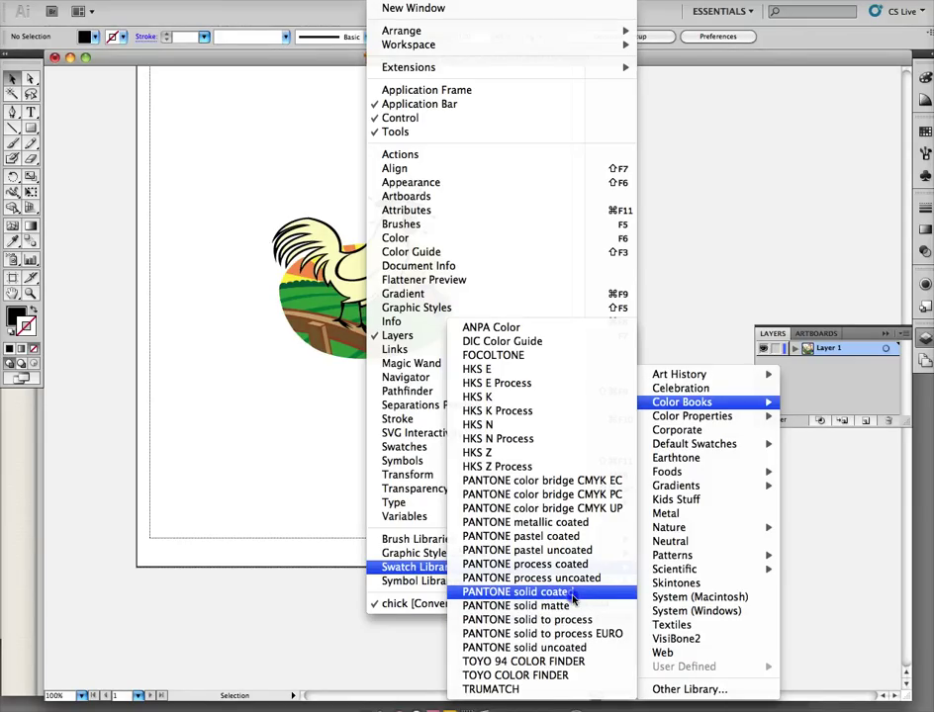
left_click(570, 593)
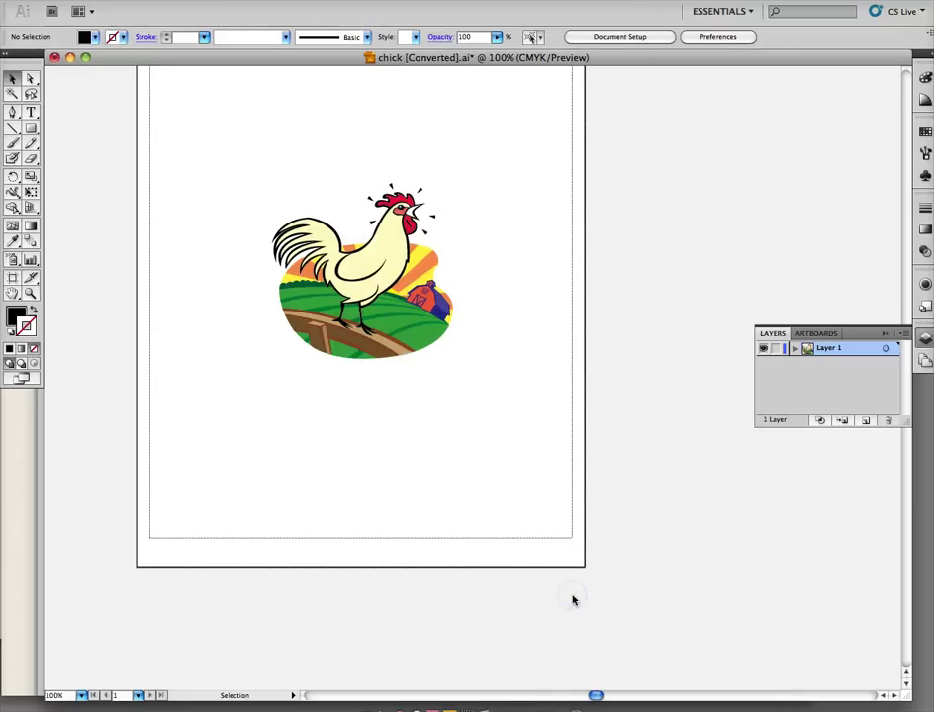
left_click_drag(666, 156, 536, 80)
left_click_drag(627, 181, 663, 635)
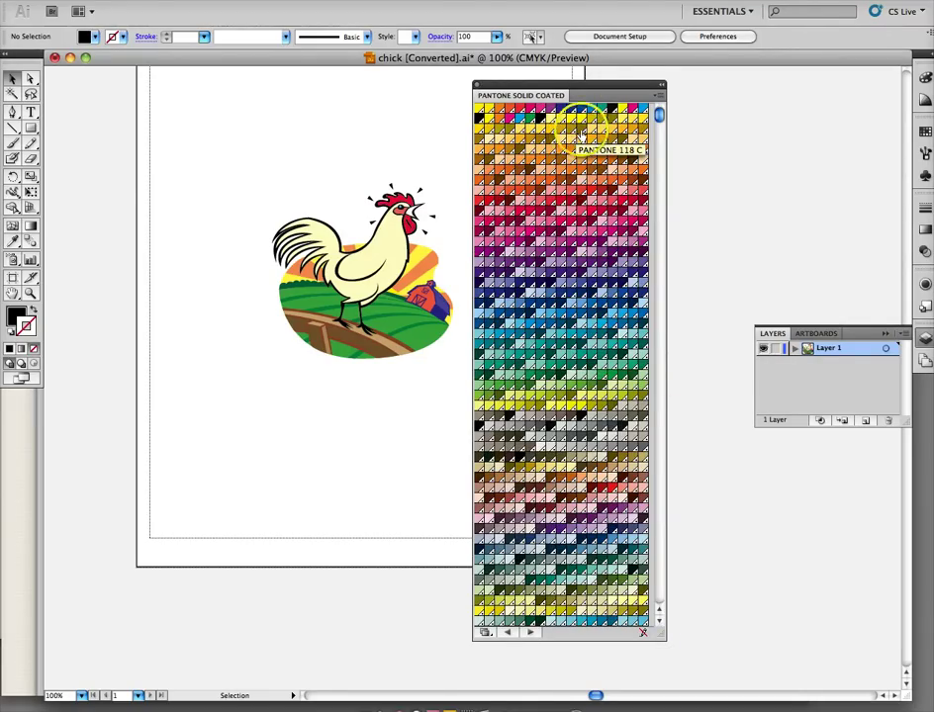
- Display the PANTONE solid coated book as a large list of named colors and bring its greens into view
left_click(661, 100)
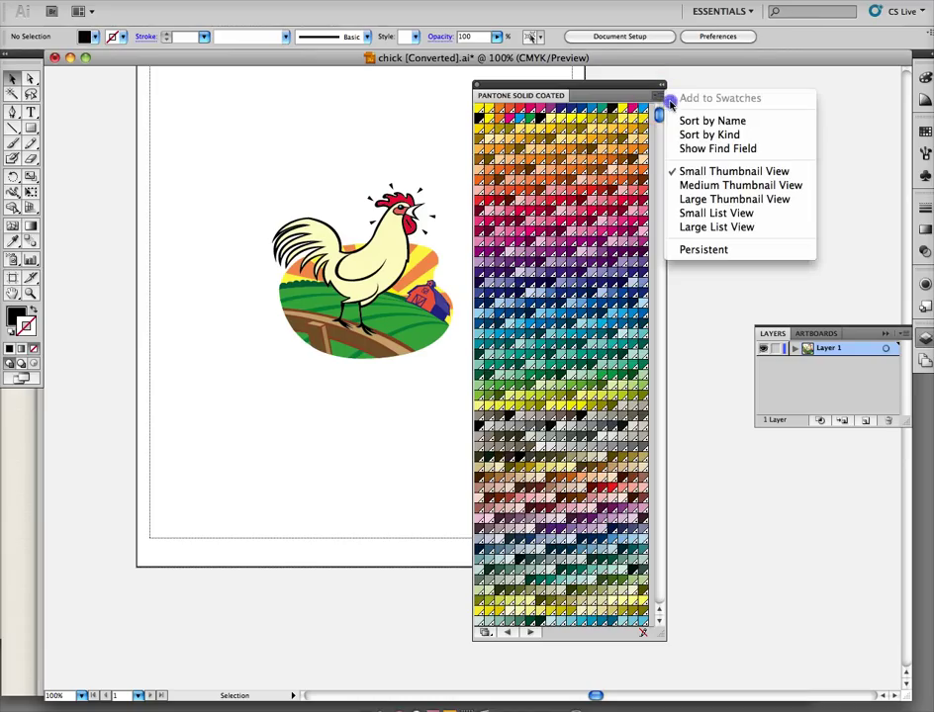
left_click(737, 231)
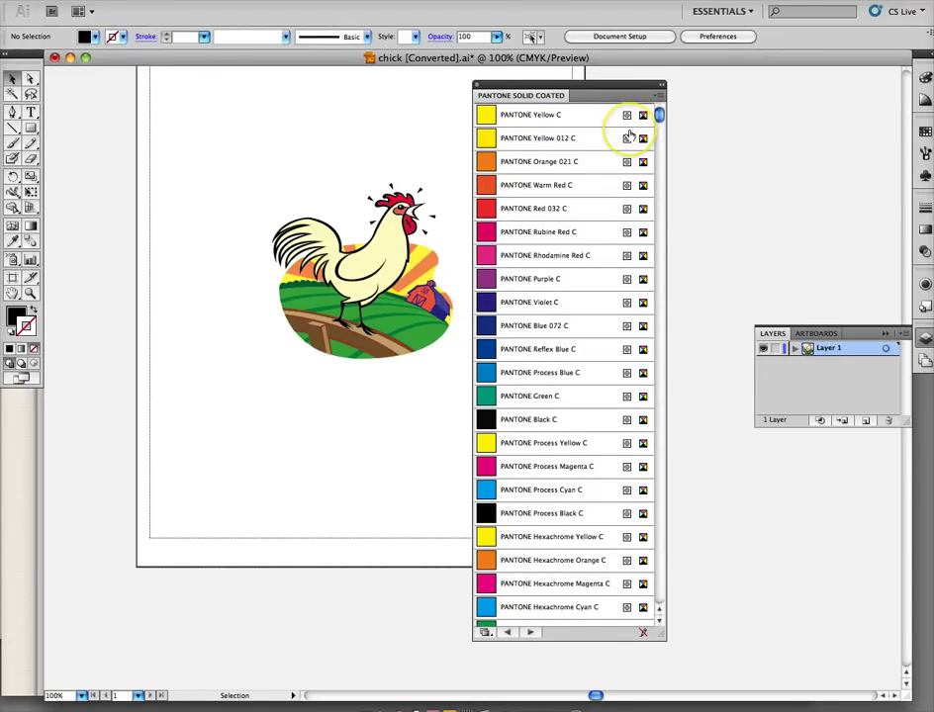
left_click_drag(658, 115, 656, 318)
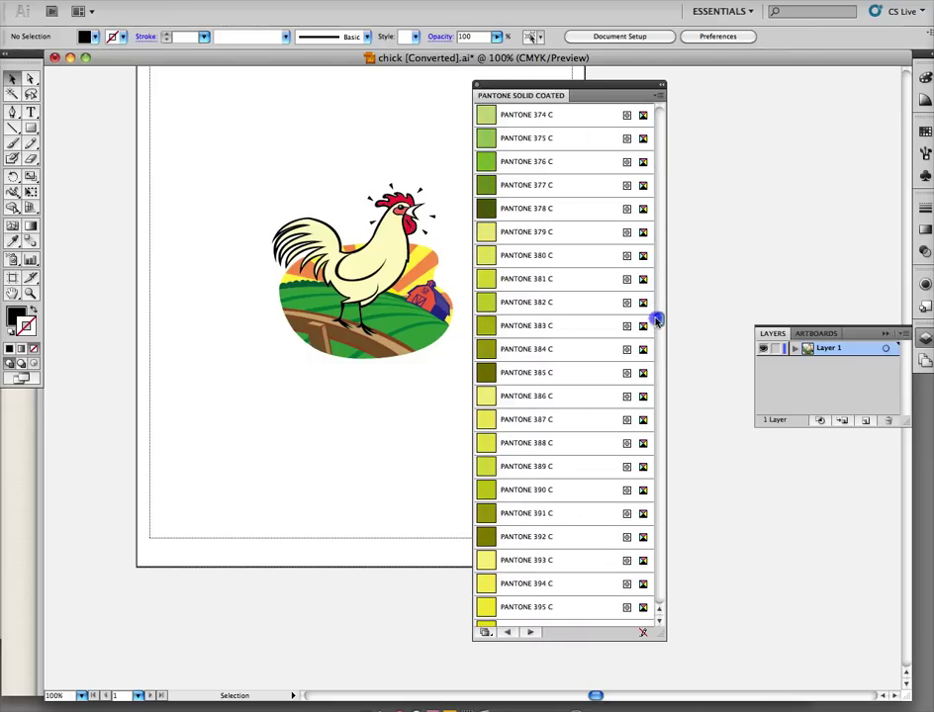
- Float the Swatches panel on its own beside the PANTONE color book and collapse the Brushes and Symbols group
left_click(485, 210)
left_click(925, 130)
left_click(777, 127)
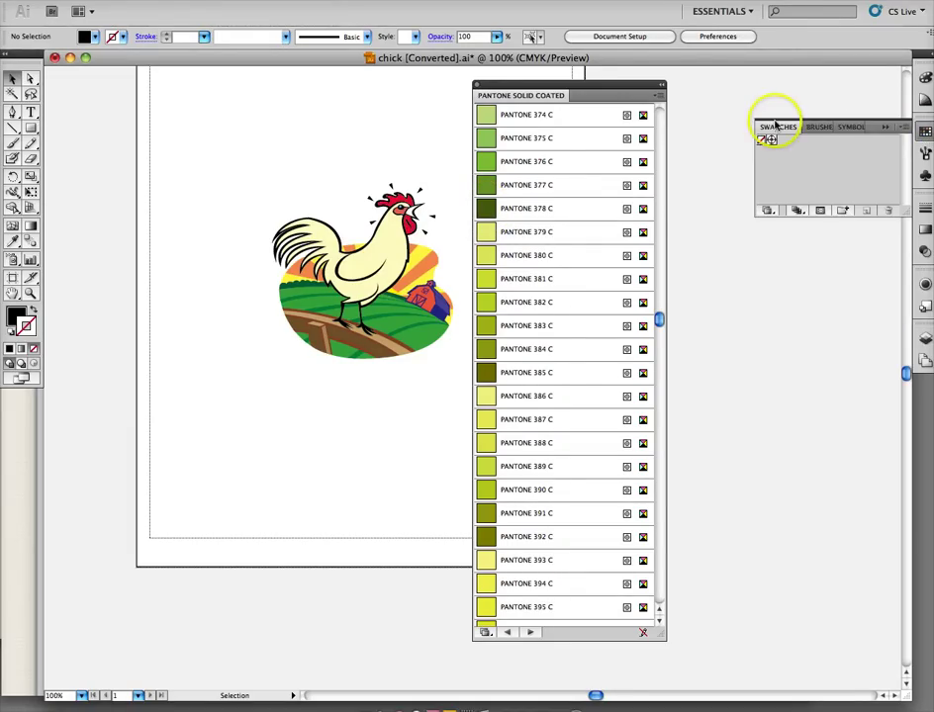
left_click_drag(776, 126, 704, 259)
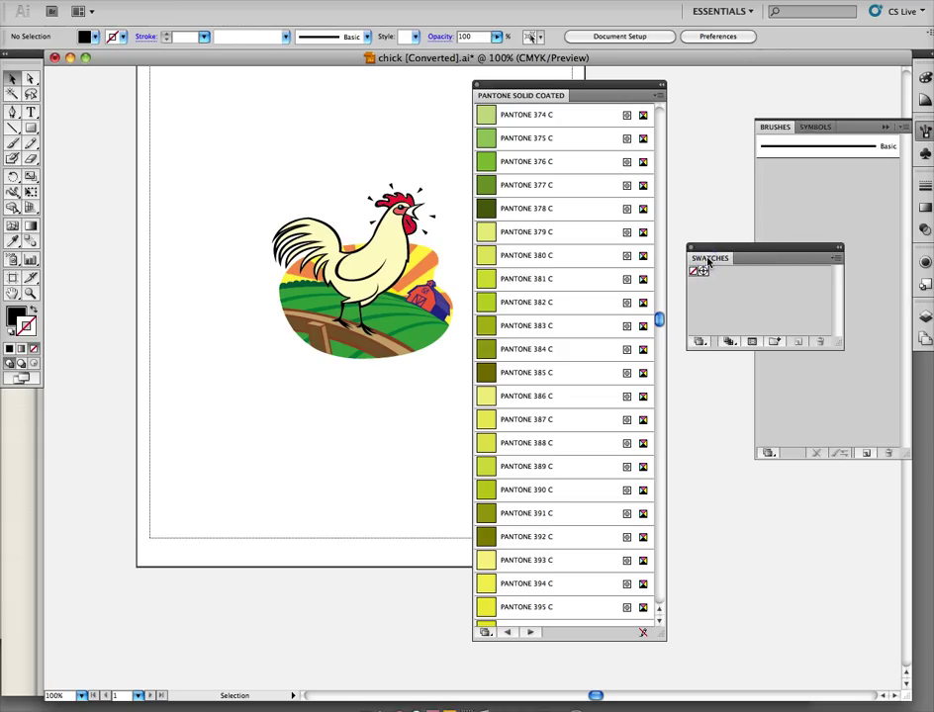
left_click(887, 127)
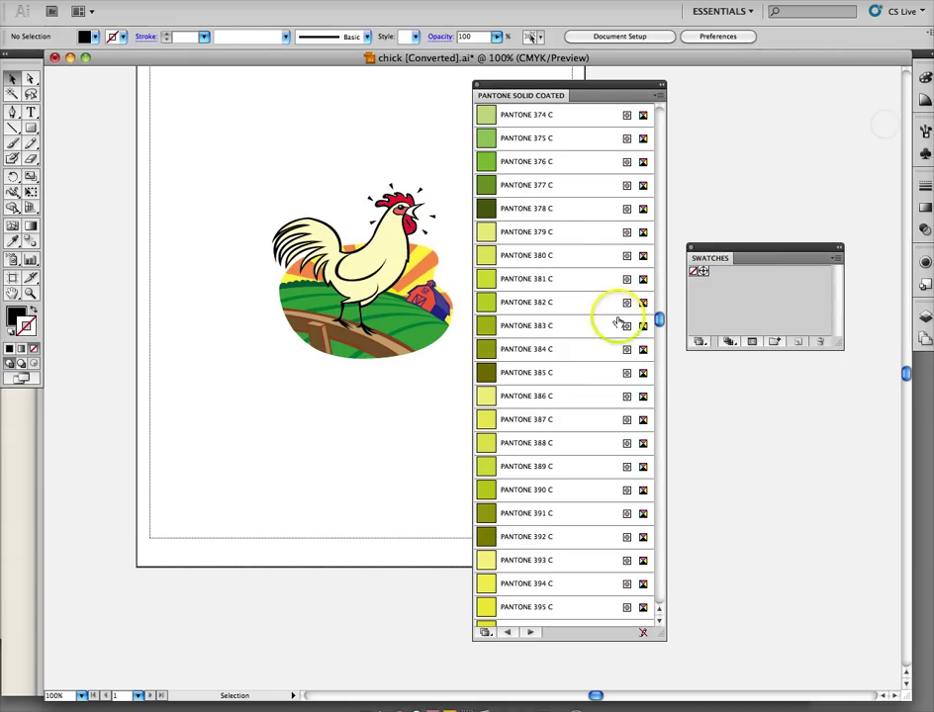
- Add PANTONE 378 C and PANTONE 683 C to the document swatches and close the color book
left_click(488, 210)
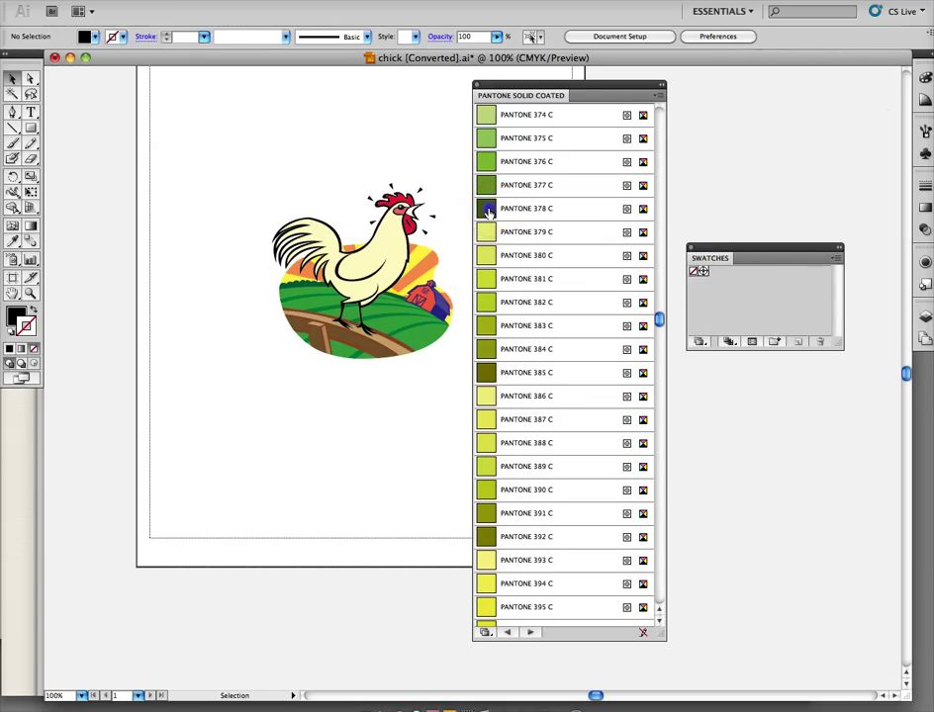
left_click(737, 284)
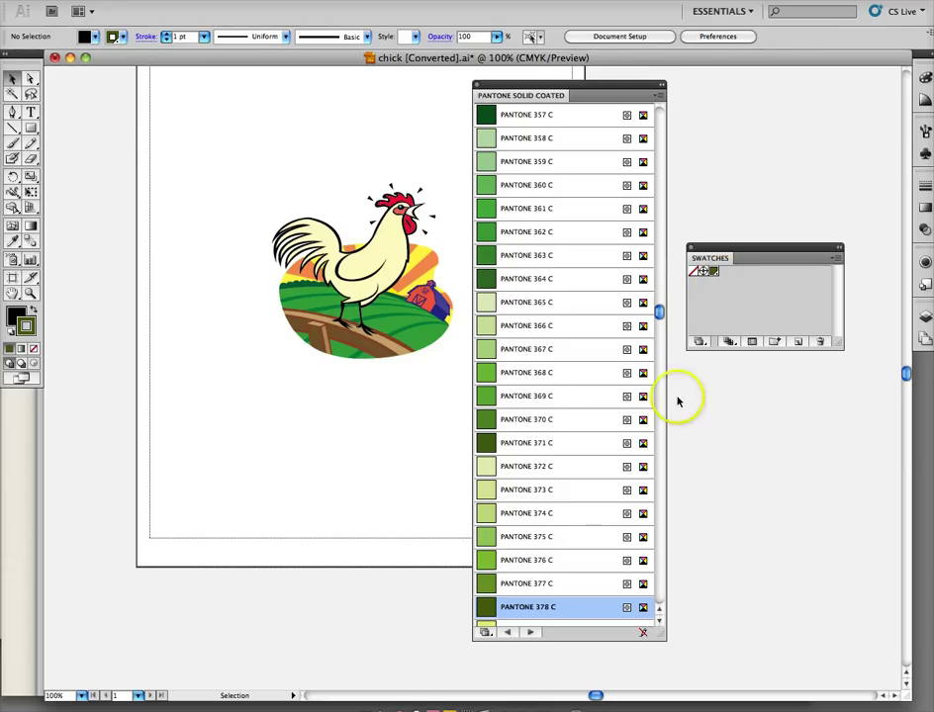
left_click_drag(659, 312, 659, 506)
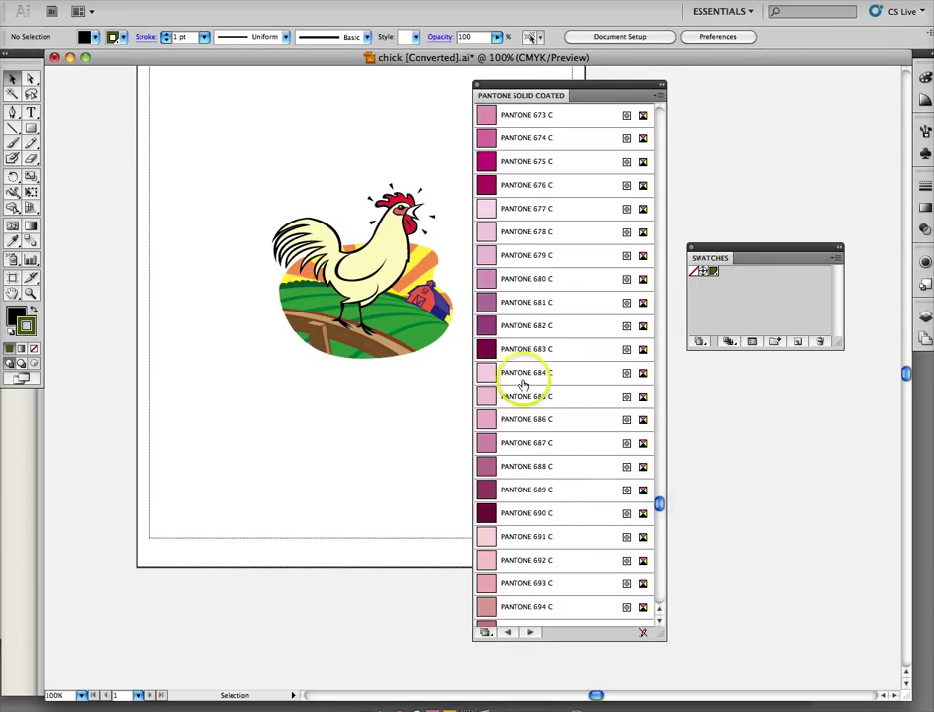
left_click(487, 350)
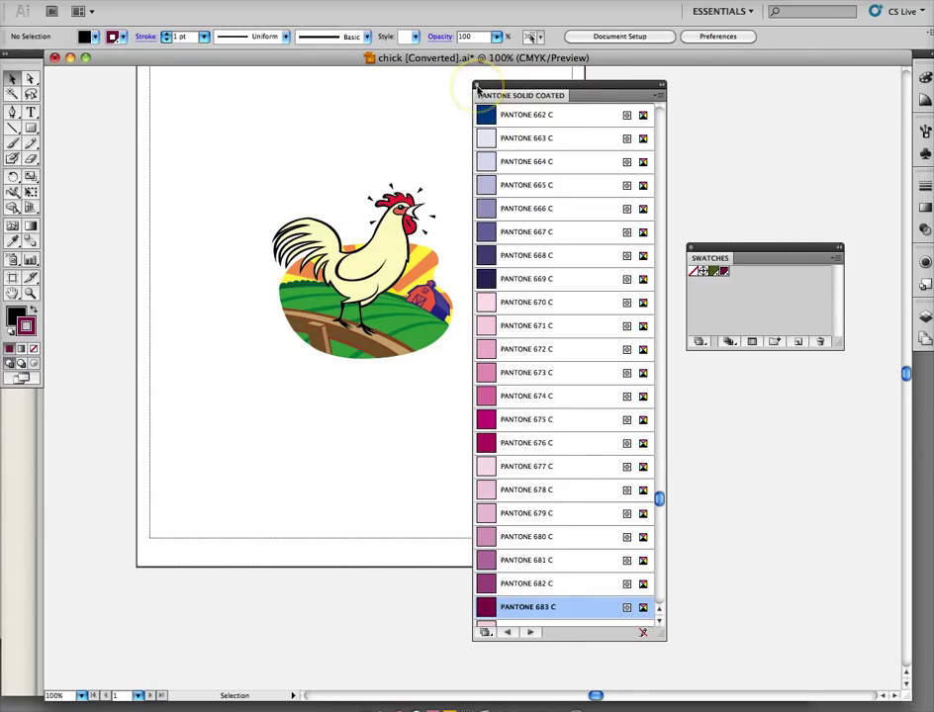
left_click(477, 87)
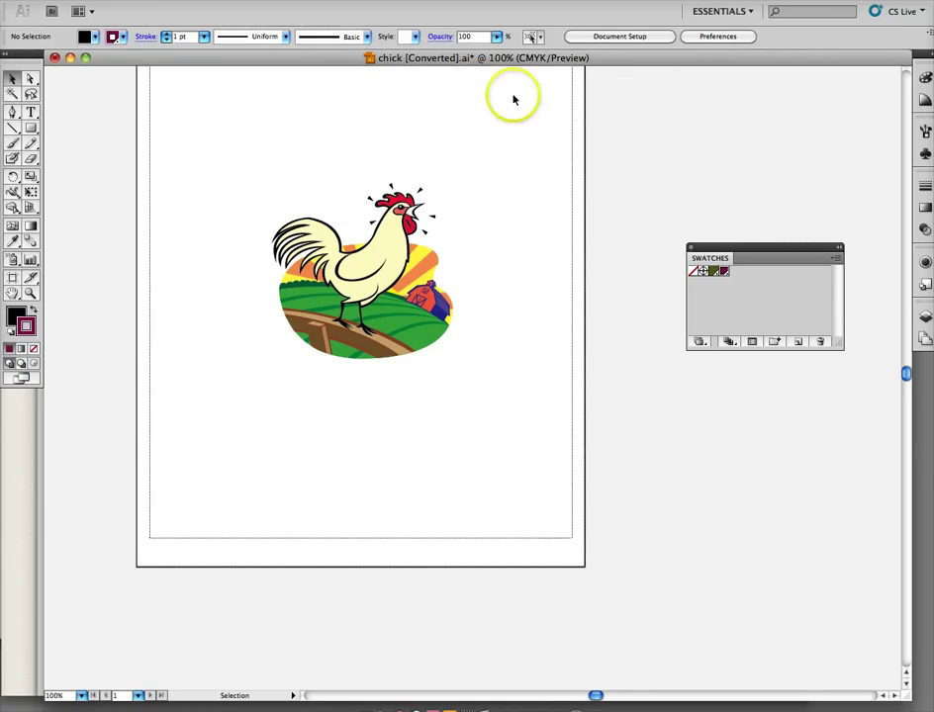
- Move the Swatches panel near the artboard's upper edge and float the Color panel directly beneath it
left_click_drag(728, 251, 640, 141)
left_click(925, 77)
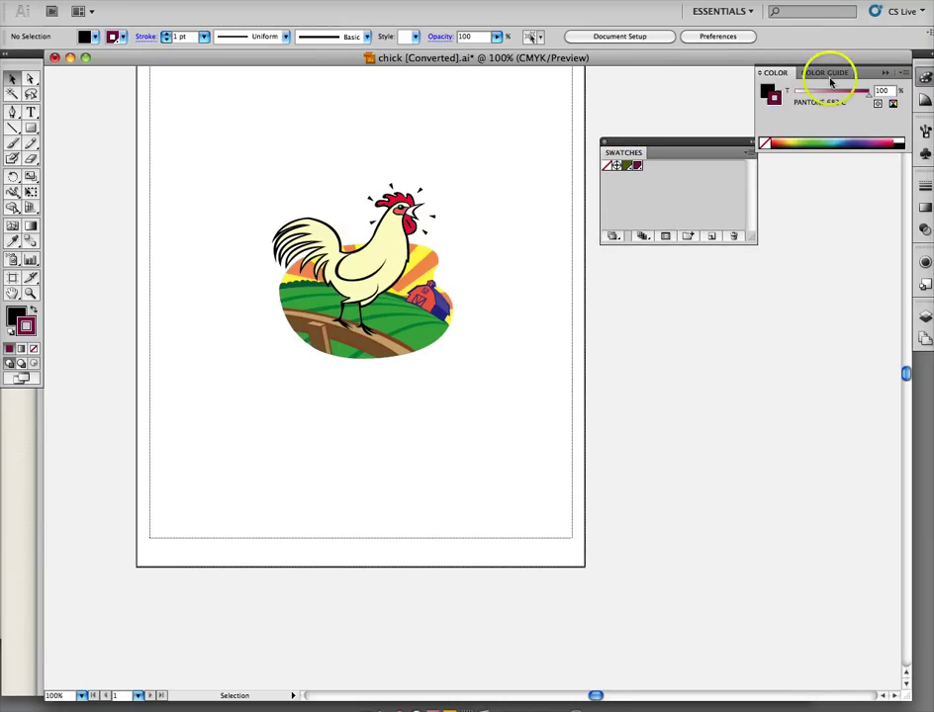
left_click_drag(775, 73, 636, 274)
left_click(795, 271)
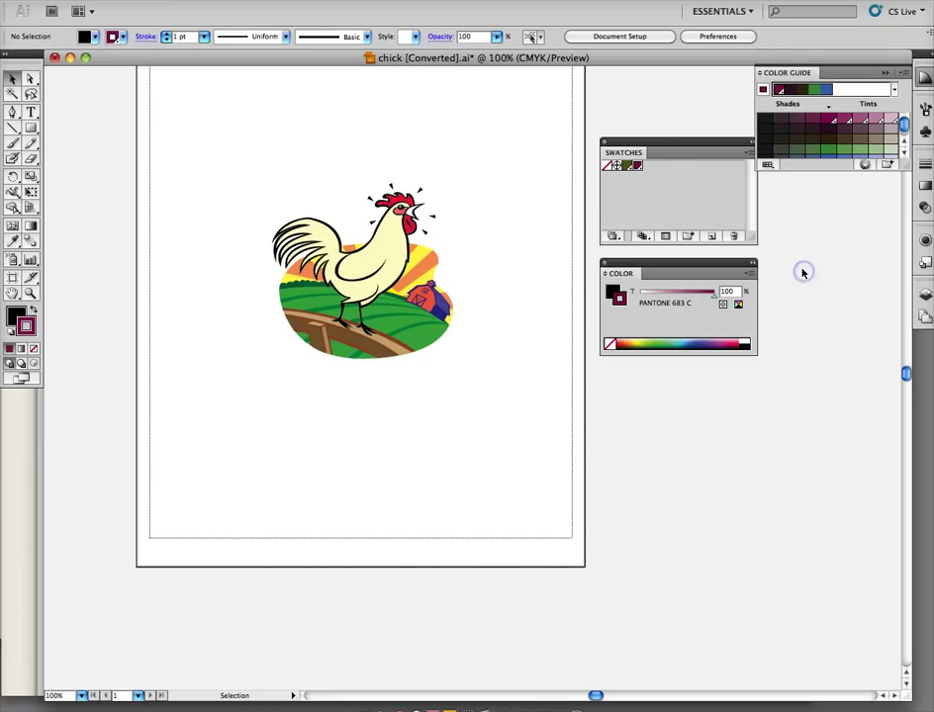
- Set the PANTONE 683 C stroke color to a 50% tint and save that tint as a swatch
left_click(640, 167)
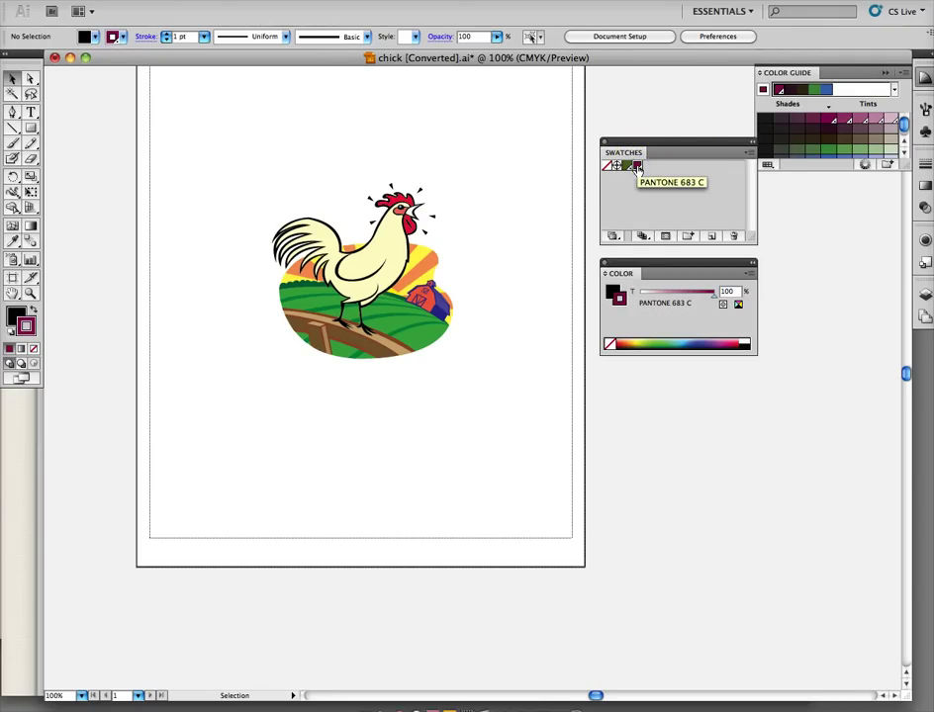
left_click(617, 299)
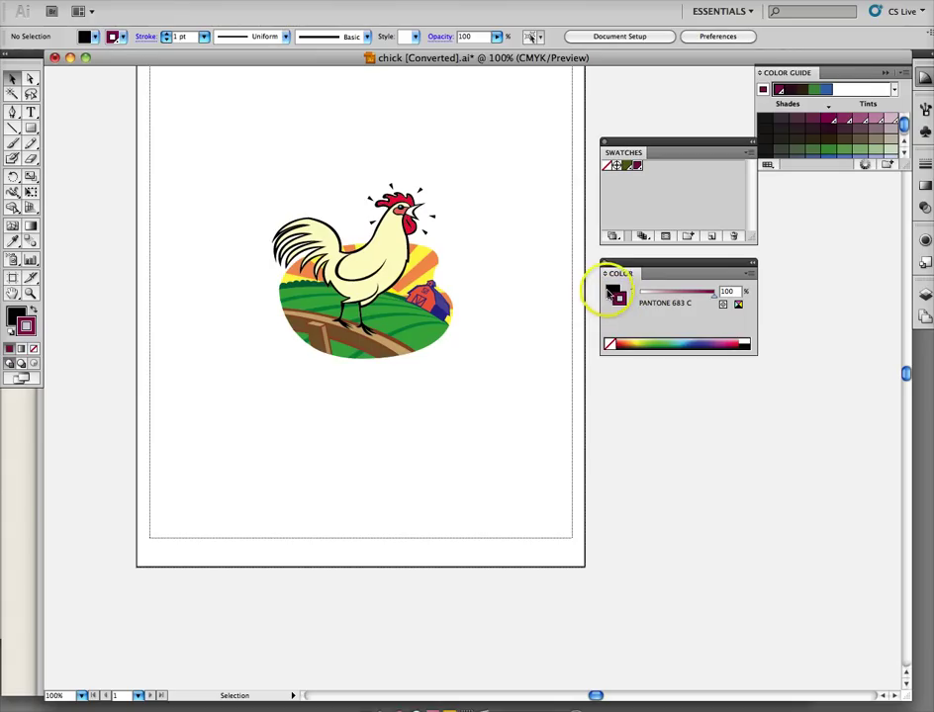
left_click(645, 302)
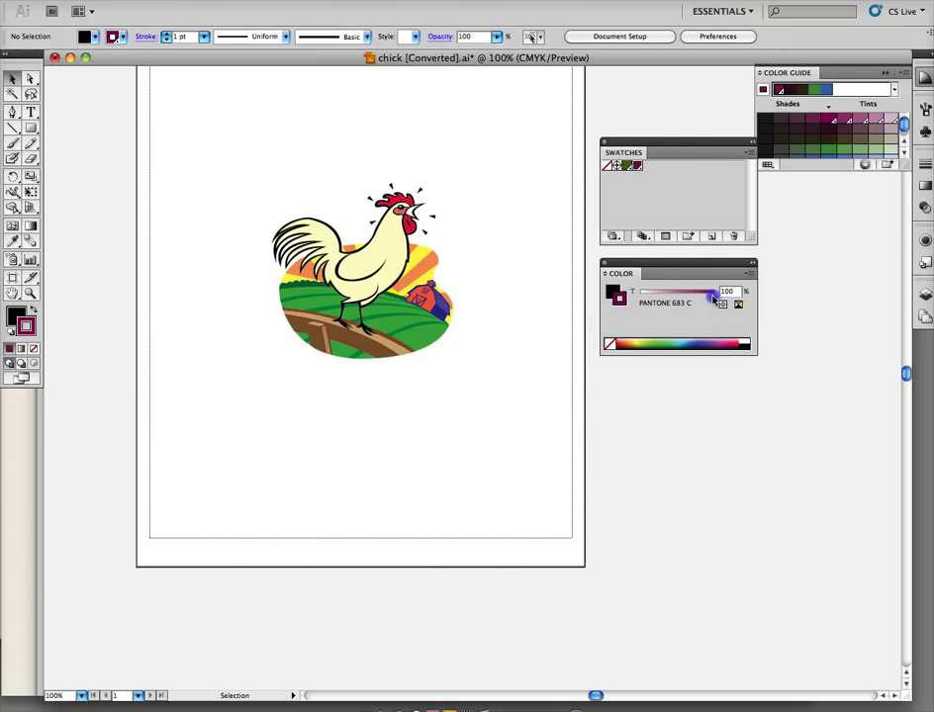
left_click_drag(711, 293, 677, 296)
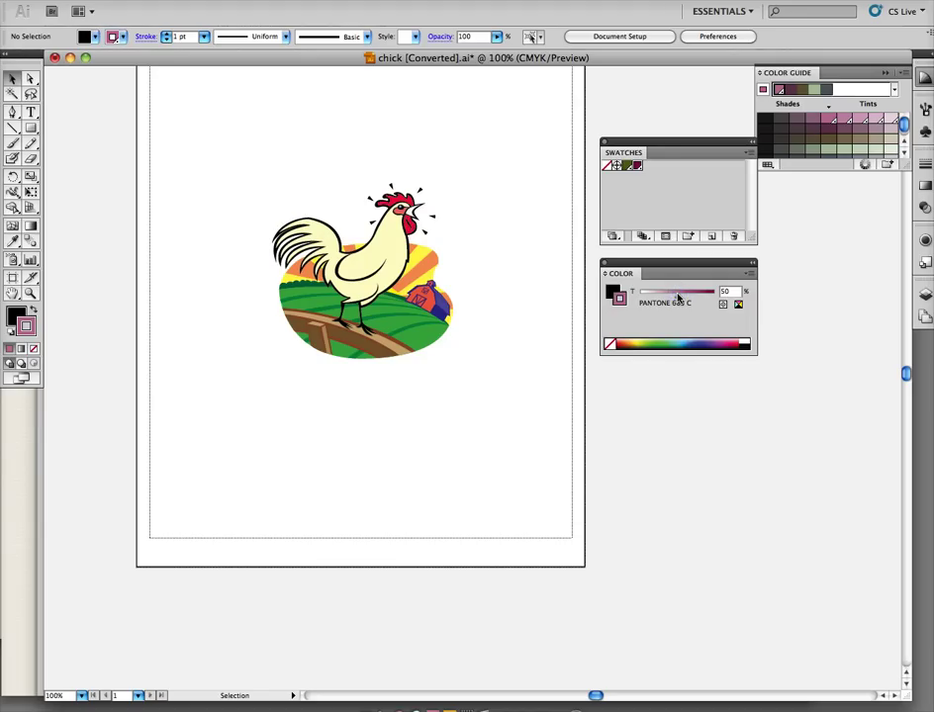
left_click(619, 302)
left_click_drag(624, 298, 660, 172)
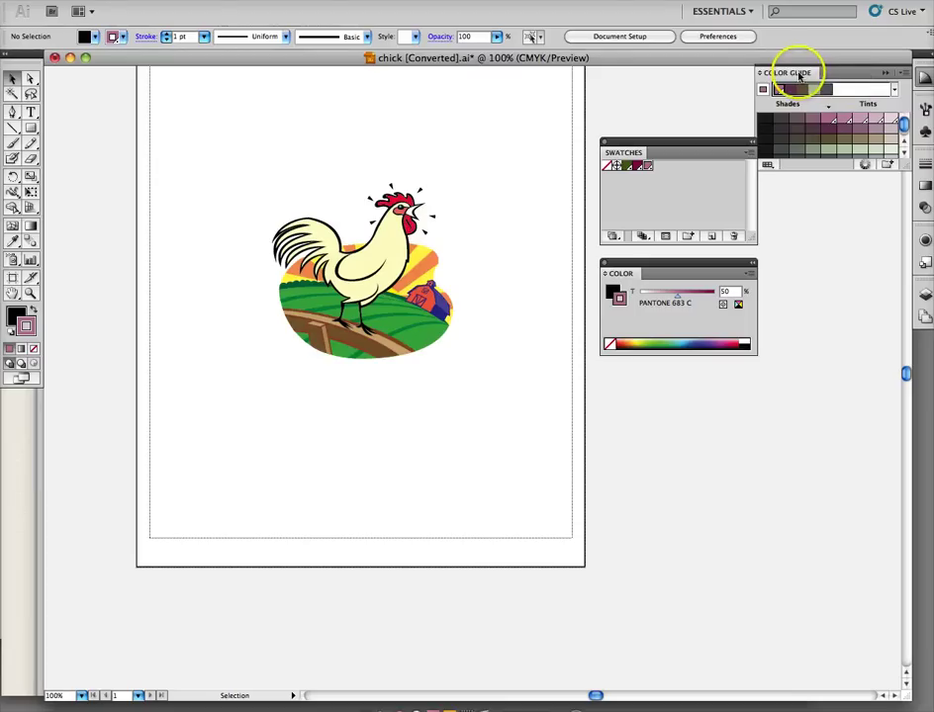
- Float the Color Guide below the Color panel and add its five PANTONE 683 C tints to the swatches
left_click_drag(798, 73, 633, 378)
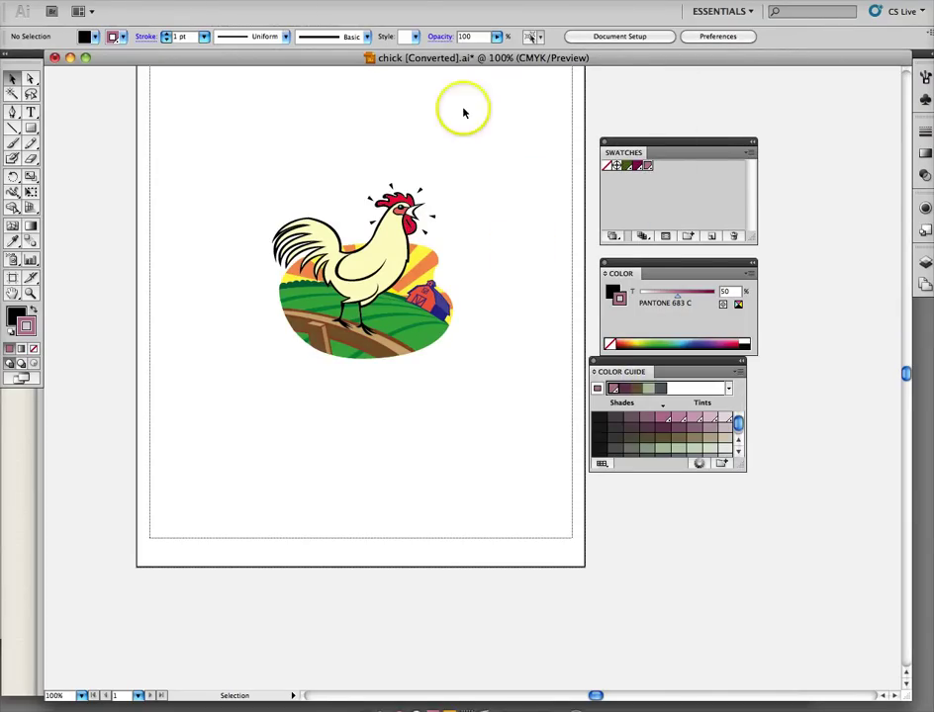
left_click(385, 0)
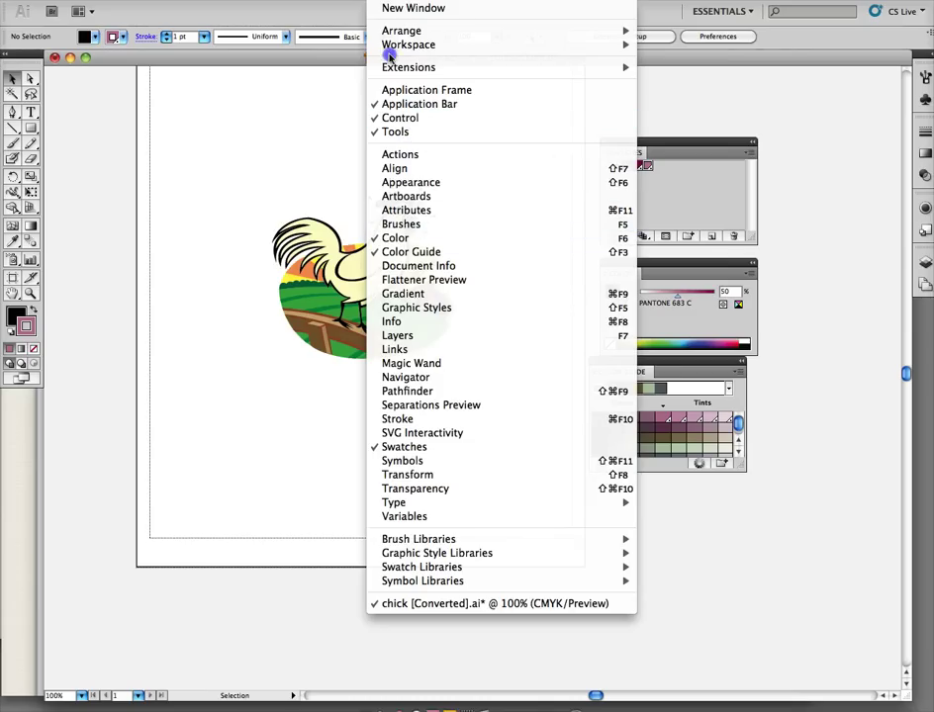
left_click(605, 280)
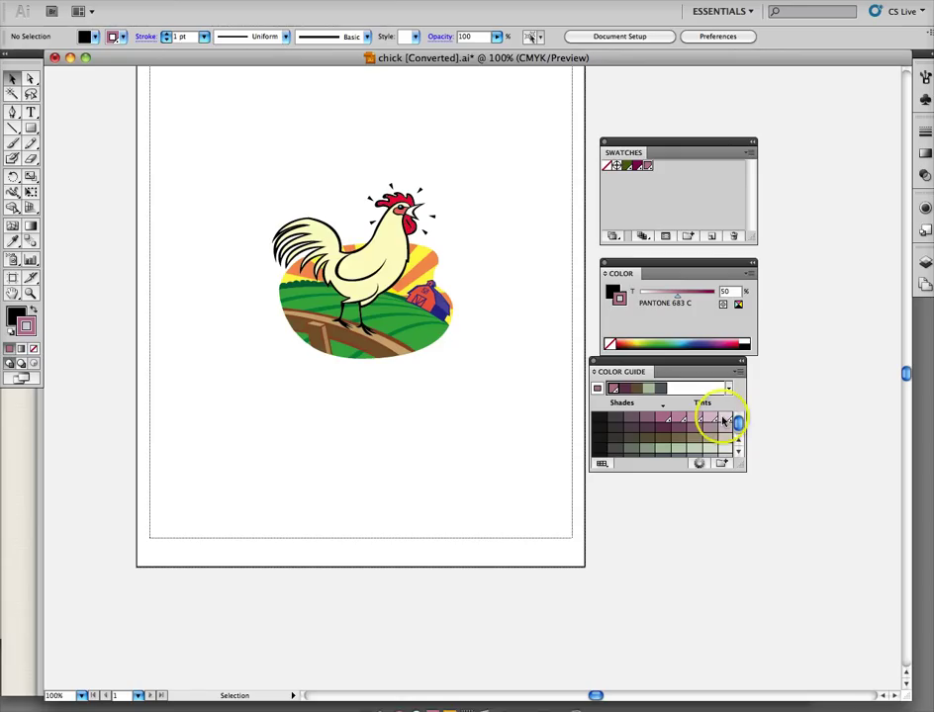
left_click(664, 417)
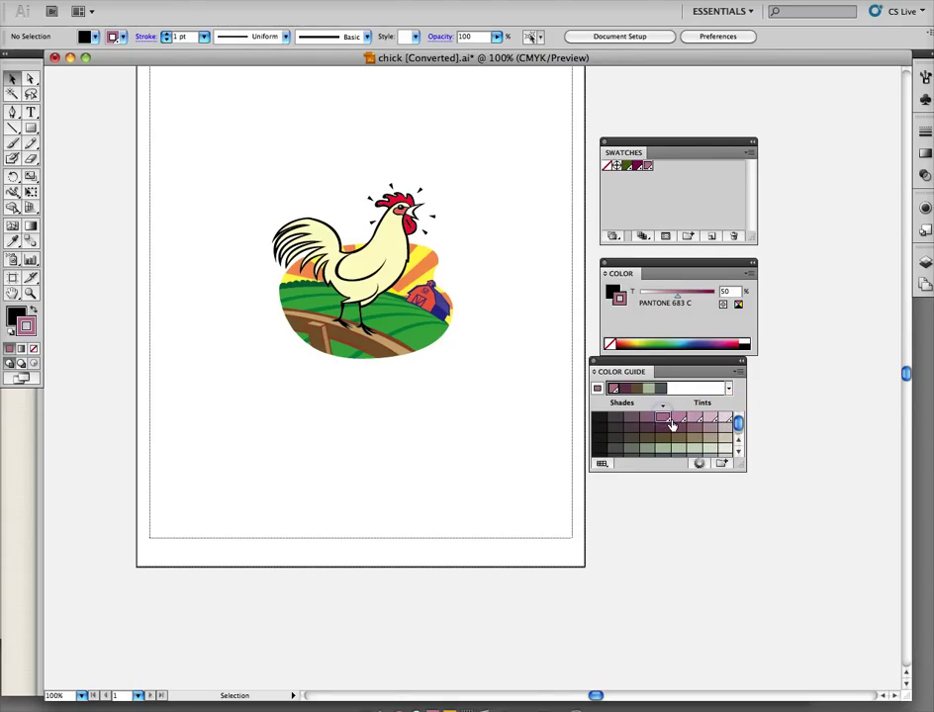
left_click_drag(646, 427, 703, 172)
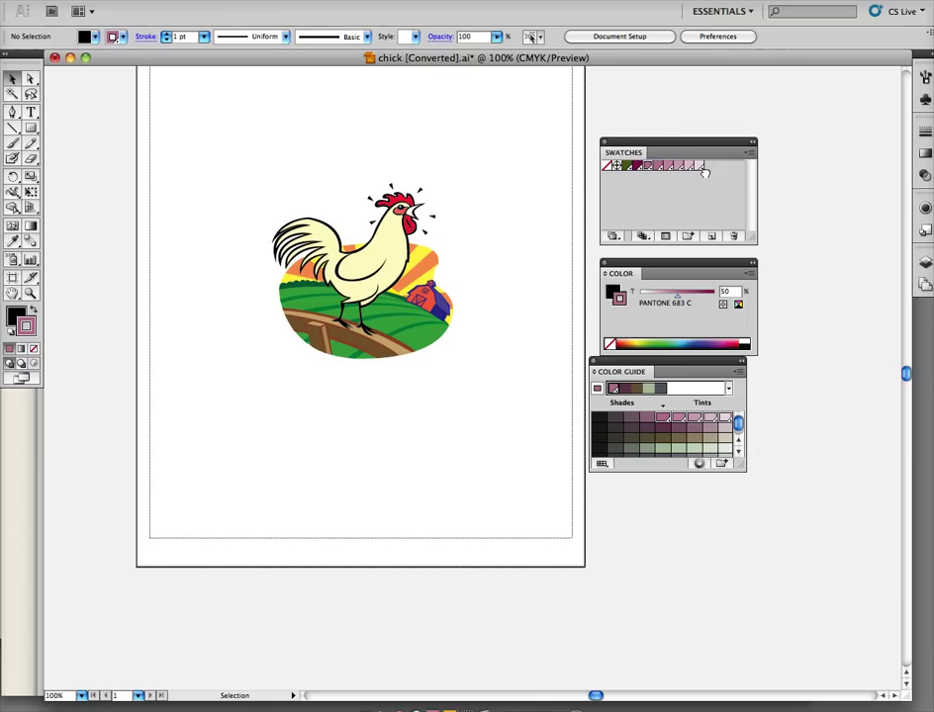
- Base the Color Guide on PANTONE 378 C and add its four lighter tints to the swatches
left_click(626, 166)
left_click_drag(672, 384, 664, 422)
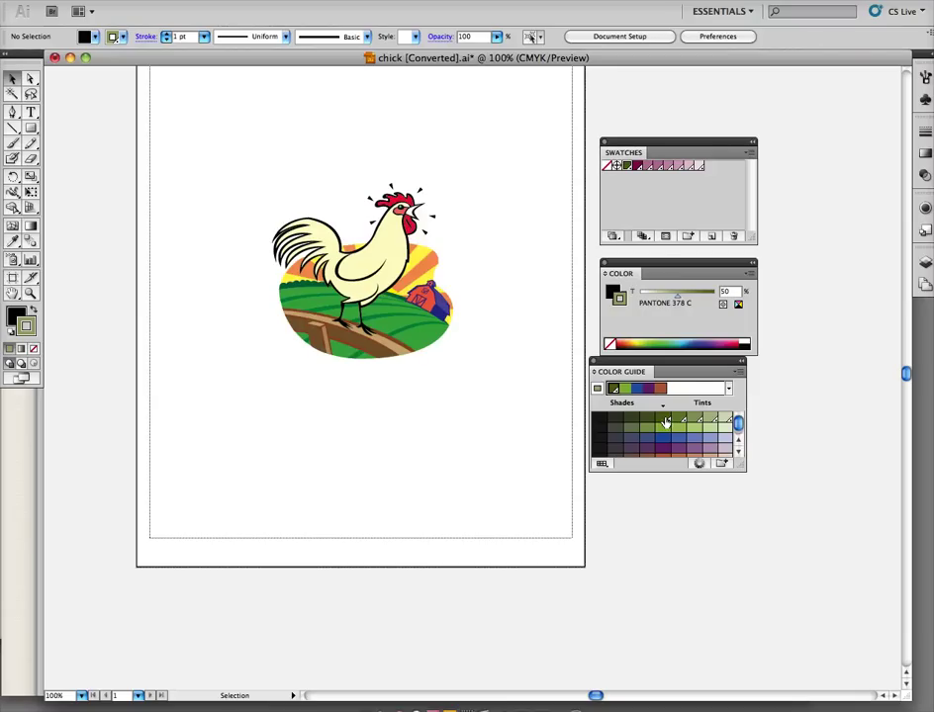
left_click(665, 422)
left_click(663, 422)
left_click(660, 422)
left_click(679, 422)
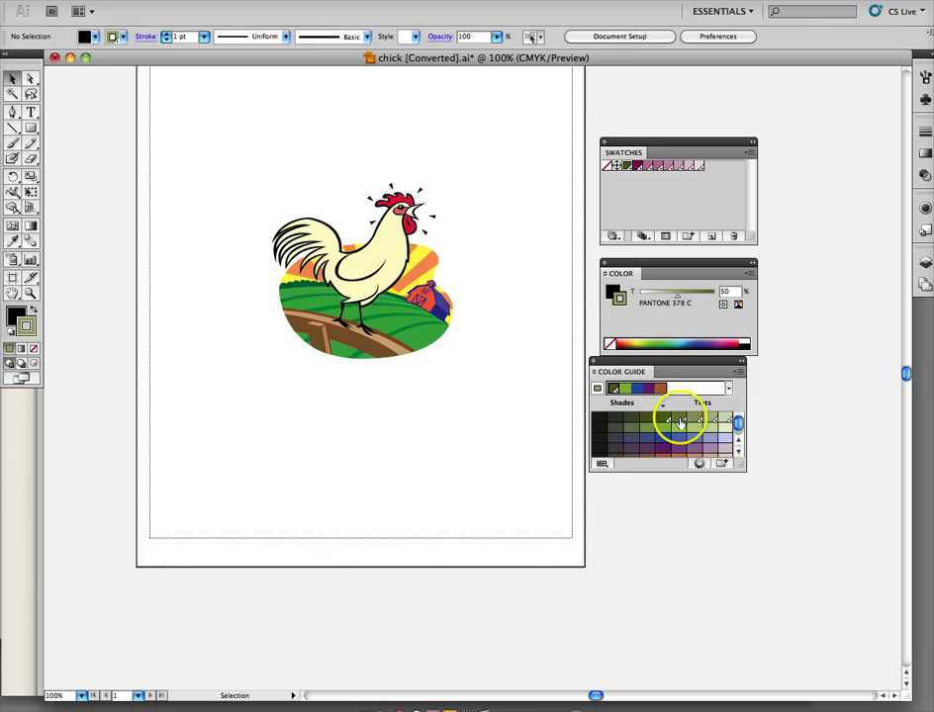
left_click(679, 423)
left_click(727, 422)
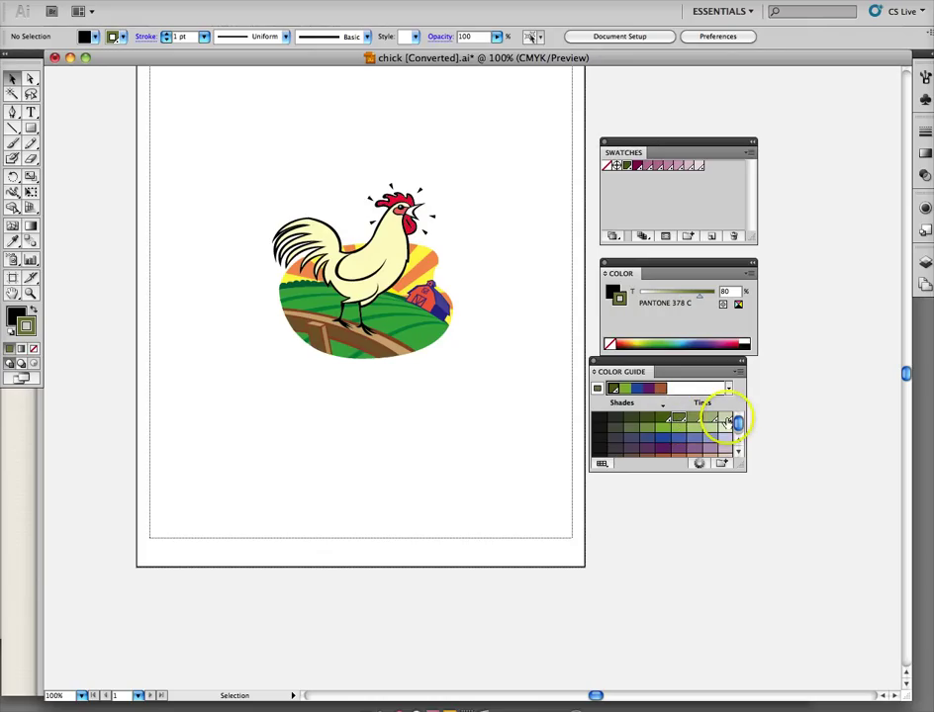
left_click(667, 417, "shift")
left_click_drag(714, 420, 646, 175)
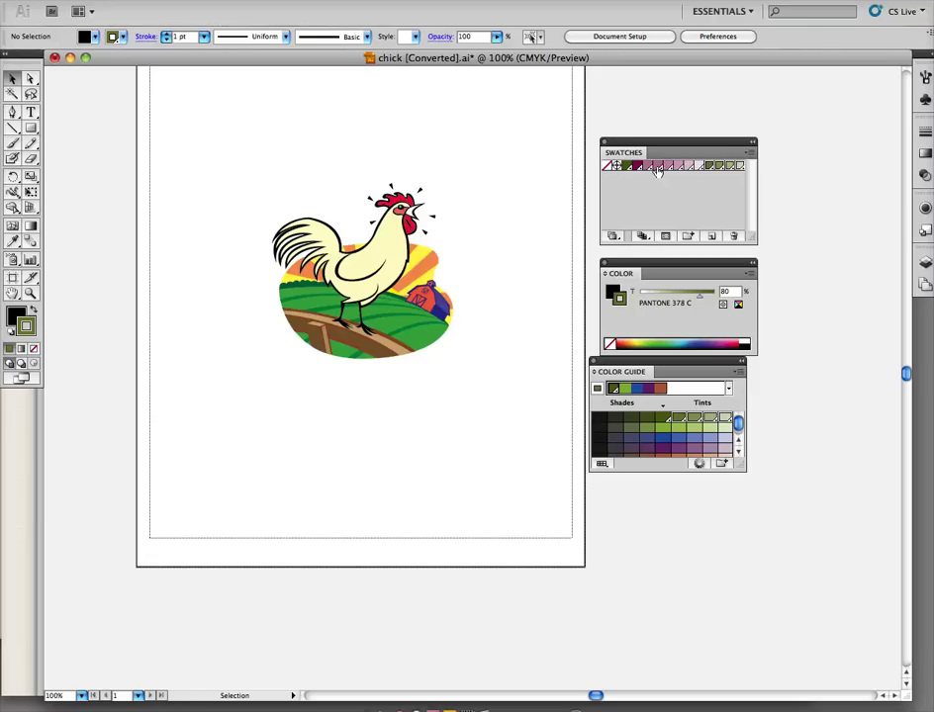
- Delete the extra PANTONE 683 C tint swatch and close the Color Guide
left_click_drag(657, 168, 734, 234)
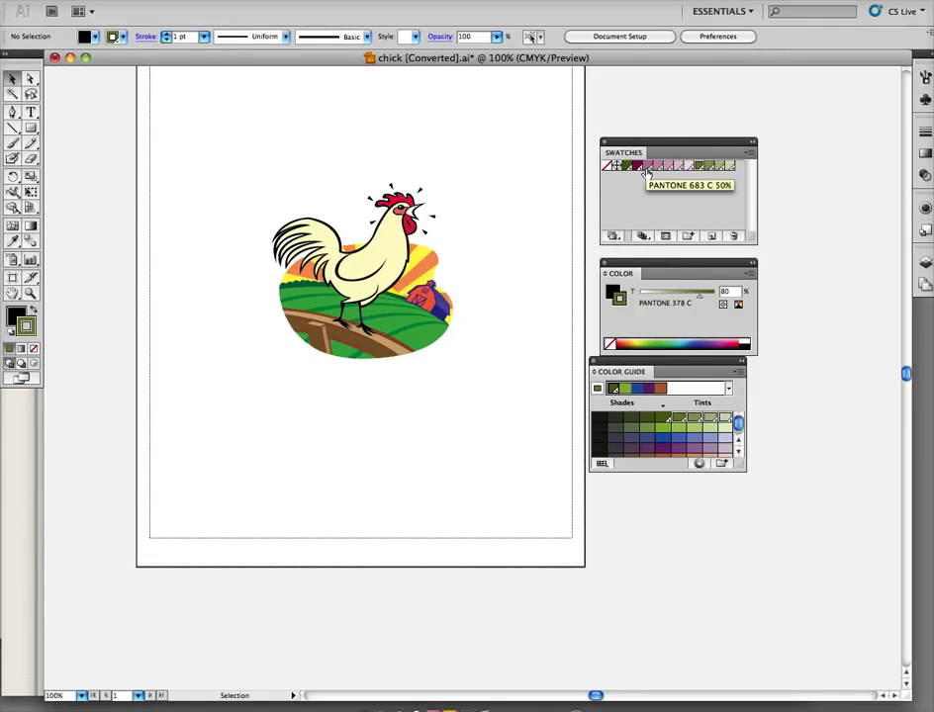
left_click_drag(645, 172, 719, 174)
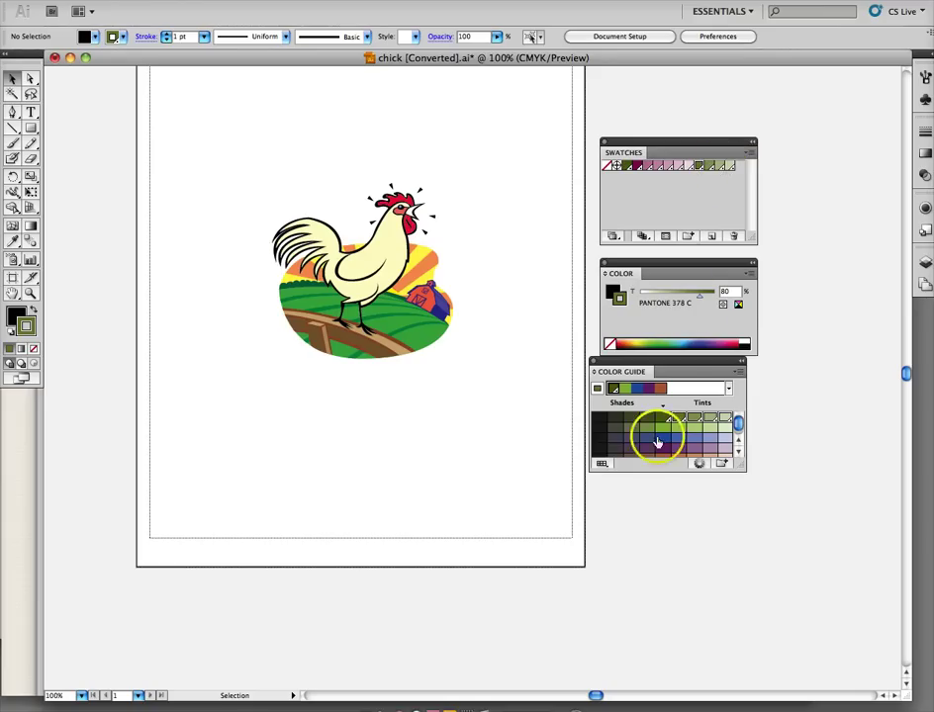
left_click(592, 364)
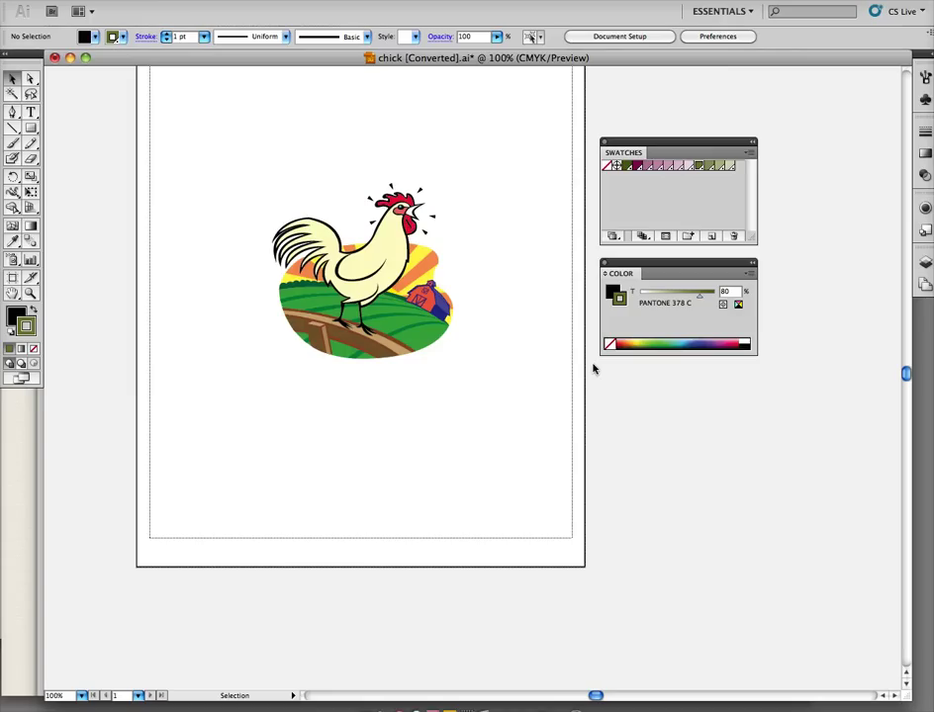
- Enlarge the view of the rooster artwork and move the Swatches and Color panels clear of it
left_click(27, 291)
left_click_drag(252, 173, 493, 401)
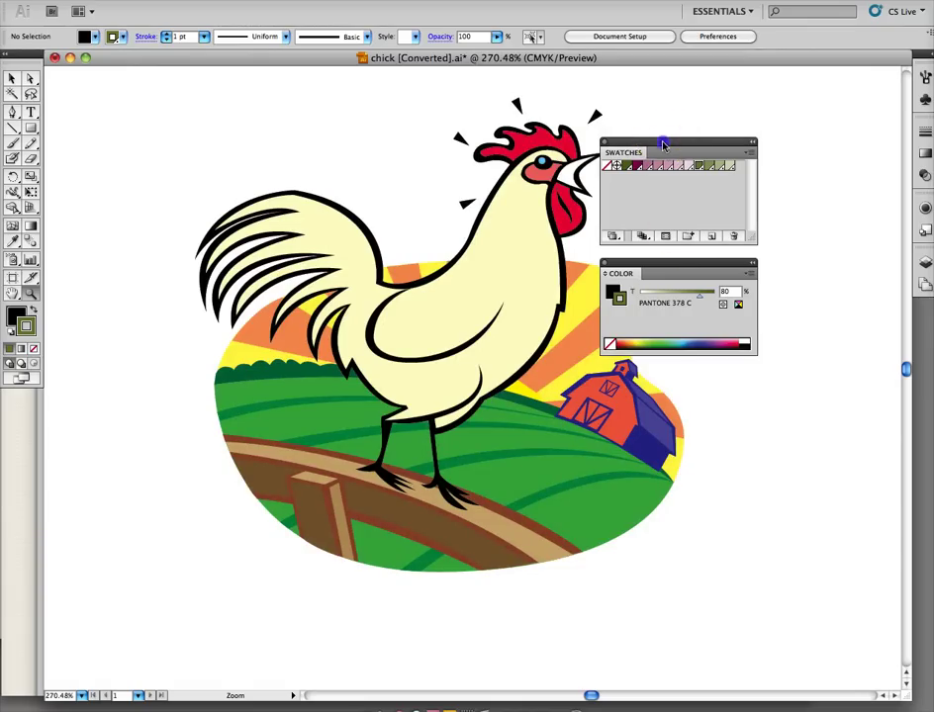
left_click_drag(663, 142, 790, 89)
left_click_drag(677, 261, 815, 207)
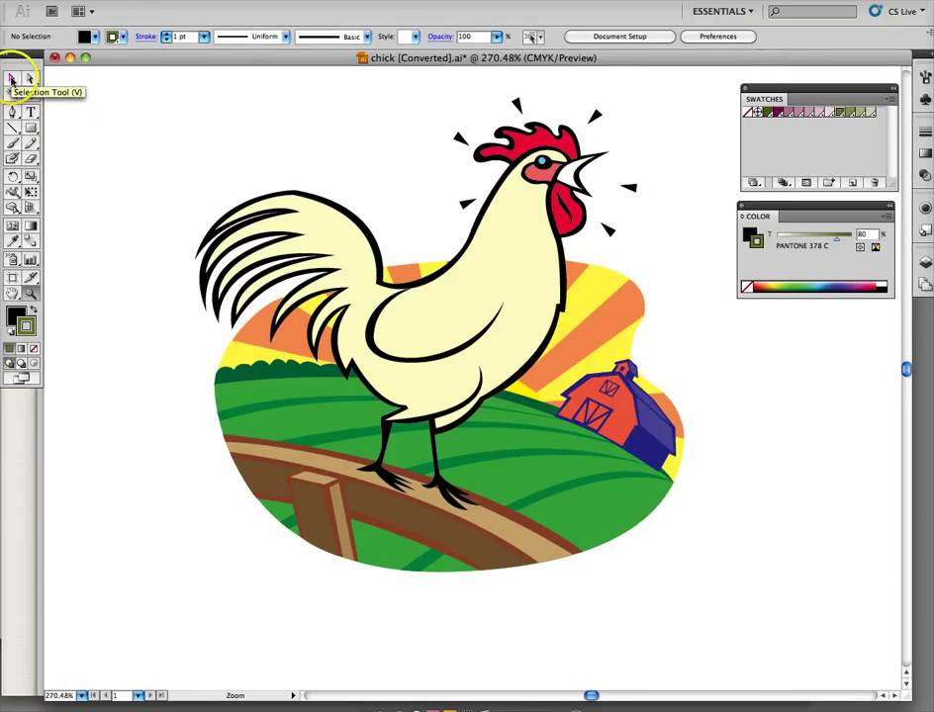
- Select the rooster's cream body shape and apply PANTONE 683 C at 100% to its stroke
left_click(12, 78)
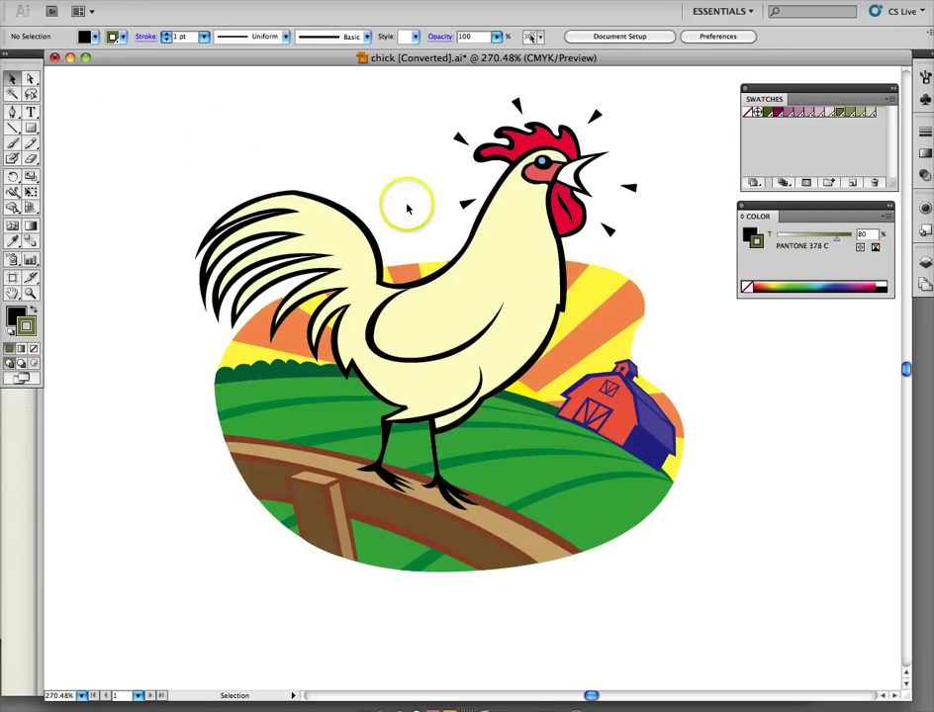
left_click(503, 263)
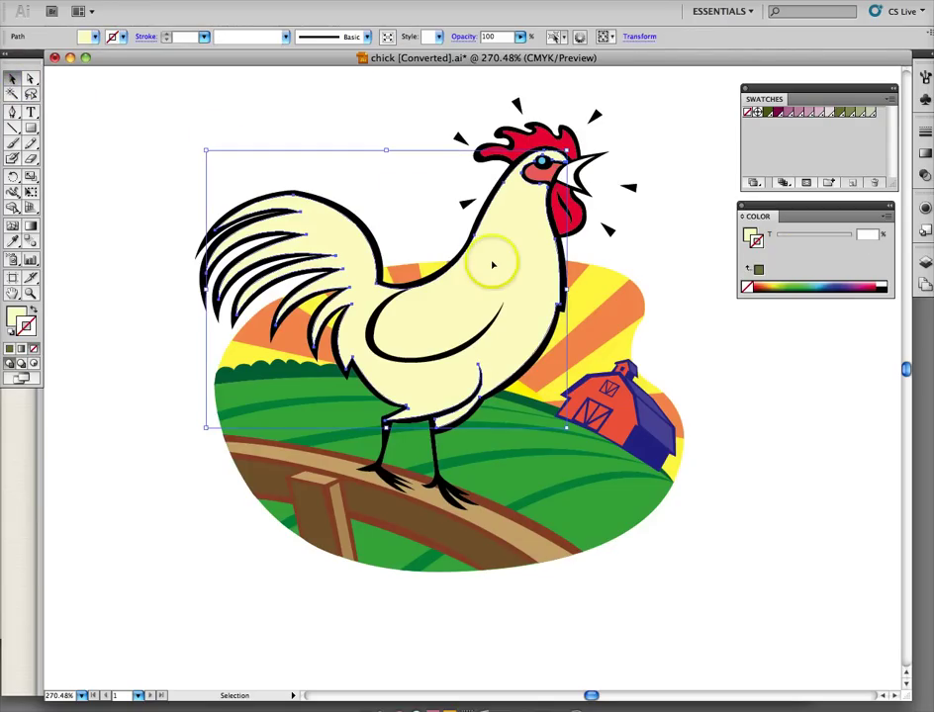
left_click(777, 115)
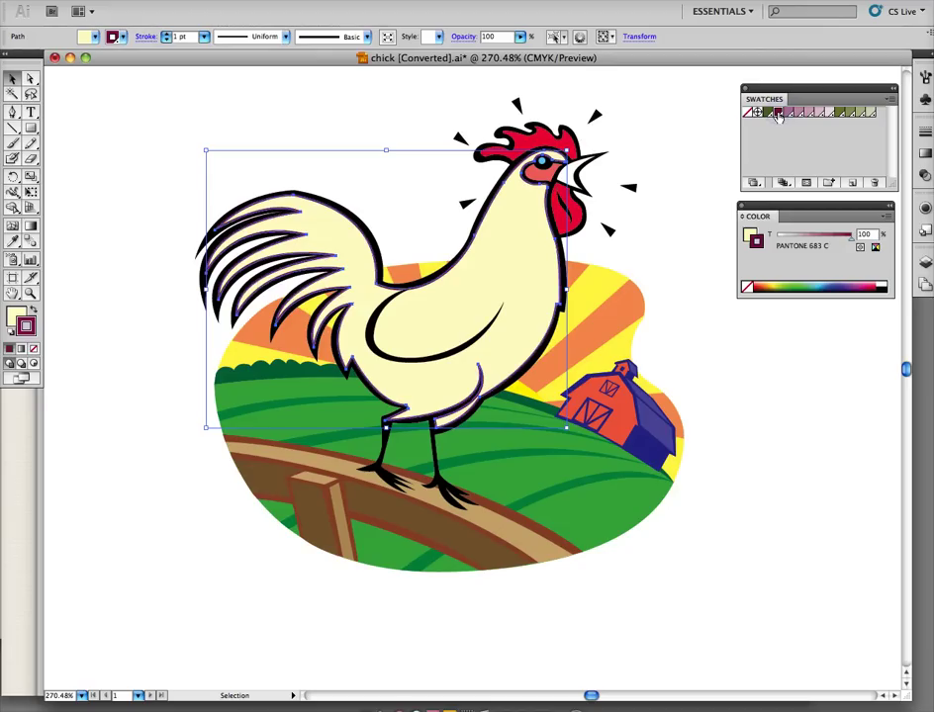
- Remove the stroke from the rooster's body shape and fill the shape with PANTONE 683 C at 100%
left_click(34, 348)
left_click(16, 315)
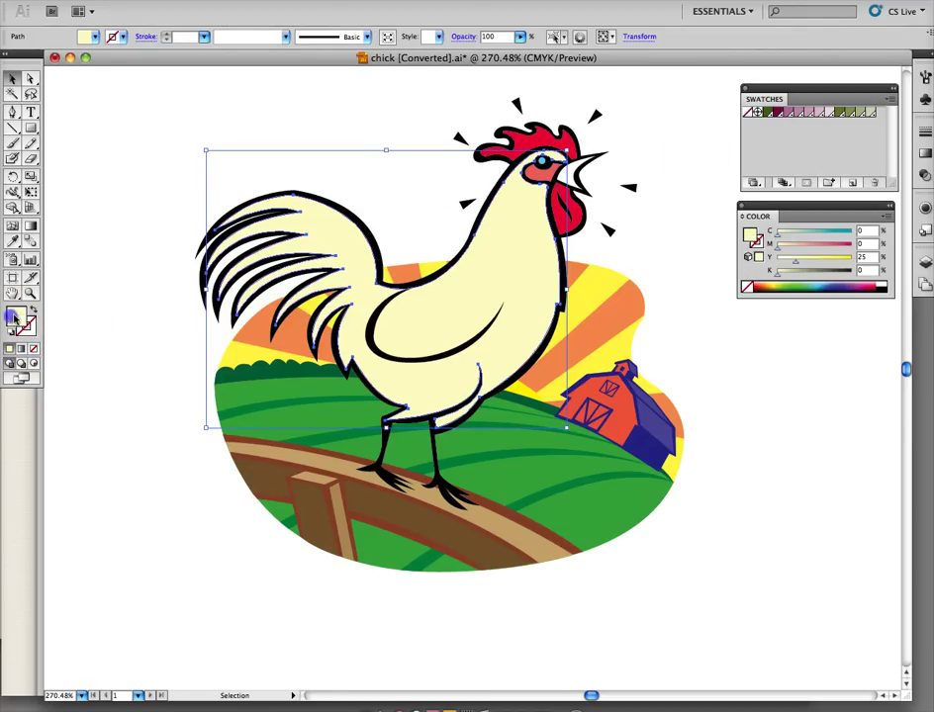
left_click(777, 113)
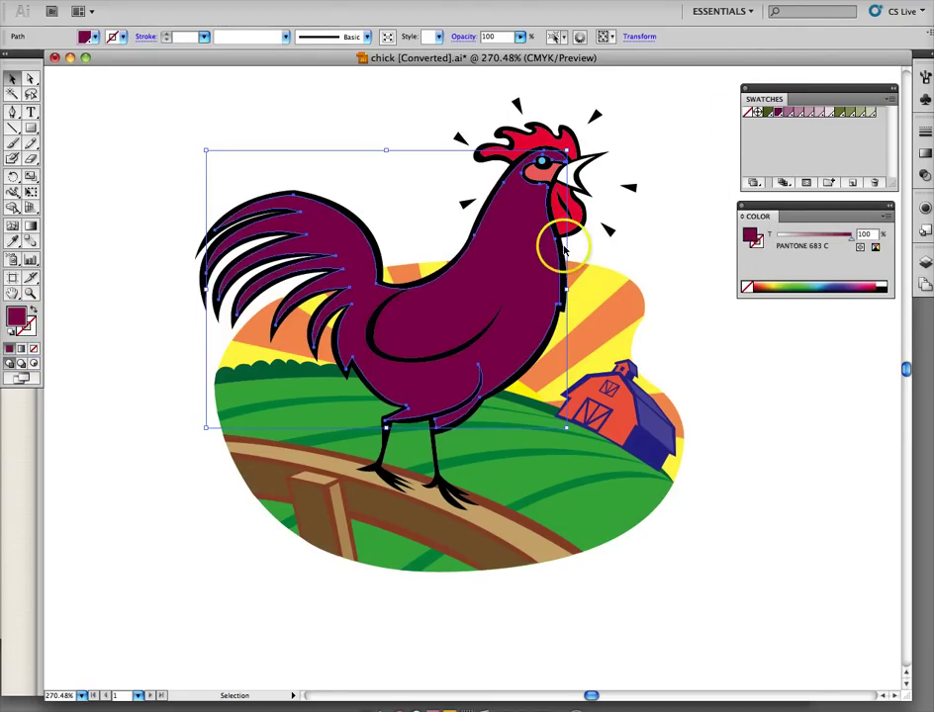
- Move the body shape off the rooster and fill the black silhouette beneath it with PANTONE 378 C at 100%
left_click_drag(494, 257, 826, 469)
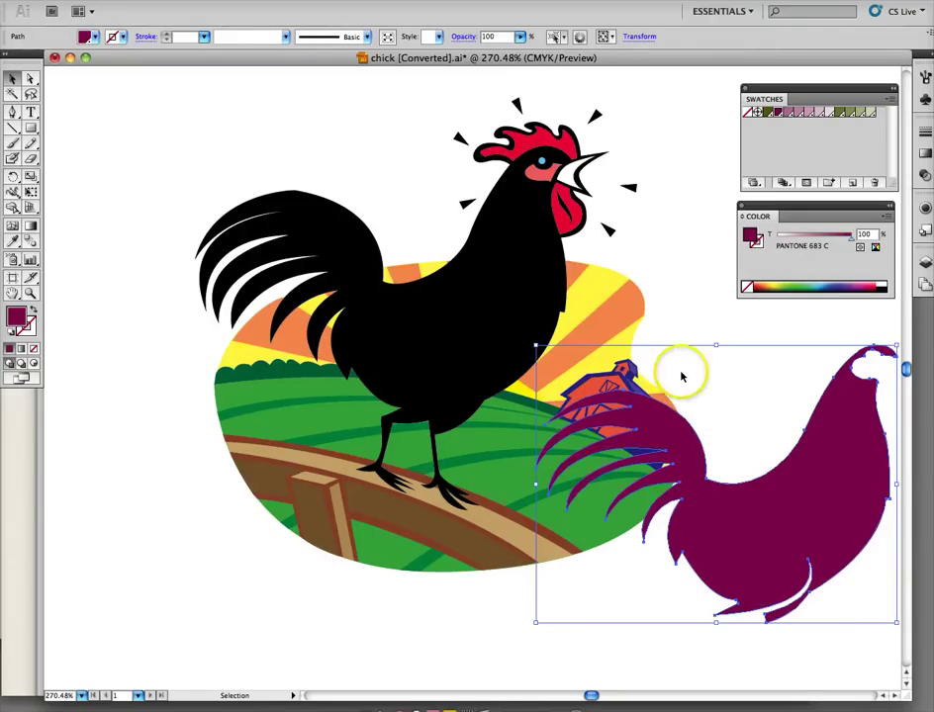
left_click(512, 226)
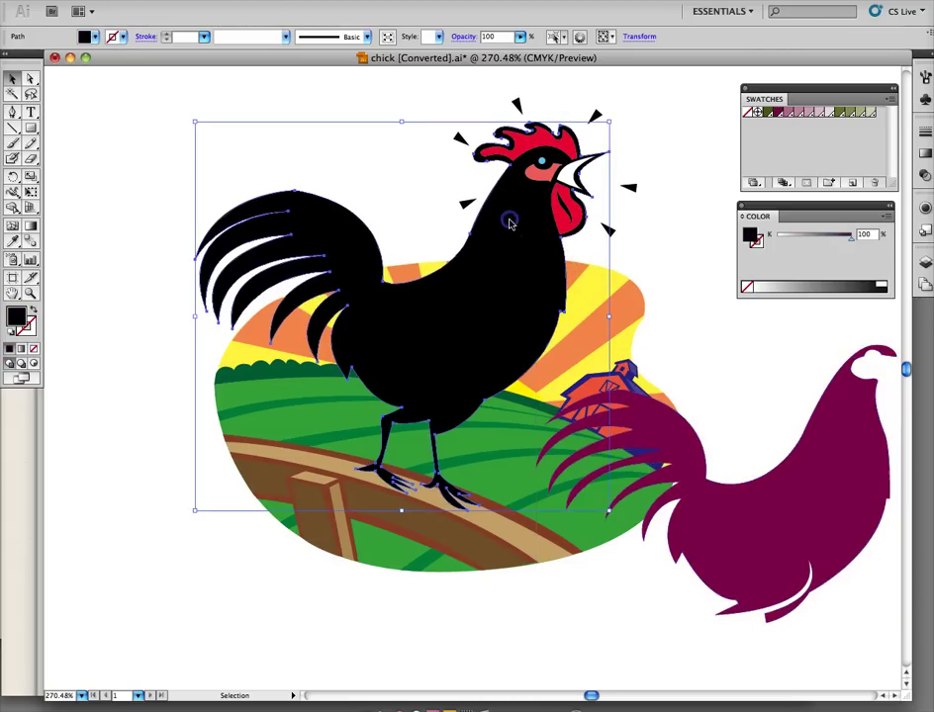
left_click(766, 111)
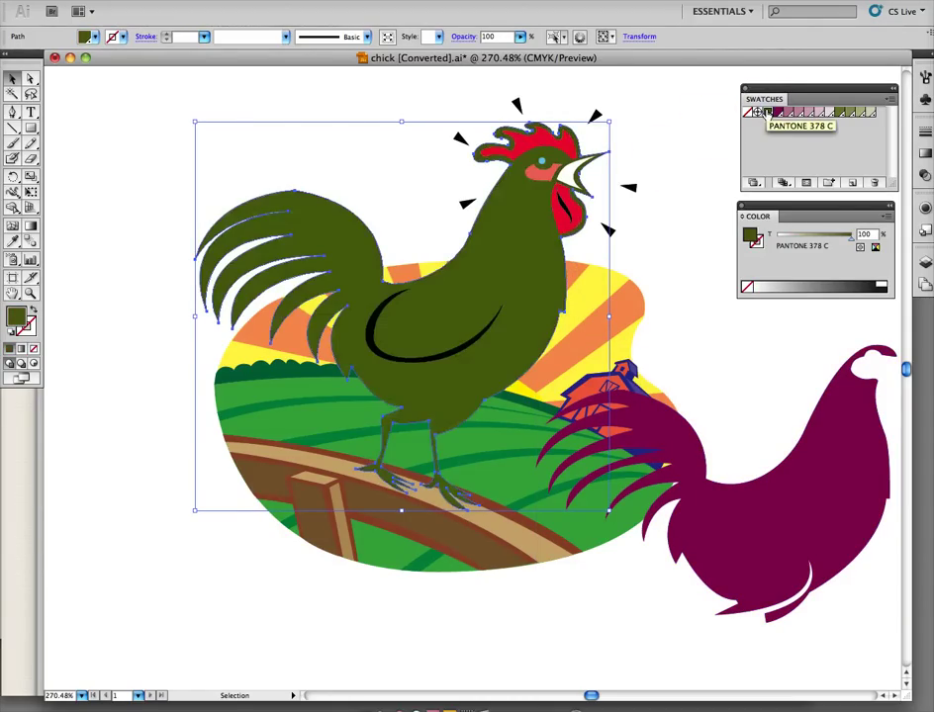
- Fill the curved black wing line with white and move the body shape back into place over the silhouette
left_click(466, 346)
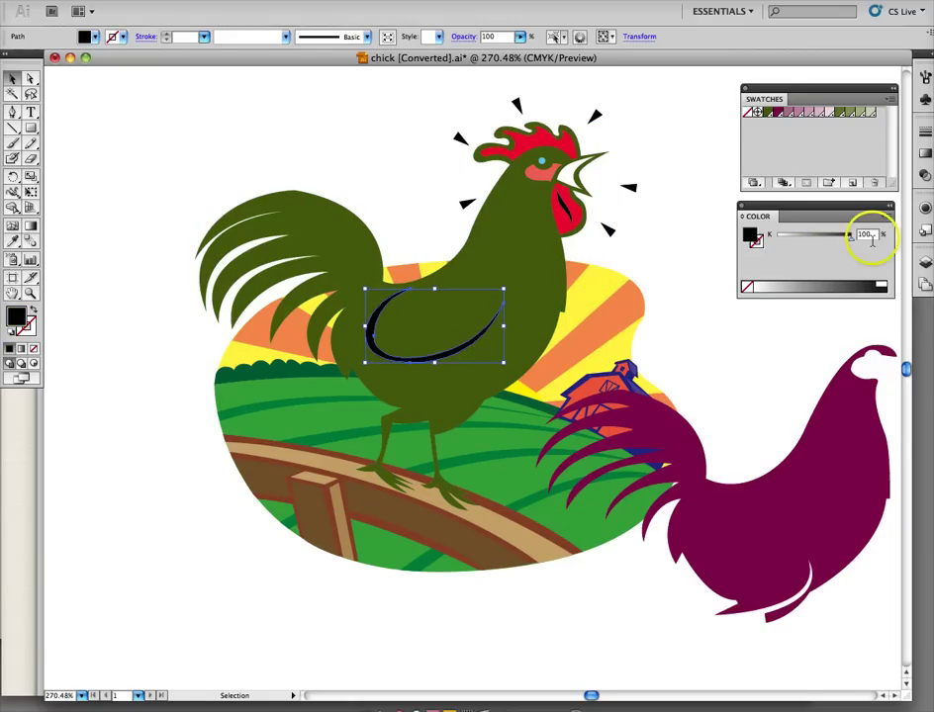
left_click(883, 281)
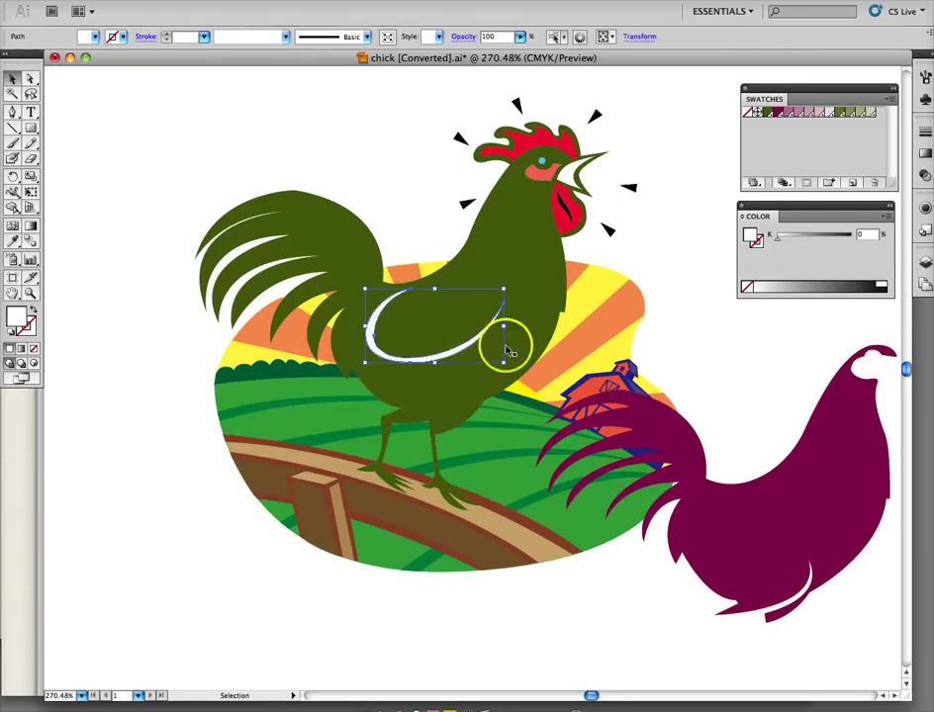
left_click_drag(791, 527, 474, 336)
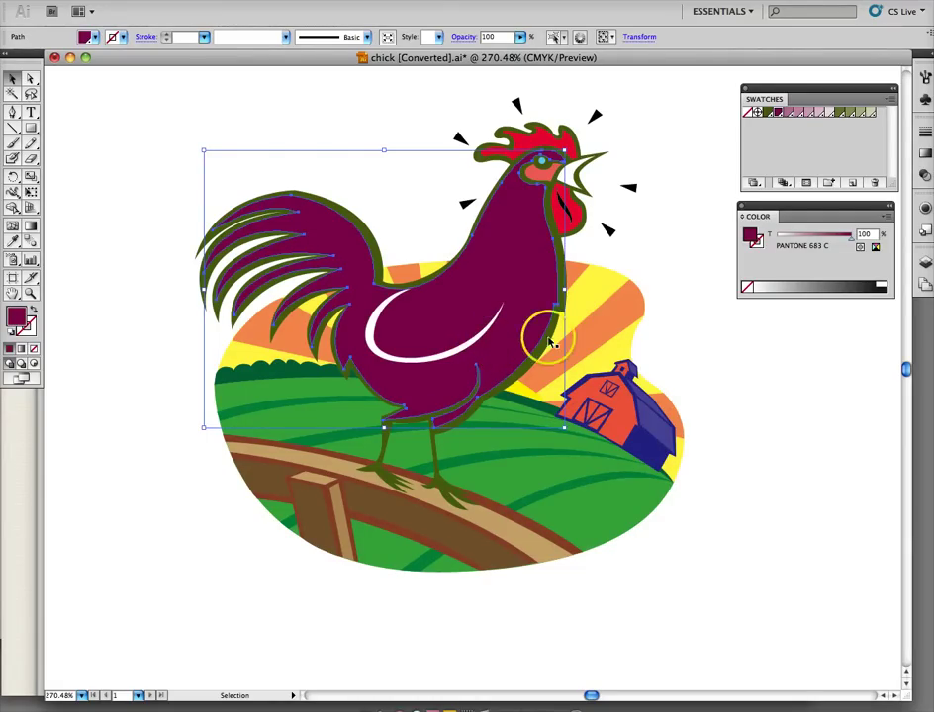
- Try filling the yellow sky with PANTONE 378 C at 40% and one orange sun ray with PANTONE 683 C at 30%
left_click(606, 280)
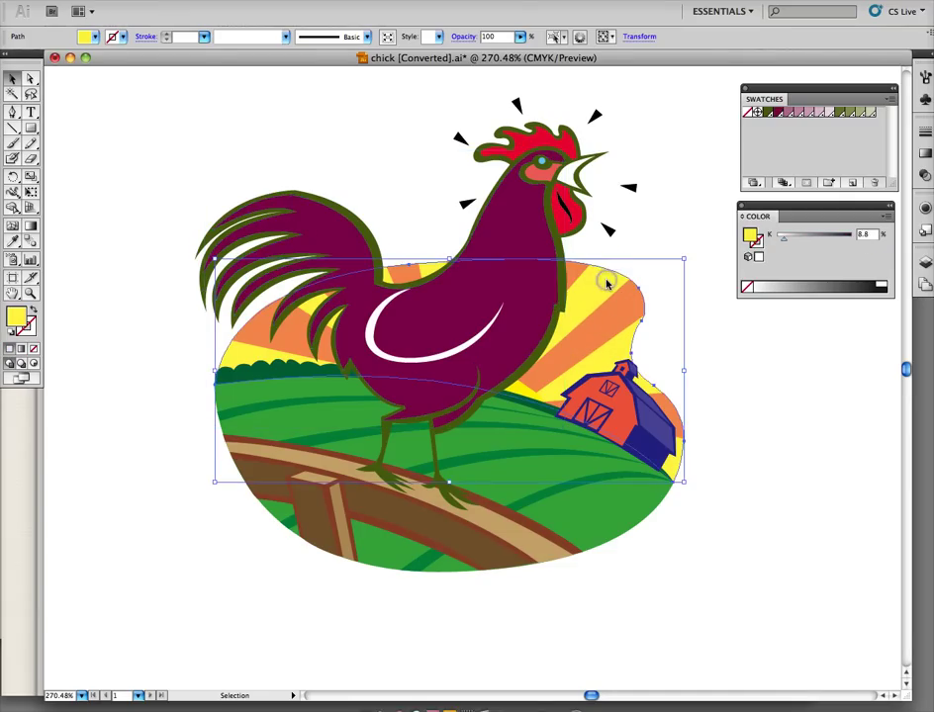
left_click(860, 113)
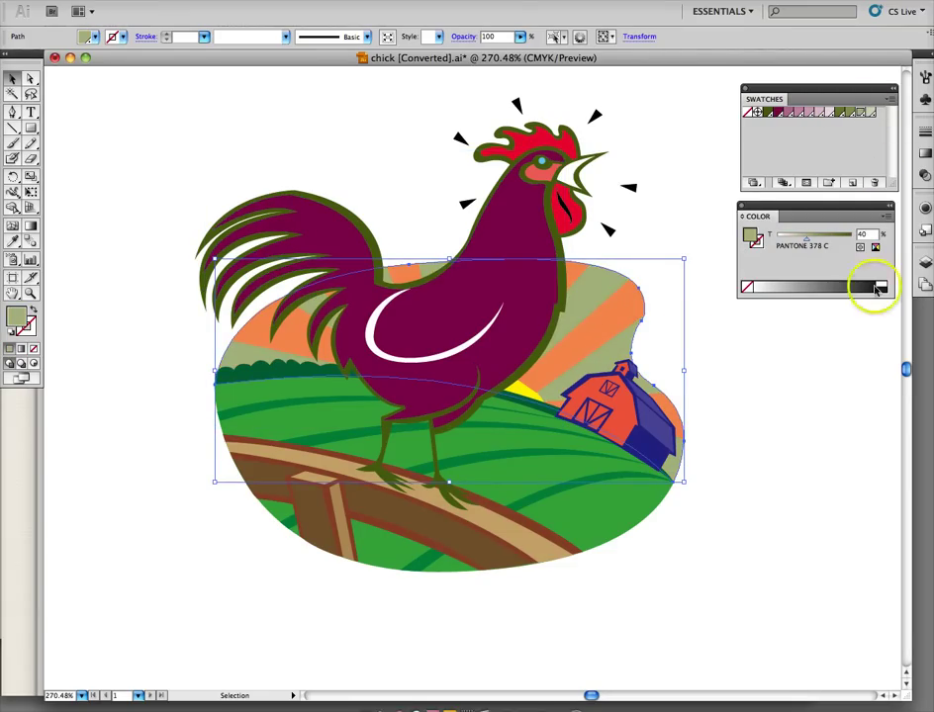
left_click(610, 315)
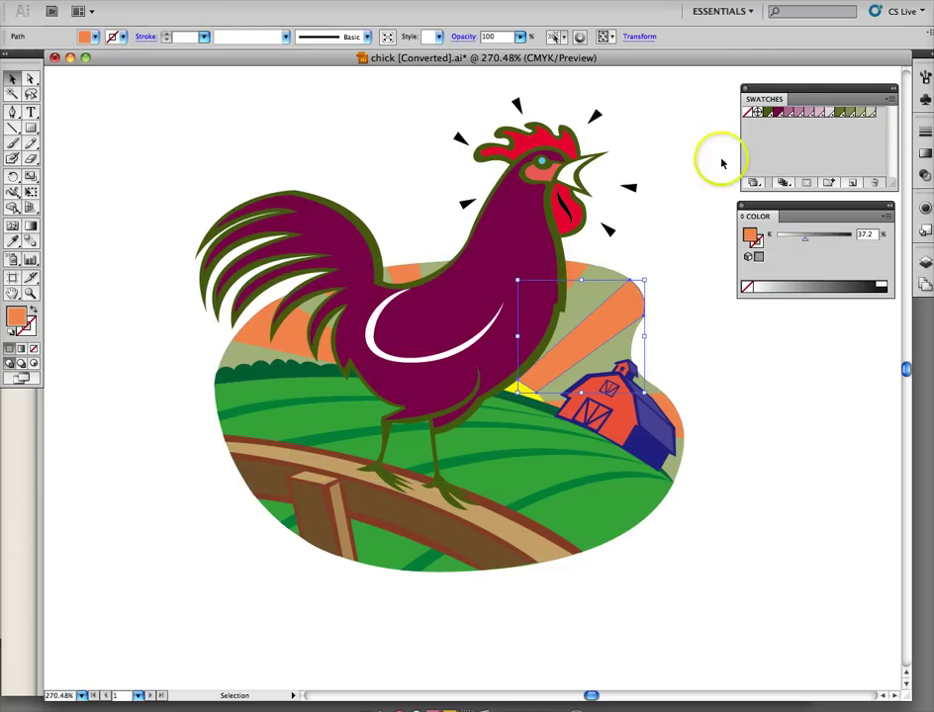
left_click(809, 115)
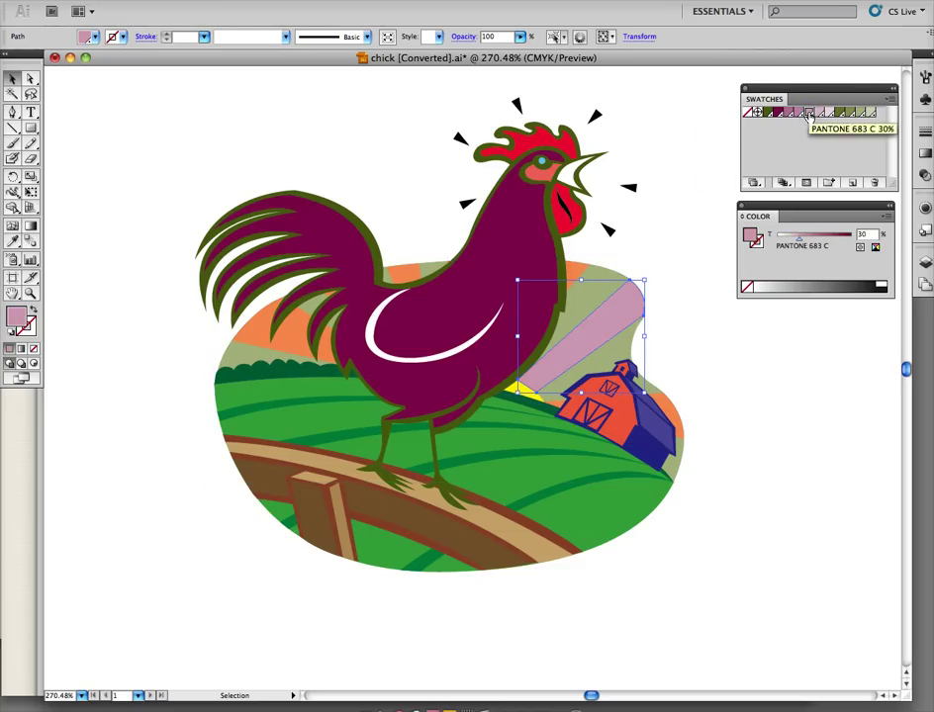
key("ctrl+z")
- Try to select the orange sun rays by adding them to the selection one at a time
left_click(571, 273, "shift")
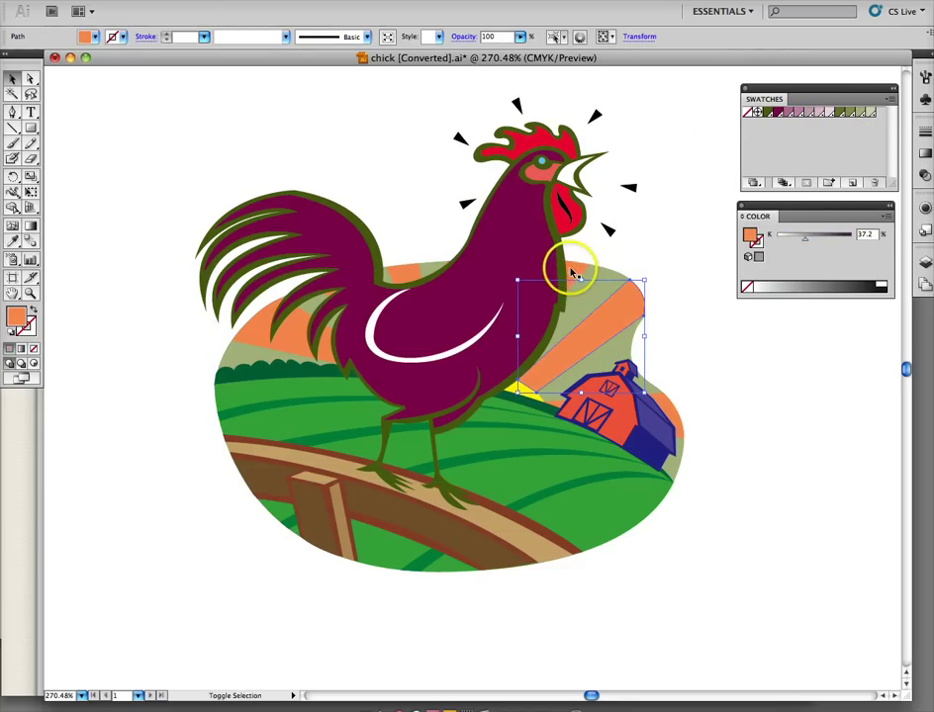
left_click(410, 276, "shift")
left_click(291, 333, "shift")
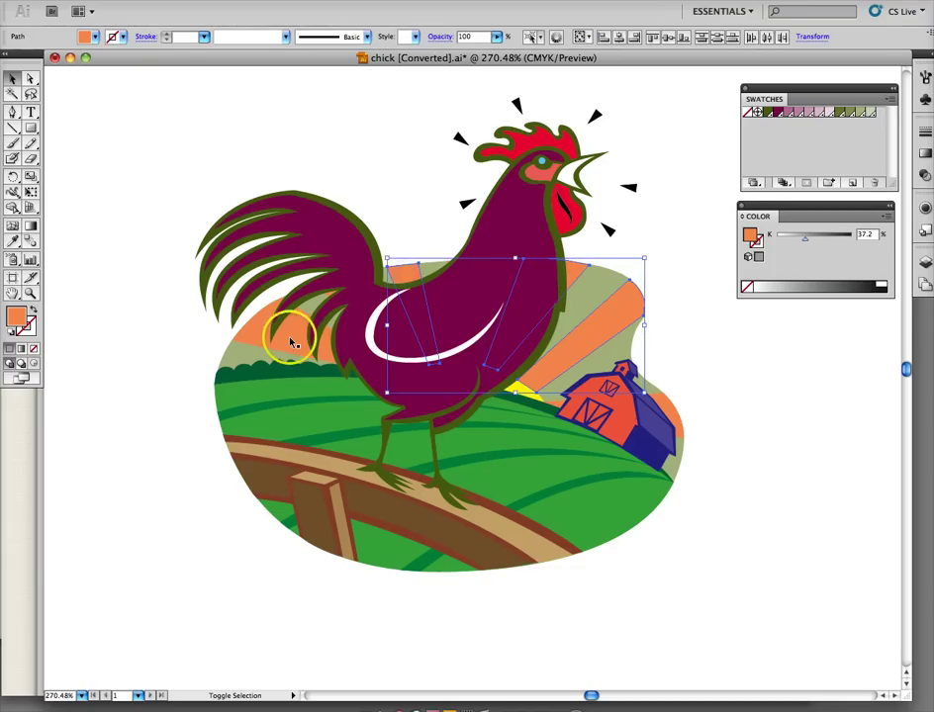
left_click(319, 294, "shift")
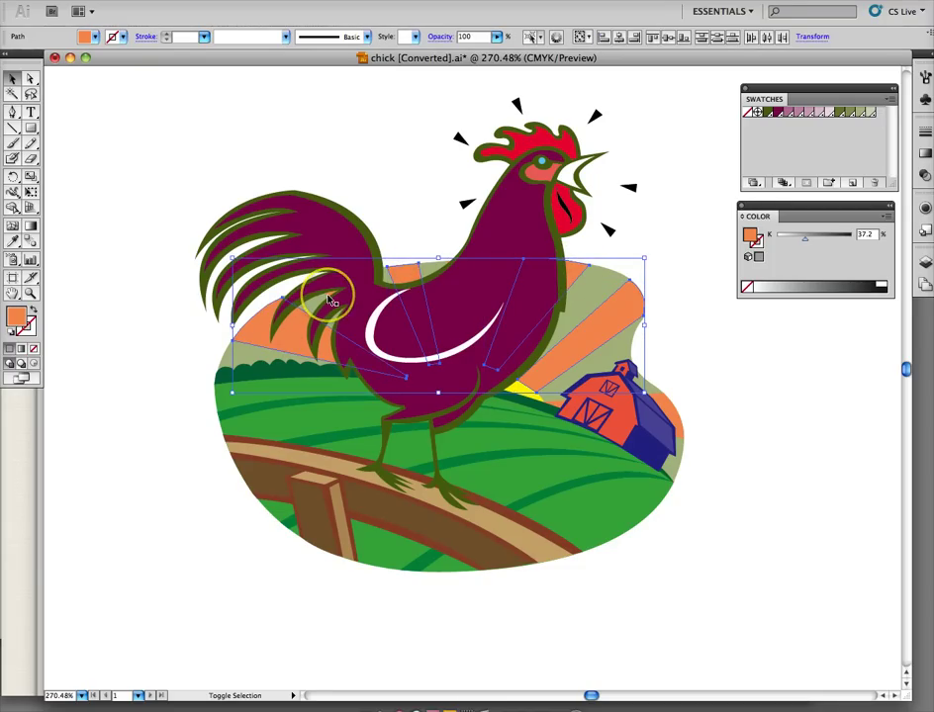
left_click(330, 301, "shift")
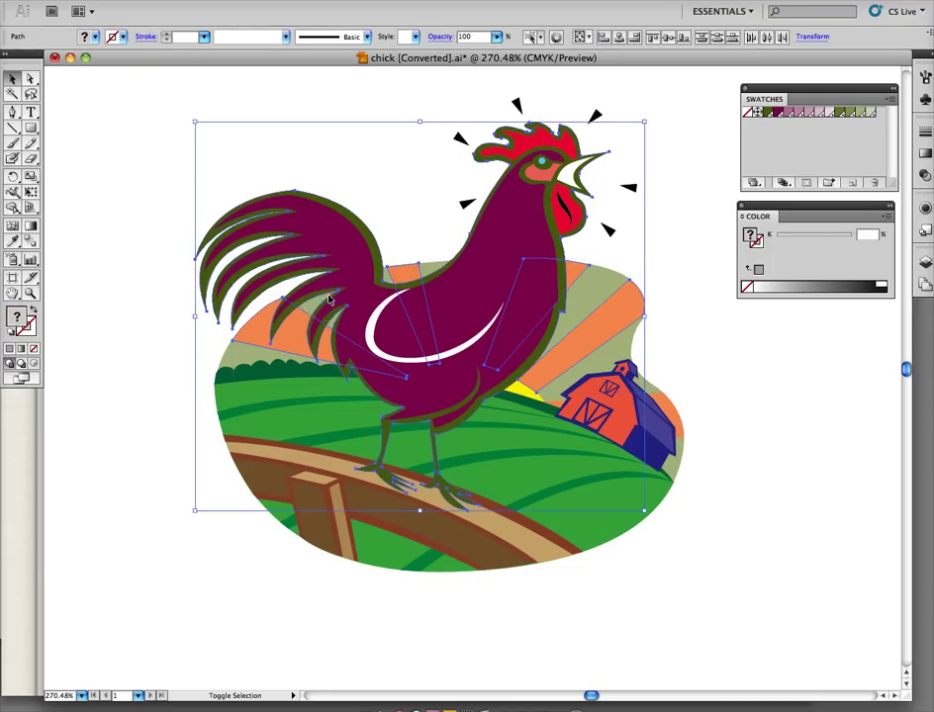
- Examine the tiny visible piece of orange ray along the rooster's back up close, and return to an enlarged view of the artwork
left_click(331, 219)
left_click(31, 293)
left_click_drag(461, 277, 461, 274)
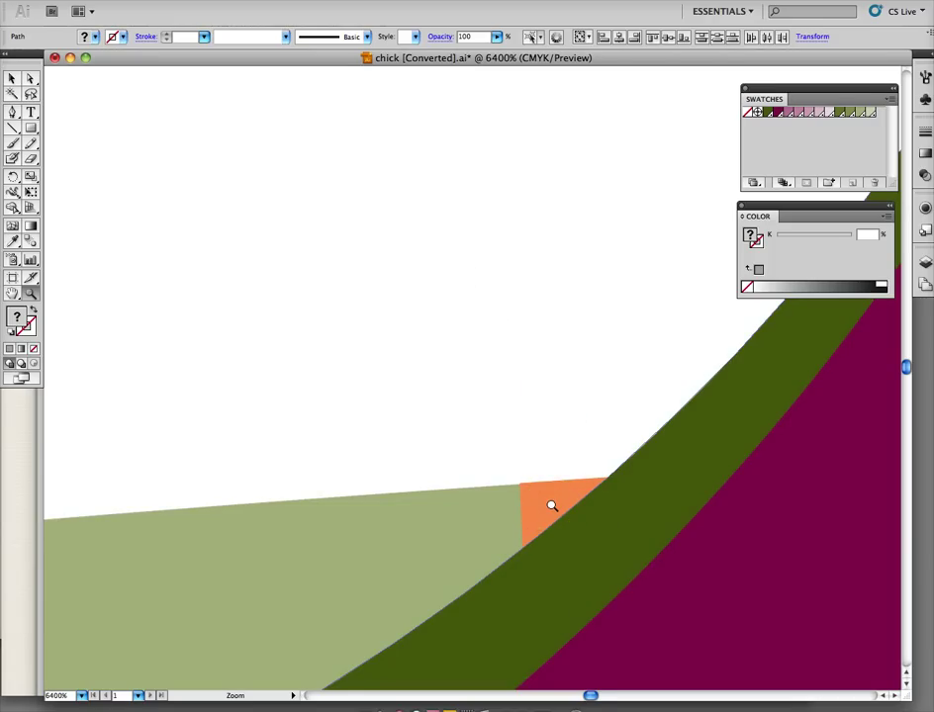
key("ctrl+0")
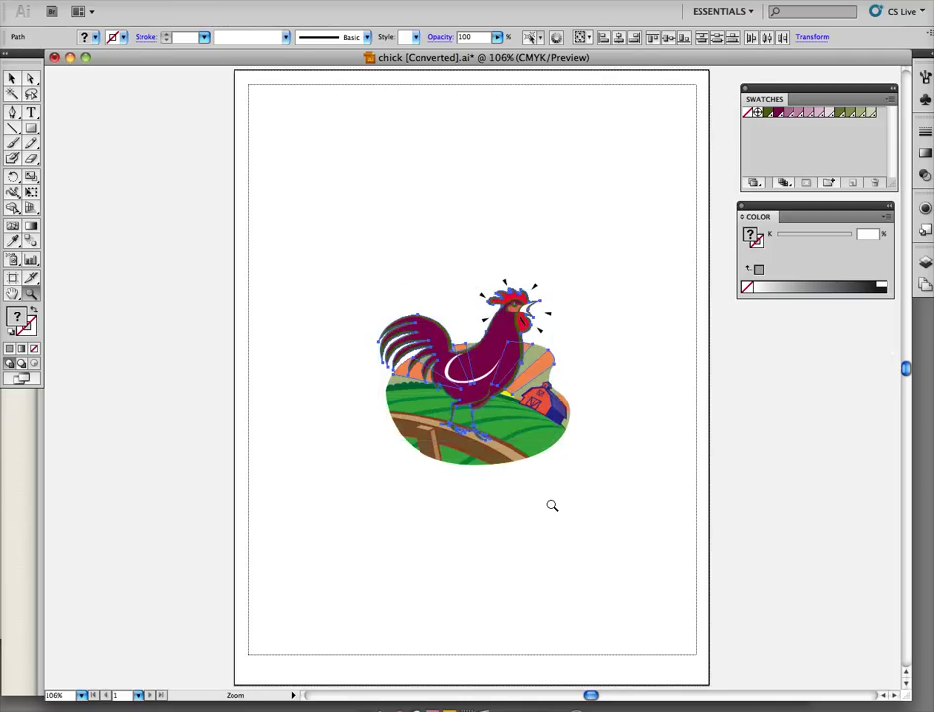
left_click_drag(369, 279, 590, 466)
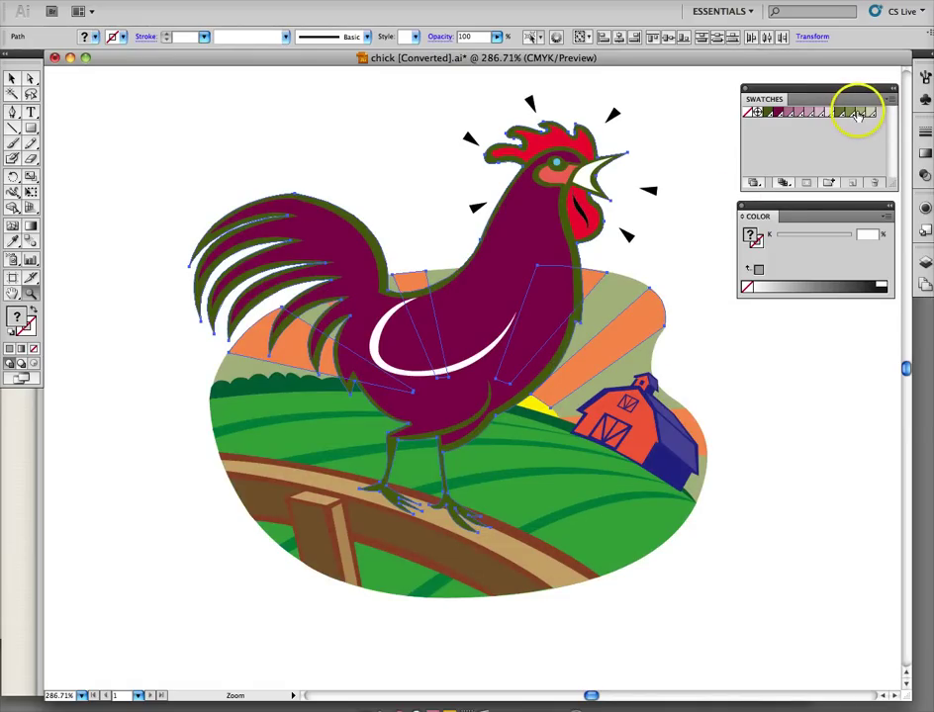
left_click(856, 146)
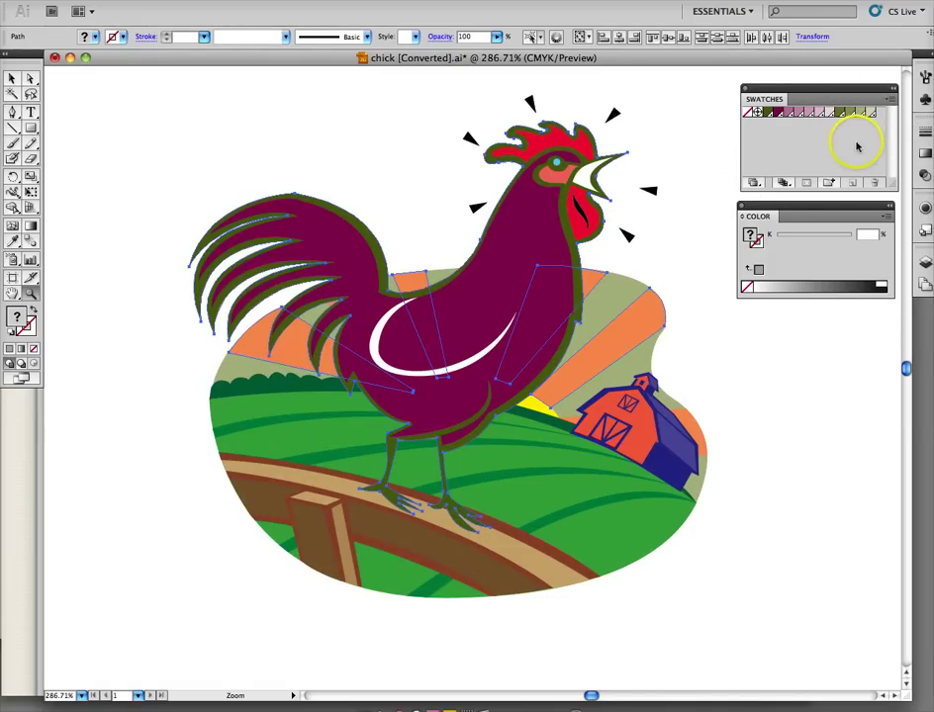
left_click(881, 287)
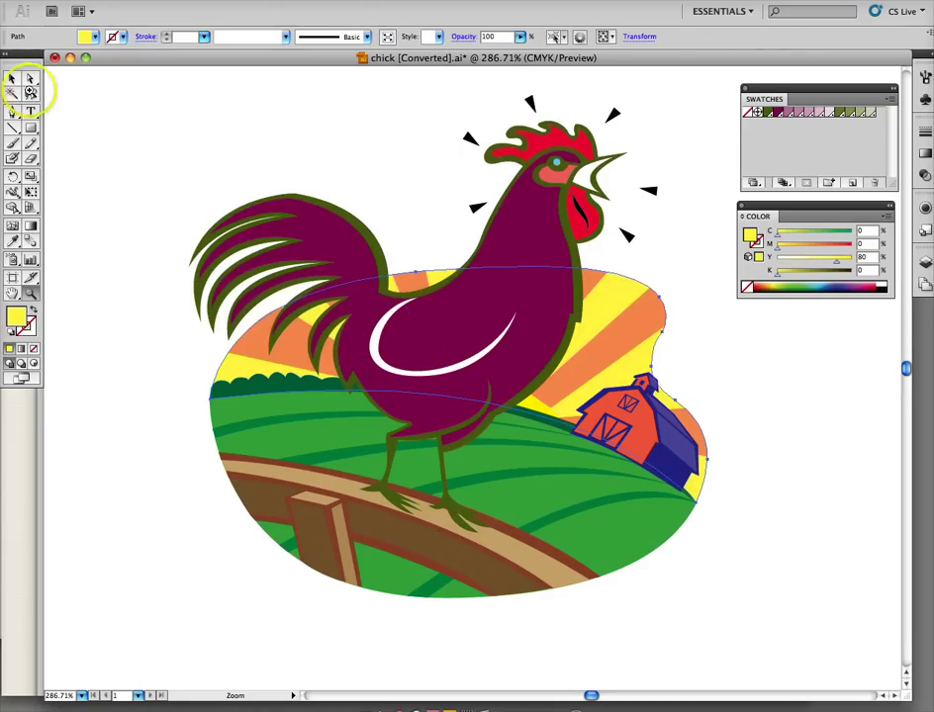
- Select one orange sun ray, extend the selection to all objects with the same fill color, and group them
left_click(29, 80)
left_click(286, 114)
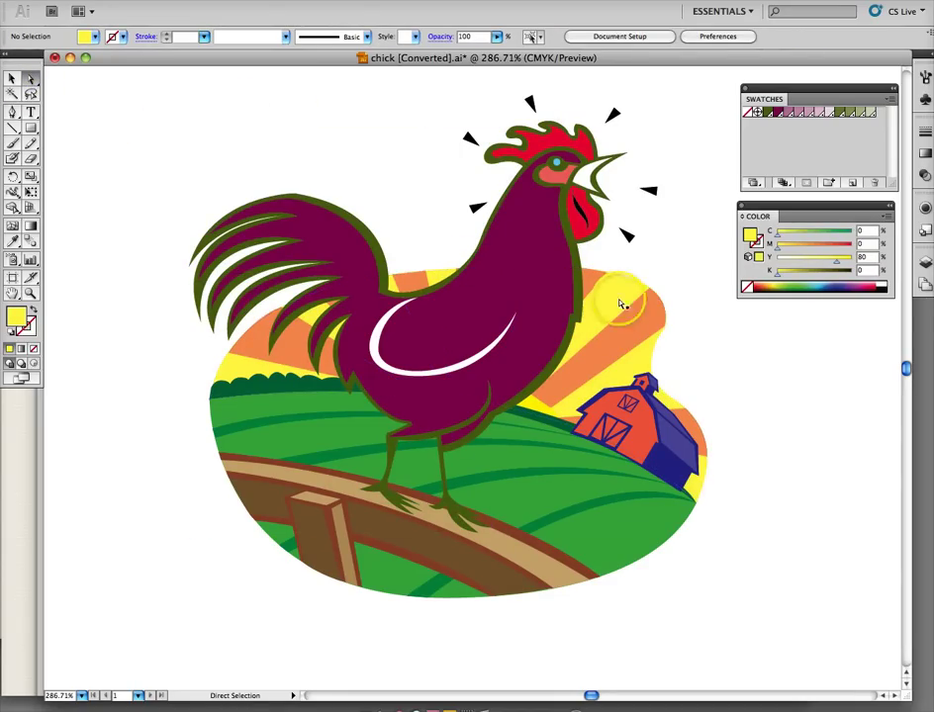
left_click(652, 322)
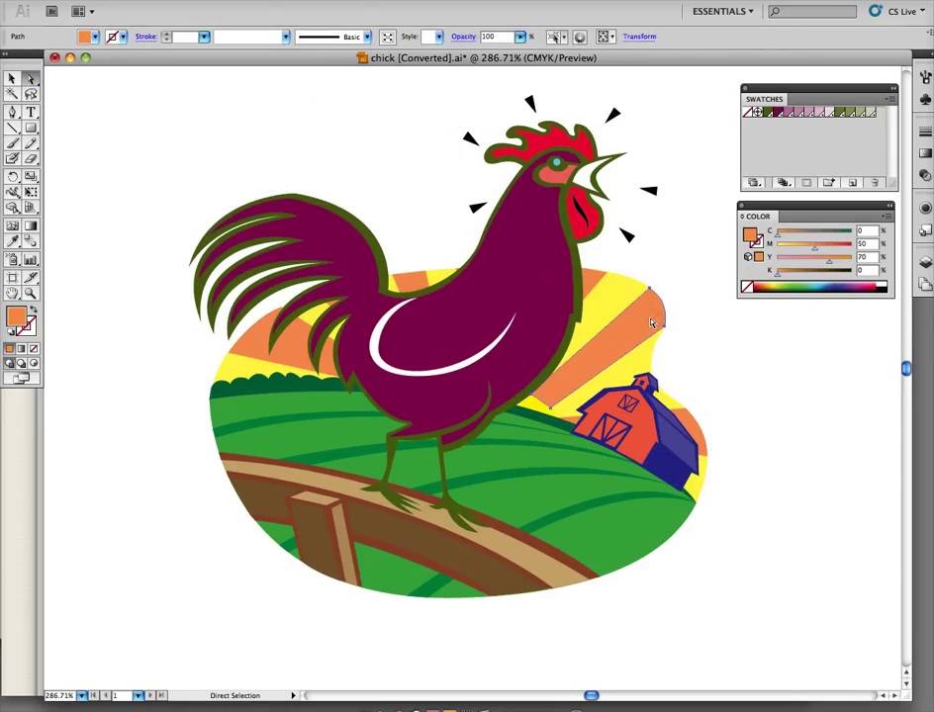
left_click(497, 182)
left_click(269, 0)
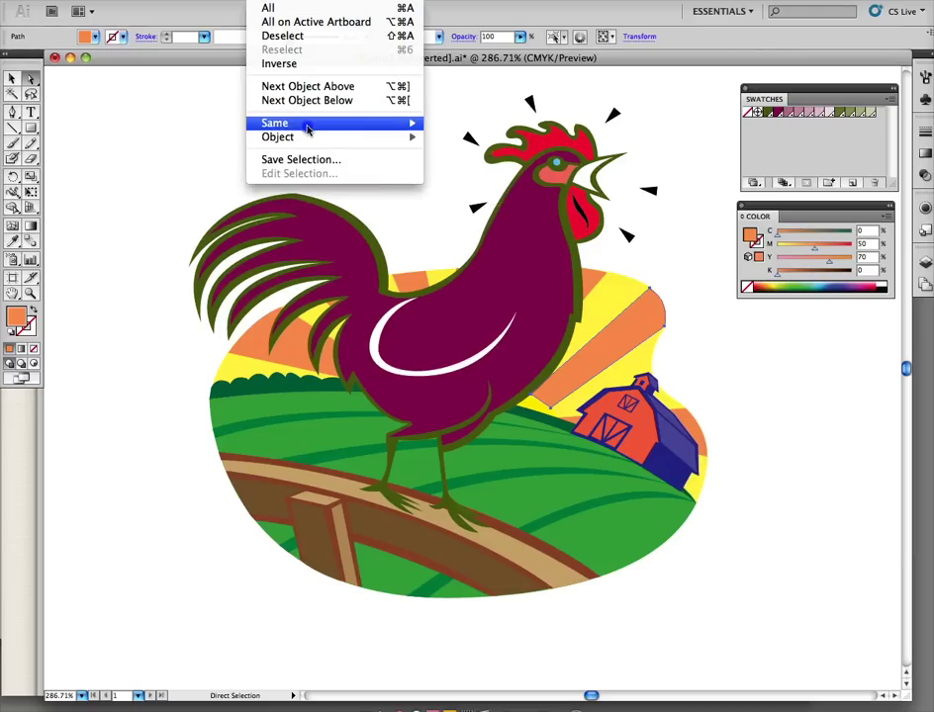
mouse_move(307, 127)
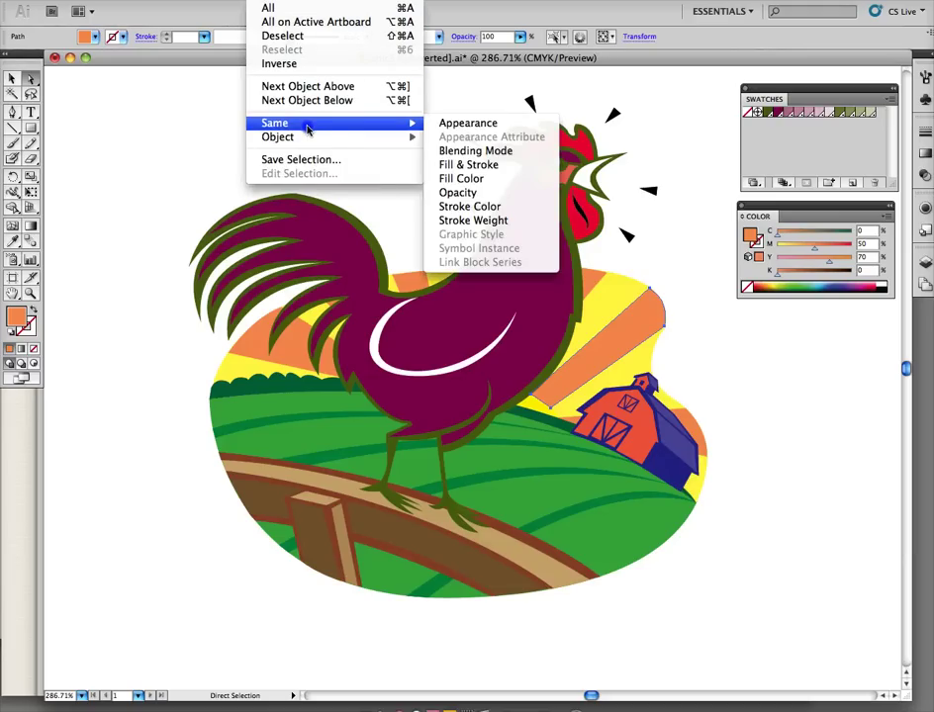
left_click(477, 182)
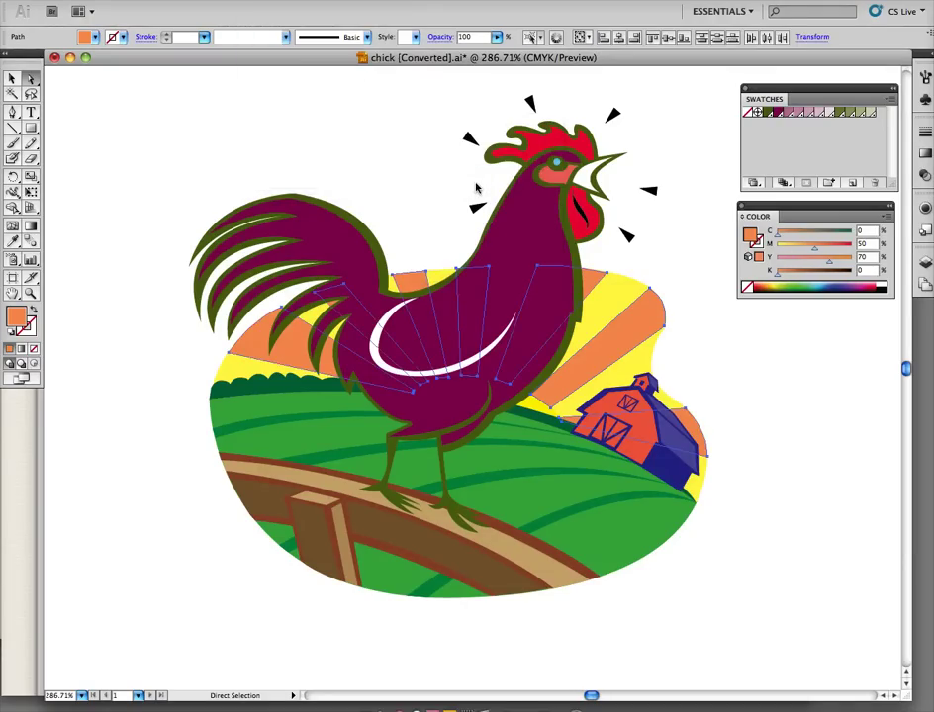
left_click(183, 0)
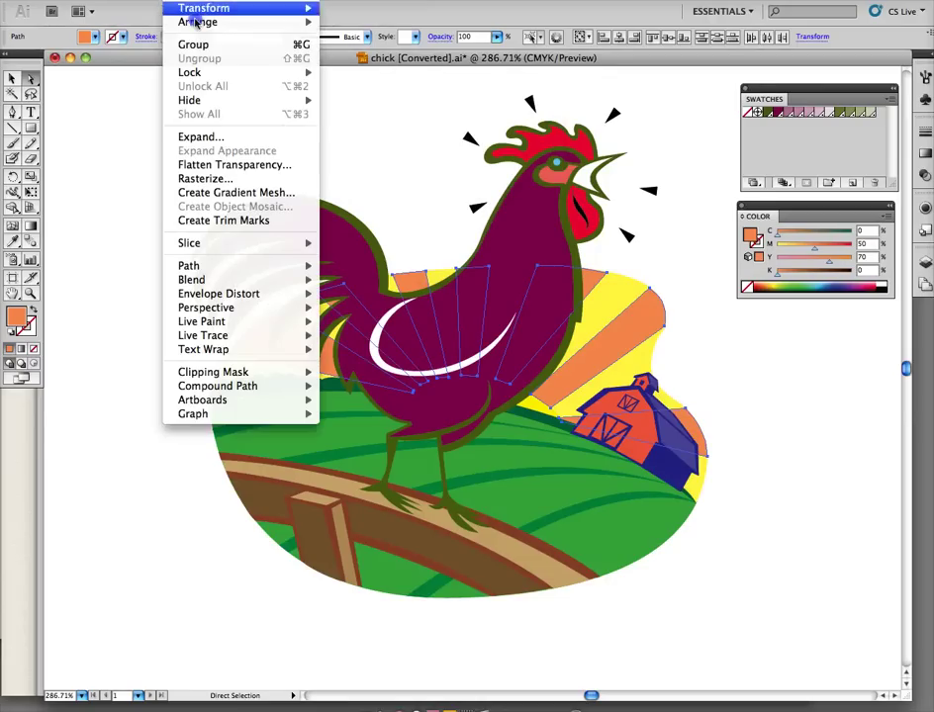
left_click(193, 45)
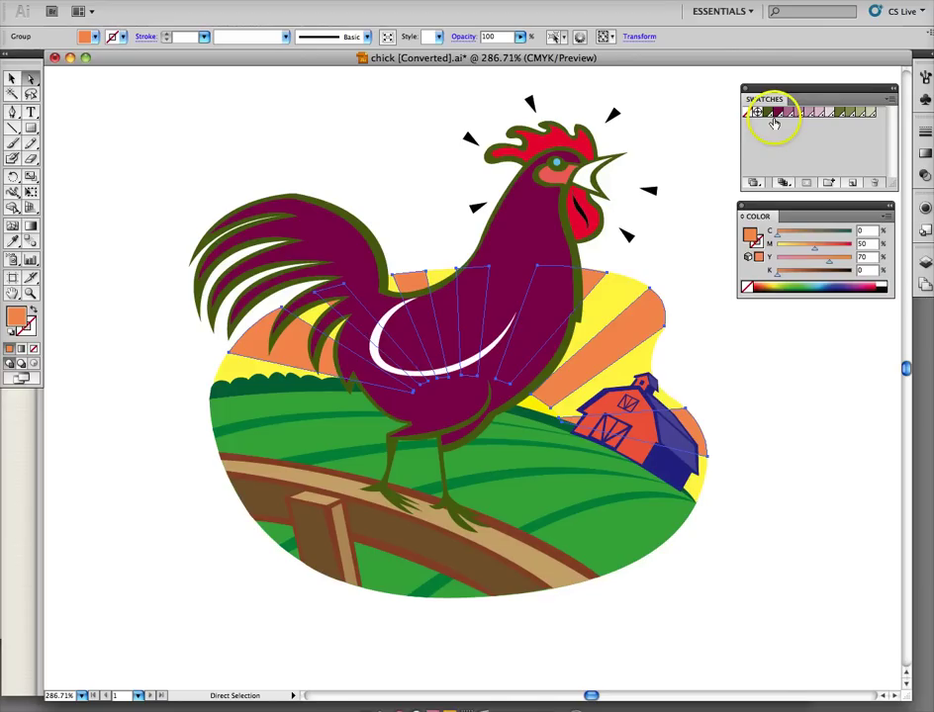
- Fill the grouped sun rays with PANTONE 378 C at 20% and the yellow sky with PANTONE 683 C at 40%
double_click(869, 117)
left_click(568, 218)
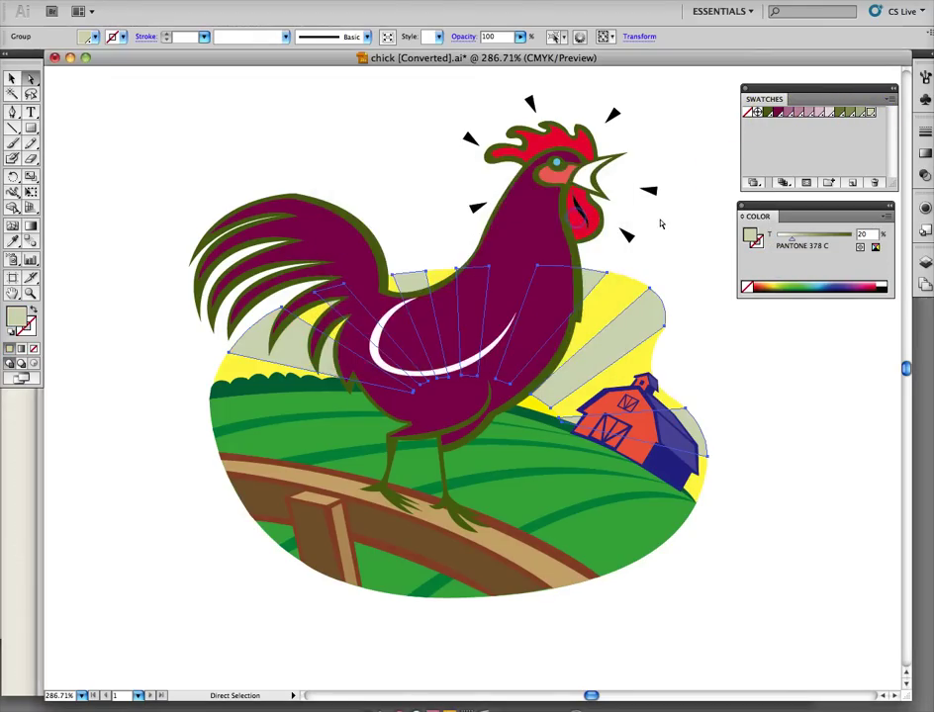
left_click(614, 299)
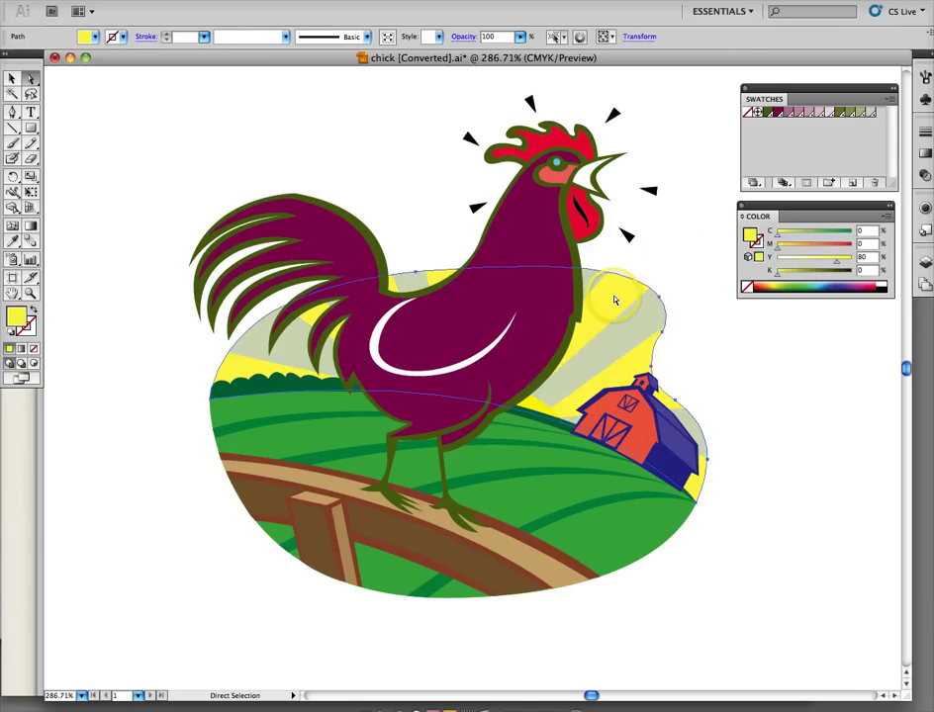
left_click(799, 114)
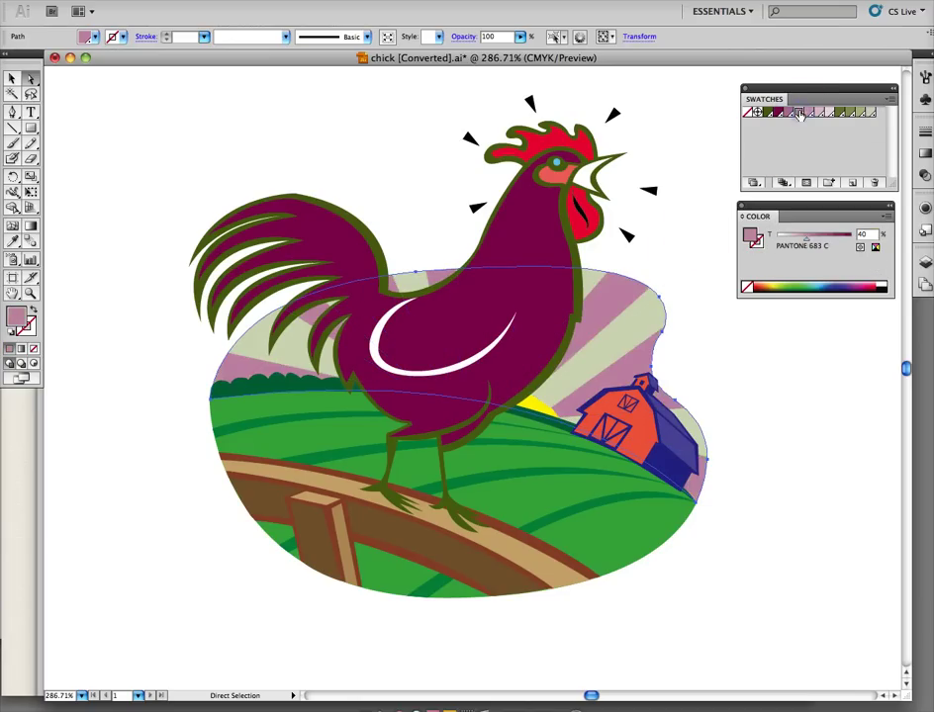
- Select all the dark green stripes on the hills by their shared fill color and group them
left_click(560, 474)
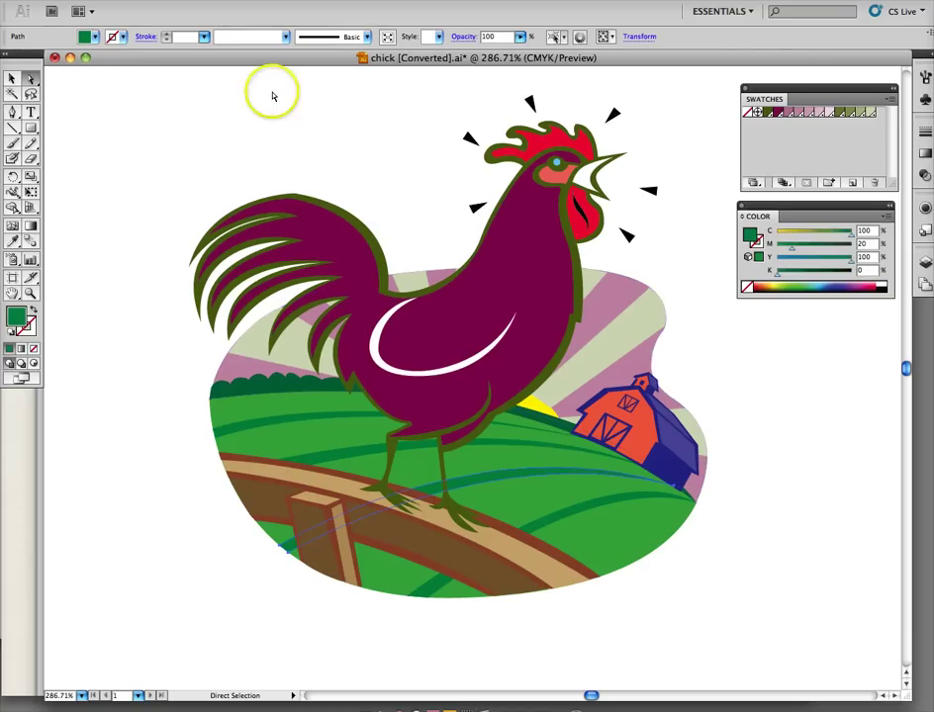
left_click(255, 2)
mouse_move(358, 122)
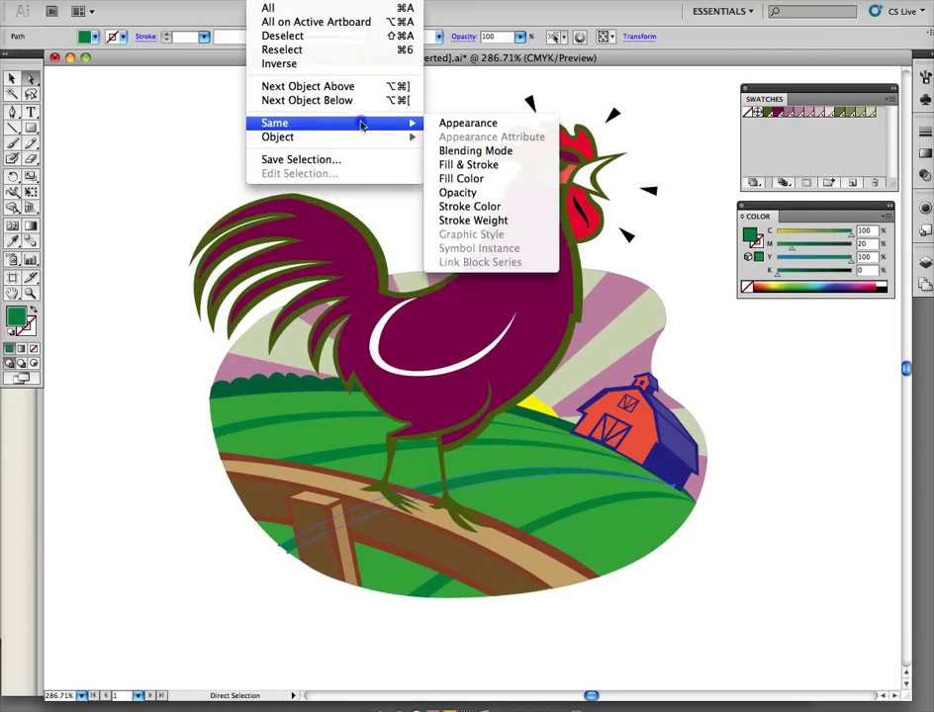
left_click(450, 179)
left_click(751, 207)
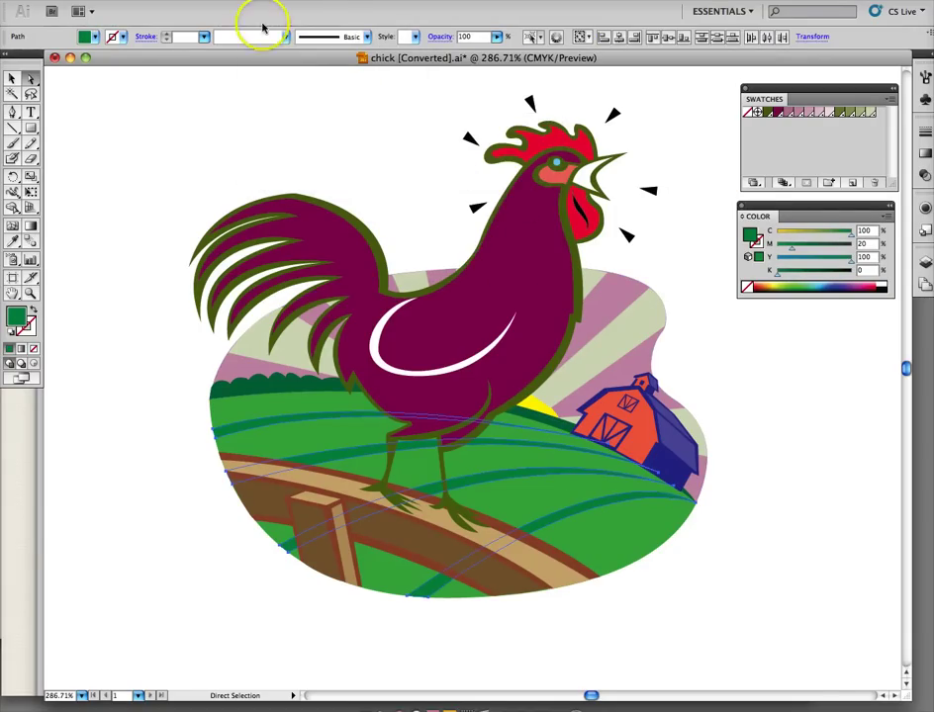
left_click(196, 4)
left_click(197, 45)
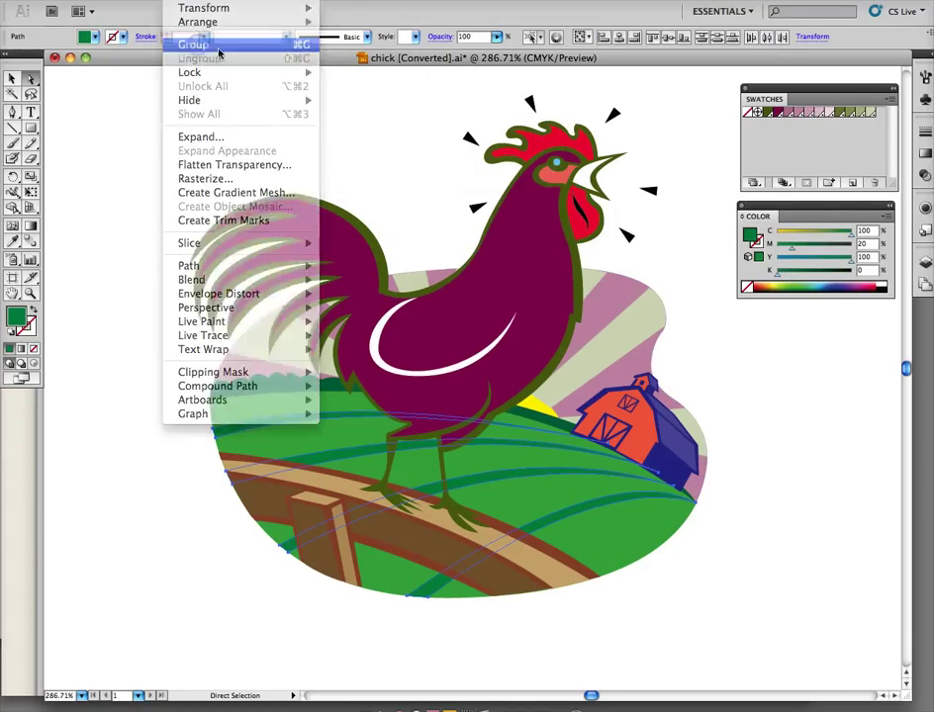
- Fill the grouped hill stripes with PANTONE 683 C at 100% and the green hills with PANTONE 378 C at 20%
left_click(777, 113)
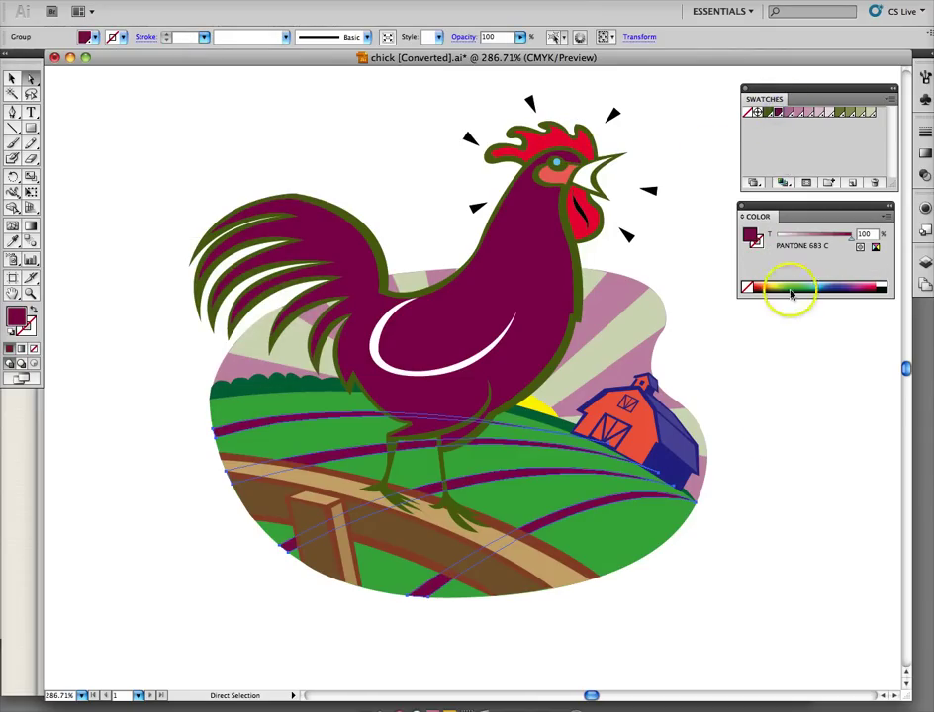
left_click(631, 542)
left_click(868, 112)
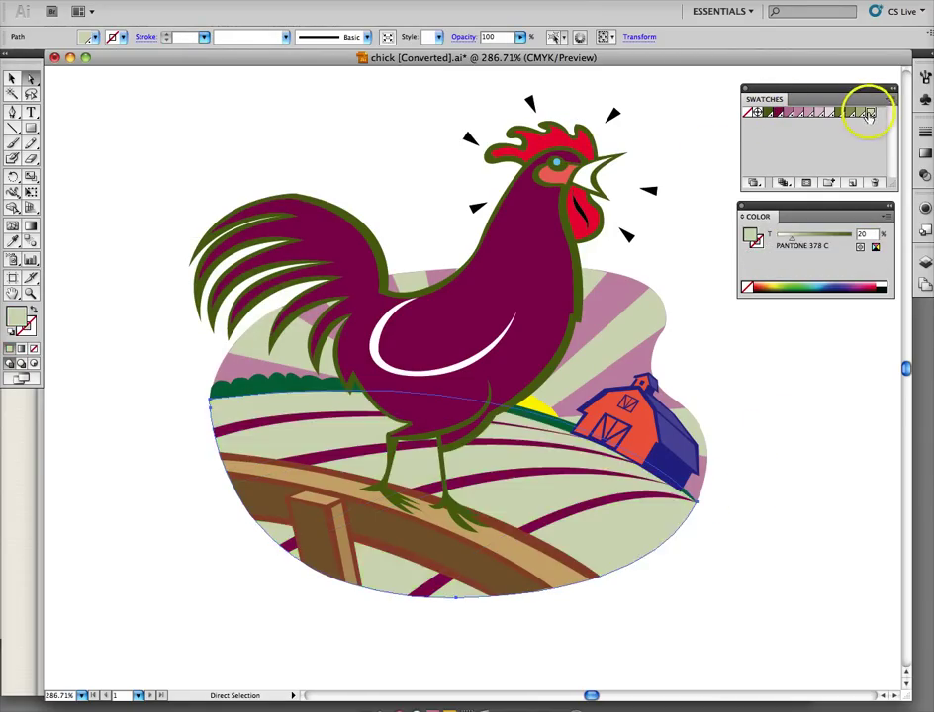
- Fill the rooster's red comb with a medium tint of PANTONE 683 C and the blue eye with a pale tint
left_click(548, 140)
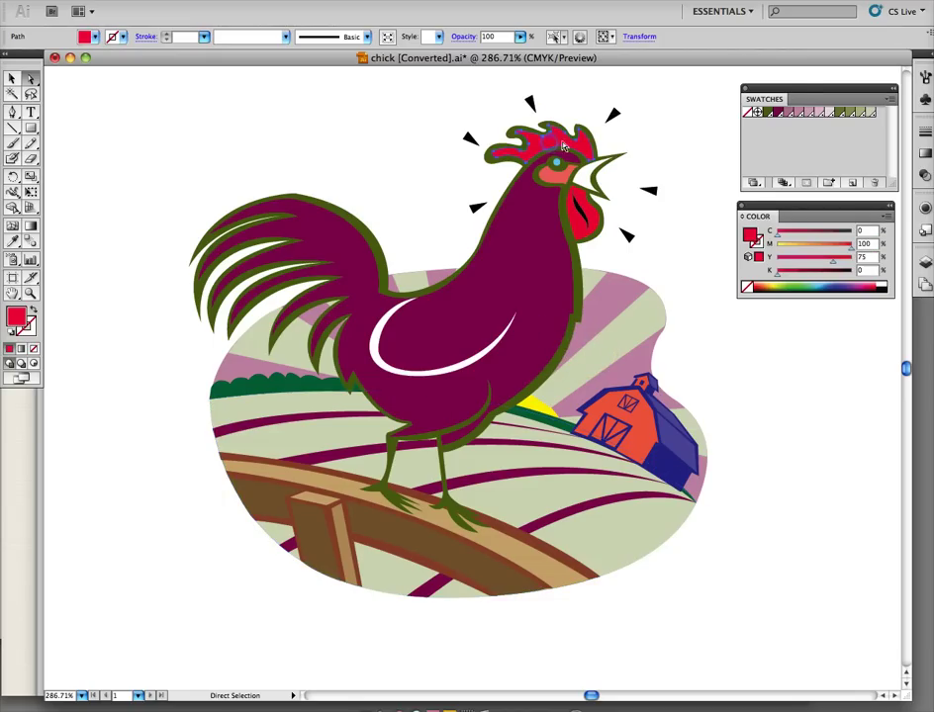
left_click(787, 115)
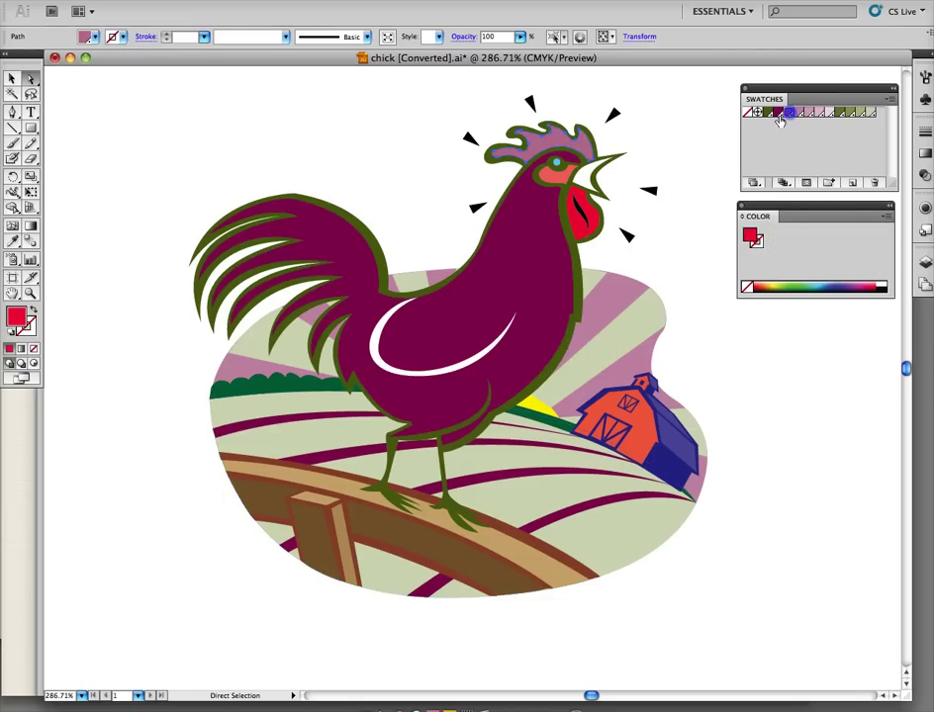
left_click(560, 169)
left_click(829, 112)
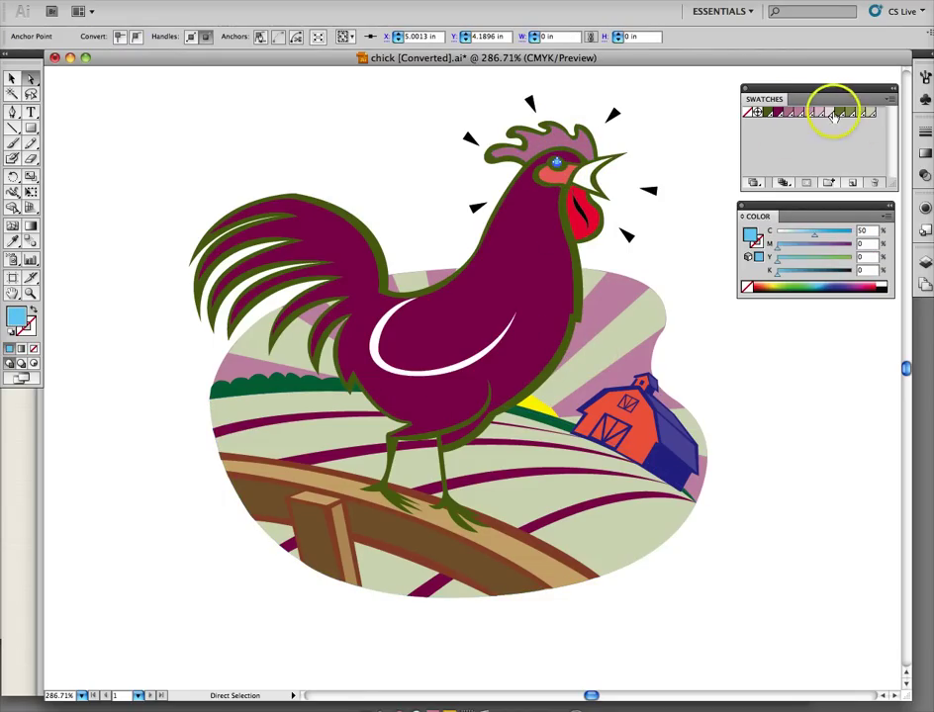
- Select all the orange-red barn parts by their shared fill color and fill them with PANTONE 378 C at 100%
left_click(648, 431)
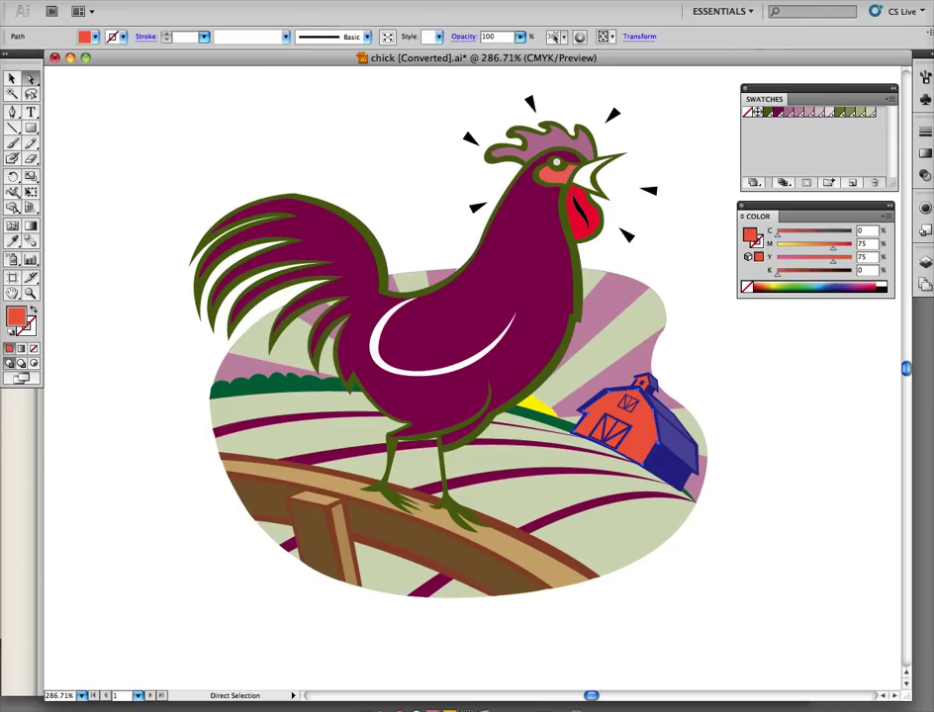
left_click(269, 1)
mouse_move(348, 125)
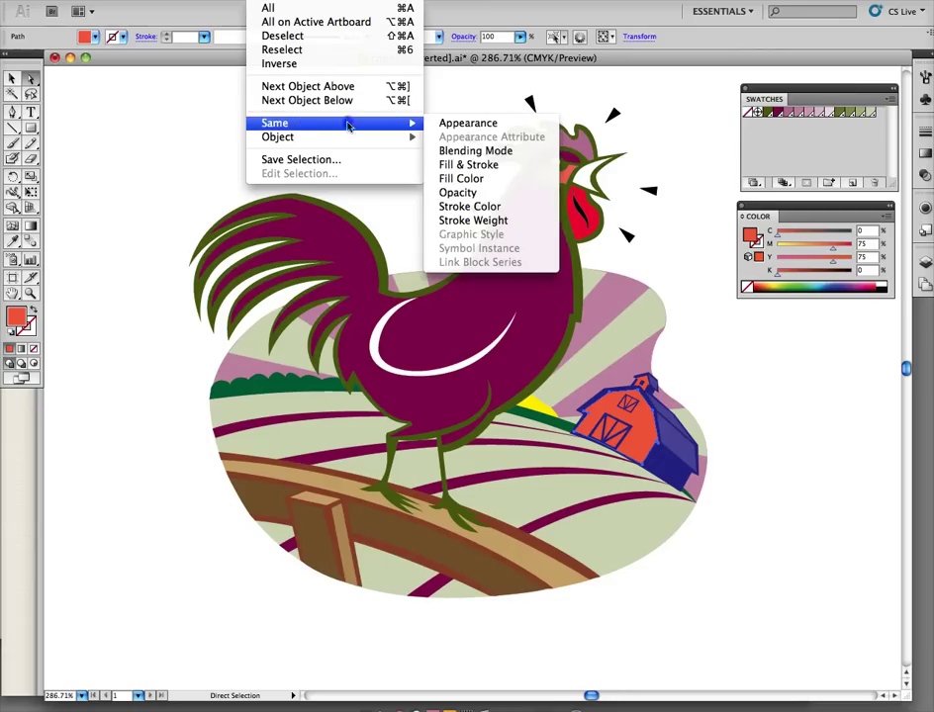
left_click(481, 179)
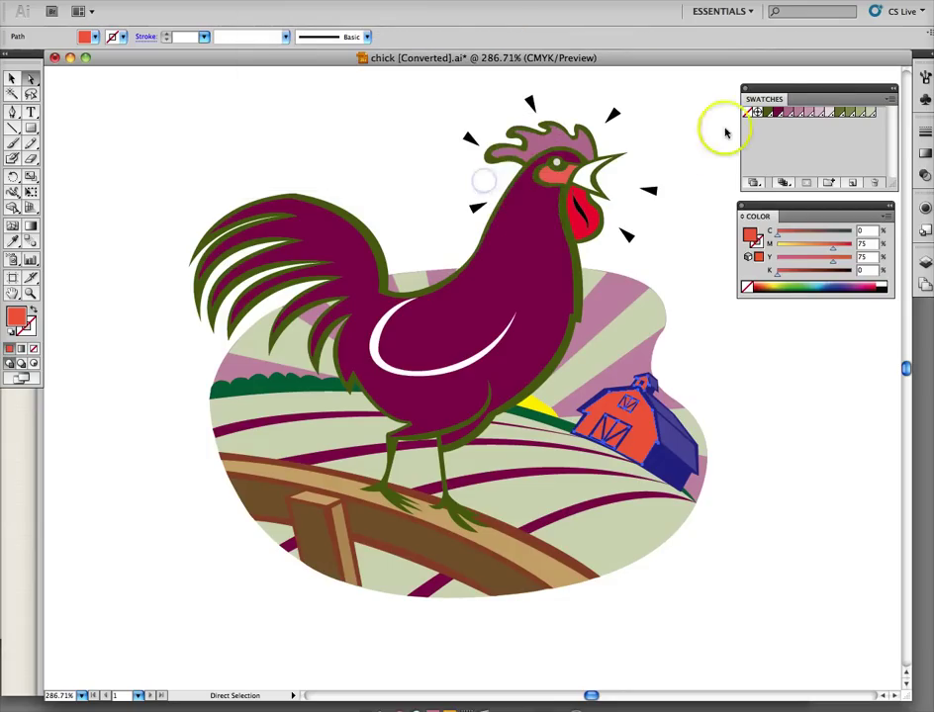
left_click(768, 113)
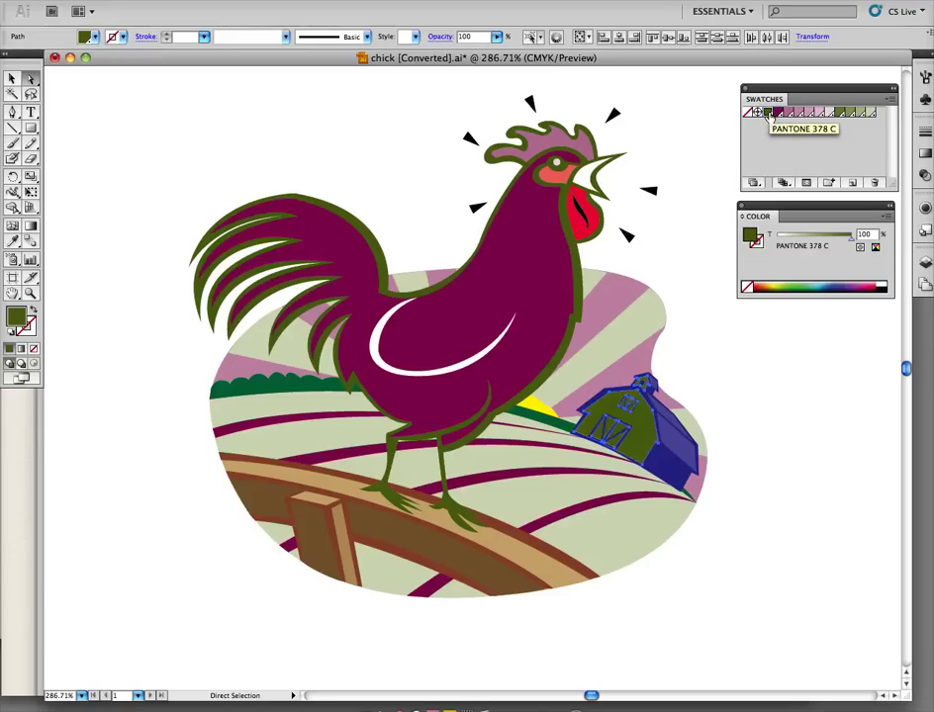
left_click(776, 511)
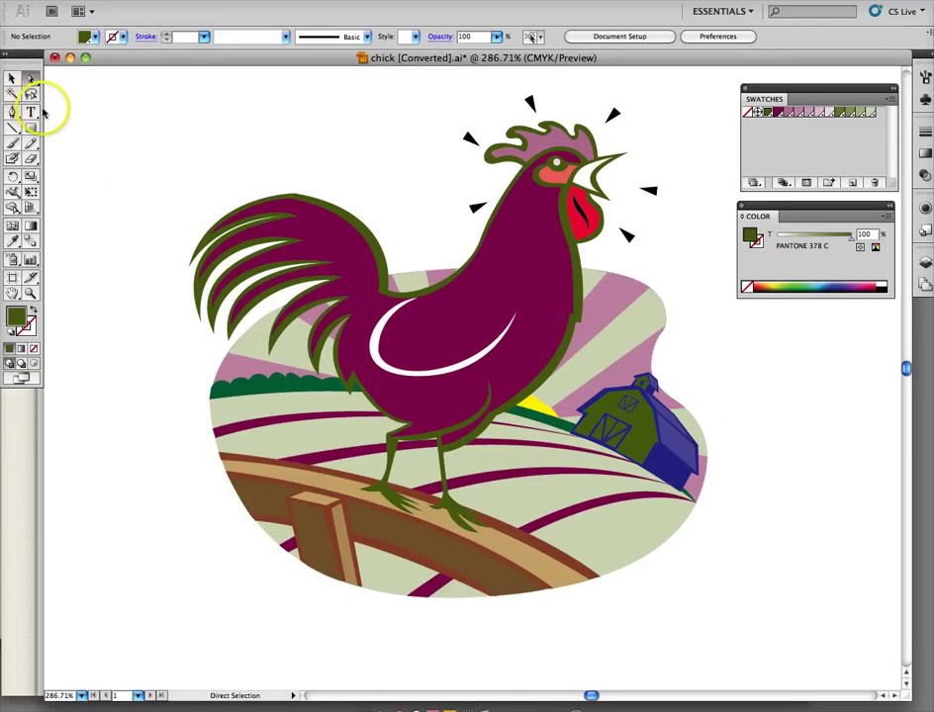
- Use the Selection tool to select the dark green bushes and the black accent mark above the beak as whole objects
left_click(12, 77)
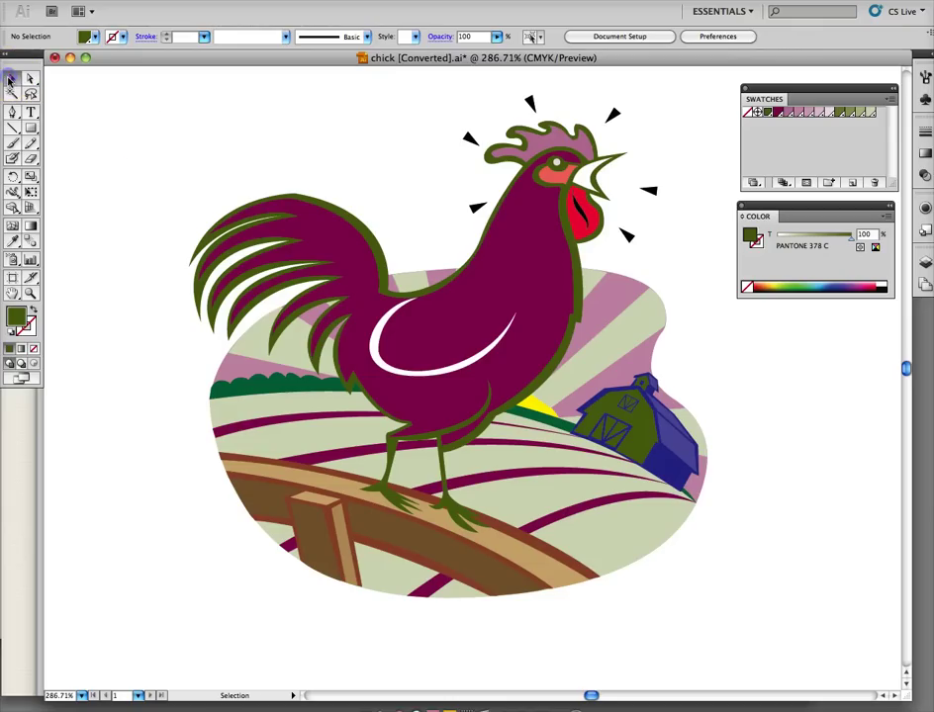
left_click(274, 387)
left_click(100, 202)
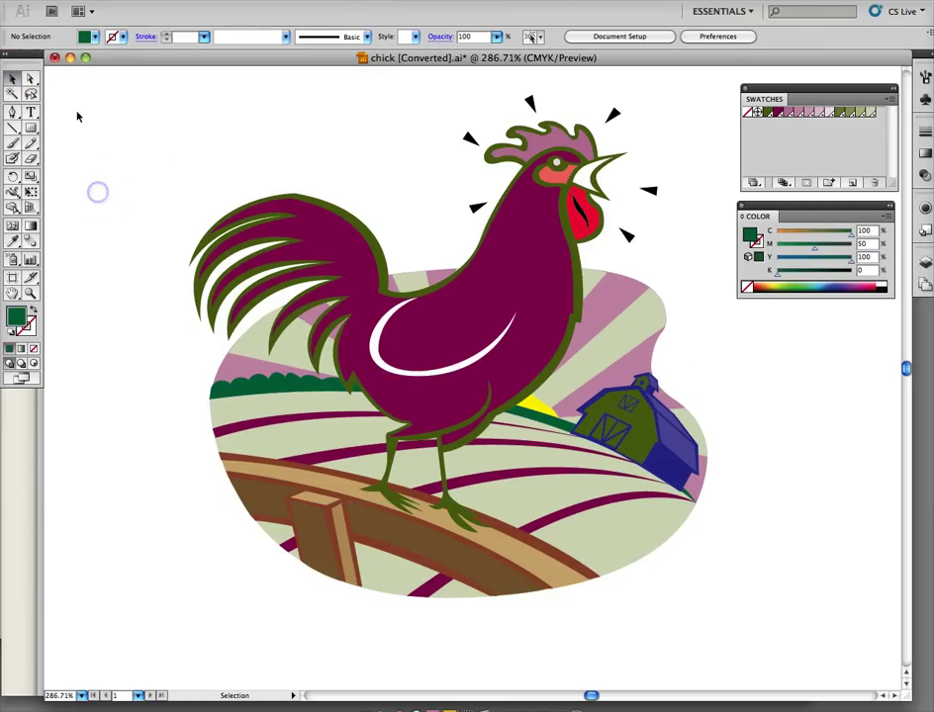
left_click(30, 79)
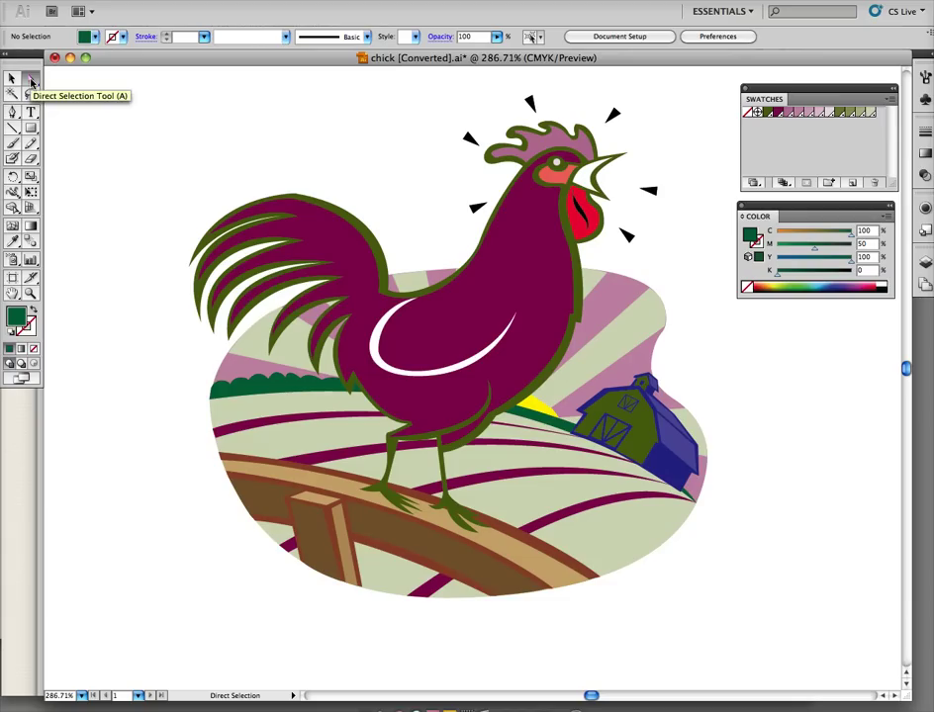
left_click(11, 78)
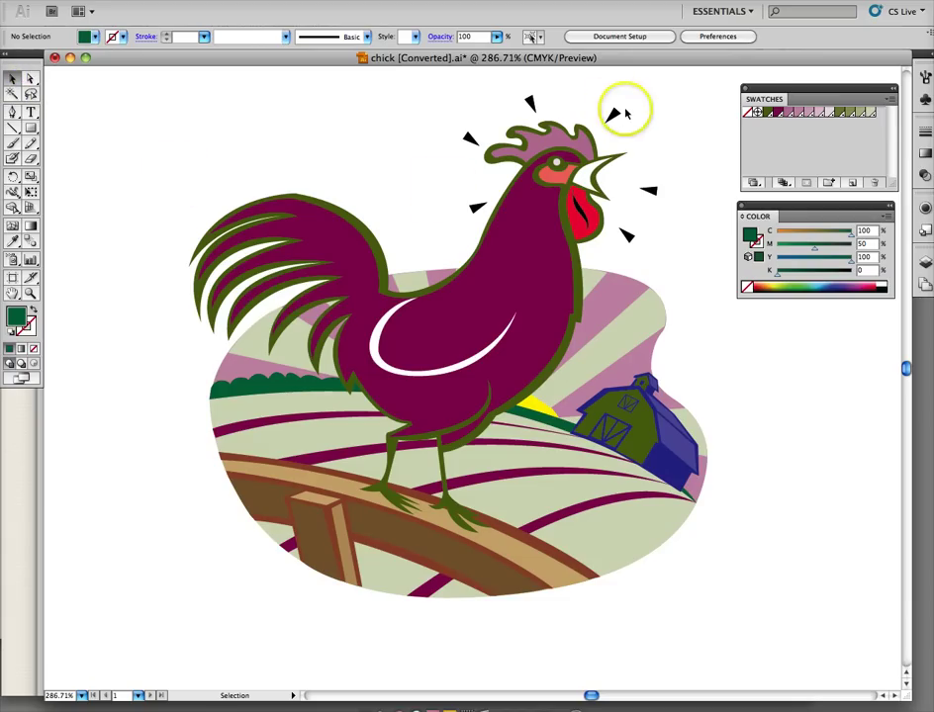
left_click(605, 123)
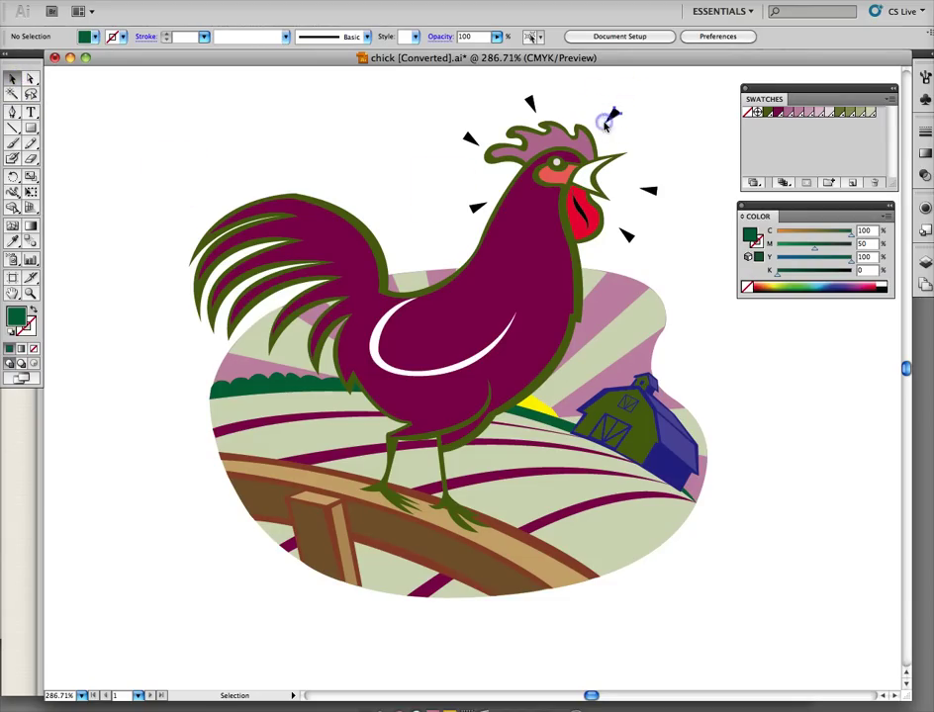
left_click(611, 114)
left_click(610, 134)
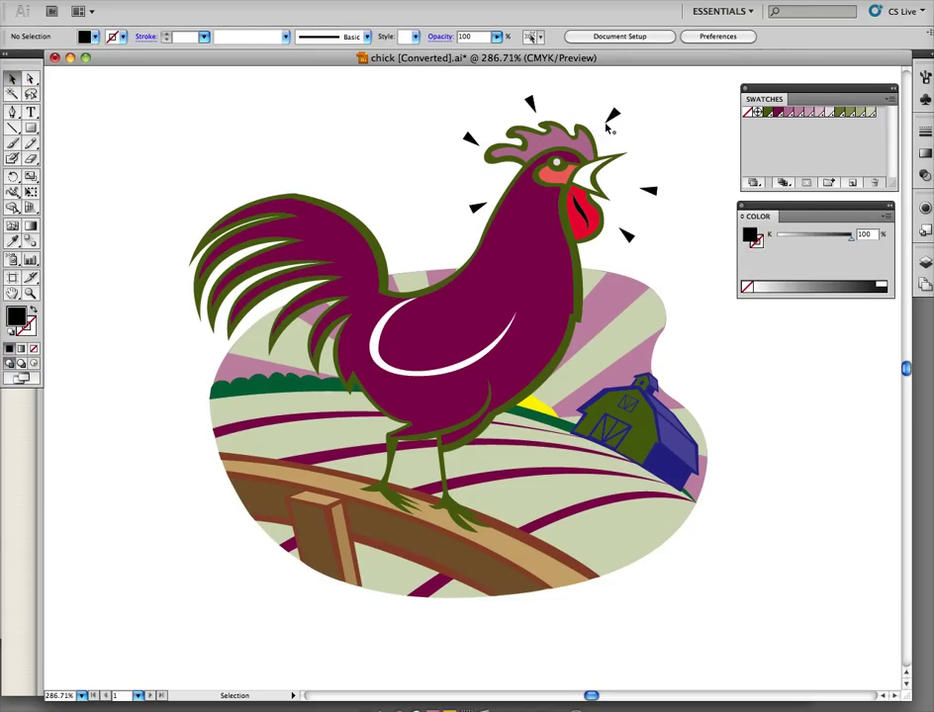
left_click(607, 123)
- Try moving a single anchor point of the black accent mark above the beak with the Direct Selection tool, and undo the distortion
left_click(31, 79)
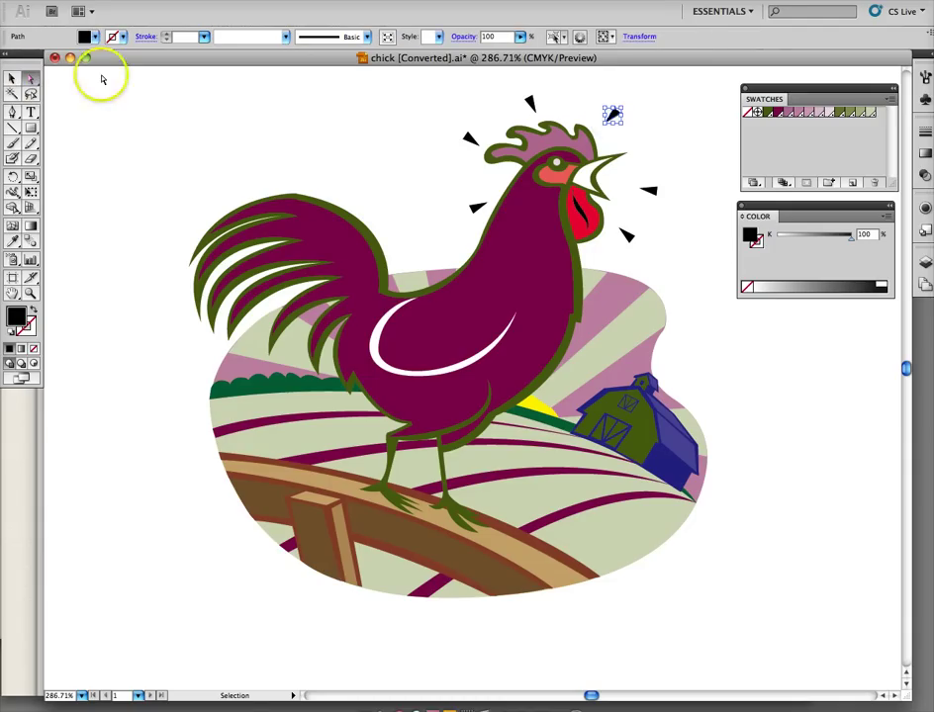
left_click(610, 128)
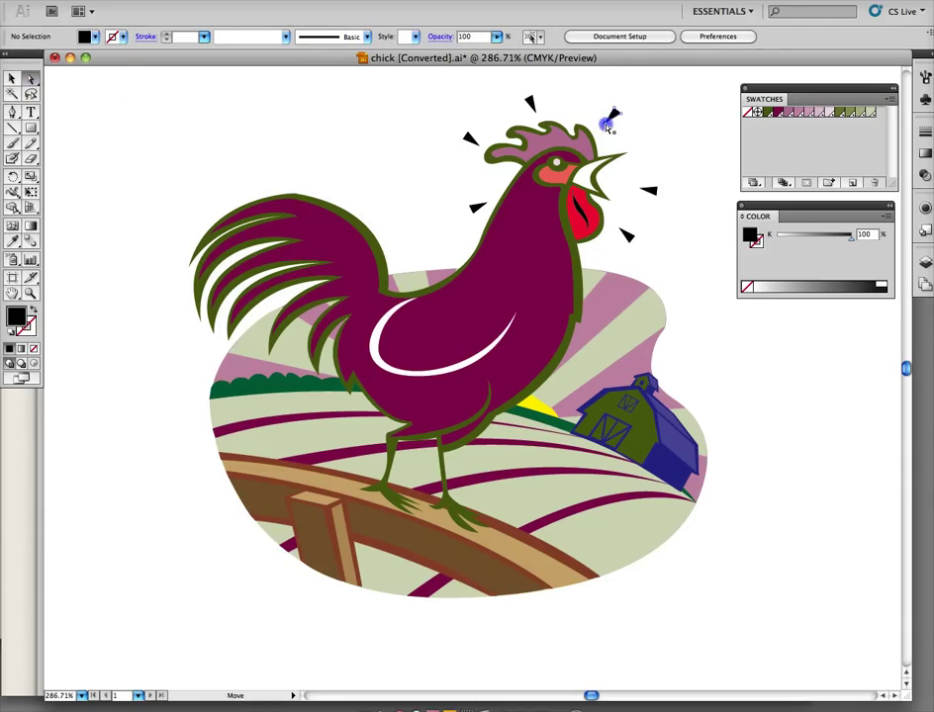
left_click_drag(611, 114, 105, 91)
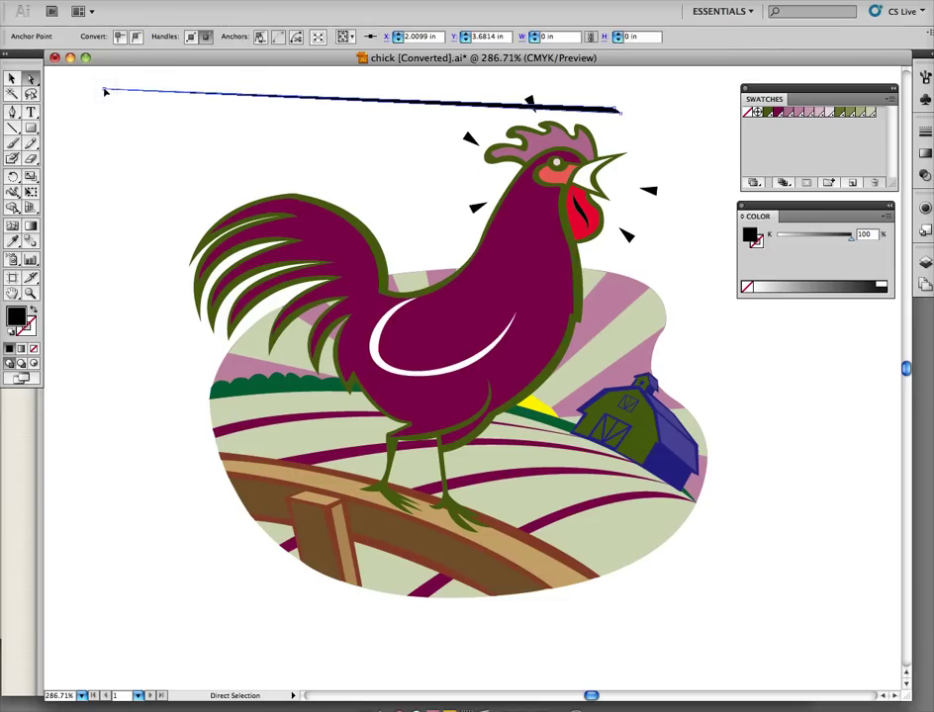
key("super+z")
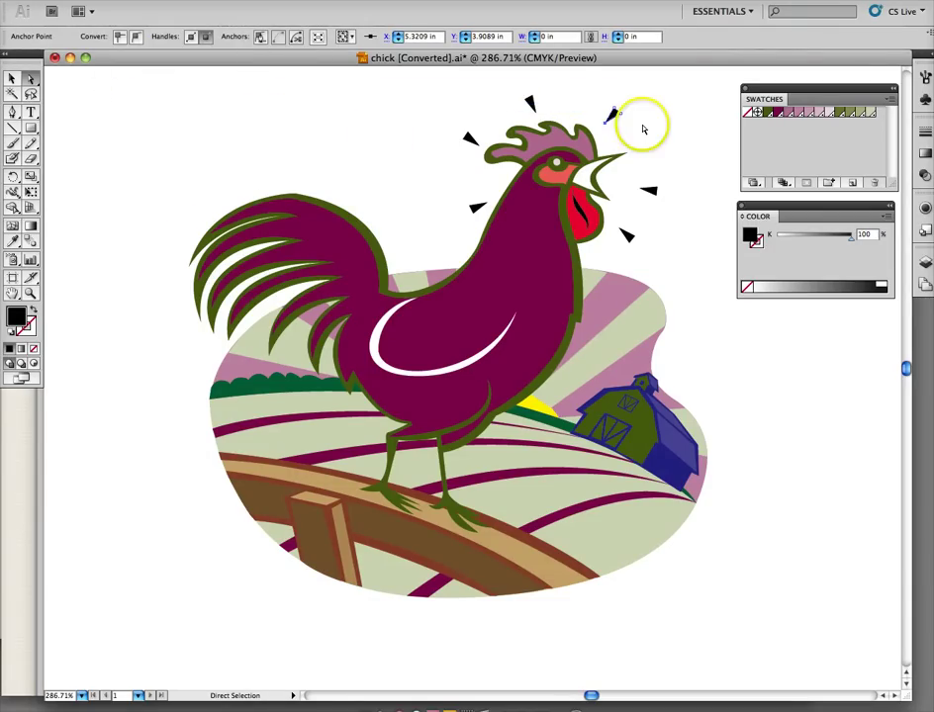
- Fill the yellow sun behind the rooster with white and deselect it
left_click(542, 409)
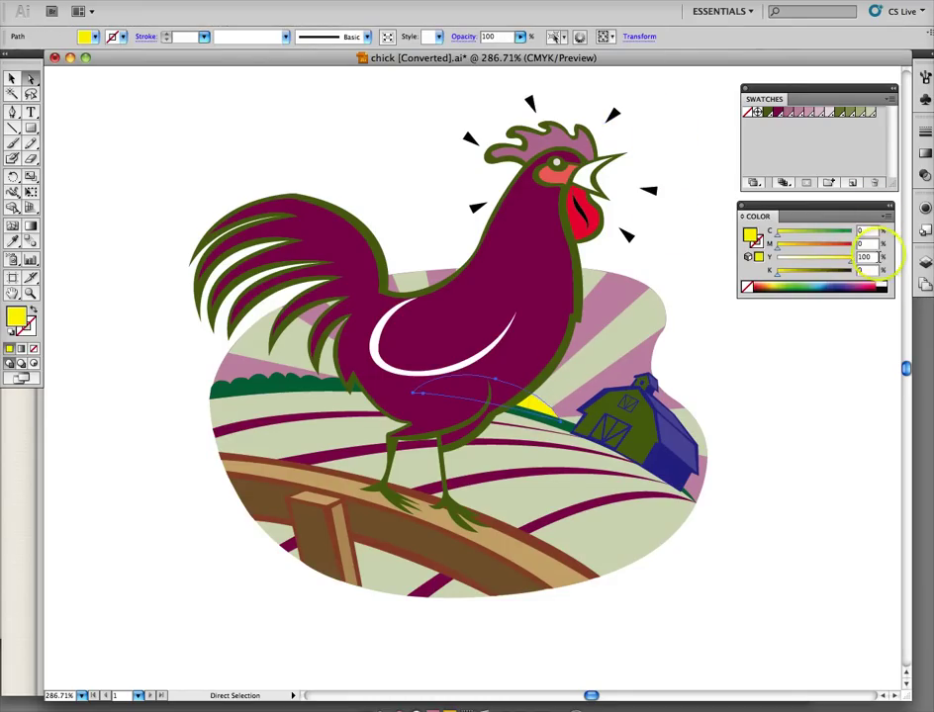
left_click(883, 283)
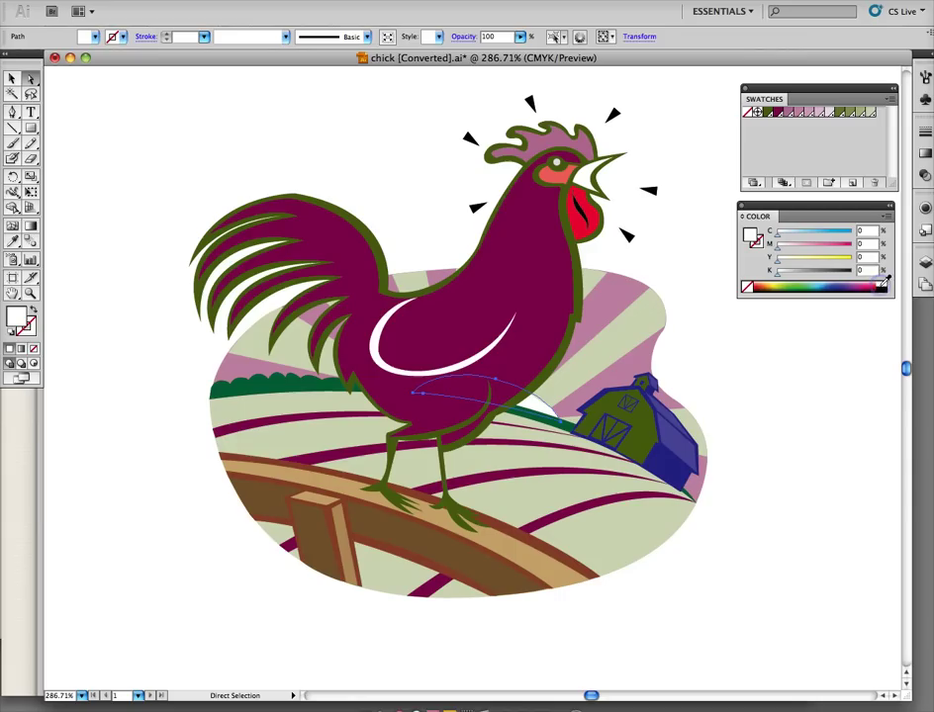
left_click(795, 411)
- Select all the dark blue barn parts by their shared appearance and fill them with PANTONE 378 C at 100%
left_click(677, 482)
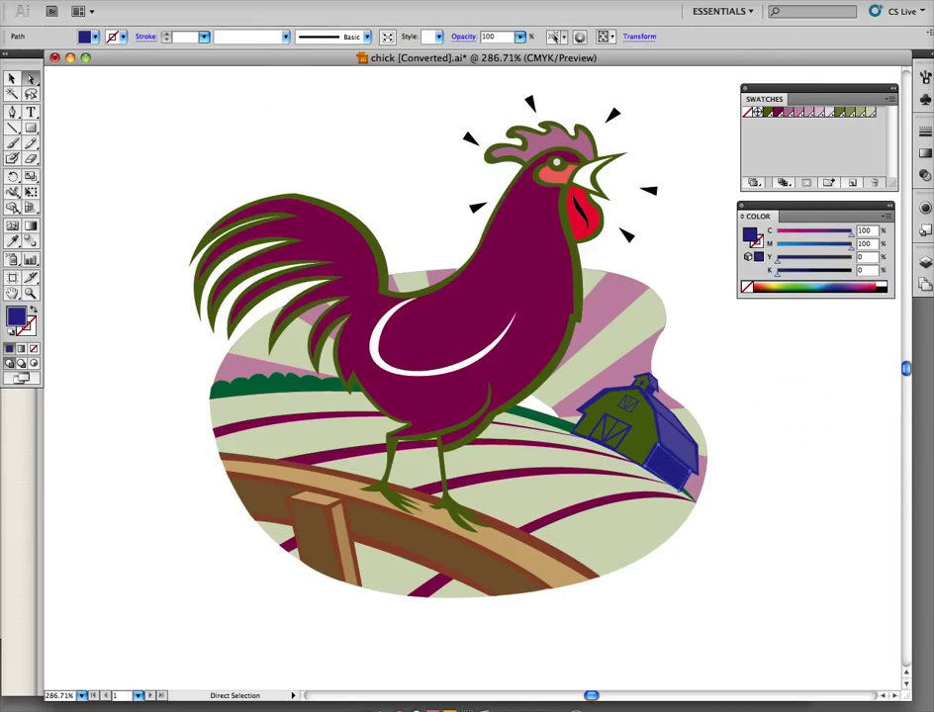
left_click(267, 0)
mouse_move(295, 122)
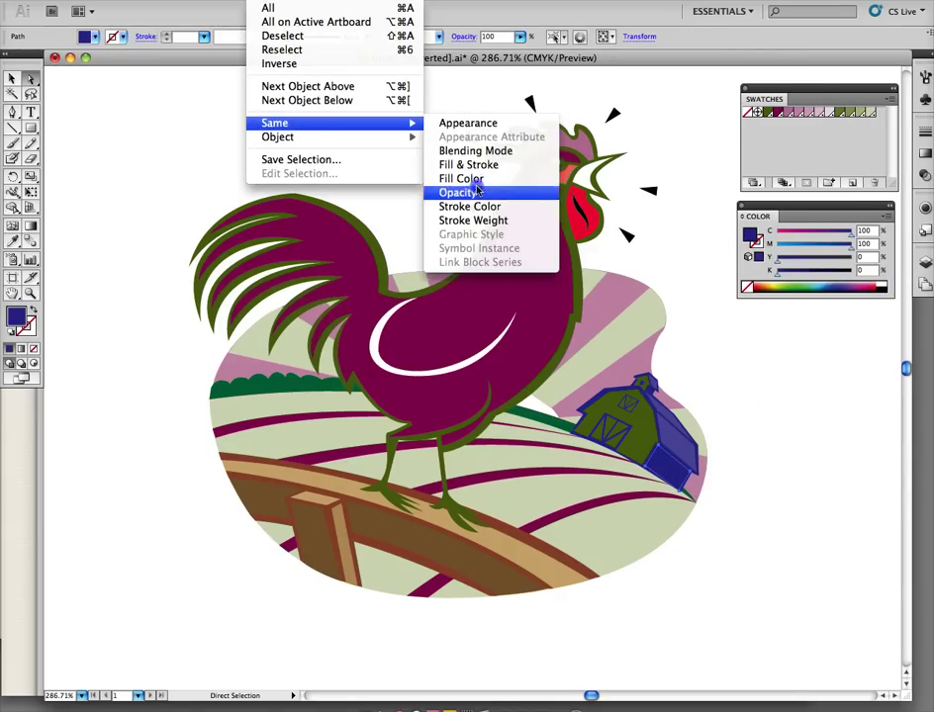
left_click(465, 120)
left_click(767, 112)
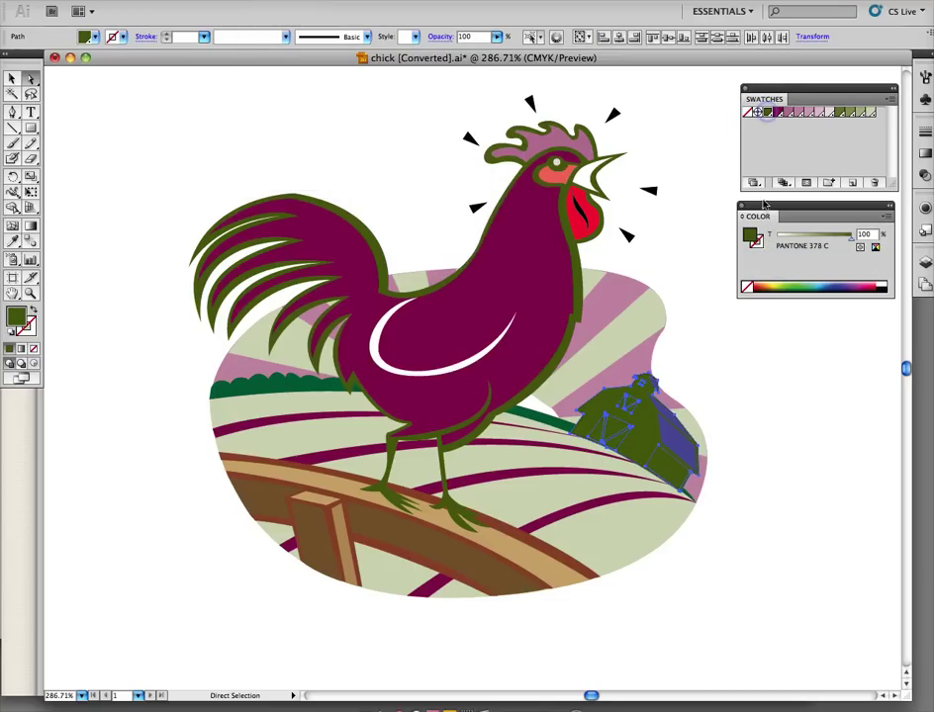
left_click(756, 424)
- Fill the rooster's red wattle with PANTONE 378 C at 20%
left_click(591, 220)
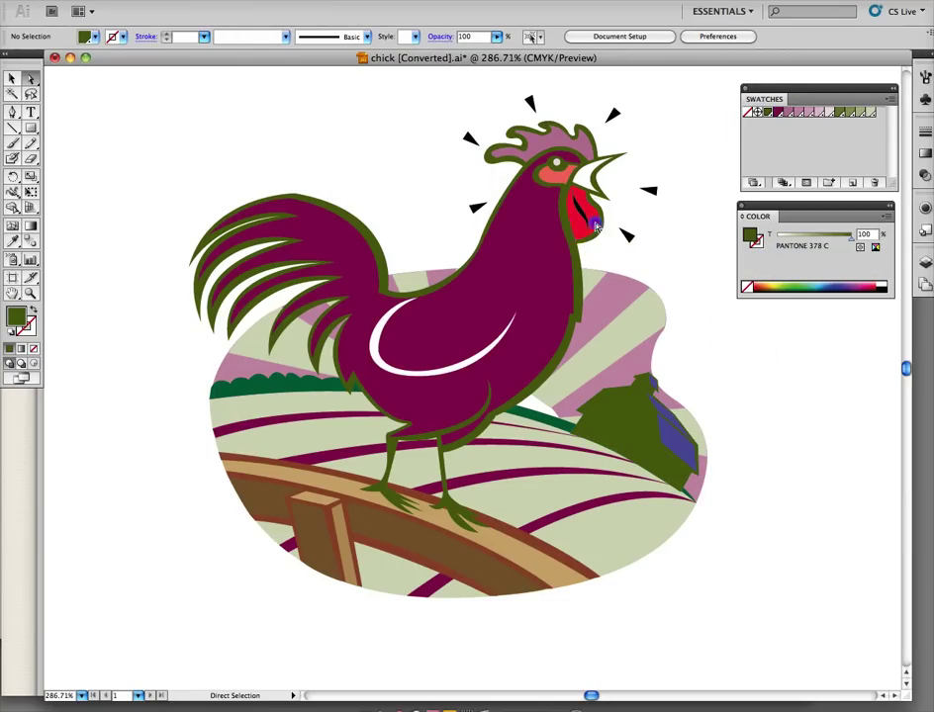
left_click_drag(750, 235, 868, 114)
left_click(868, 113)
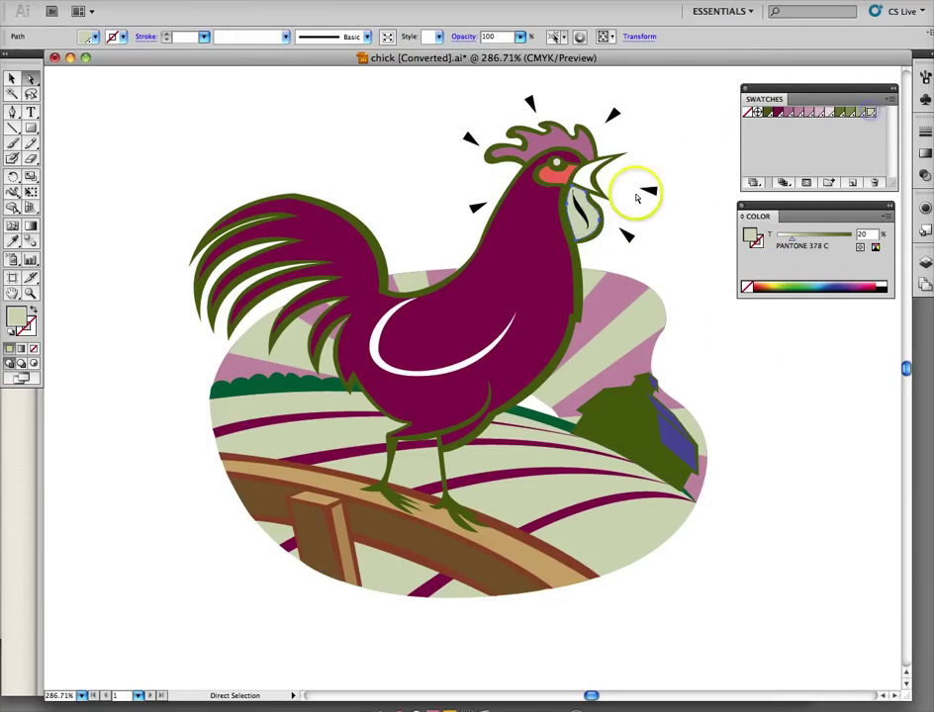
- Select the black wattle detail and accent marks around the head by their shared fill color, and fill them with PANTONE 683 C at 100%
left_click(581, 212)
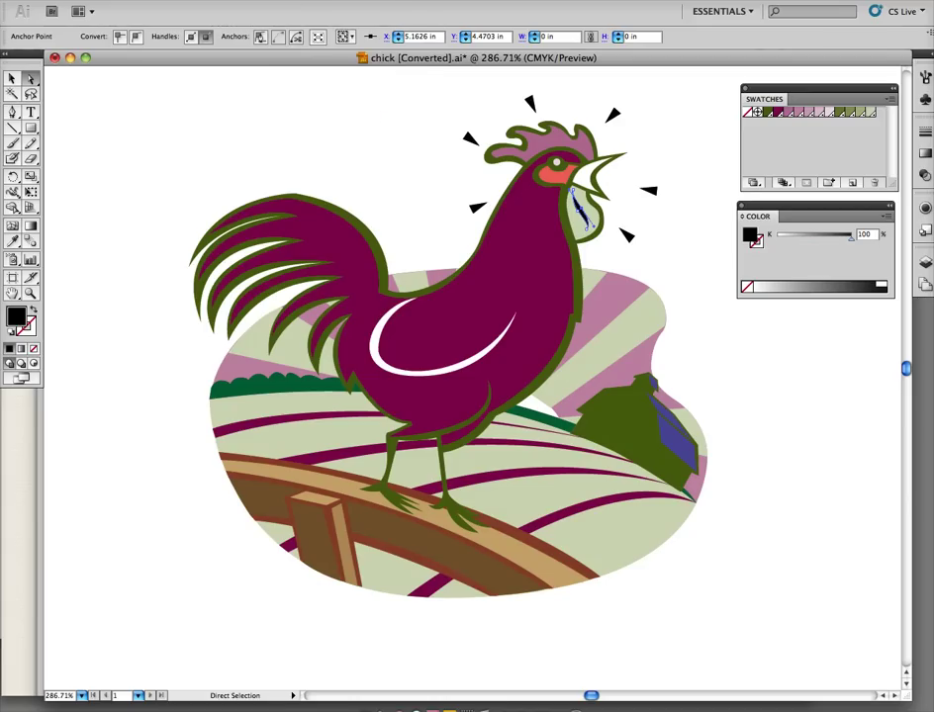
left_click(259, 2)
mouse_move(292, 123)
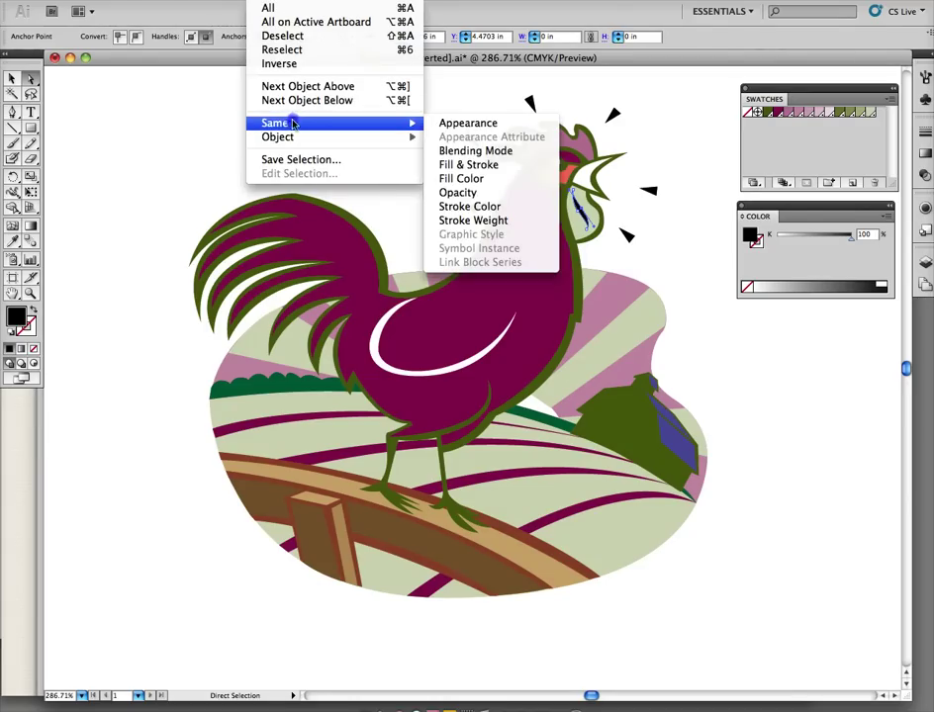
left_click(483, 180)
left_click(792, 138)
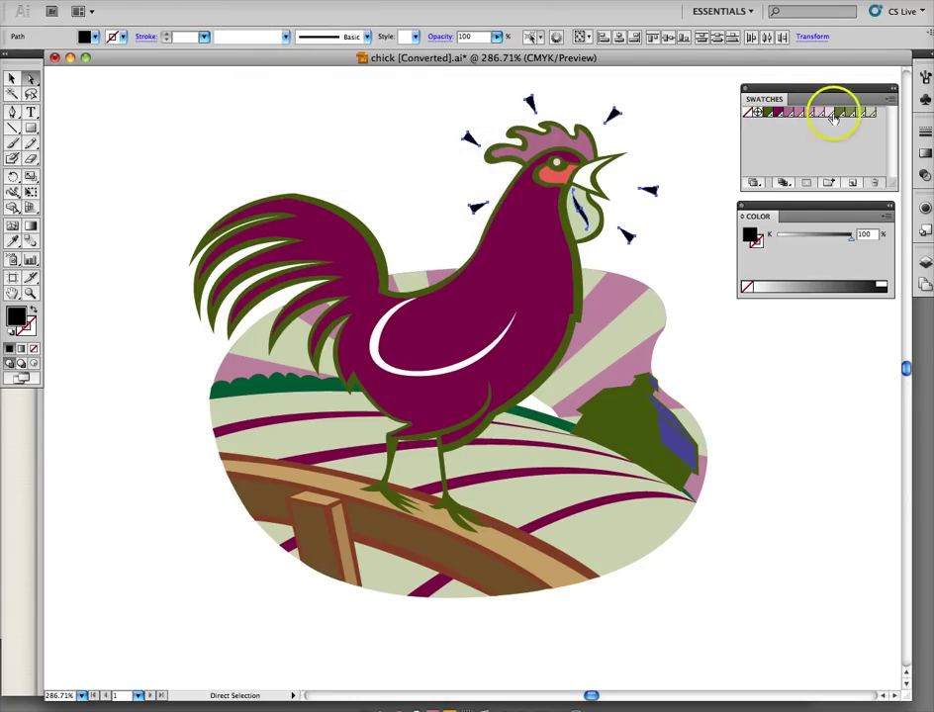
left_click(777, 111)
left_click(810, 404)
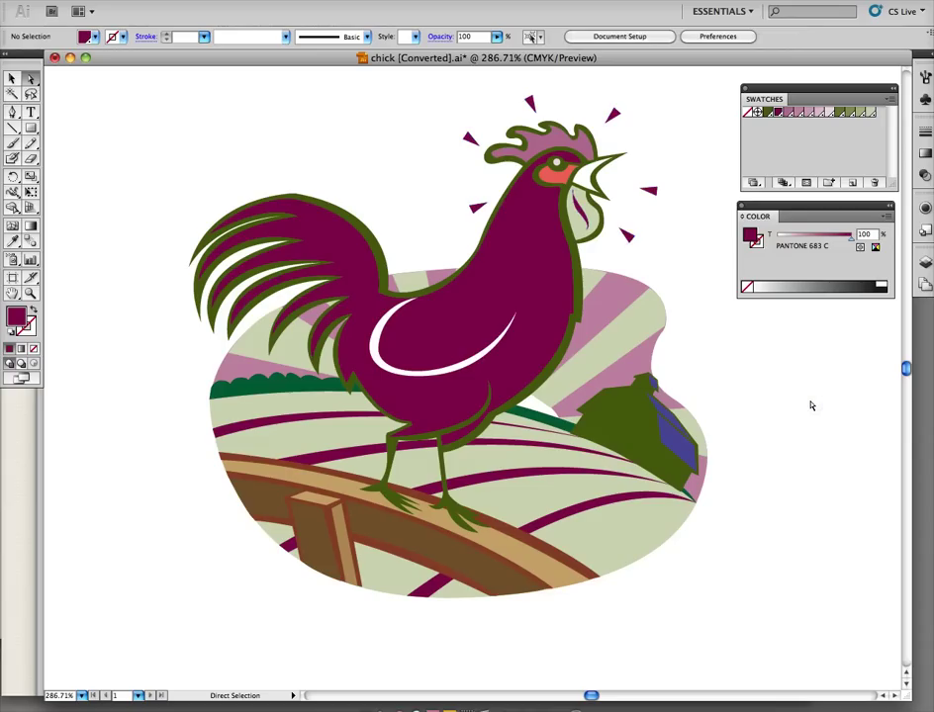
- Show the Separations Preview, move it to the empty area above the rooster's tail, and enlarge it to list every ink
left_click(474, 79)
left_click(396, 1)
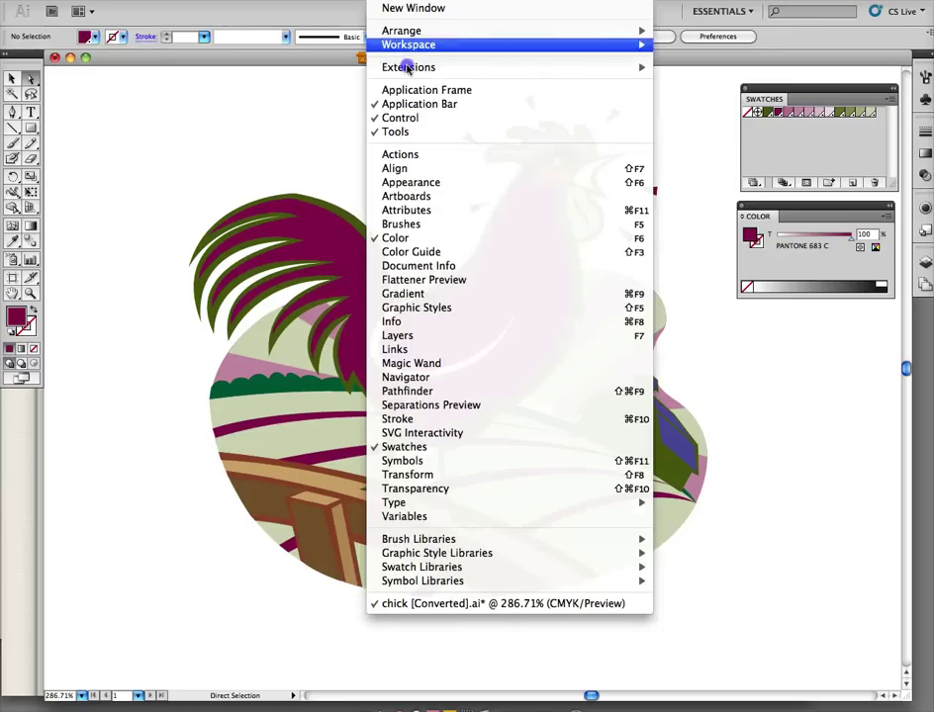
left_click(483, 406)
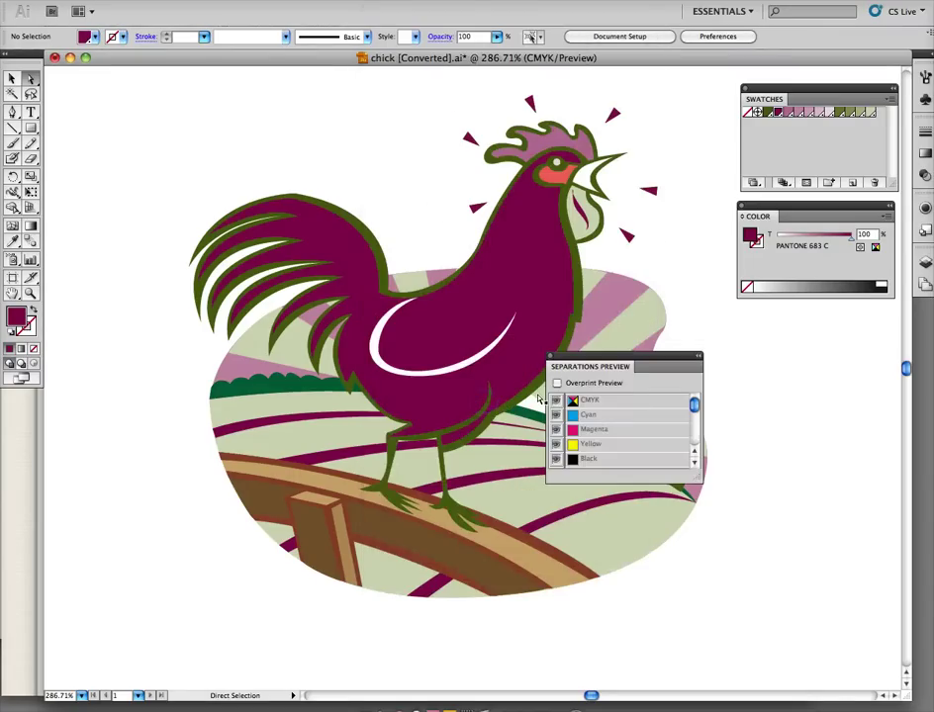
left_click_drag(633, 362, 166, 87)
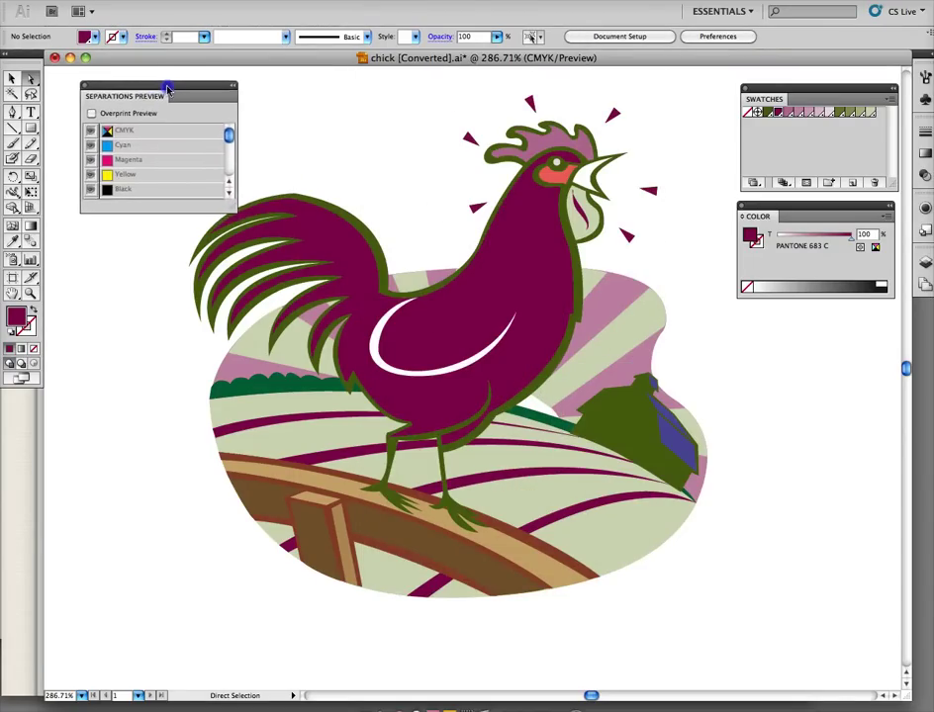
left_click_drag(229, 203, 196, 377)
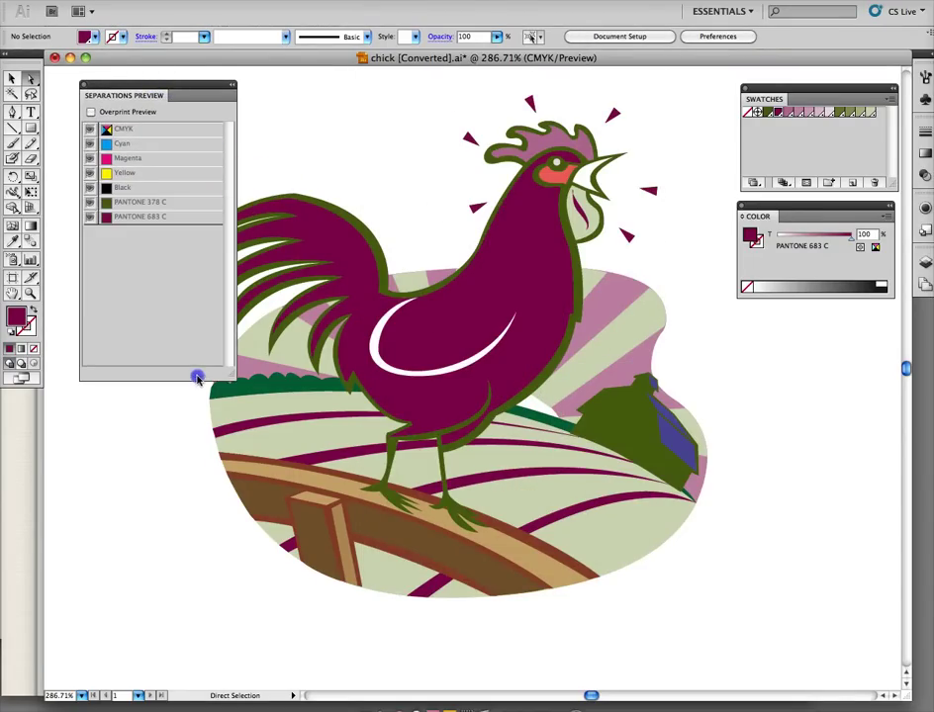
- Turn on Overprint Preview, and hide and show the PANTONE 378 C and PANTONE 683 C plates to check for artwork still outside the two inks
left_click(90, 113)
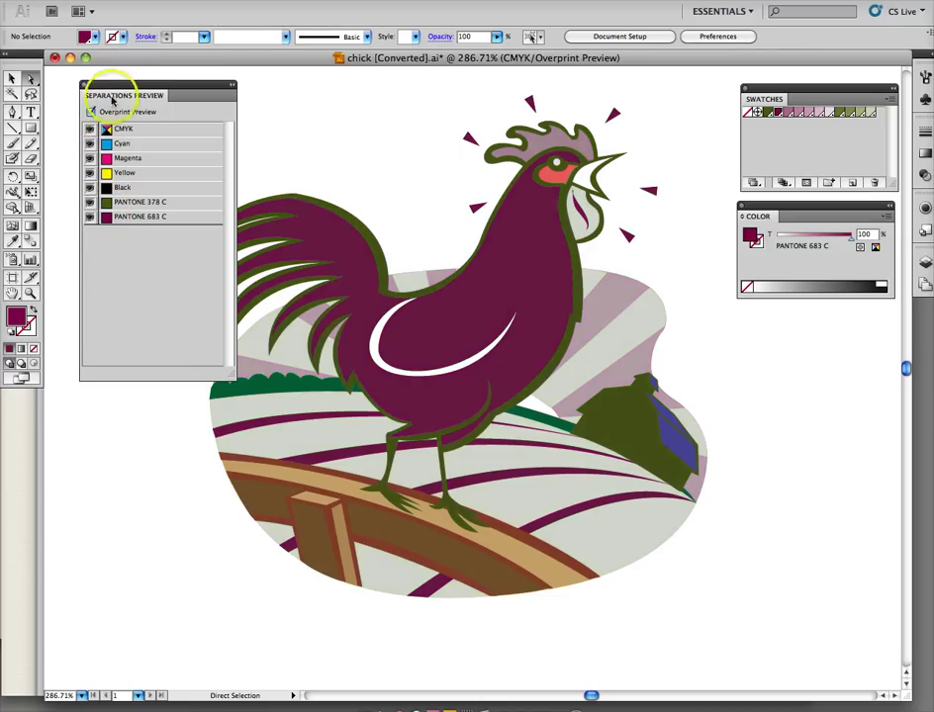
left_click_drag(120, 87, 87, 83)
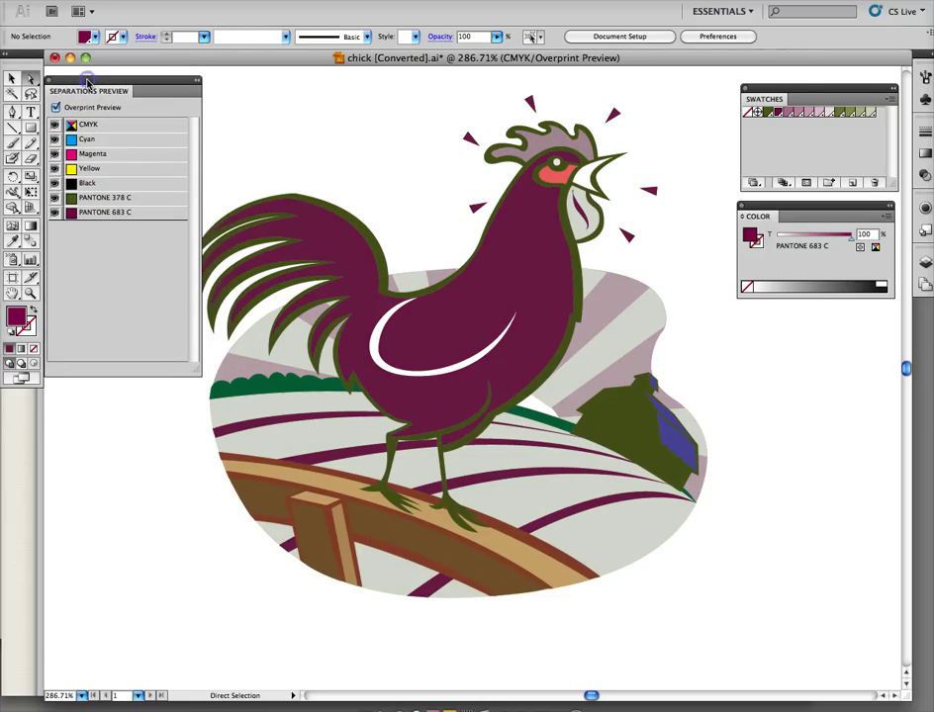
left_click(54, 184)
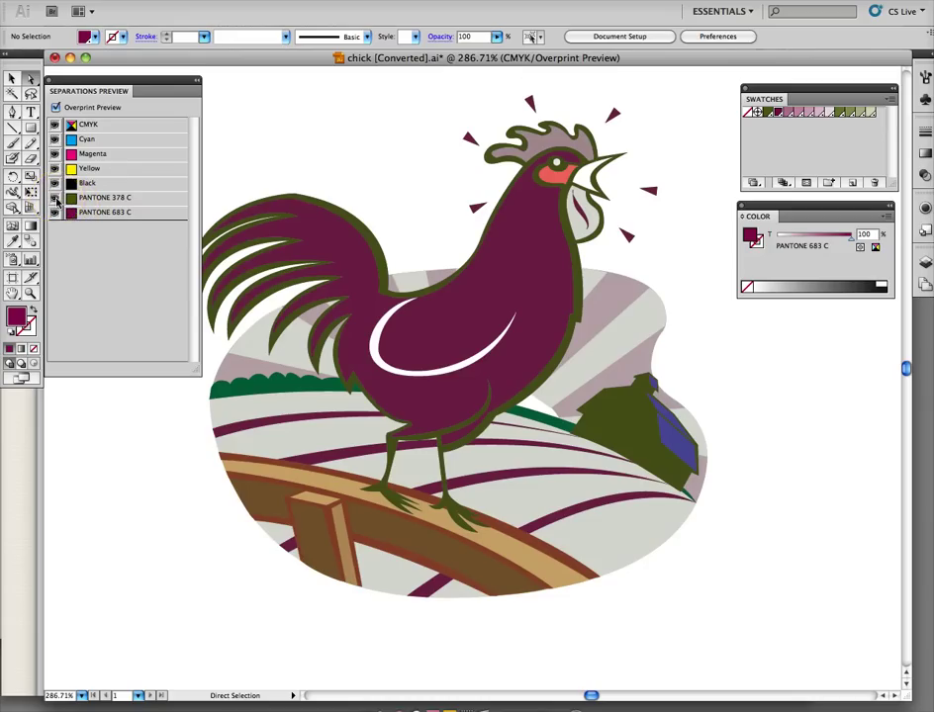
left_click(55, 198)
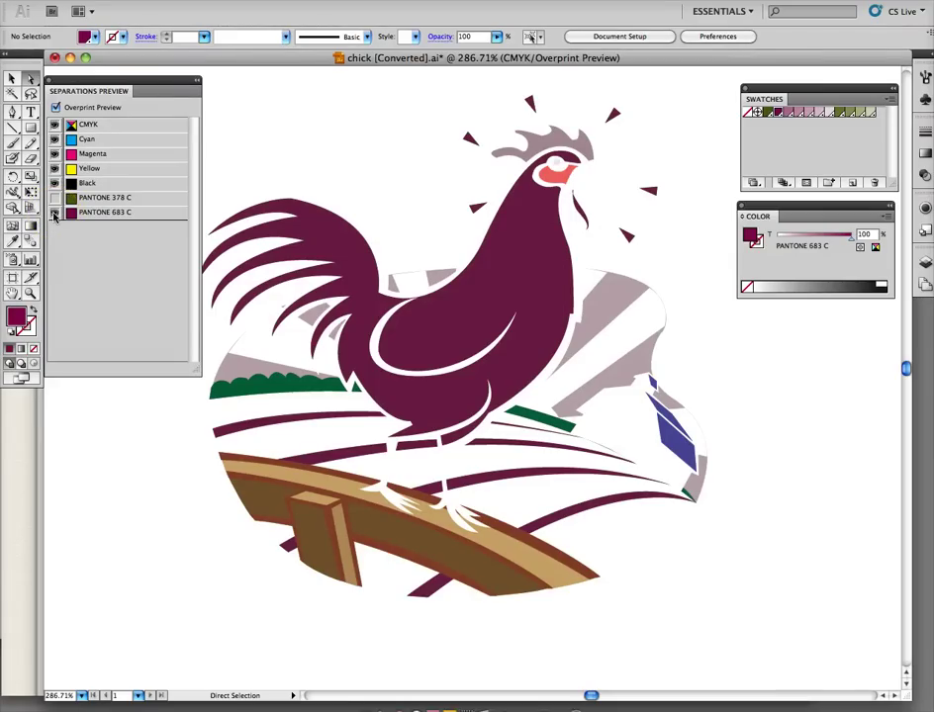
left_click(54, 211)
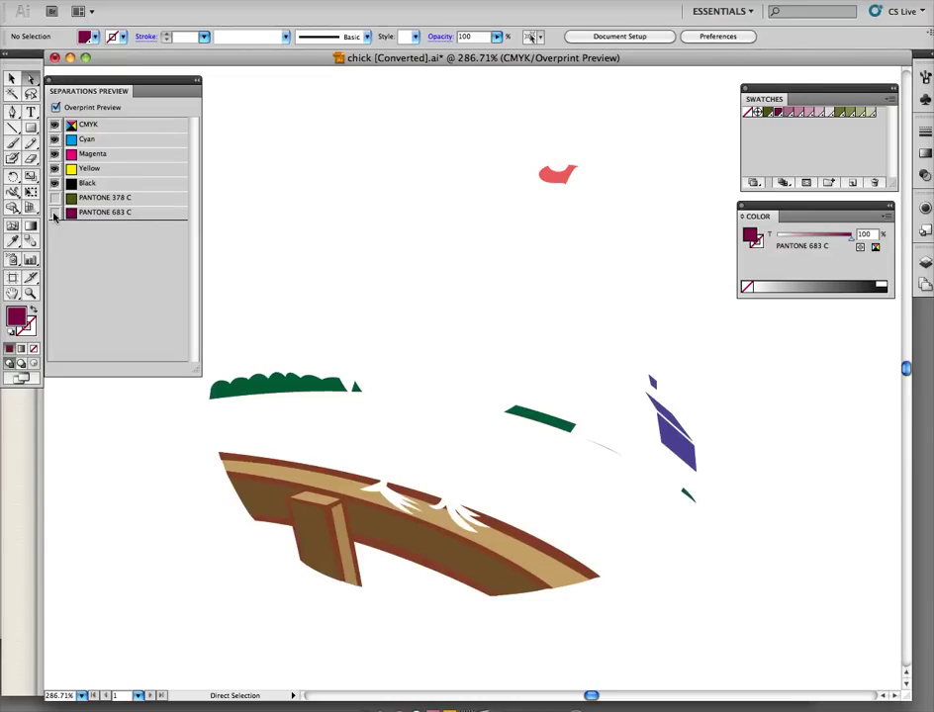
left_click(80, 145)
left_click(56, 198)
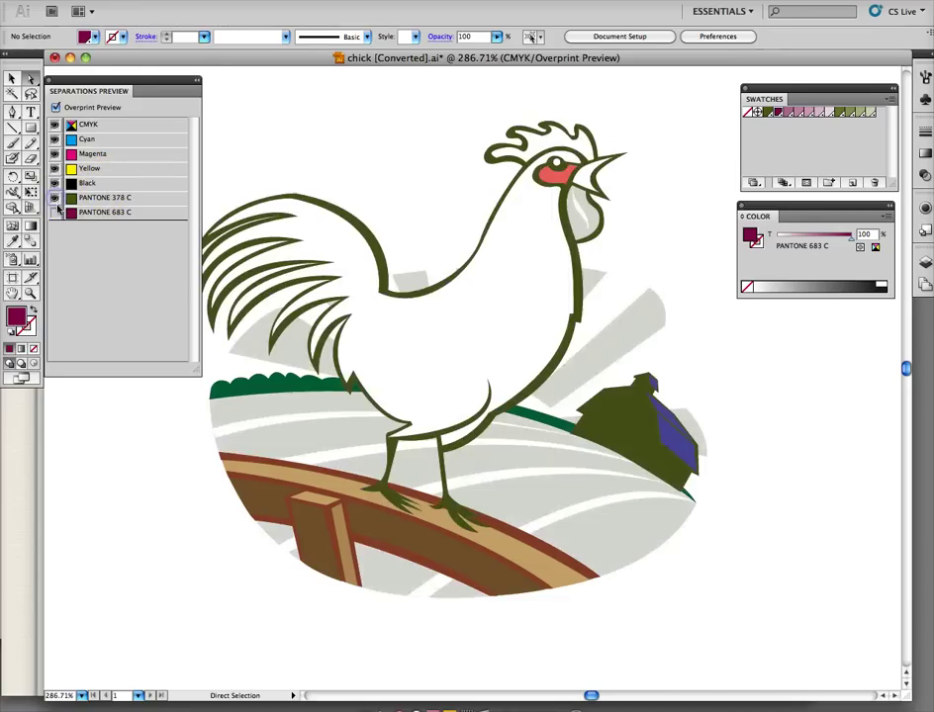
left_click(55, 213)
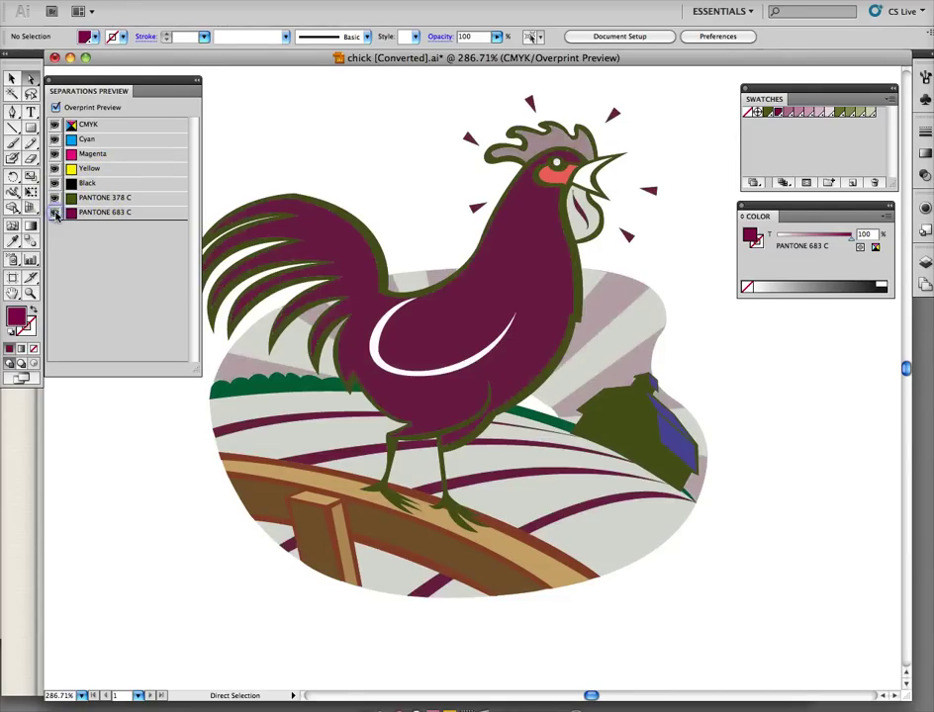
- Fill the green hedge with PANTONE 683 C at 40% and the barn's two large blue side panels with PANTONE 378 C at 20%
left_click(275, 389)
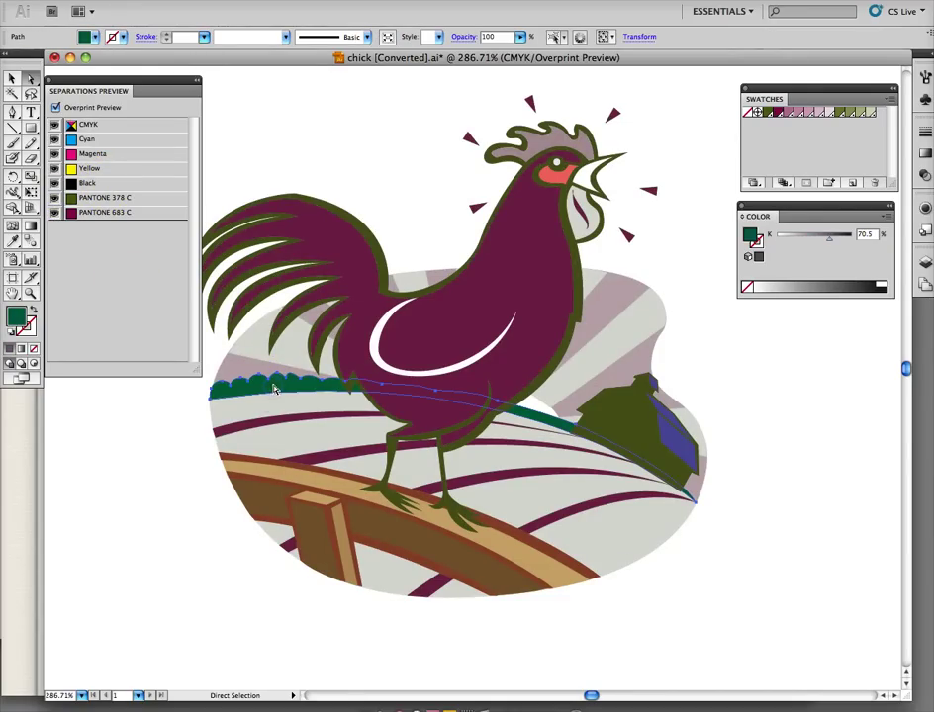
left_click(801, 113)
left_click(670, 433)
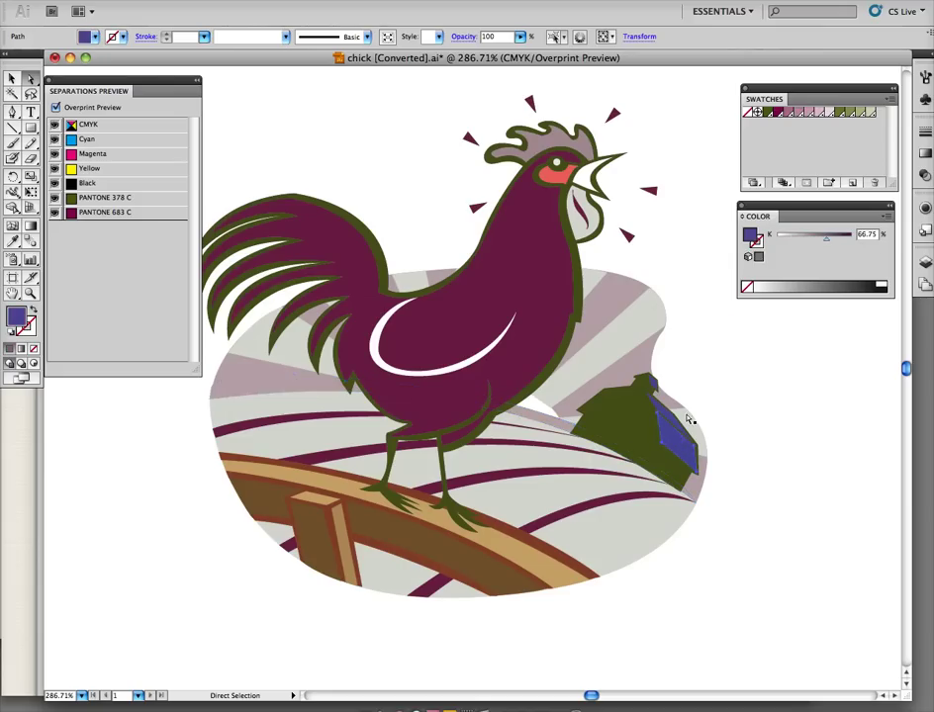
left_click(869, 113)
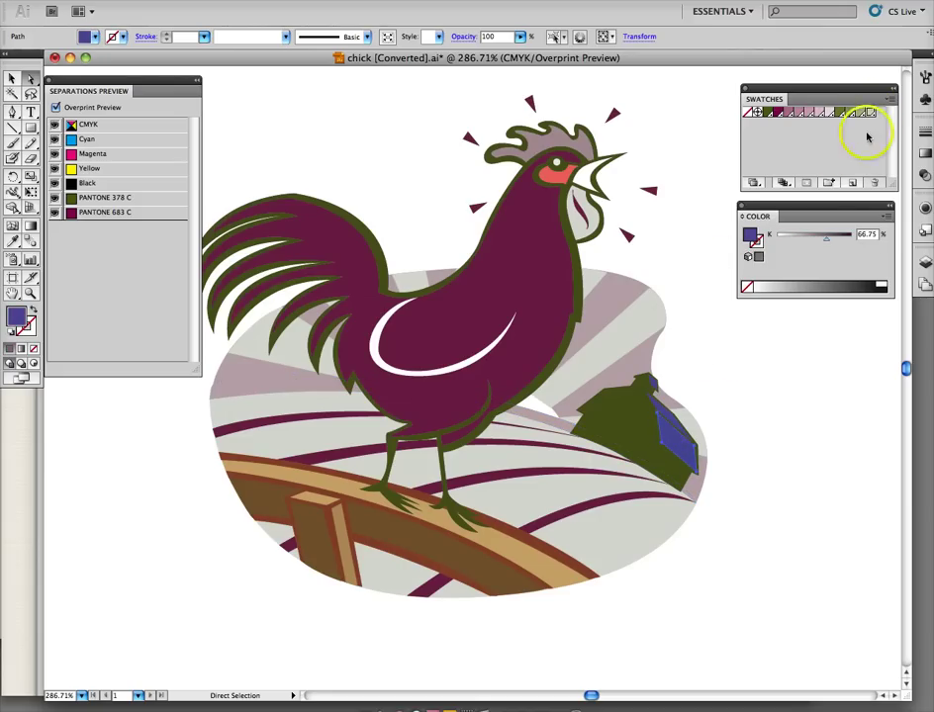
left_click(672, 419)
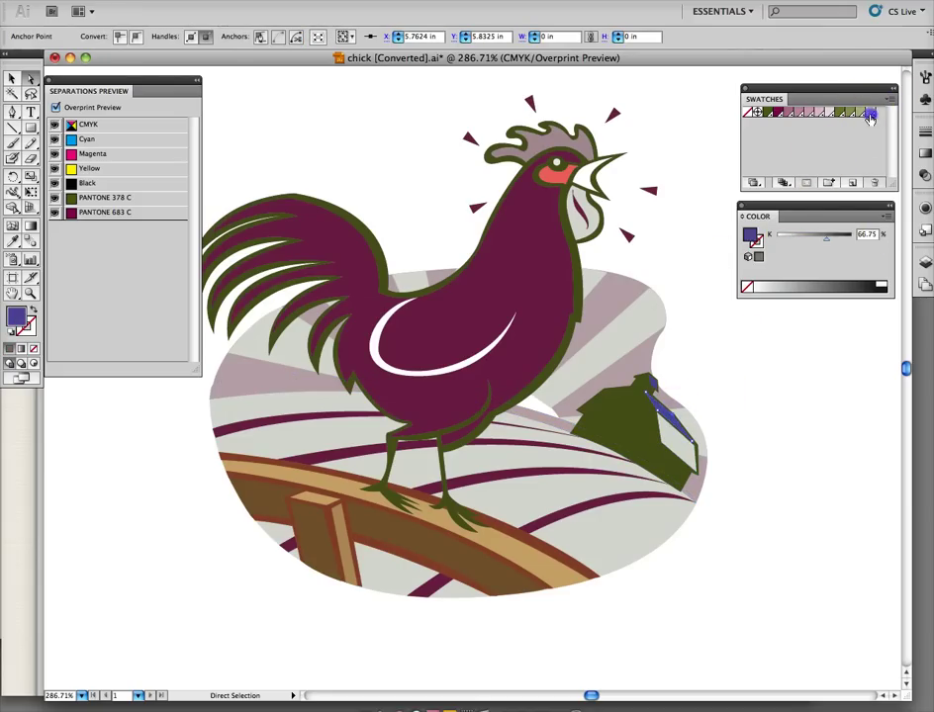
left_click(869, 113)
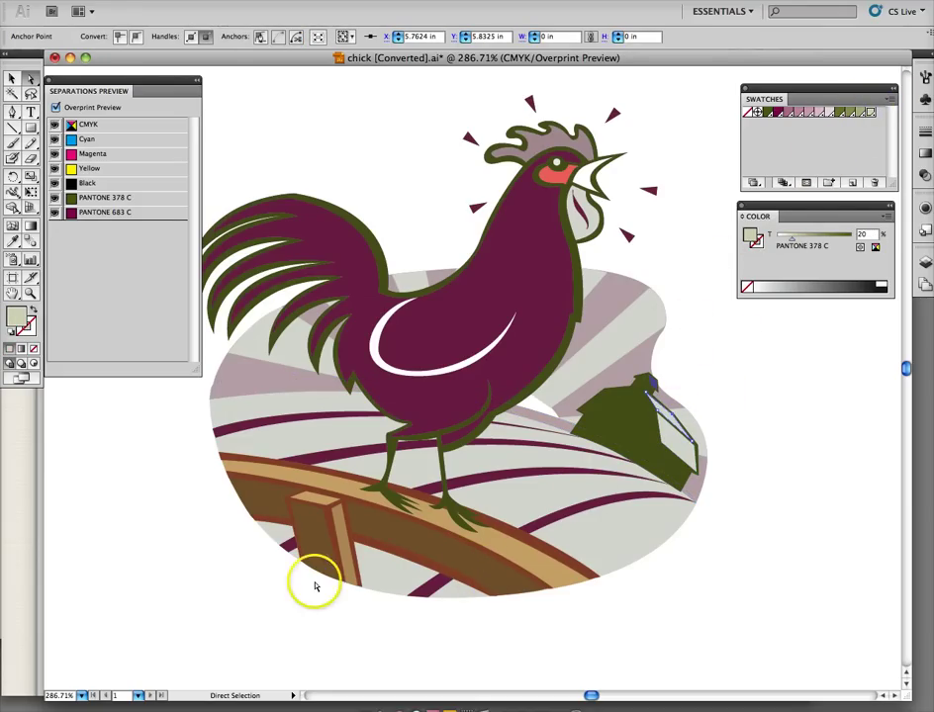
- Select the dark brown fence faces by shared fill color, fill them with PANTONE 683 C at 20%, and lighten the rail's top edge to match
left_click(315, 501)
left_click(341, 539)
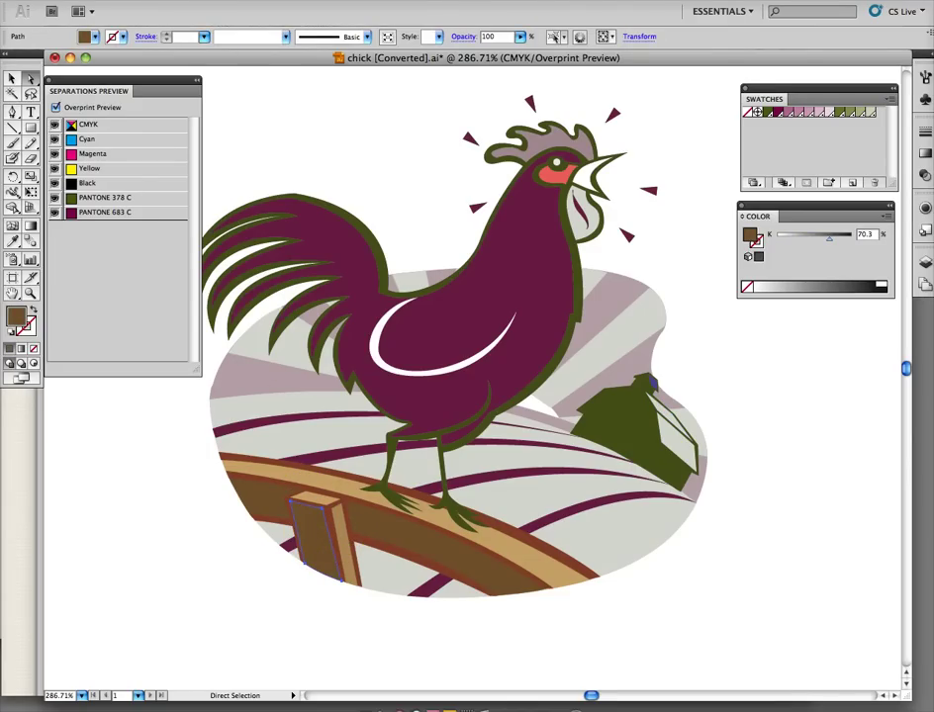
left_click(277, 0)
mouse_move(387, 123)
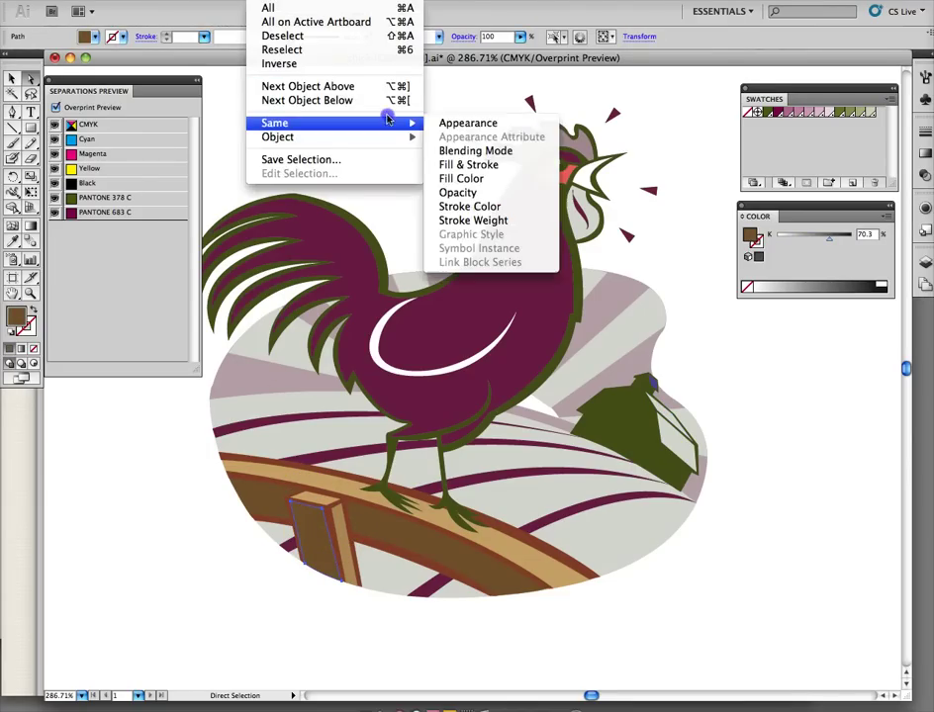
left_click(479, 181)
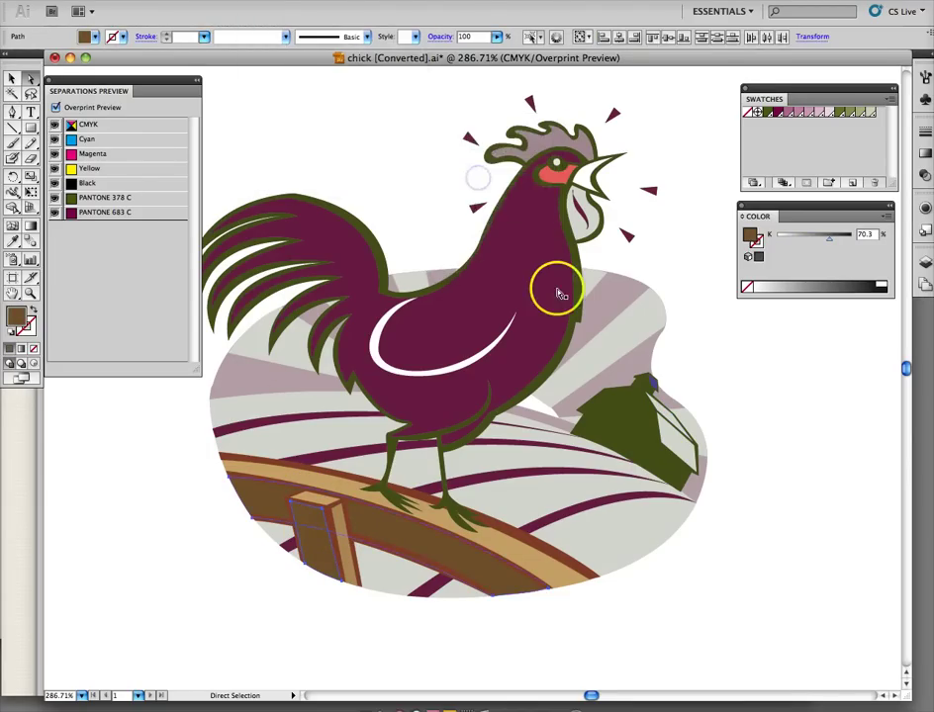
left_click(822, 115)
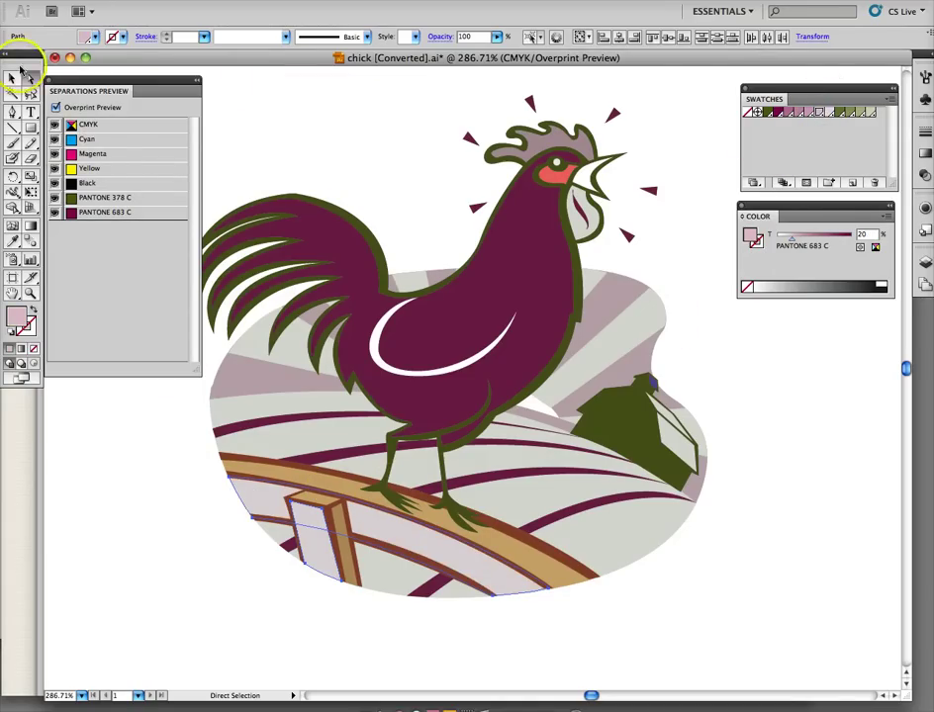
left_click(12, 78)
left_click(317, 471, "shift")
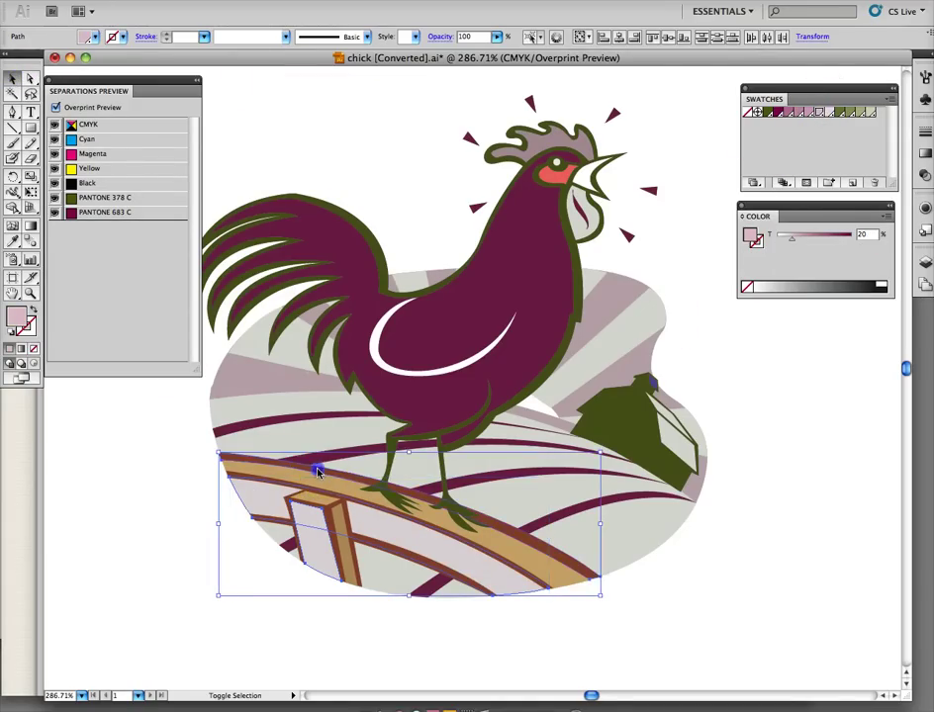
- Fill the red patch below the rooster's eye and the tan top surface of the fence rail with white
left_click(556, 166)
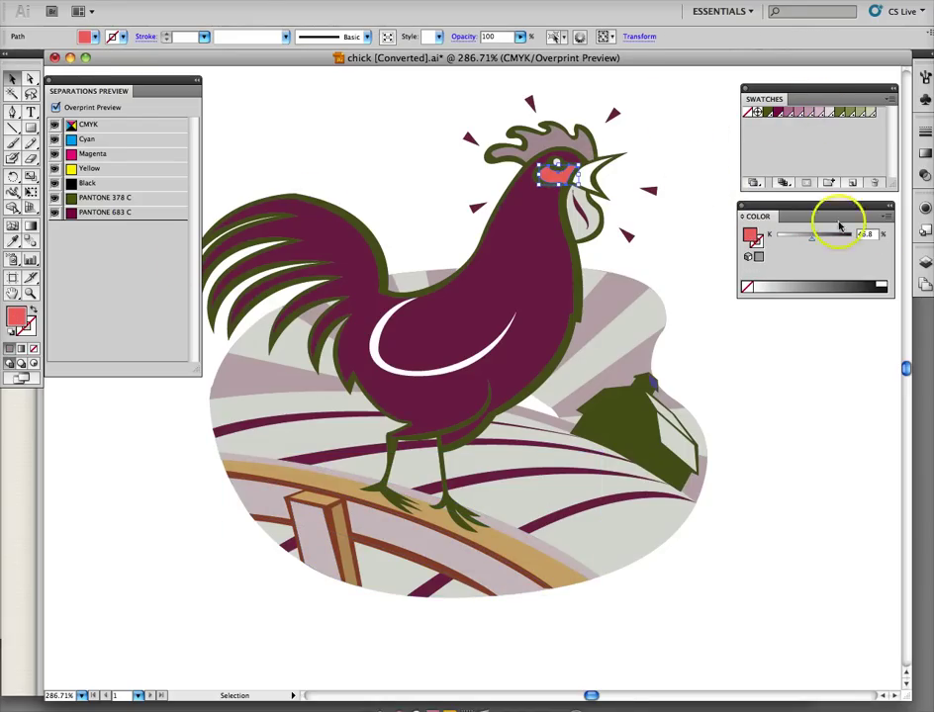
left_click(880, 285)
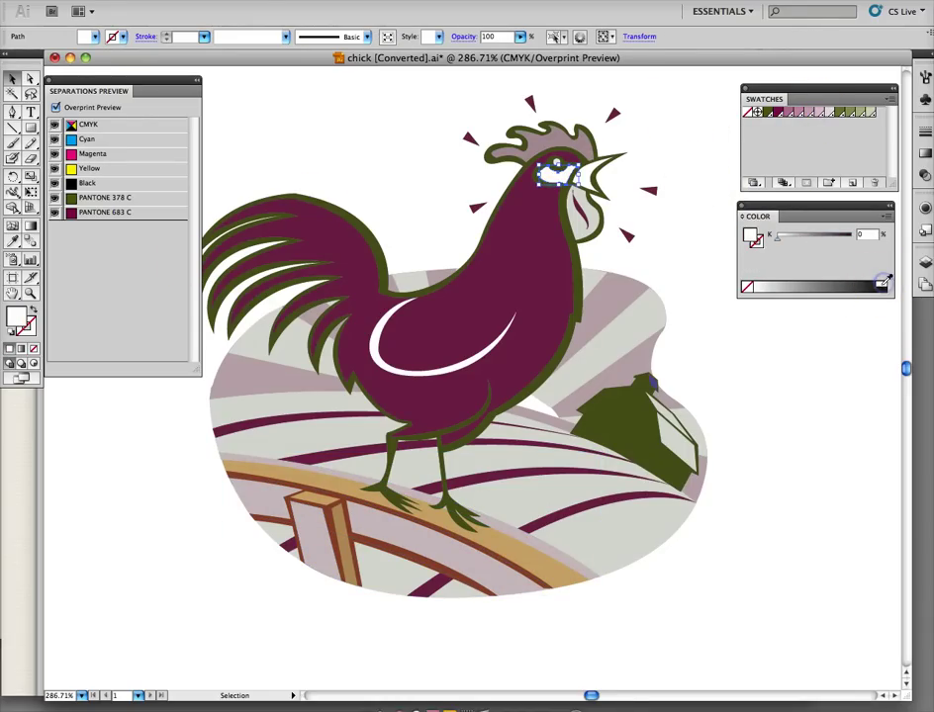
left_click(756, 425)
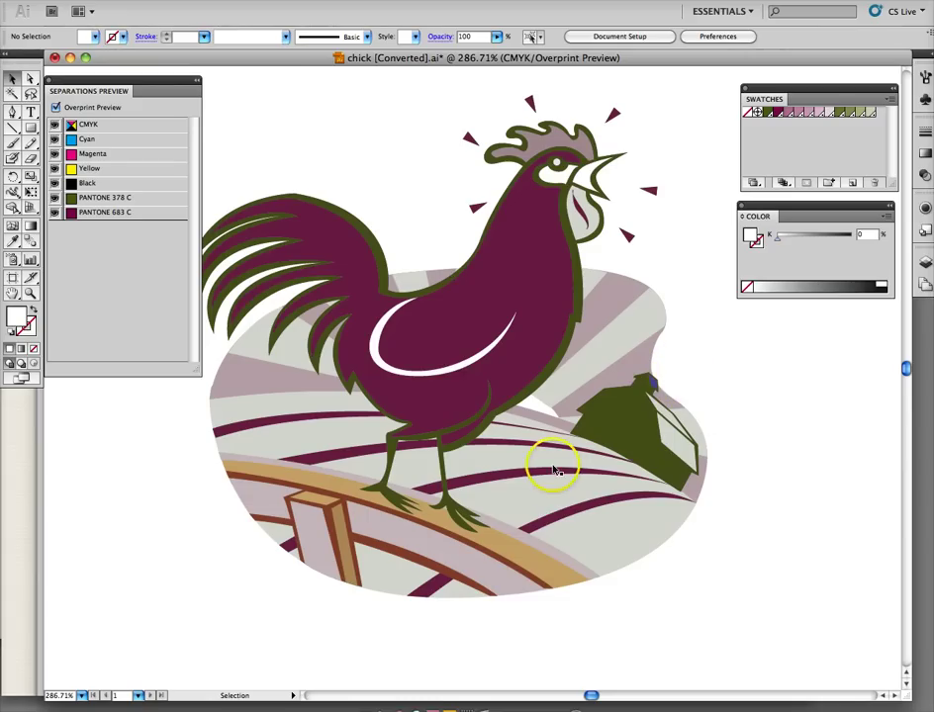
left_click(528, 559)
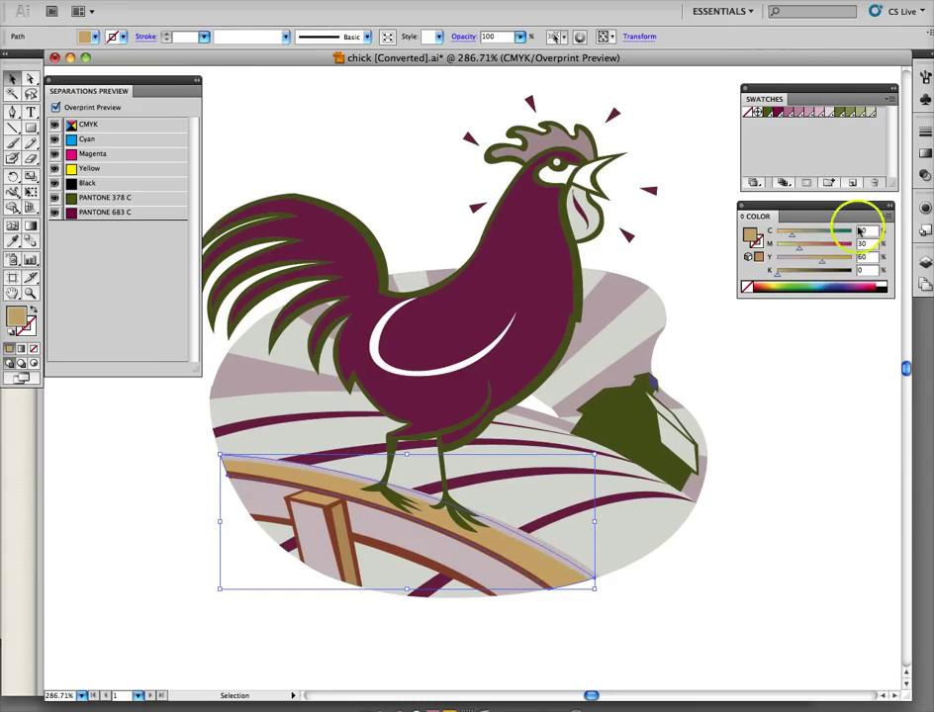
left_click(879, 286)
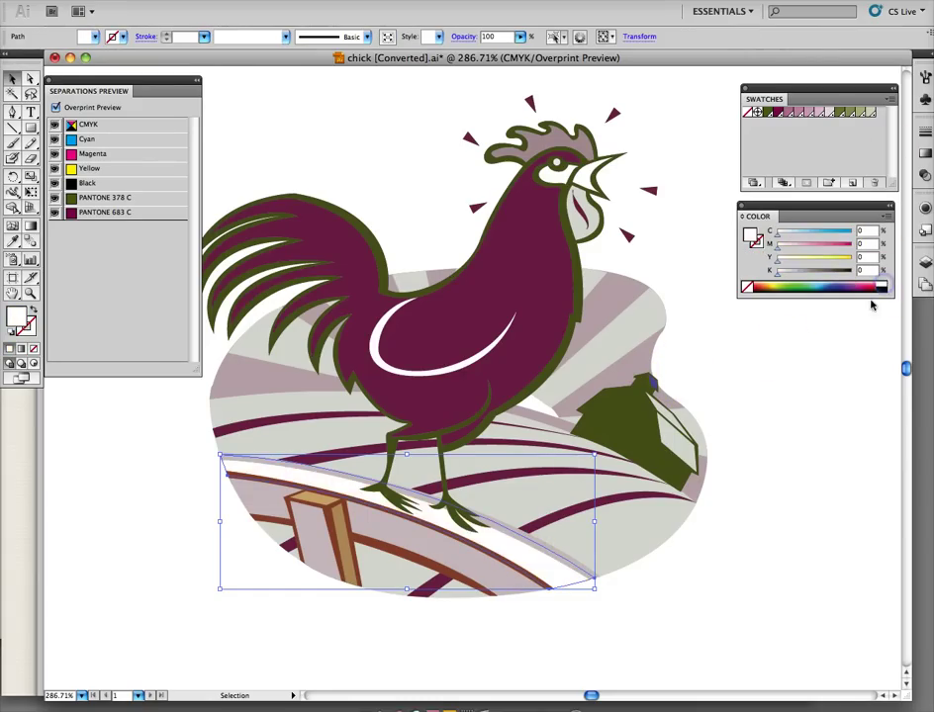
- Fill the fence post's tan side with PANTONE 378 C at 60% and its tan top with PANTONE 378 C at 40%
left_click(347, 547)
left_click(848, 112)
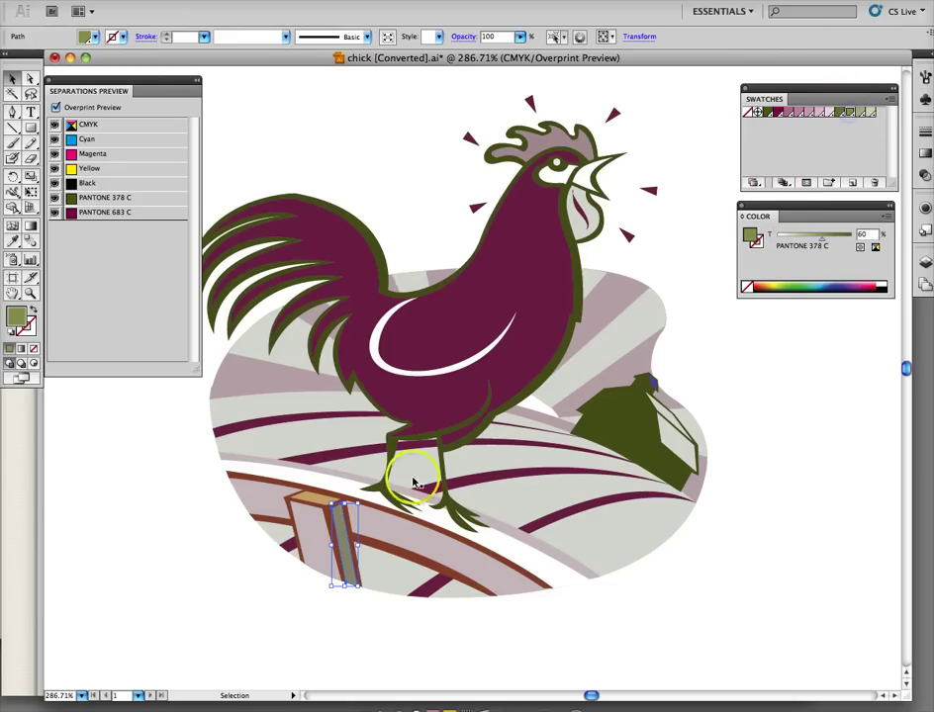
left_click(313, 499)
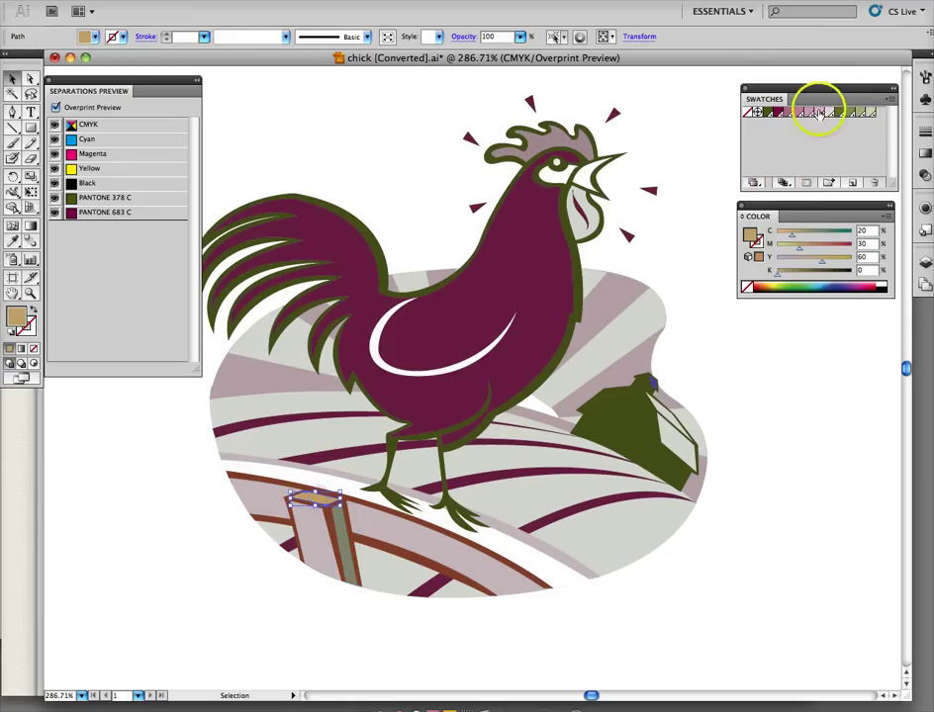
left_click(858, 112)
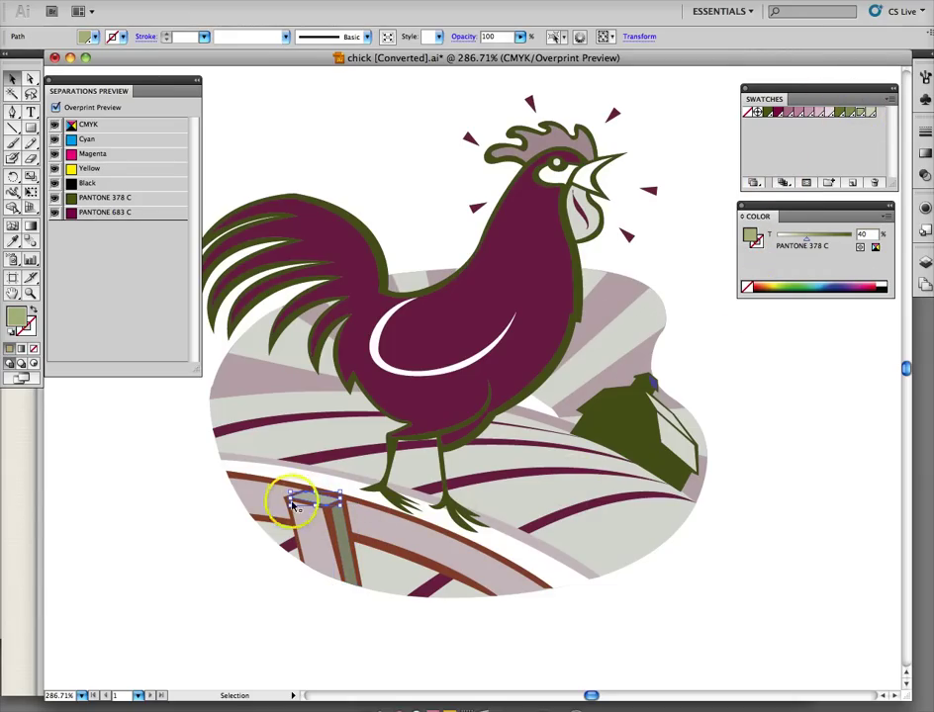
- Fill the reddish-brown lower edge of the fence rail with PANTONE 683 C at 40%
left_click(370, 545)
left_click(799, 112)
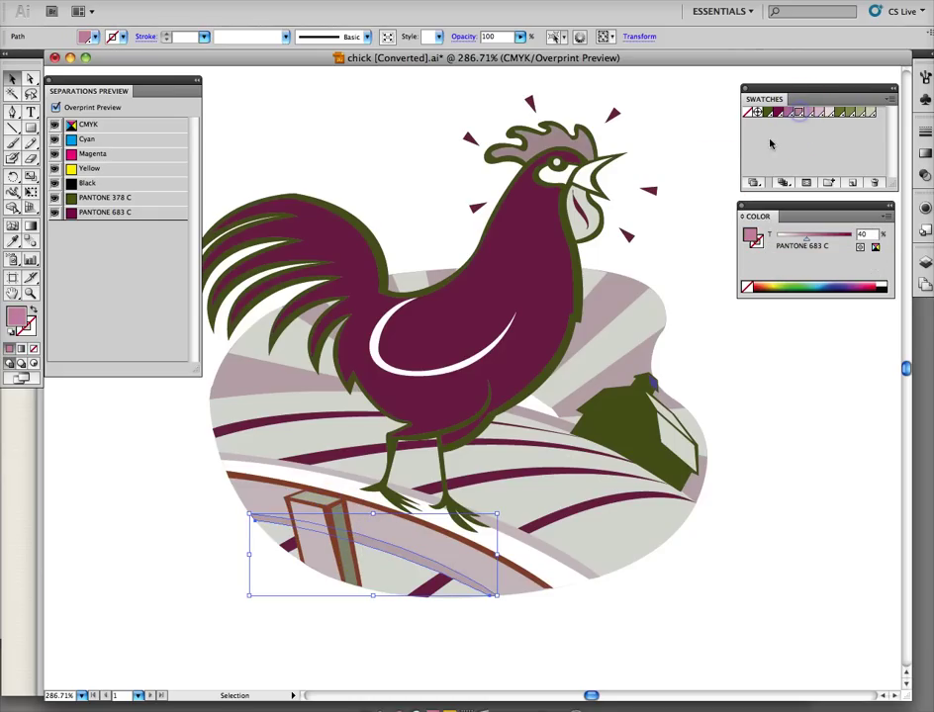
- Start saving the artwork under the name chick_PMS.ai, with the TORF folder inside Work as the location
left_click(121, 0)
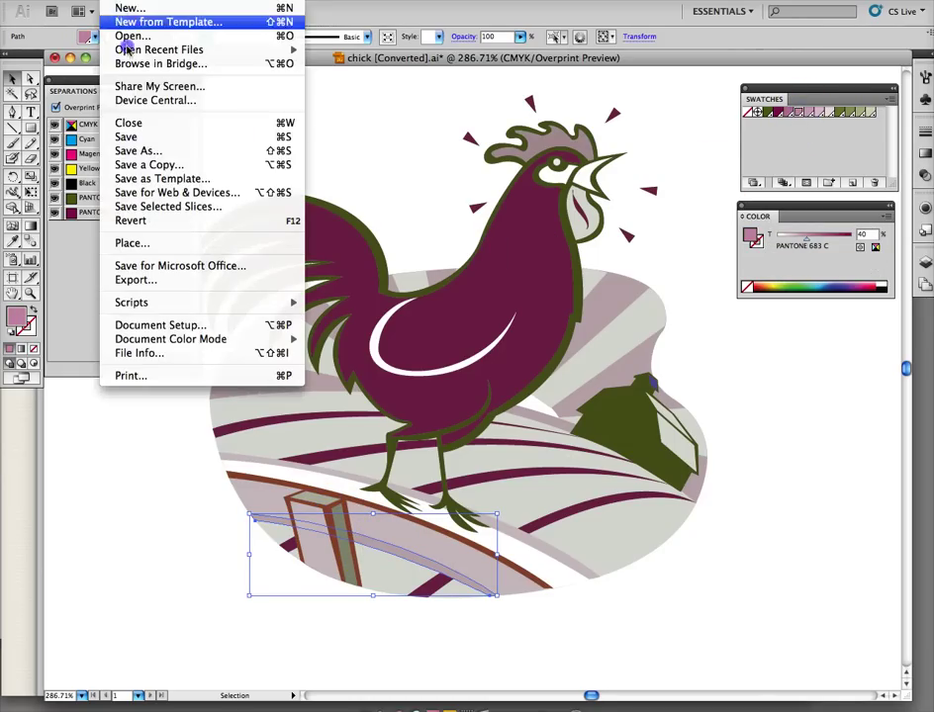
left_click(145, 153)
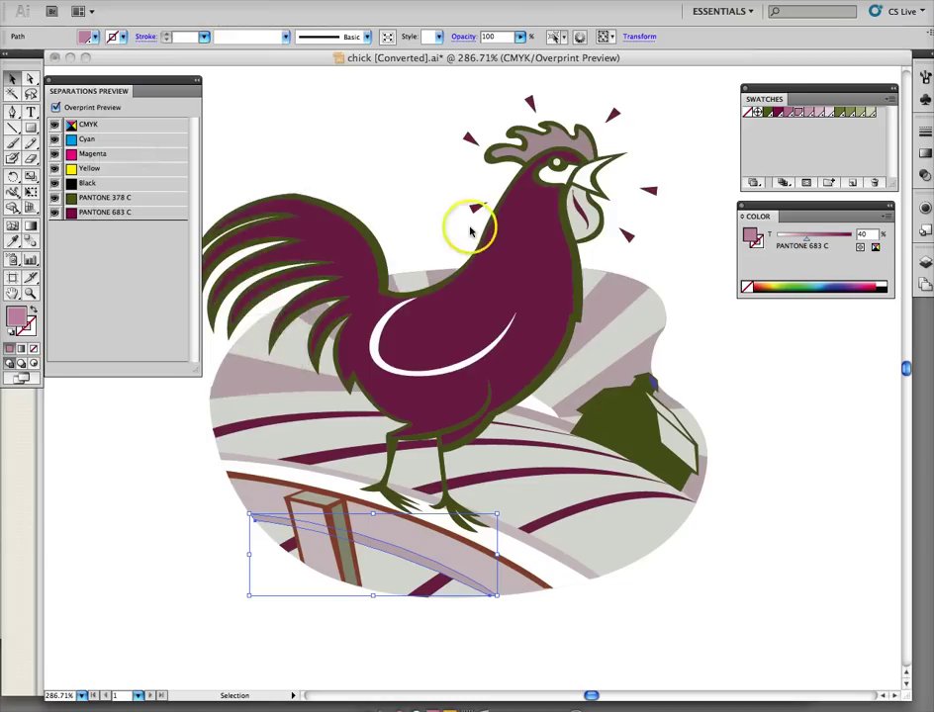
type("chick_PMS.ai")
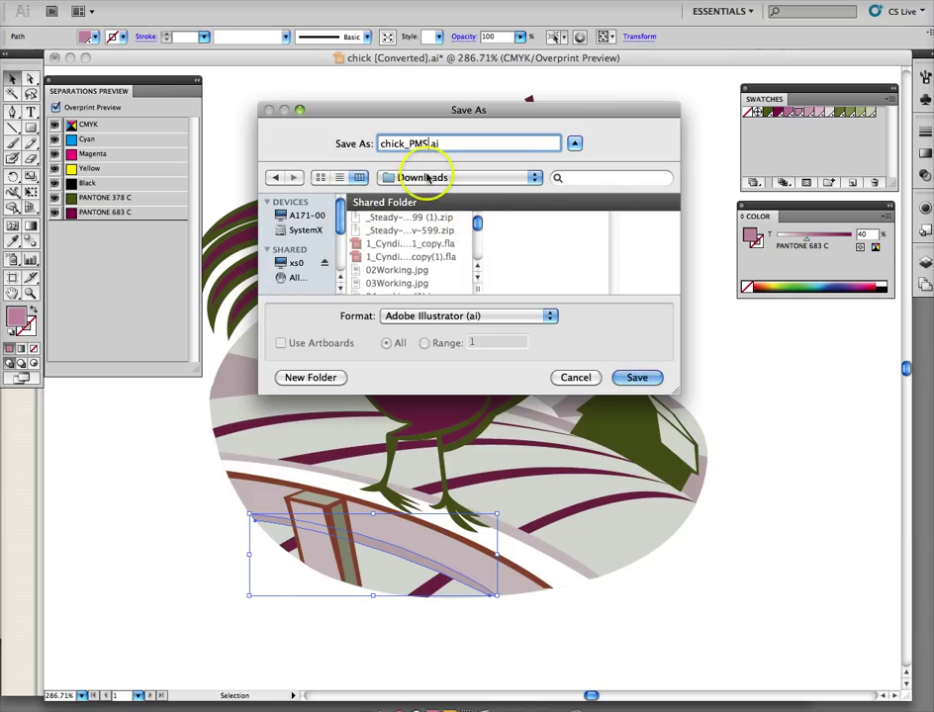
left_click(427, 178)
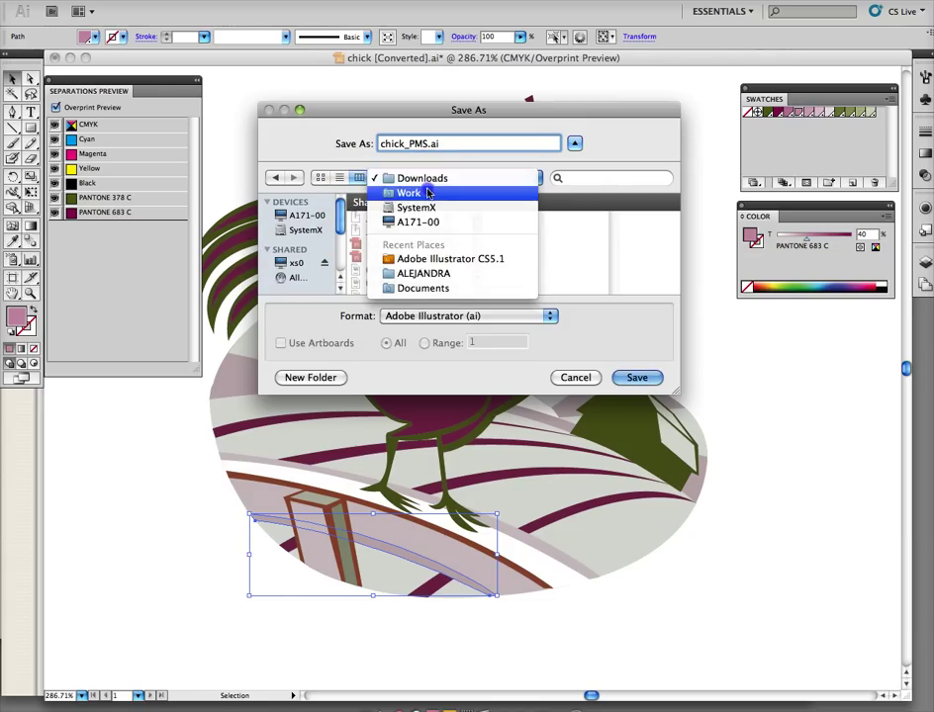
left_click(427, 193)
left_click_drag(480, 220, 474, 264)
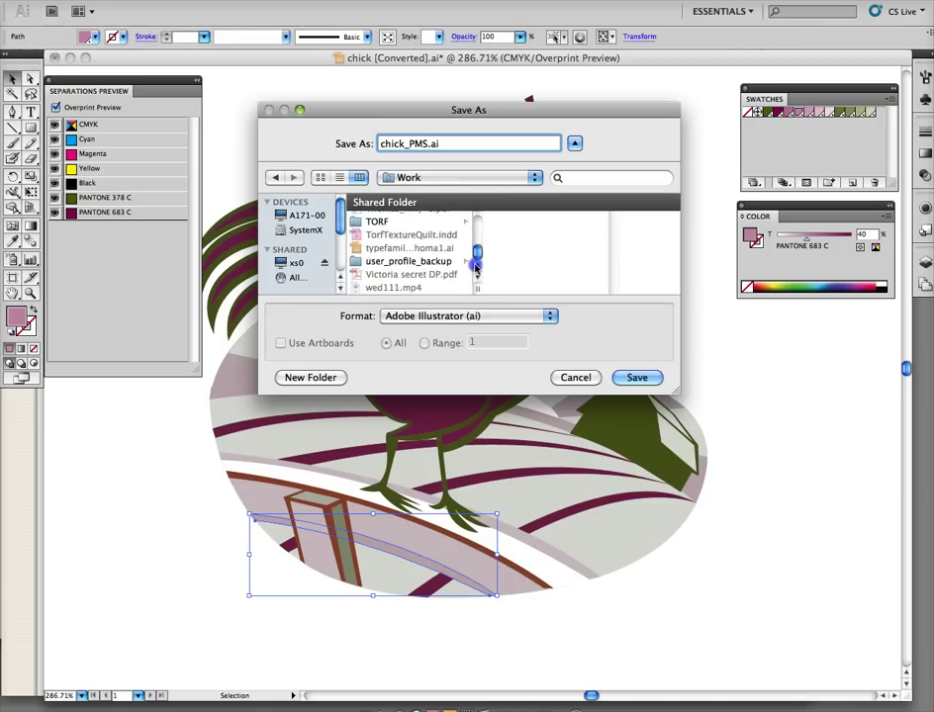
left_click(361, 220)
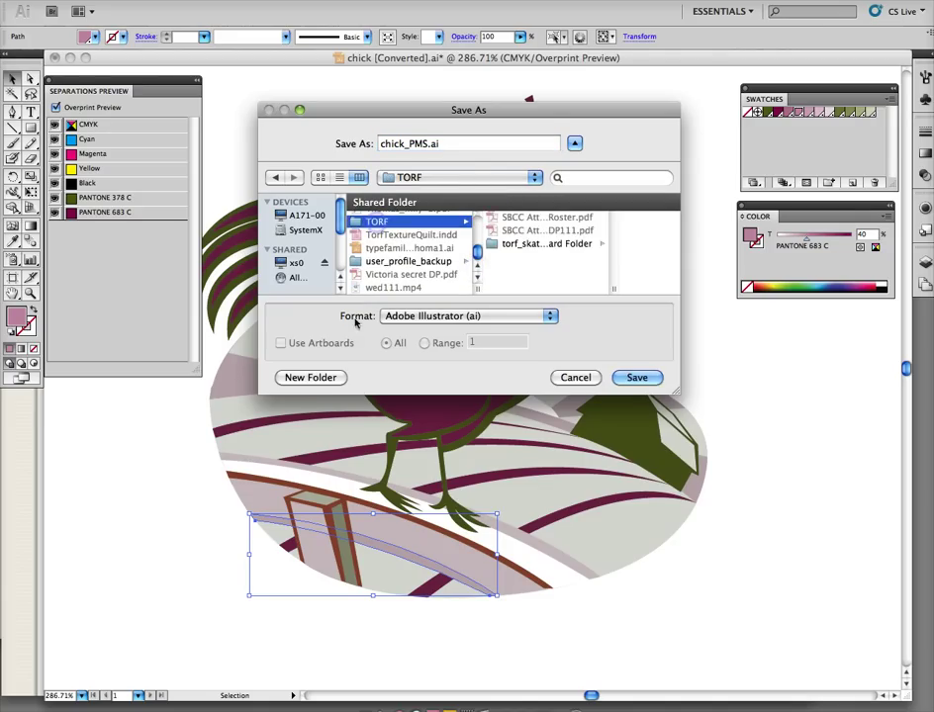
- Create a folder named Clip_TORF and save the artwork in it as an Illustrator CS5 file with the default options
left_click(319, 381)
type("Clip_TORF")
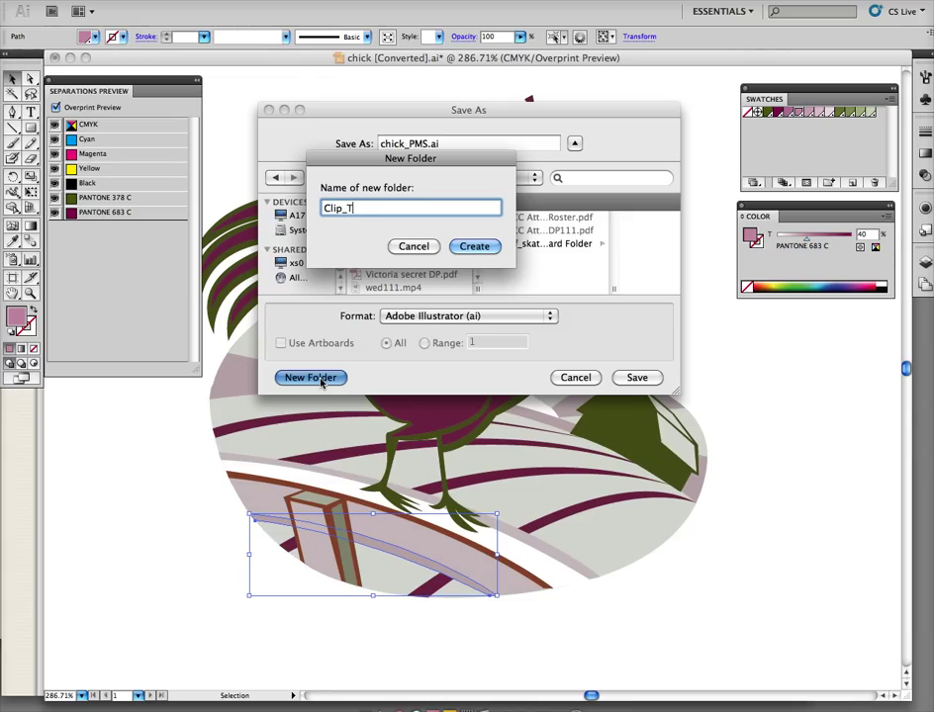
left_click(482, 247)
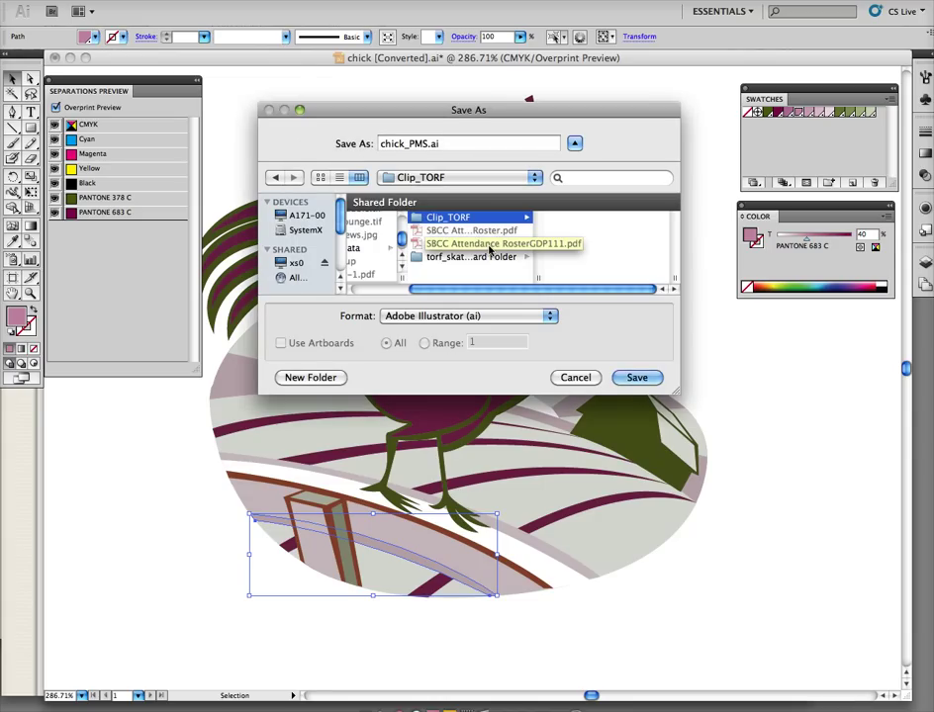
left_click(636, 377)
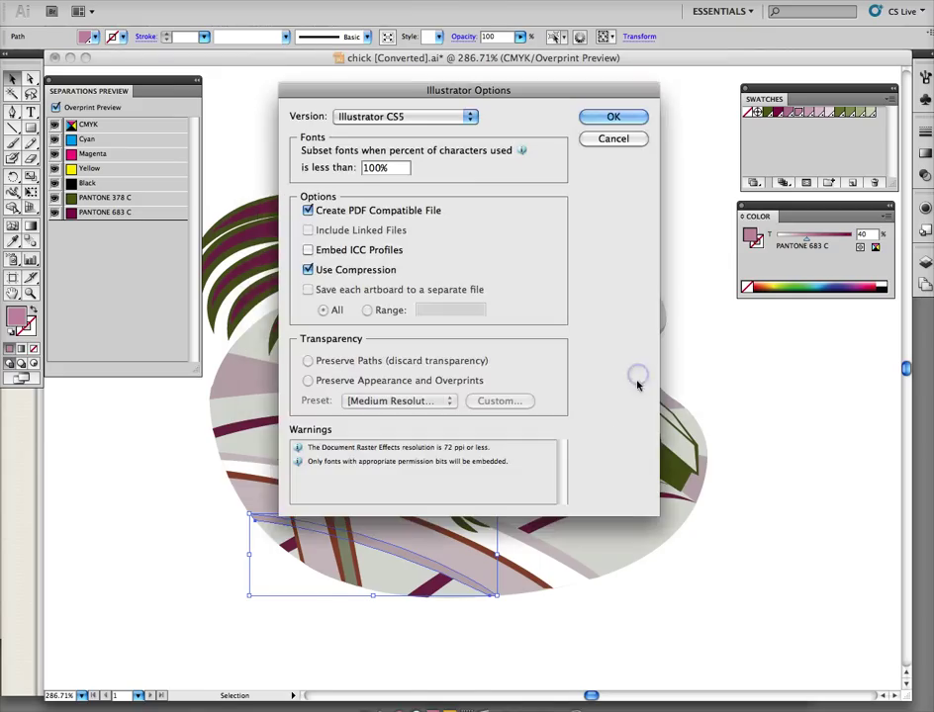
left_click(624, 118)
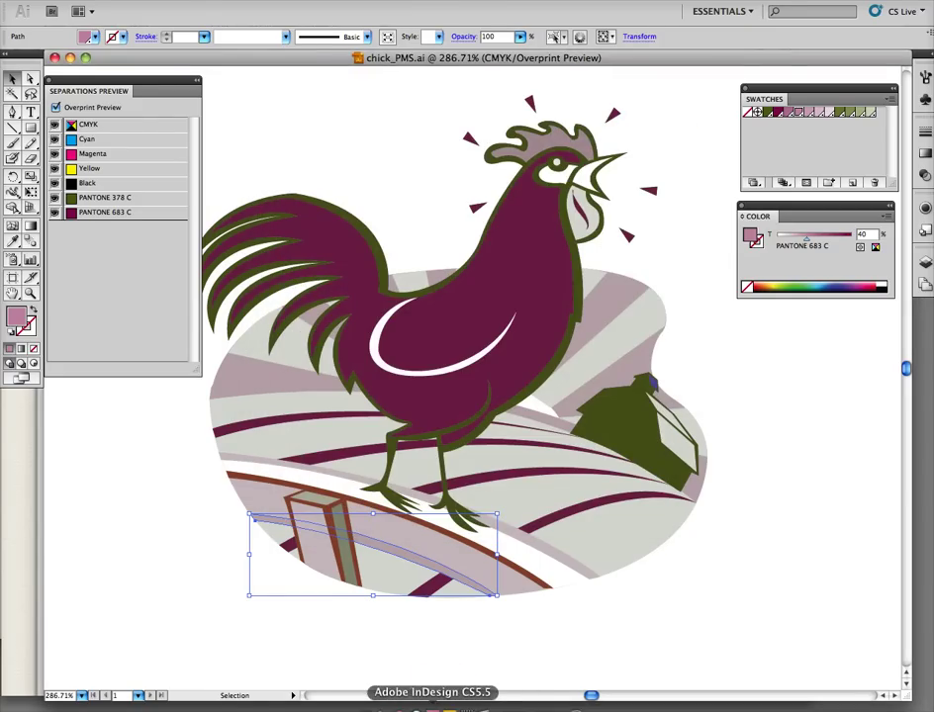
- Switch to Adobe InDesign CS5.5
left_click(432, 706)
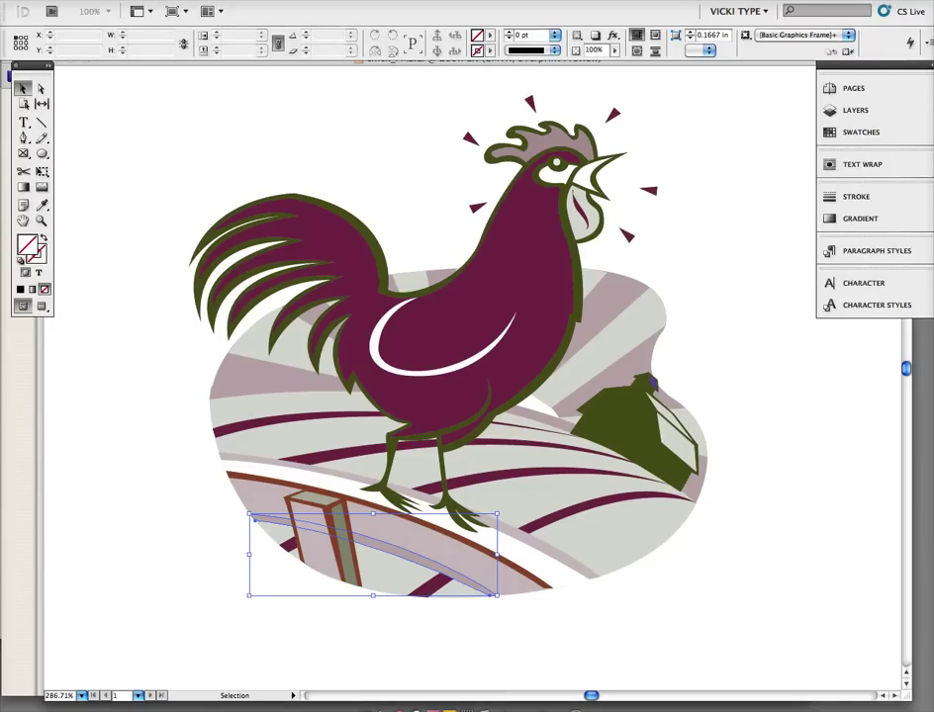
- Create a two-page Letter print document without facing pages and with a 0.125 in bleed on all sides
left_click(109, 0)
mouse_move(188, 10)
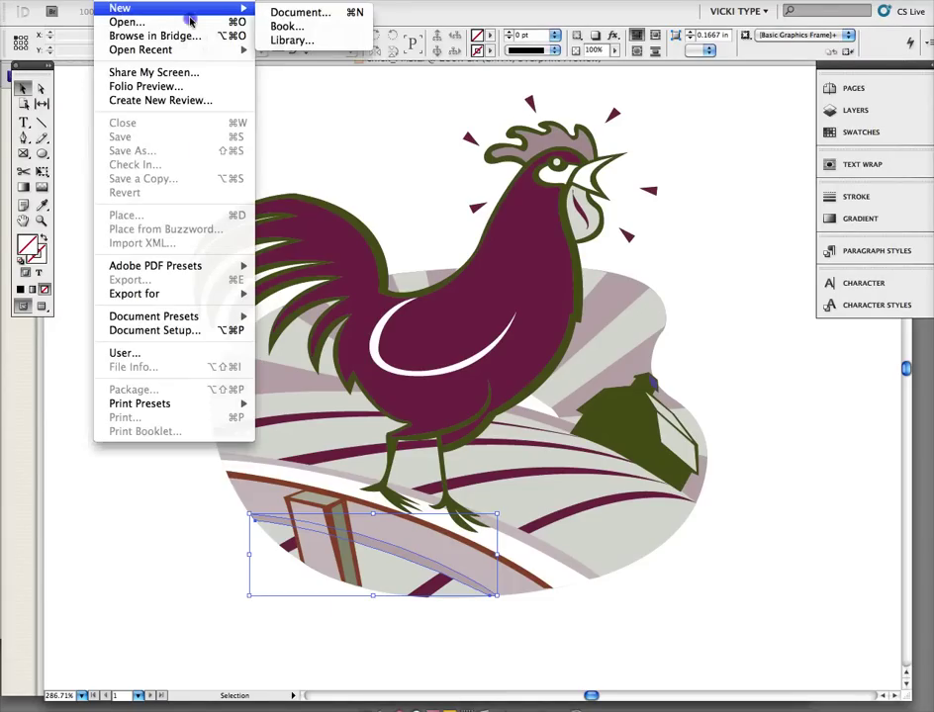
left_click(301, 14)
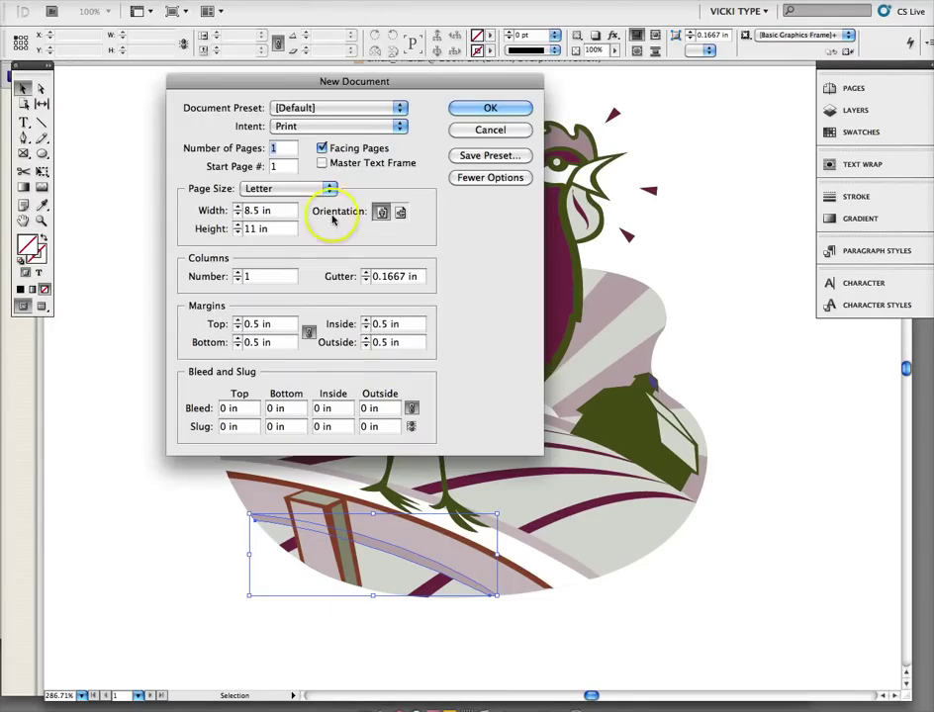
left_click(322, 149)
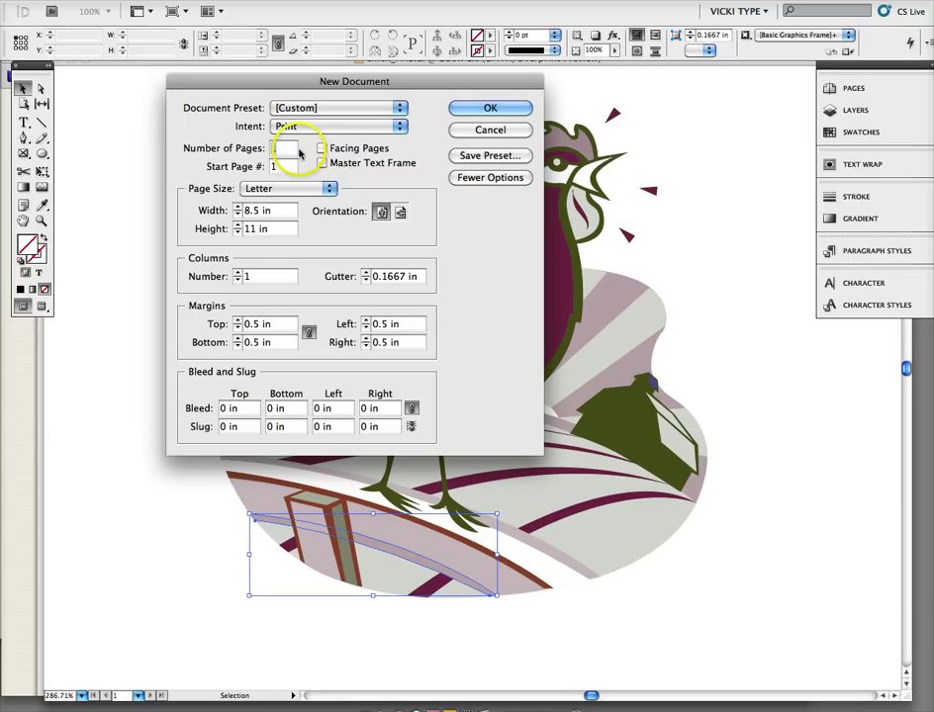
type("2")
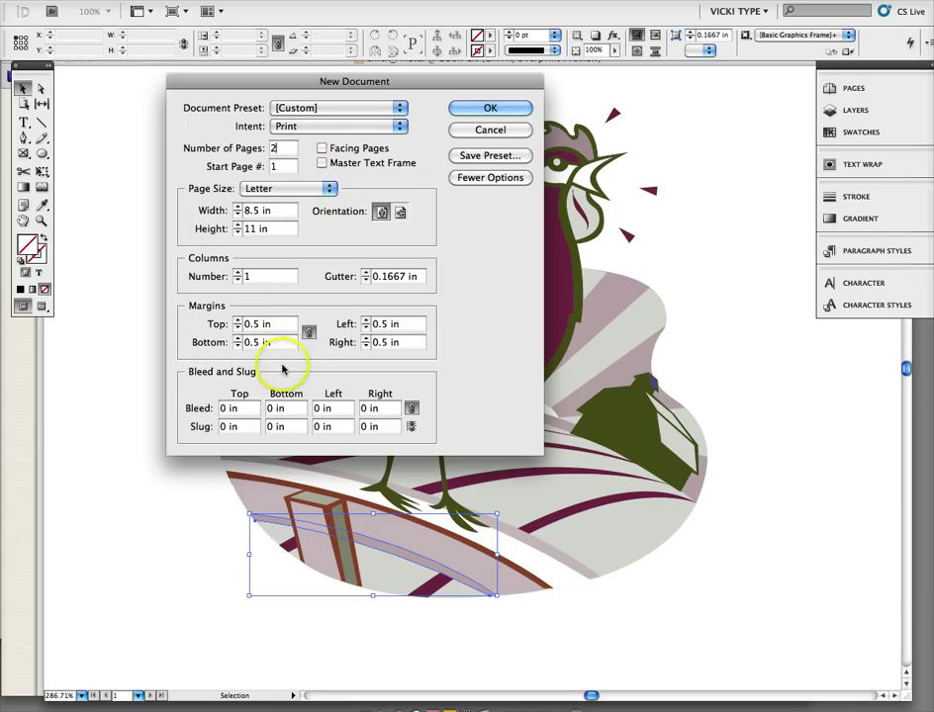
left_click(233, 409)
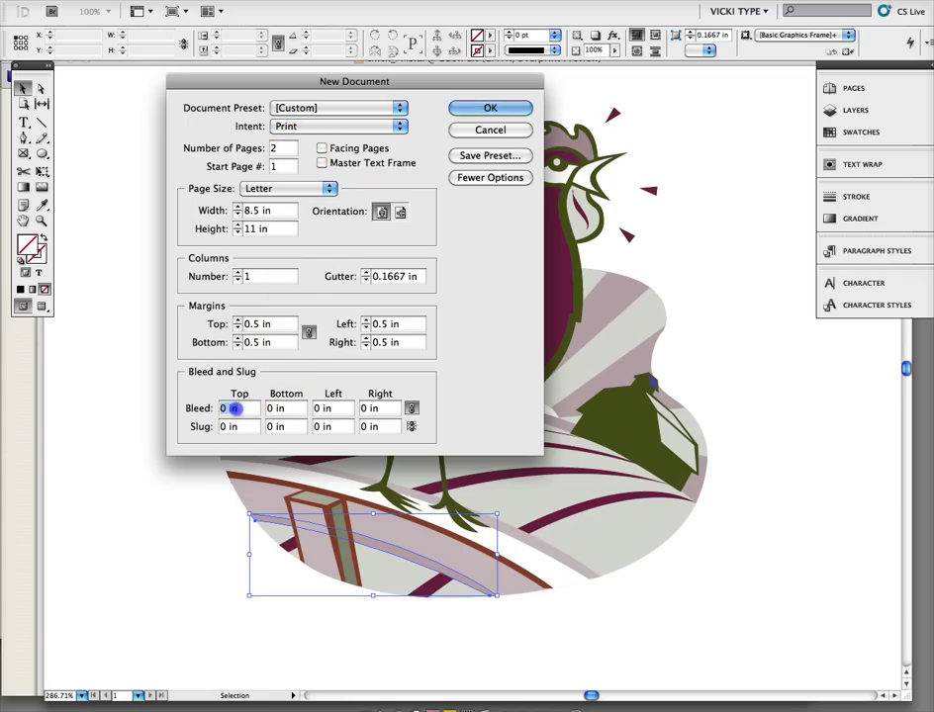
type(".125")
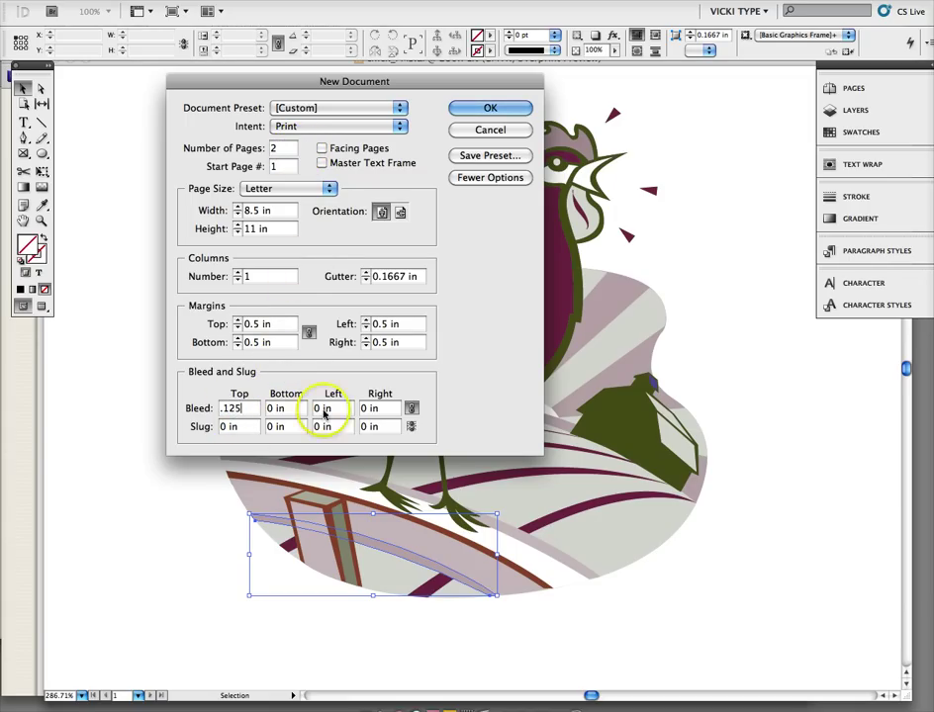
left_click(376, 409)
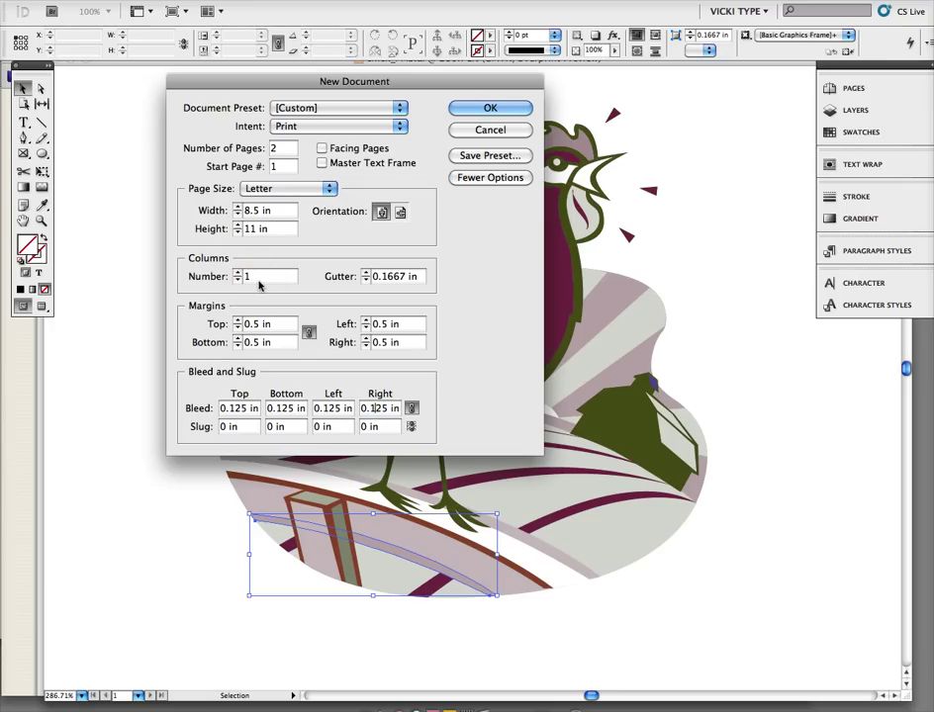
left_click(518, 106)
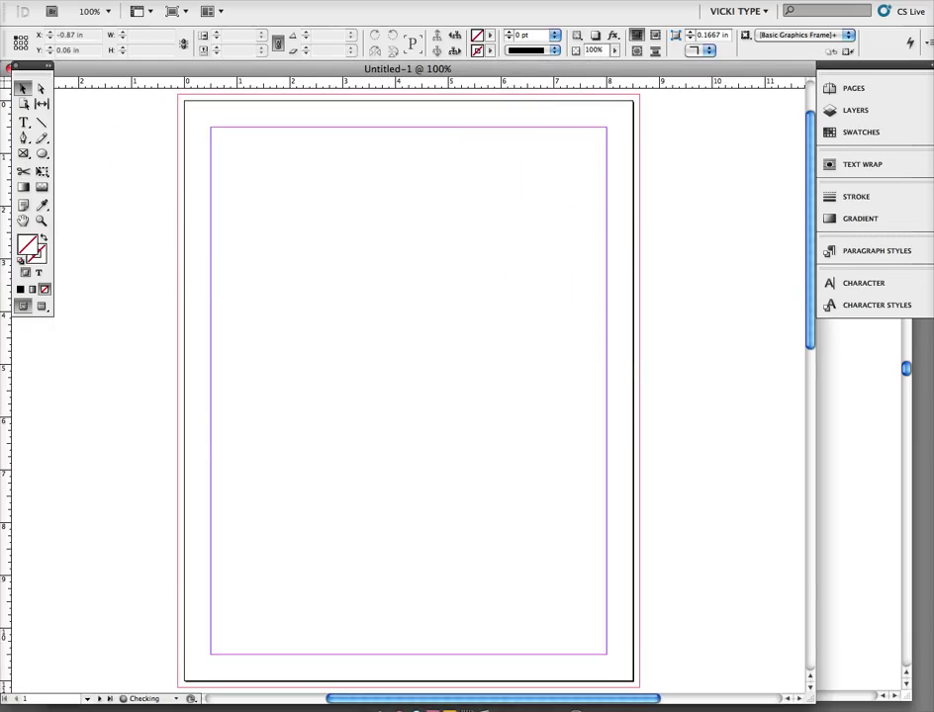
- Show the color swatches and load chick_PMS.ai from the Clip_TORF folder inside Work/TORF for placing
left_click(857, 132)
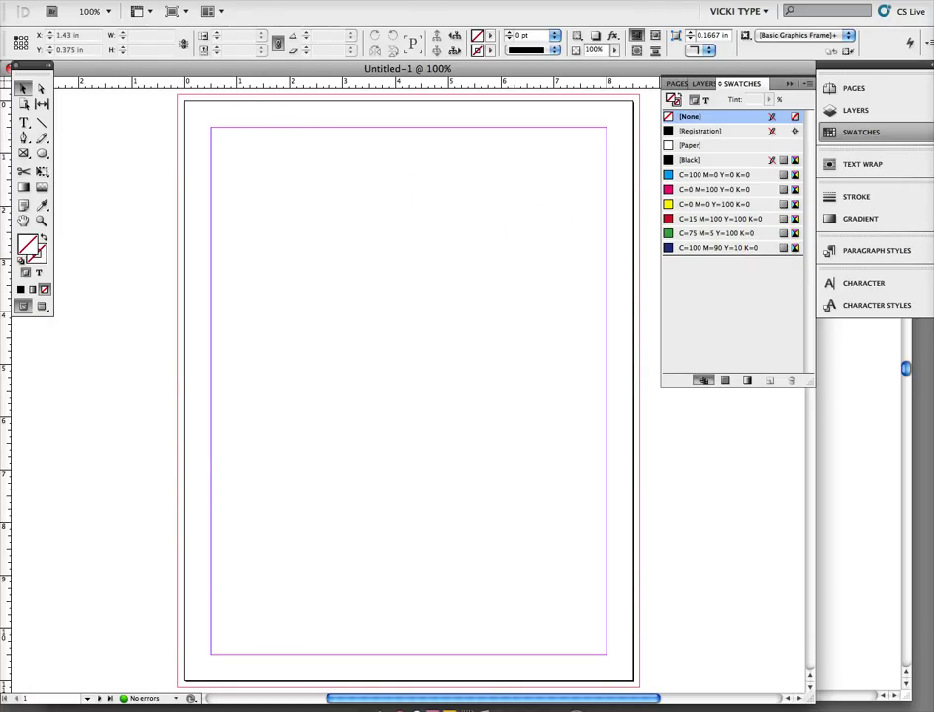
left_click(94, 2)
left_click(134, 215)
left_click(384, 182)
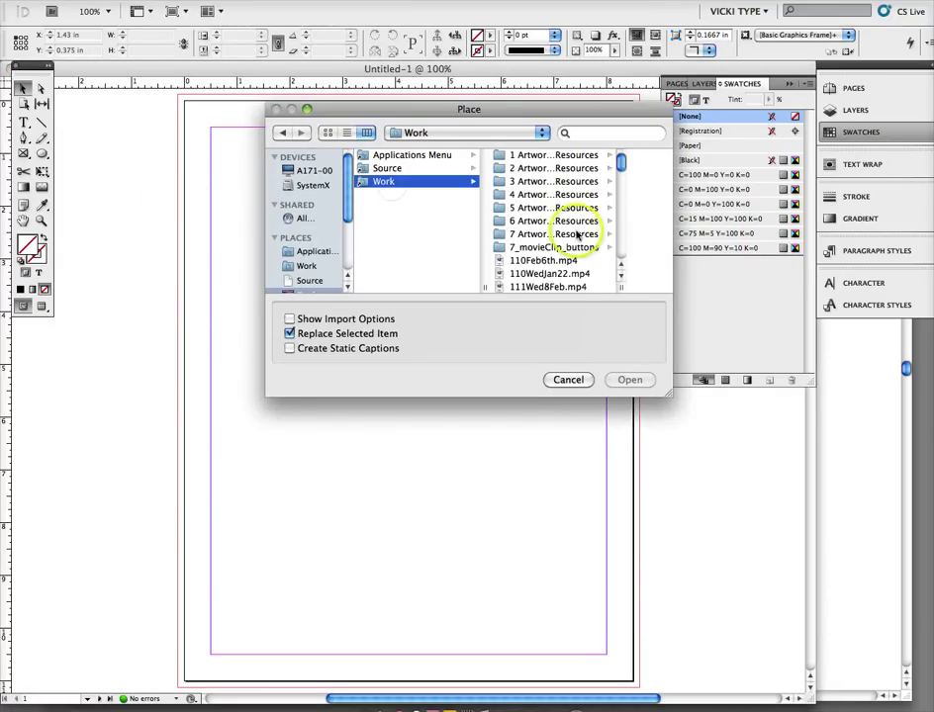
scroll(605, 252, "down", 10)
left_click(539, 221)
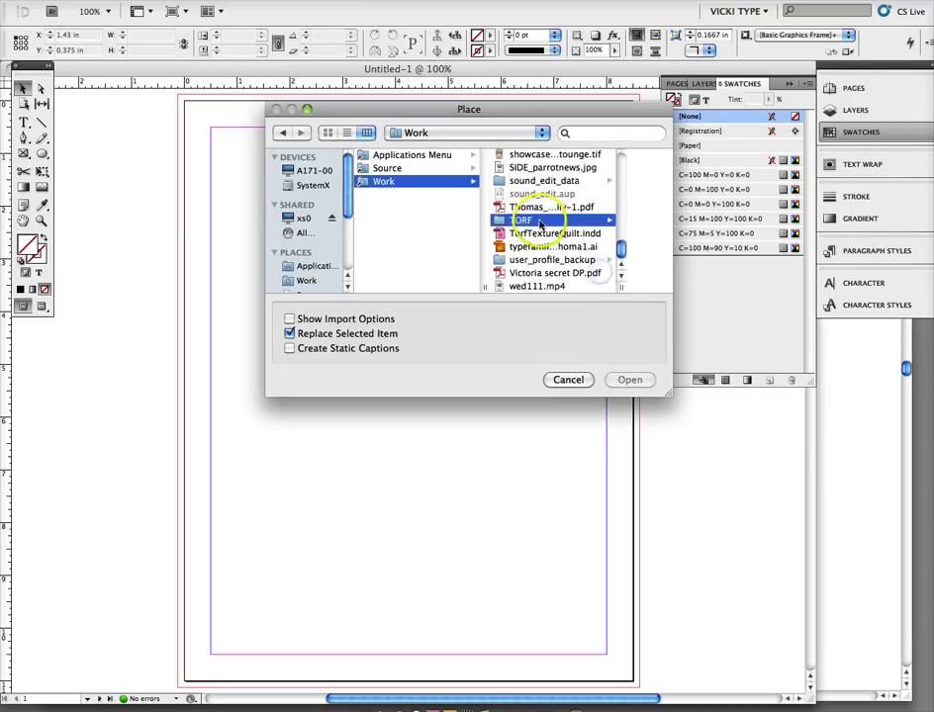
left_click(605, 175)
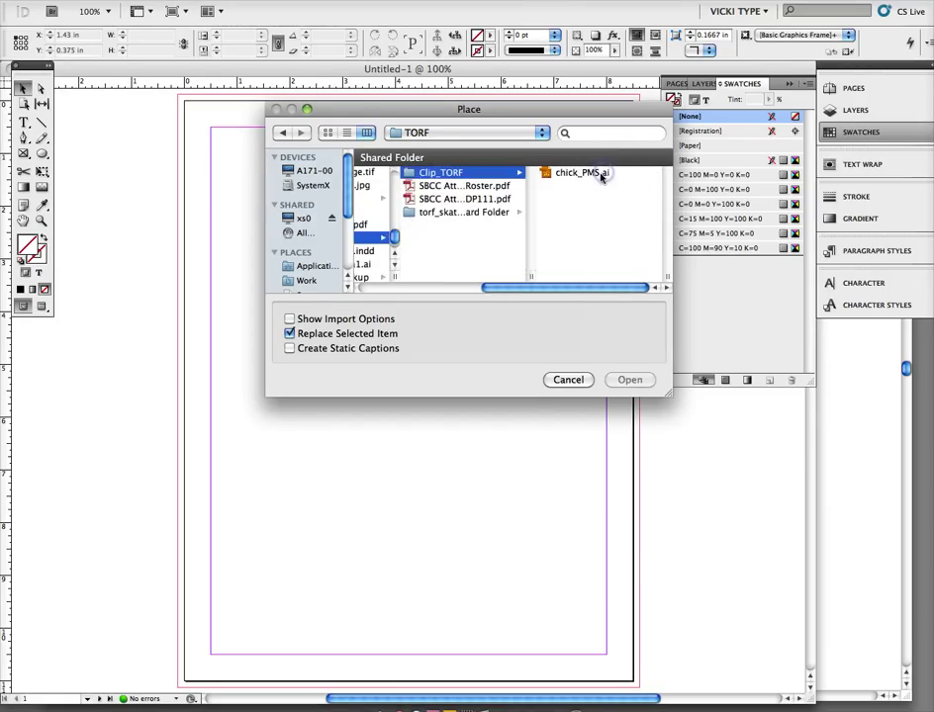
left_click(581, 173)
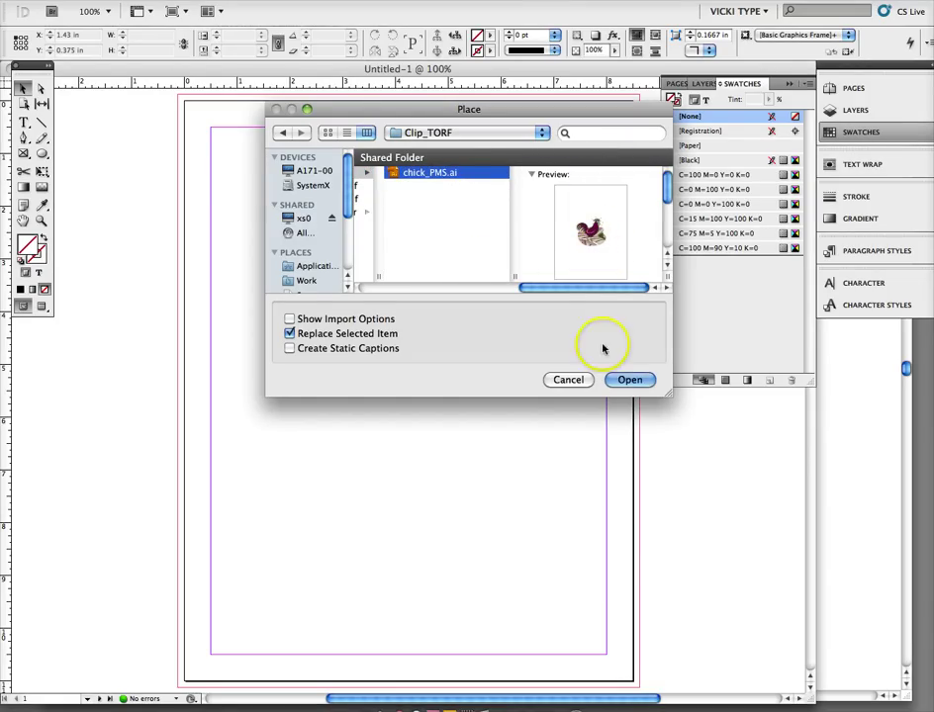
left_click(630, 379)
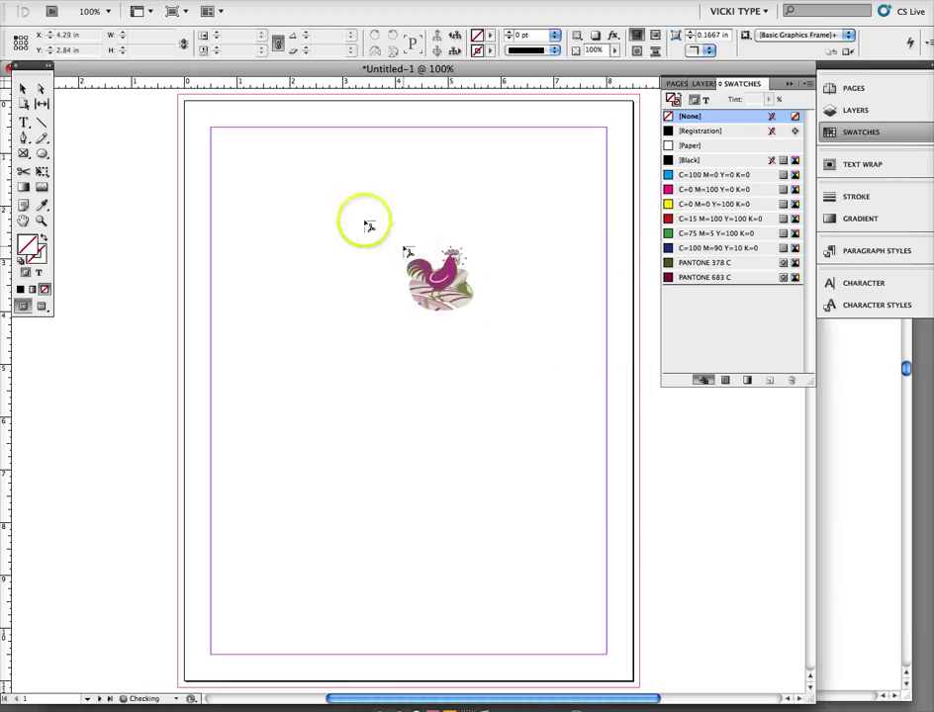
- Place the rooster artwork in the upper part of the page from its left edge, about 5.47 in wide and 5.08 in high
left_click(196, 146)
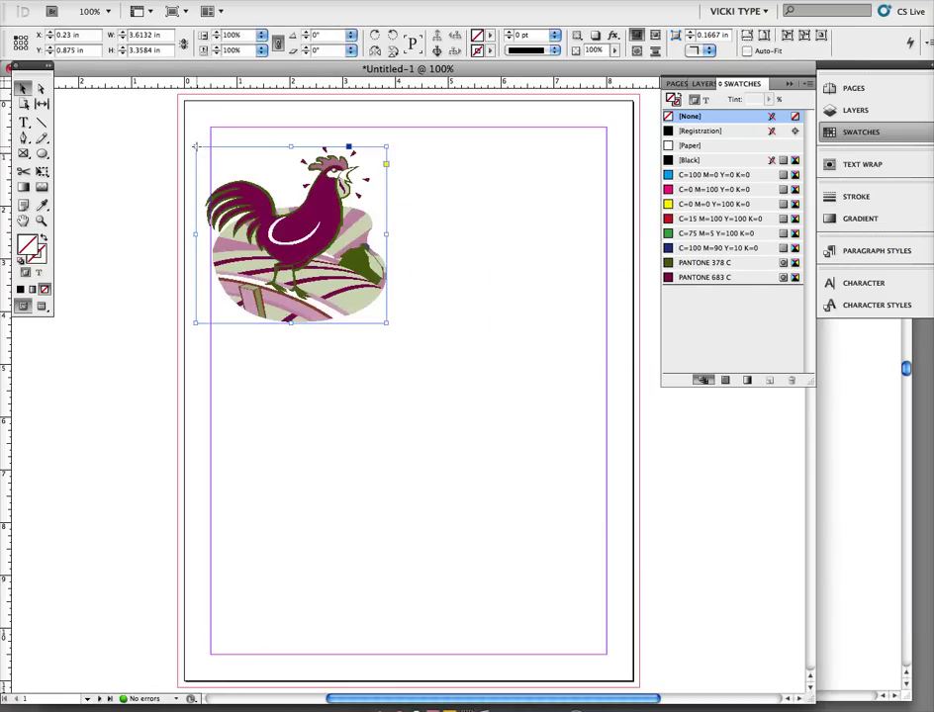
key("super+z")
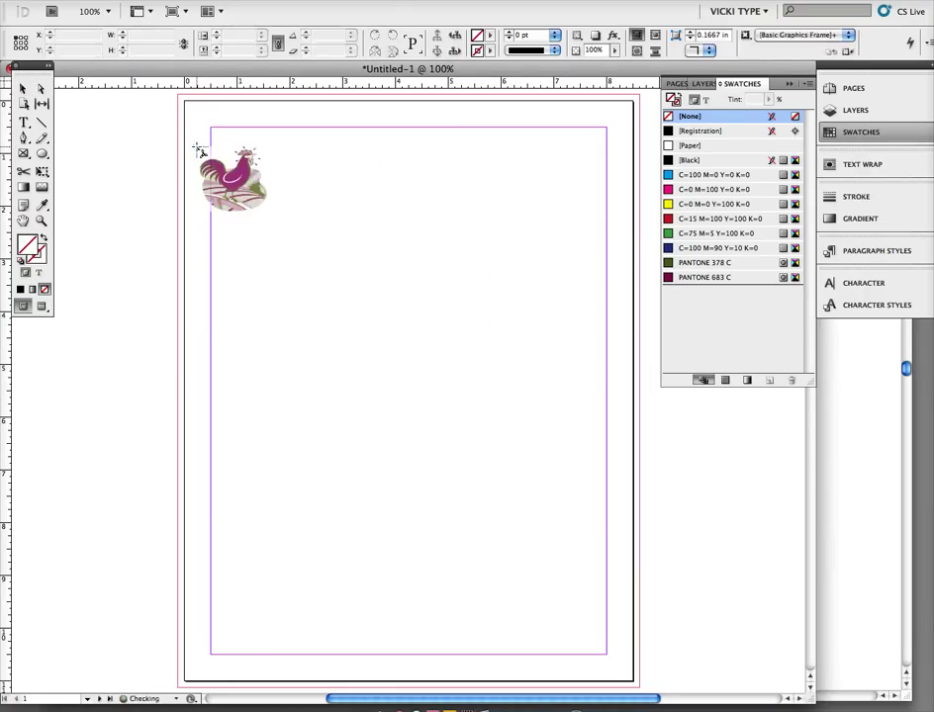
left_click_drag(184, 137, 406, 405)
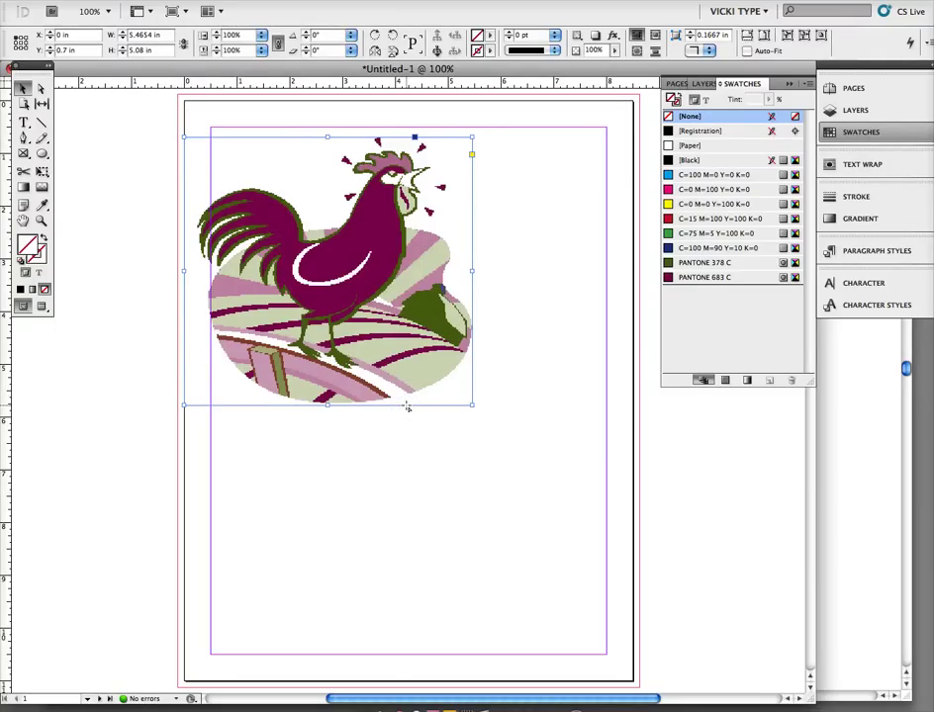
- Set the display performance of the placed rooster artwork to High Quality Display
right_click(241, 121)
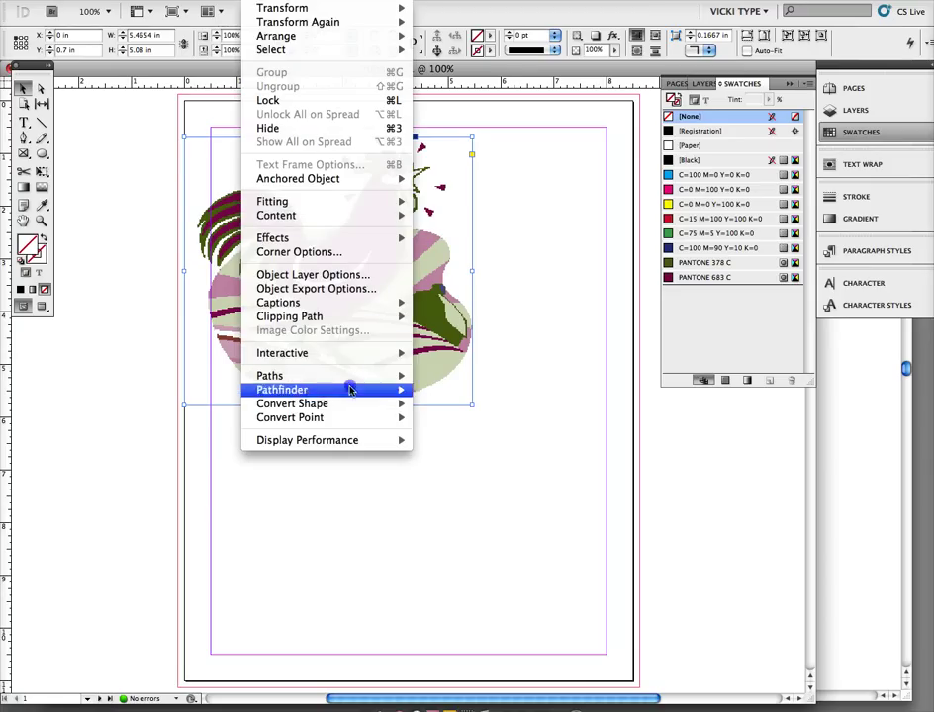
mouse_move(358, 441)
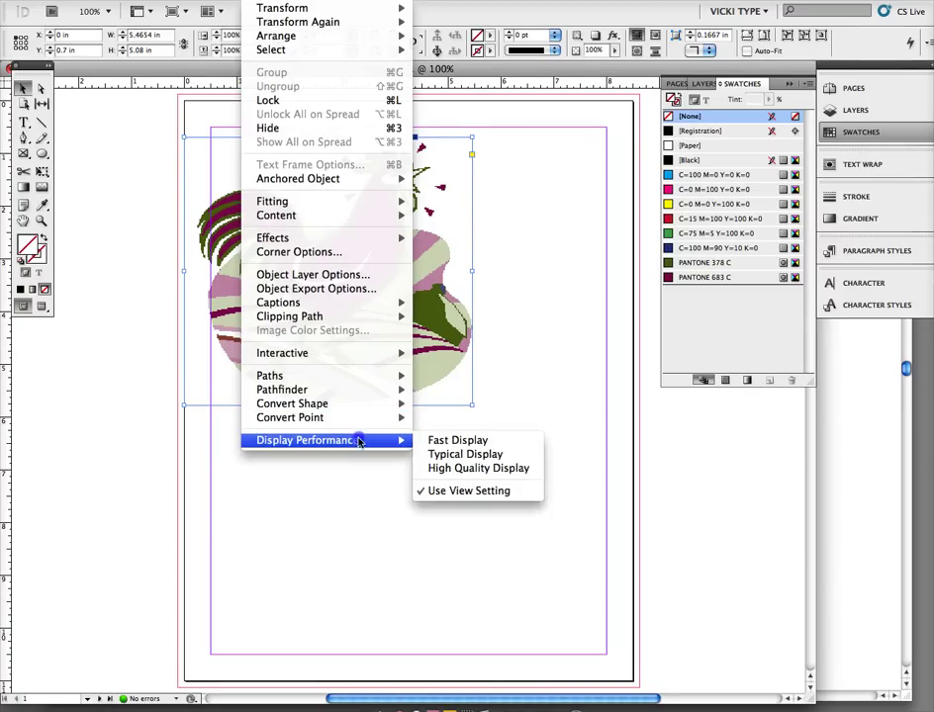
left_click(498, 471)
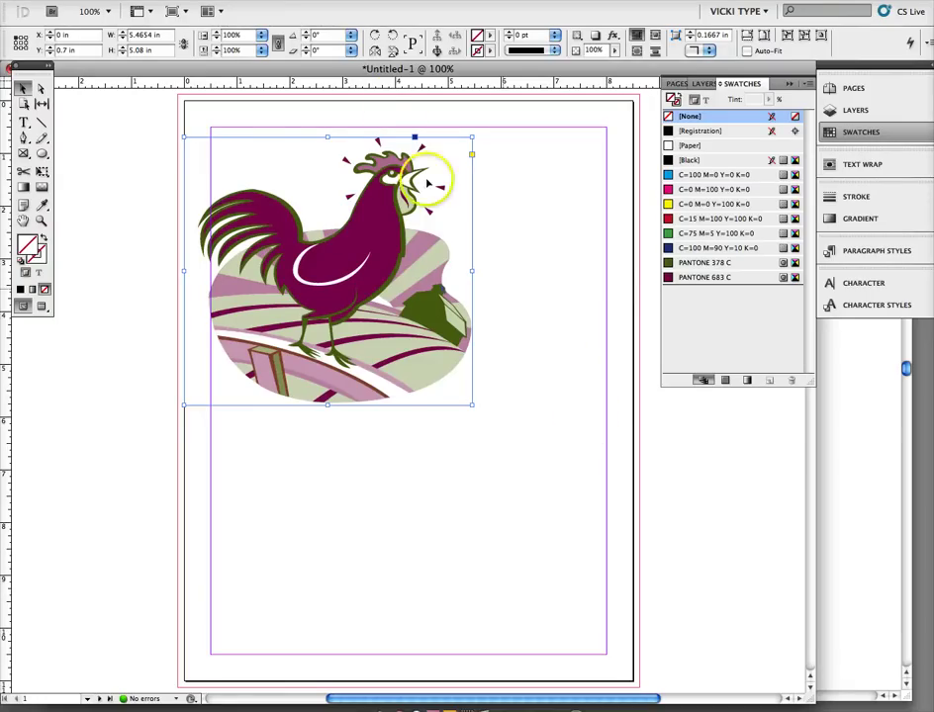
left_click(390, 0)
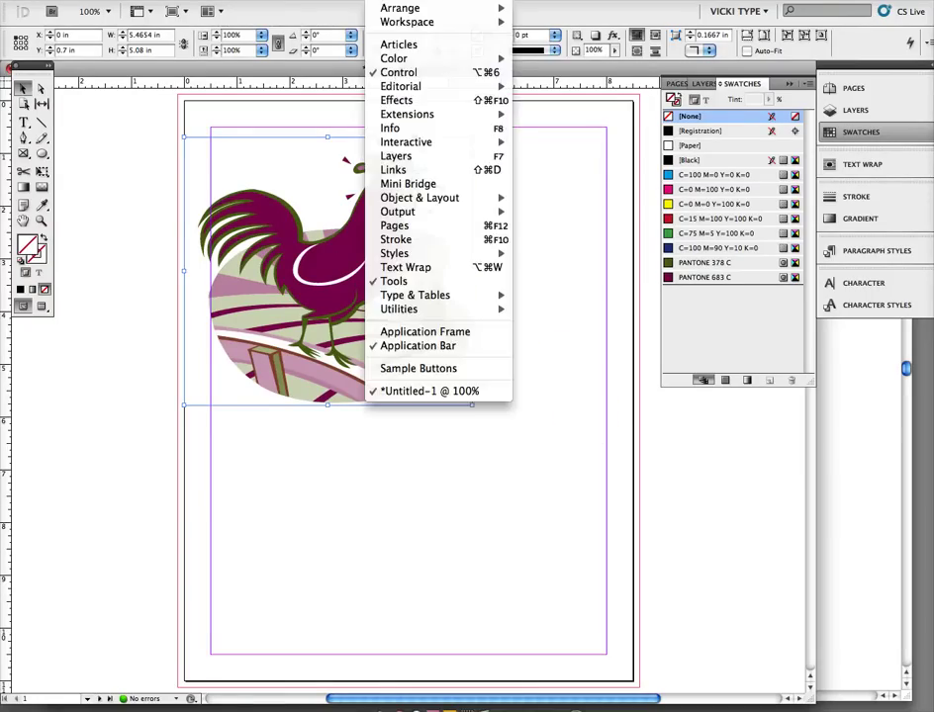
left_click(646, 141)
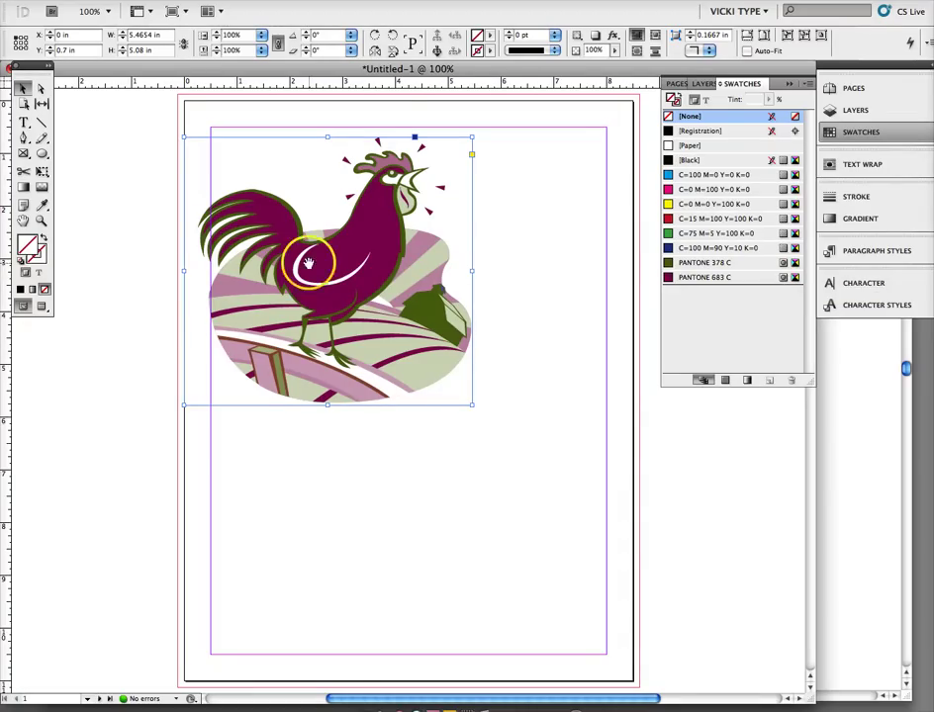
- Draw an 8.75 x 11.25 in rectangle frame covering the whole page out to the bleed and send it to the back
left_click(108, 115)
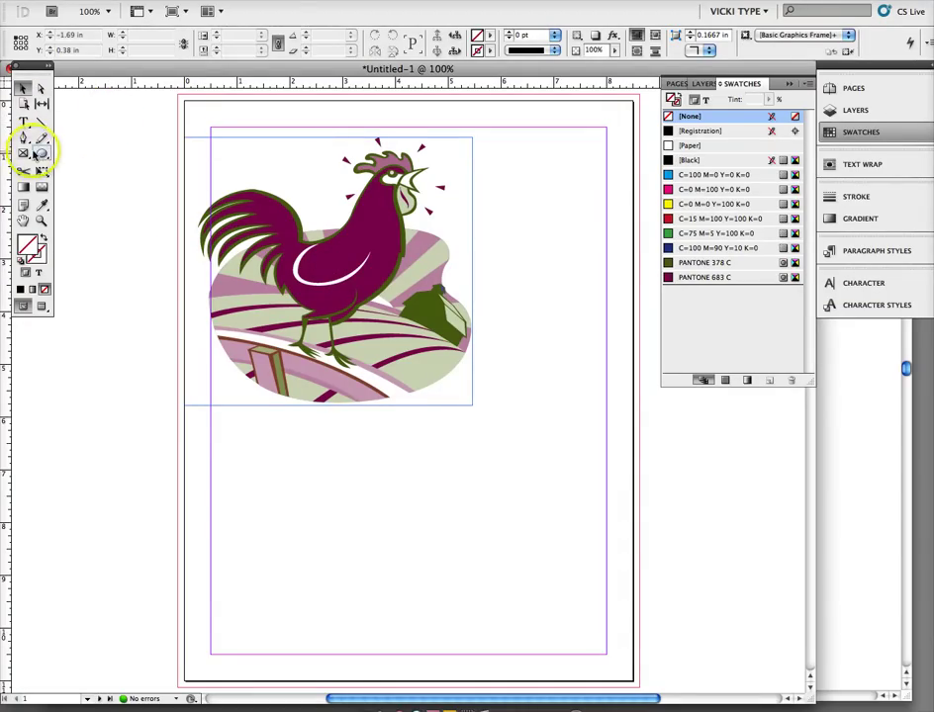
left_click(24, 153)
left_click_drag(179, 95, 638, 685)
left_click(265, 0)
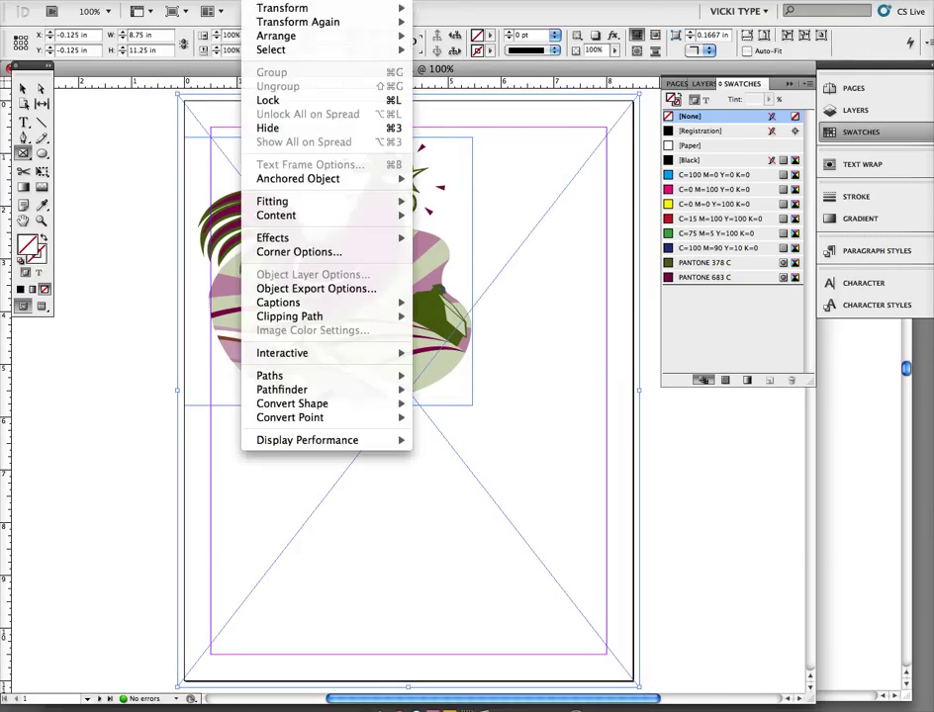
mouse_move(327, 36)
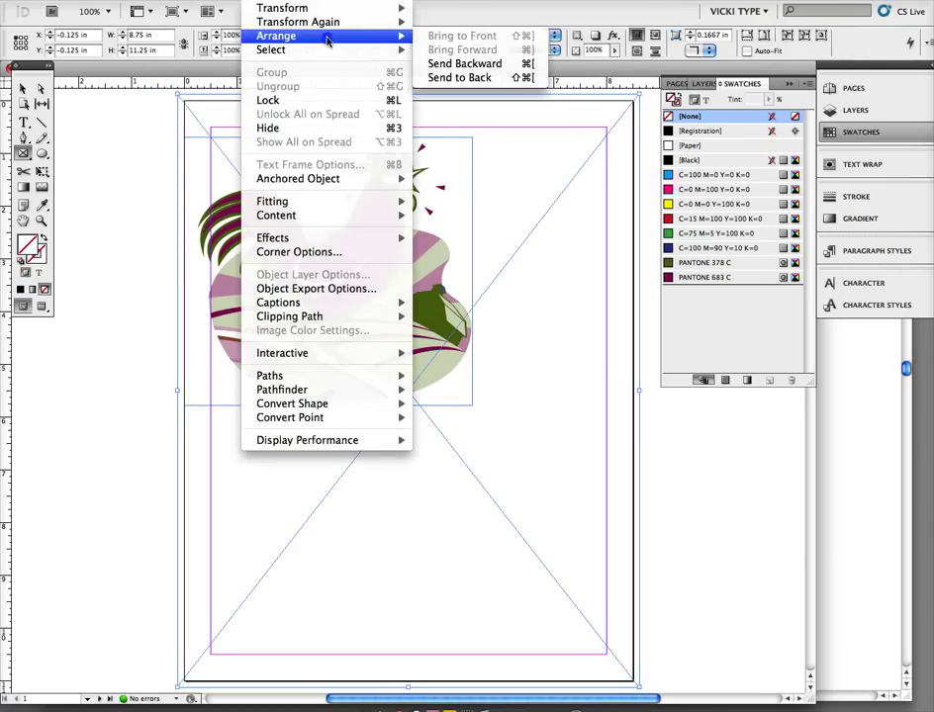
left_click(490, 79)
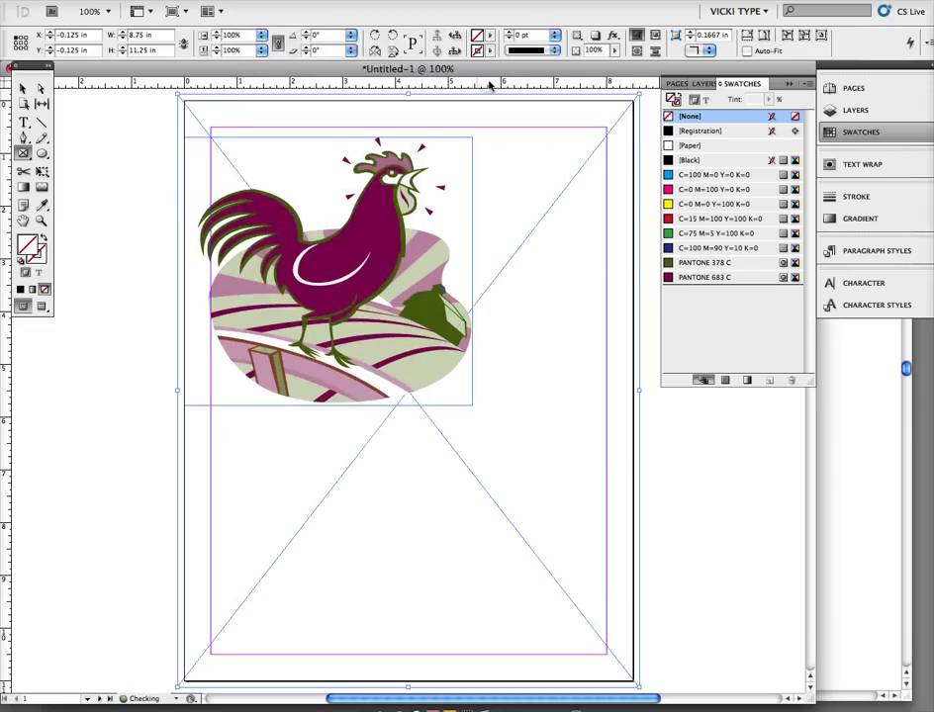
- Fill the page-size frame with PANTONE 683 C at a 10% tint and deselect it
left_click(728, 278)
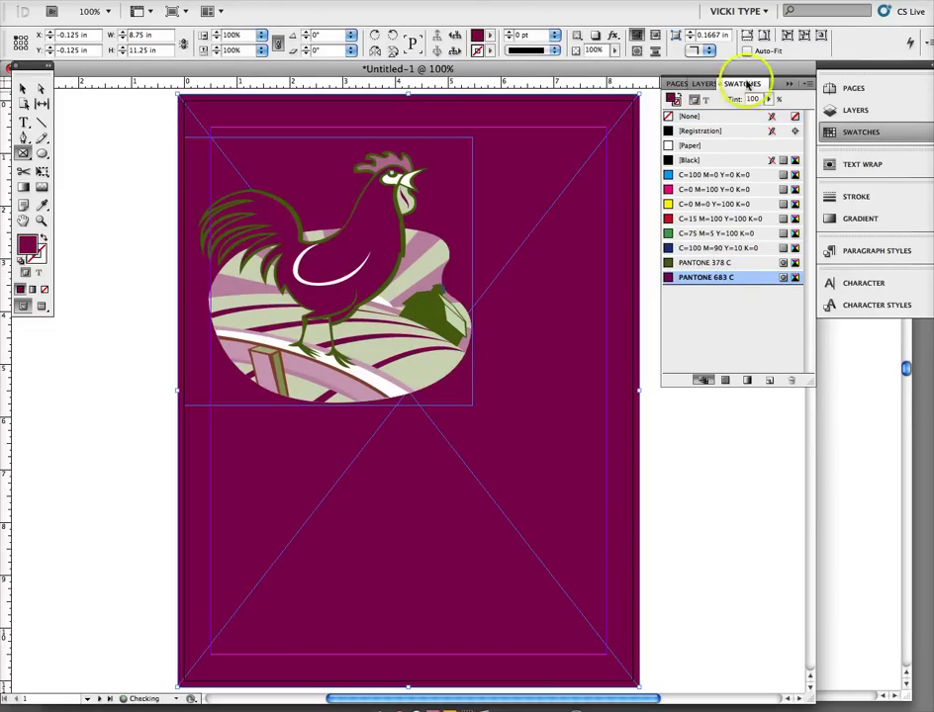
left_click(752, 99)
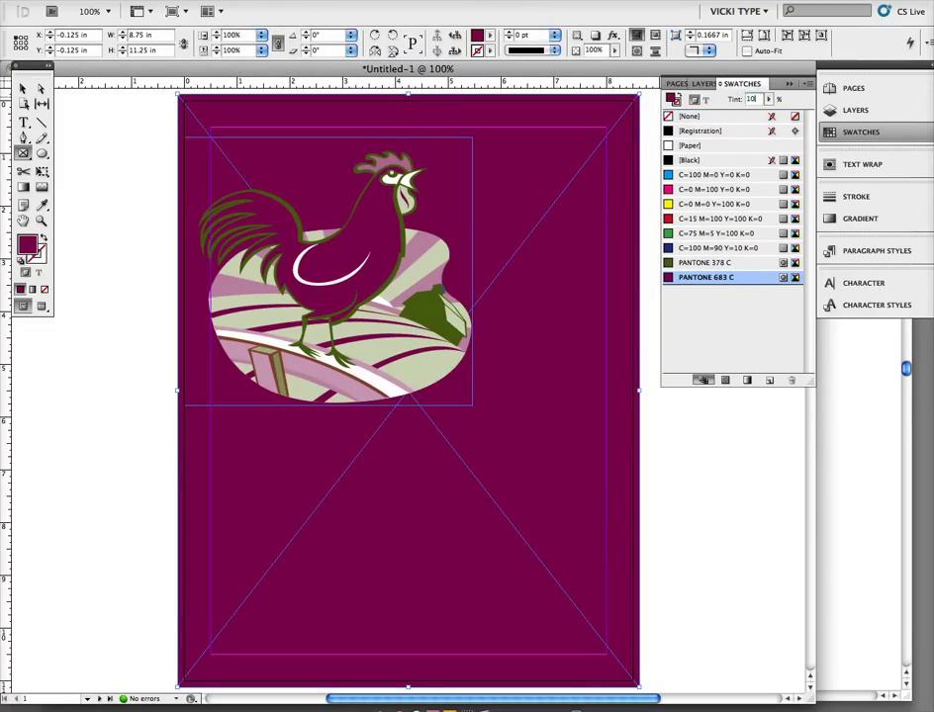
type("10")
key("Return")
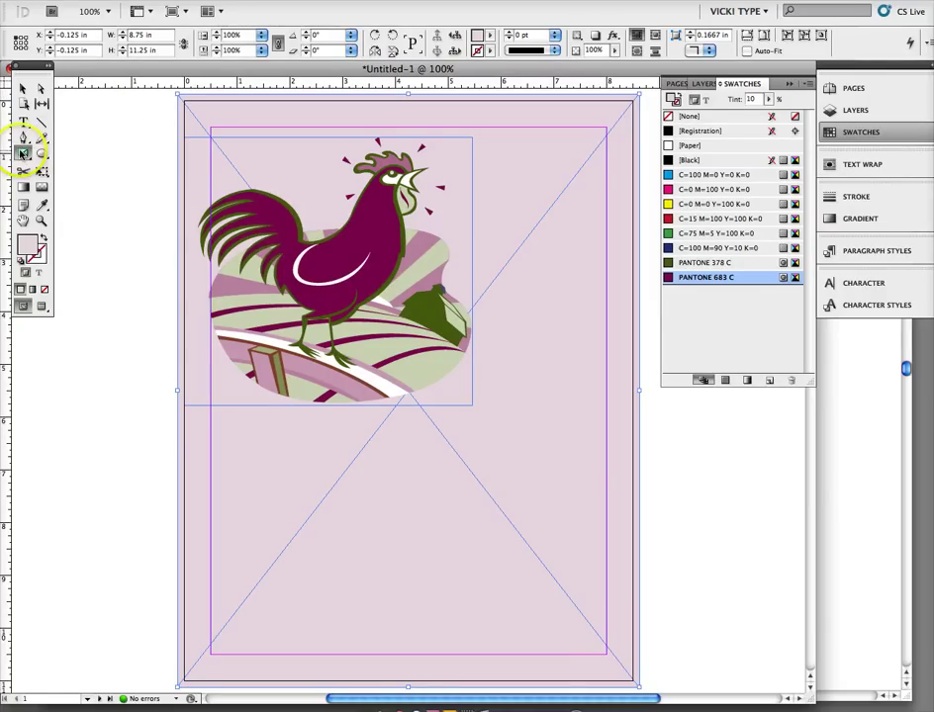
left_click(22, 88)
left_click(96, 111)
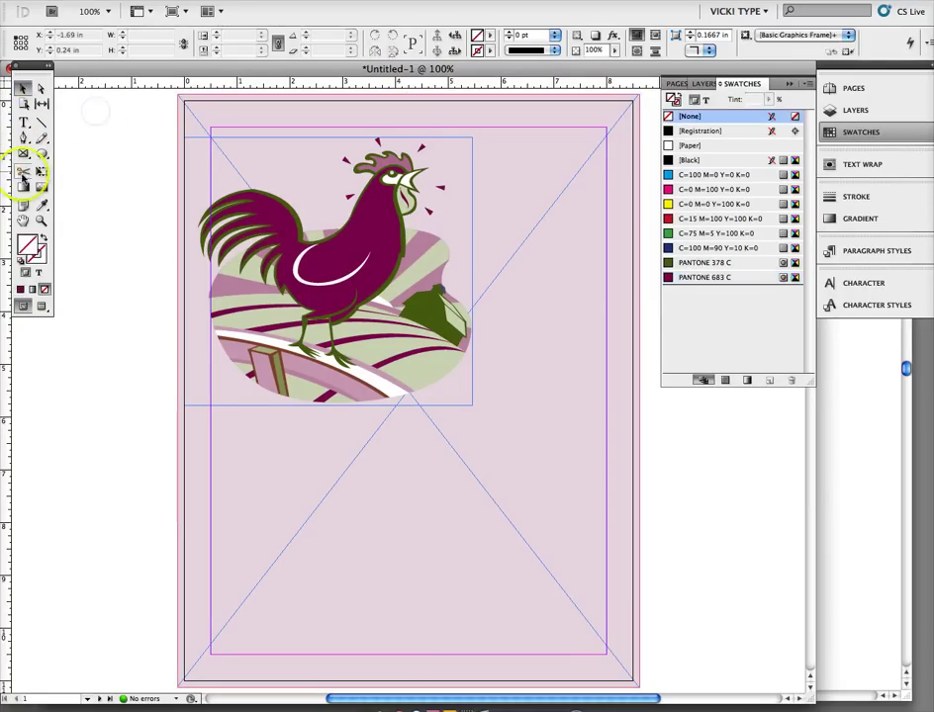
- Draw a full-height rectangle frame about 1.8 in wide along the page's left bleed edge and fill it with PANTONE 378 C
left_click(23, 154)
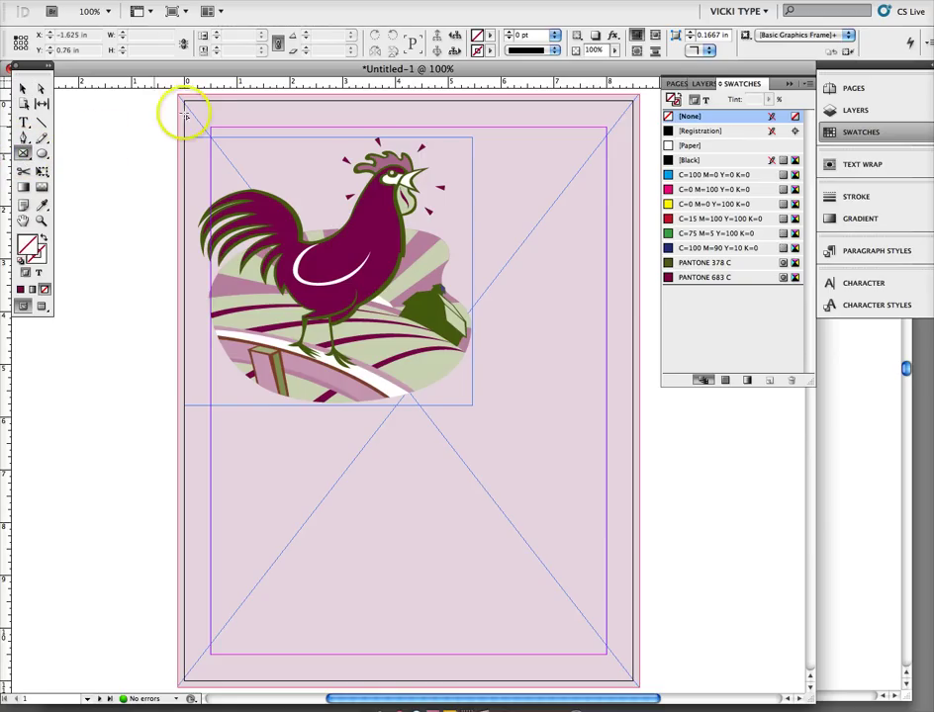
left_click_drag(181, 95, 272, 682)
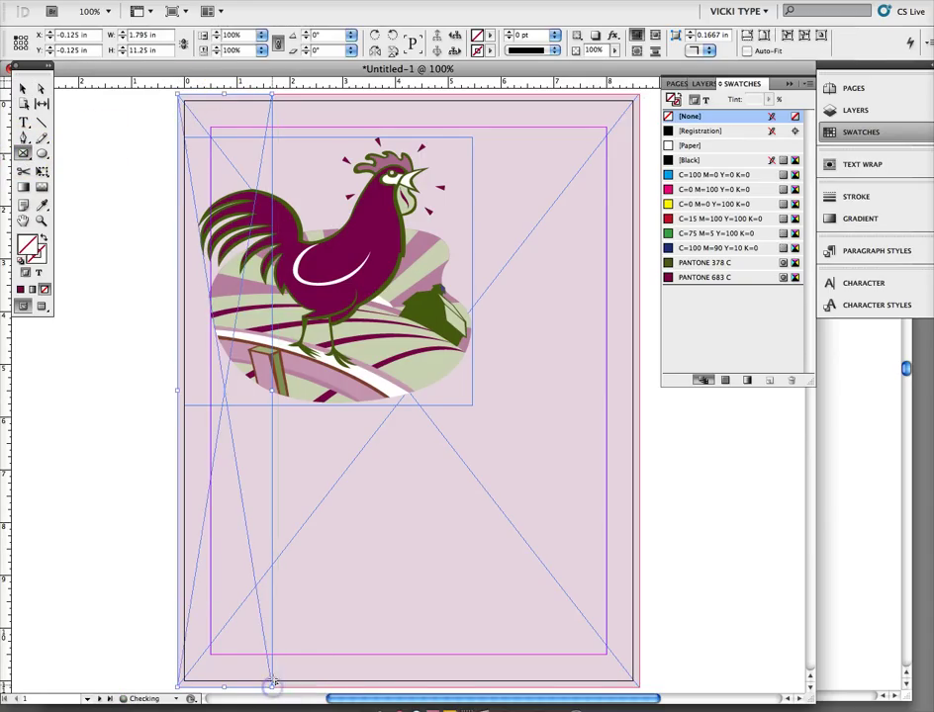
left_click(713, 263)
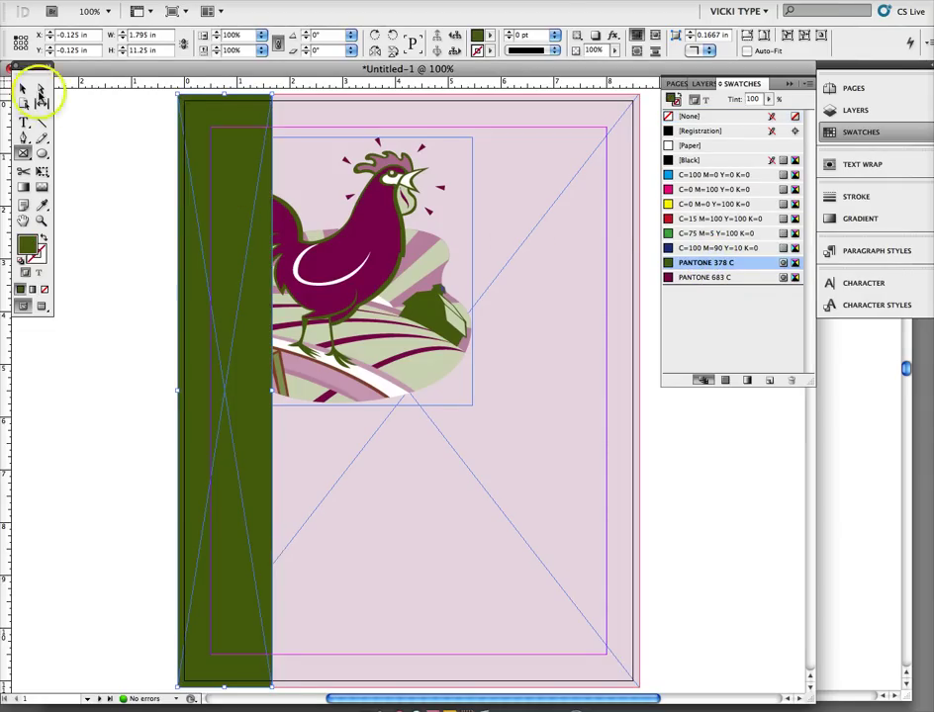
- Select the green bar and the page-size background frame and send both to the back, behind the rooster artwork
left_click(22, 88)
key("super+a")
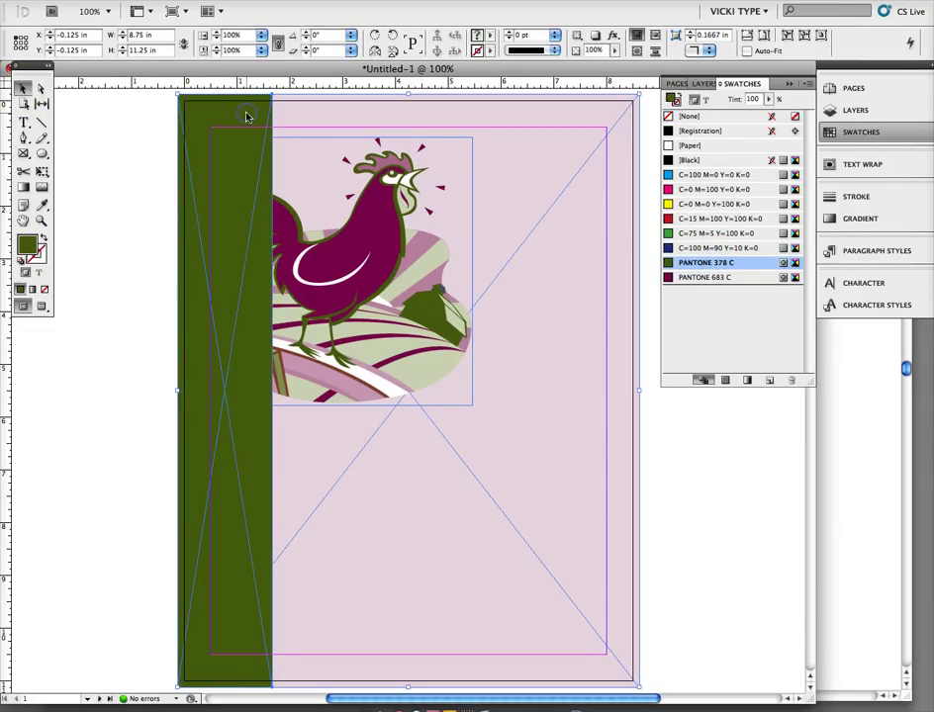
left_click(265, 0)
mouse_move(277, 36)
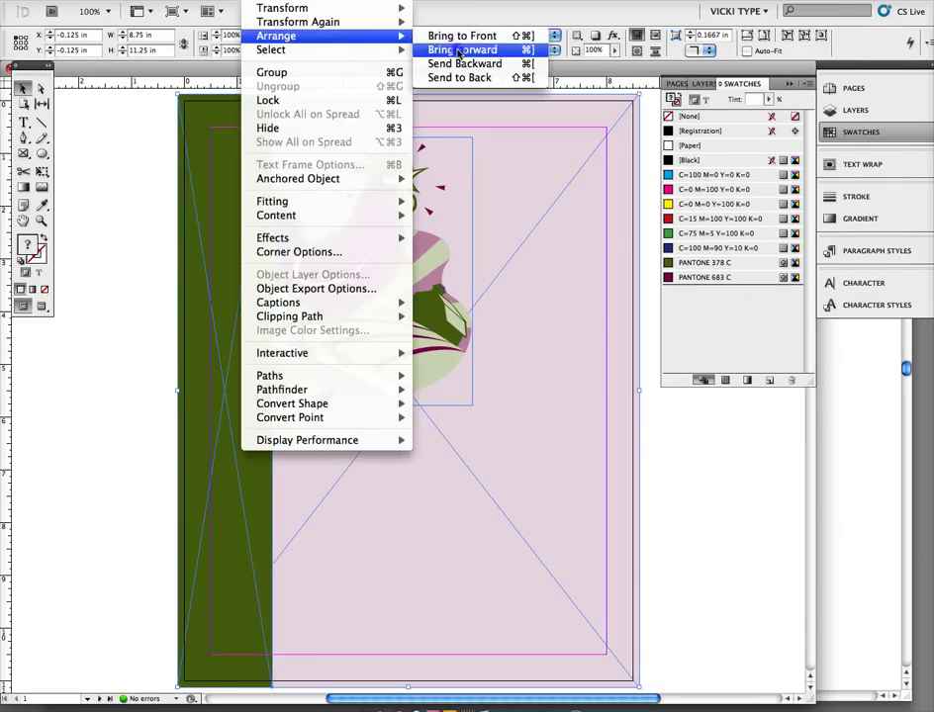
left_click(484, 79)
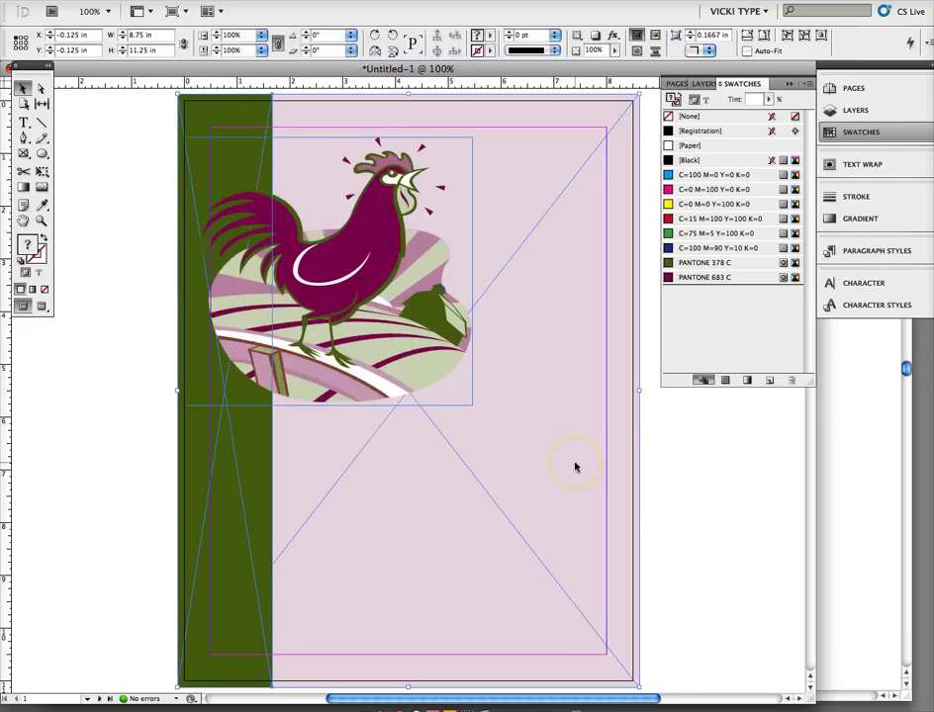
left_click(286, 202)
left_click(290, 211)
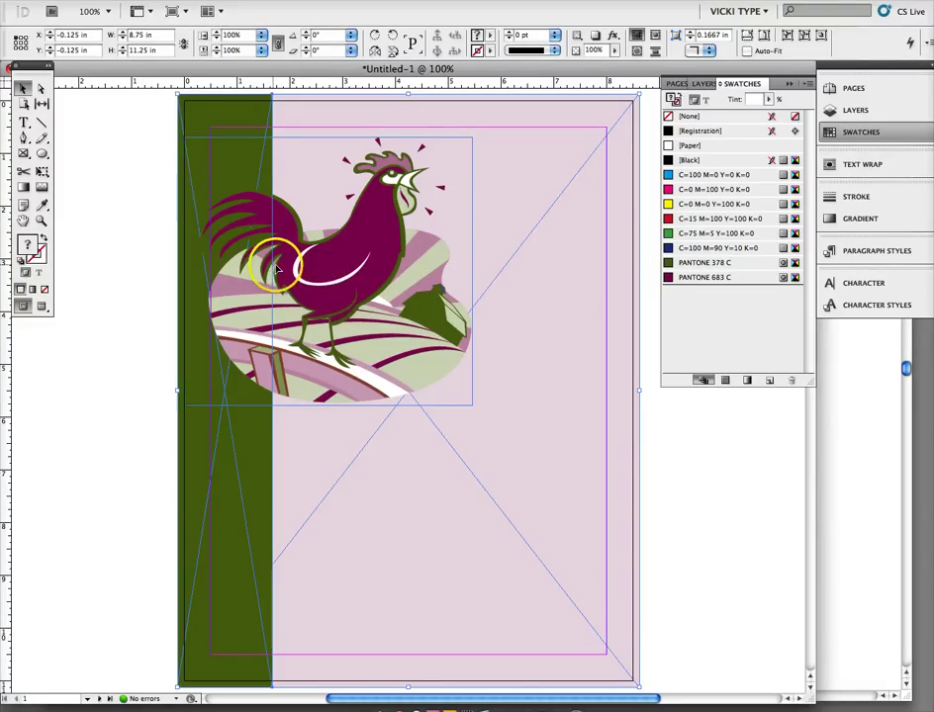
- Save the document as Clip_Torf.indd in the Clip_TORF folder inside TORF
left_click(81, 0)
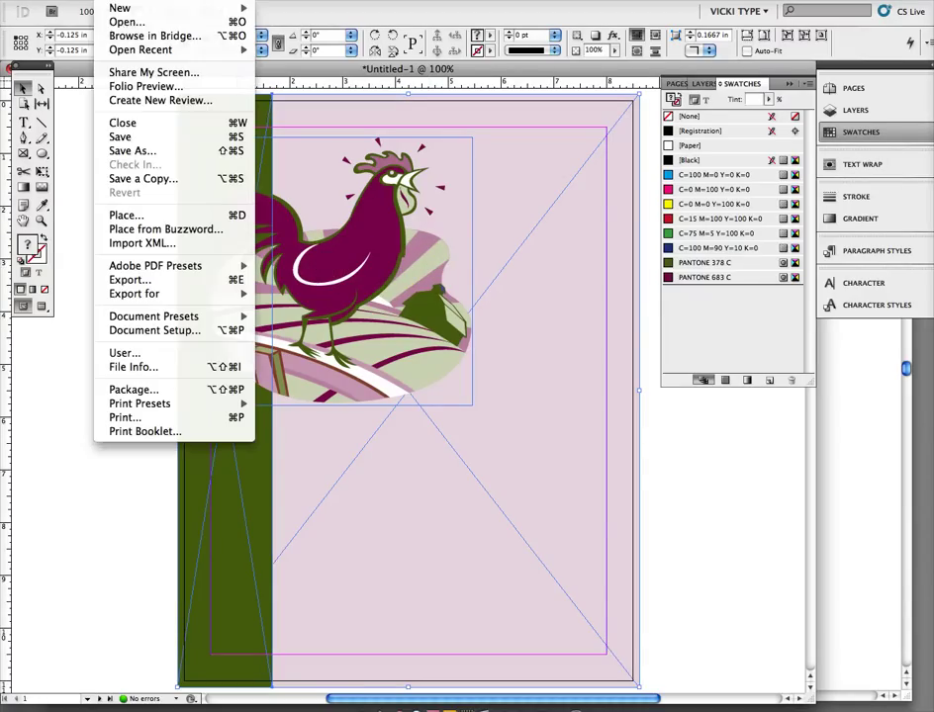
left_click(132, 148)
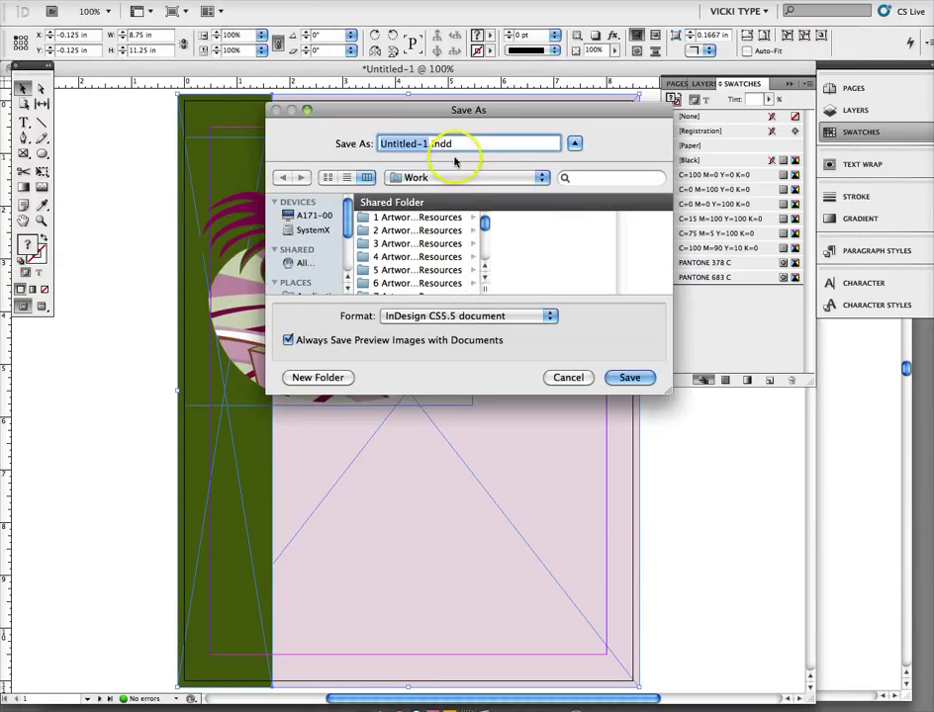
left_click(487, 293)
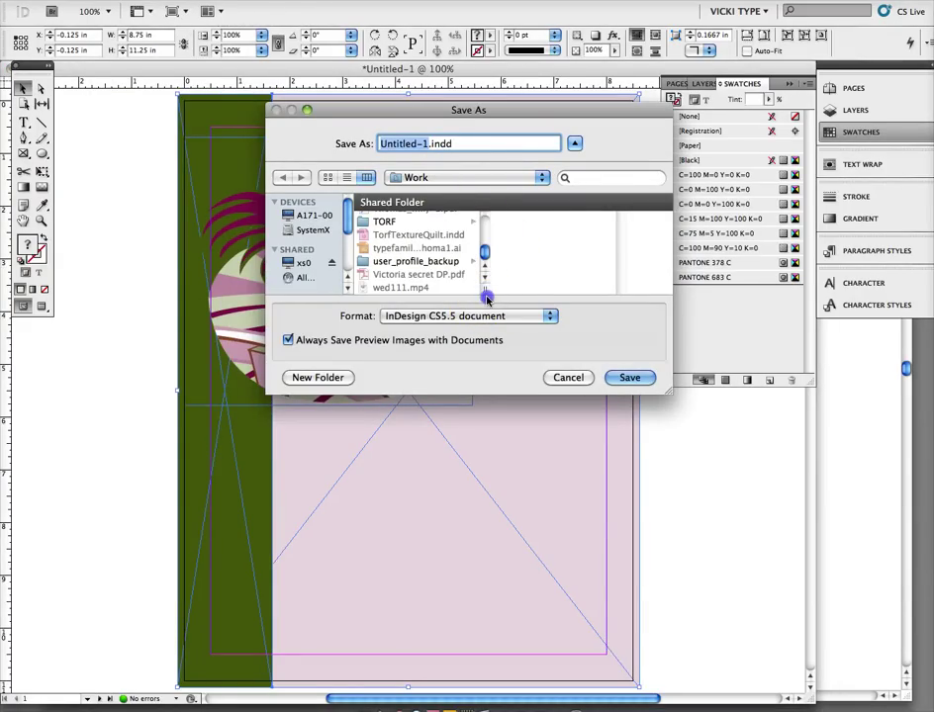
left_click(435, 219)
left_click(524, 217)
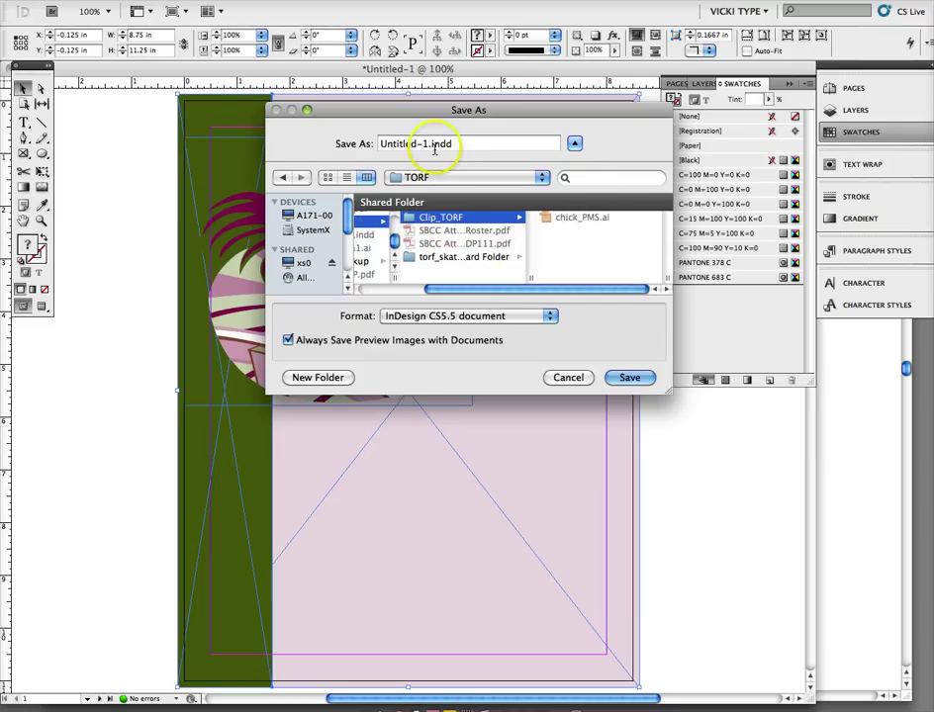
left_click(435, 146)
type("Clip")
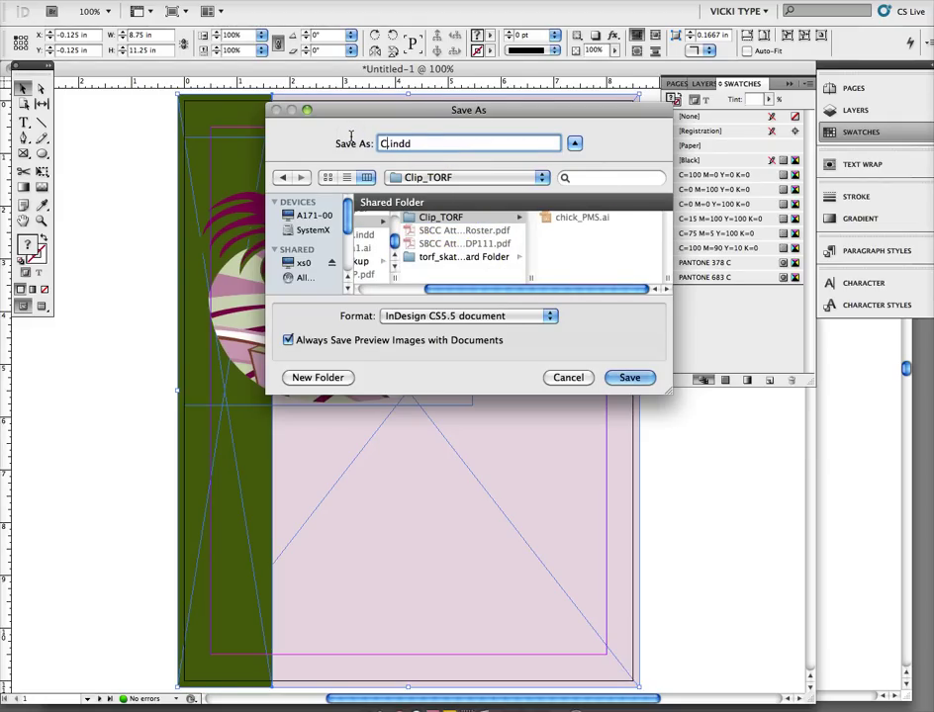
type("_Torf")
left_click(629, 377)
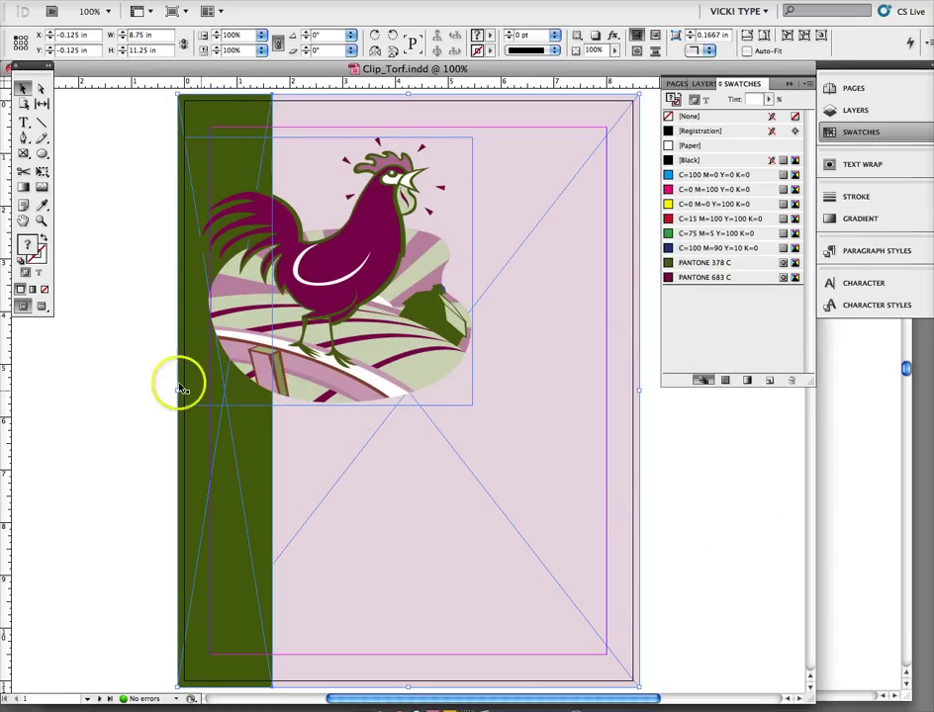
- Switch the layout to Preview screen mode and deselect all objects
left_click(42, 307)
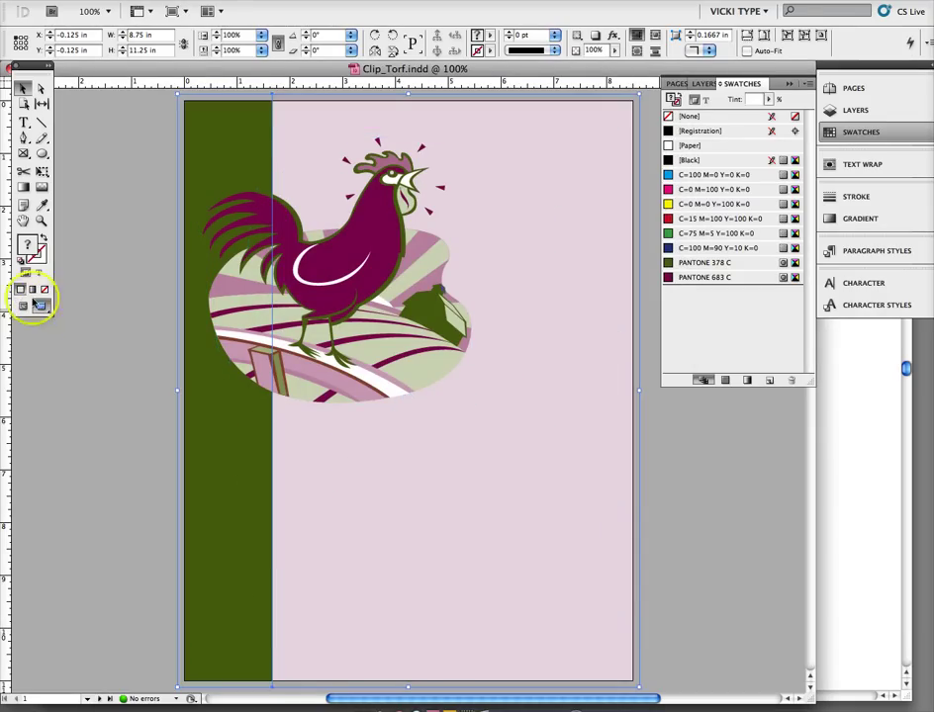
left_click(21, 88)
left_click(86, 141)
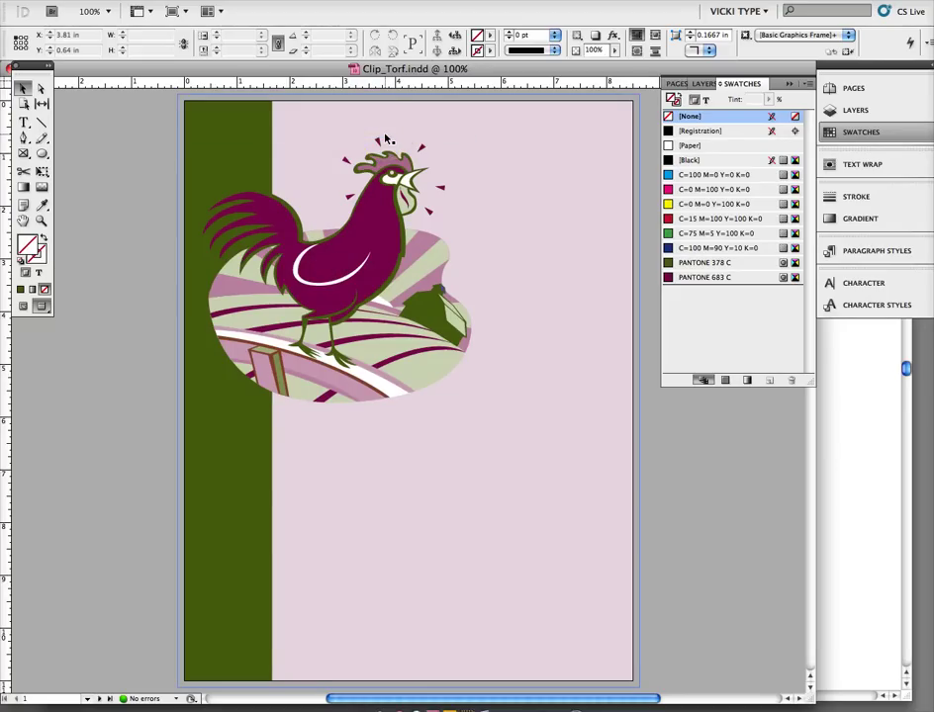
- Show the Separations Preview beside the page, enlarge it and set its view to Separations
left_click(394, 0)
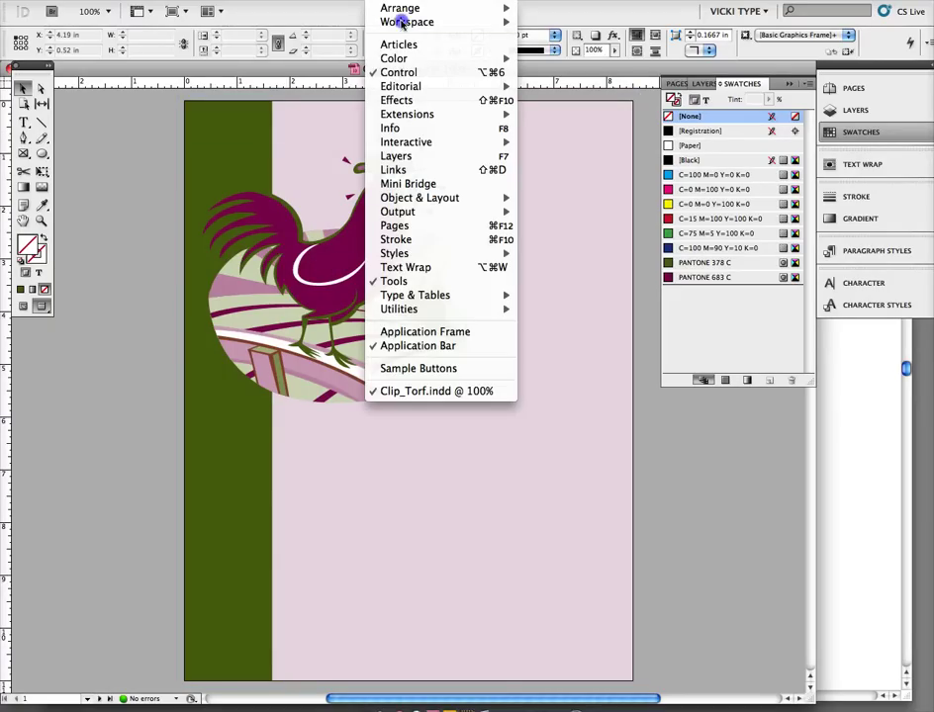
mouse_move(429, 213)
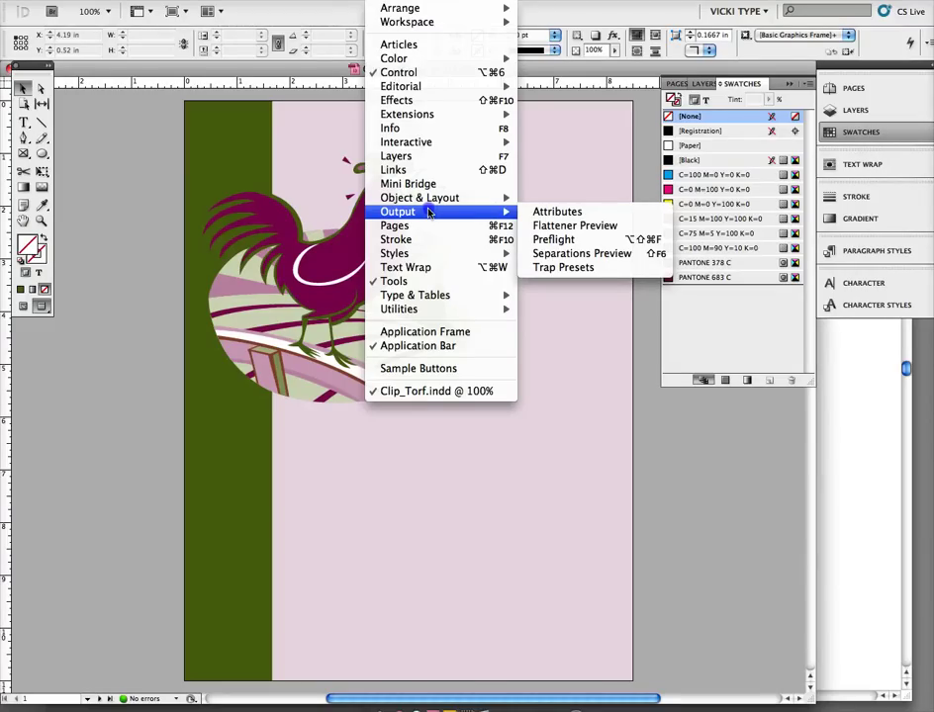
left_click(619, 254)
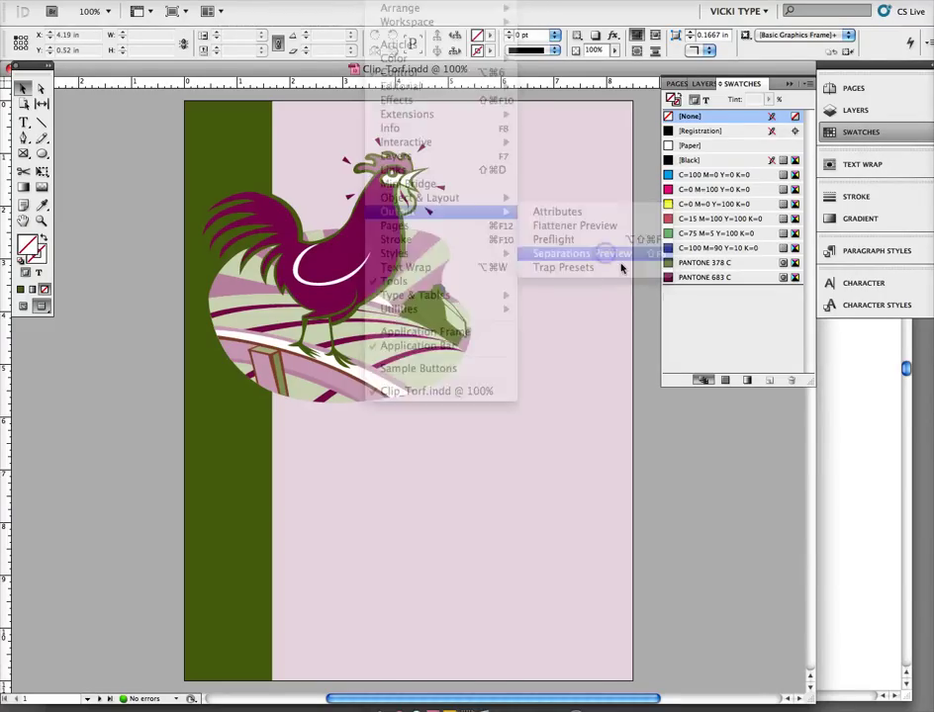
left_click_drag(507, 329, 762, 339)
left_click_drag(799, 461, 812, 575)
left_click(737, 348)
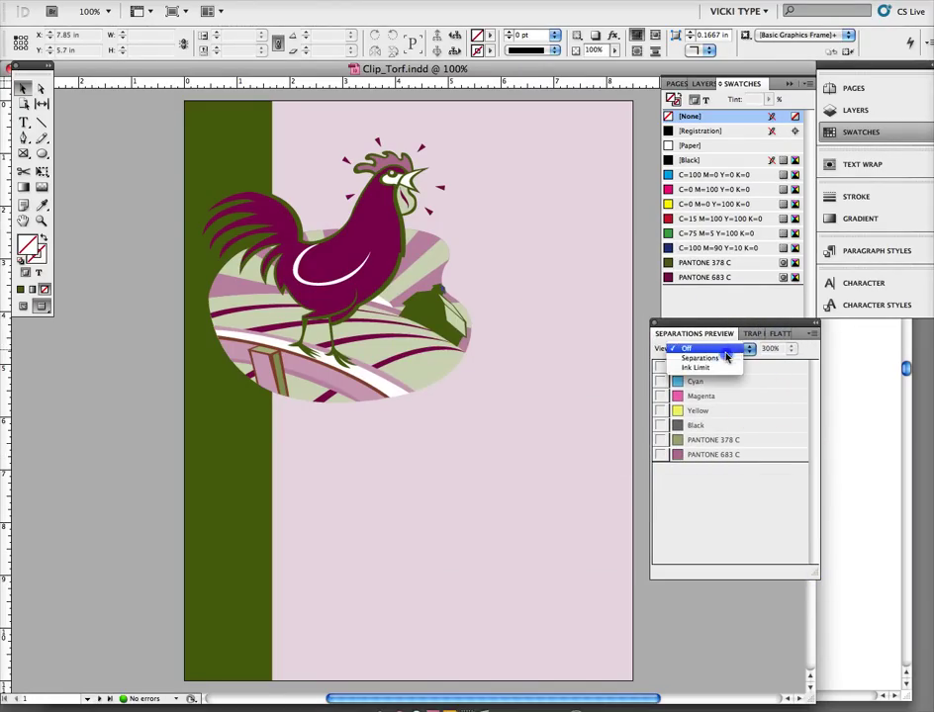
left_click(700, 357)
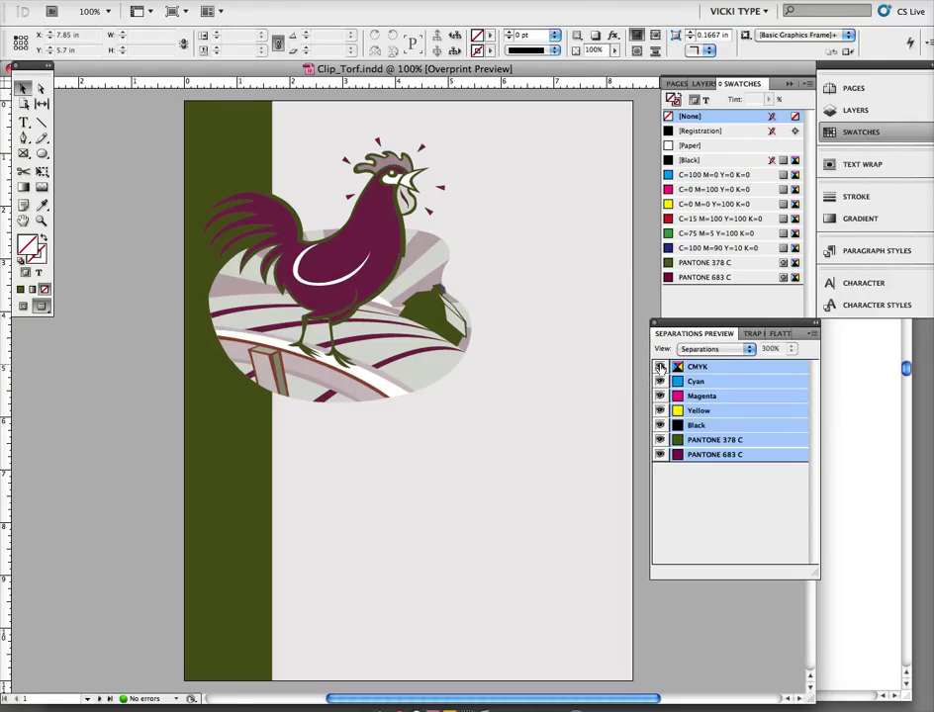
- Toggle the CMYK, PANTONE 378 C and PANTONE 683 C plates off and on to find artwork using process inks
left_click(660, 367)
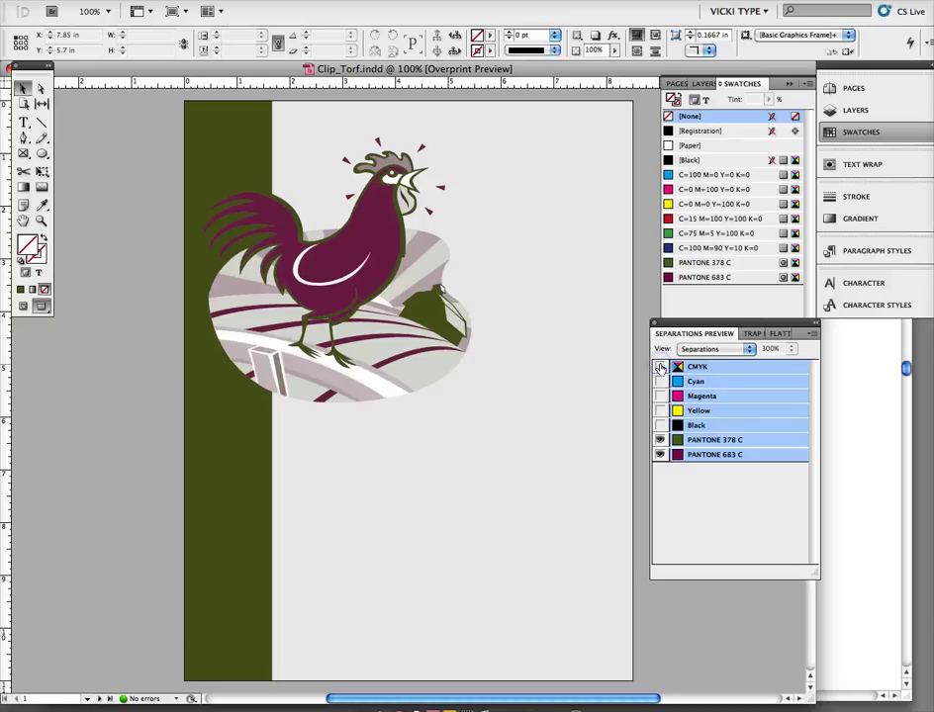
left_click(659, 367)
left_click(660, 366)
left_click(660, 367)
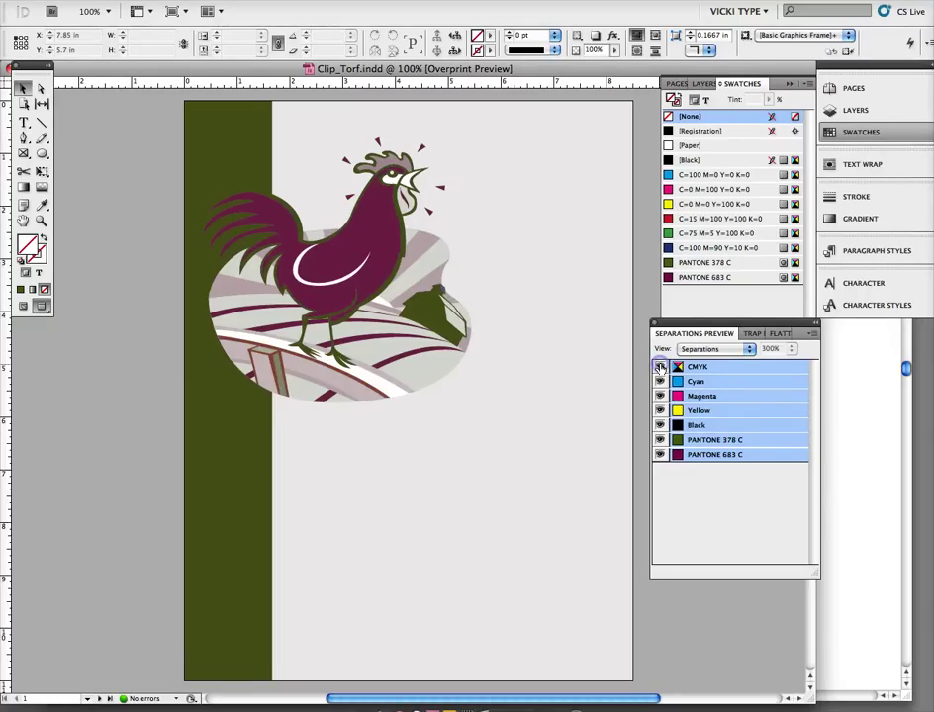
left_click(660, 441)
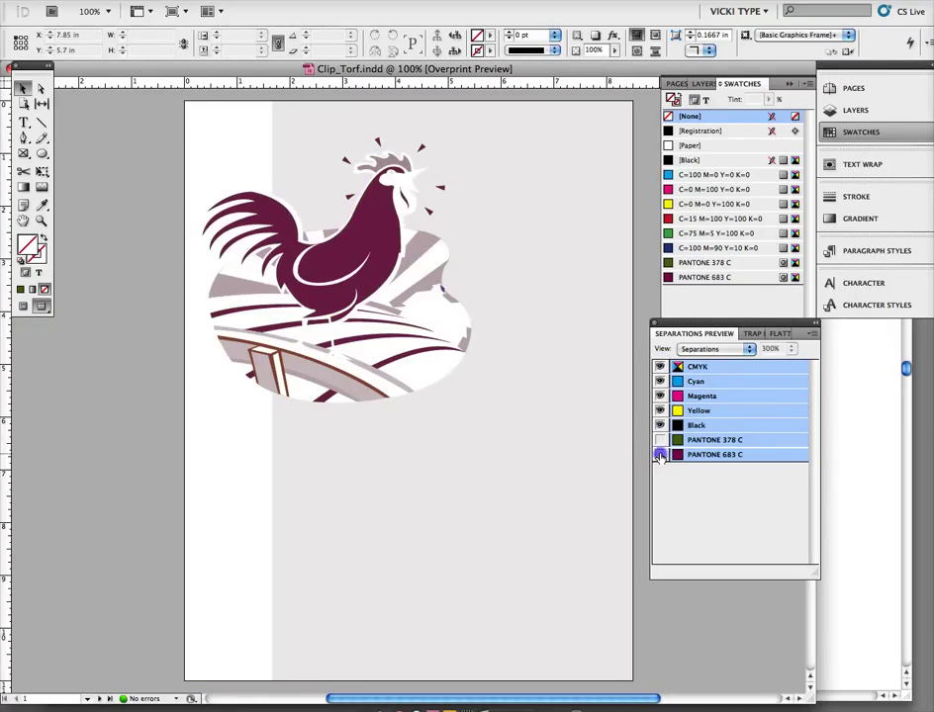
left_click(660, 455)
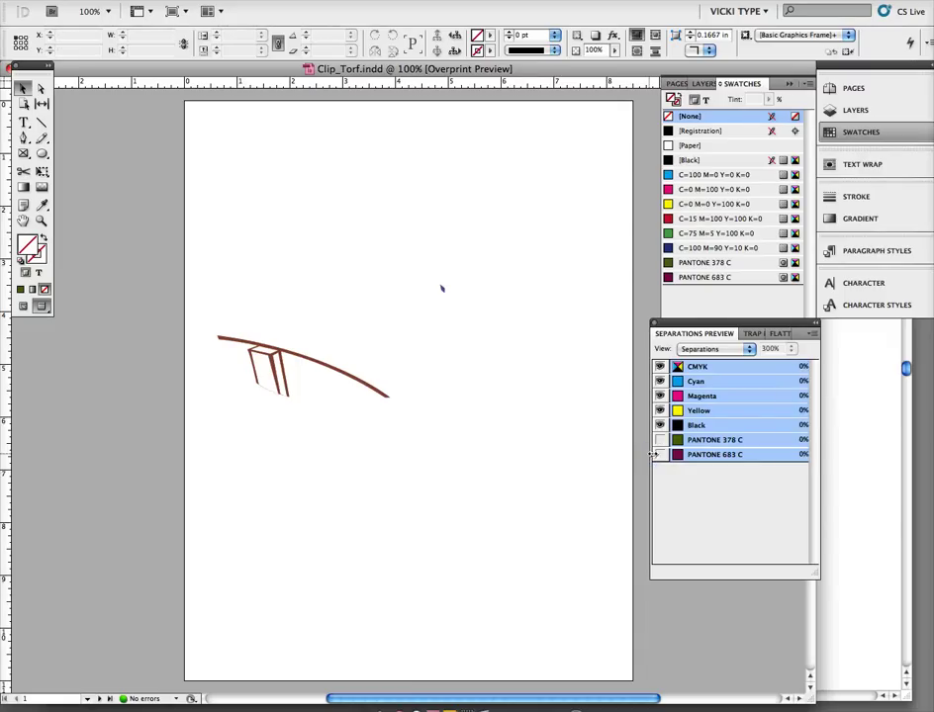
left_click(660, 454)
left_click(660, 441)
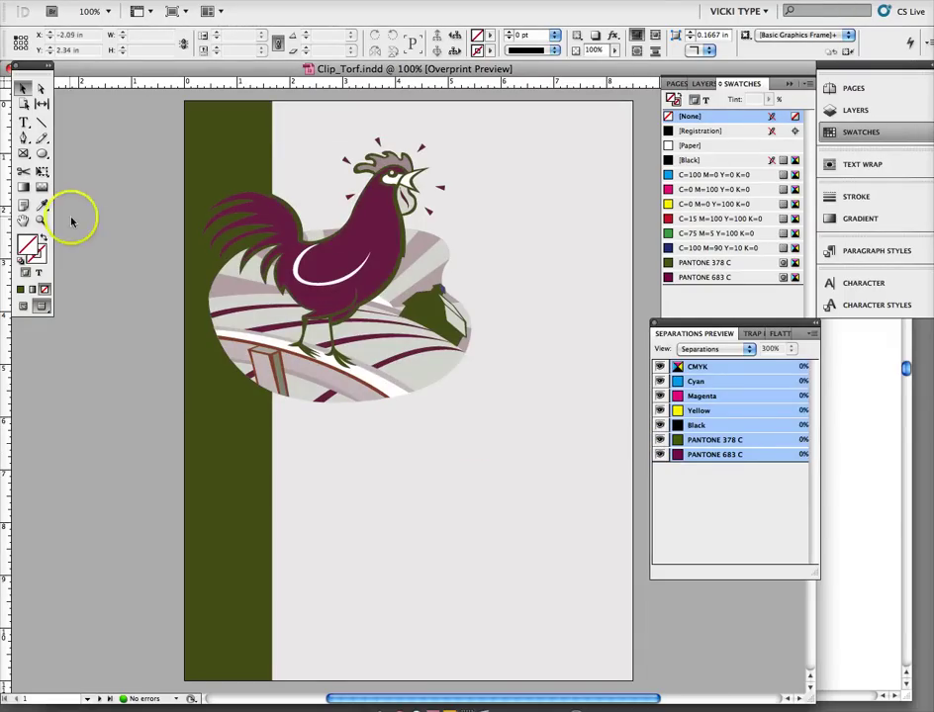
- Open the placed rooster artwork's original file in Illustrator for editing and close the separations preview there
left_click(288, 319)
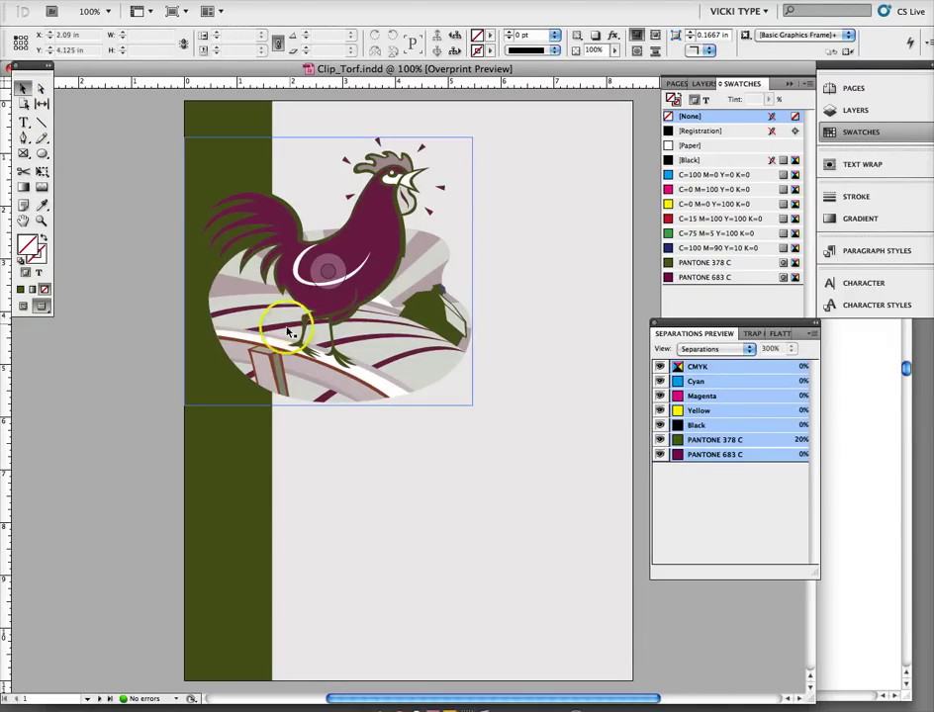
left_click(281, 339)
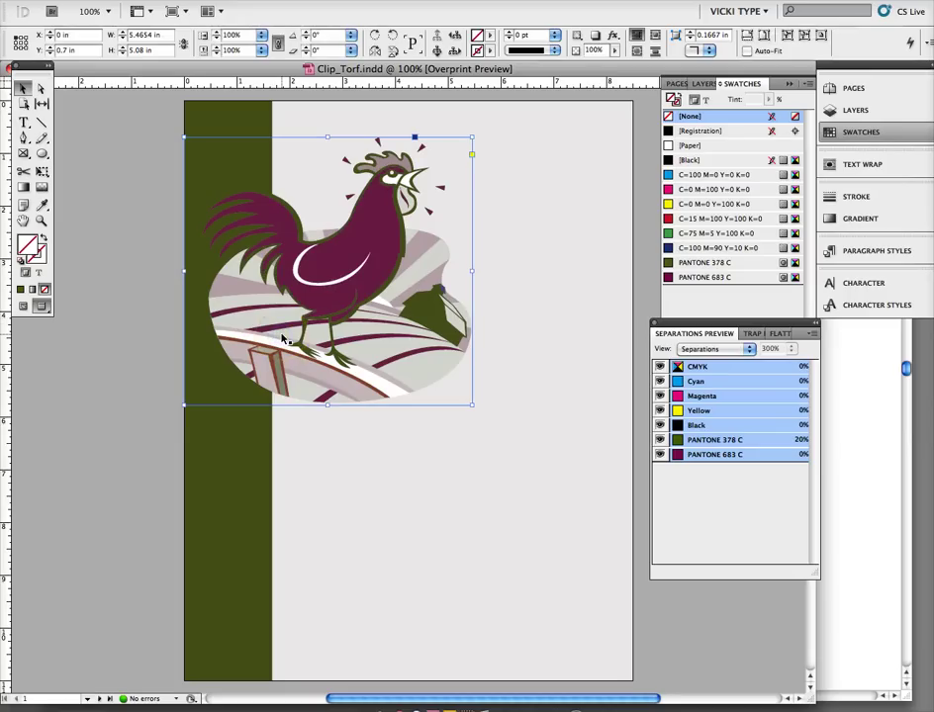
right_click(281, 338)
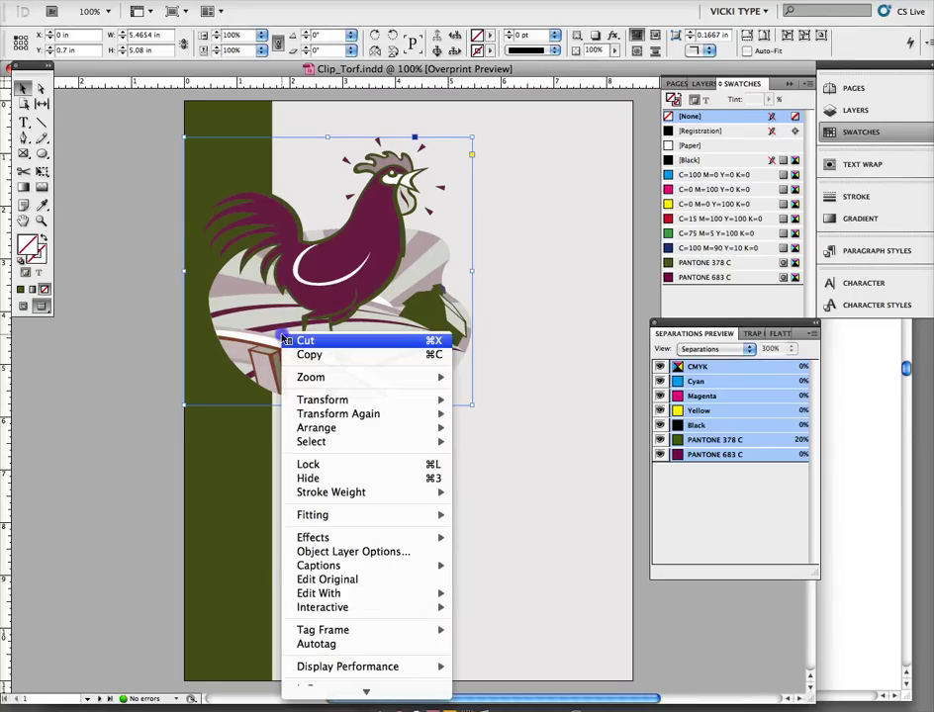
left_click(354, 582)
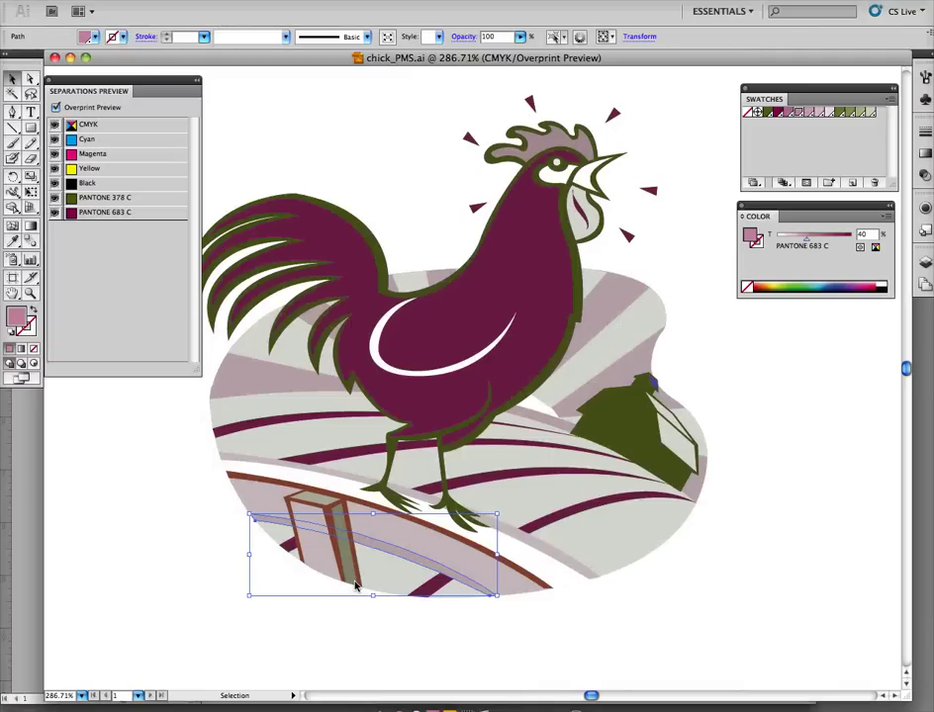
left_click(50, 81)
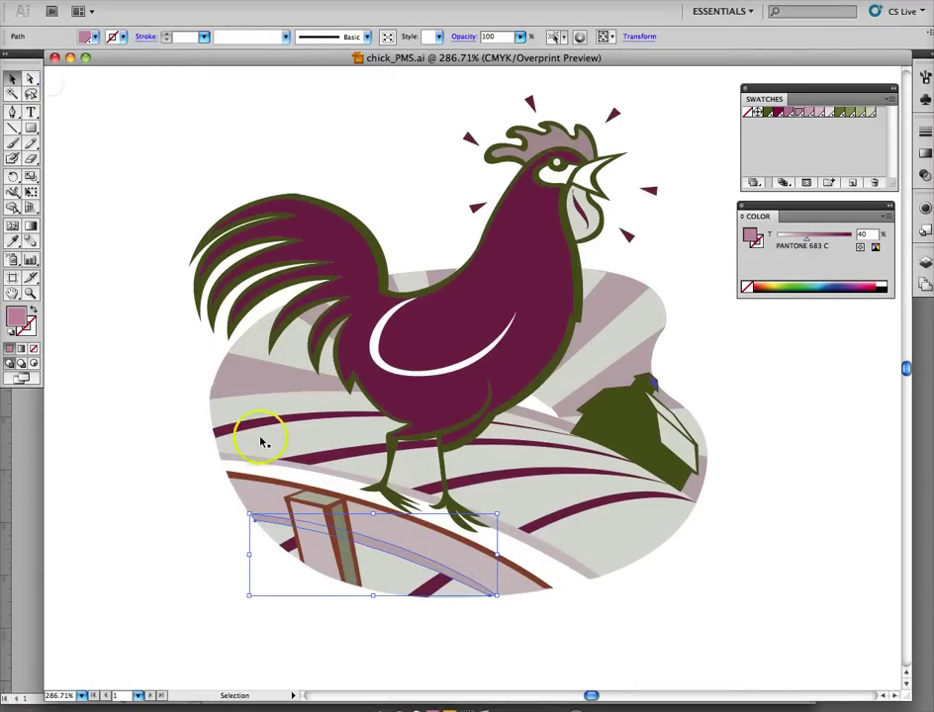
- Select all objects sharing the brown fence outline's fill color and fill them with PANTONE 378 C at an 80% tint
left_click(295, 489)
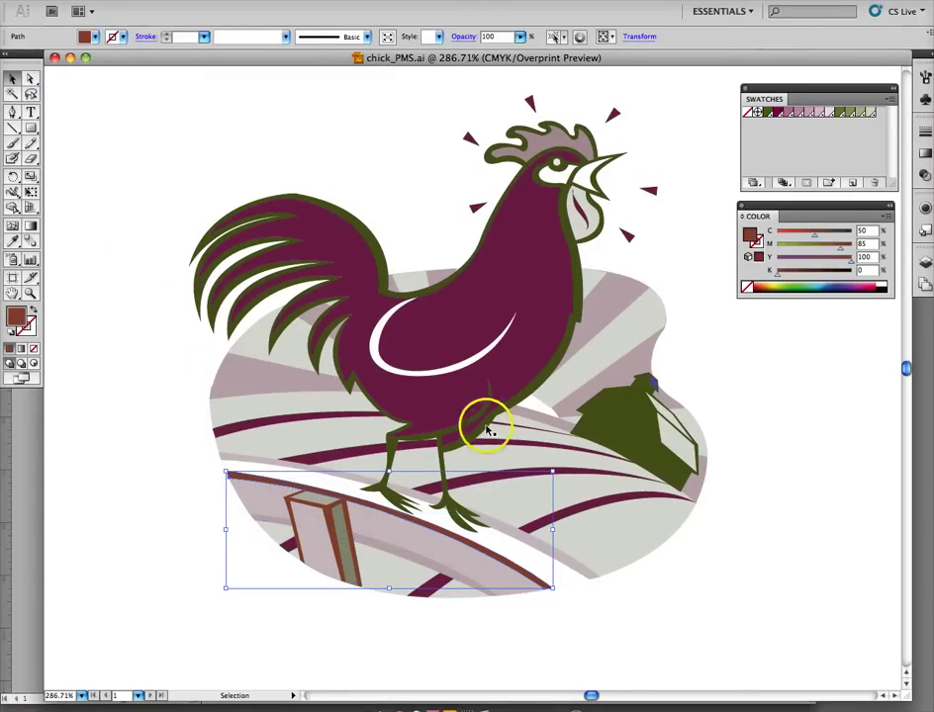
left_click(287, 0)
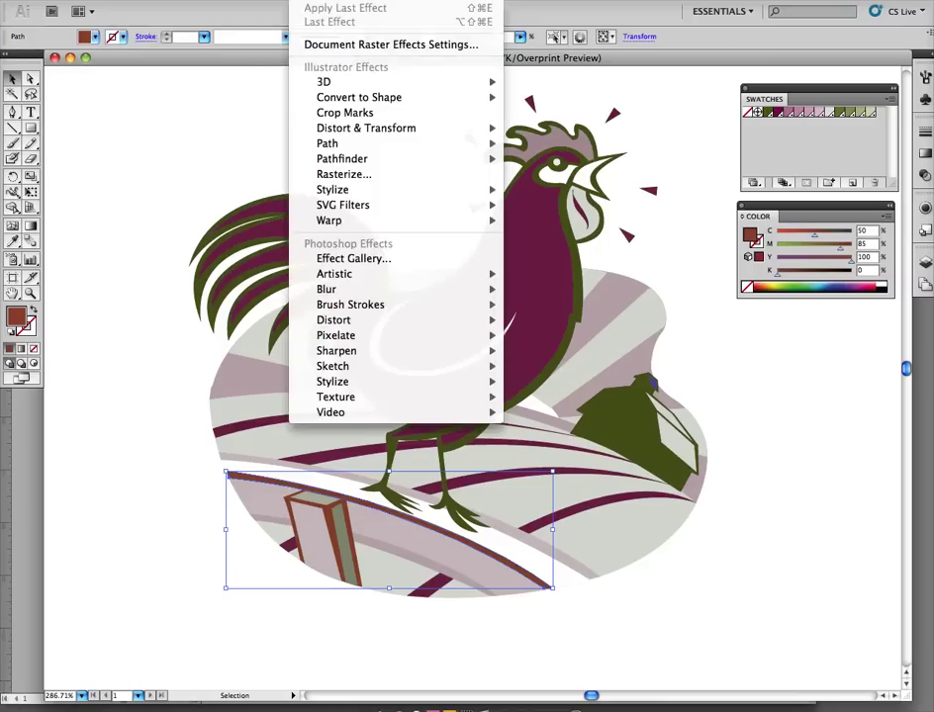
mouse_move(277, 123)
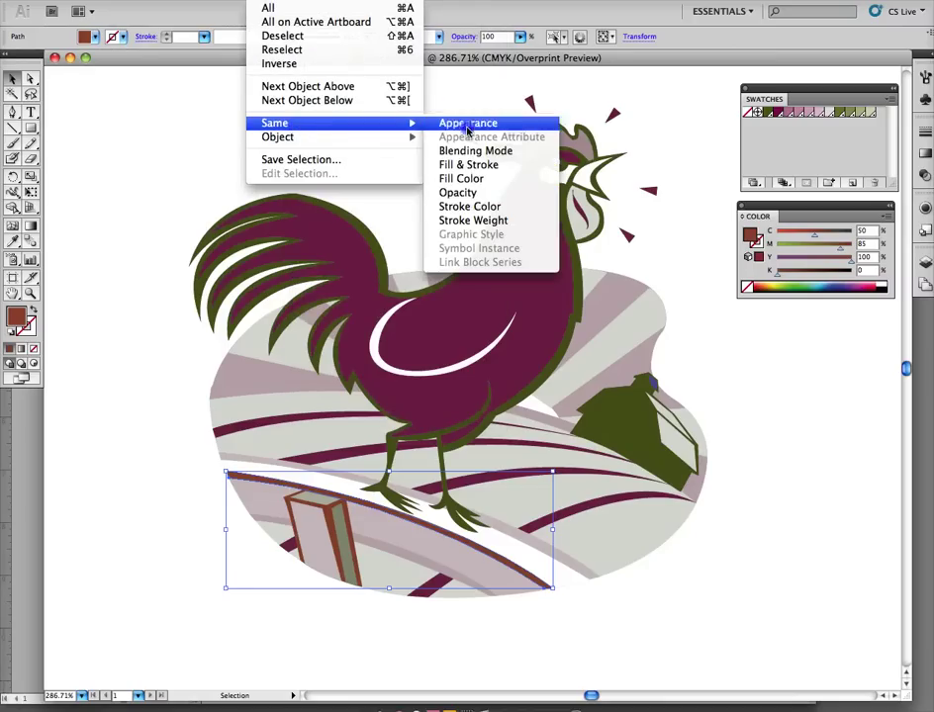
left_click(462, 179)
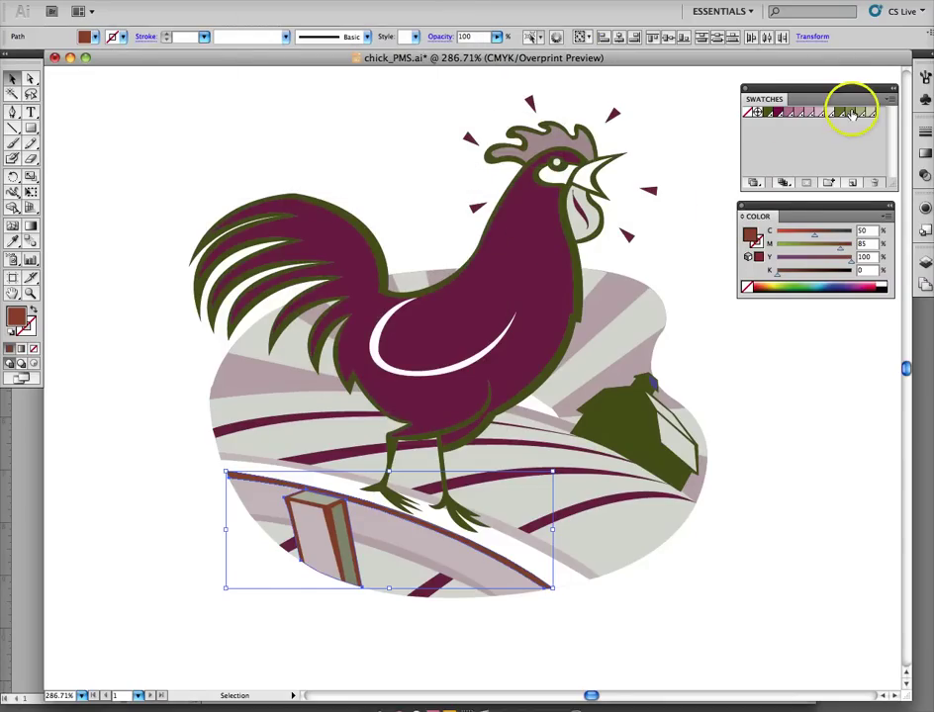
double_click(840, 113)
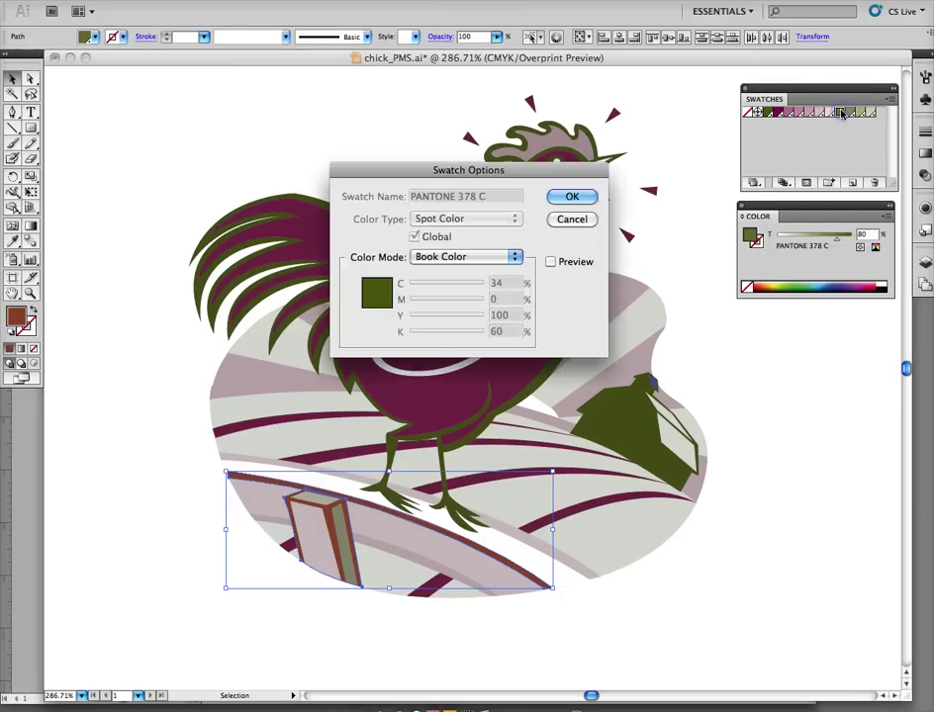
left_click(583, 218)
left_click(838, 115)
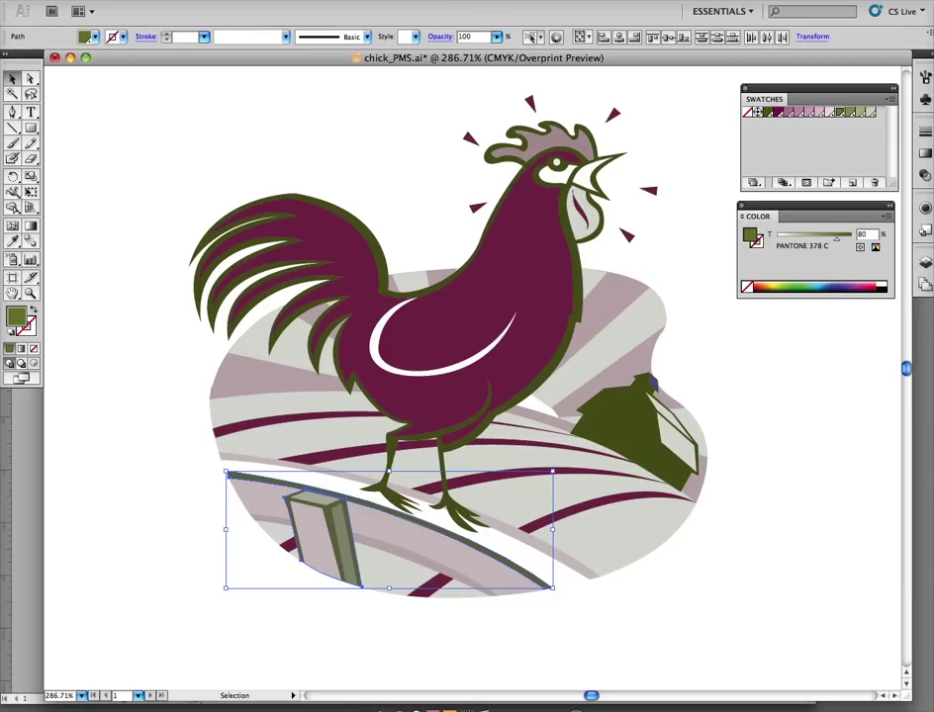
- Show the Separations Preview in Illustrator and hide the PANTONE 378 C and PANTONE 683 C plates to find leftover process colors
left_click(391, 0)
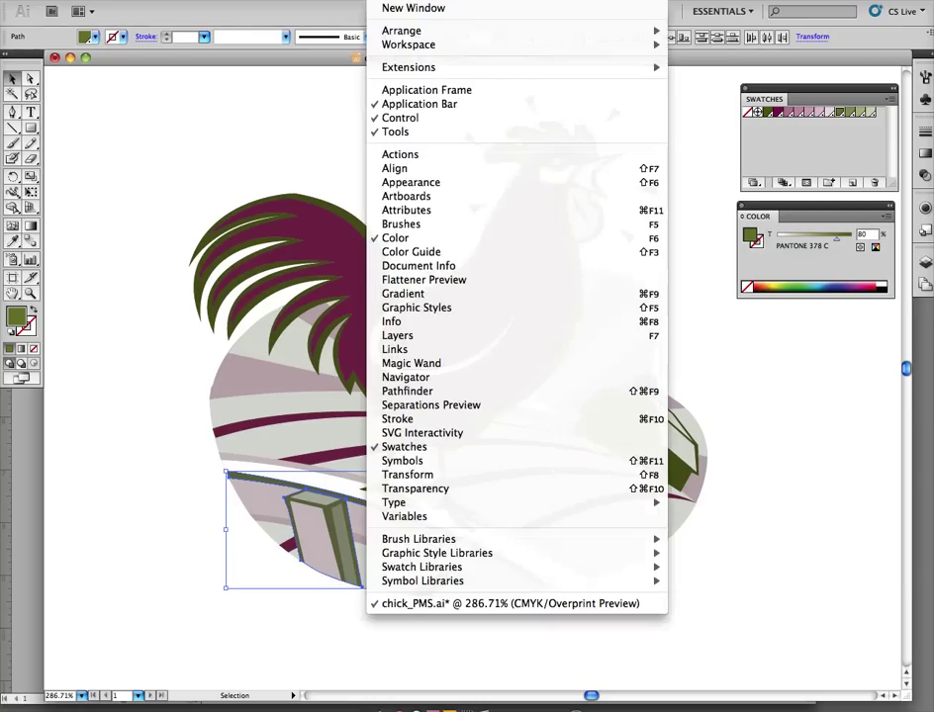
left_click(463, 405)
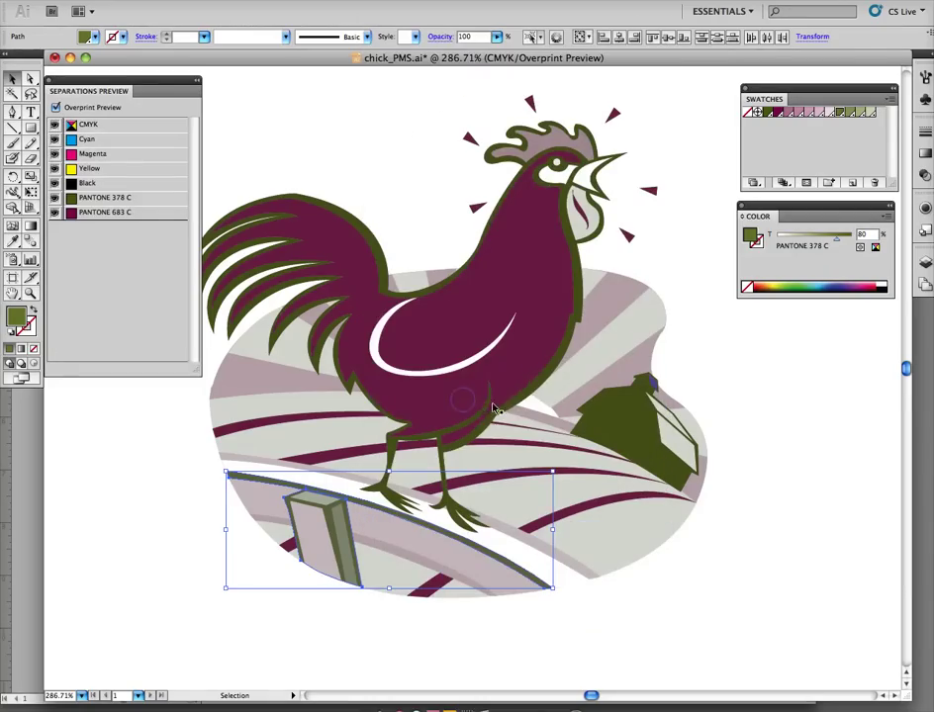
left_click(54, 198)
left_click(55, 212)
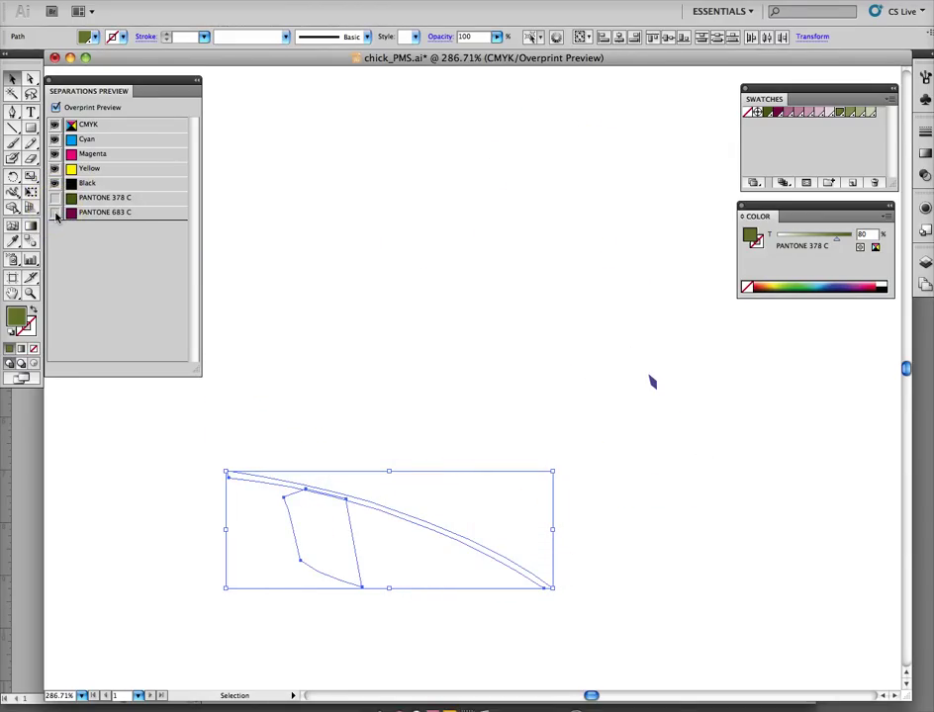
- Fill the small blue process-color shape on the barn's roof with PANTONE 683 C at a 40% tint and deselect it
left_click(85, 405)
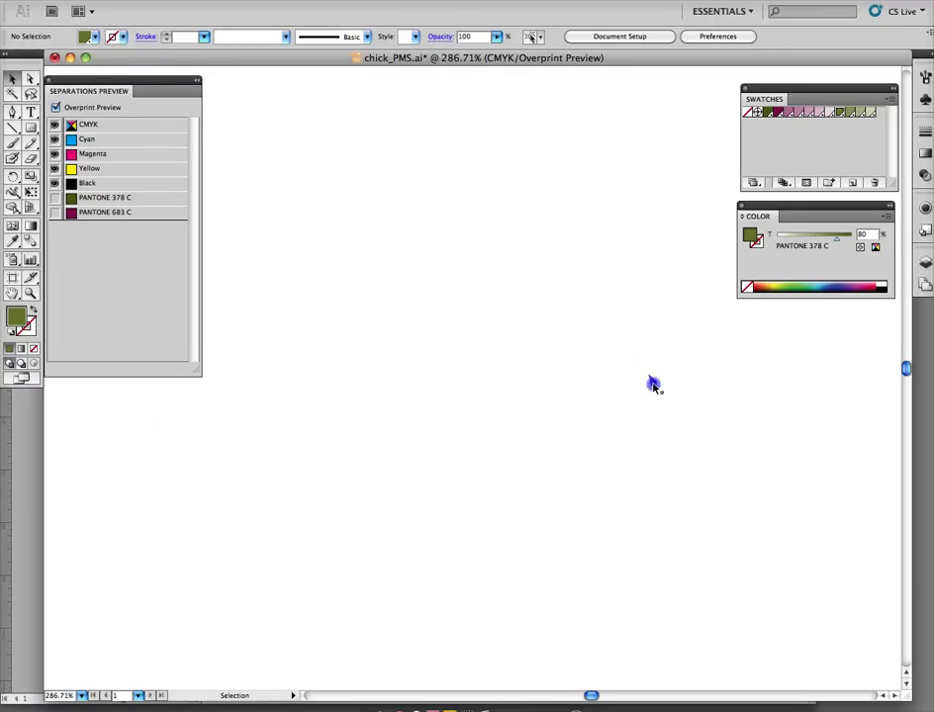
left_click(652, 383)
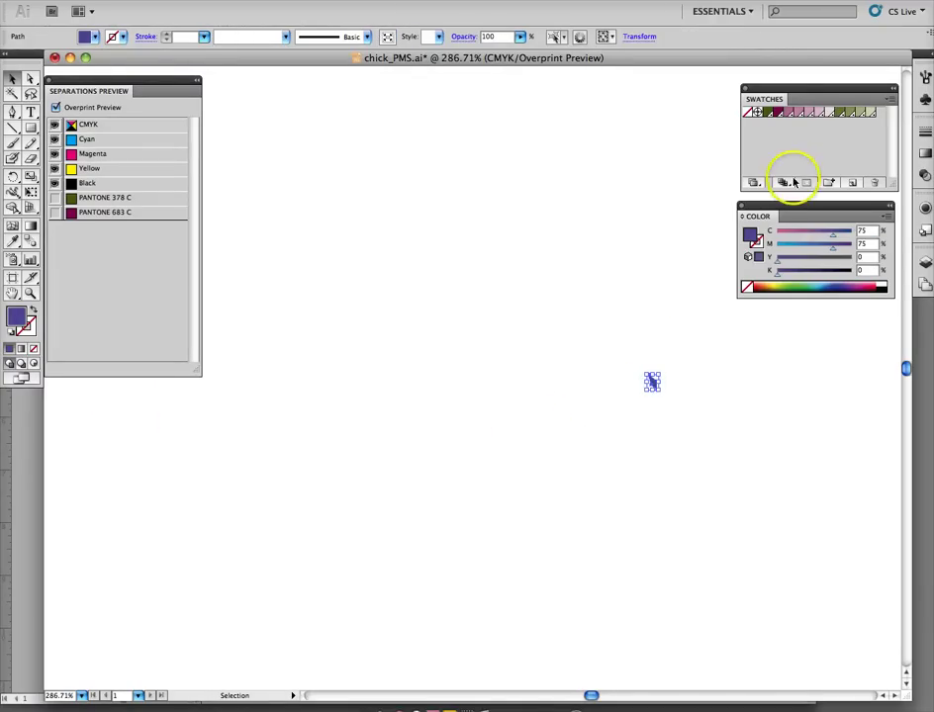
left_click(797, 113)
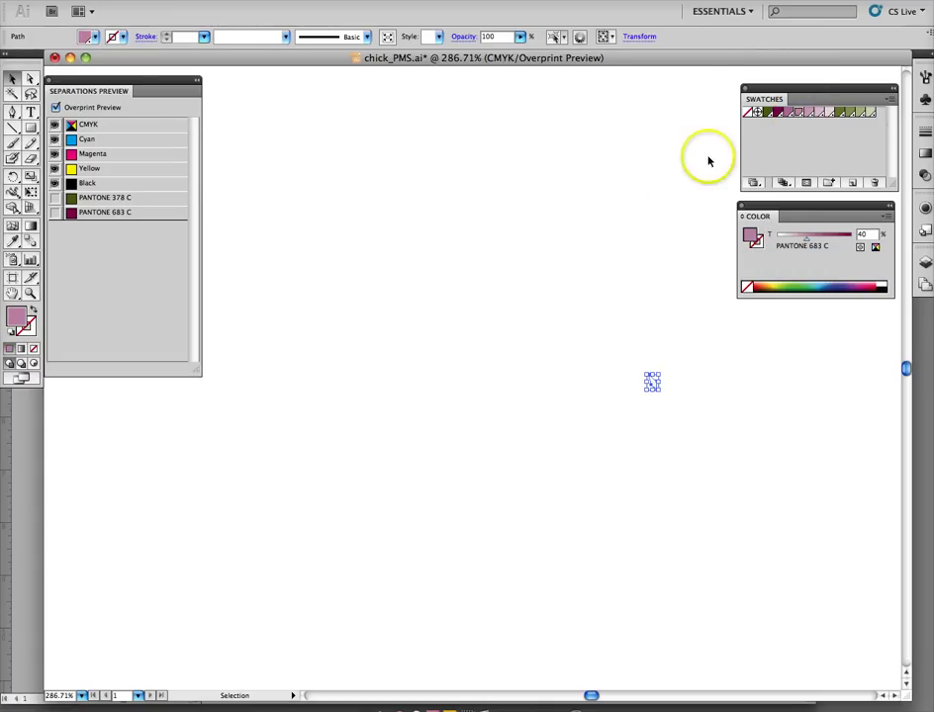
left_click(729, 93)
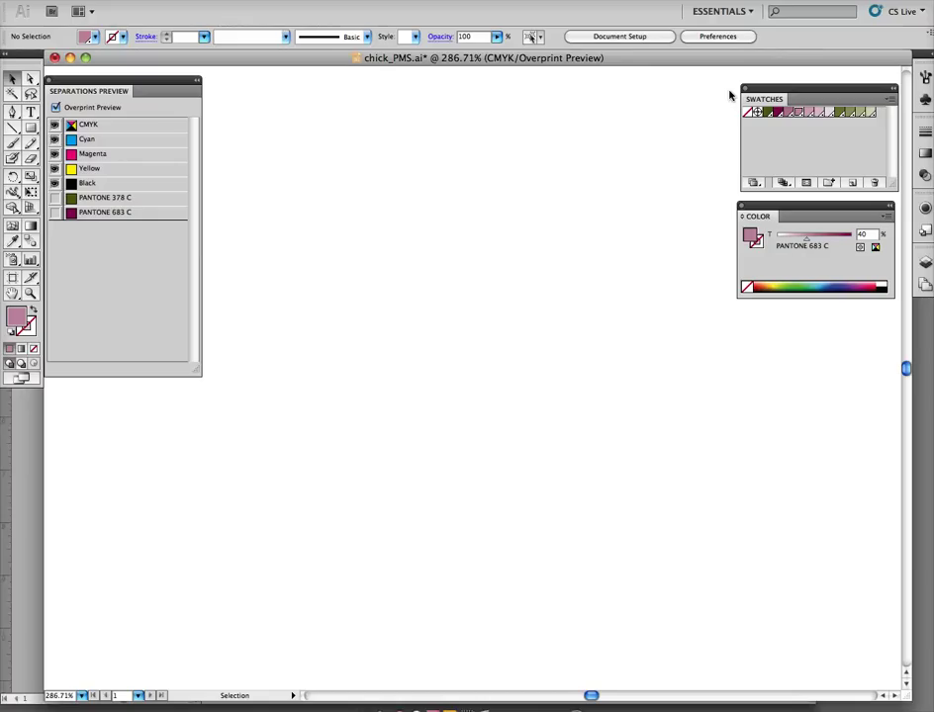
- Show the PANTONE 378 C and PANTONE 683 C plates again and close the Separations Preview
left_click(55, 196)
left_click(55, 212)
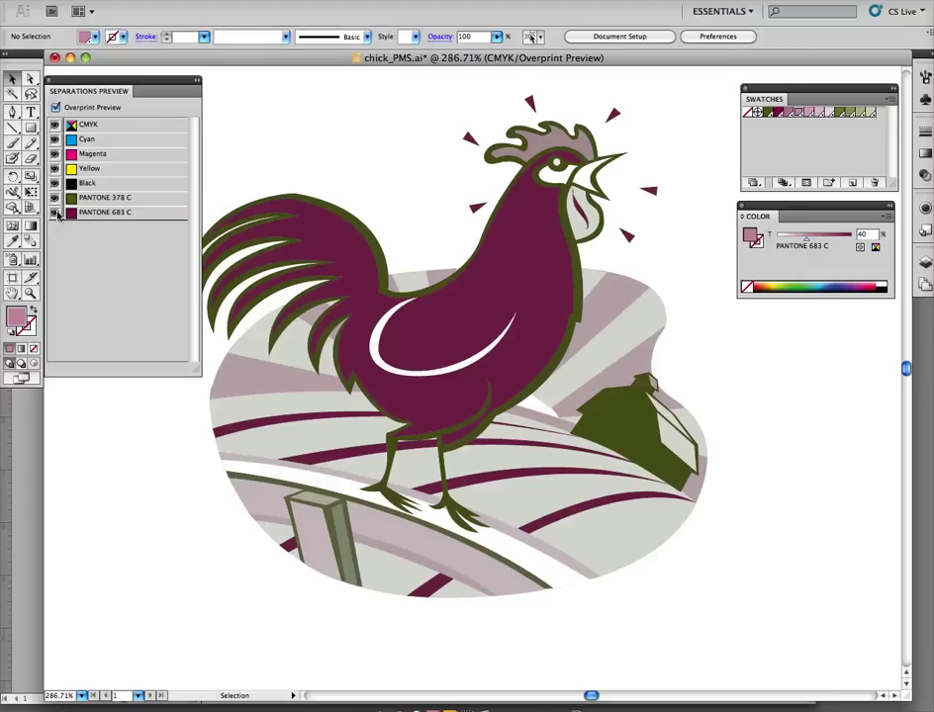
left_click(51, 80)
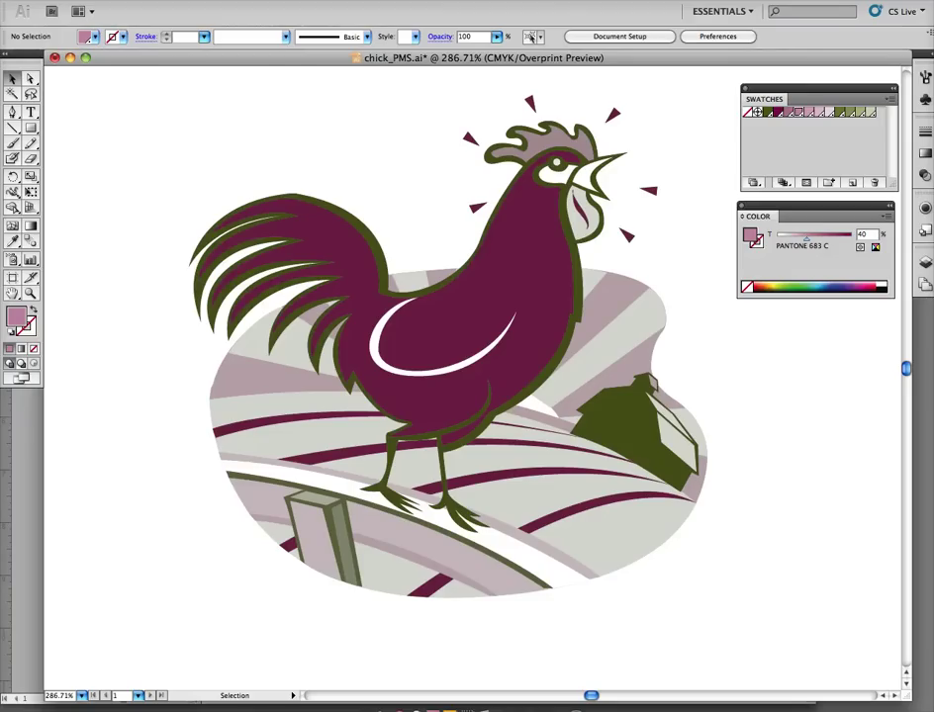
- Save the corrected chick_PMS.ai artwork and close its document
left_click(117, 0)
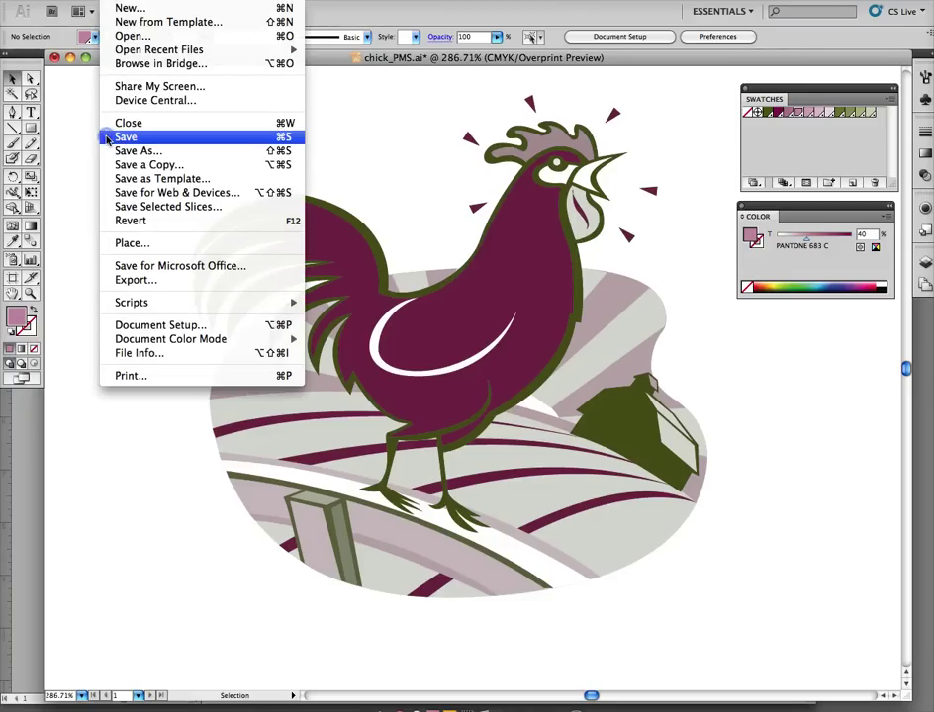
left_click(106, 139)
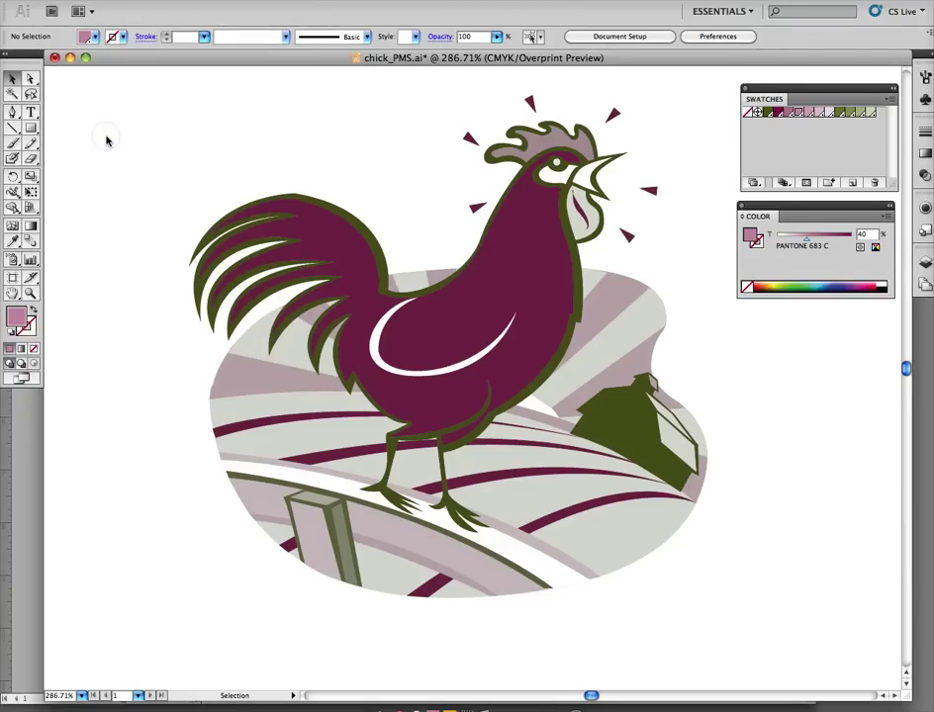
left_click(55, 57)
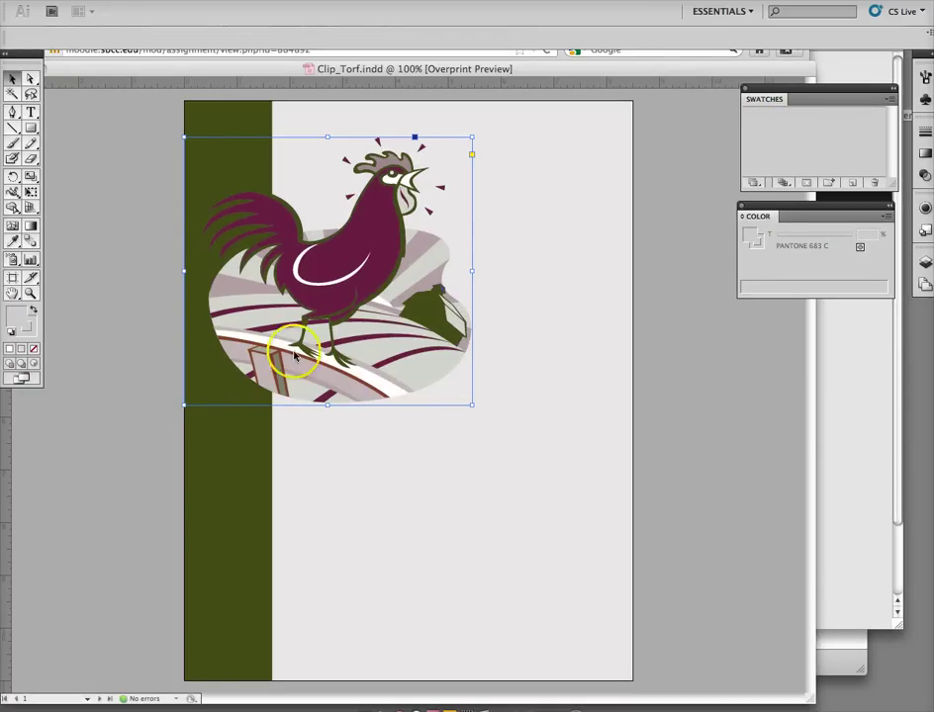
- Back in InDesign, toggle the PANTONE 378 C and PANTONE 683 C plates off and on to check the updated artwork for process inks
left_click(304, 377)
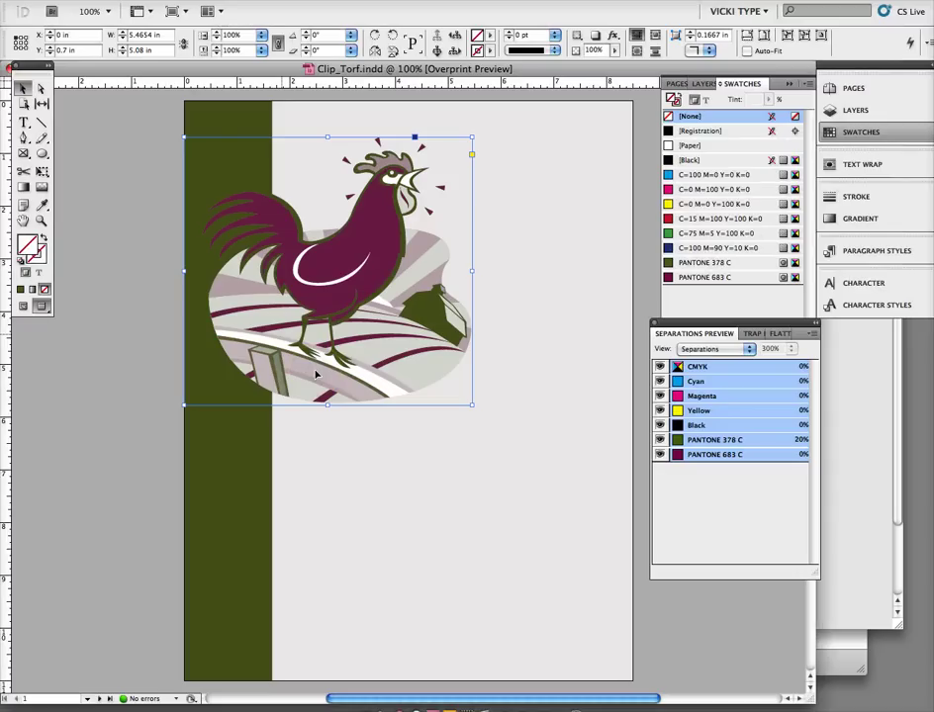
left_click(658, 440)
left_click(659, 454)
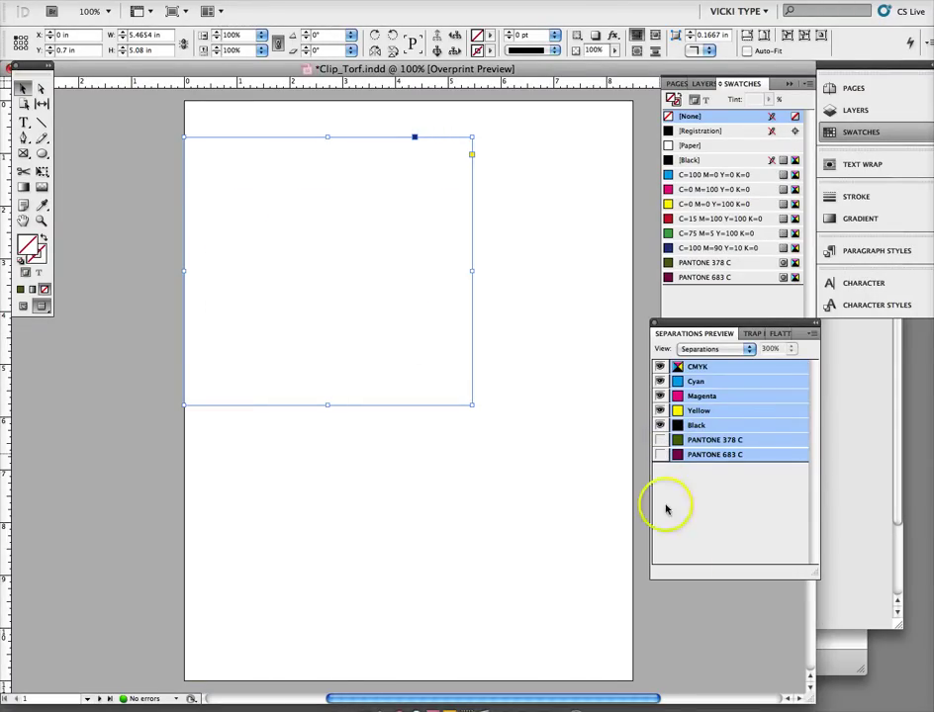
left_click(714, 651)
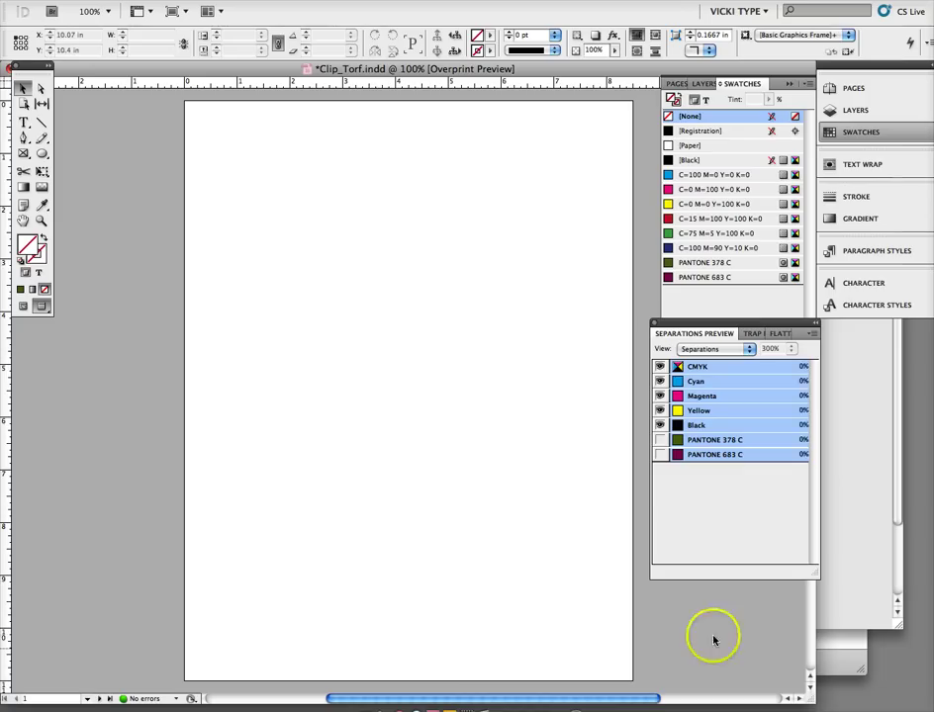
left_click(660, 450)
left_click(659, 440)
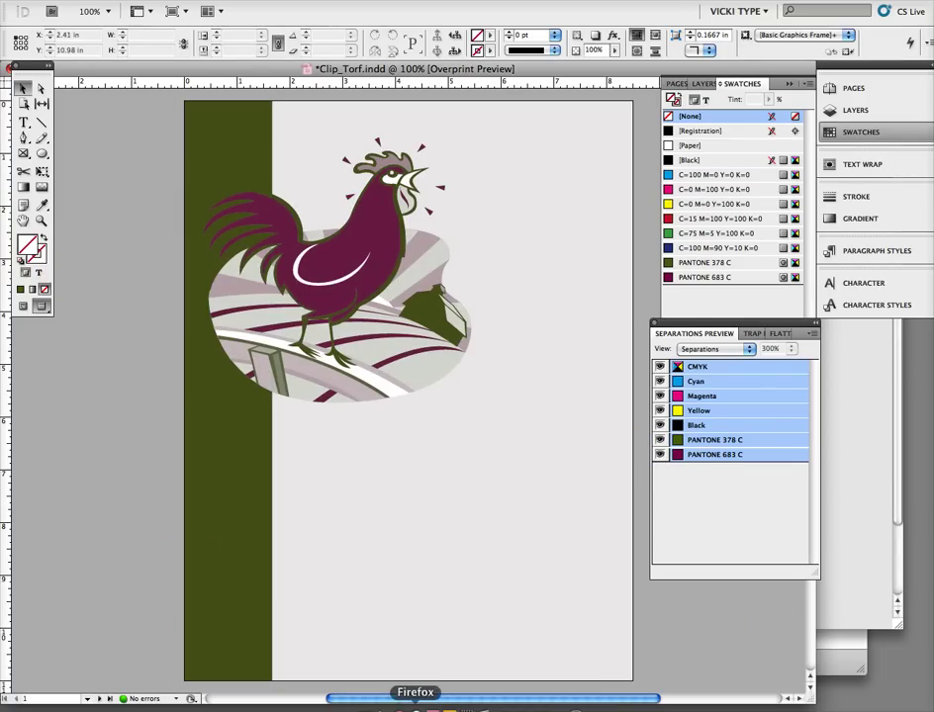
- Switch to the assignment page in Firefox, open the pq1.txt file and copy all of its text
left_click(416, 706)
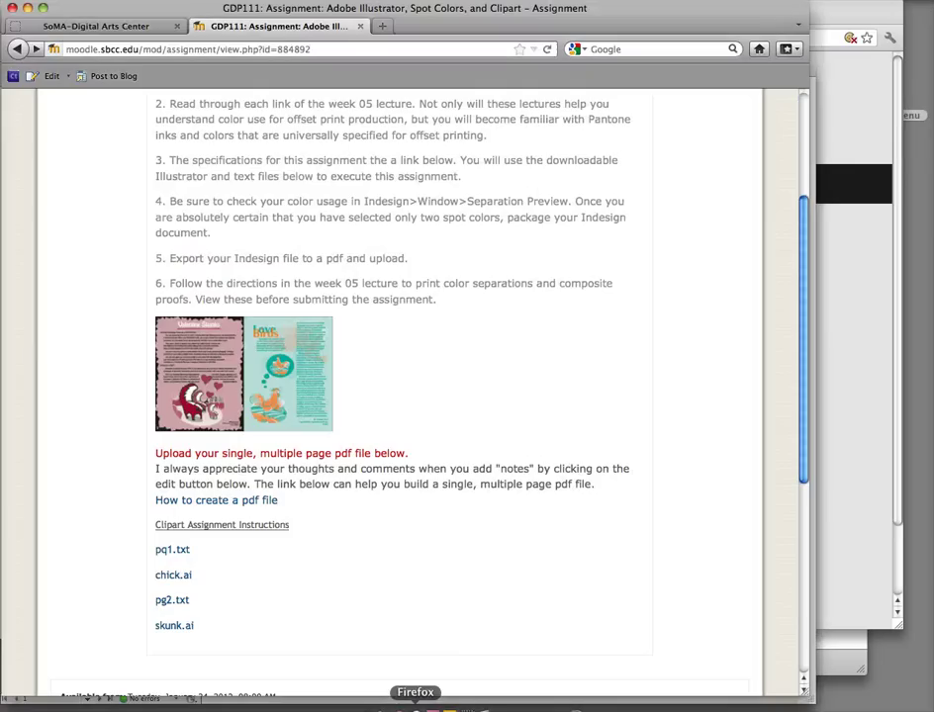
left_click(172, 557)
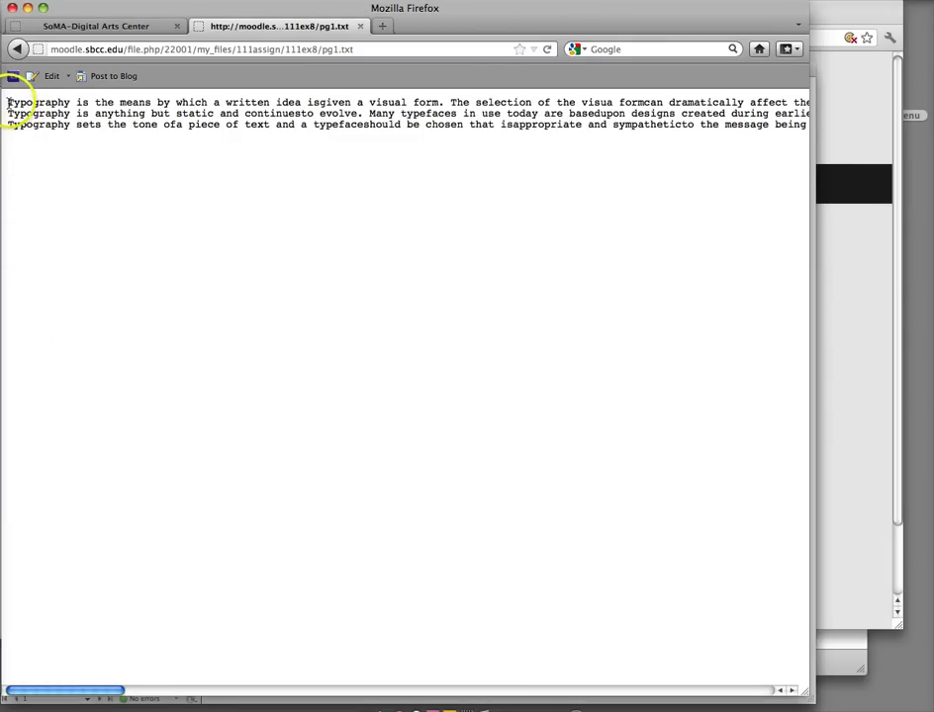
left_click_drag(6, 102, 256, 173)
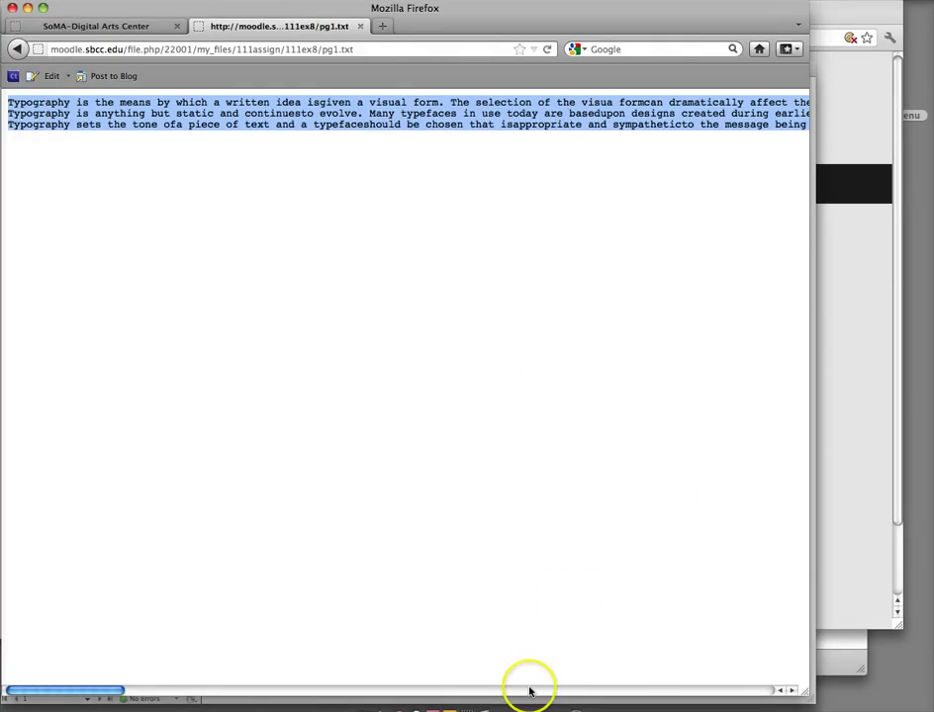
- Return to InDesign, draw a text frame about 4.18 by 10.62 in beside the green band and paste the copied typography text
left_click(446, 704)
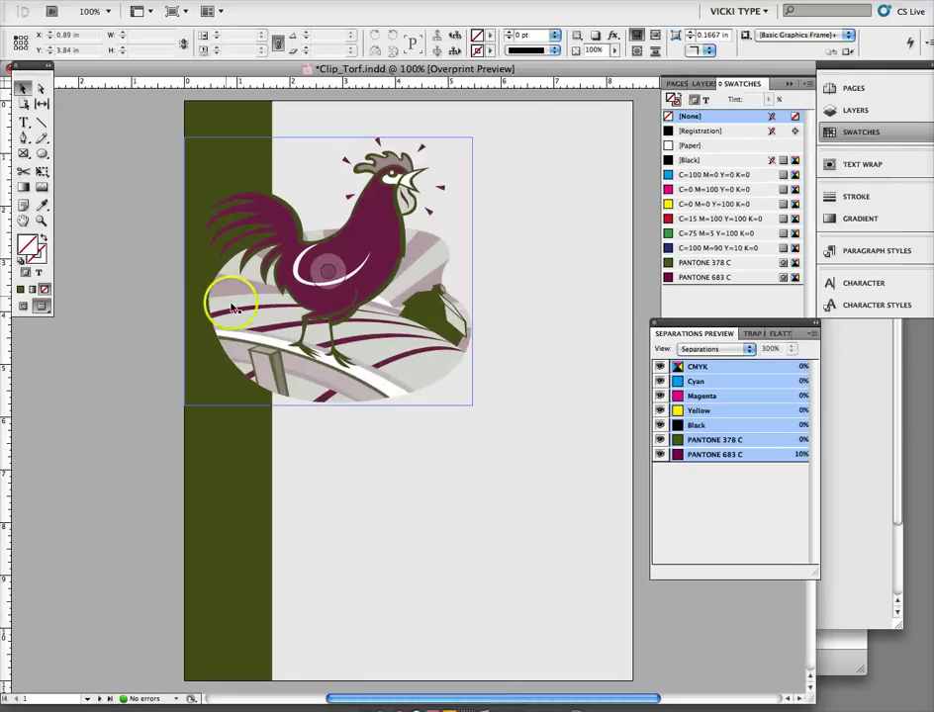
left_click(23, 121)
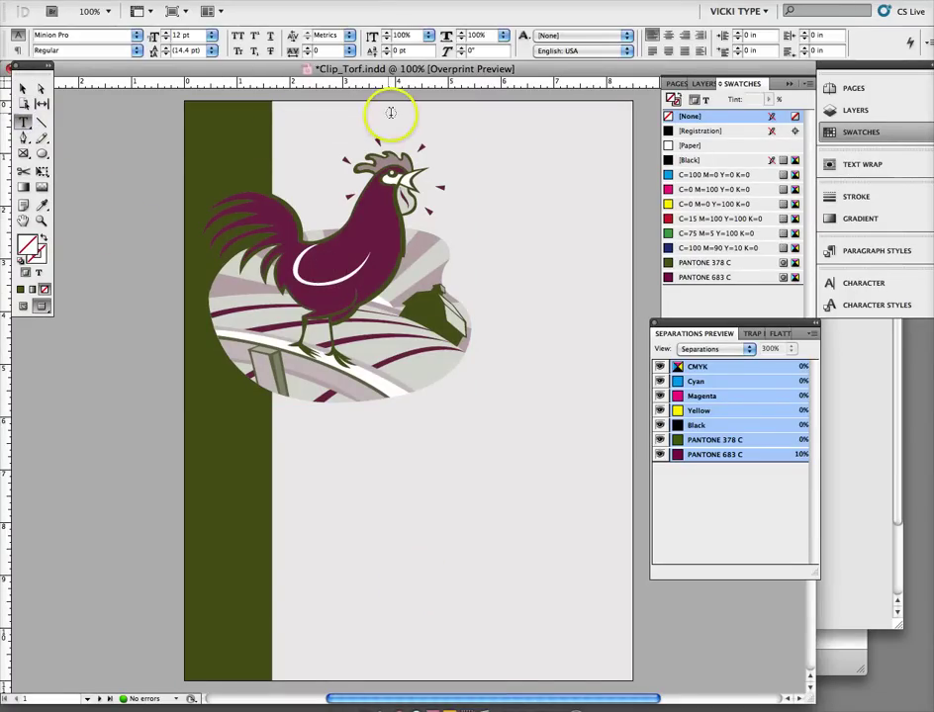
left_click_drag(388, 114, 609, 670)
key("super+v")
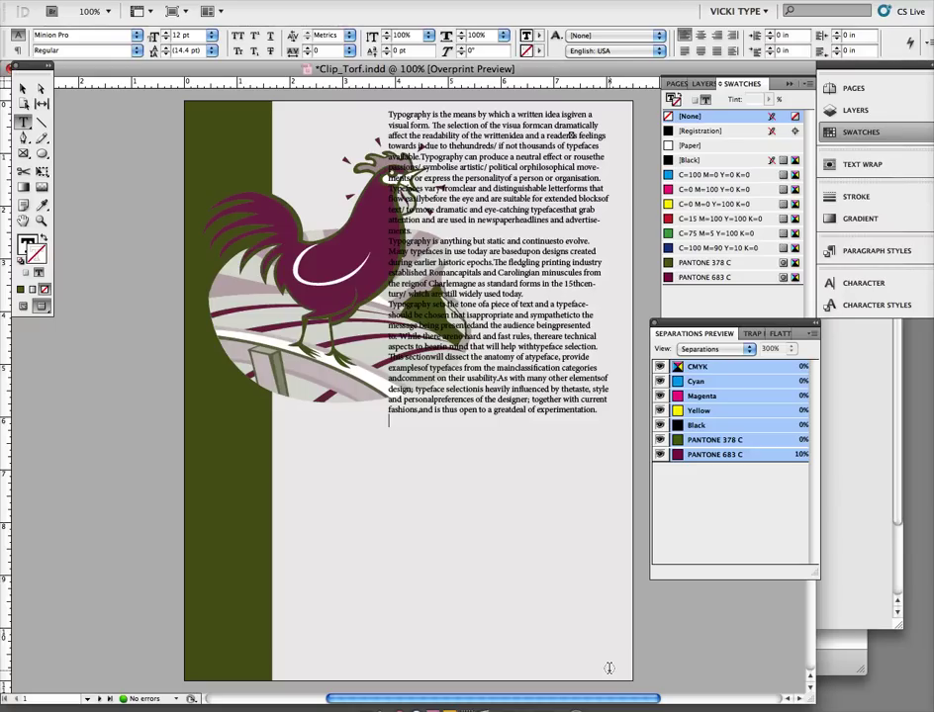
- Toggle the PANTONE 683 C and PANTONE 378 C plates off and on to check which inks the pasted text uses
left_click(660, 454)
left_click(660, 440)
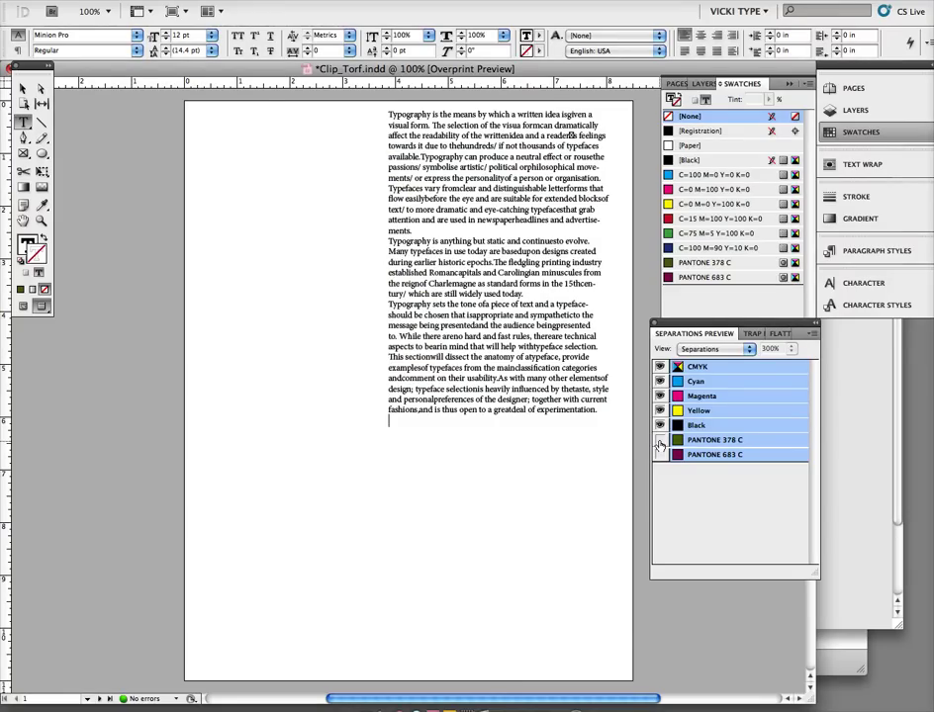
left_click(660, 440)
left_click(659, 453)
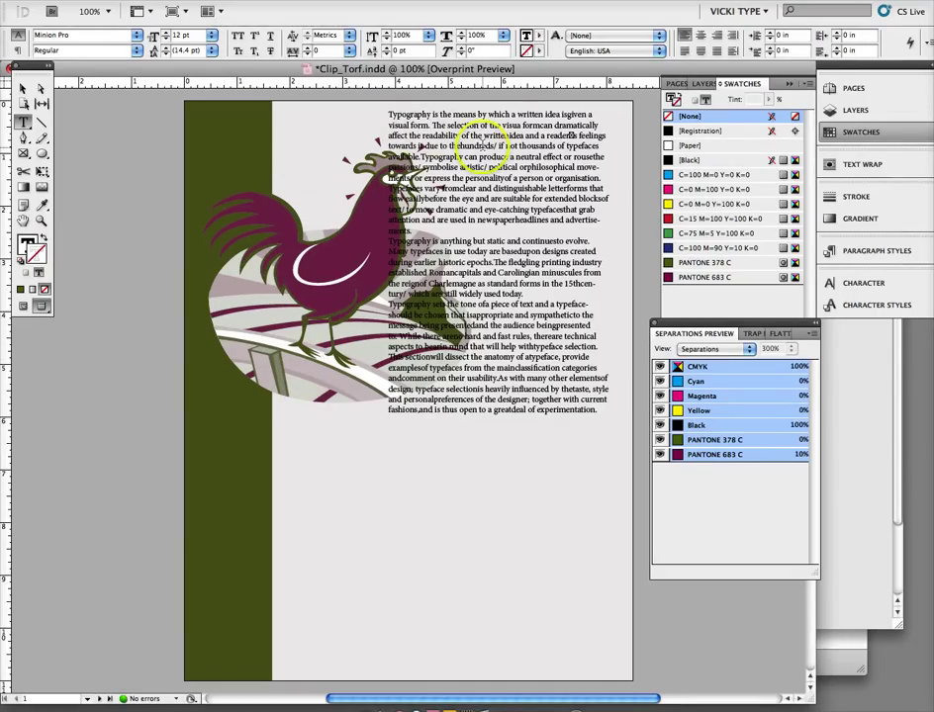
- Select all the pasted text, close the Separations Preview and fill the text with PANTONE 378 C without a stroke
left_click(485, 146)
key("super+a")
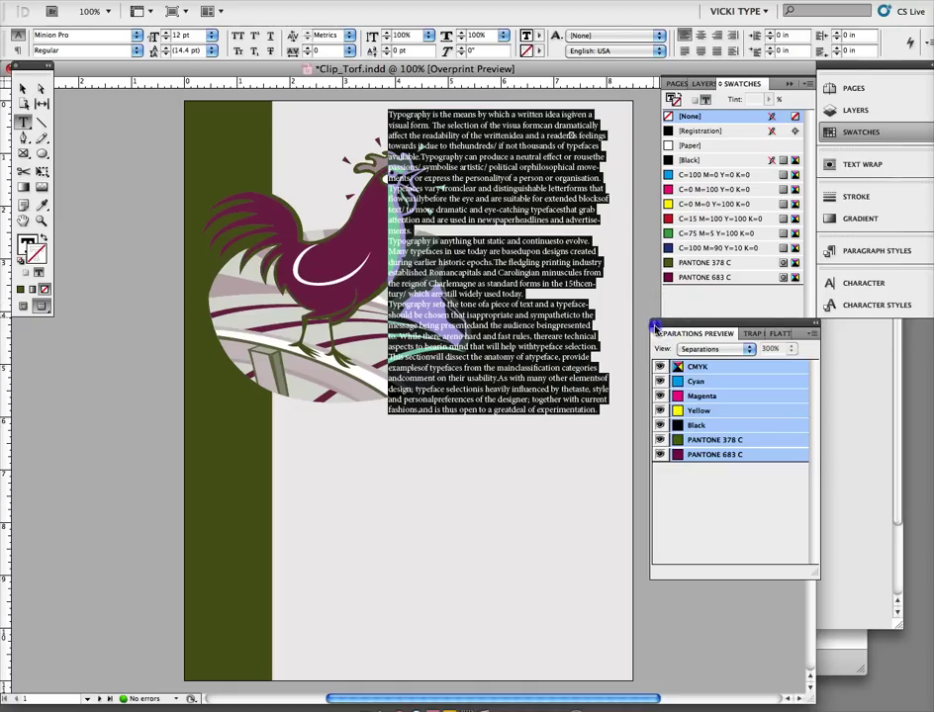
left_click(653, 318)
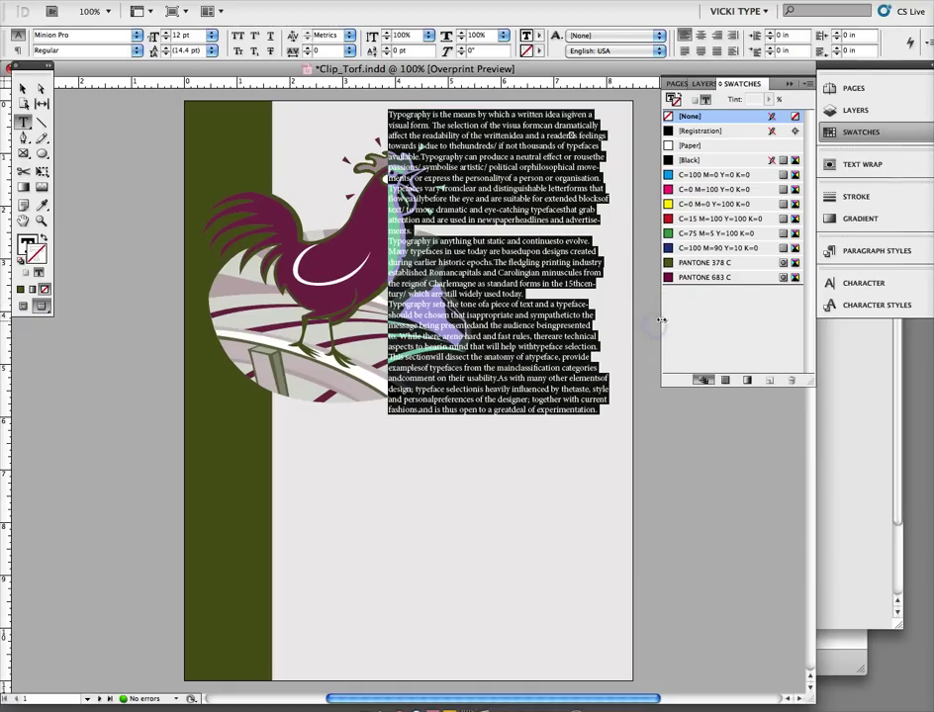
left_click(714, 264)
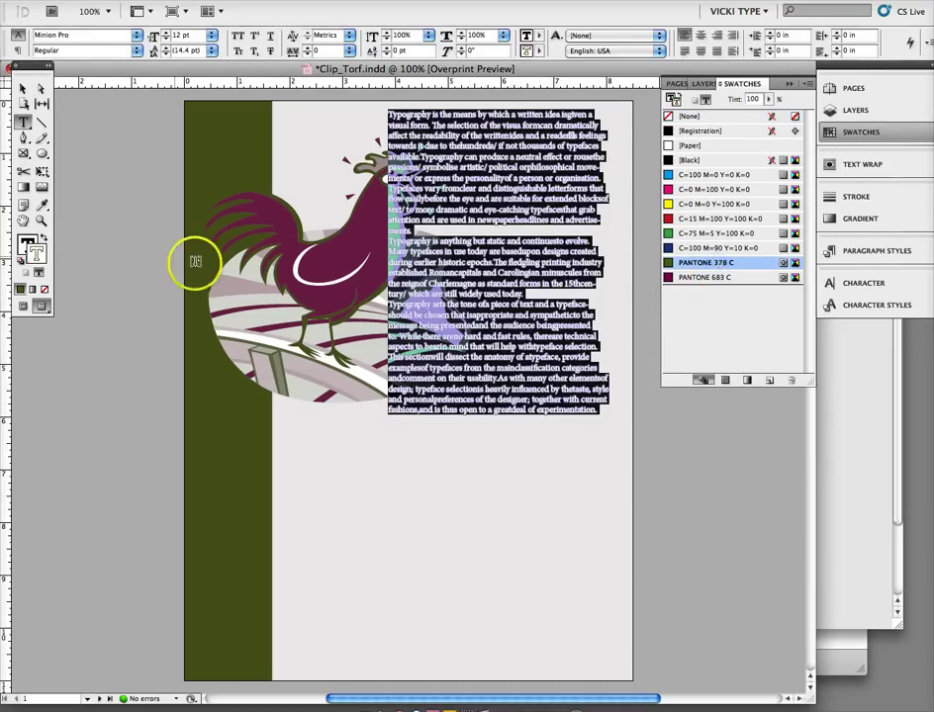
left_click(42, 288)
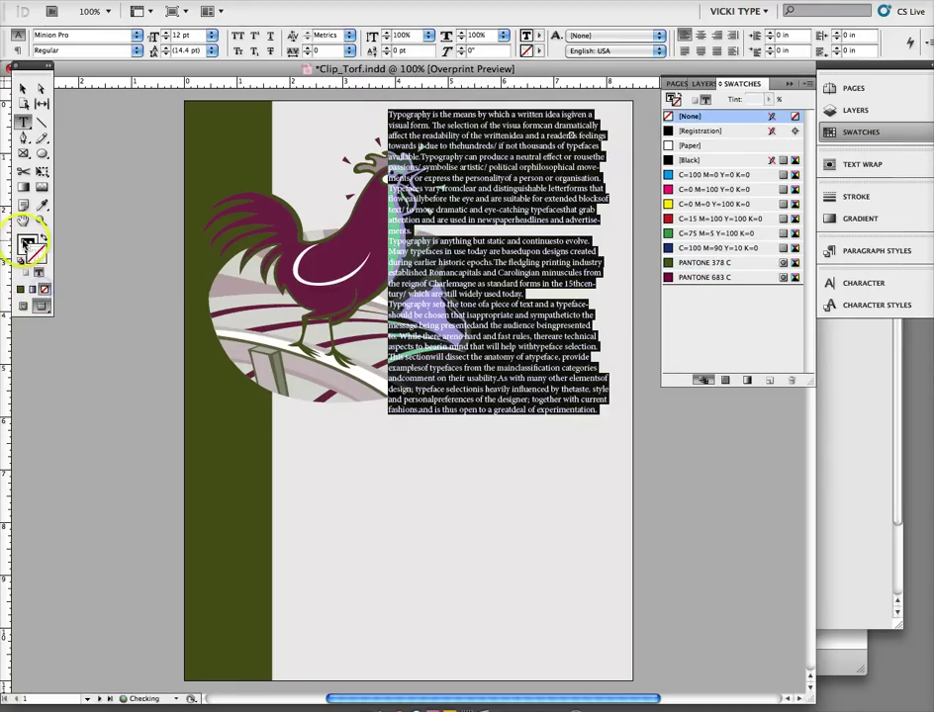
left_click(23, 259)
left_click(696, 263)
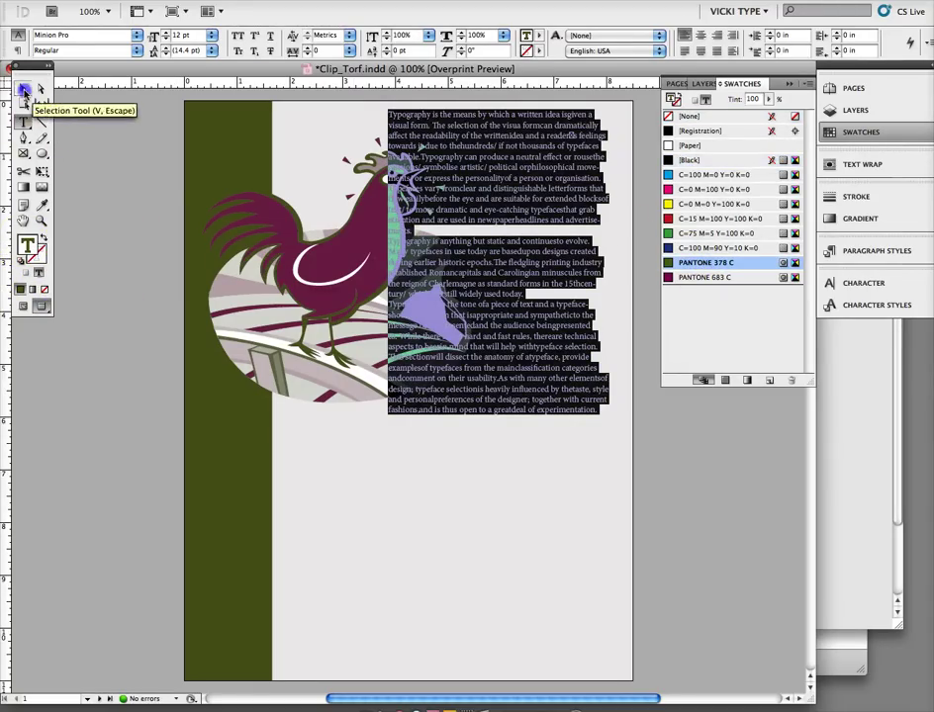
- Apply a text wrap around the object shape to the placed rooster artwork
left_click(24, 90)
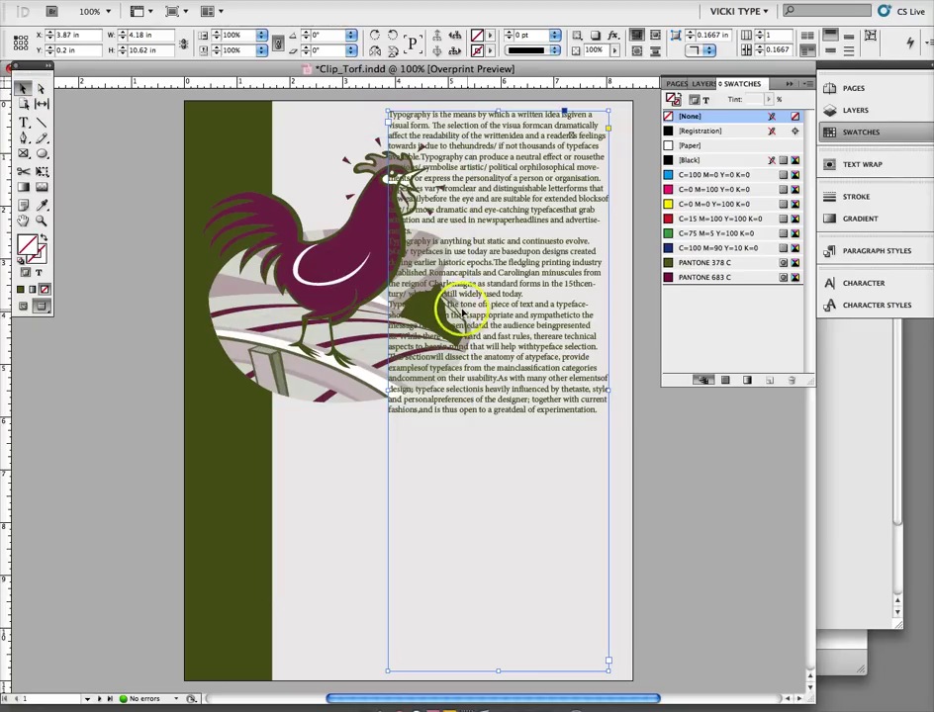
left_click(257, 287)
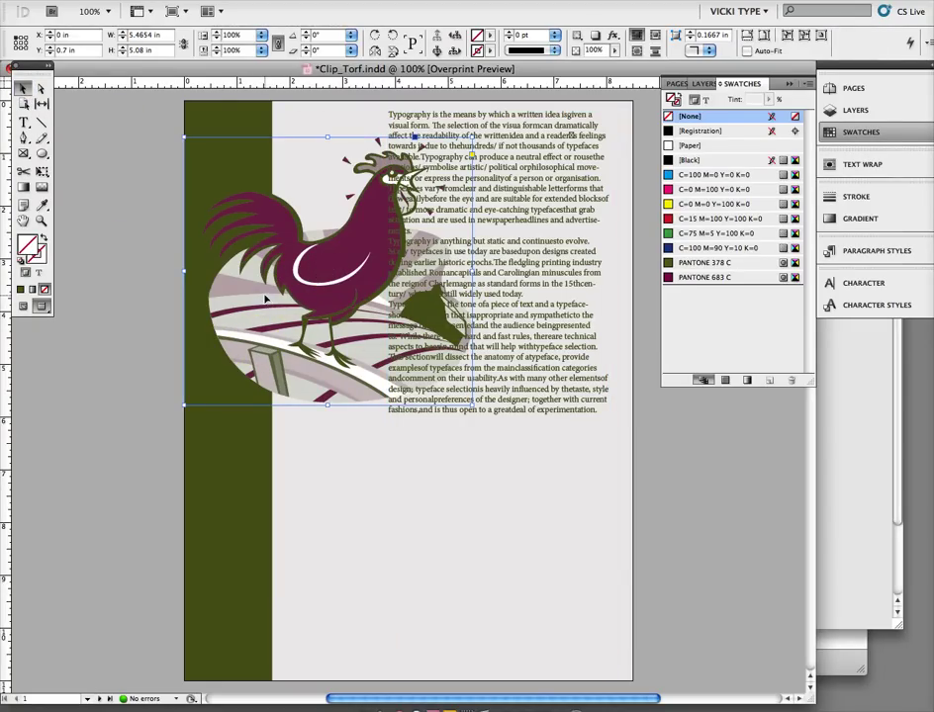
left_click(390, 0)
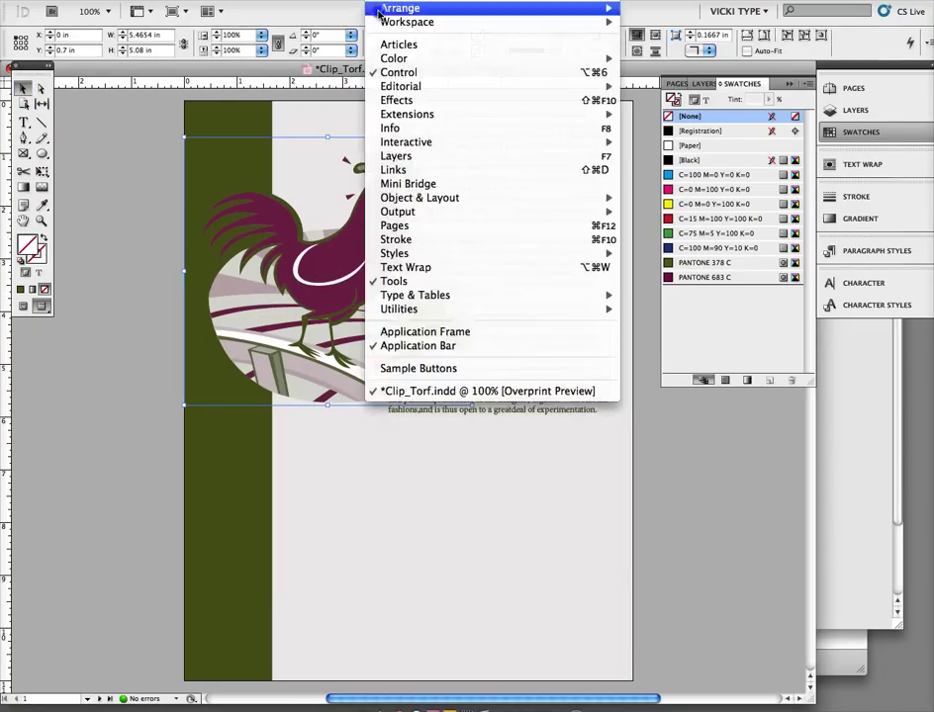
left_click(407, 268)
left_click(714, 178)
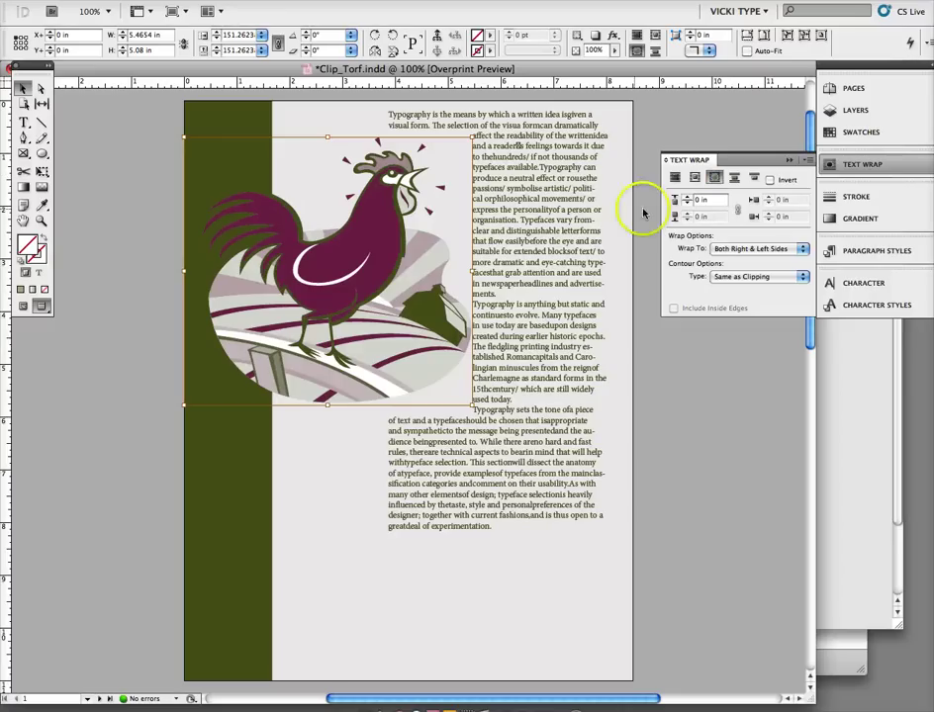
left_click(382, 125)
left_click(447, 218)
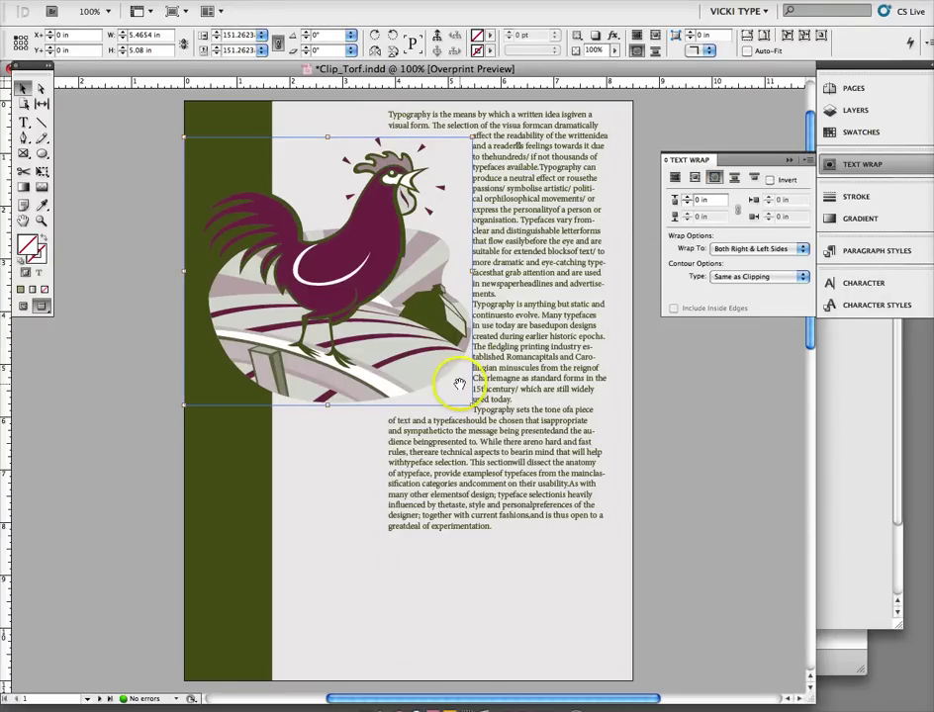
left_click(394, 373)
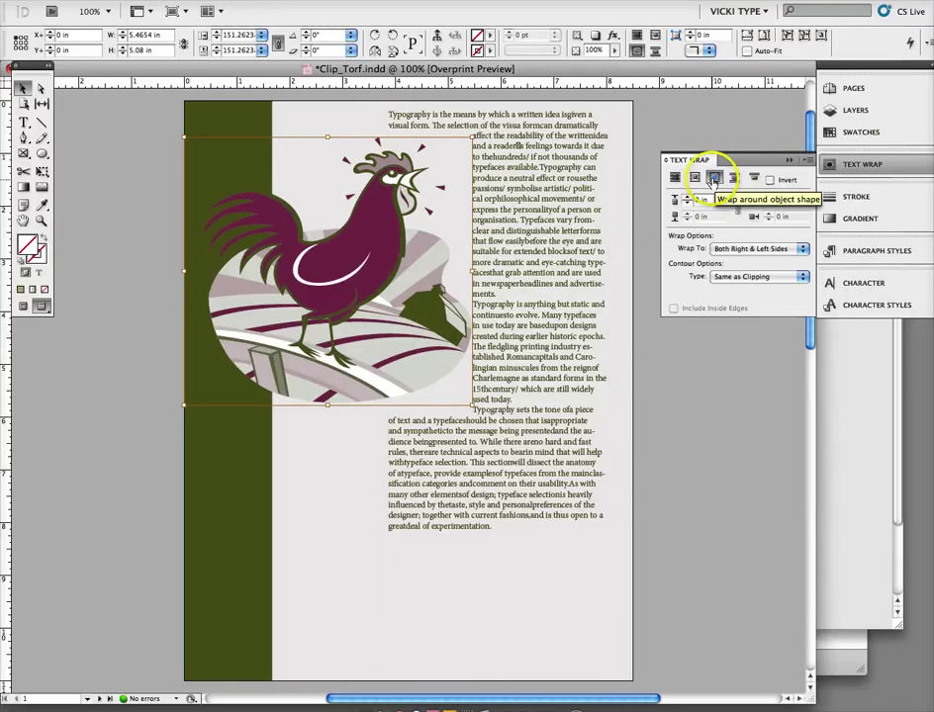
- Set the rooster artwork's text wrap contour type to Detect Edges with a wrap offset of 0.3125 in
left_click(757, 277)
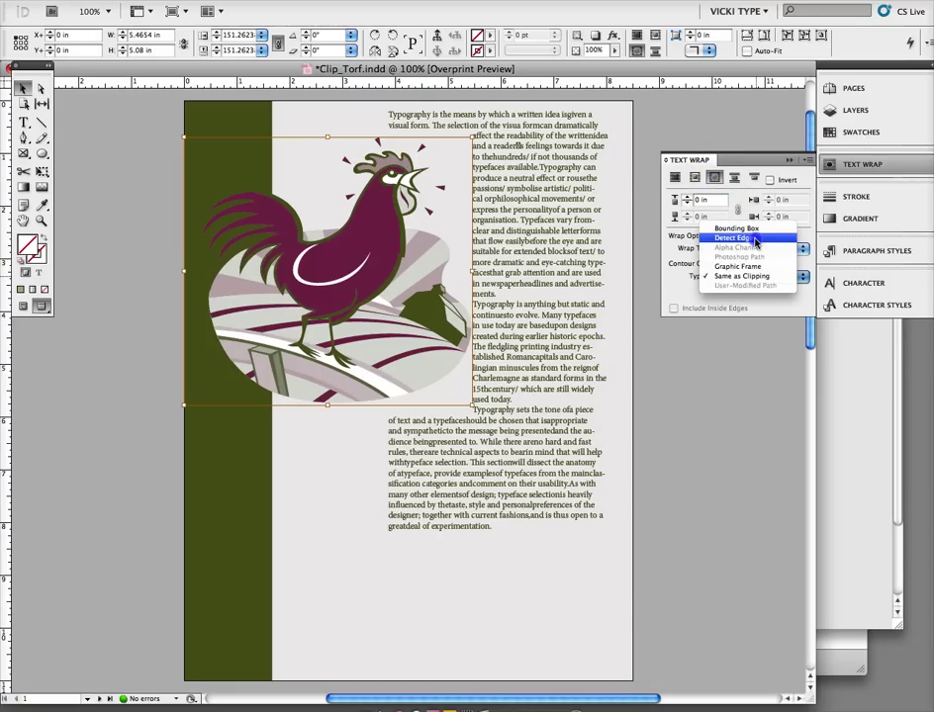
left_click(755, 241)
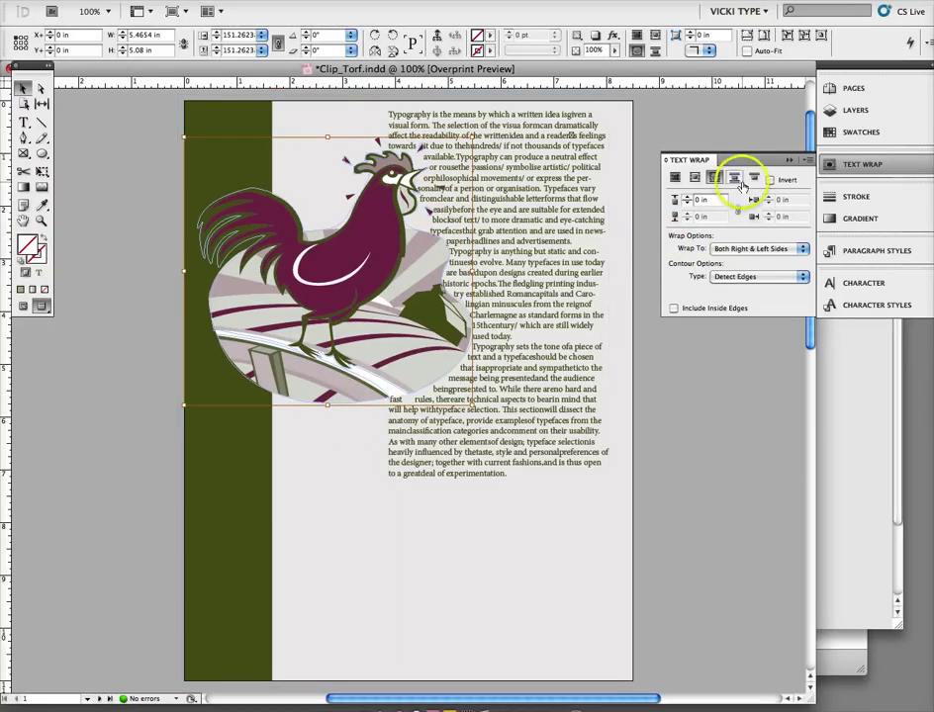
left_click(684, 196)
left_click(684, 197)
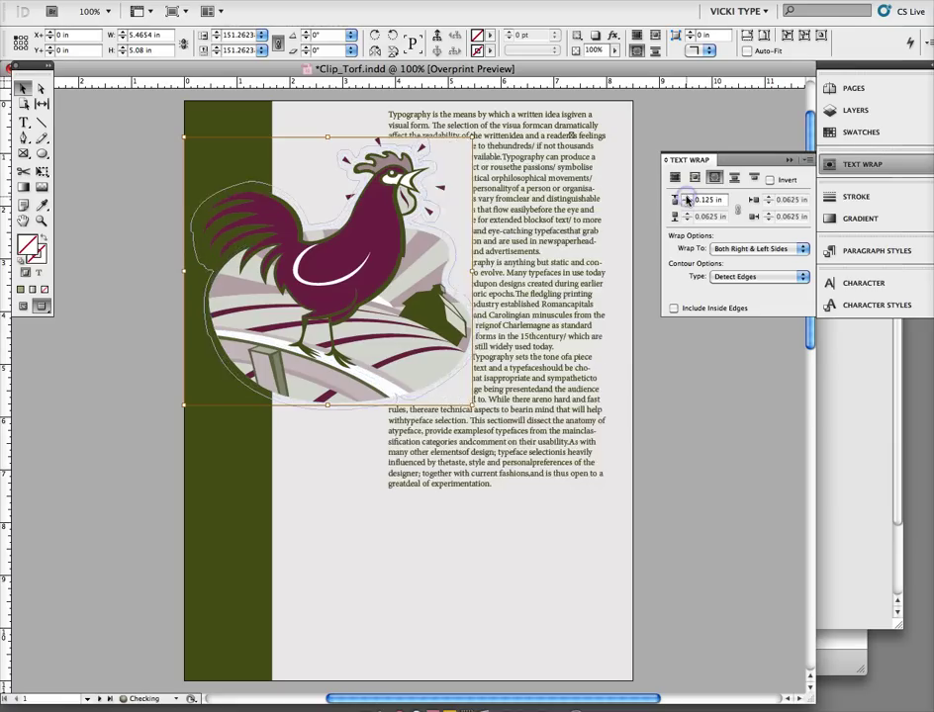
left_click(685, 197)
left_click(685, 197)
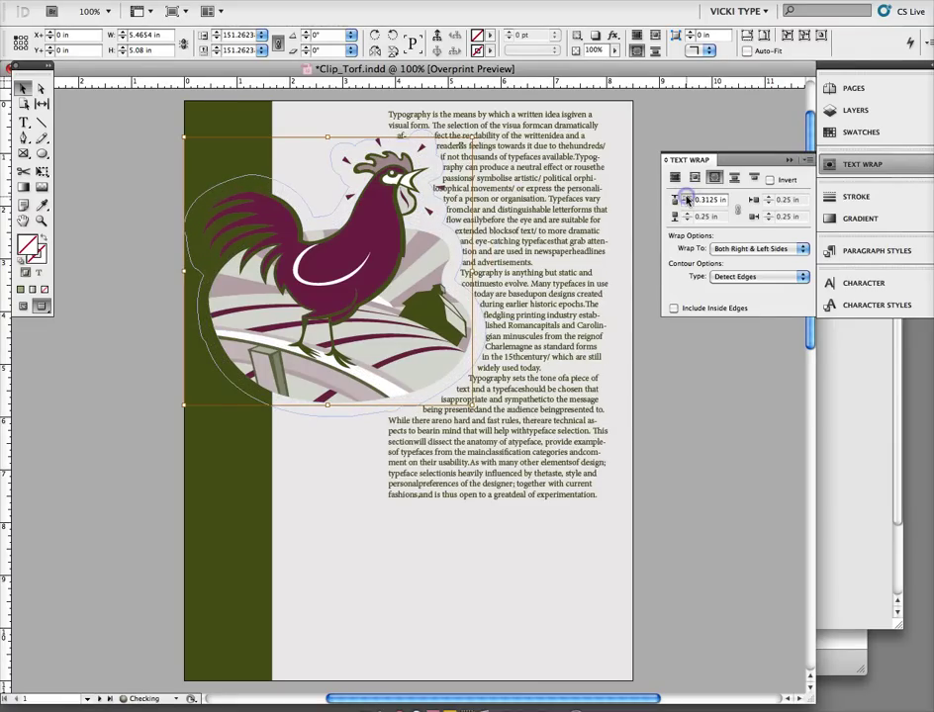
left_click(685, 198)
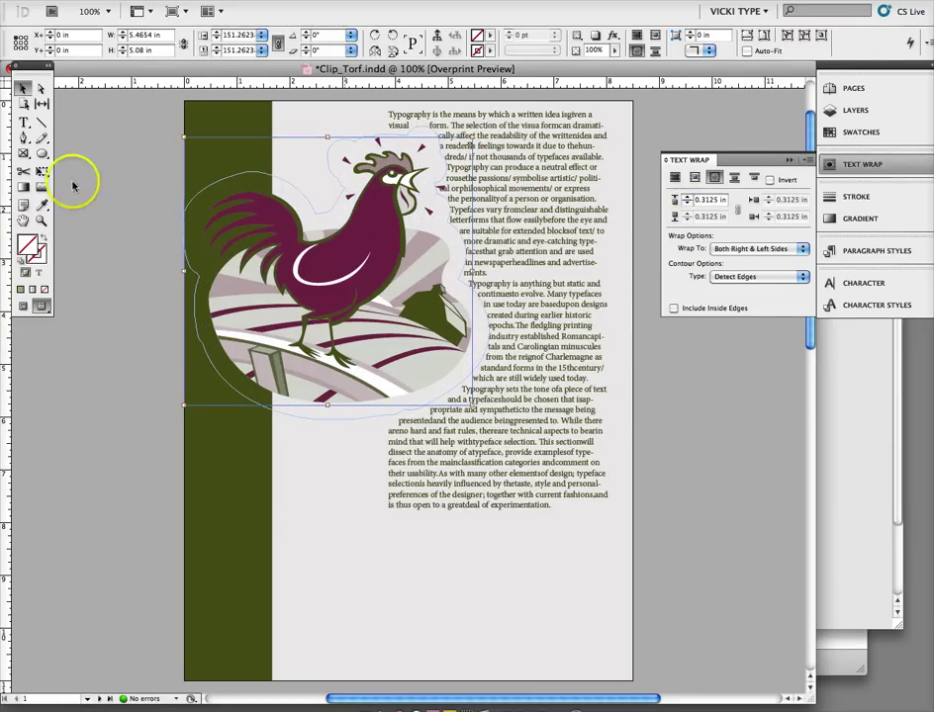
left_click(23, 89)
left_click(396, 110)
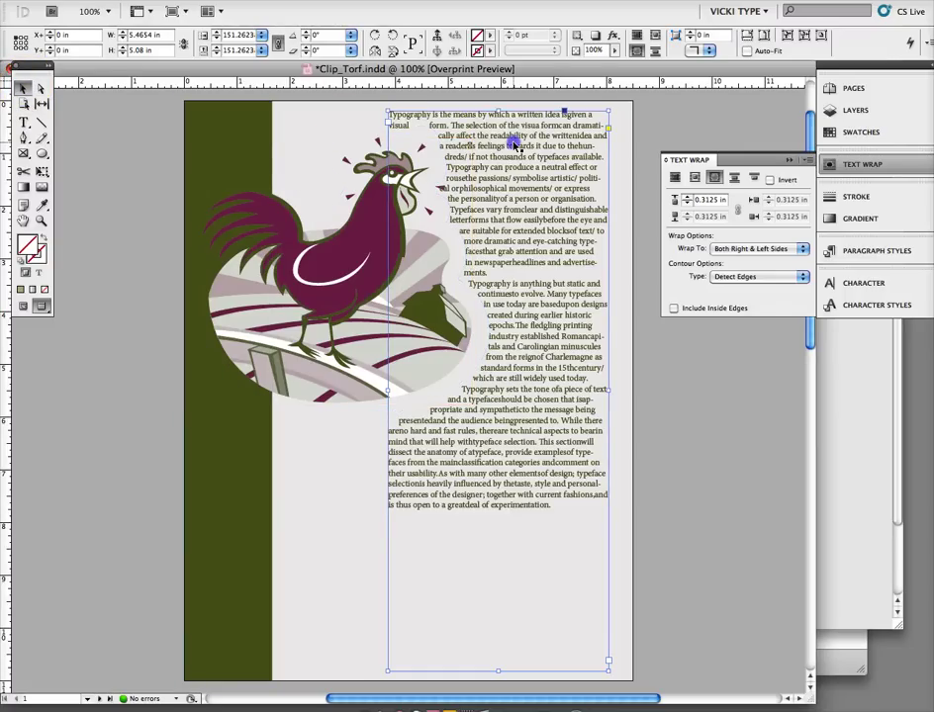
left_click_drag(497, 110, 486, 228)
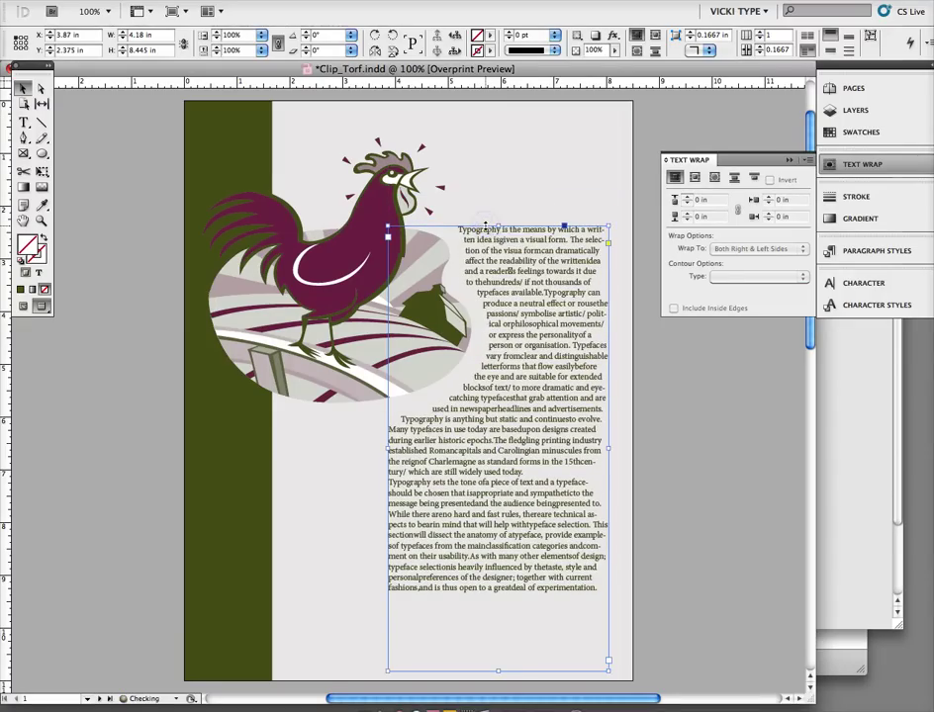
left_click(23, 122)
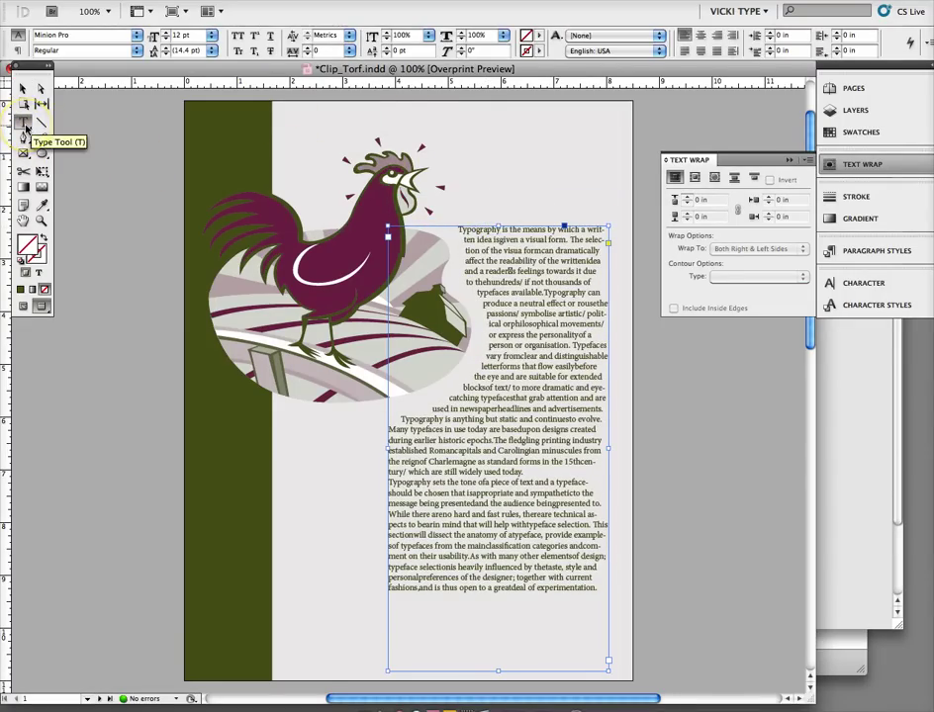
key("super+z")
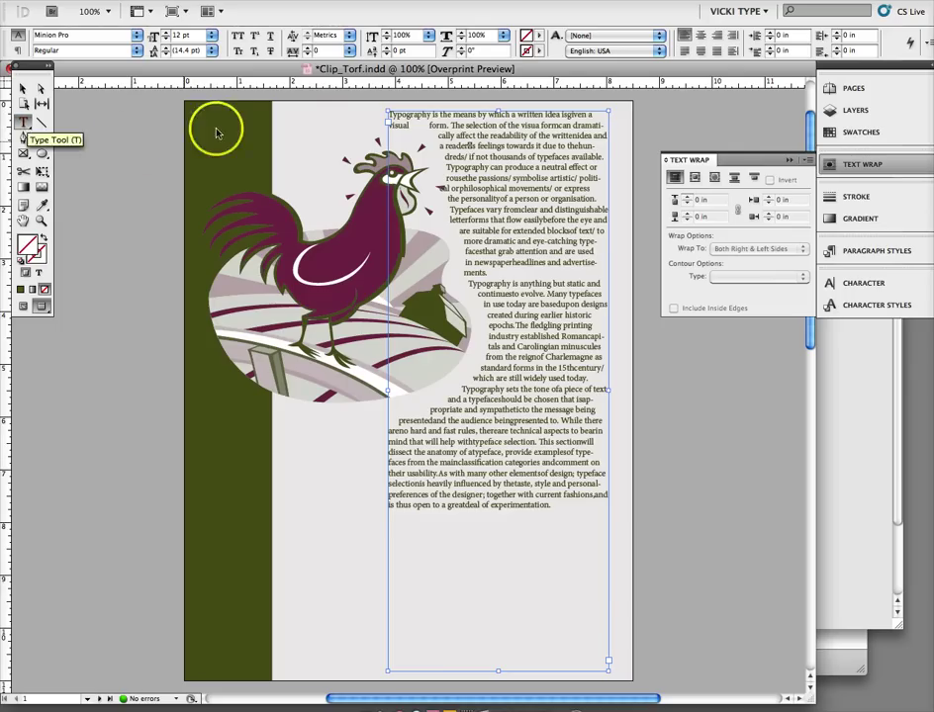
- Add the headline "Rise and Shine! Cluck!!" as its own paragraph above the body text
left_click(390, 113)
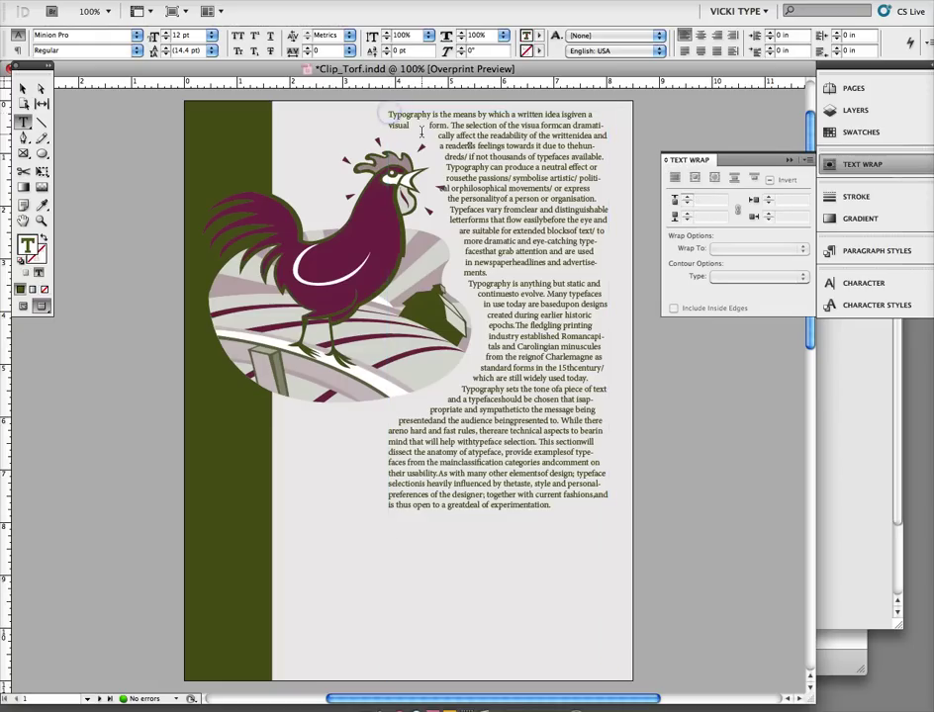
key("Return")
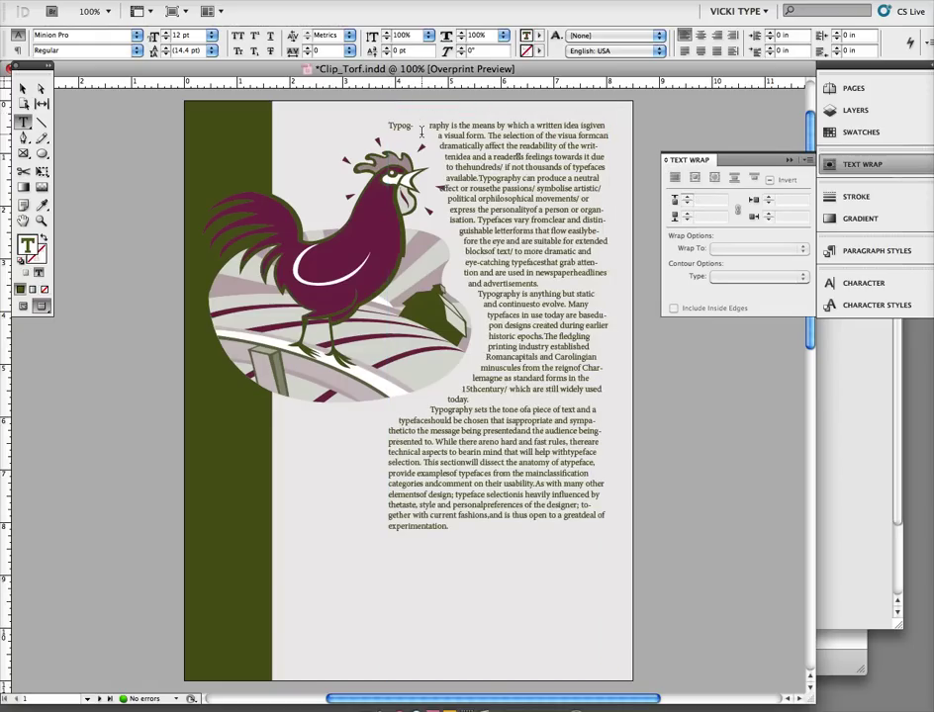
type("Rise and Shine! Click!")
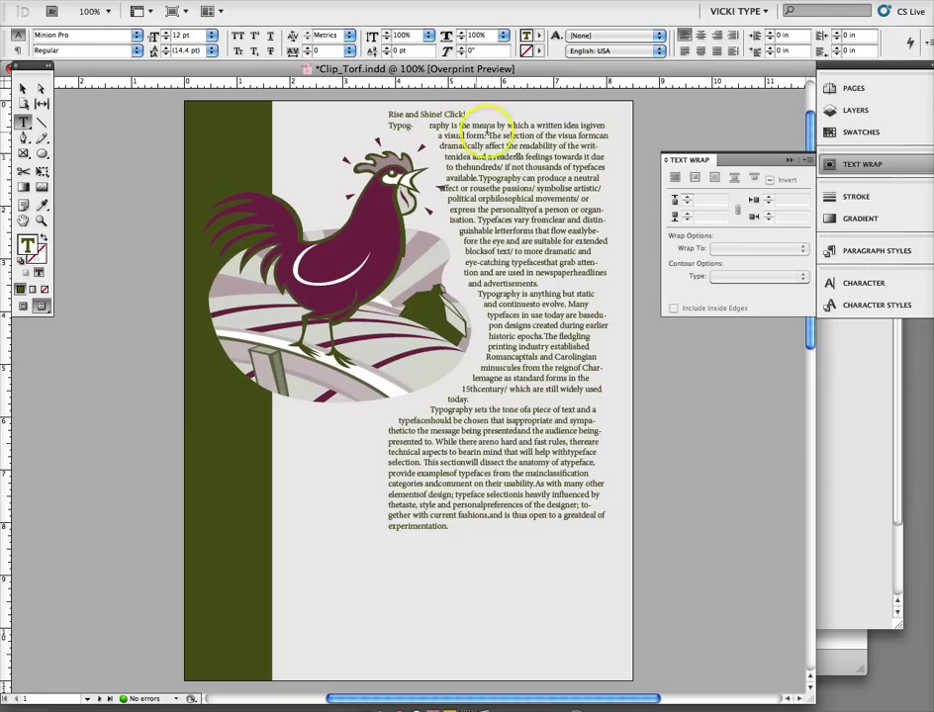
double_click(453, 114)
type("C")
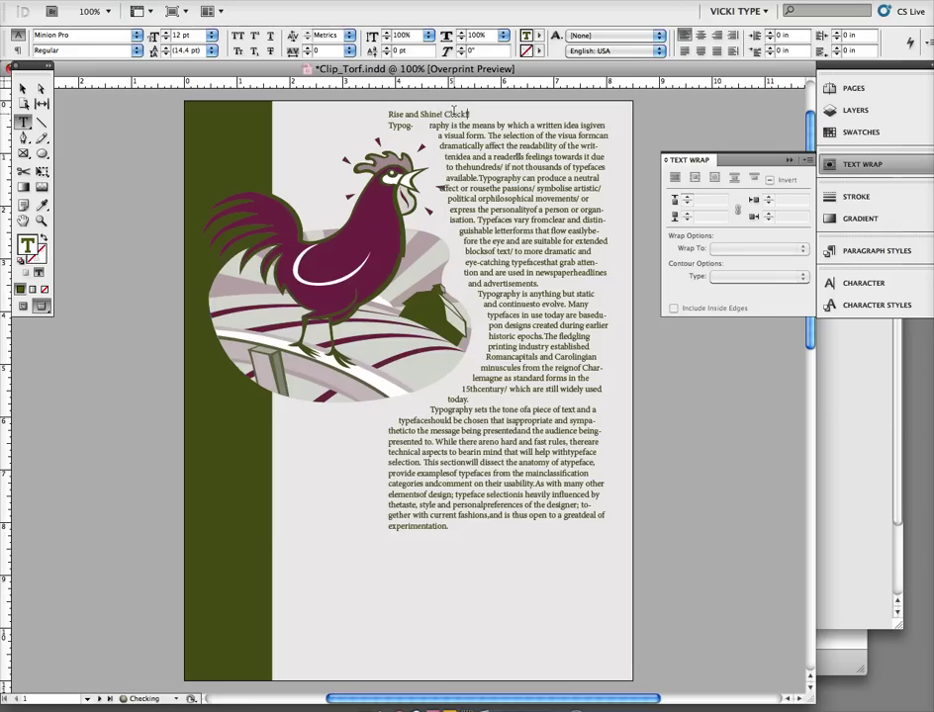
- Fill the whole headline line with the PANTONE 683 C swatch
triple_click(458, 115)
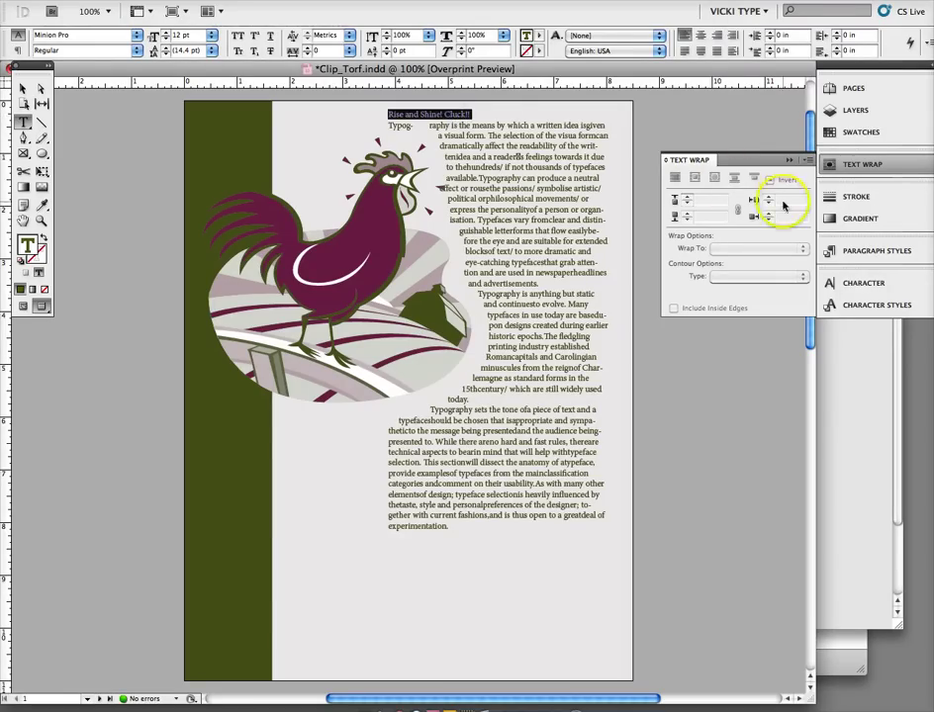
left_click(883, 252)
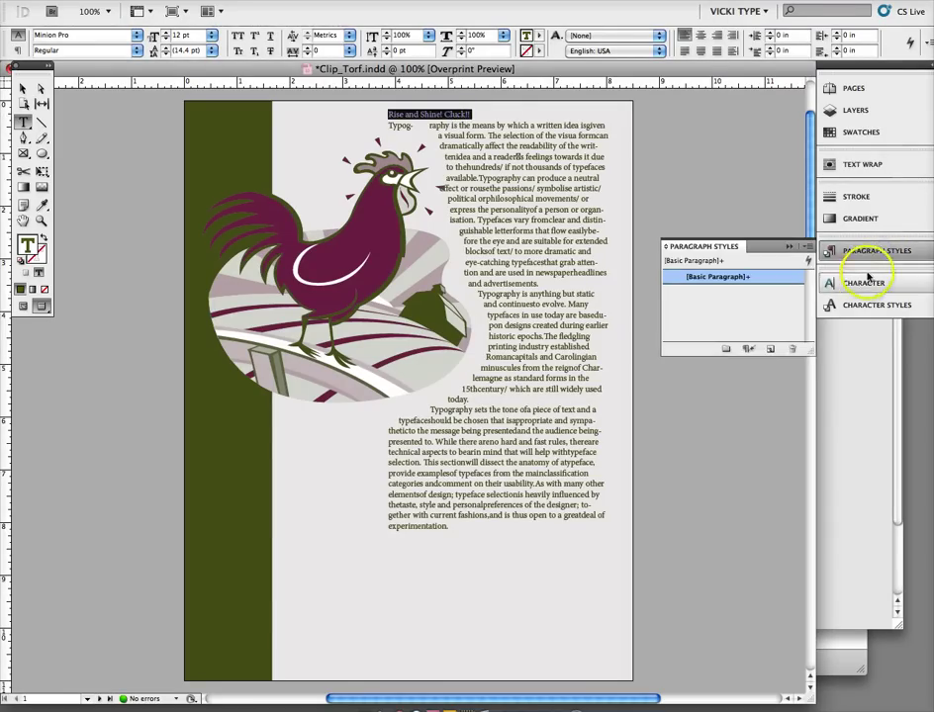
left_click(869, 135)
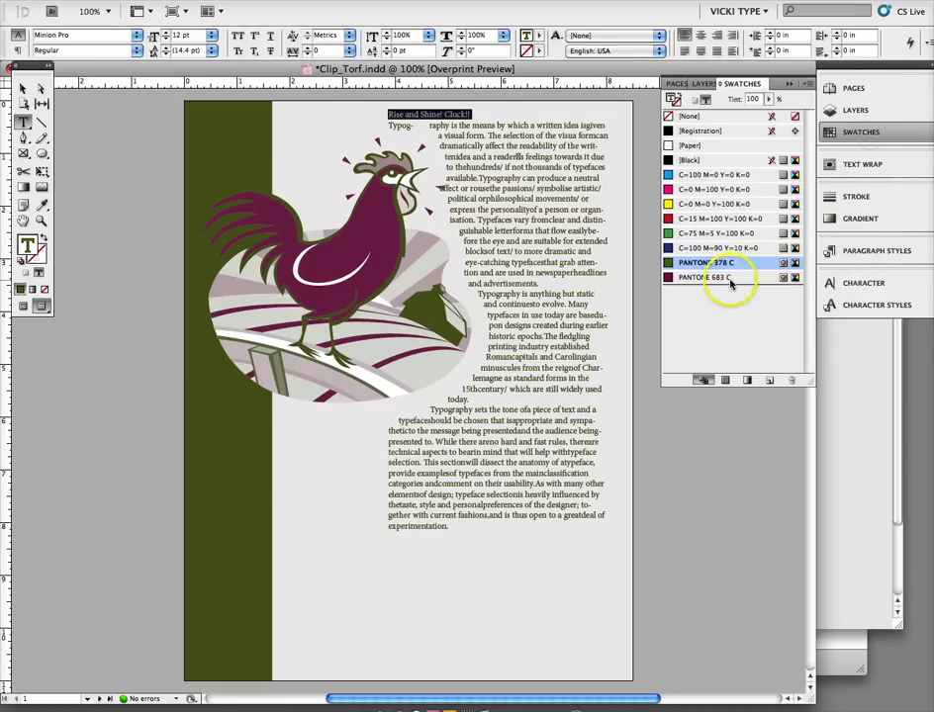
left_click(730, 279)
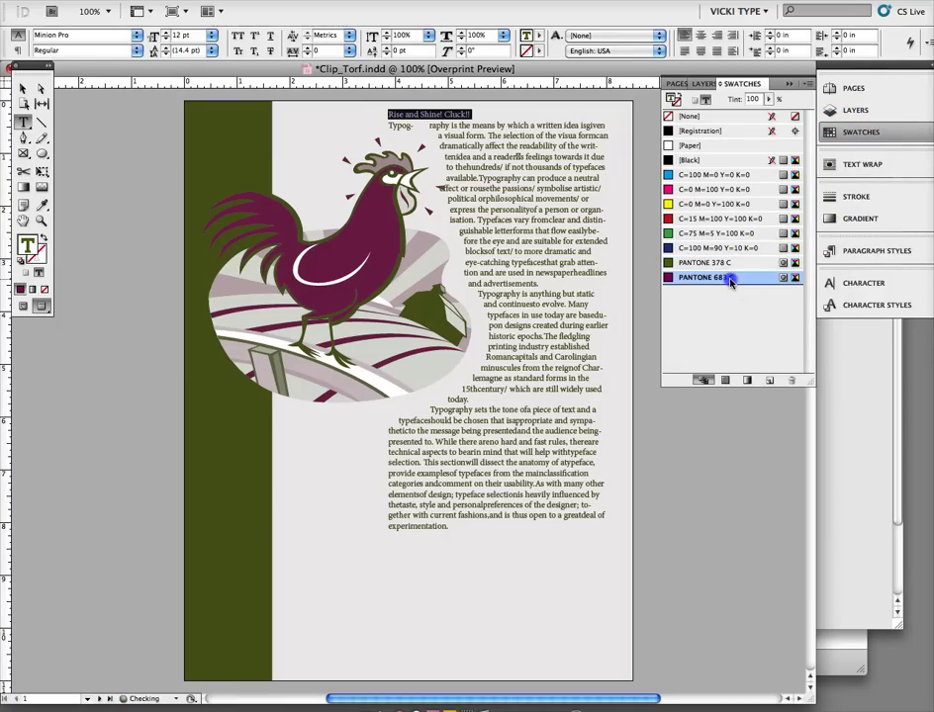
- Set the headline in the Onyx font at 72 pt
left_click(107, 34)
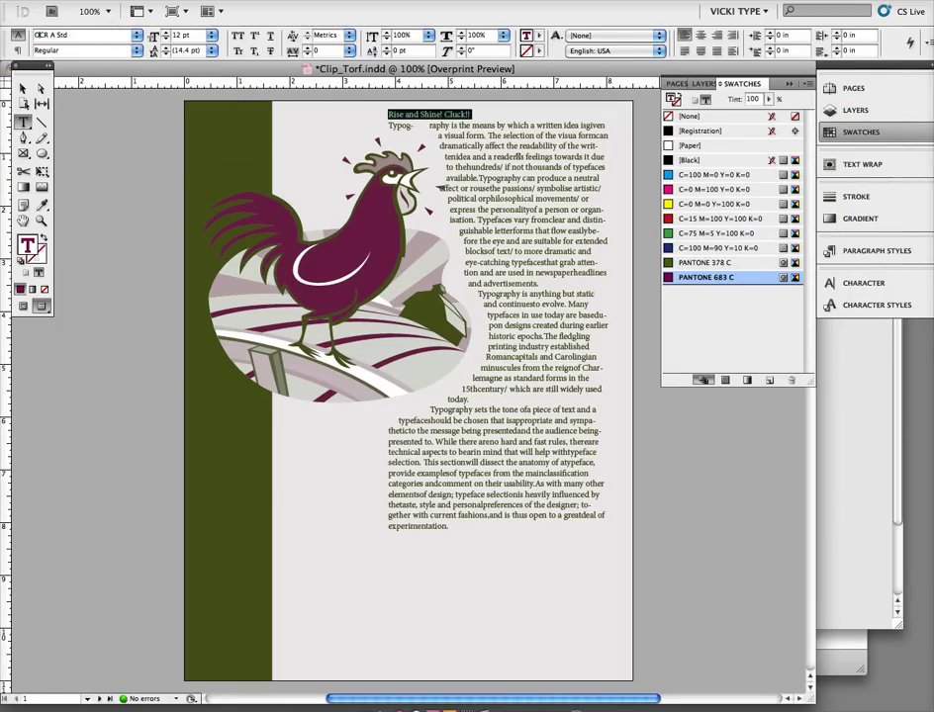
type("Onyx")
key("Return")
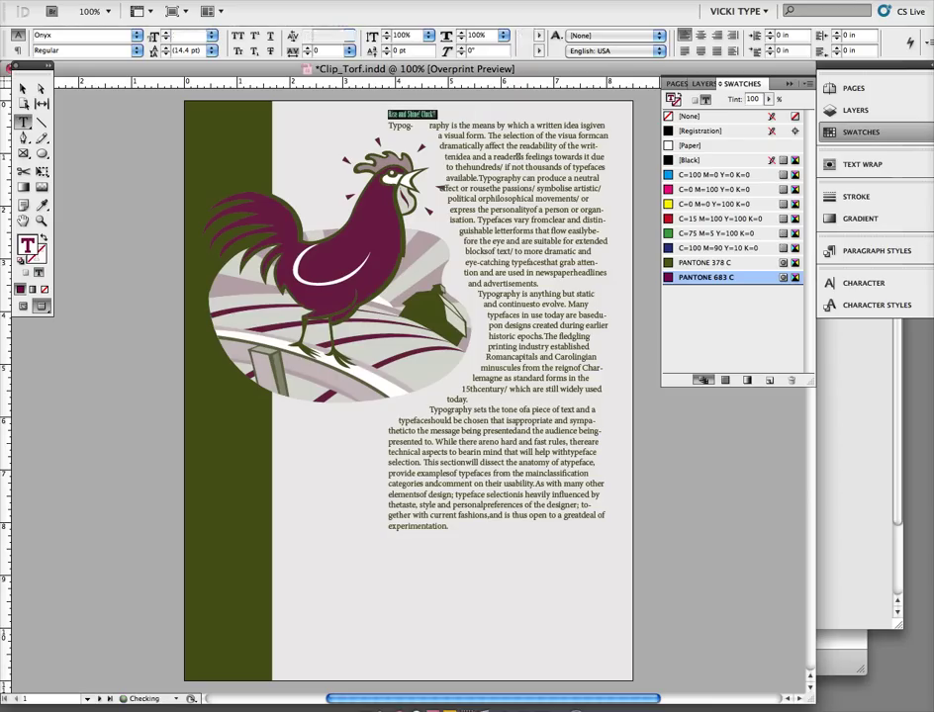
left_click(210, 37)
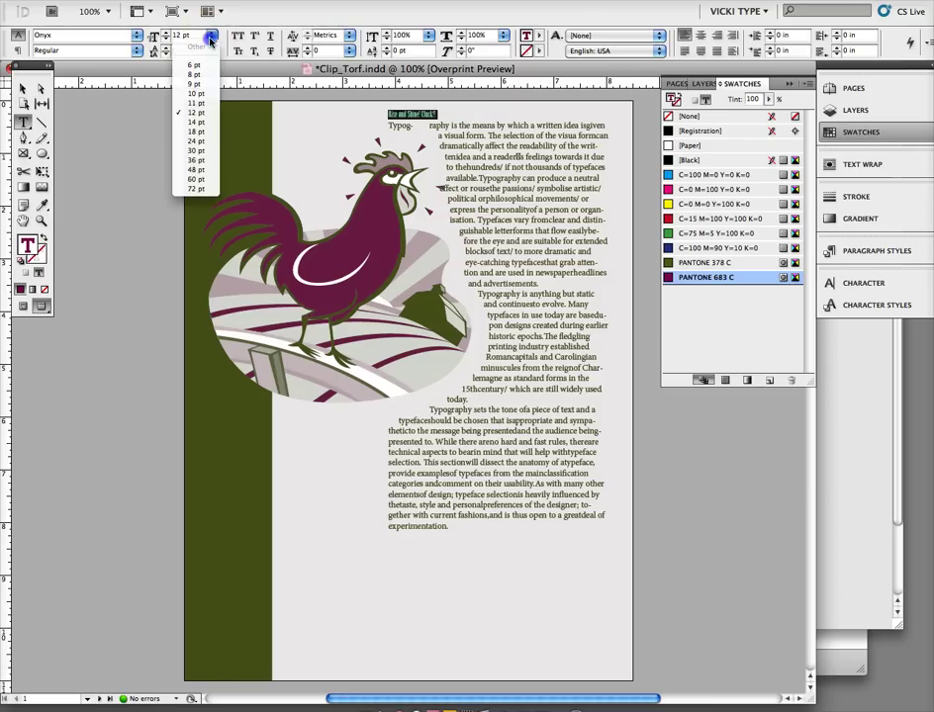
left_click(195, 188)
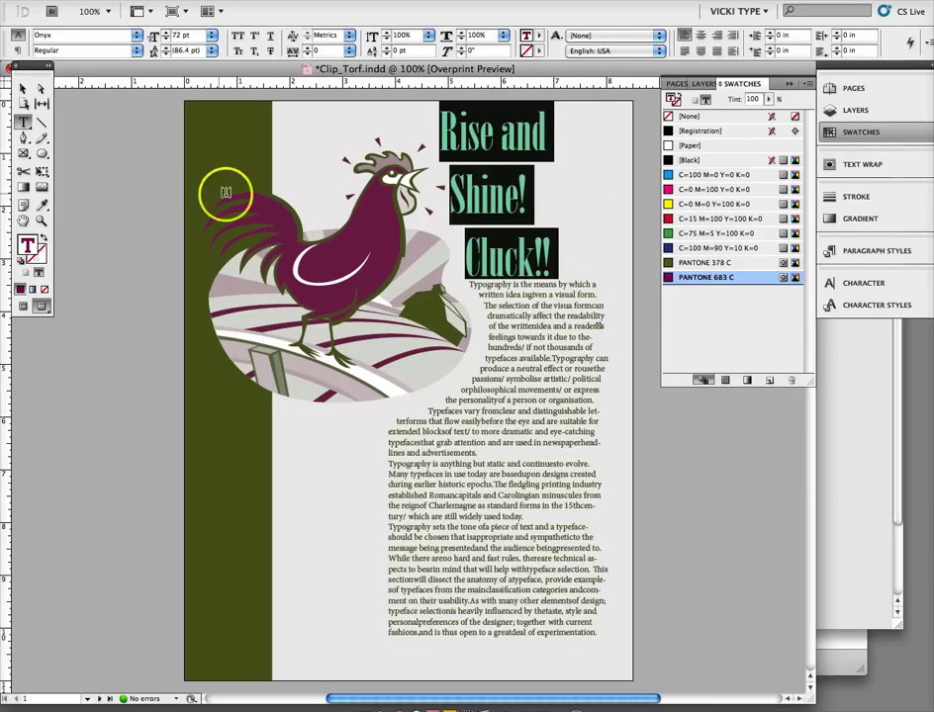
- Select all the headline words and set their leading to 72 pt
left_click(496, 244)
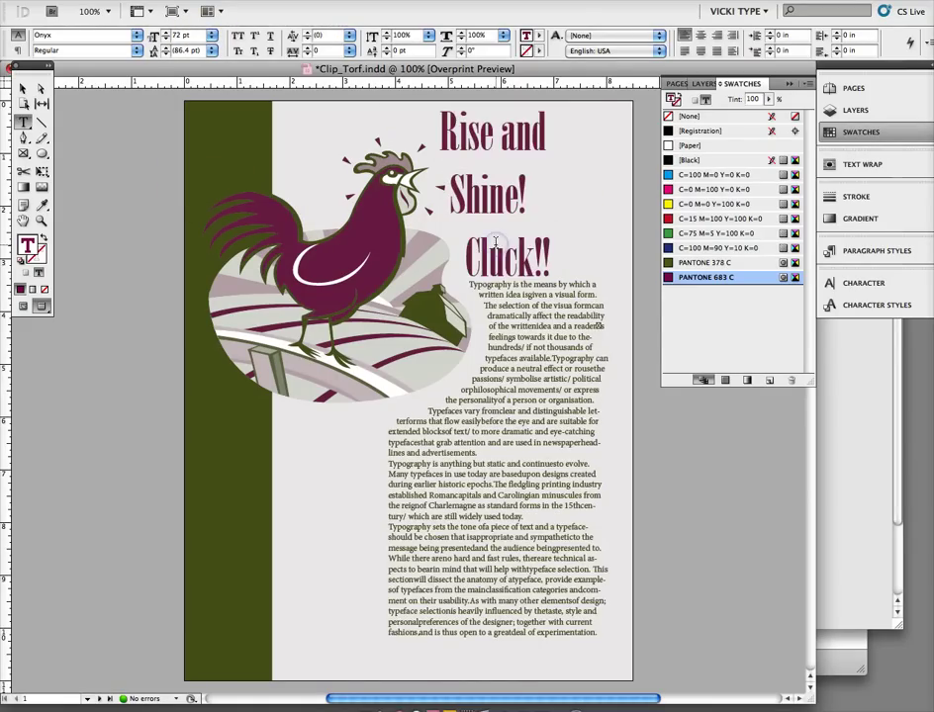
left_click_drag(444, 121, 579, 262)
left_click(338, 118)
left_click(209, 50)
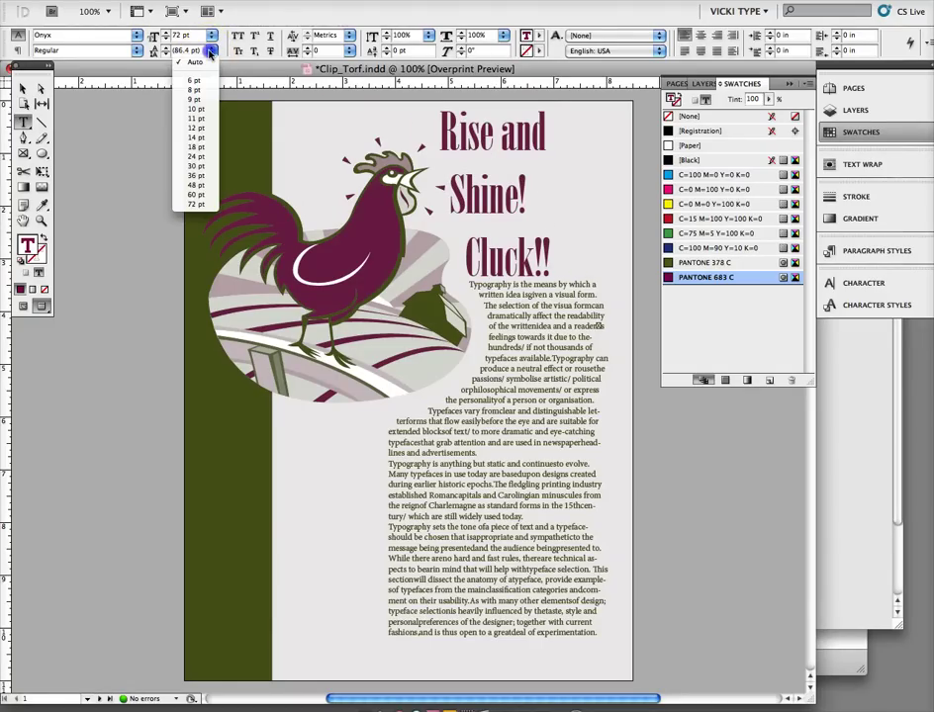
left_click(197, 203)
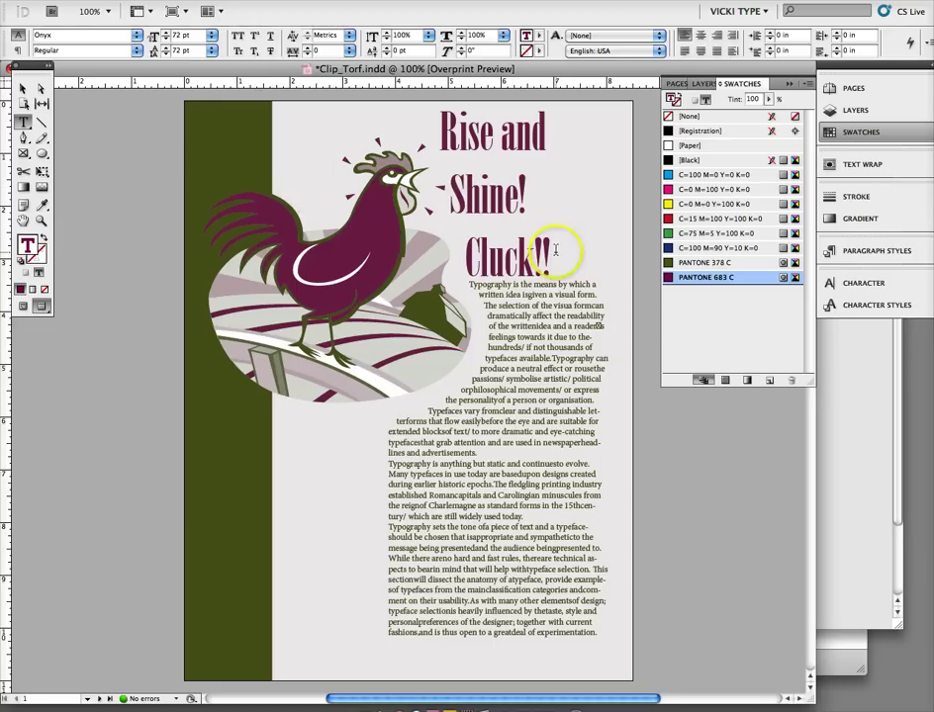
left_click_drag(552, 254, 310, 66)
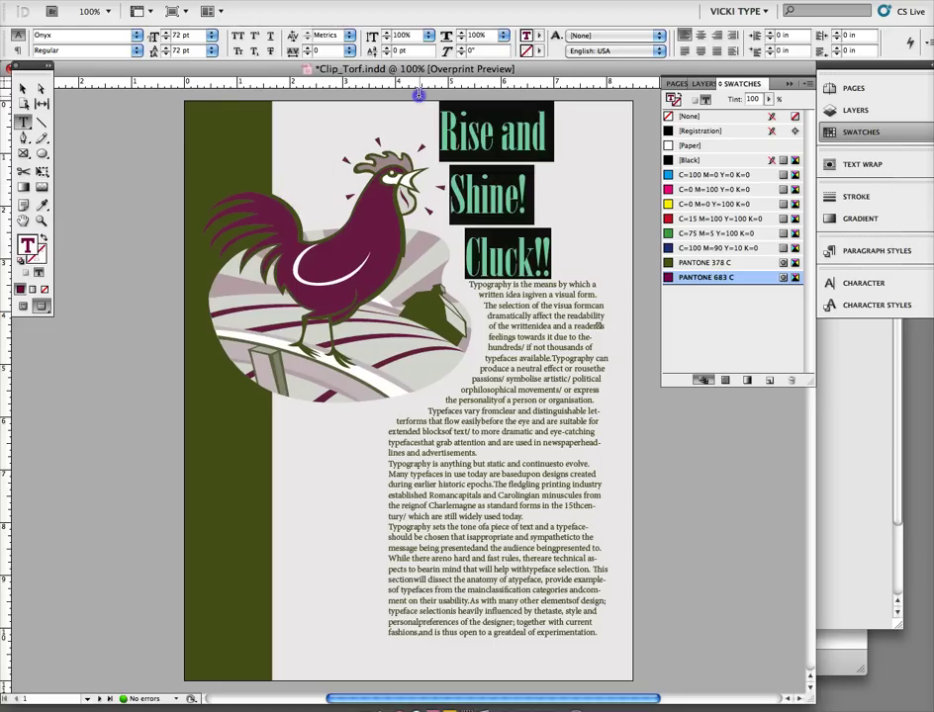
left_click(211, 50)
left_click(198, 202)
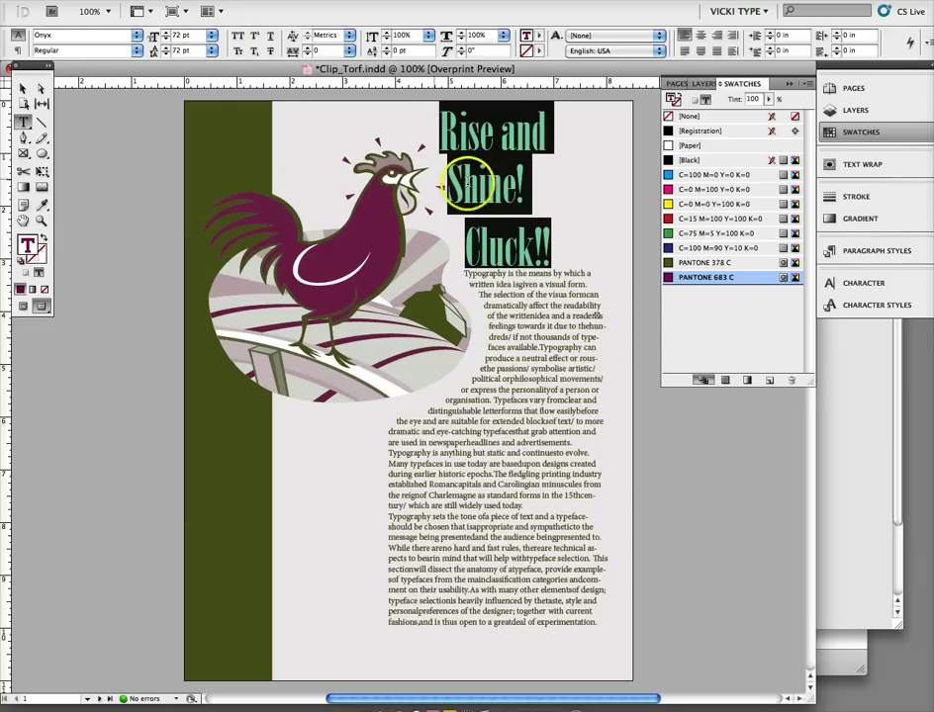
- Align the headline paragraph right and give it 0.3125 in of space after
left_click(471, 179)
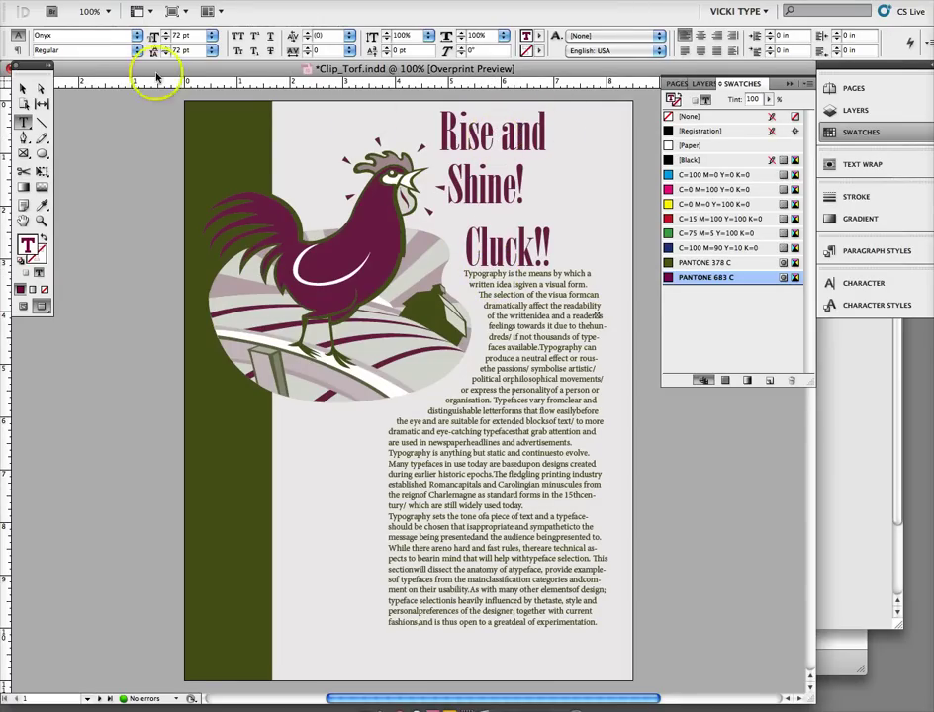
left_click(18, 49)
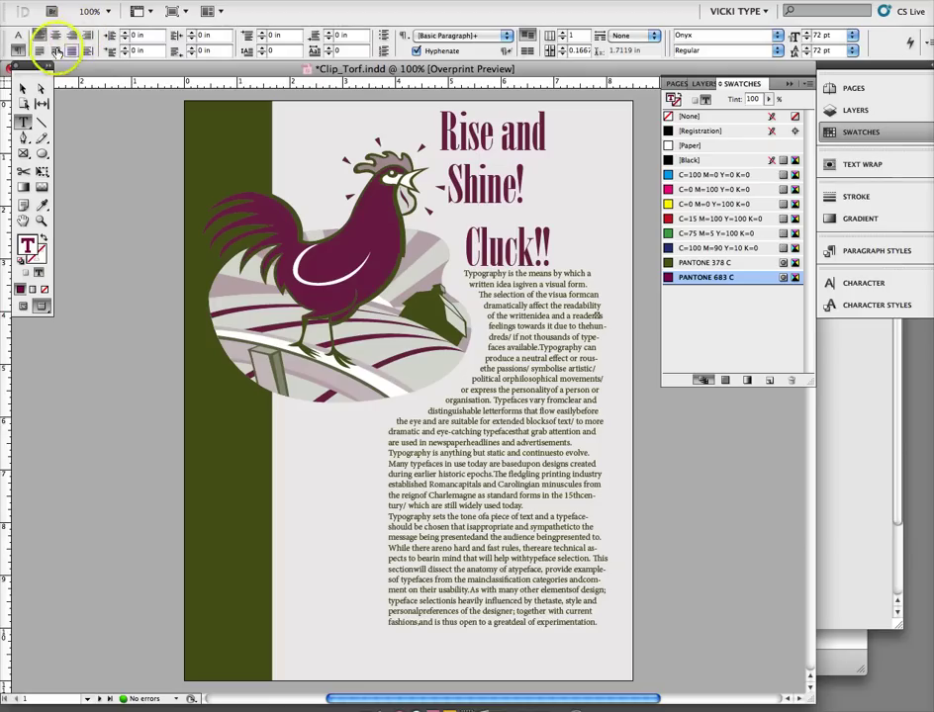
left_click(73, 36)
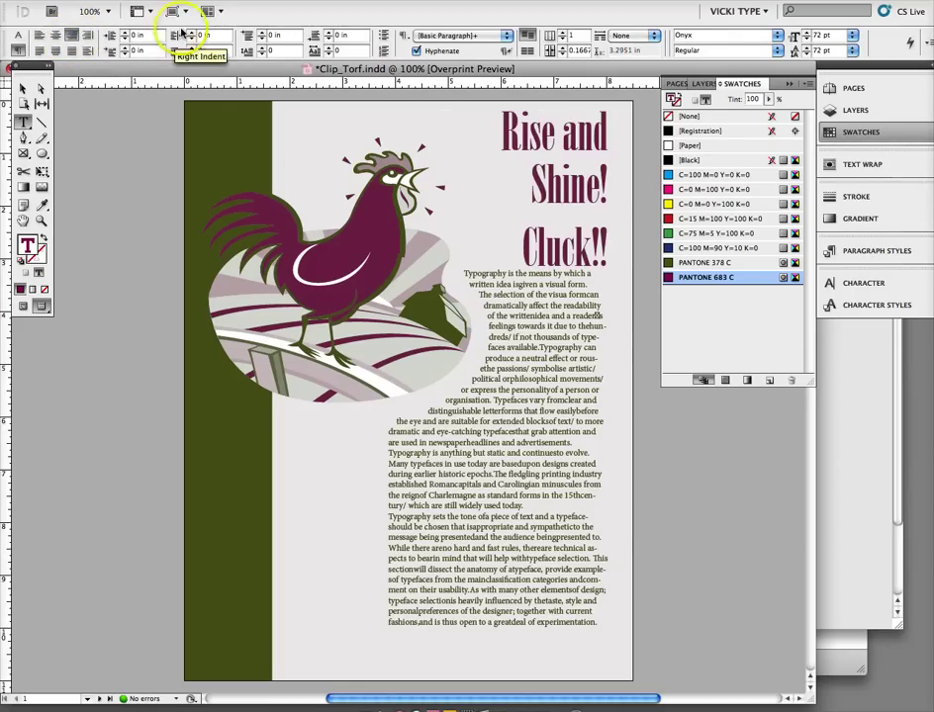
left_click(329, 36)
left_click(330, 37)
left_click(329, 37)
left_click(329, 36)
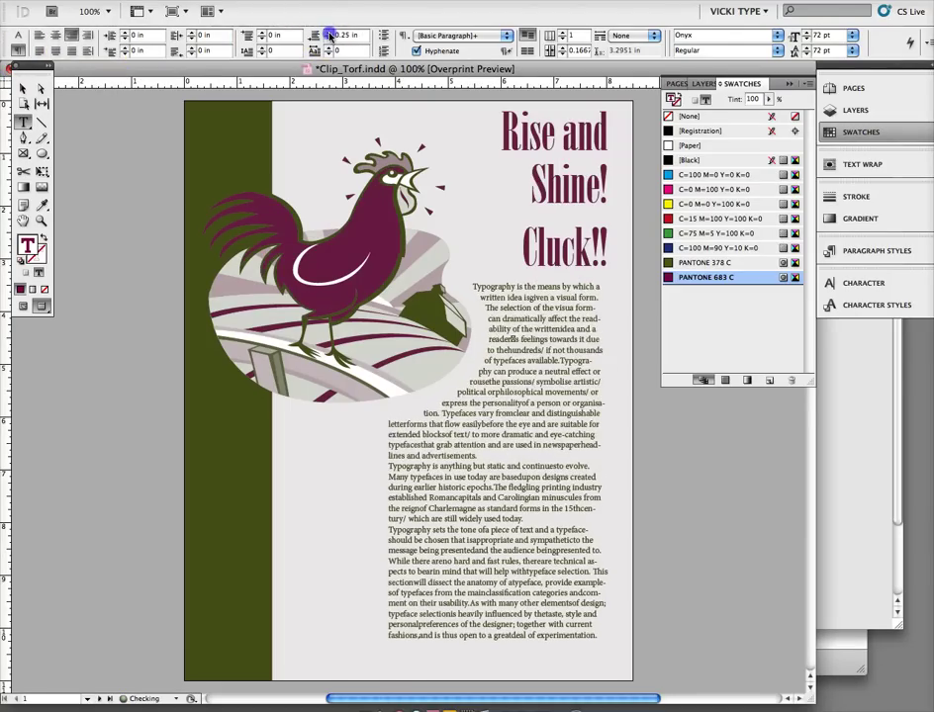
left_click(329, 36)
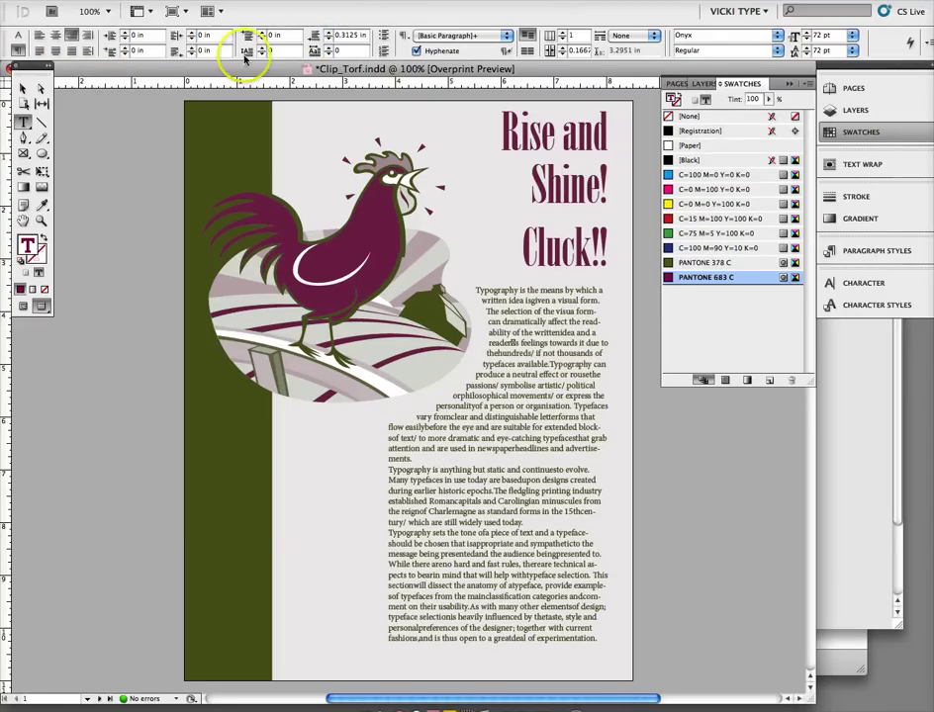
- Switch to the normal screen mode and resize the text frame to the page margins, 4.13 by 10 in
left_click(21, 88)
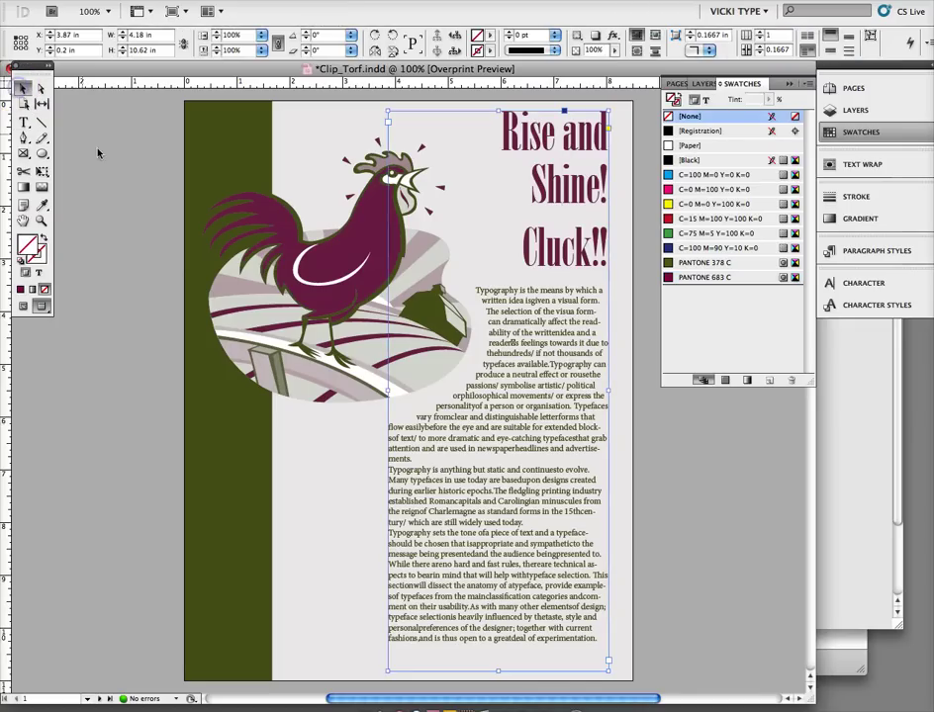
left_click(22, 307)
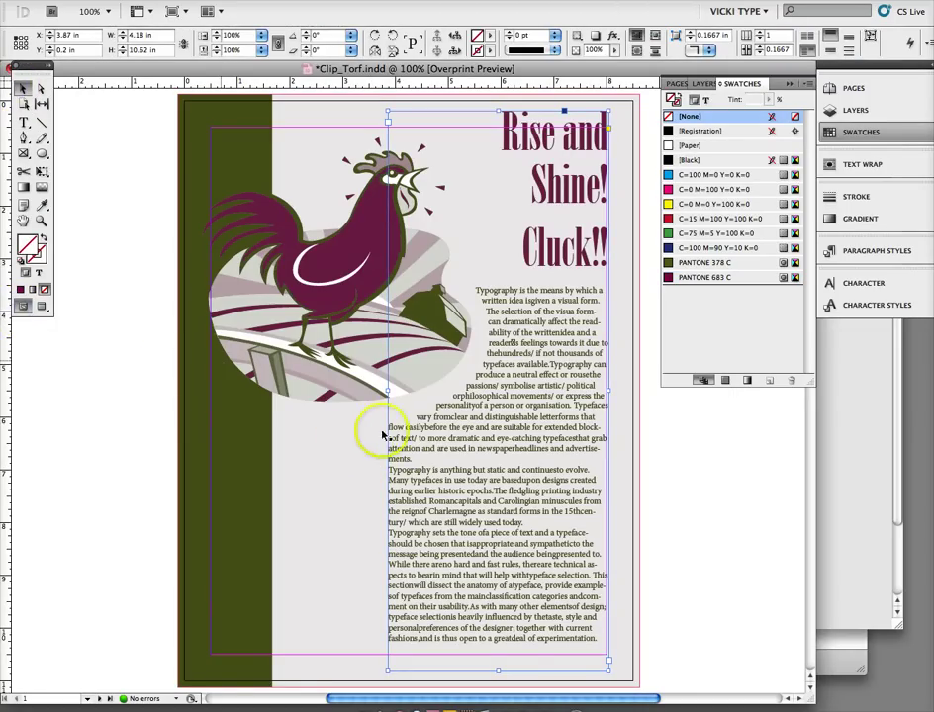
left_click_drag(493, 670, 499, 653)
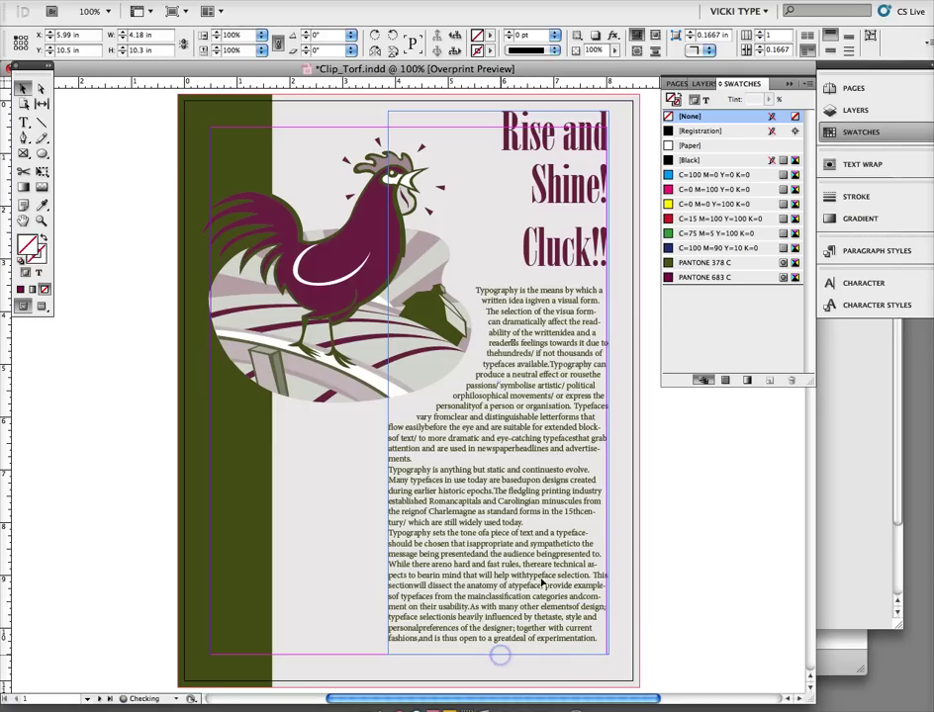
left_click_drag(607, 382, 608, 381)
left_click_drag(496, 110, 496, 129)
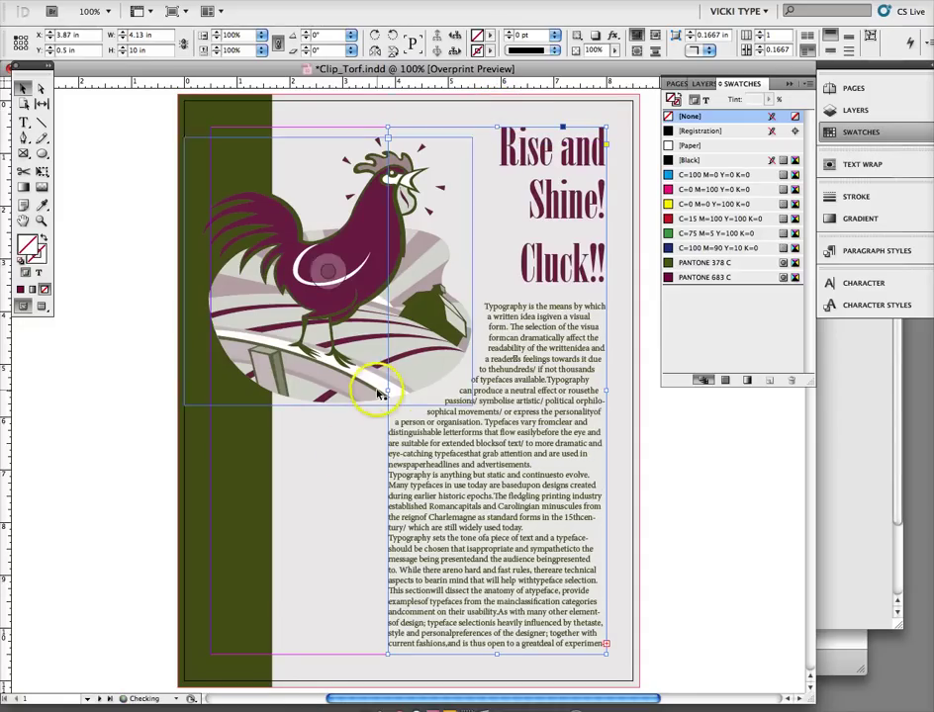
- Widen the text frame to 7.5 in, reaching both side margins, and split it into two columns with a 0.5 in gutter
left_click_drag(385, 389, 381, 394)
left_click_drag(271, 395, 209, 393)
left_click(259, 1)
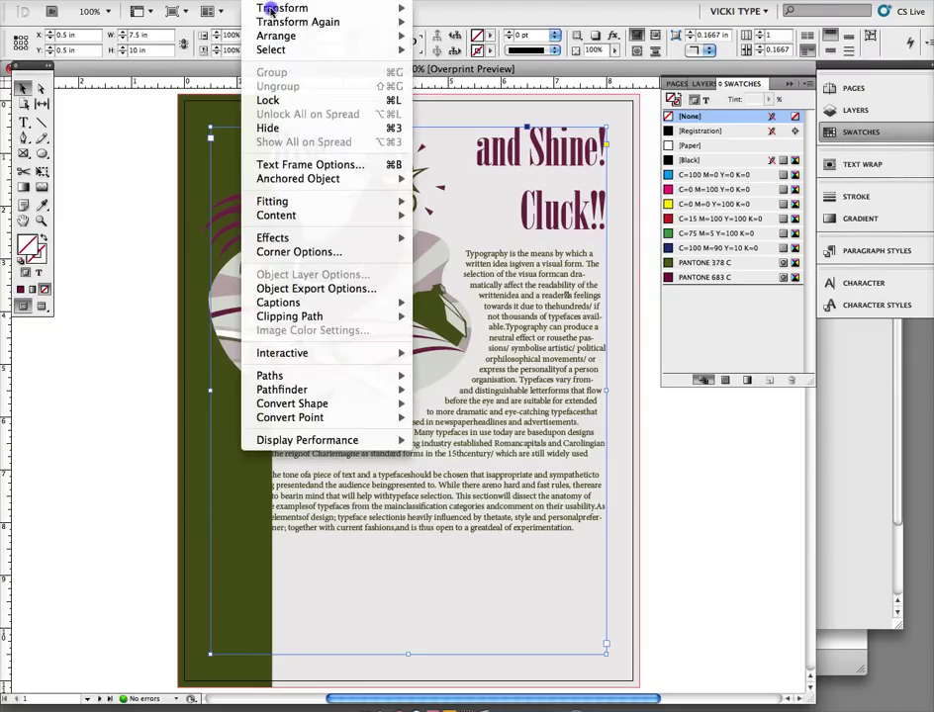
left_click(313, 161)
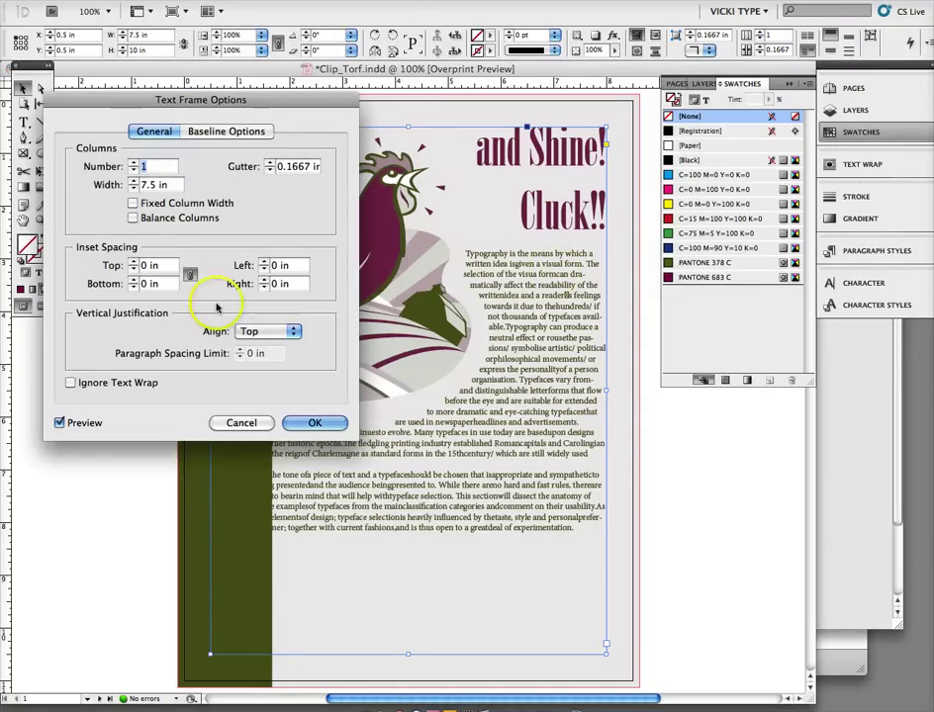
type("2")
left_click(264, 170)
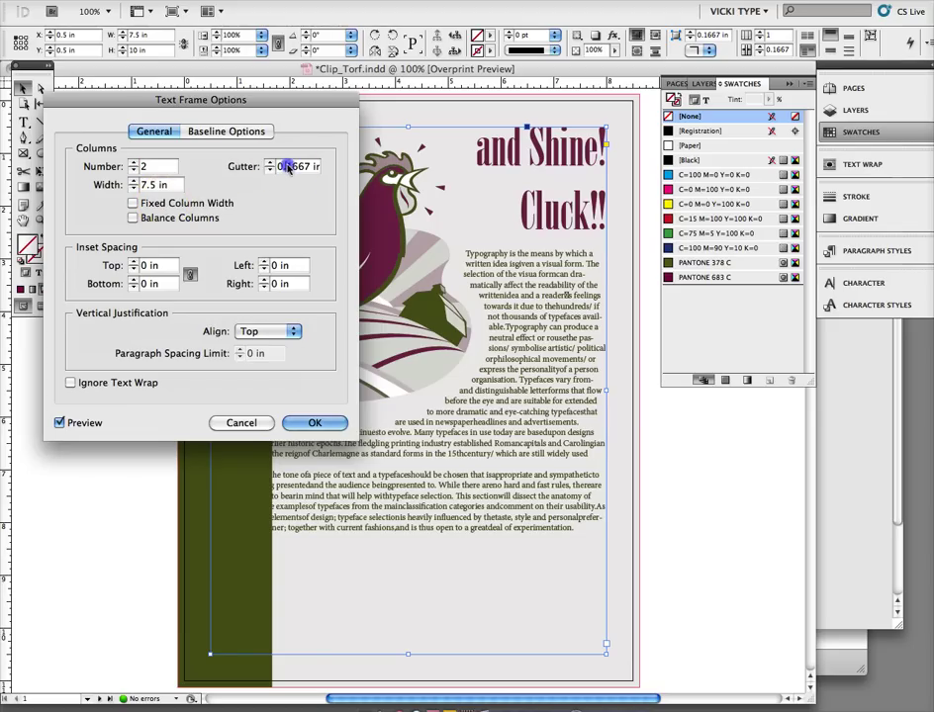
type(".")
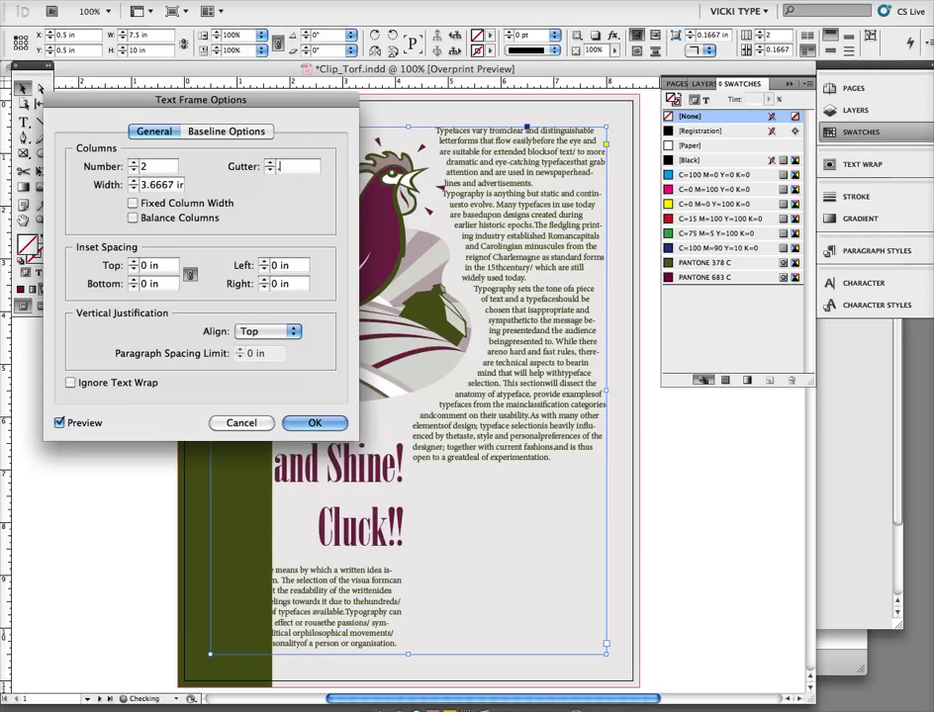
type("5")
left_click(287, 265)
left_click(287, 283)
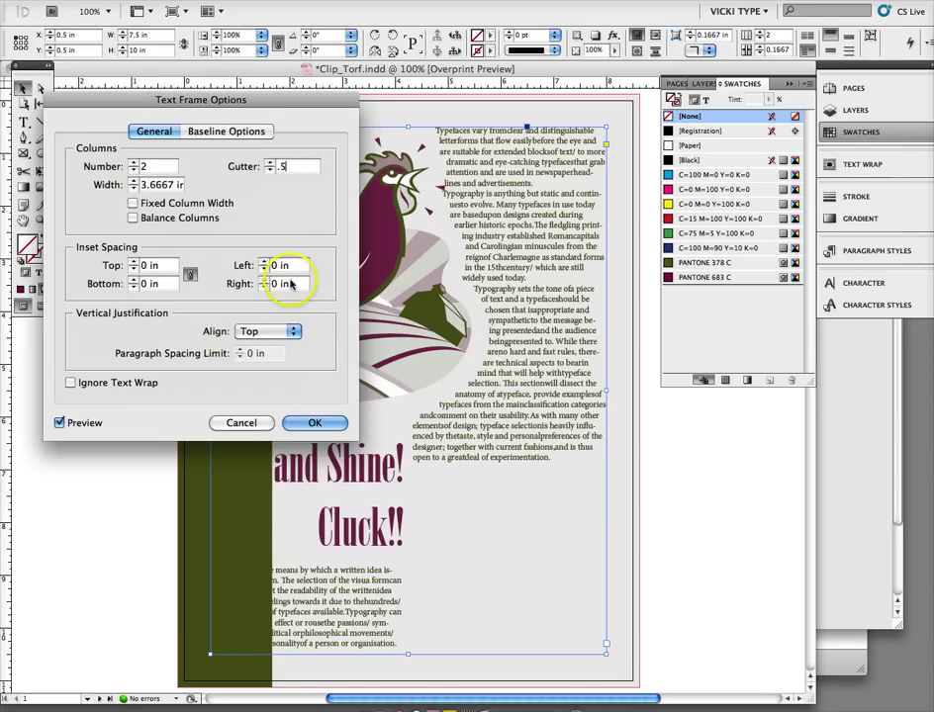
left_click(316, 423)
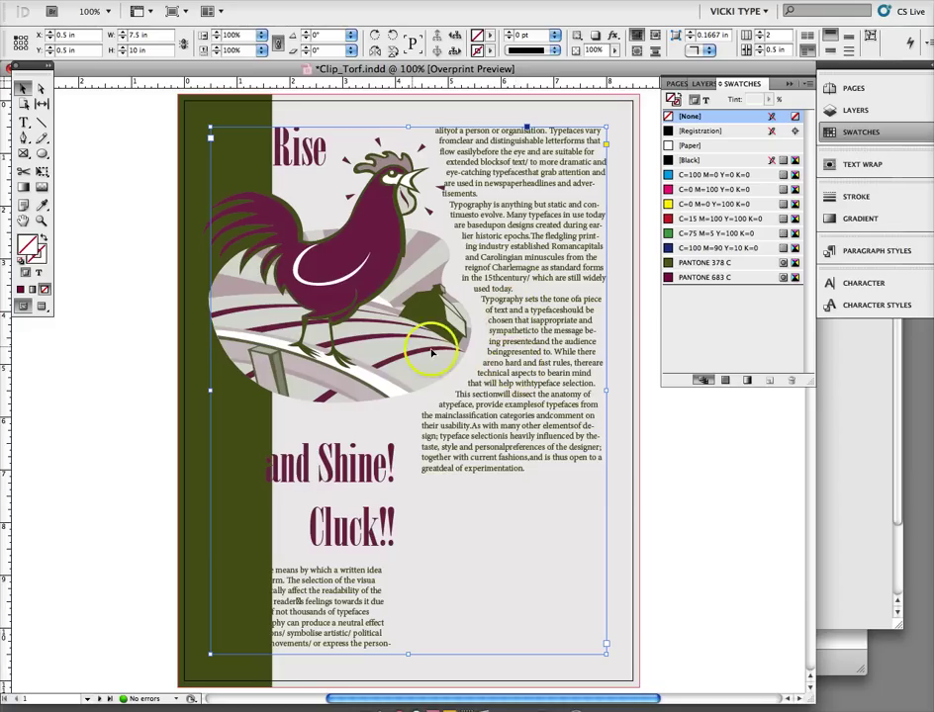
- Make the headline paragraph span all columns of the text frame
left_click(23, 124)
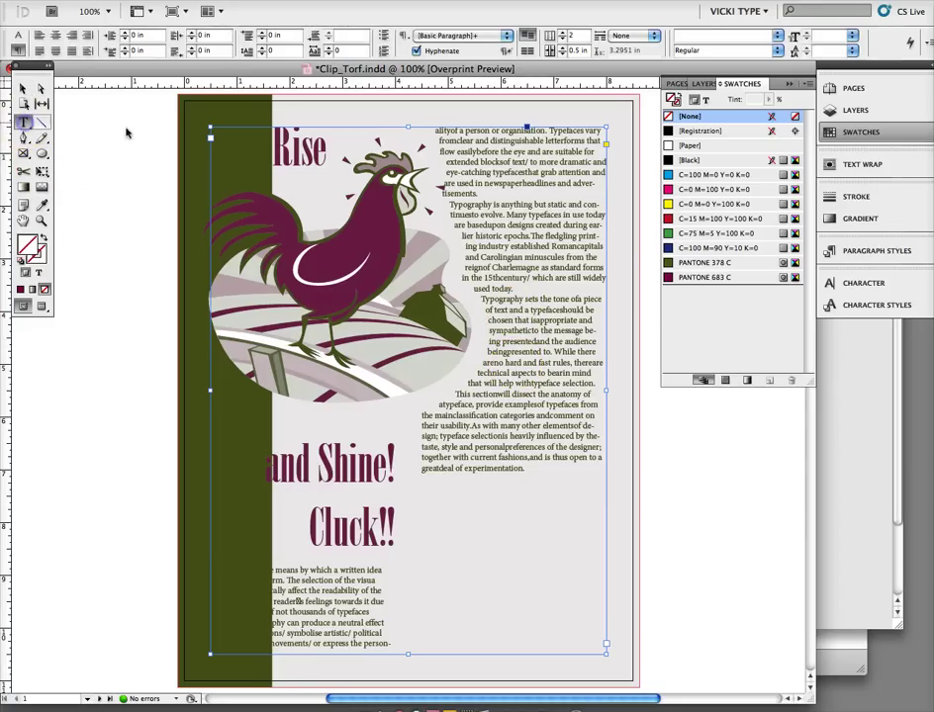
left_click(292, 144)
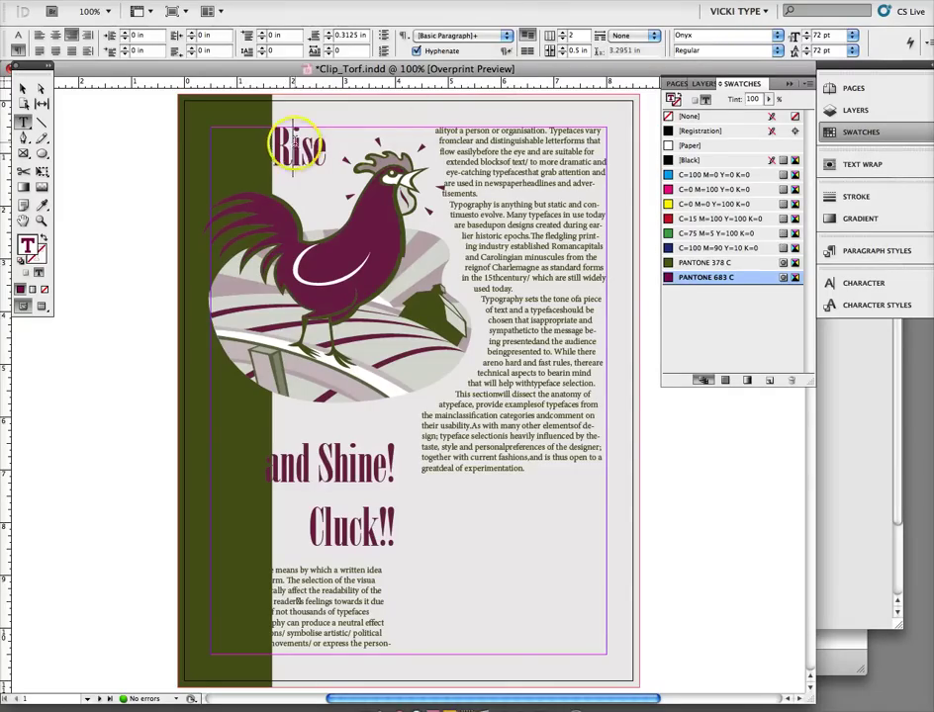
left_click(616, 37)
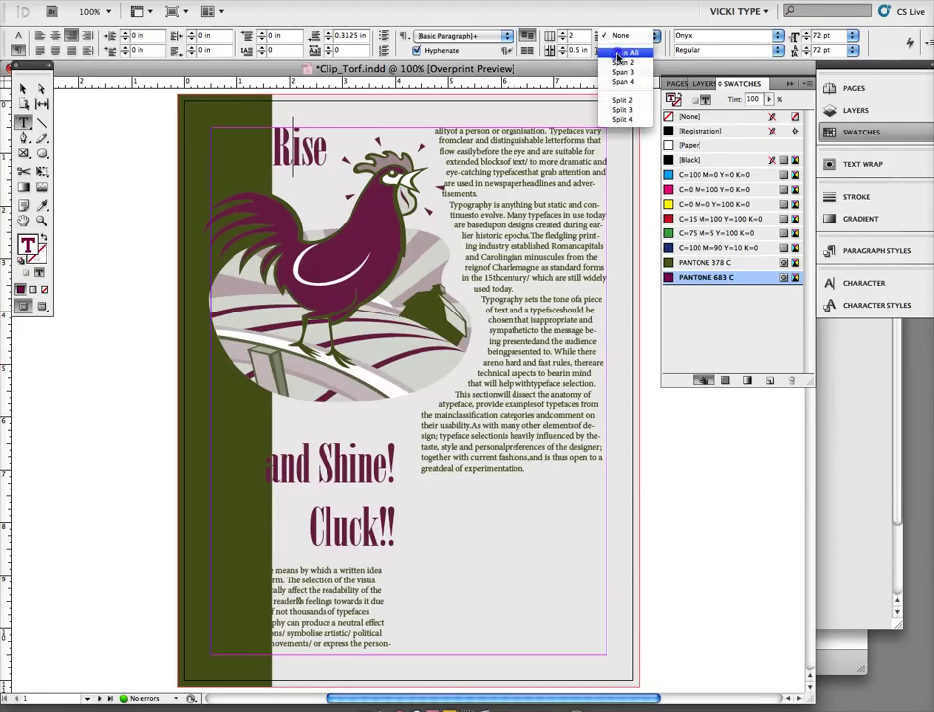
left_click(618, 56)
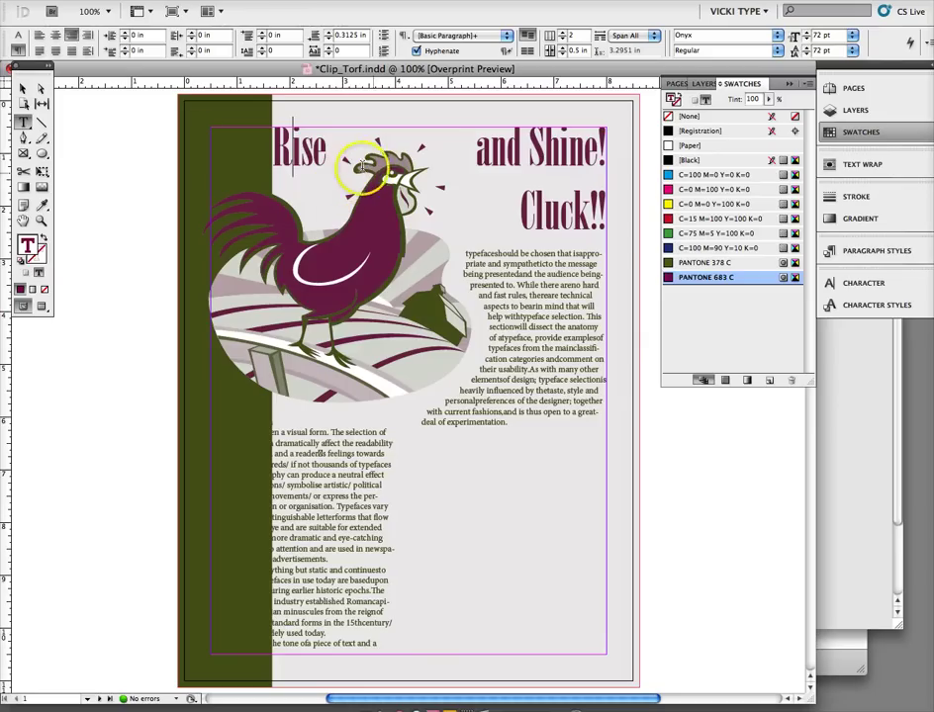
- Lower the text frame's top edge to 2.52 in and move its left edge to 1.89 in, just past the green band
left_click(24, 89)
left_click(375, 123)
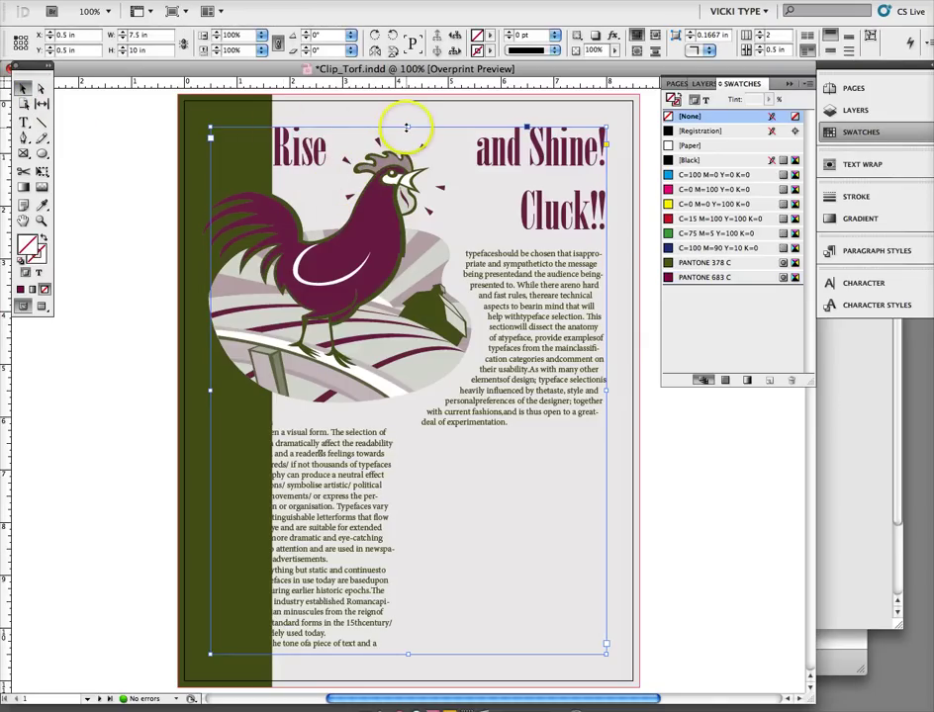
left_click_drag(406, 127, 407, 233)
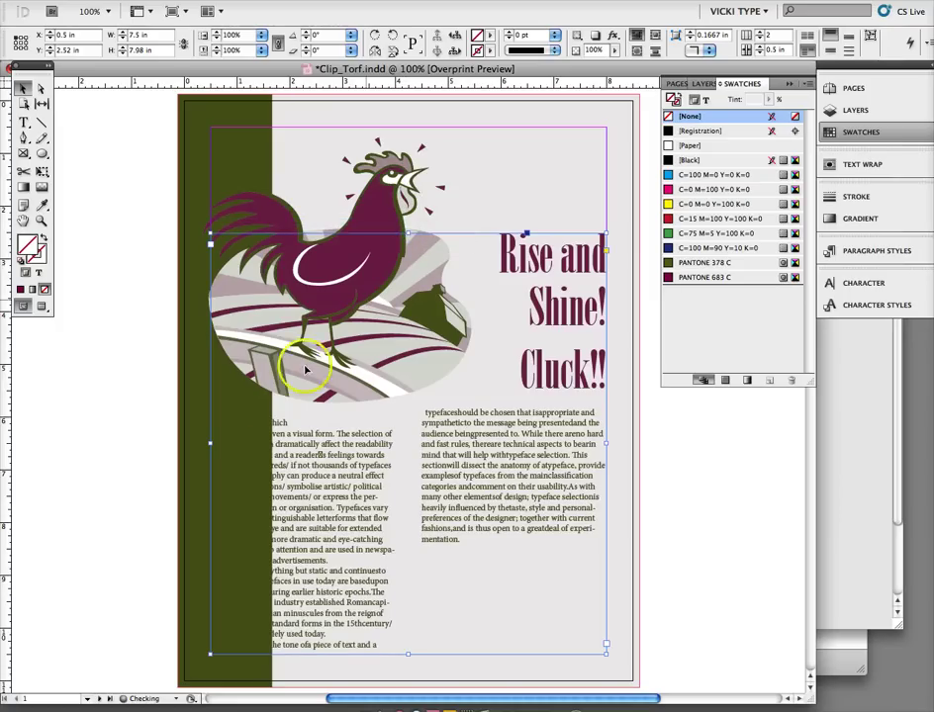
left_click_drag(211, 444, 281, 445)
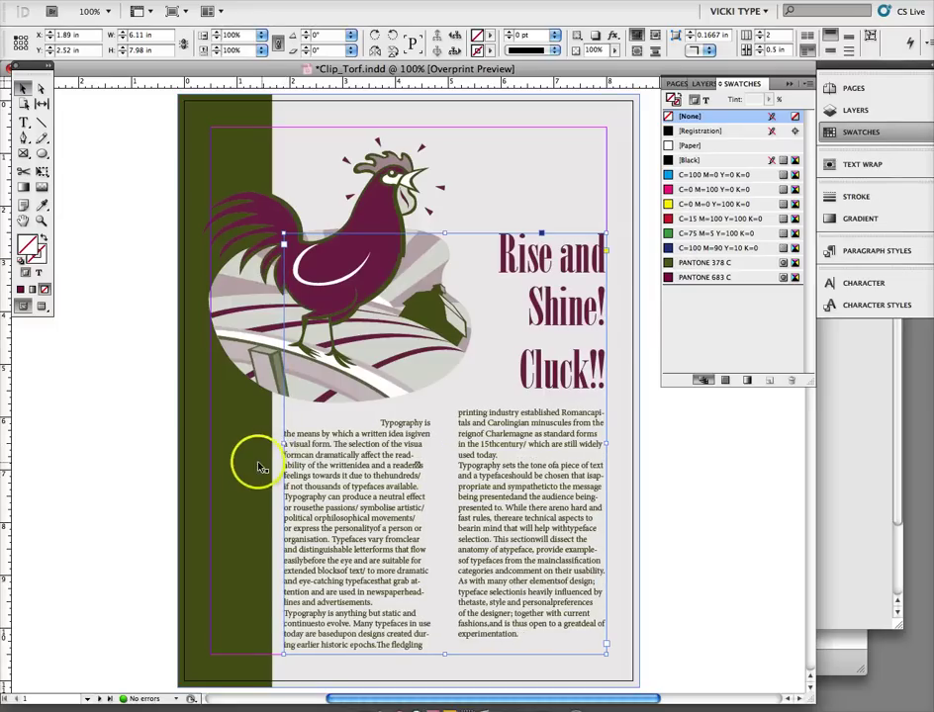
- Check the spelling across the whole document, try "is given" as the correction for "isgiven", and end the check without applying it
left_click(41, 219)
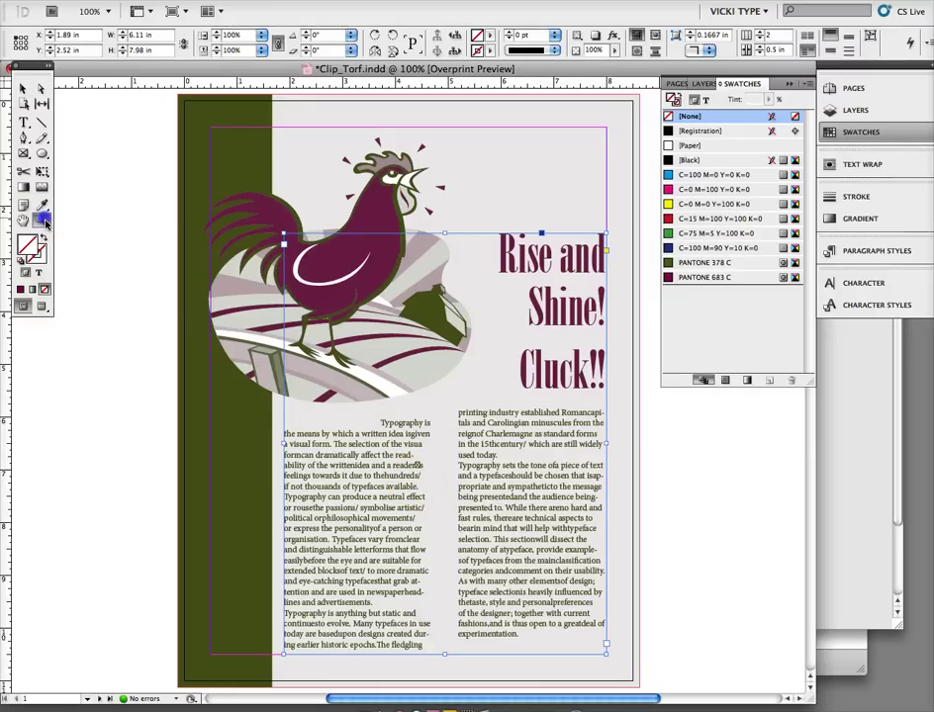
left_click_drag(249, 398, 635, 669)
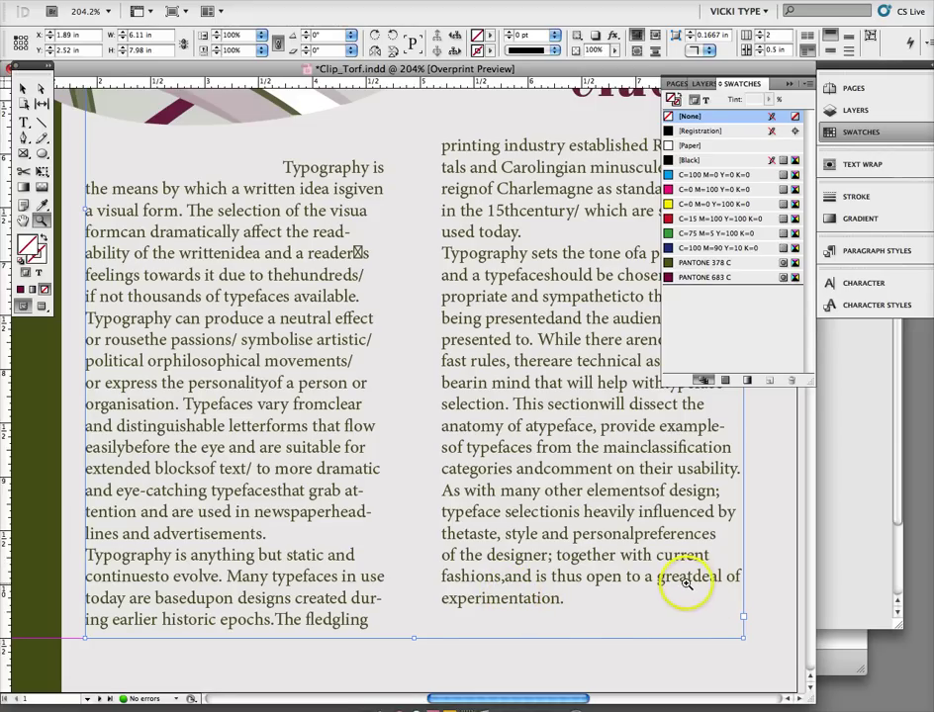
left_click(139, 2)
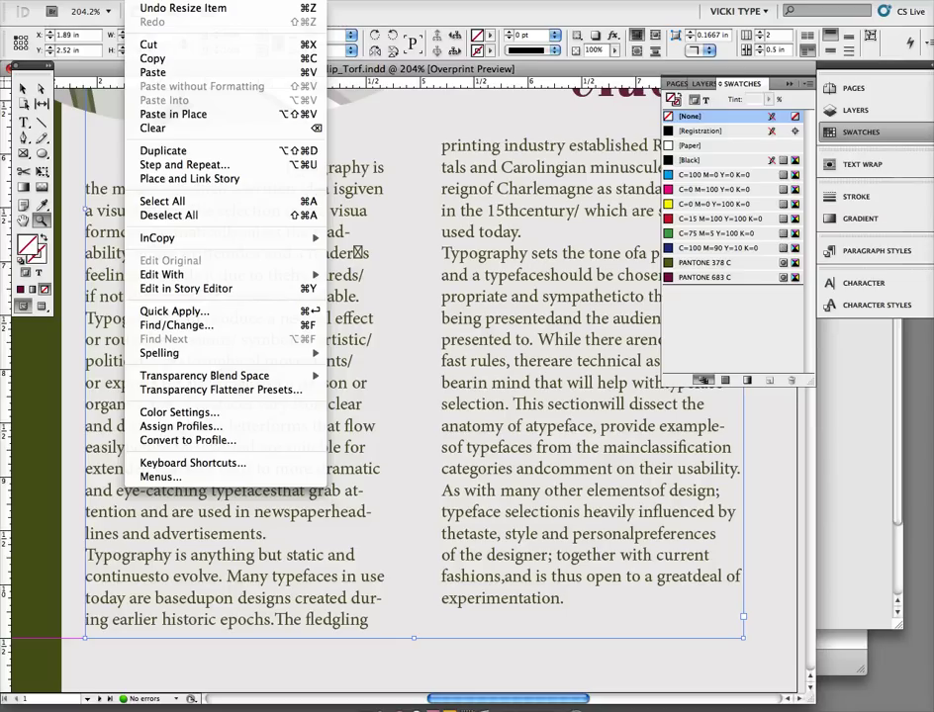
mouse_move(296, 353)
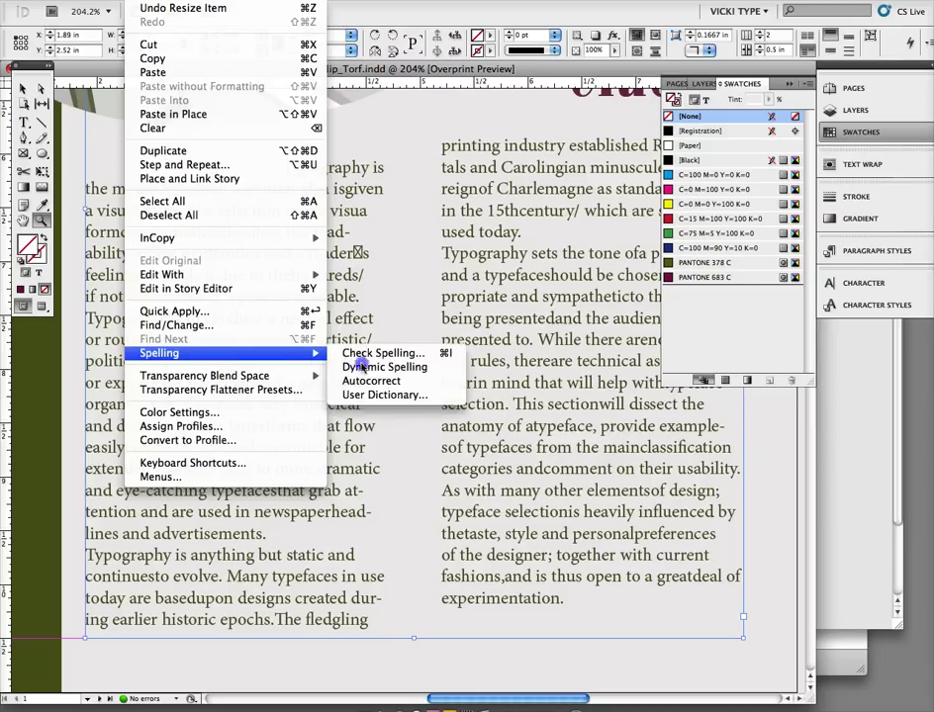
left_click(381, 356)
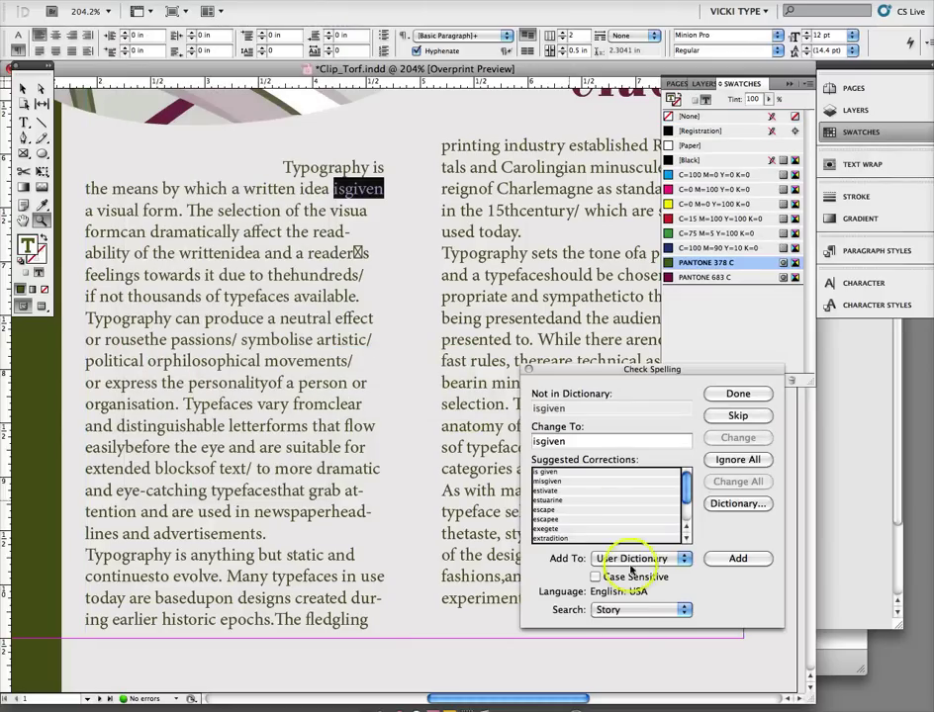
left_click(628, 613)
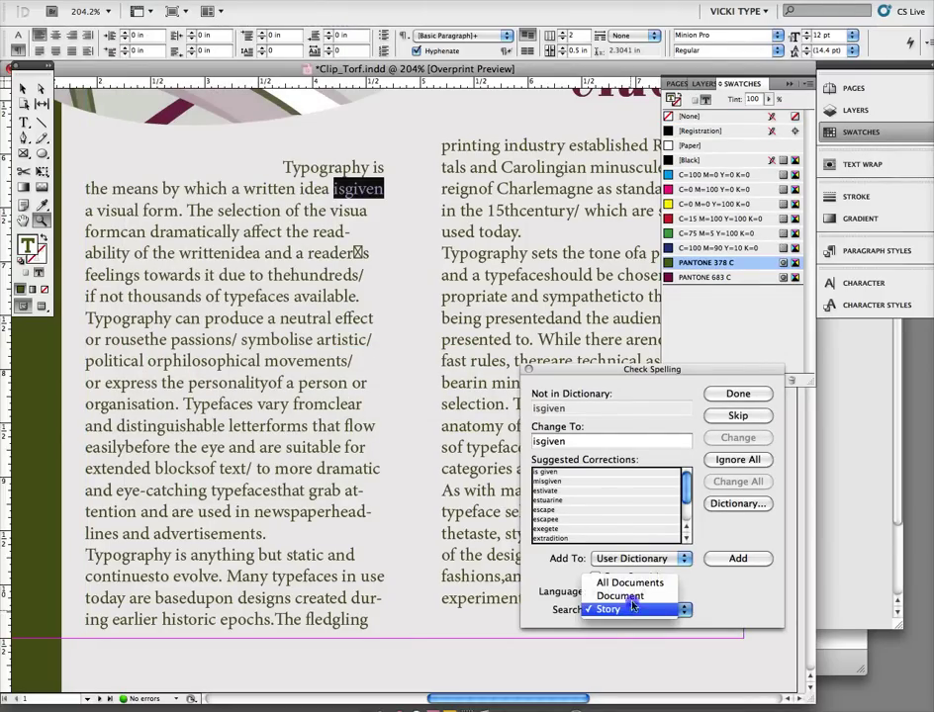
left_click(629, 597)
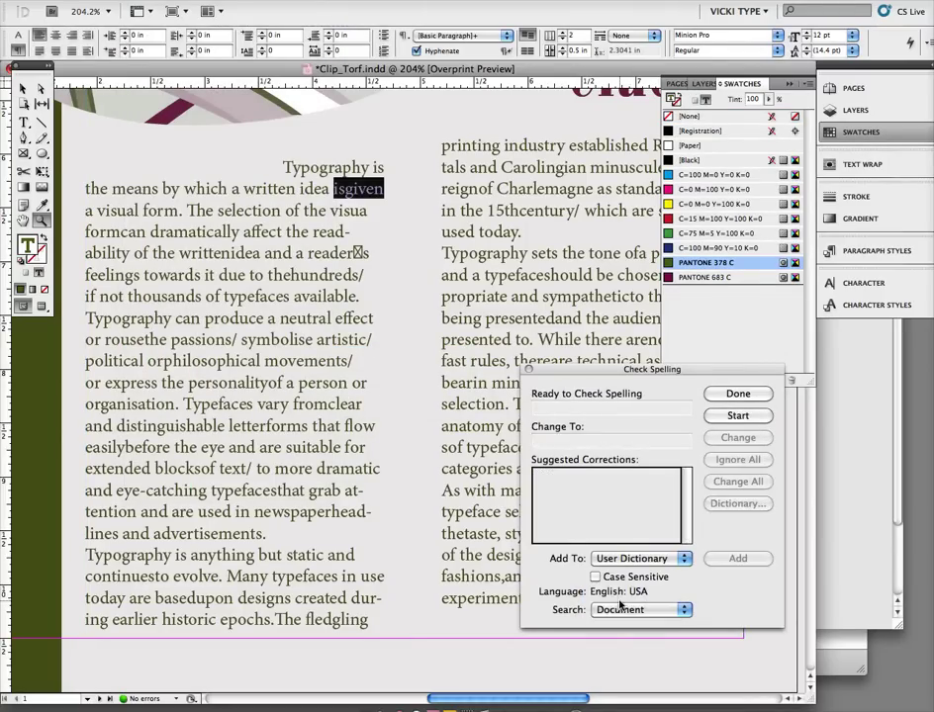
left_click(740, 417)
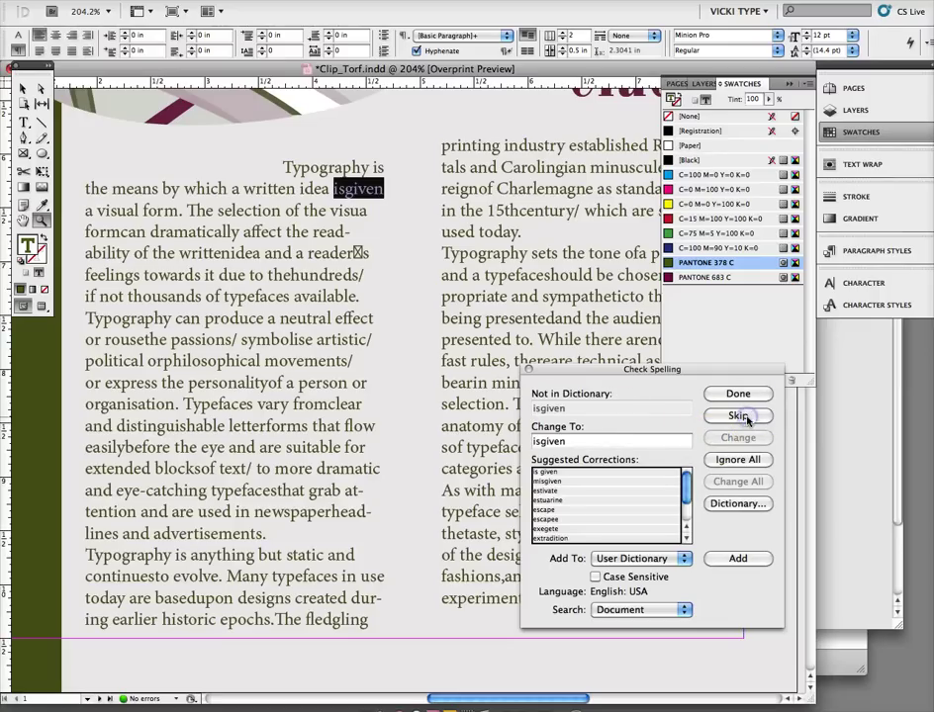
left_click(542, 442)
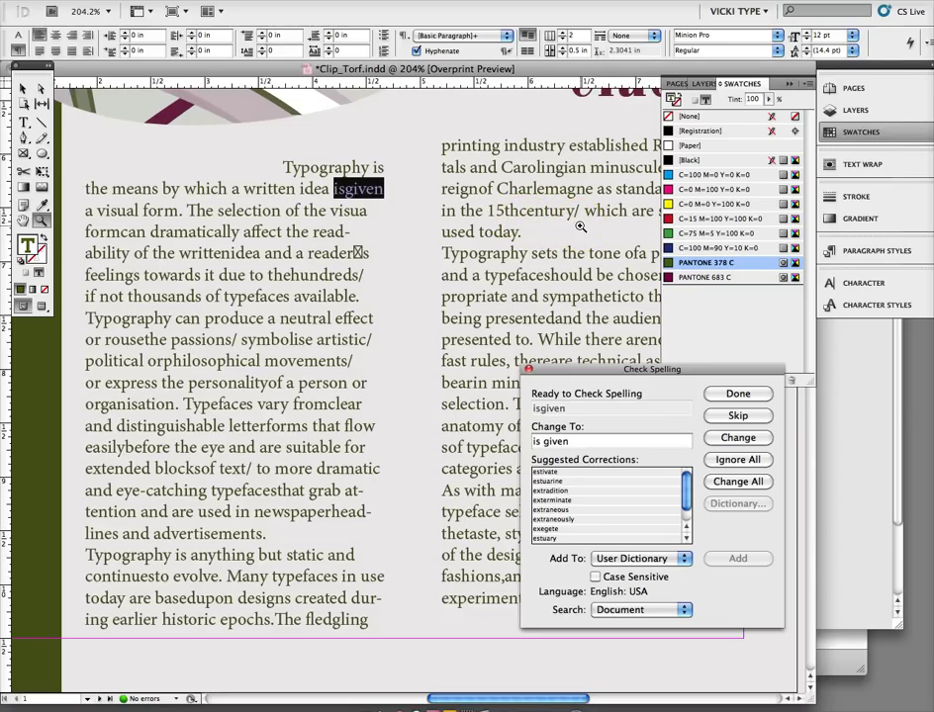
left_click(738, 395)
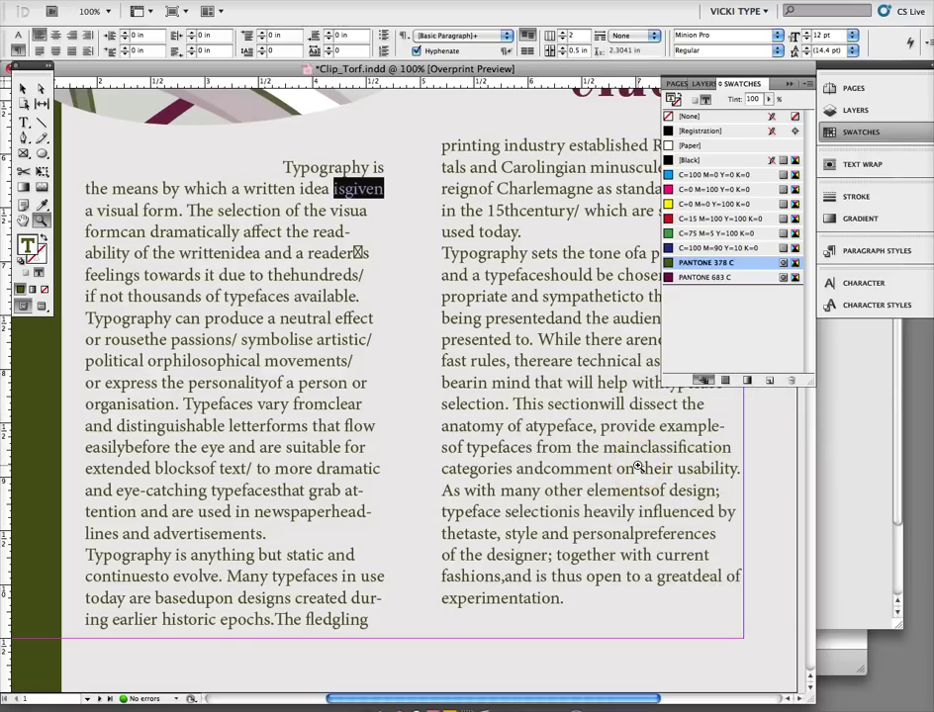
key("super+1")
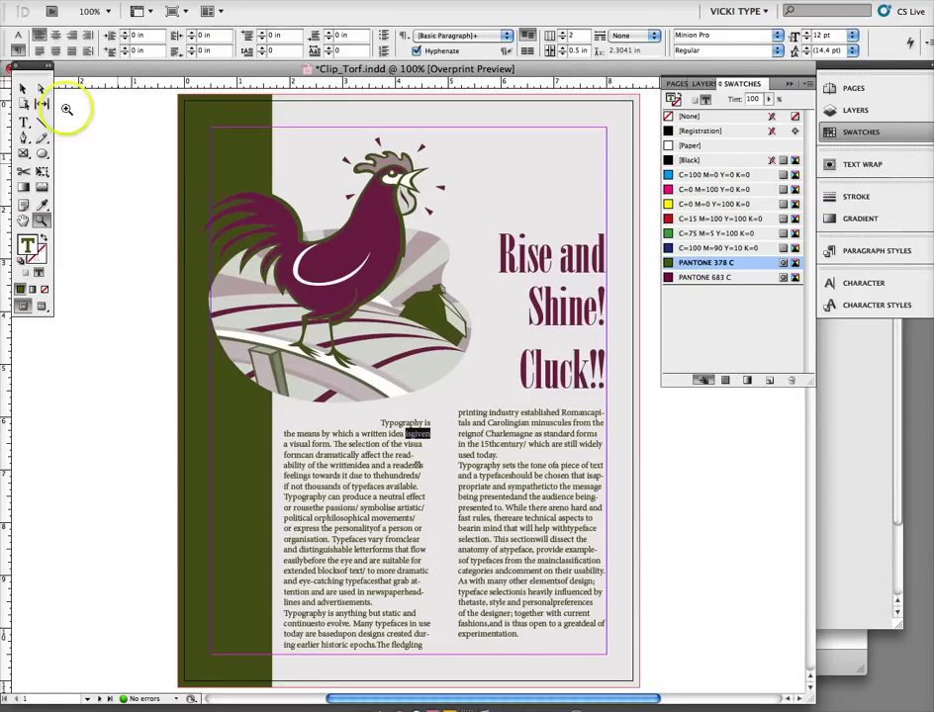
- Open the placed rooster graphic's original file, chick_PMS.ai, for editing in Illustrator
left_click(22, 88)
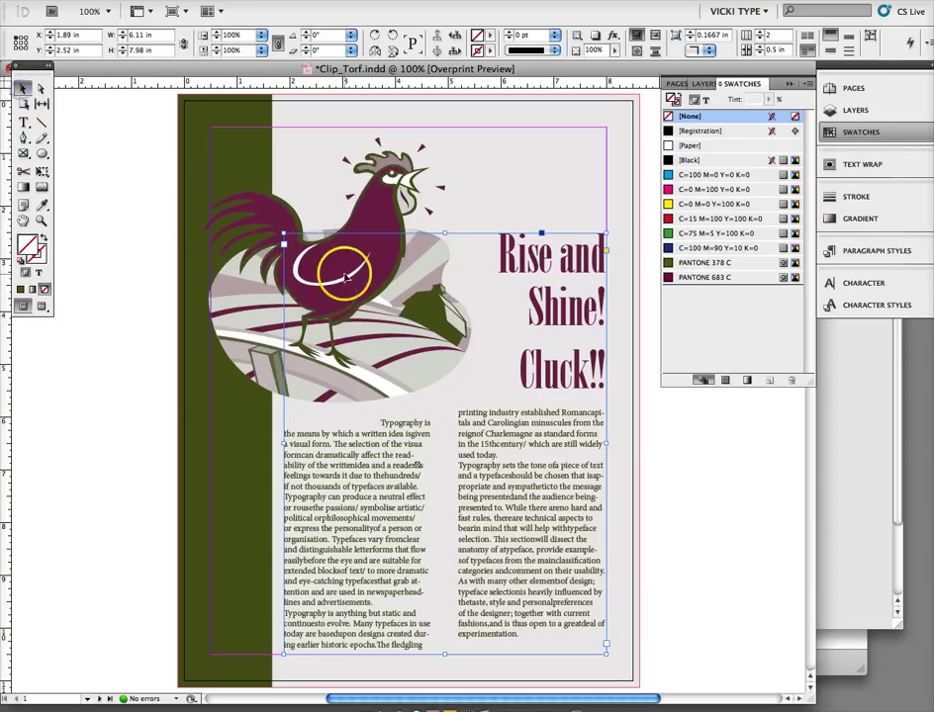
left_click(265, 259)
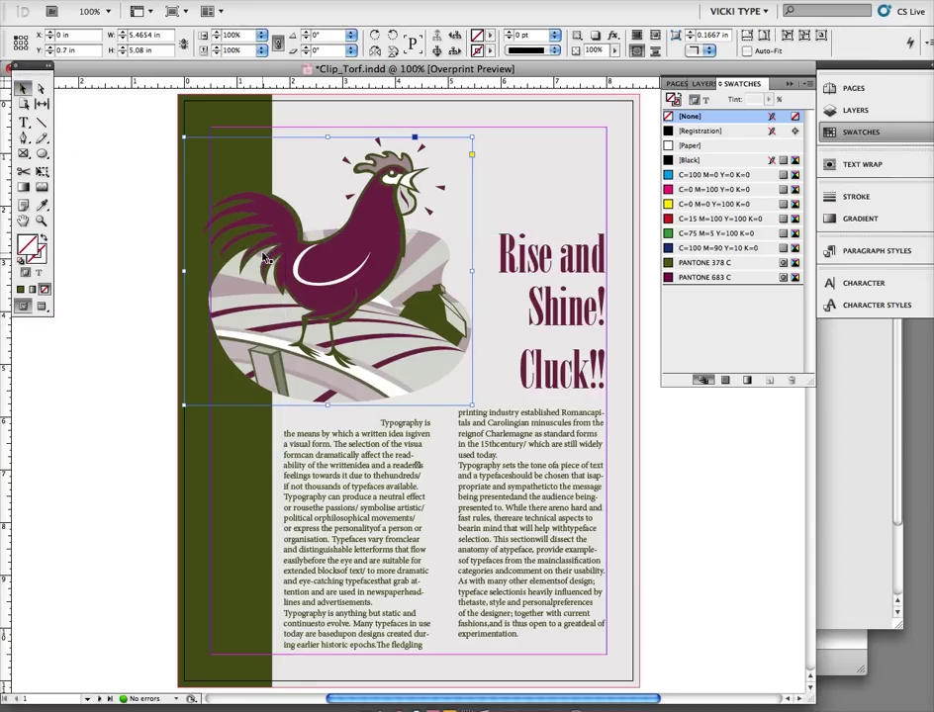
right_click(264, 257)
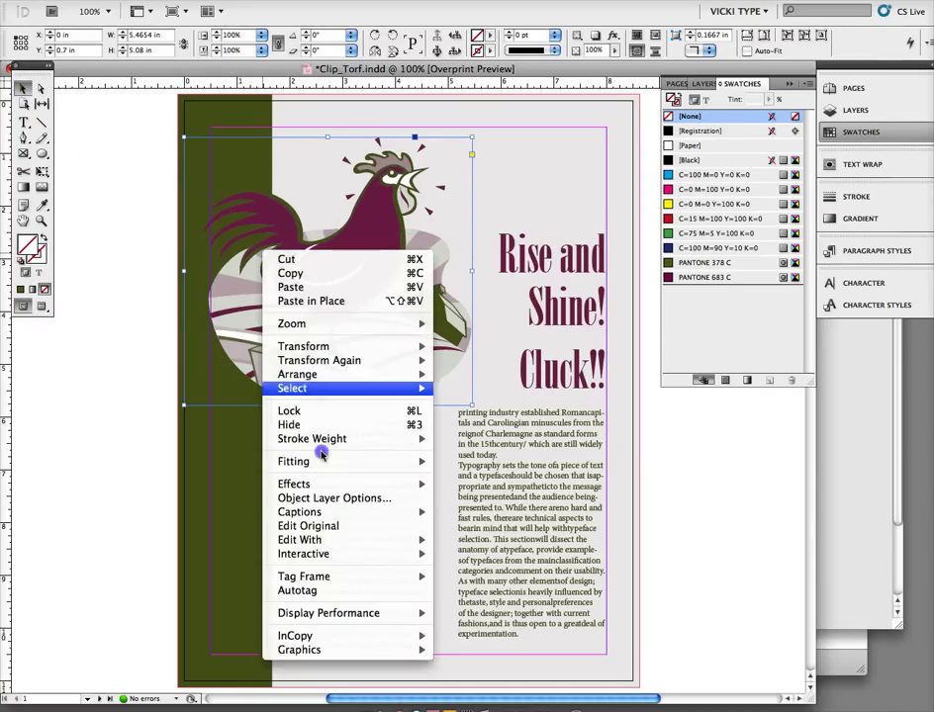
left_click(330, 532)
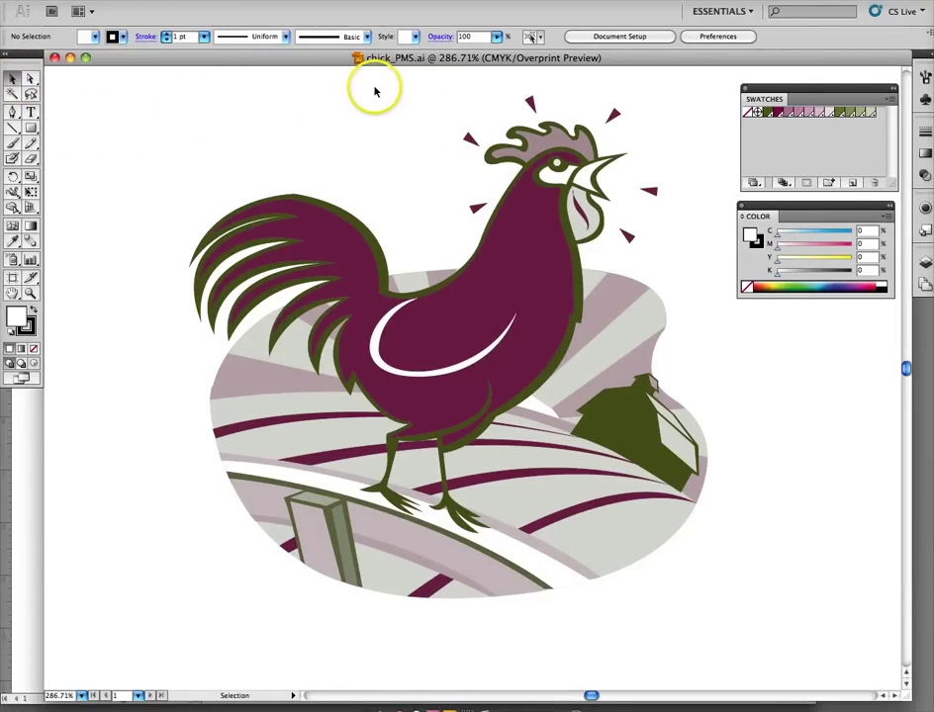
- Select the rooster paths and the small marks around its head, leaving out the landscape background, and copy them
left_click_drag(376, 86, 690, 250)
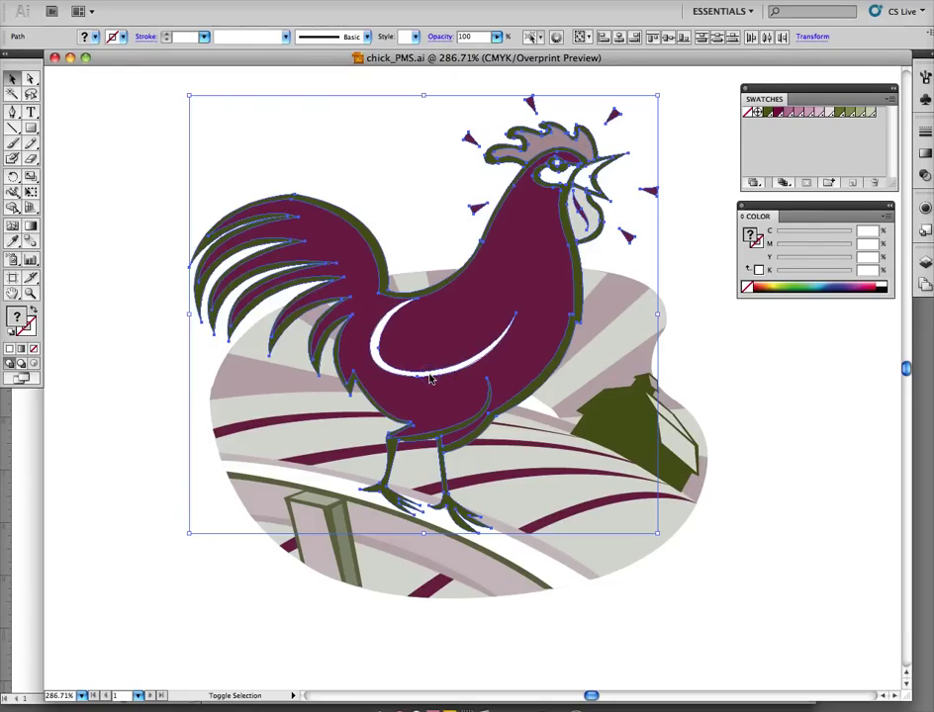
left_click(145, 3)
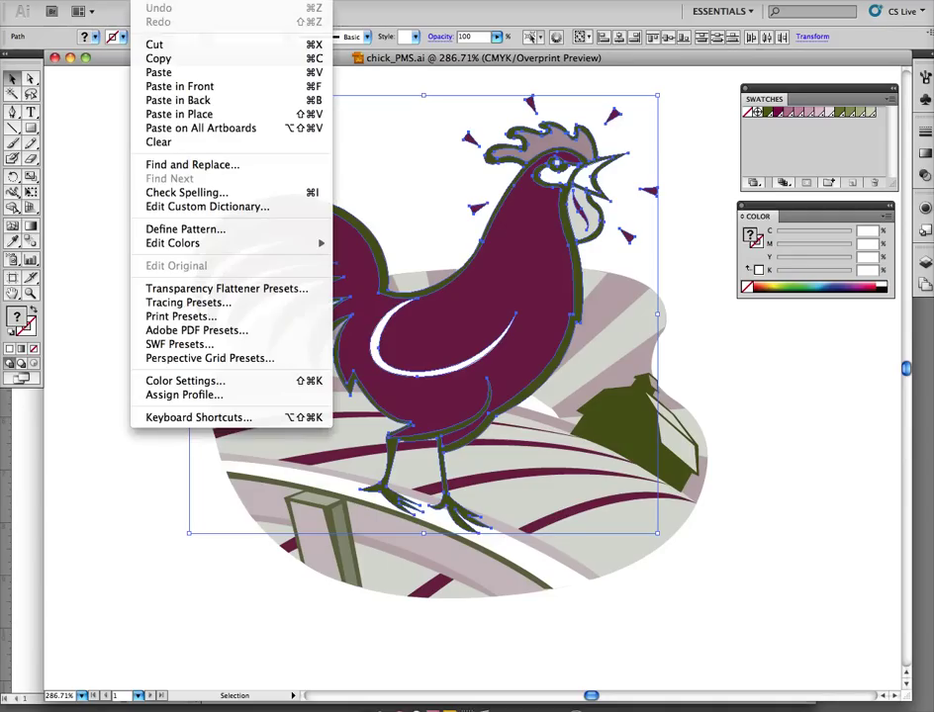
left_click(161, 59)
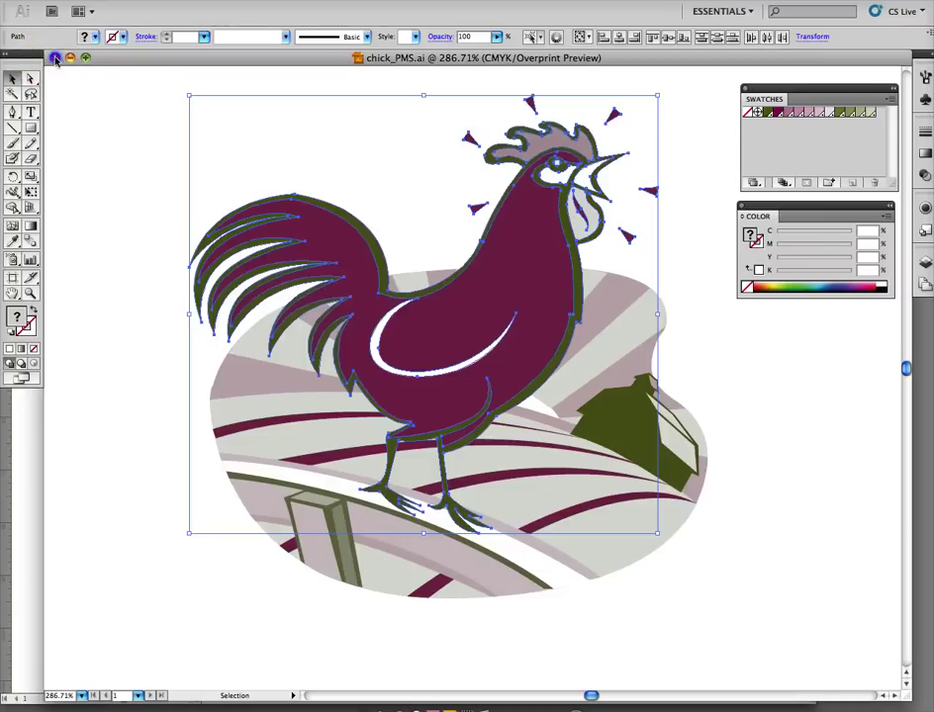
- Close chick_PMS.ai, create a new document and paste the copied rooster artwork into it
key("super+Tab")
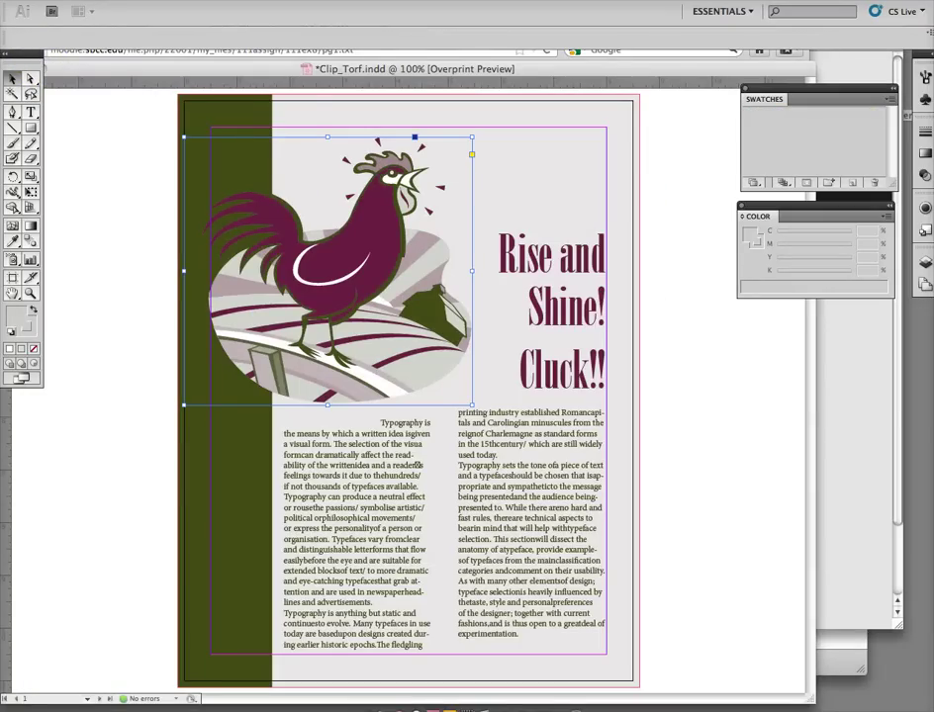
left_click(123, 1)
left_click(248, 10)
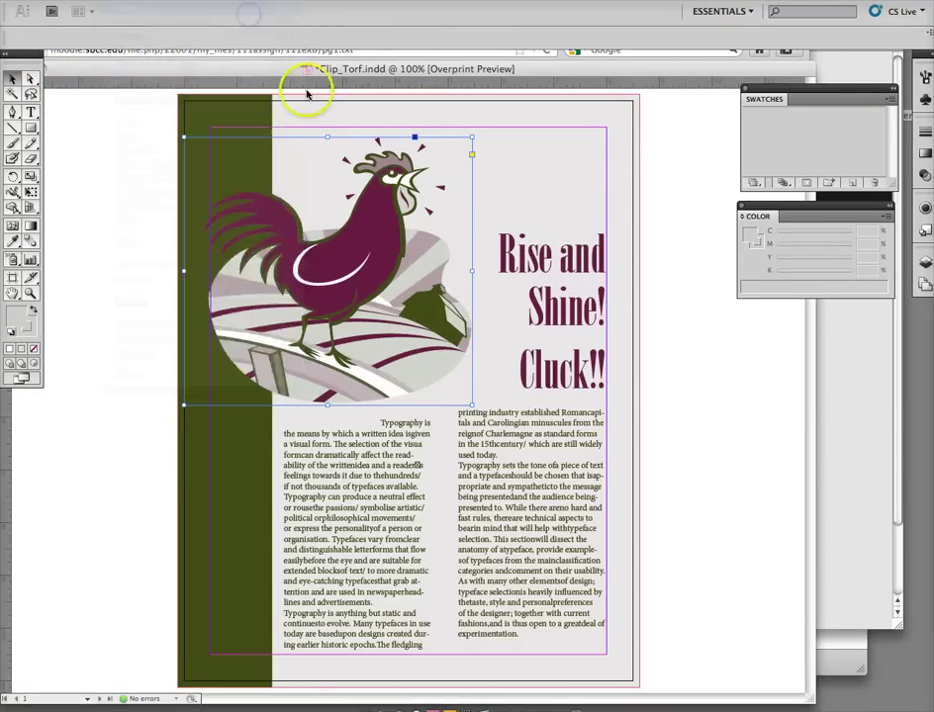
left_click(665, 144)
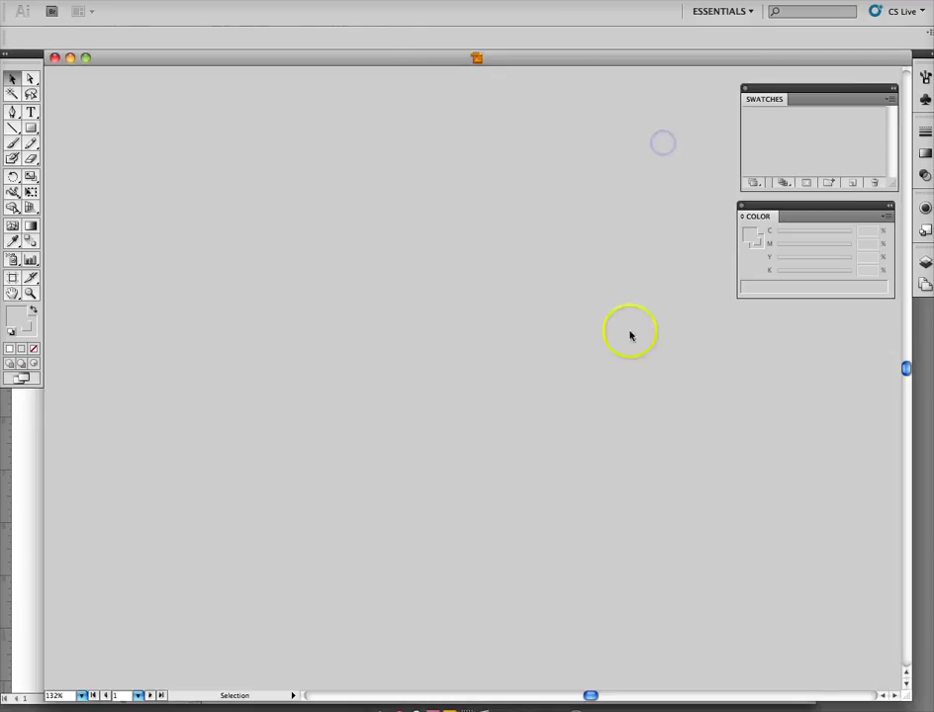
left_click(149, 0)
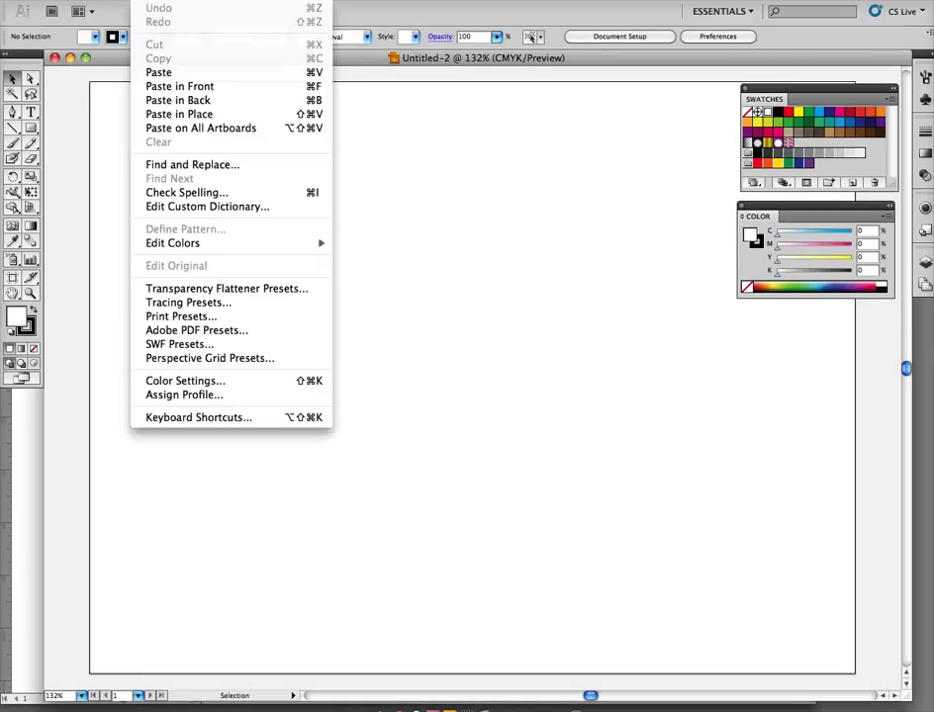
left_click(153, 73)
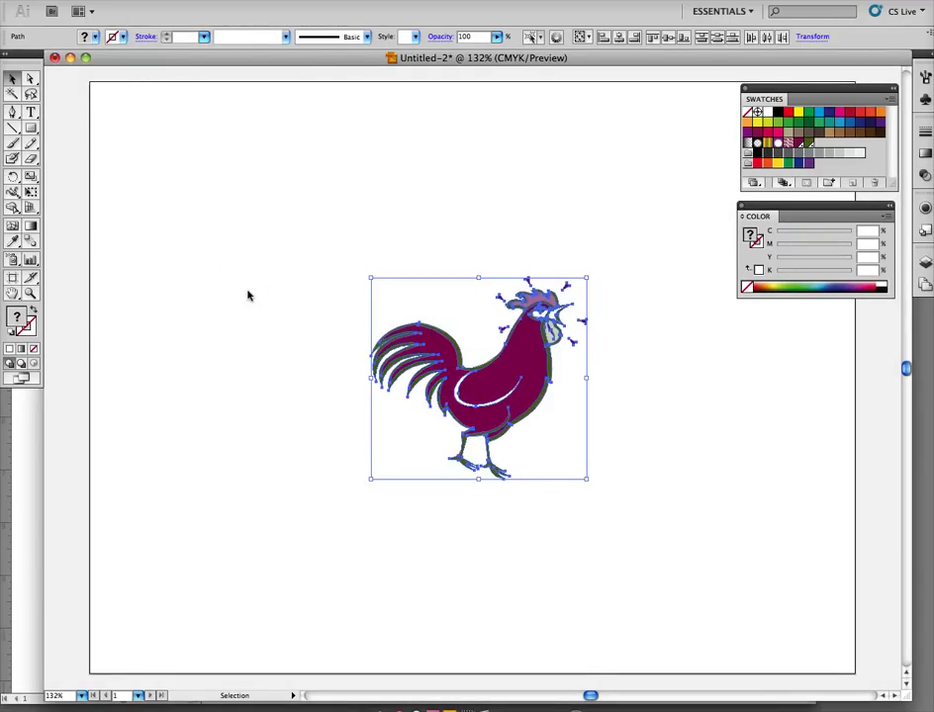
- Recolor the pasted rooster's body fill to the spot color PANTONE 378 C
left_click(249, 296)
left_click(529, 368)
left_click(747, 251)
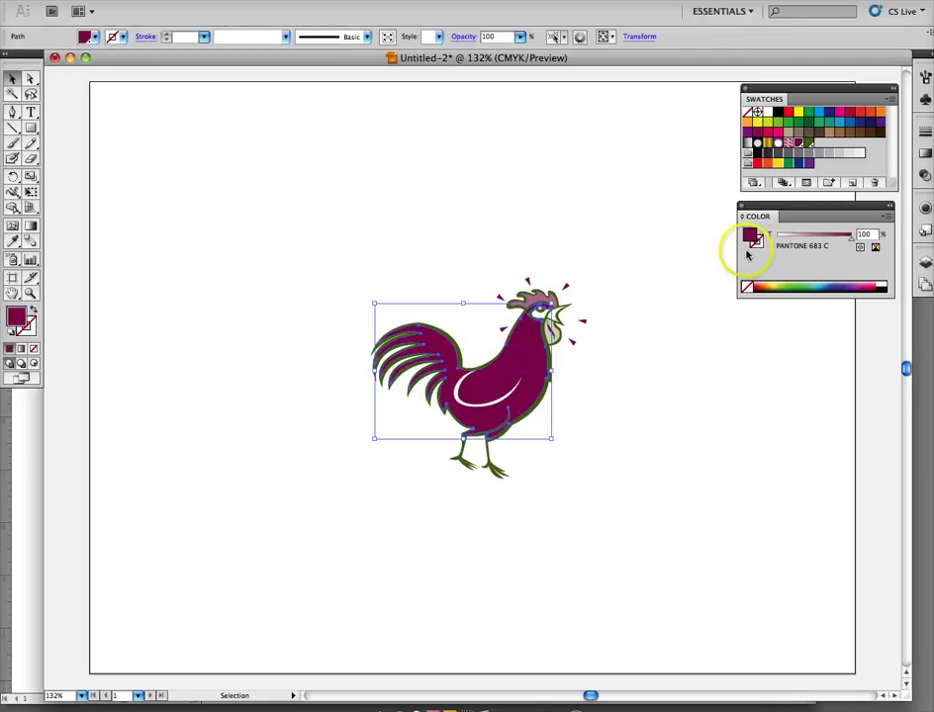
left_click_drag(746, 252, 809, 148)
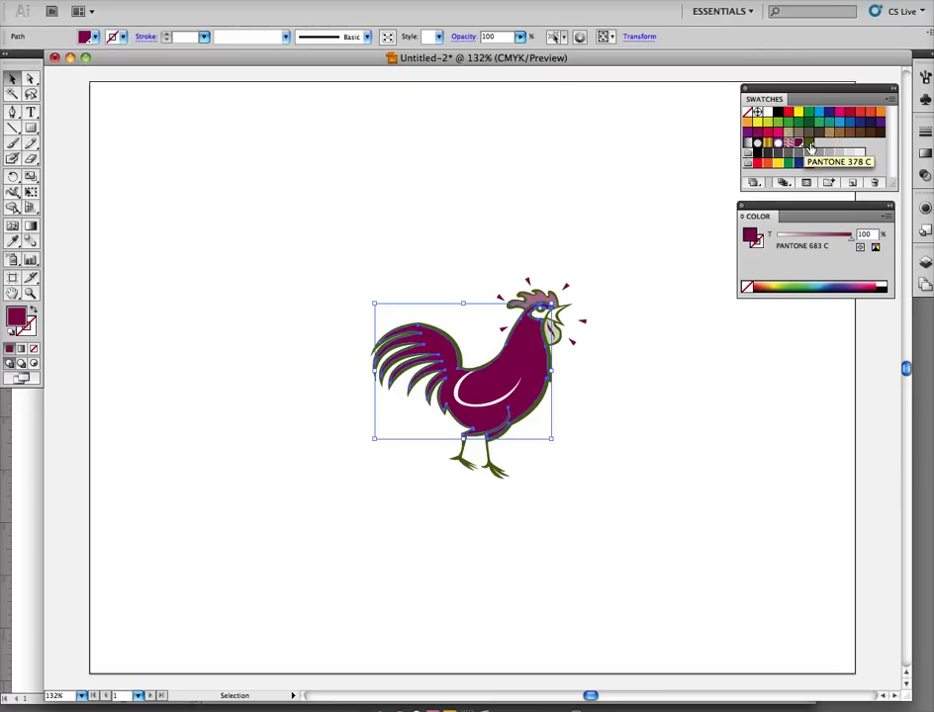
left_click(809, 145)
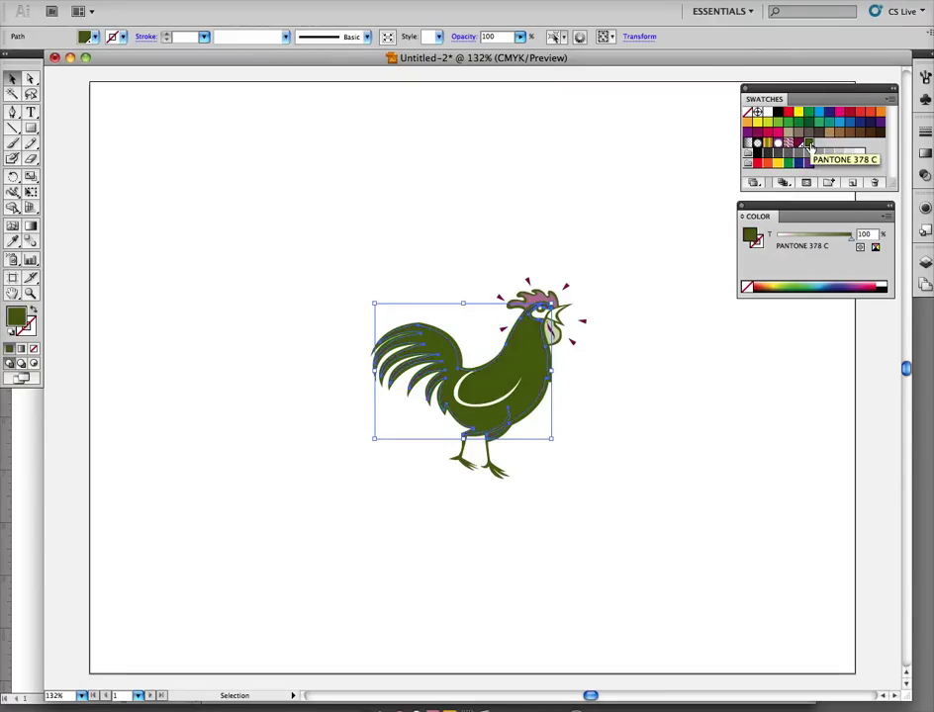
- Save the document as chickPMS2.ai in the Clip_TORF folder, in Illustrator CS5 format with the default options
left_click(119, 2)
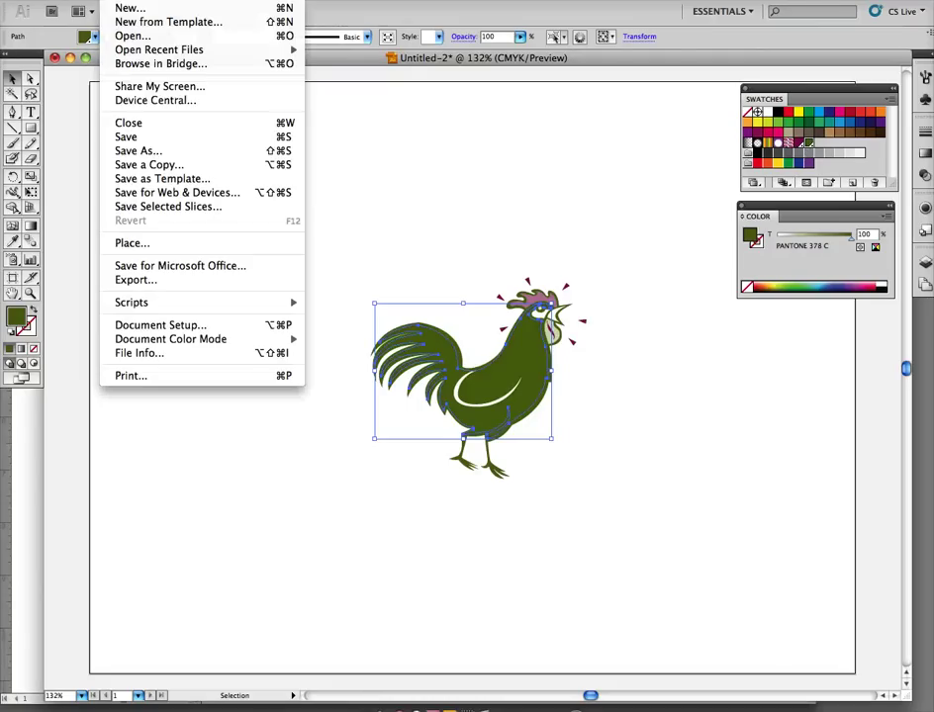
left_click(151, 150)
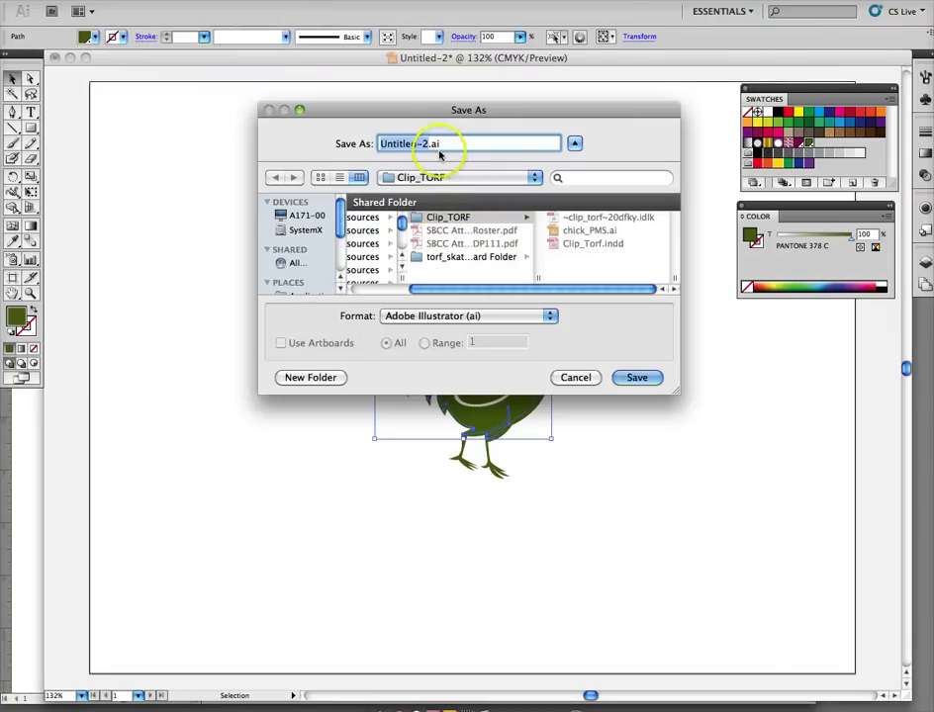
type("chick")
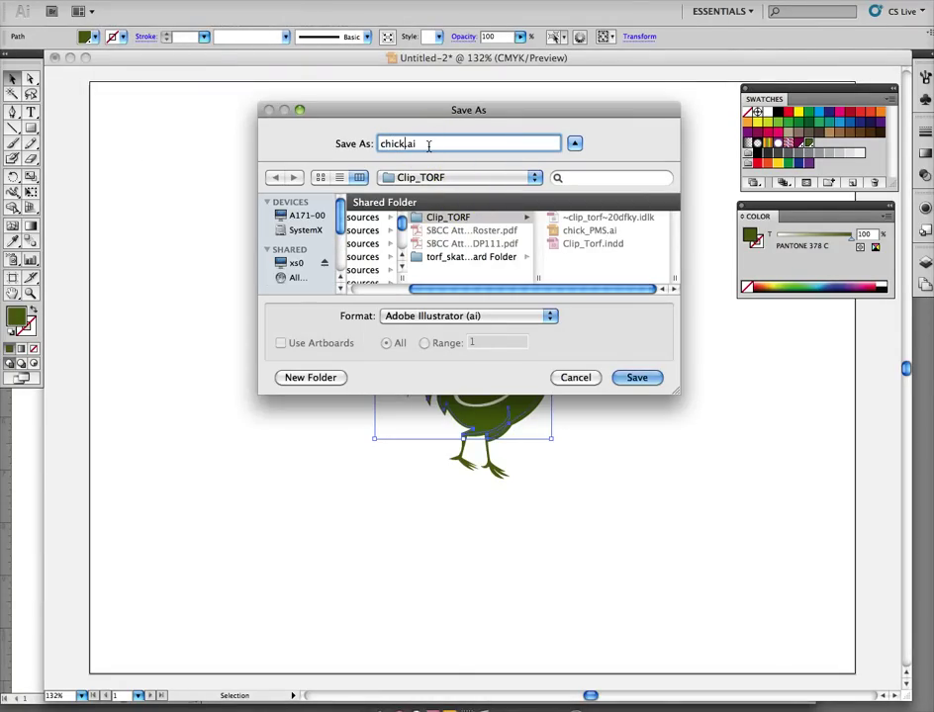
type("PMS2")
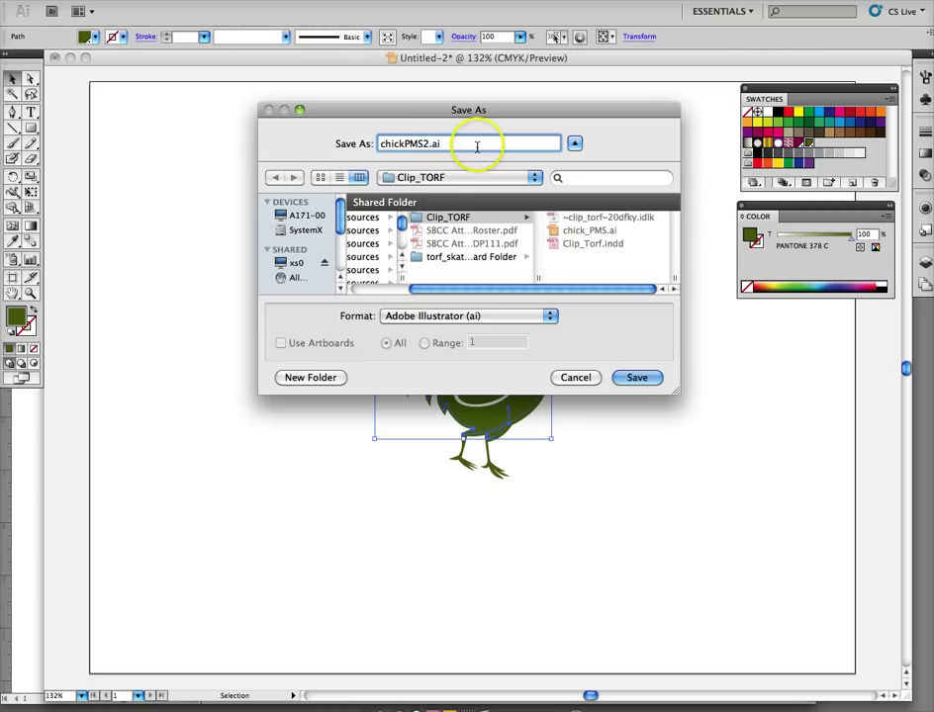
left_click(641, 380)
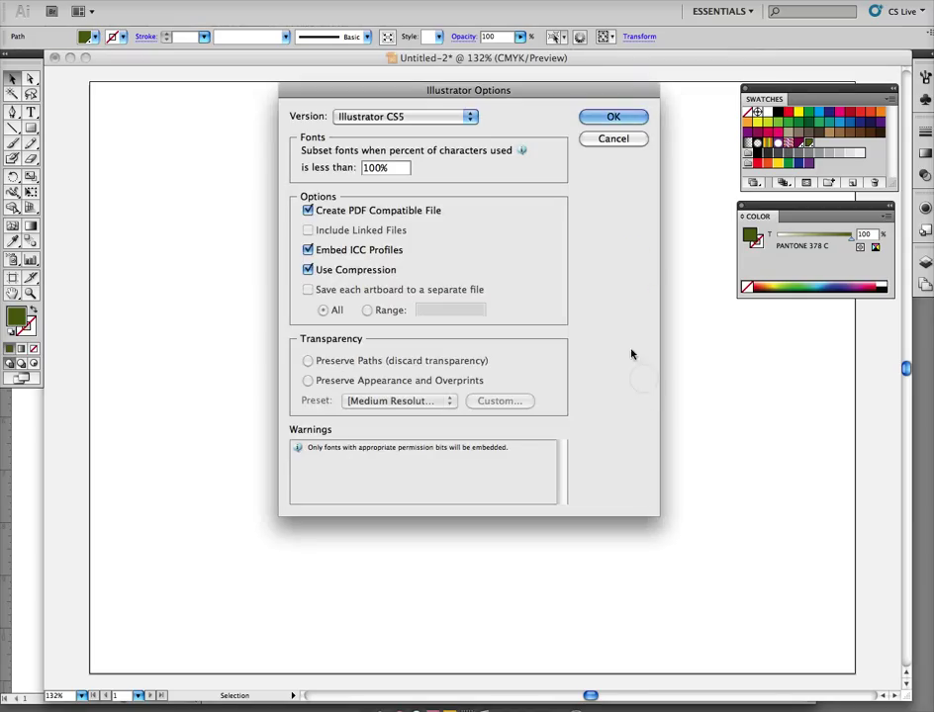
left_click(612, 116)
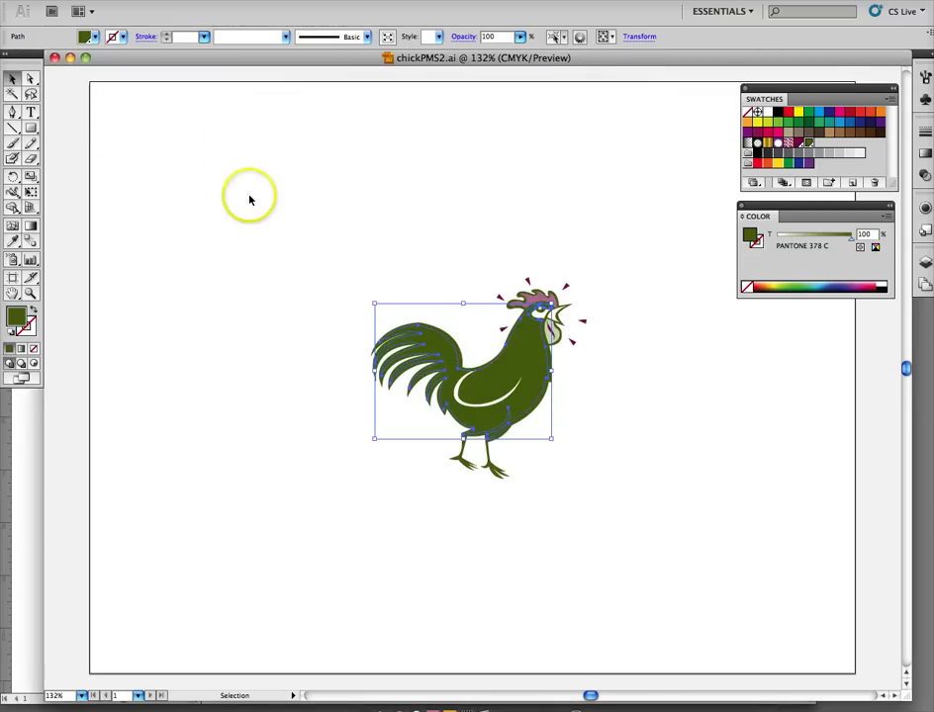
- Select the whole rooster with its small marks and reflect it across the vertical axis
left_click_drag(305, 224, 664, 535)
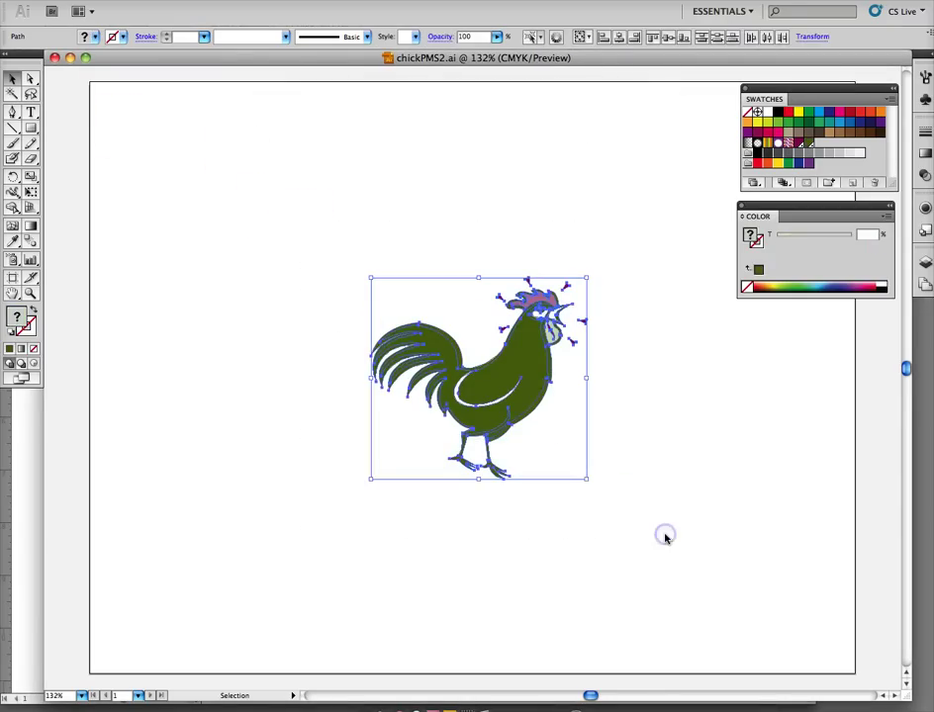
left_click(12, 179)
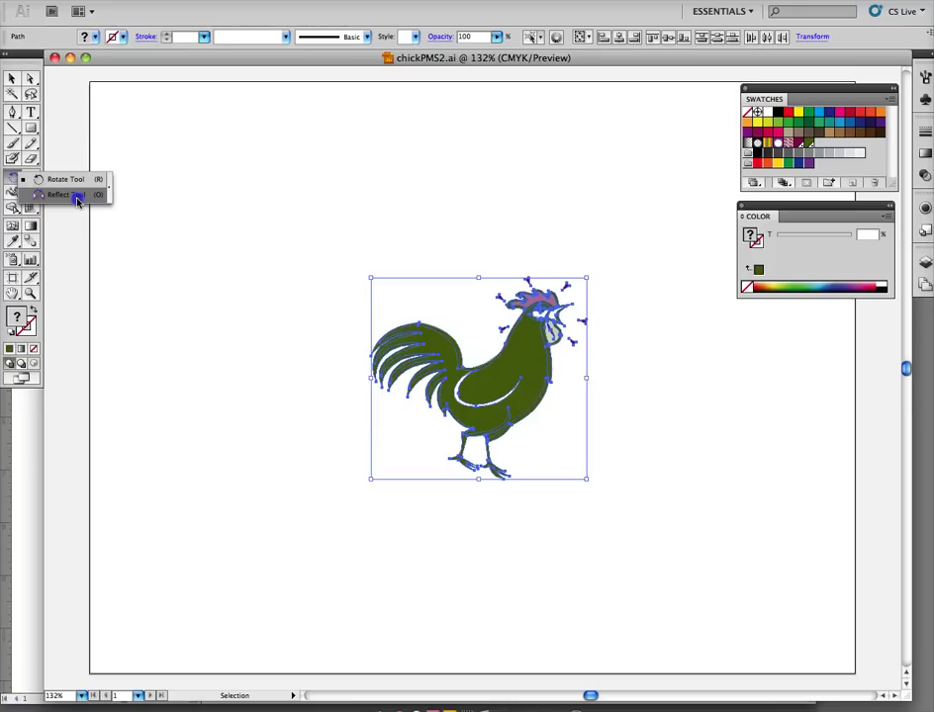
left_click(77, 195)
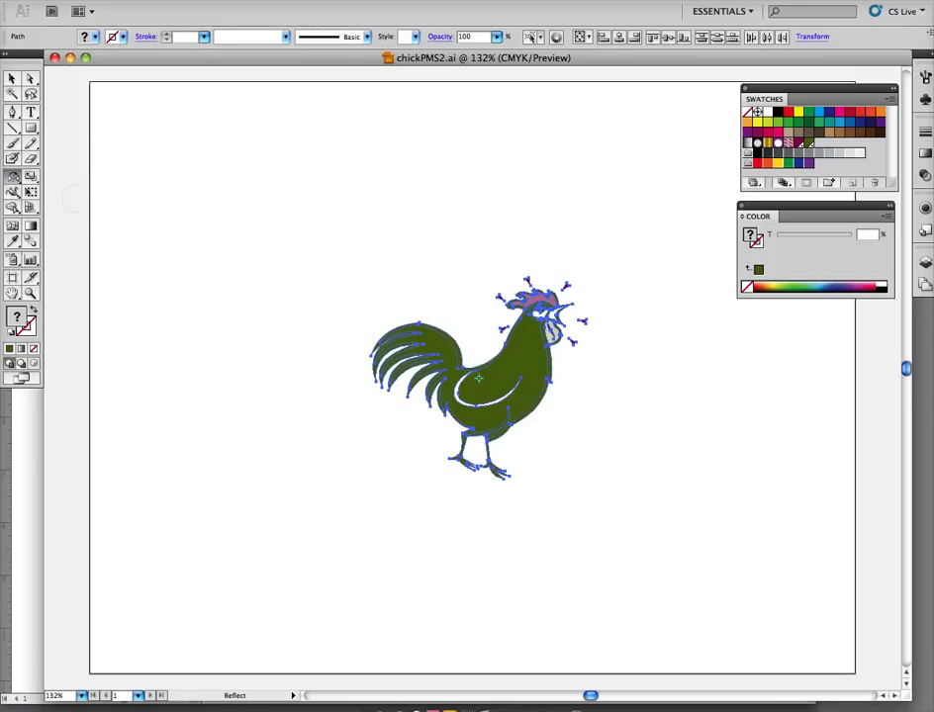
left_click(472, 212, "alt")
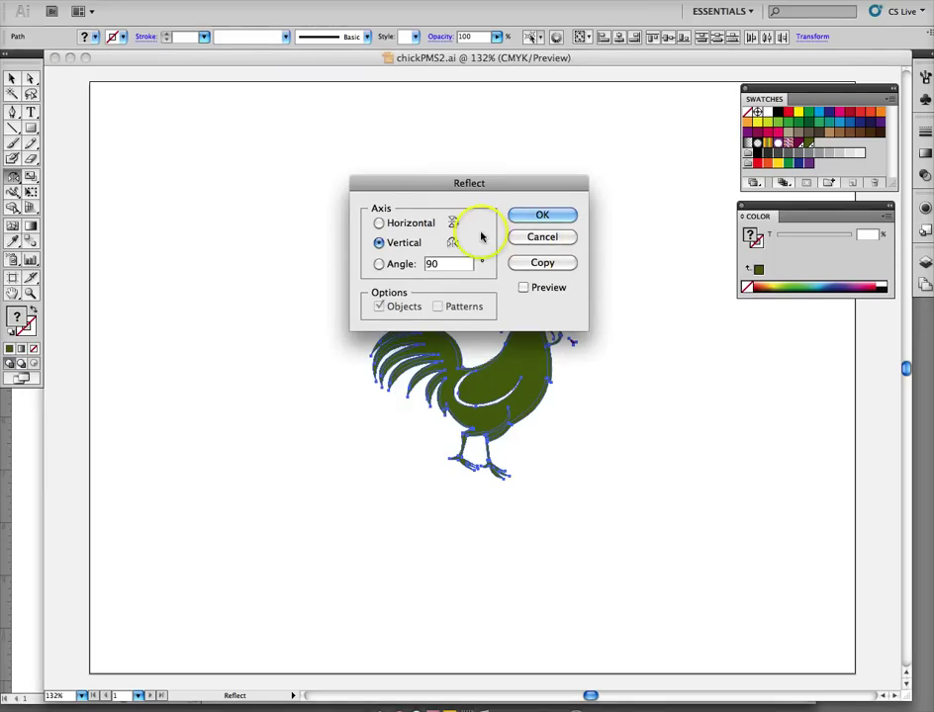
left_click(530, 215)
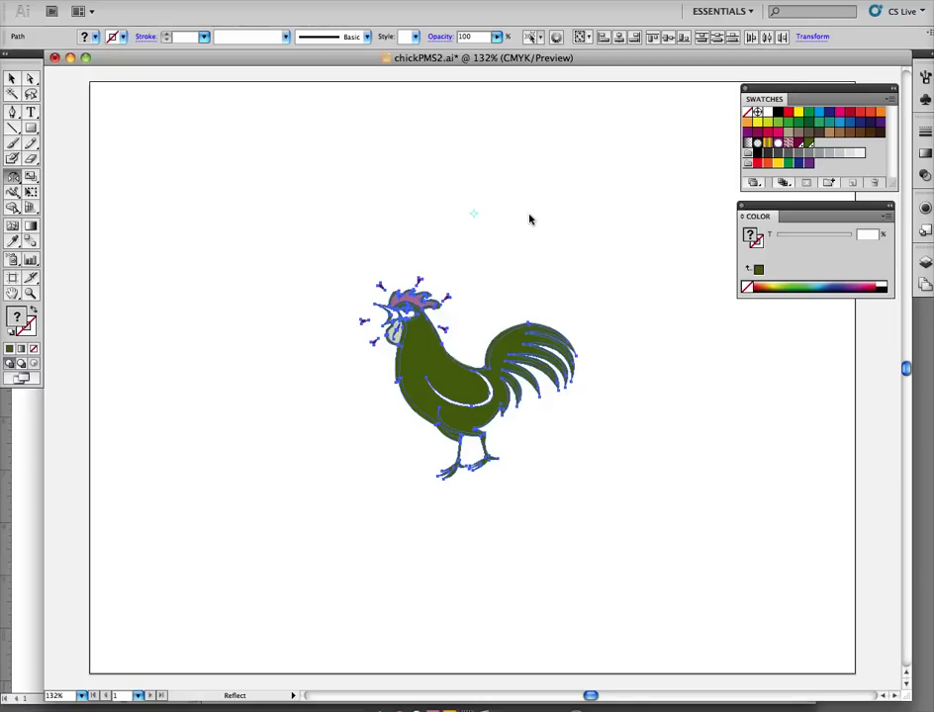
- Save the changes to chickPMS2.ai and close it
left_click(119, 1)
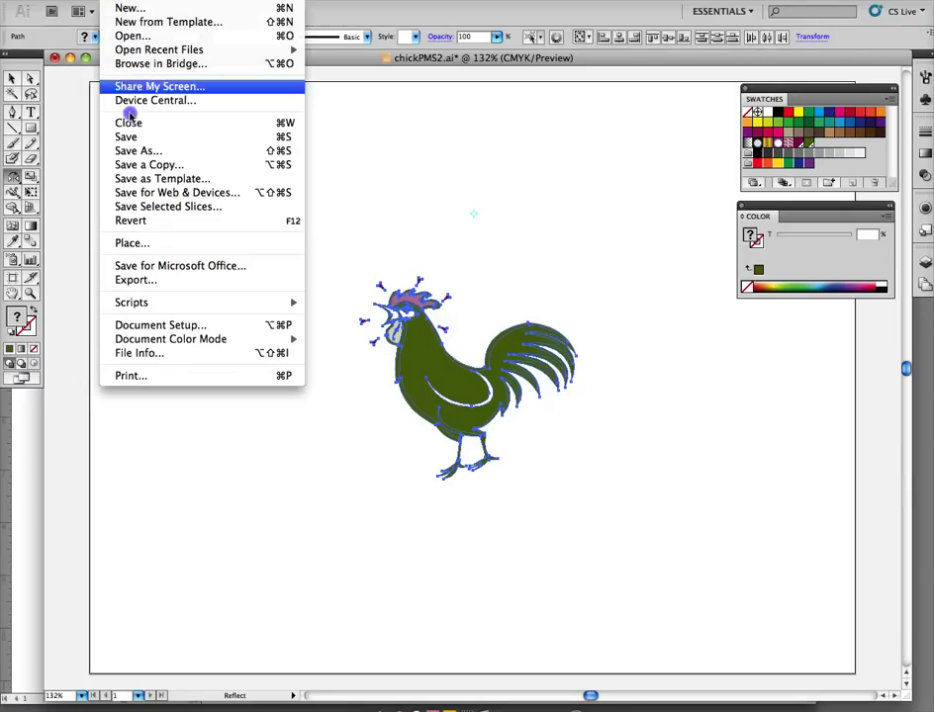
left_click(133, 138)
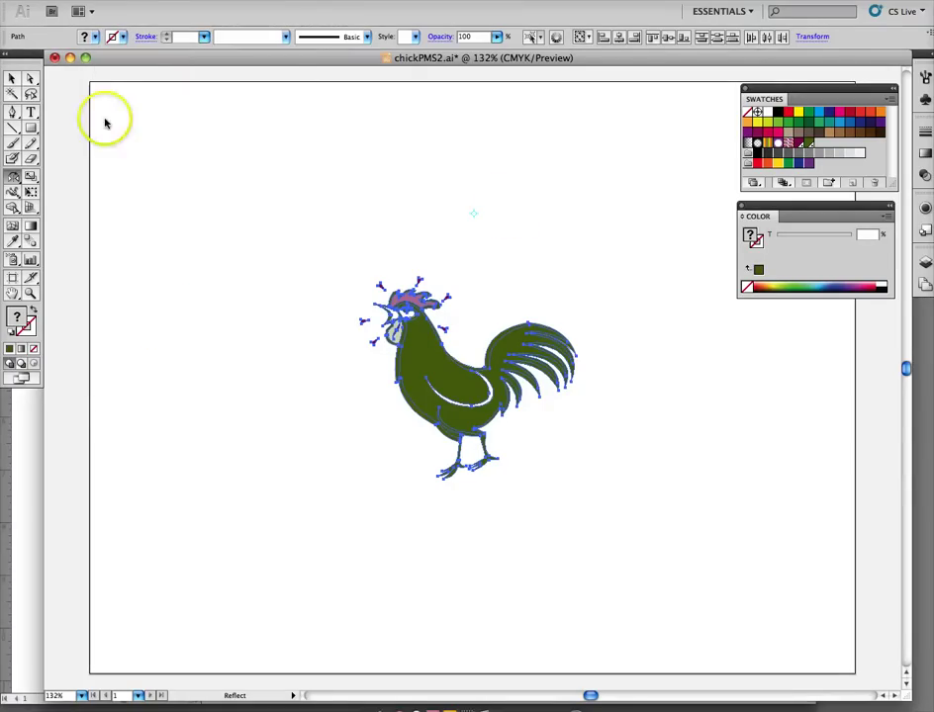
left_click(57, 60)
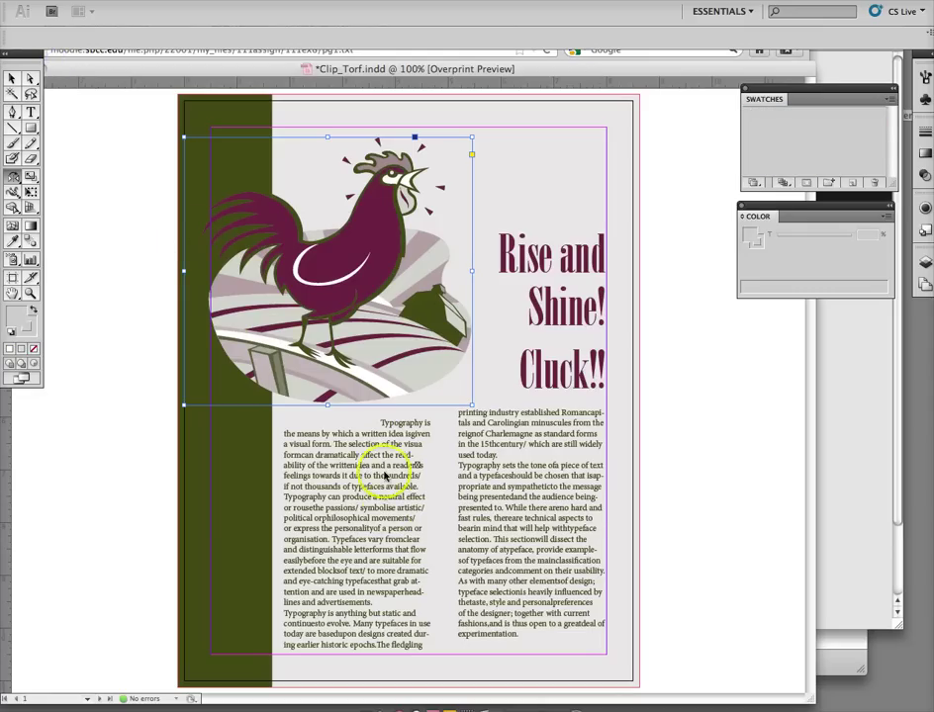
- Switch to InDesign, place chickPMS2.ai about 1.13 in wide at the page's lower edge, and duplicate it into a row of five roosters
scroll(356, 400, "down", 2)
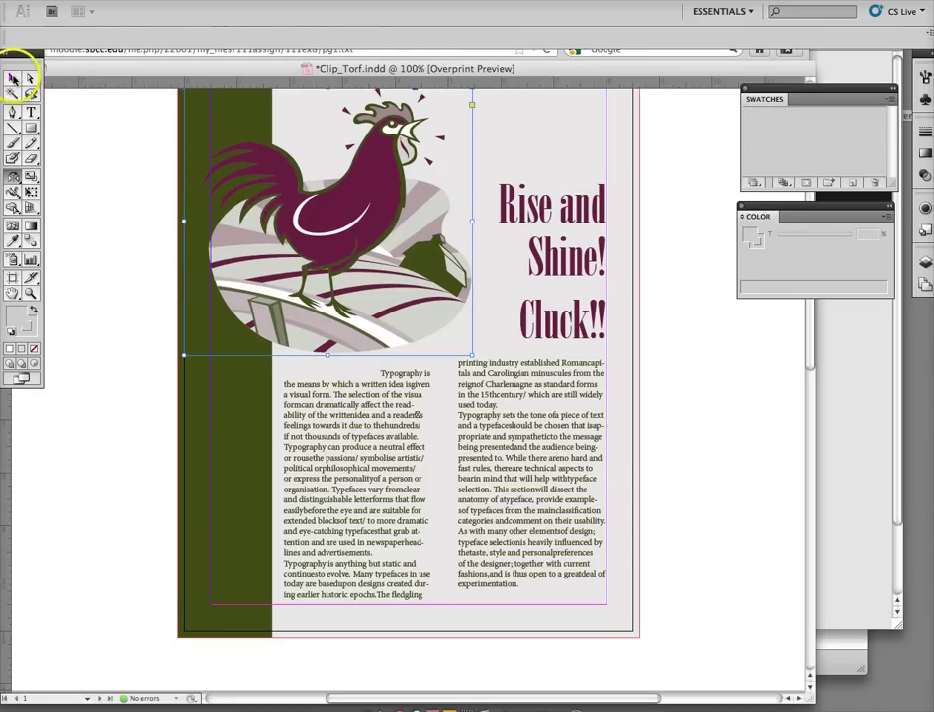
left_click(102, 245)
left_click(173, 462)
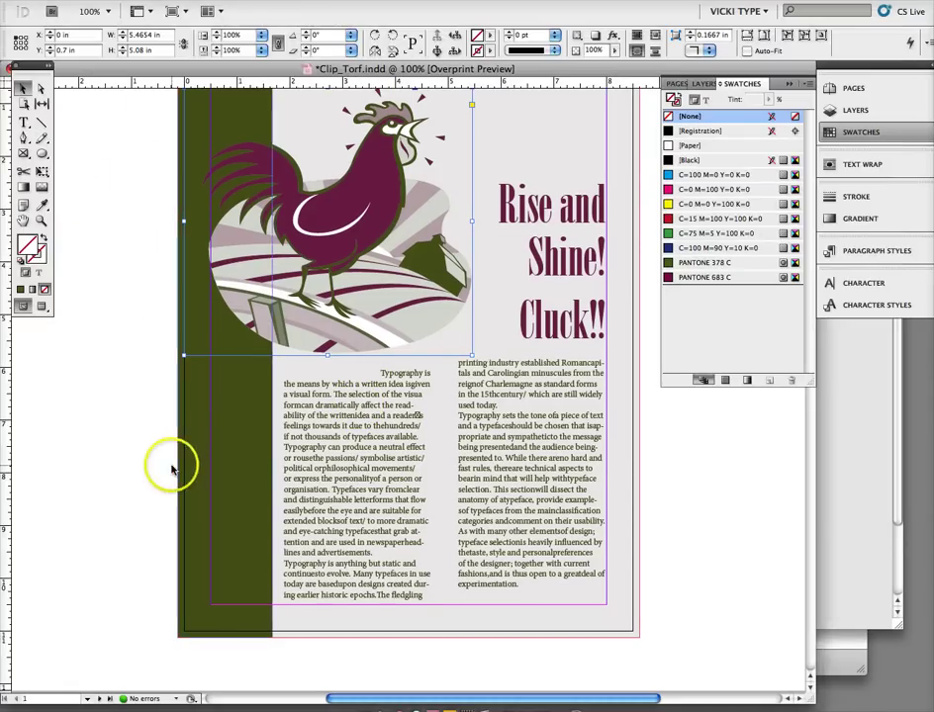
left_click(123, 443)
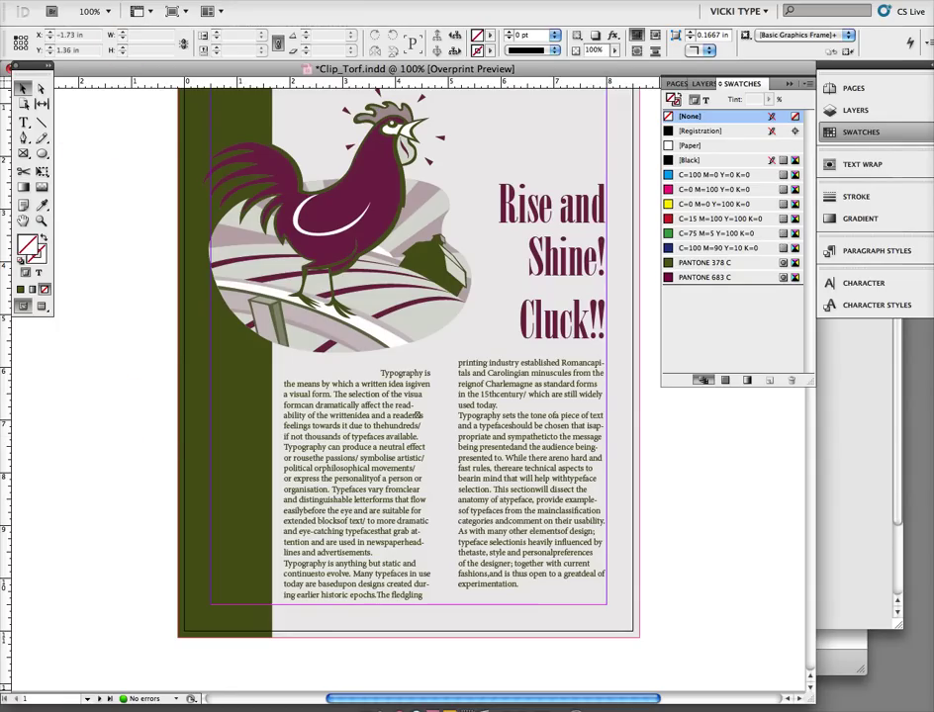
left_click(84, 1)
left_click(109, 212)
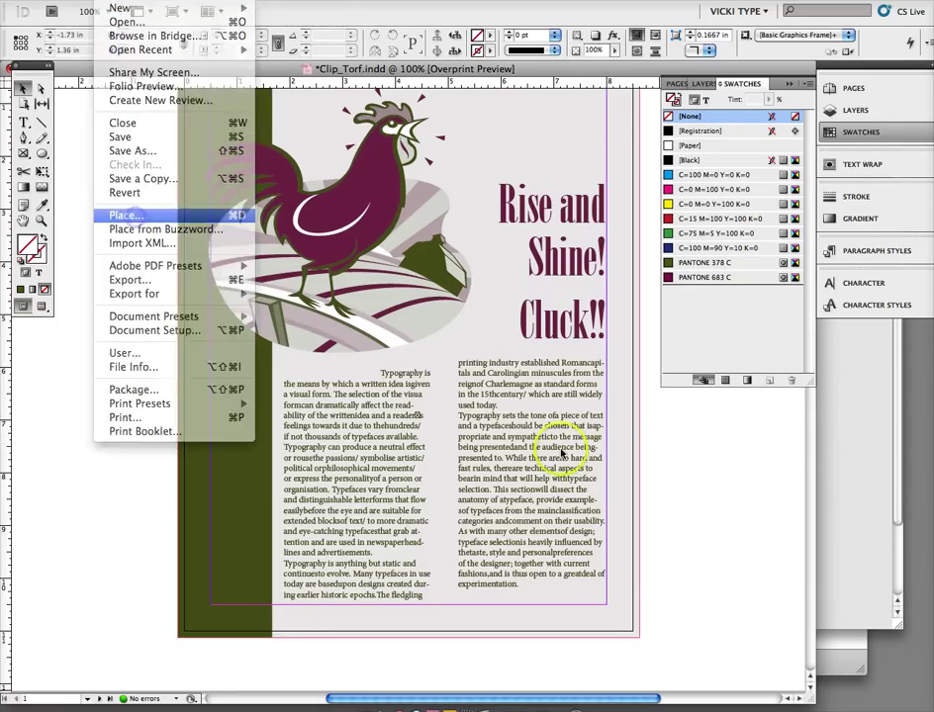
left_click(400, 199)
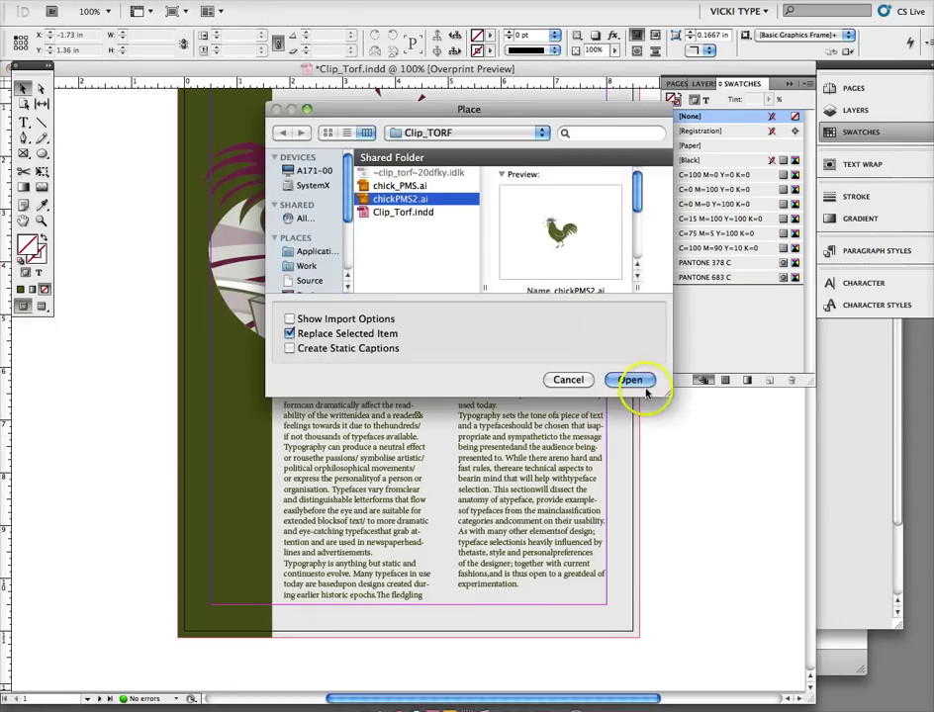
left_click(631, 380)
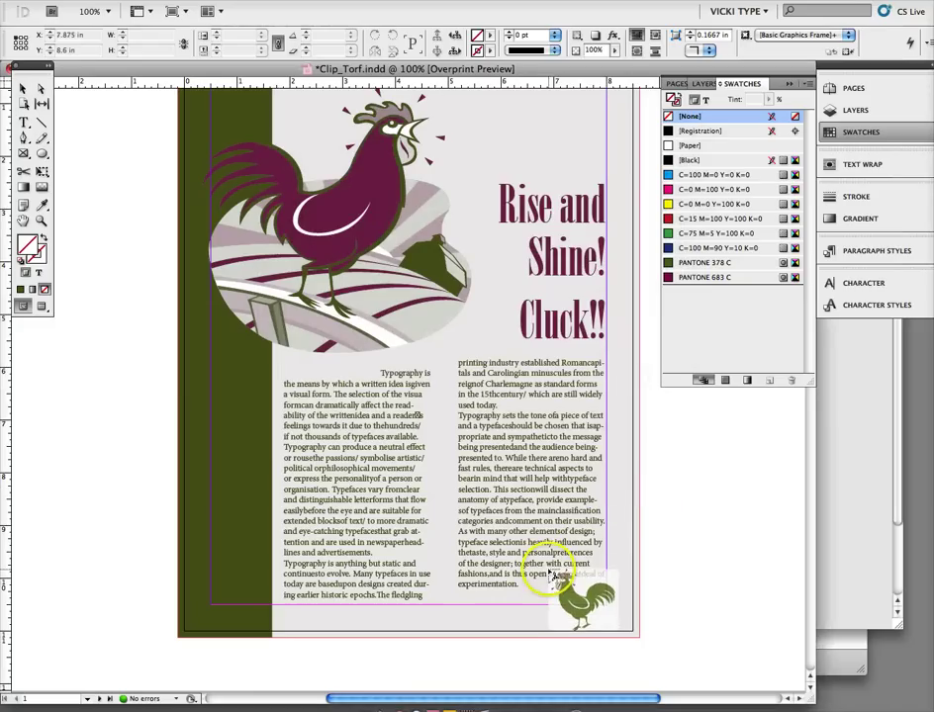
left_click_drag(547, 565, 324, 609)
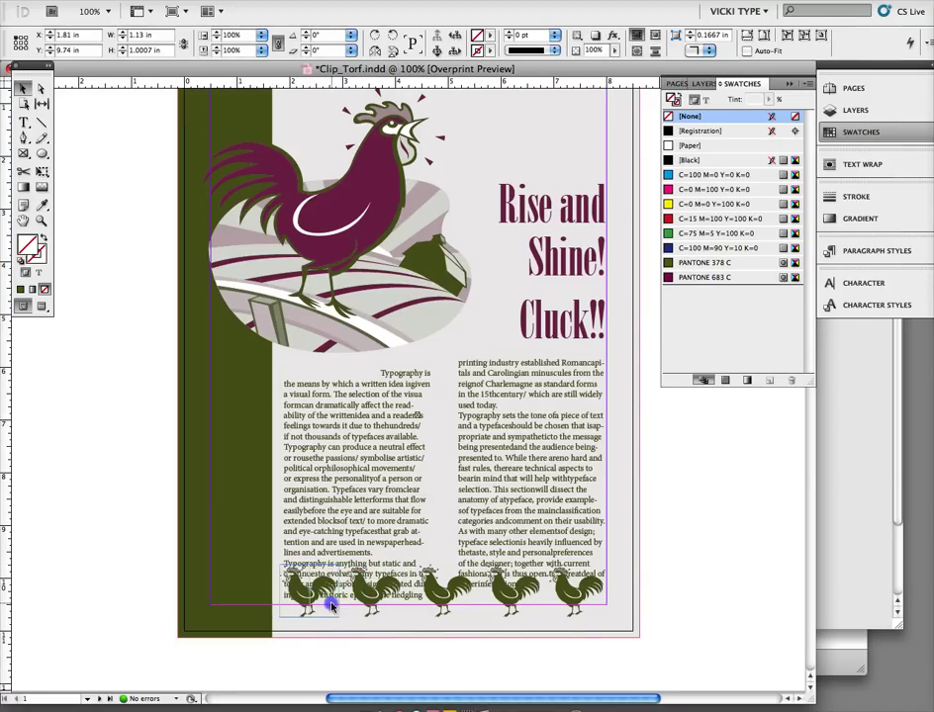
- Select only the five small roosters and distribute their horizontal spacing evenly, aligned to the selection
key("super+a")
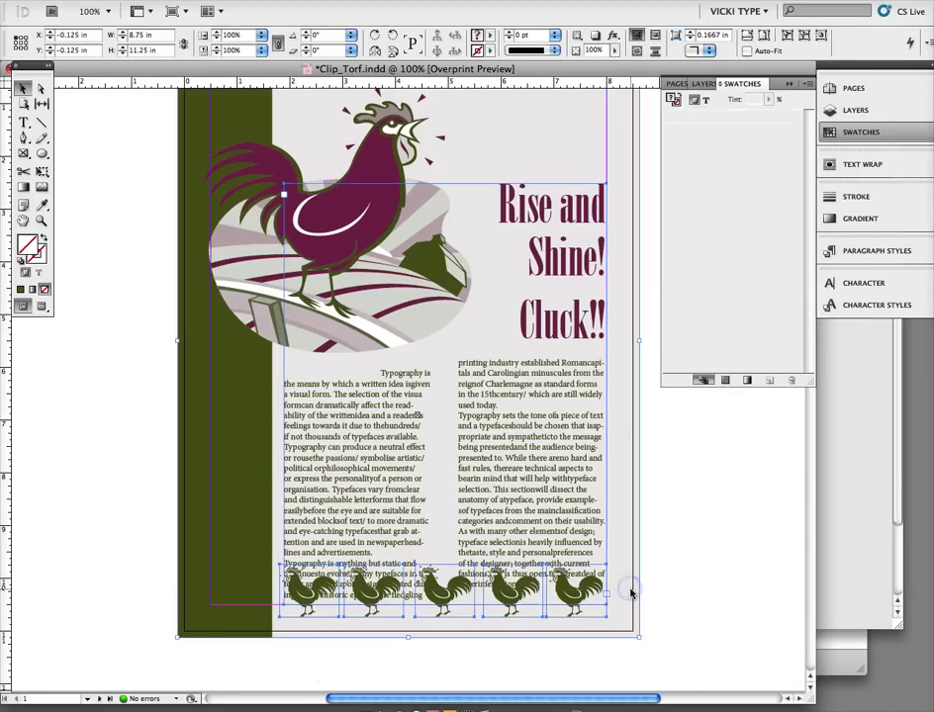
left_click_drag(681, 484, 518, 499)
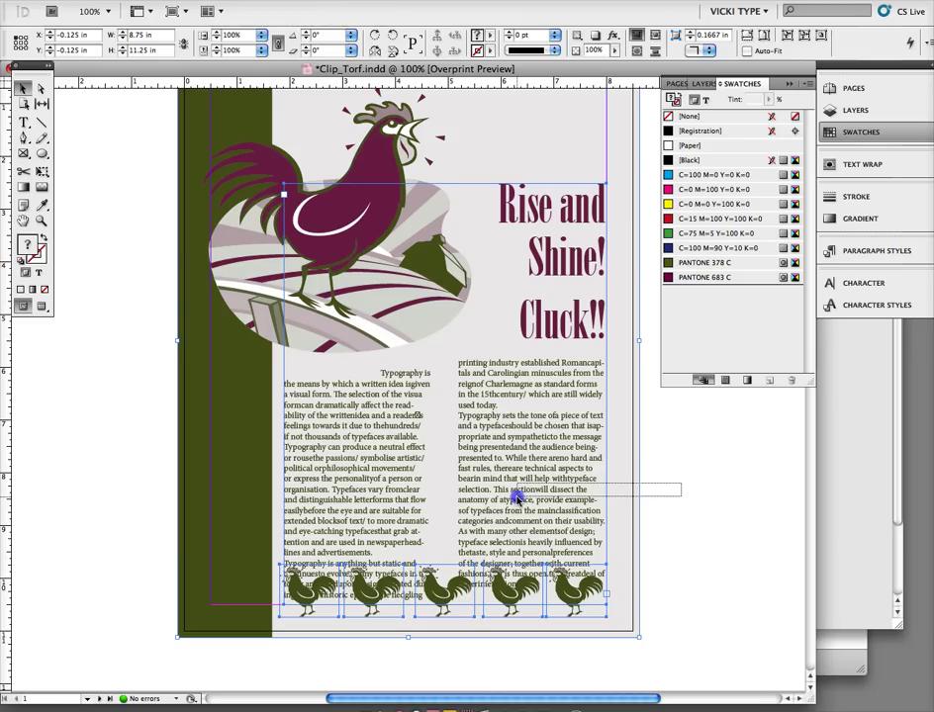
left_click_drag(518, 498, 516, 500)
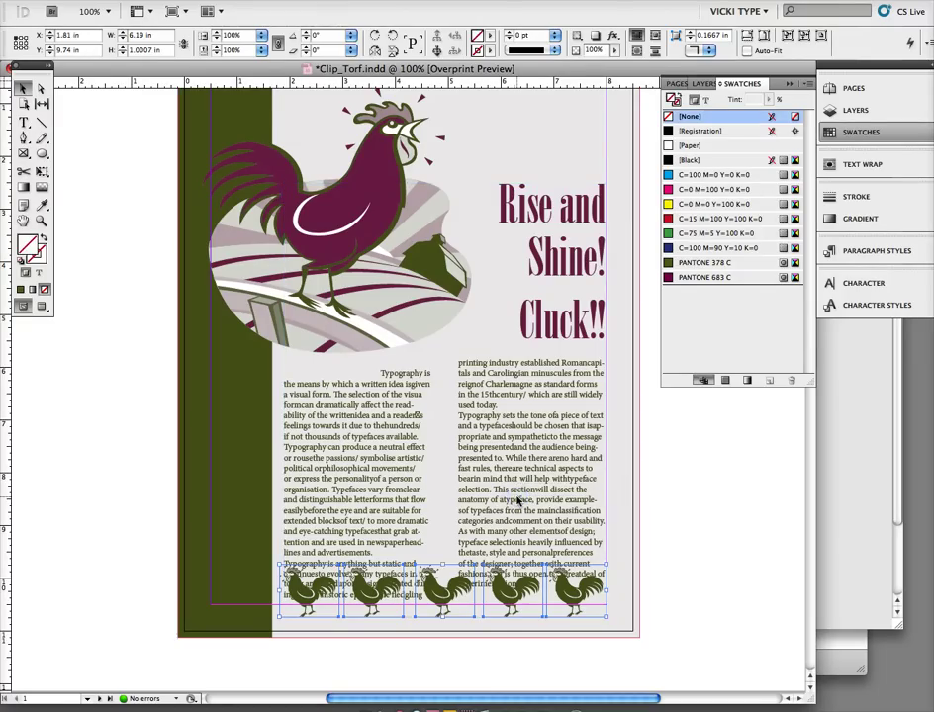
left_click(391, 0)
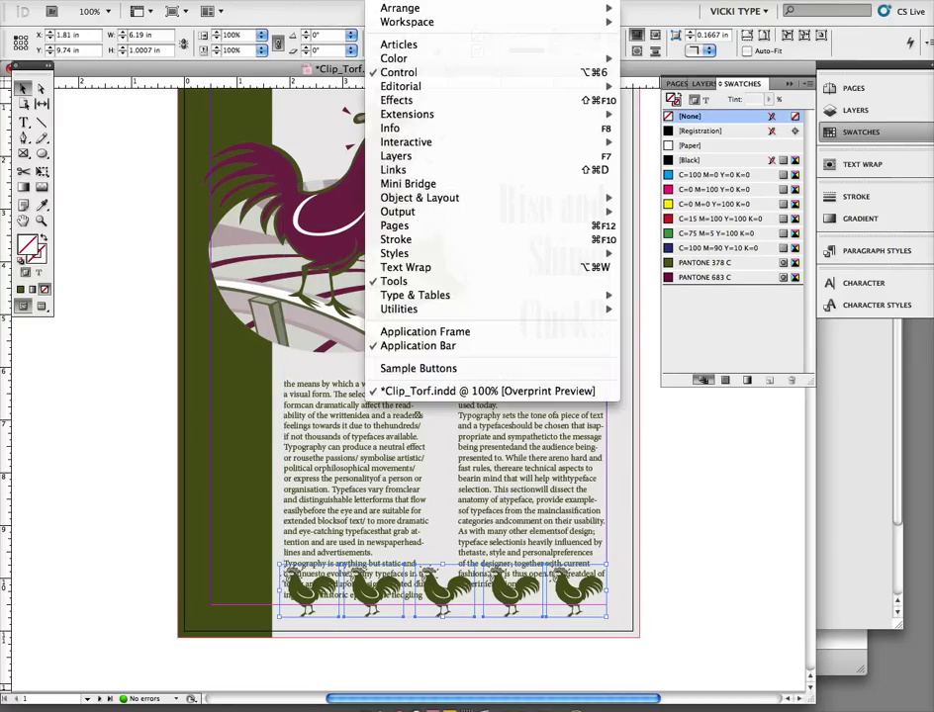
mouse_move(405, 202)
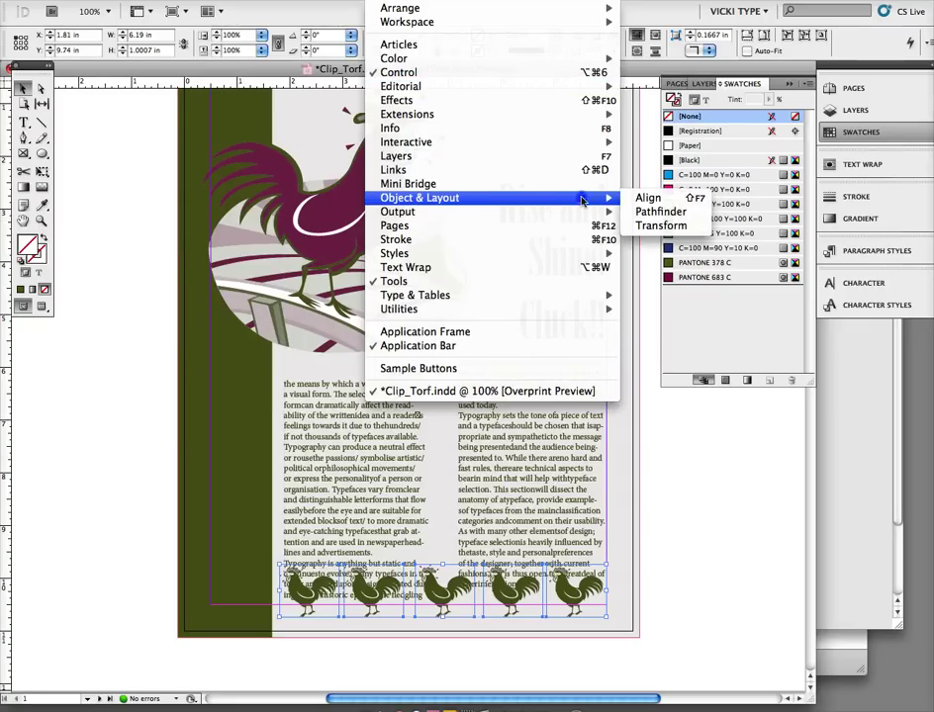
left_click(649, 198)
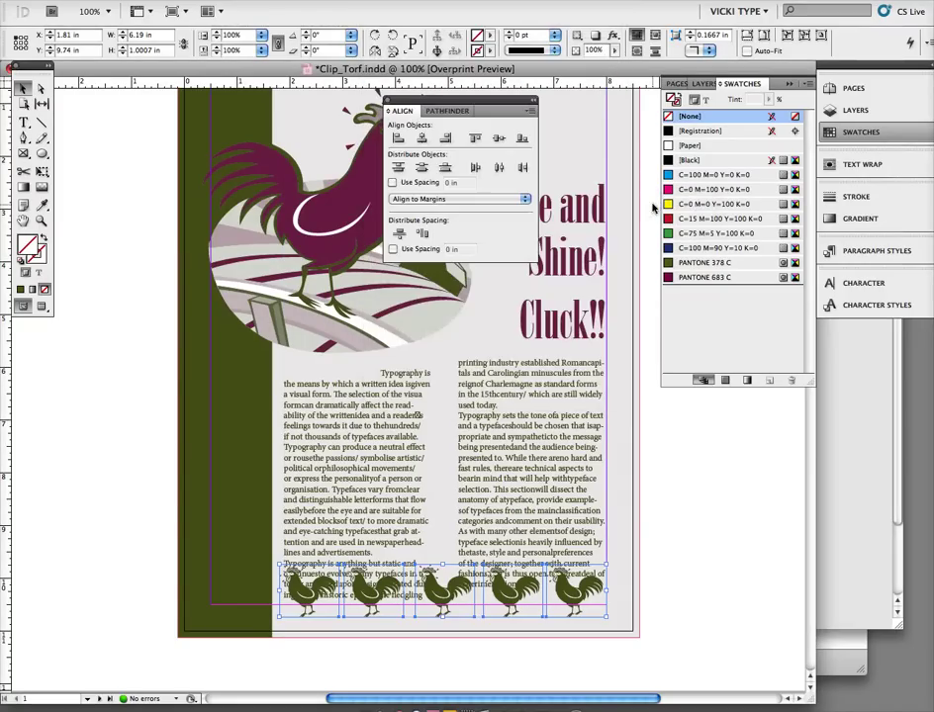
left_click(423, 235)
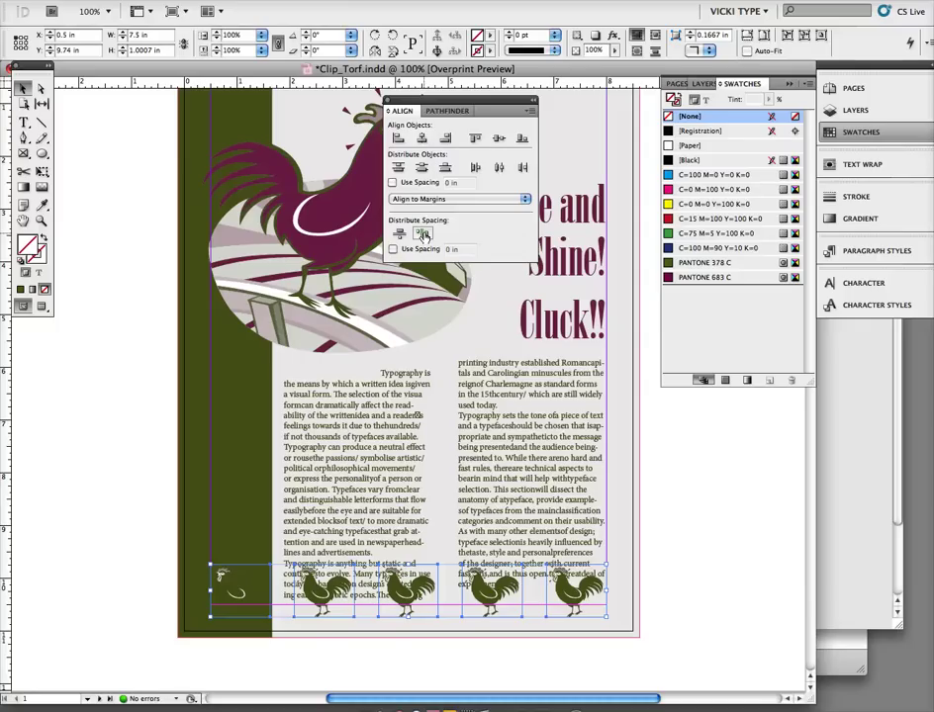
key("super+z")
left_click(460, 197)
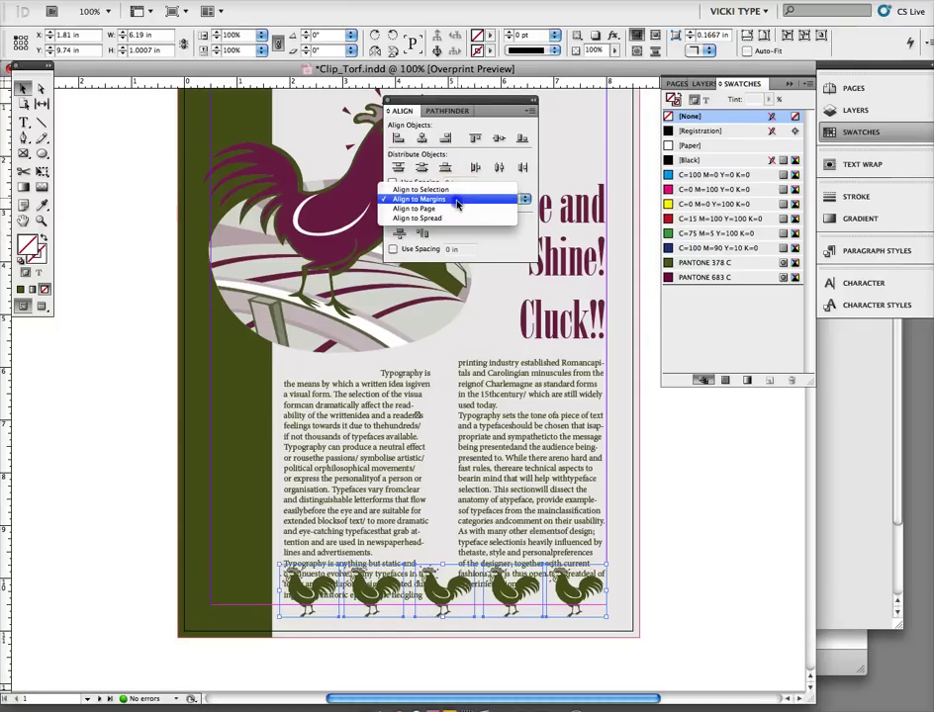
left_click(420, 189)
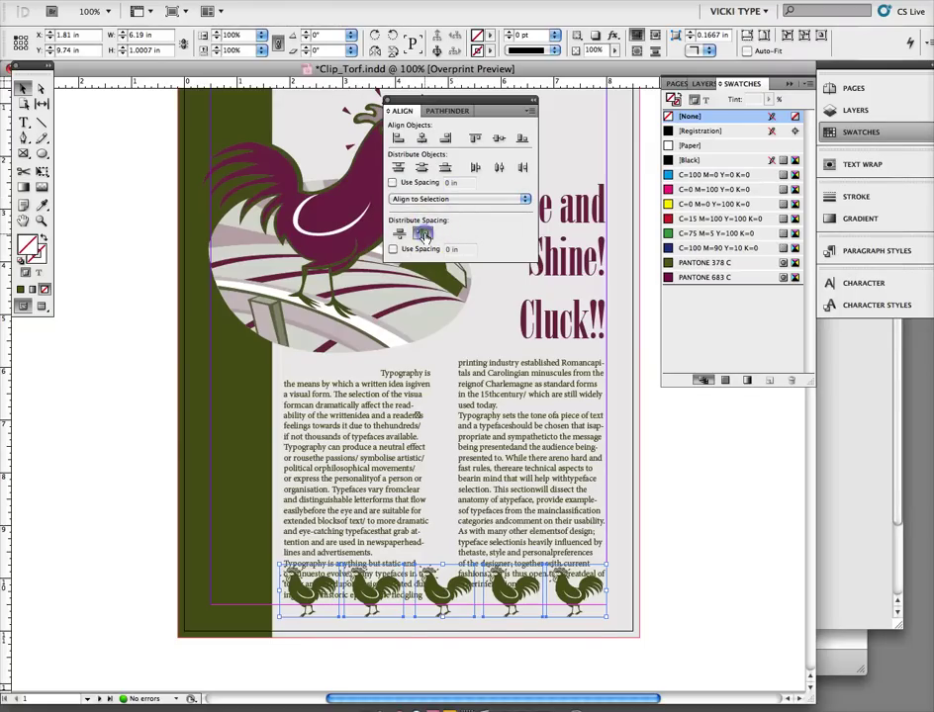
left_click(422, 234)
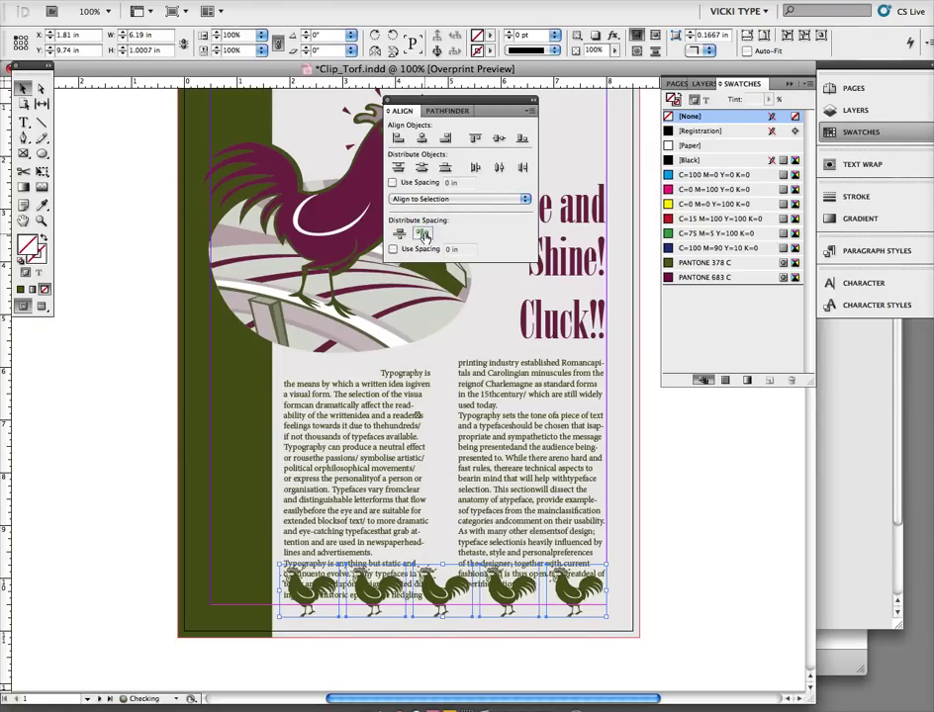
left_click(388, 99)
- Set all the body text in both columns to 11 pt with 14 pt leading
left_click(23, 122)
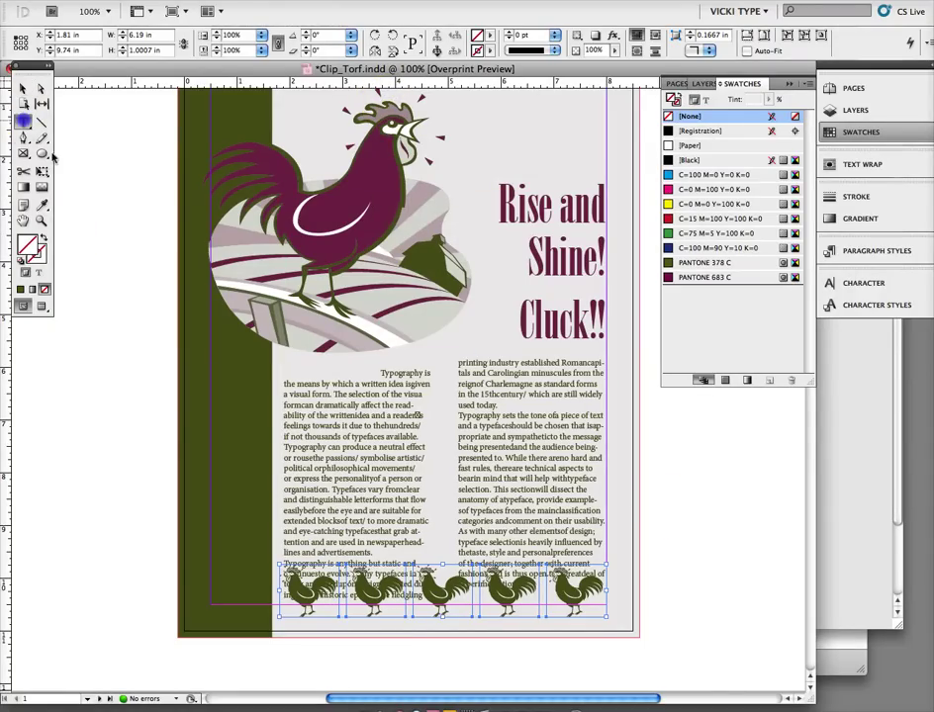
left_click(324, 400)
left_click(378, 370)
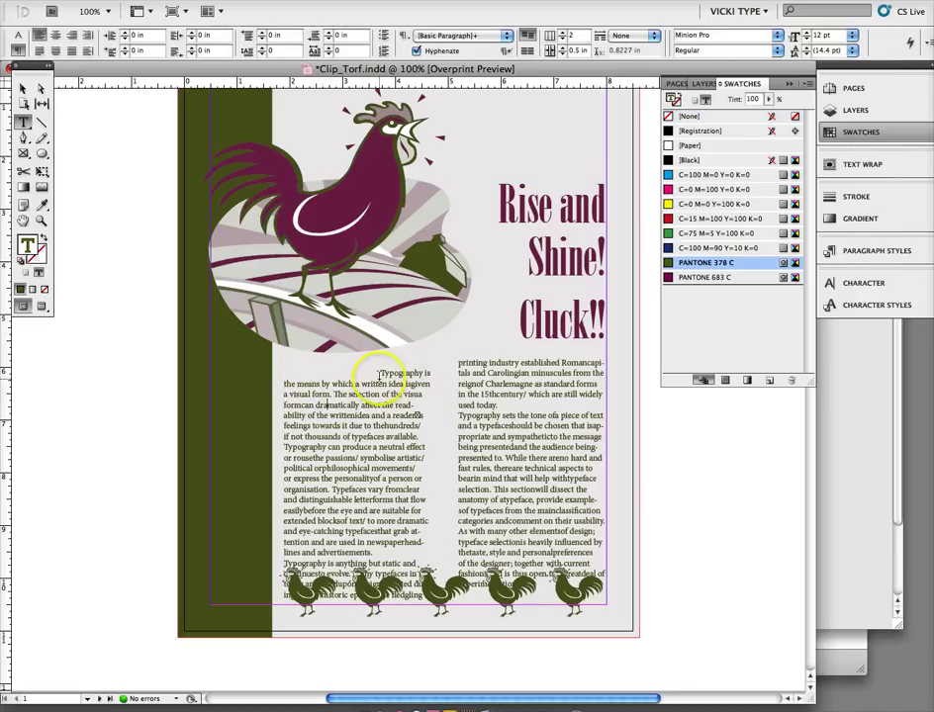
left_click(601, 600, "shift")
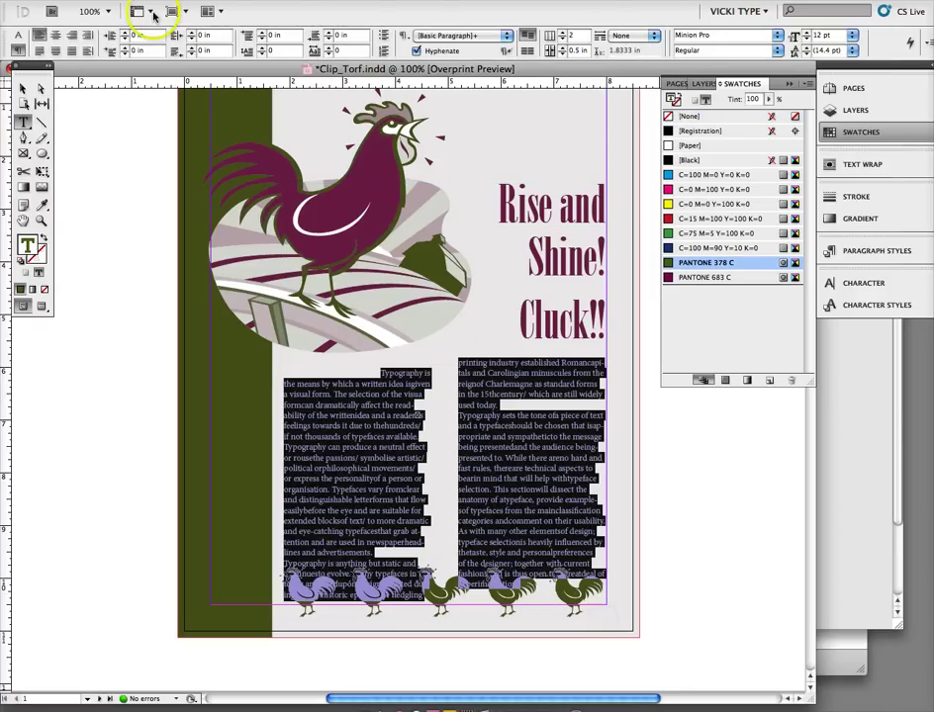
left_click(18, 35)
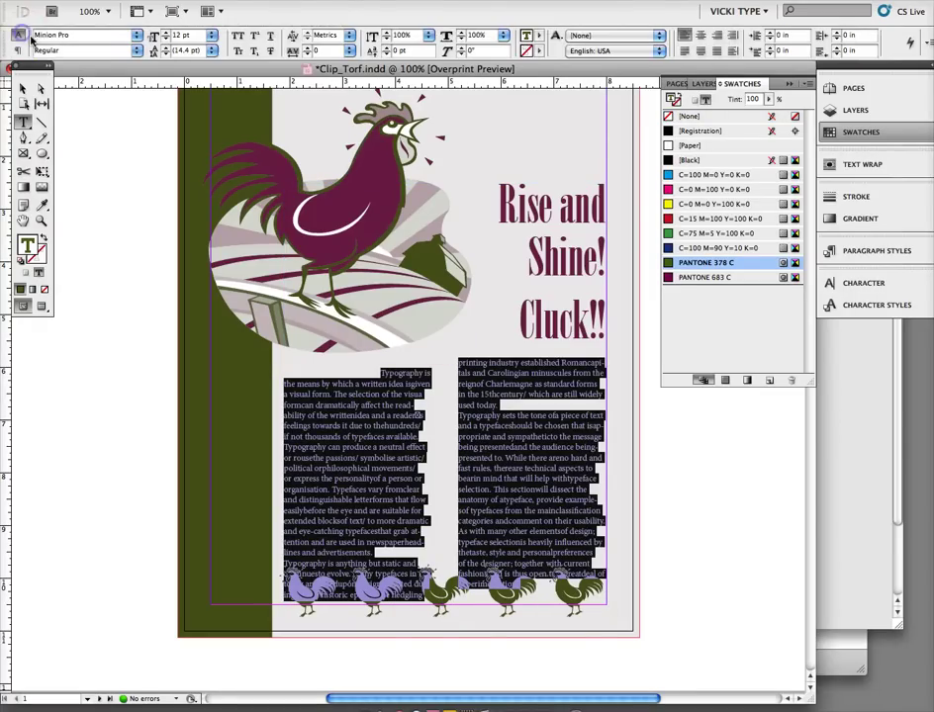
left_click(211, 38)
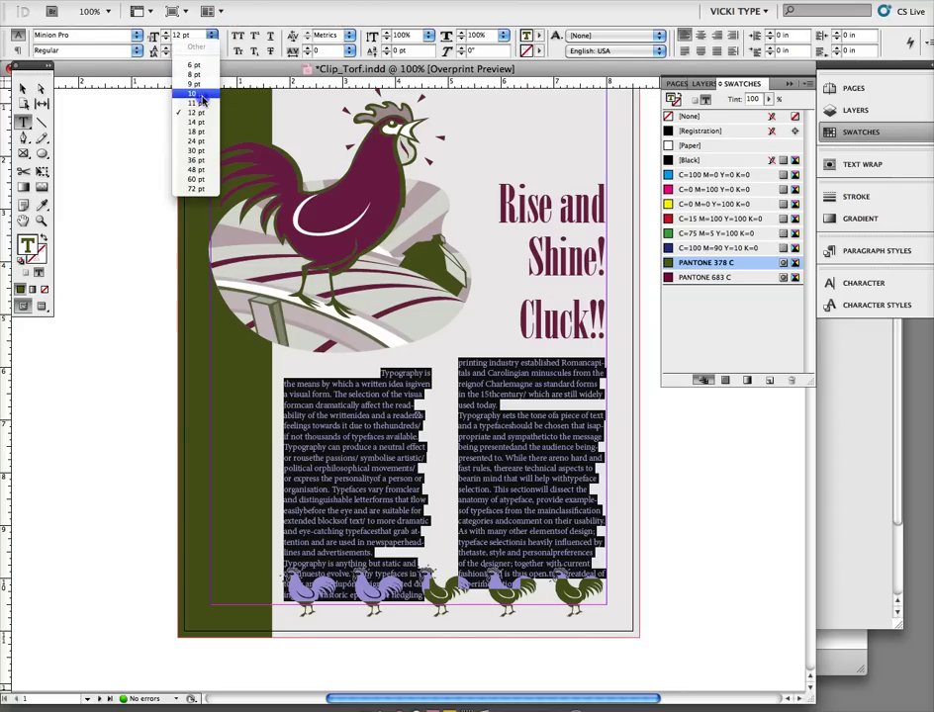
left_click(198, 103)
left_click(211, 51)
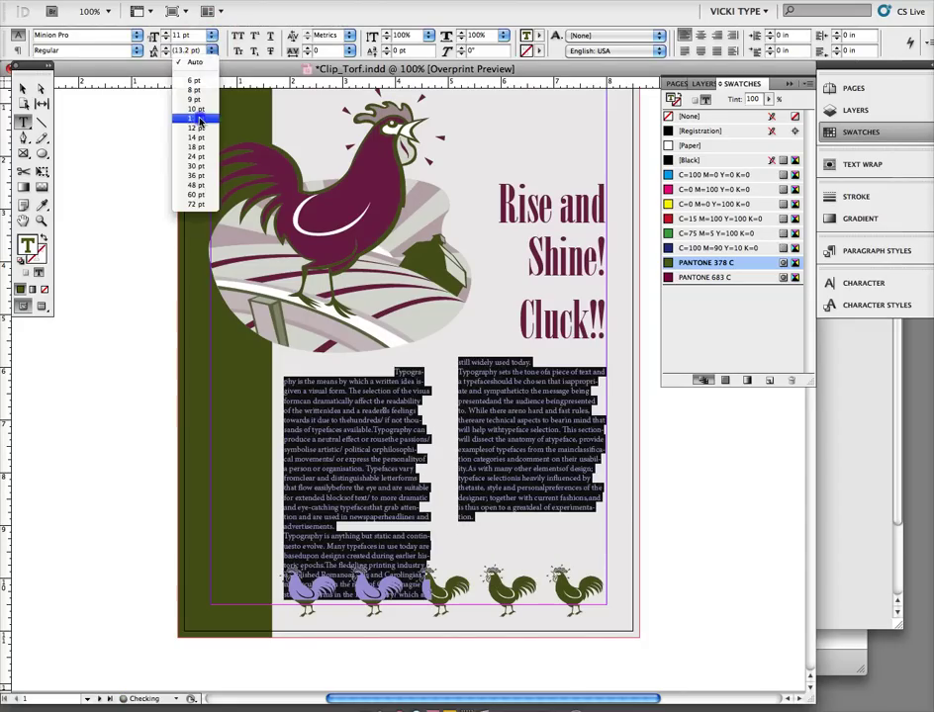
left_click(199, 138)
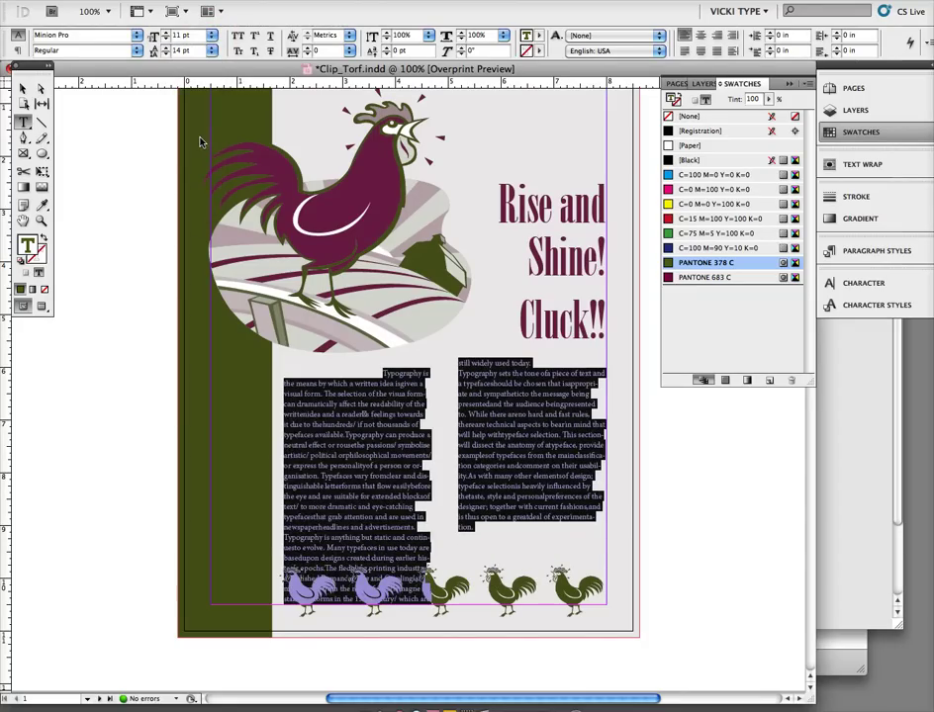
- Try aligning the selected body text to the baseline grid, and turn the alignment off again
left_click(17, 52)
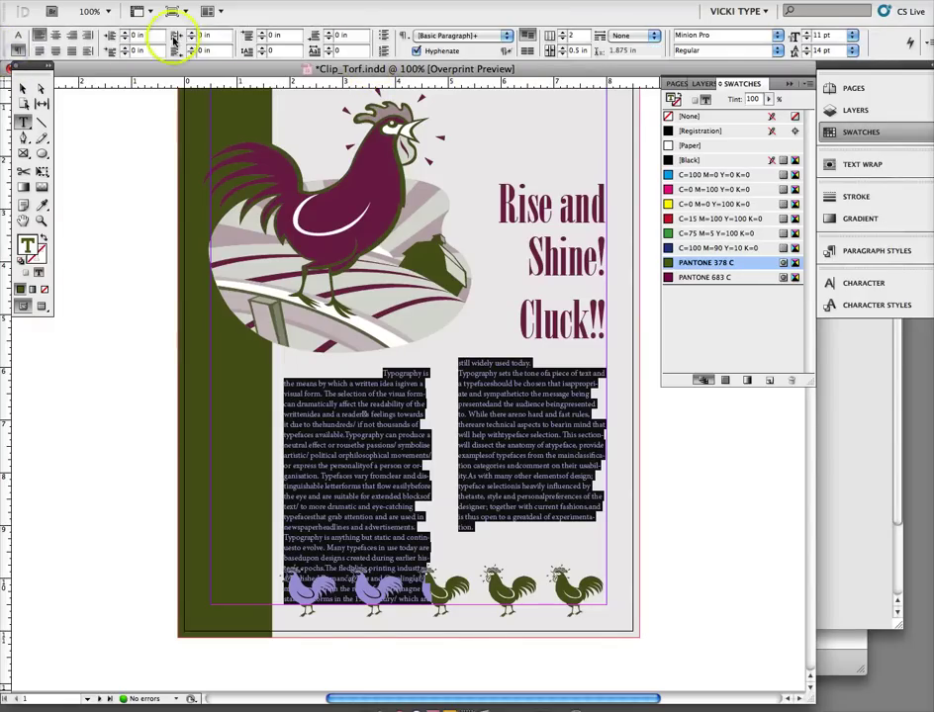
left_click(525, 51)
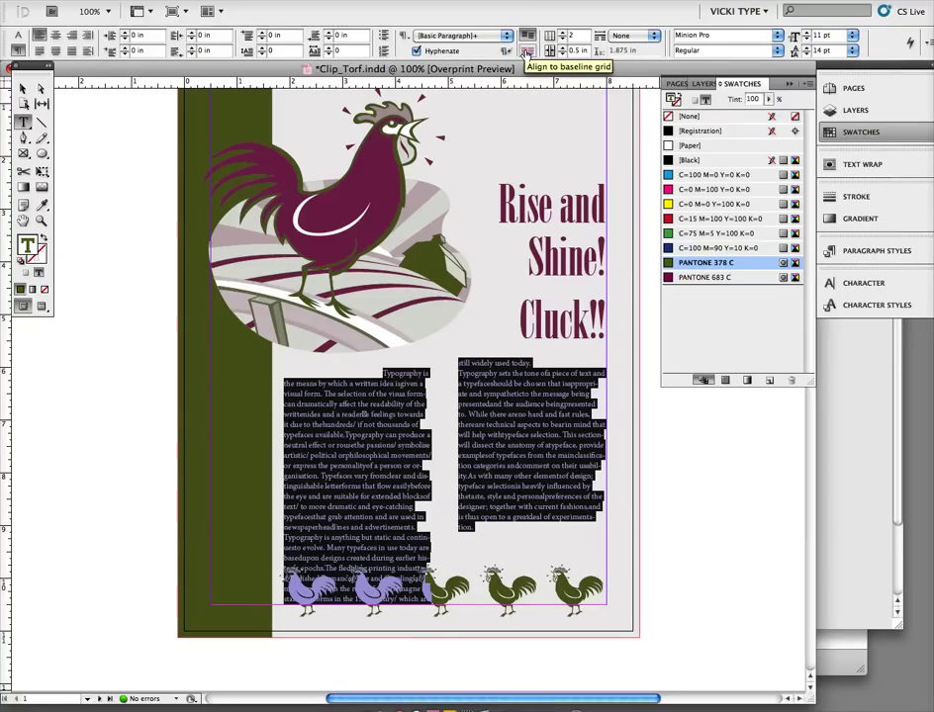
left_click(525, 51)
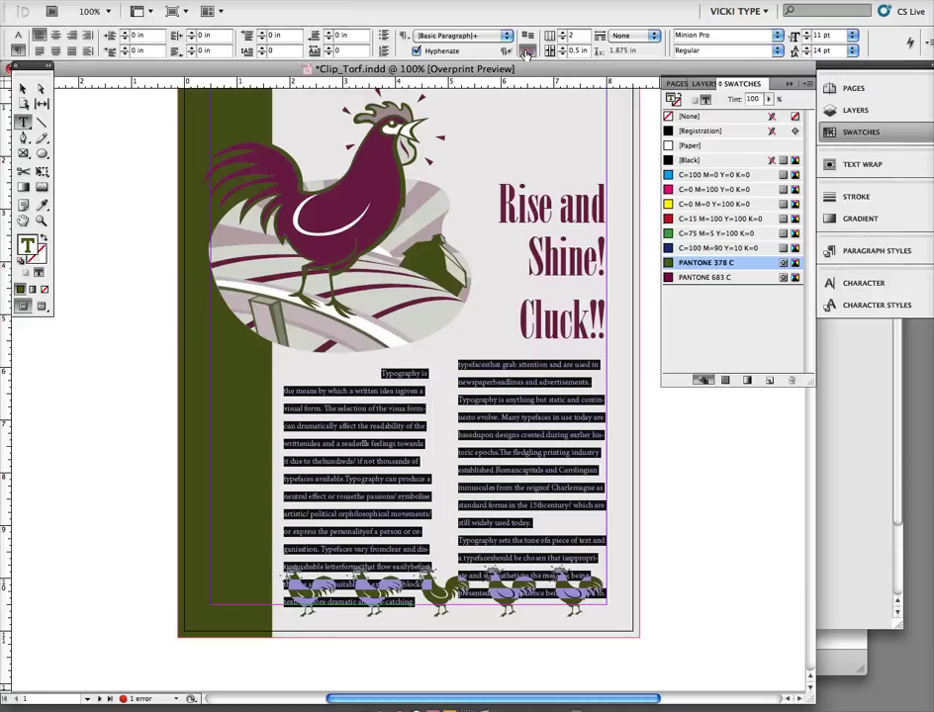
left_click(527, 37)
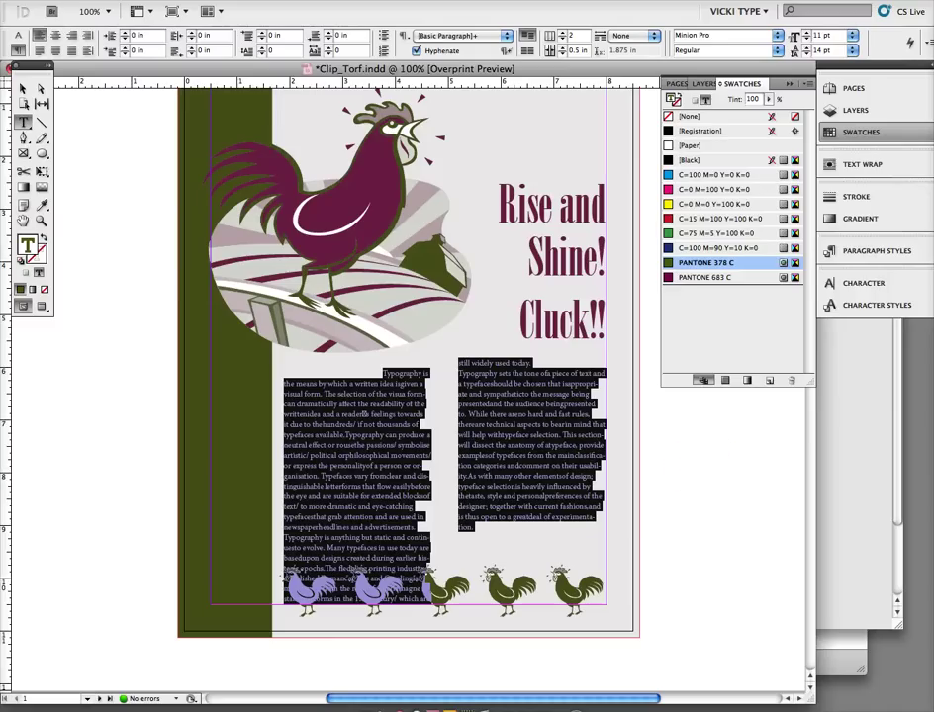
- Move the two-column text frame up to about Y 2.18 in and shorten it to about 7.56 in, ending just above the rooster row
left_click(23, 88)
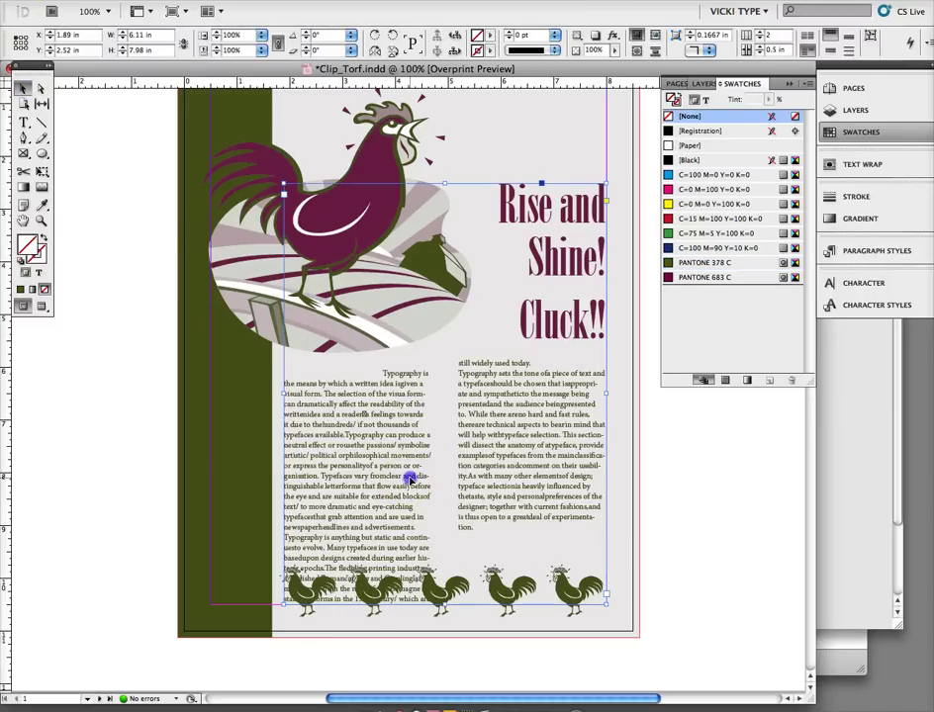
left_click_drag(444, 606, 449, 566)
left_click(491, 504)
left_click_drag(491, 497, 491, 484)
left_click(447, 554)
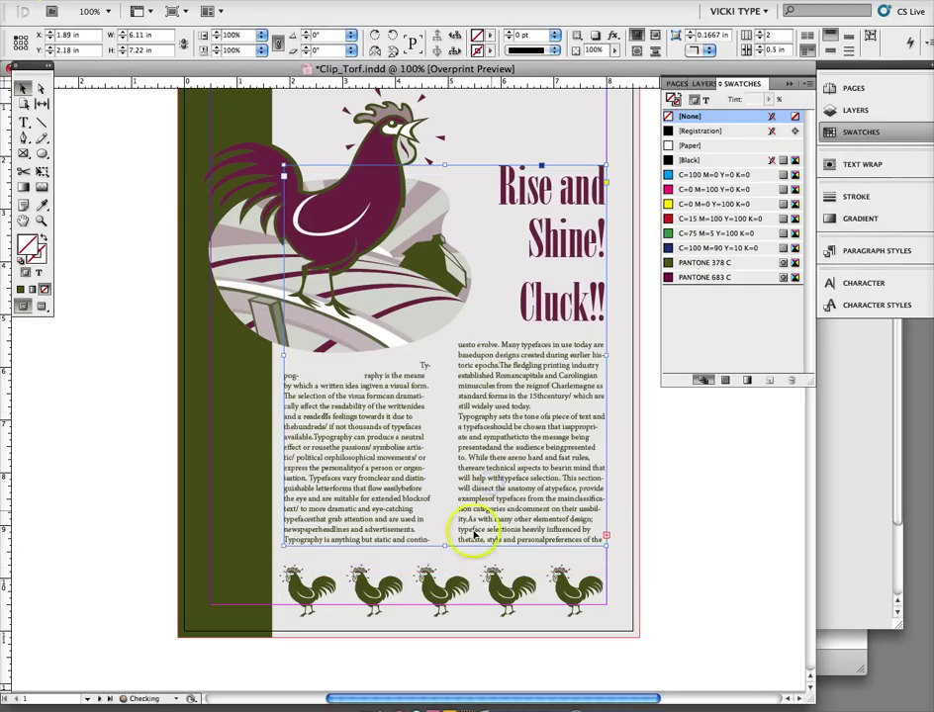
left_click_drag(446, 547, 445, 562)
left_click(600, 554)
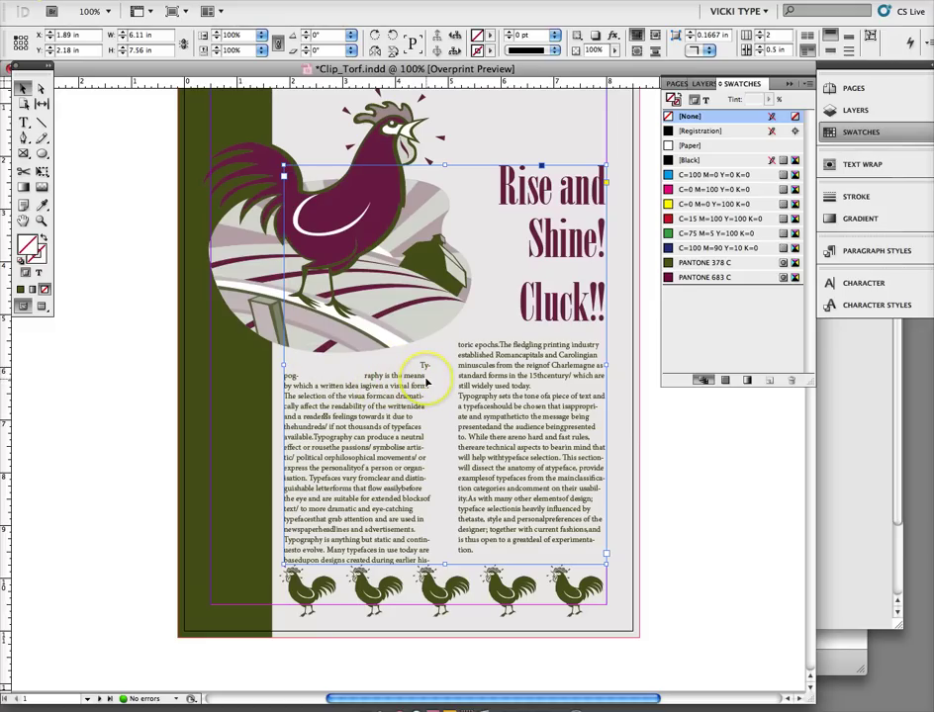
- Turn off hyphenation for all the body text in both columns
left_click(23, 121)
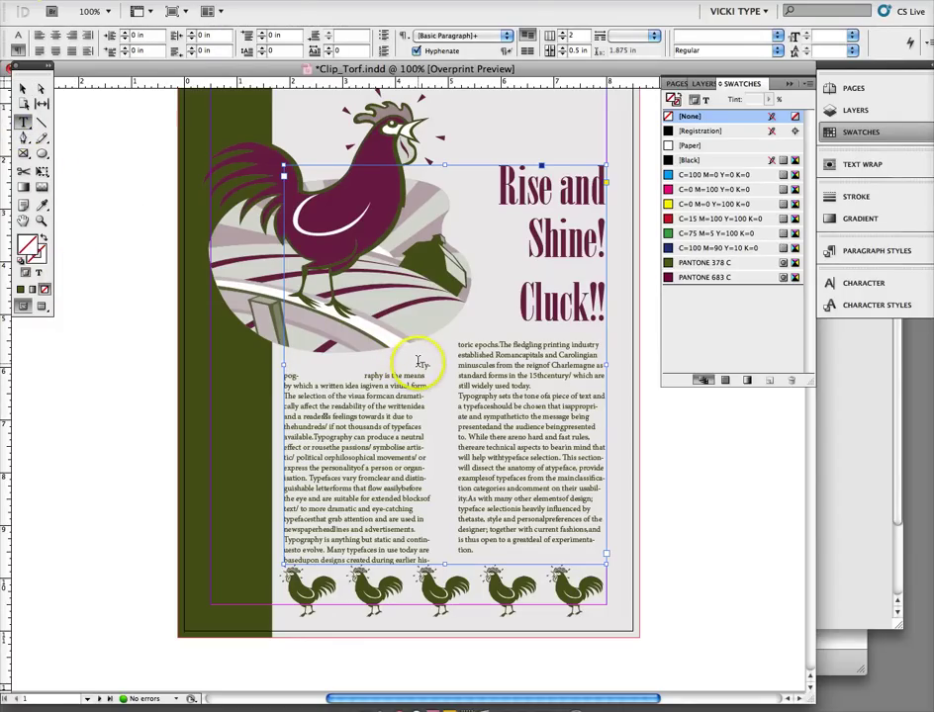
left_click_drag(419, 362, 574, 561)
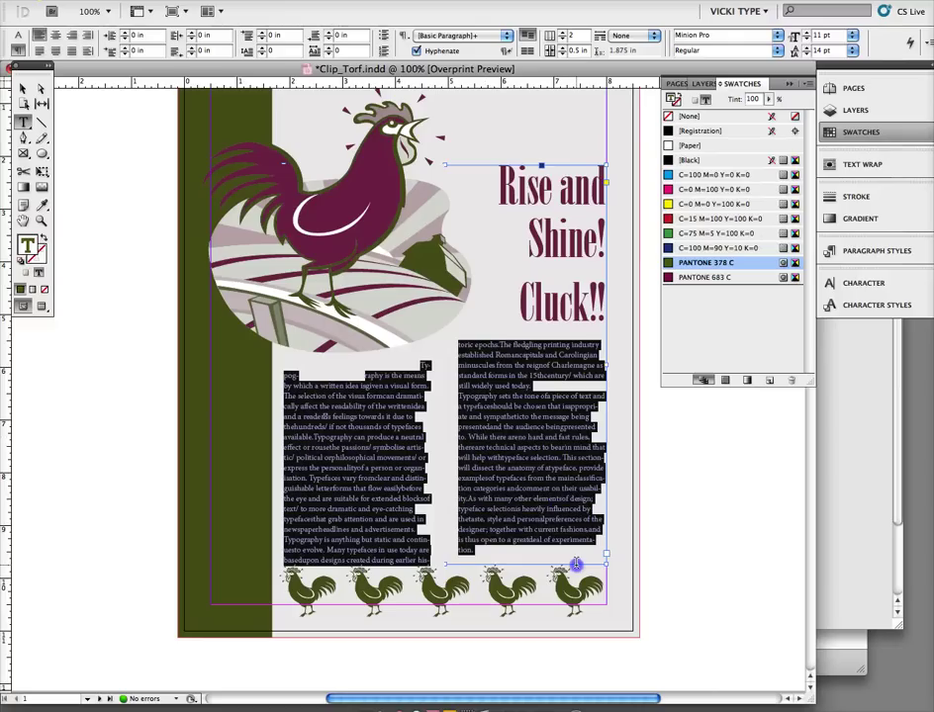
left_click(416, 51)
- Enlarge the body text's opening word "Typography" to 18 pt and save the document
left_click(363, 376)
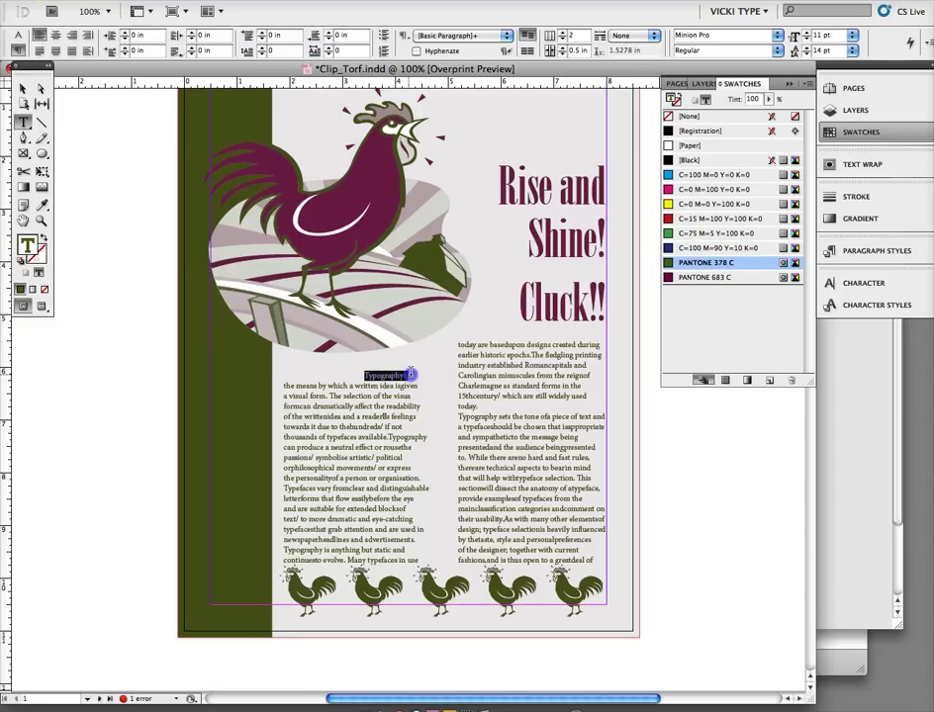
left_click(17, 35)
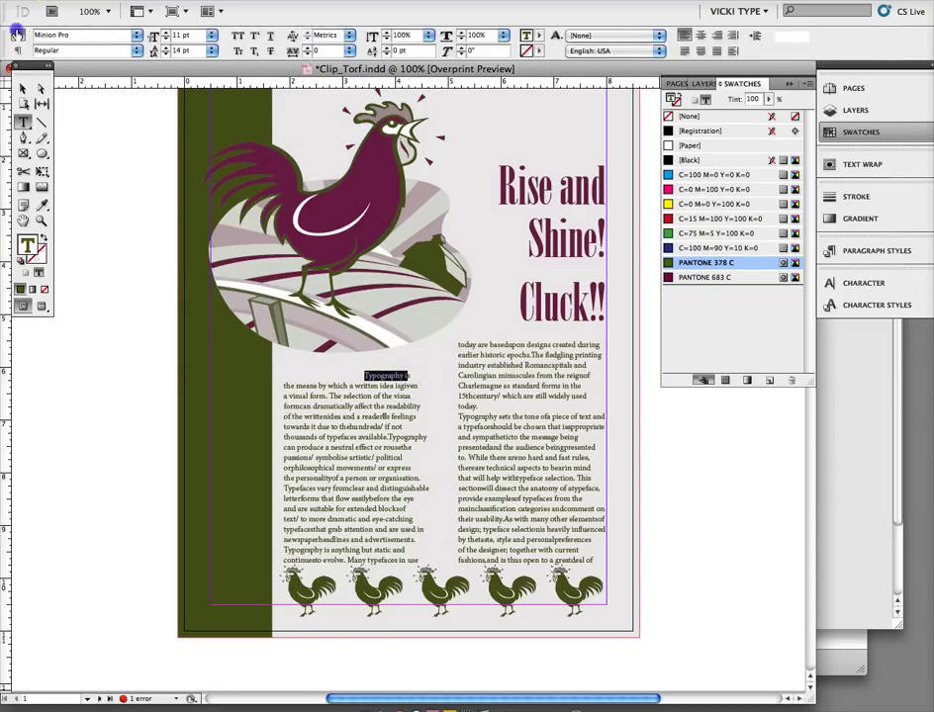
left_click(165, 34)
left_click(165, 34)
left_click(165, 34)
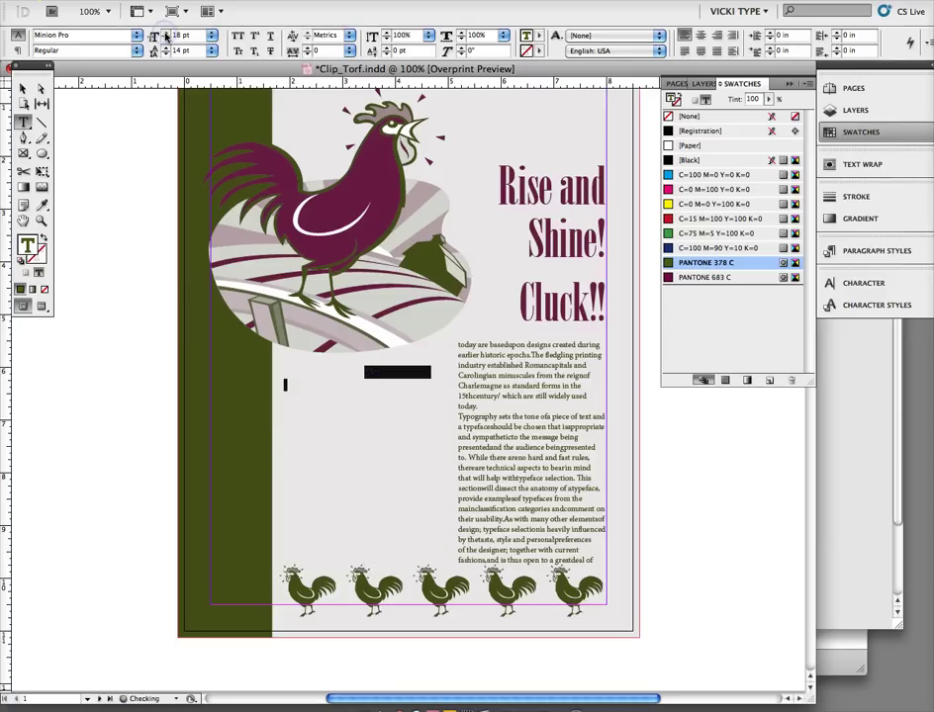
left_click(165, 33)
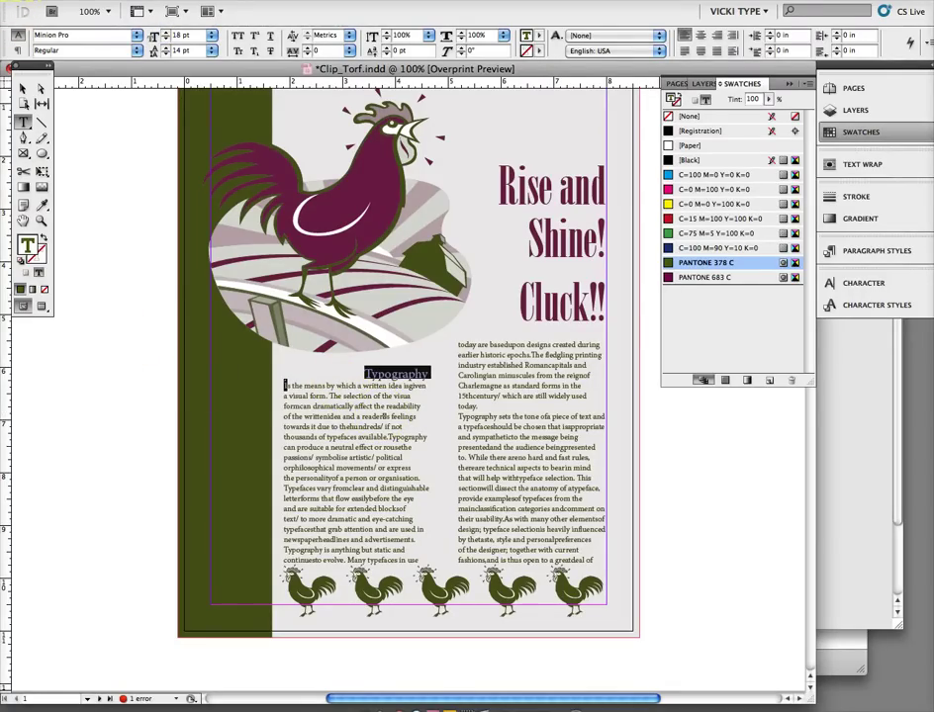
left_click(89, 2)
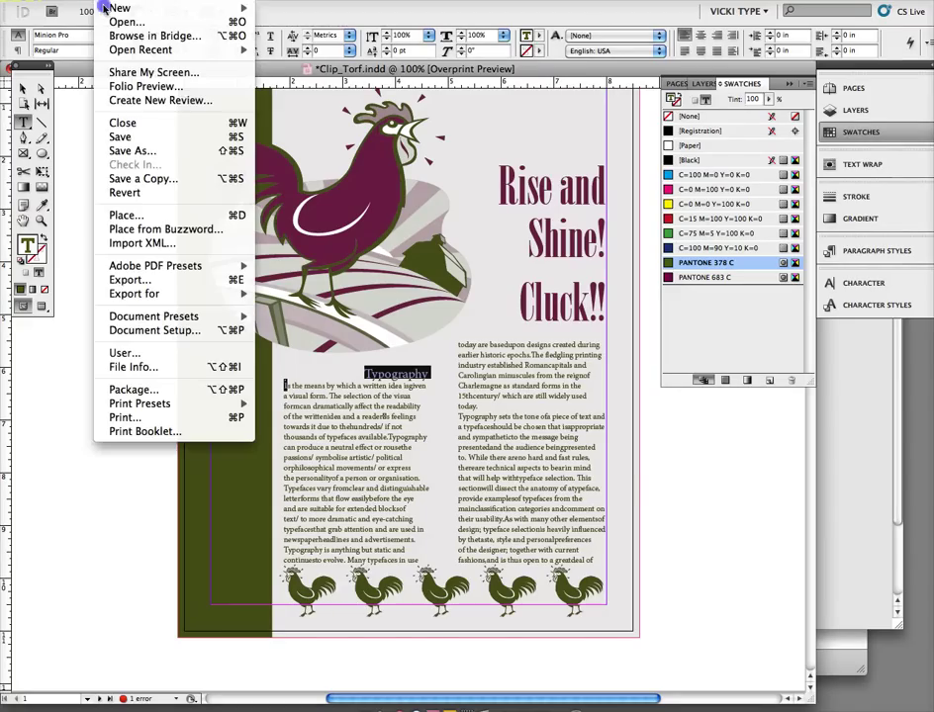
left_click(110, 133)
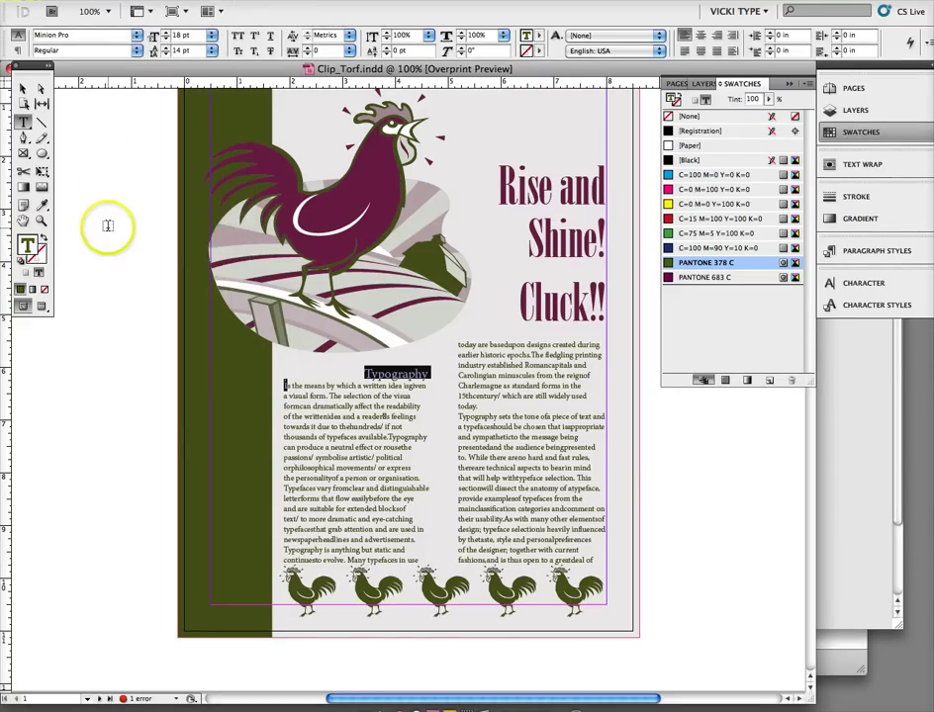
- Check the package summary for the entire publication and close it without packaging
left_click(104, 2)
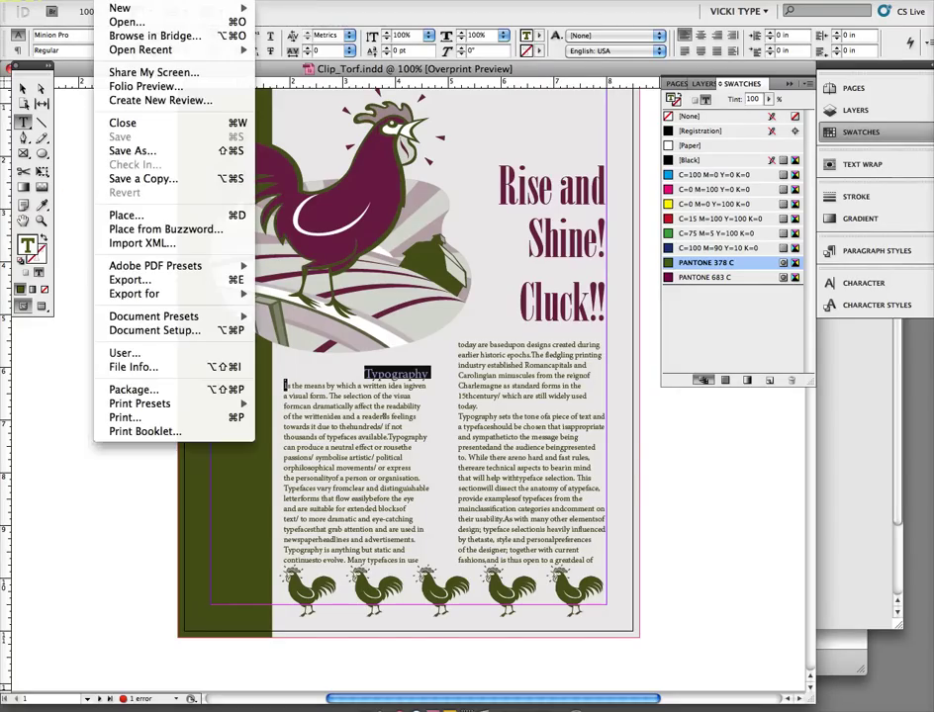
left_click(117, 389)
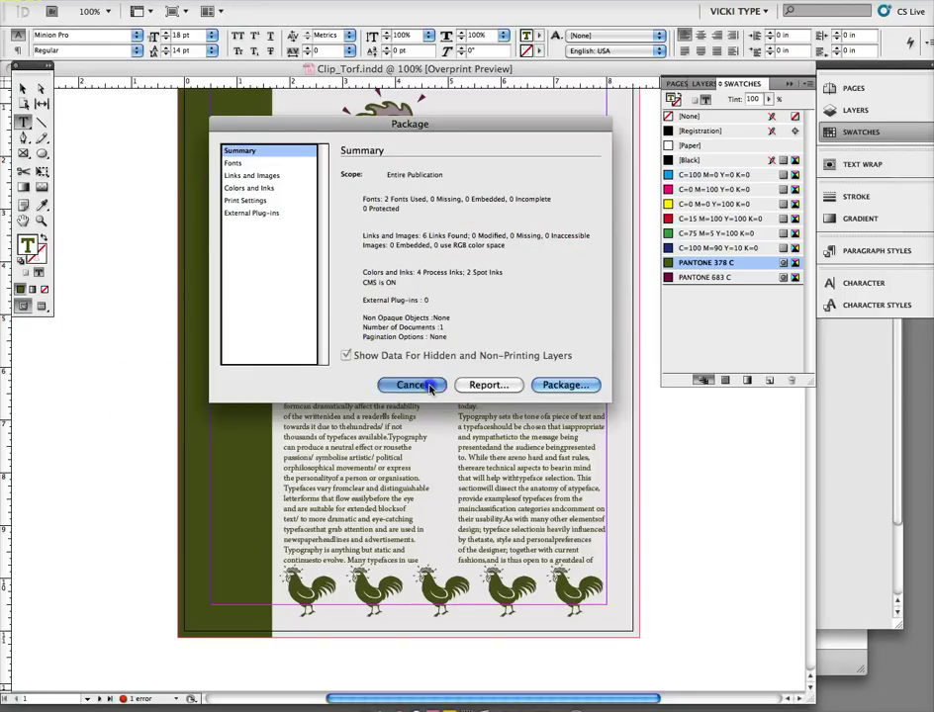
left_click(409, 385)
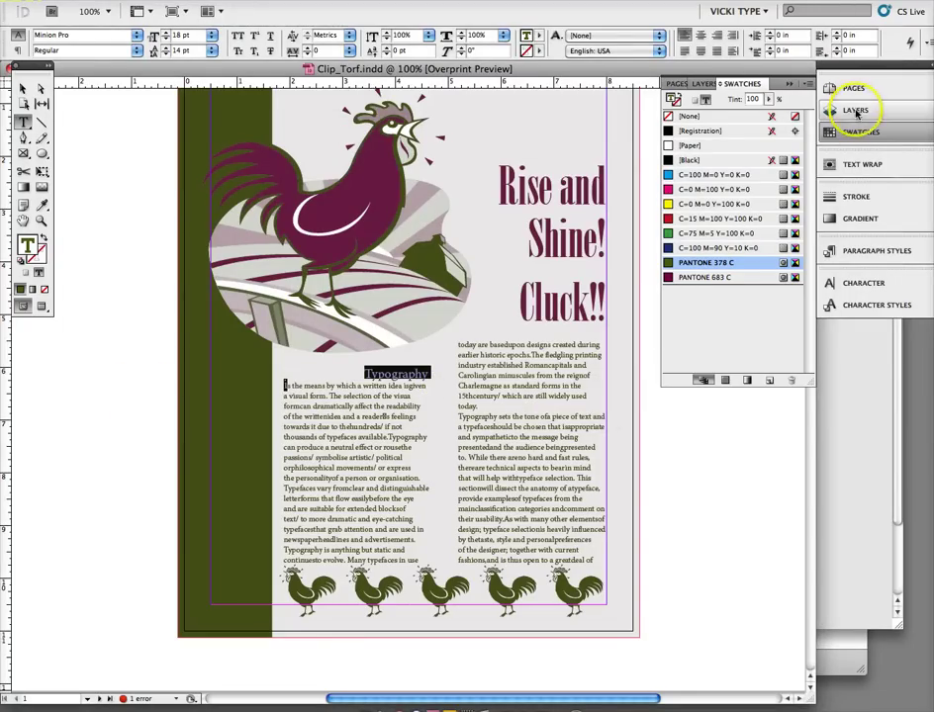
- Show the document's links and, in Finder, move chickPMS2.ai from the Clip_TORF folder into torf_skateboard Folder before returning to InDesign
left_click(287, 2)
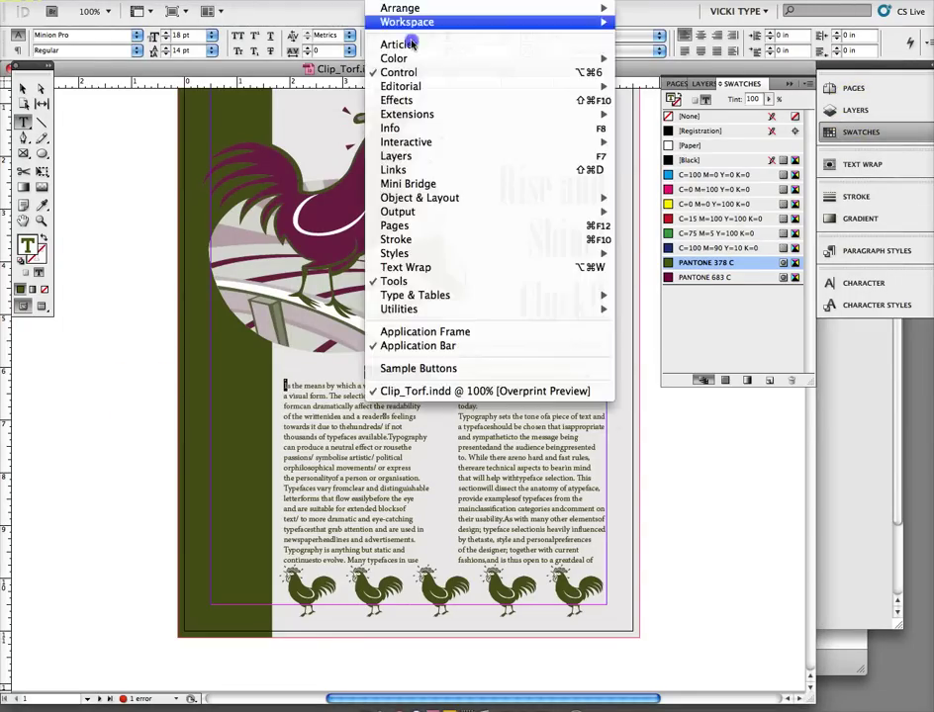
left_click(508, 172)
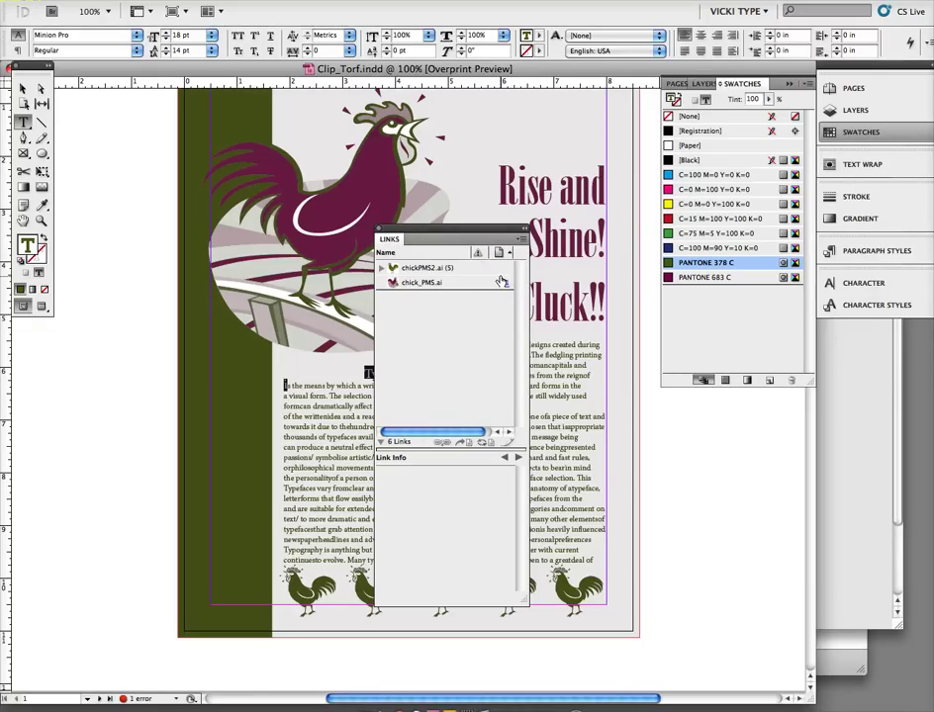
key("super+Tab")
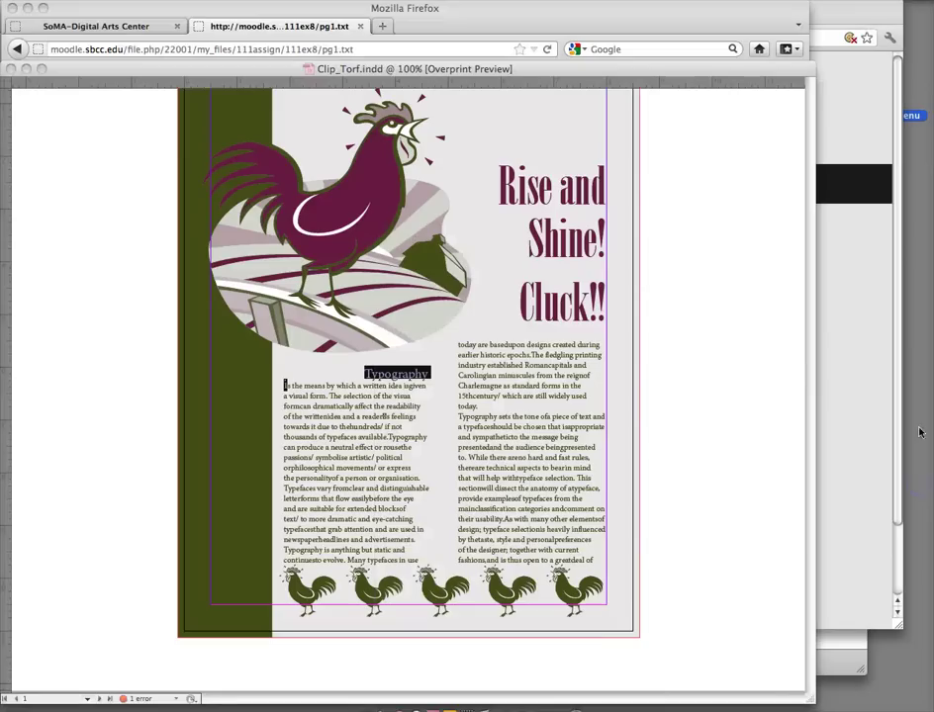
left_click(524, 706)
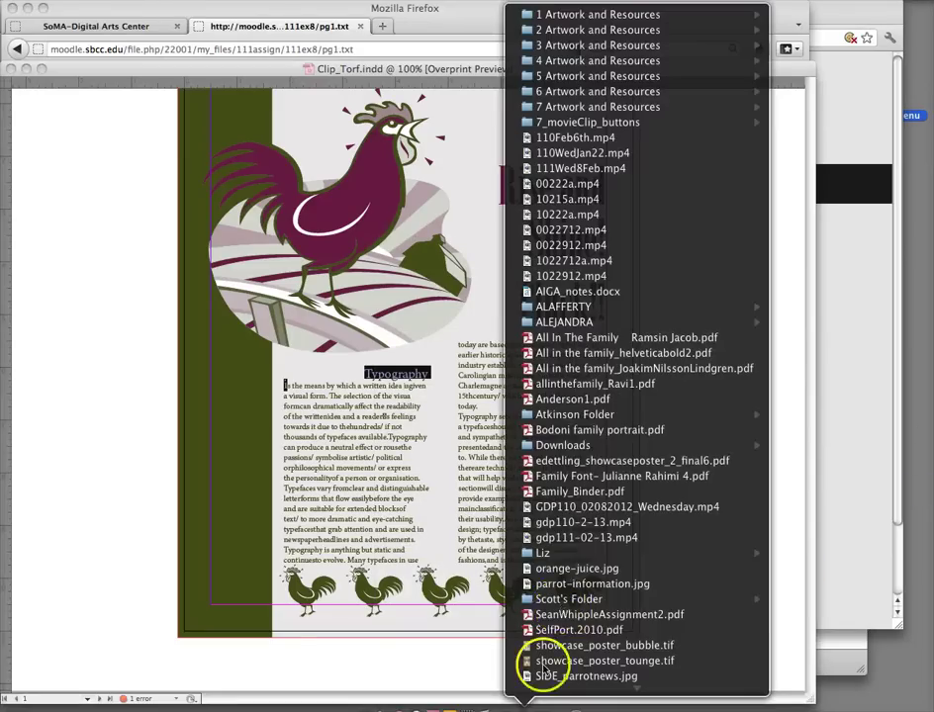
scroll(601, 679, "down", 3)
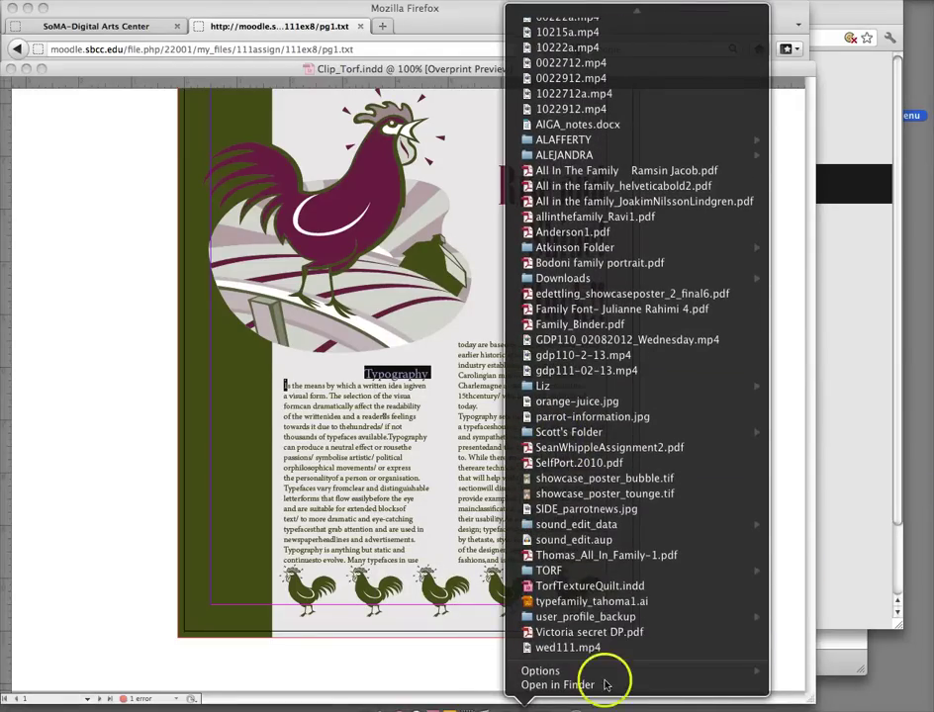
left_click(544, 512)
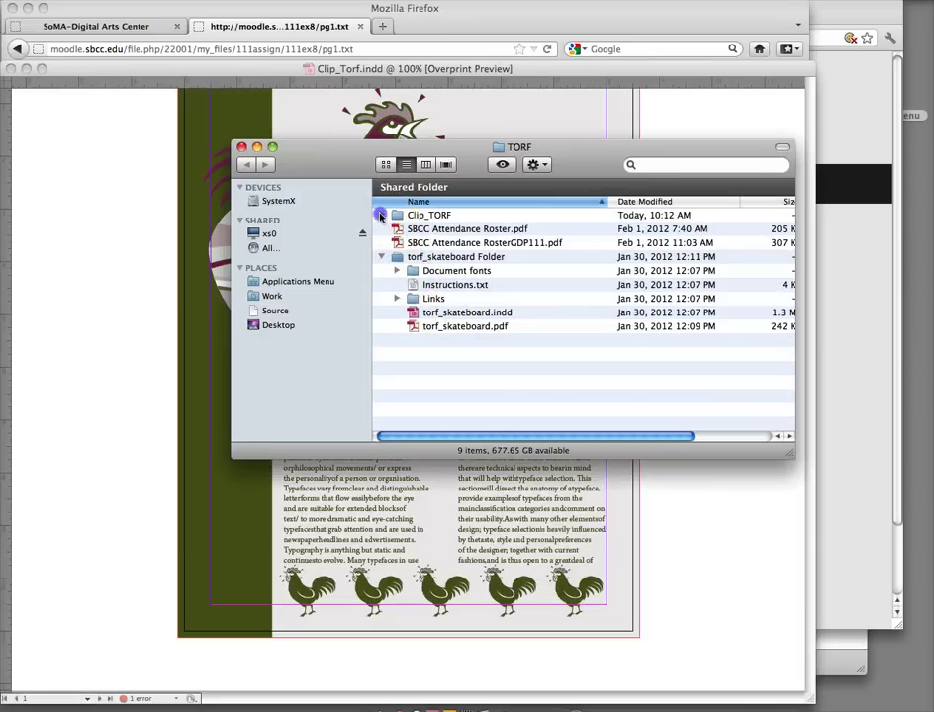
left_click(381, 214)
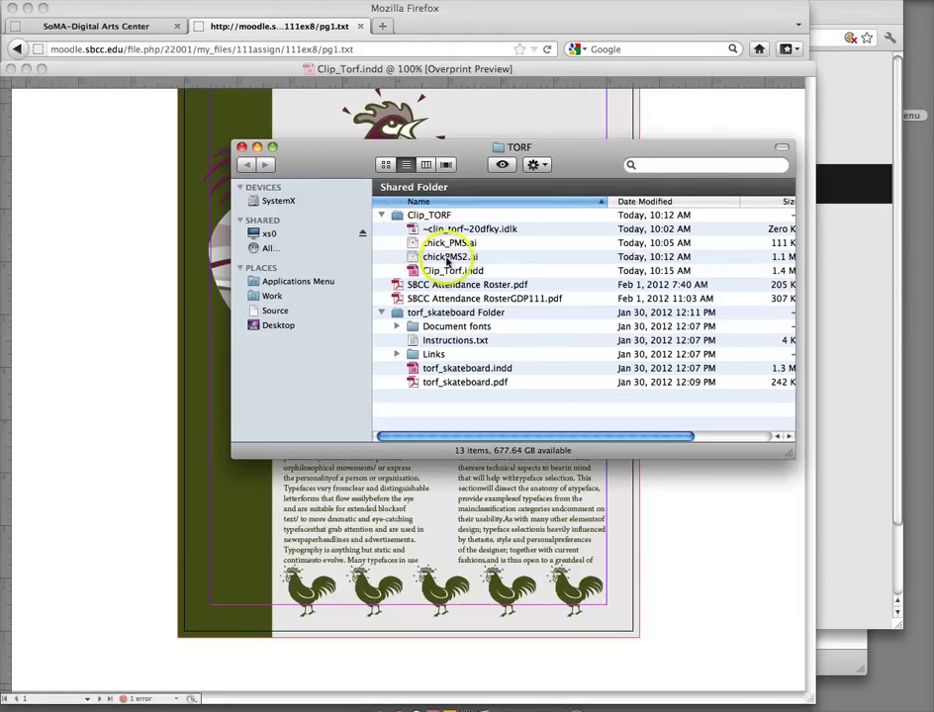
left_click_drag(450, 257, 399, 315)
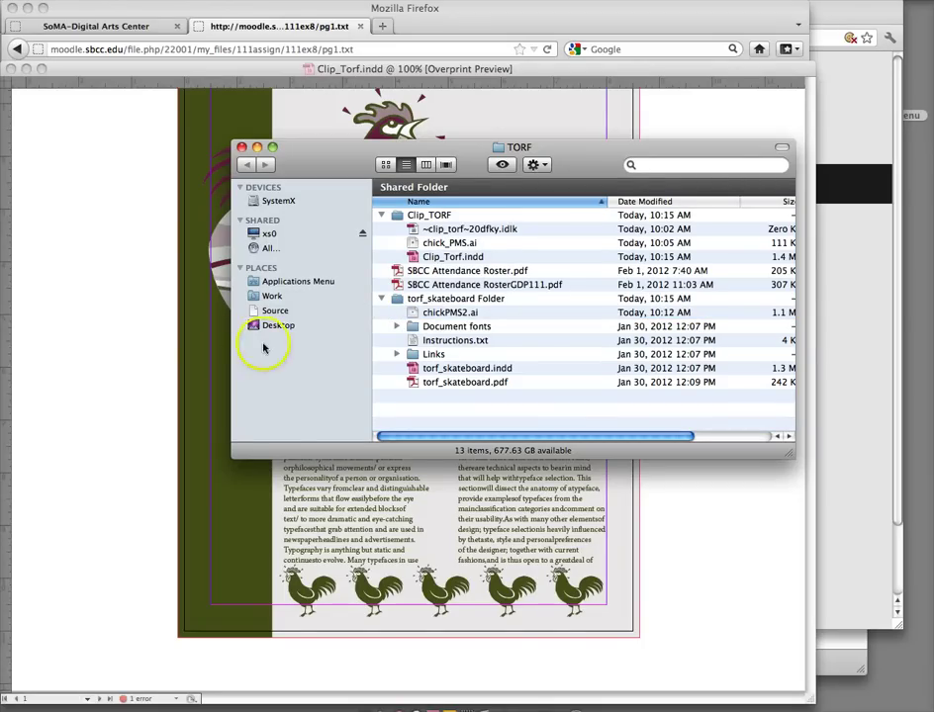
left_click(140, 327)
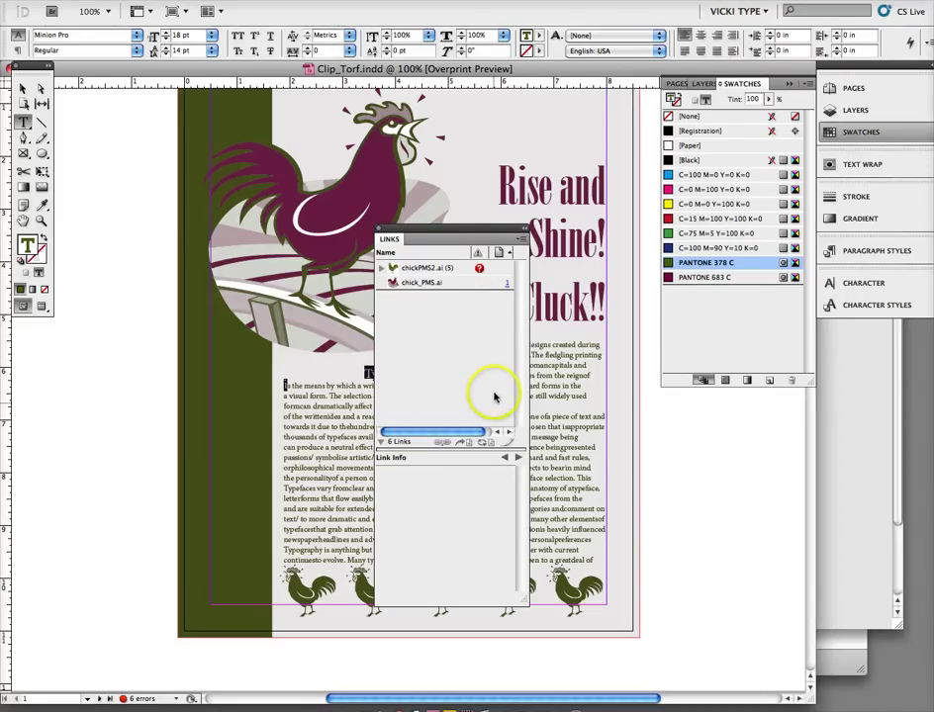
- Relink the missing chickPMS2.ai to its copy in torf_skateboard Folder and close the list of links
left_click(432, 269)
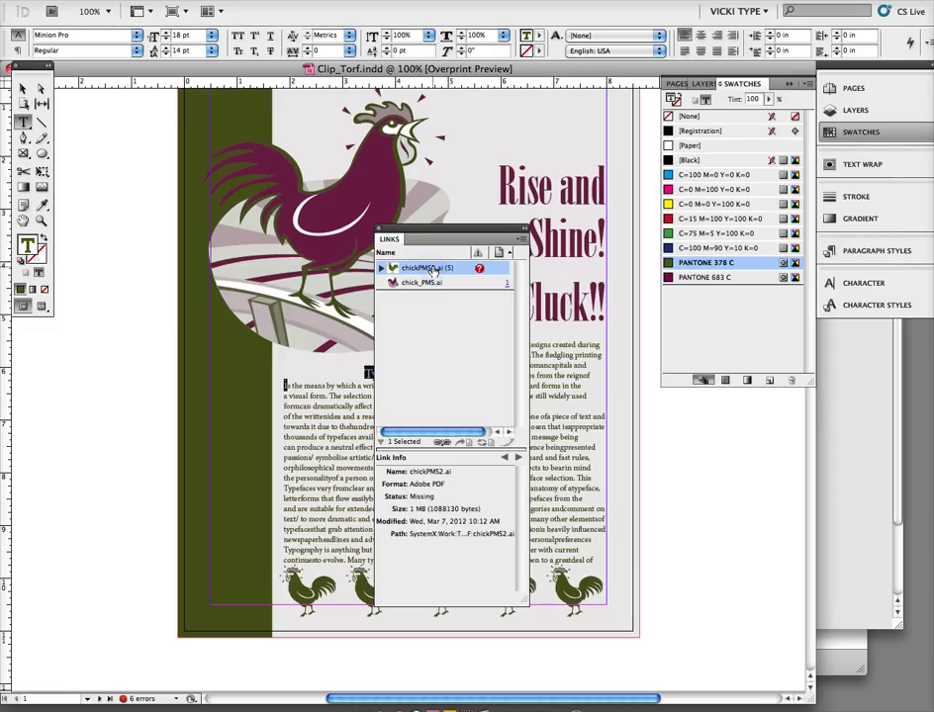
left_click(438, 442)
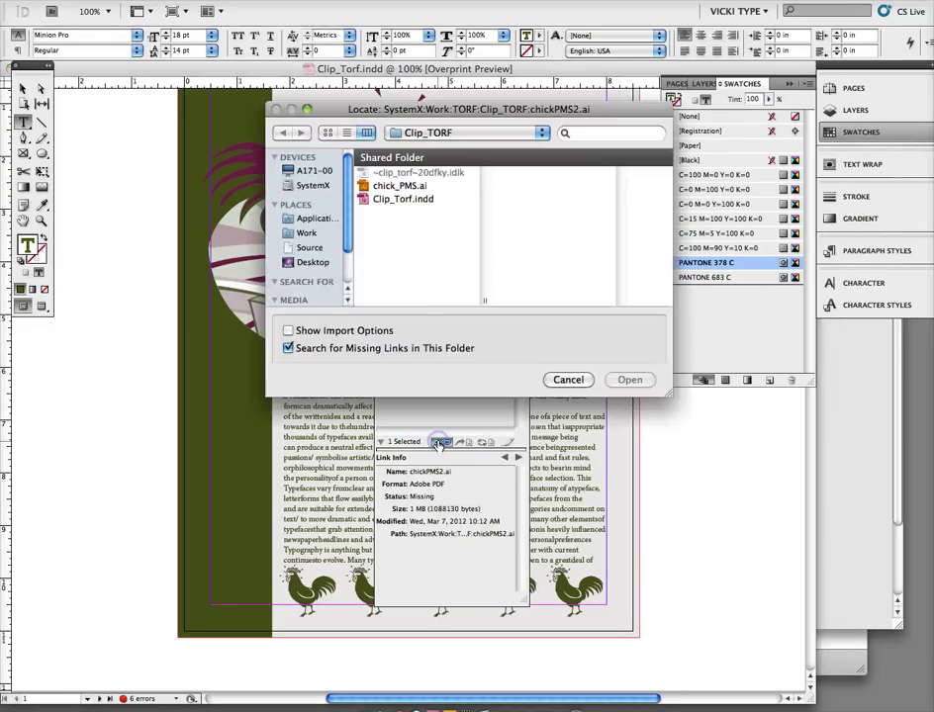
left_click(439, 133)
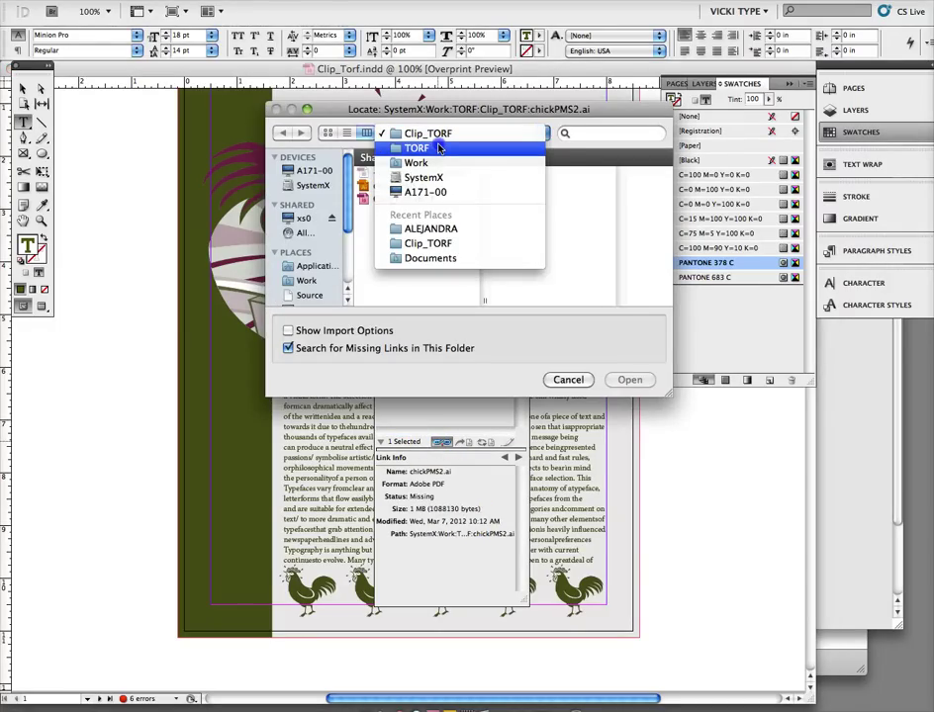
left_click(438, 147)
left_click(405, 211)
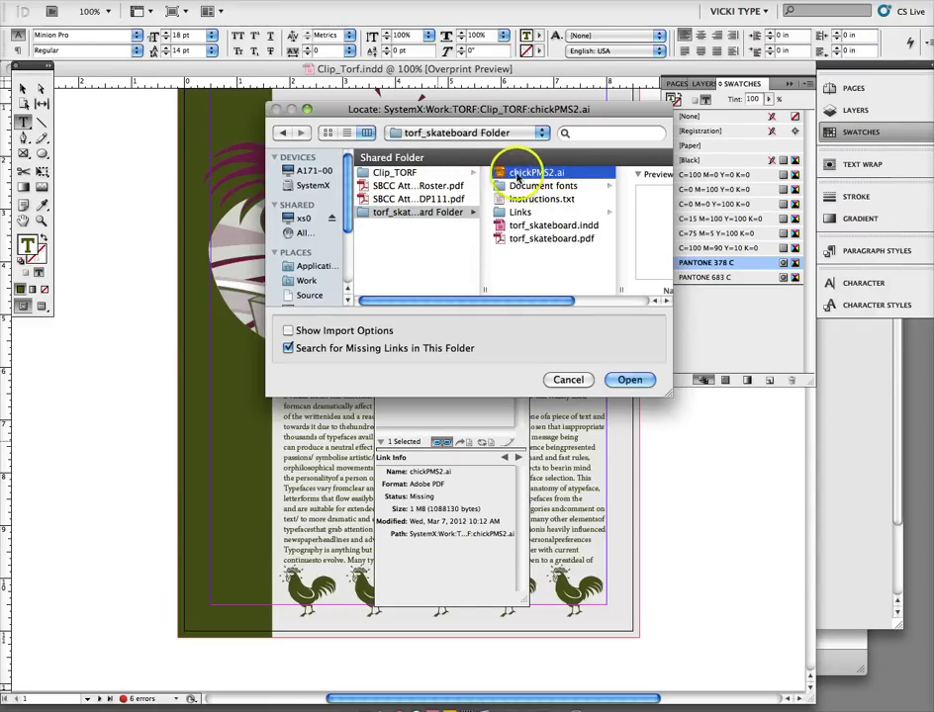
left_click(630, 379)
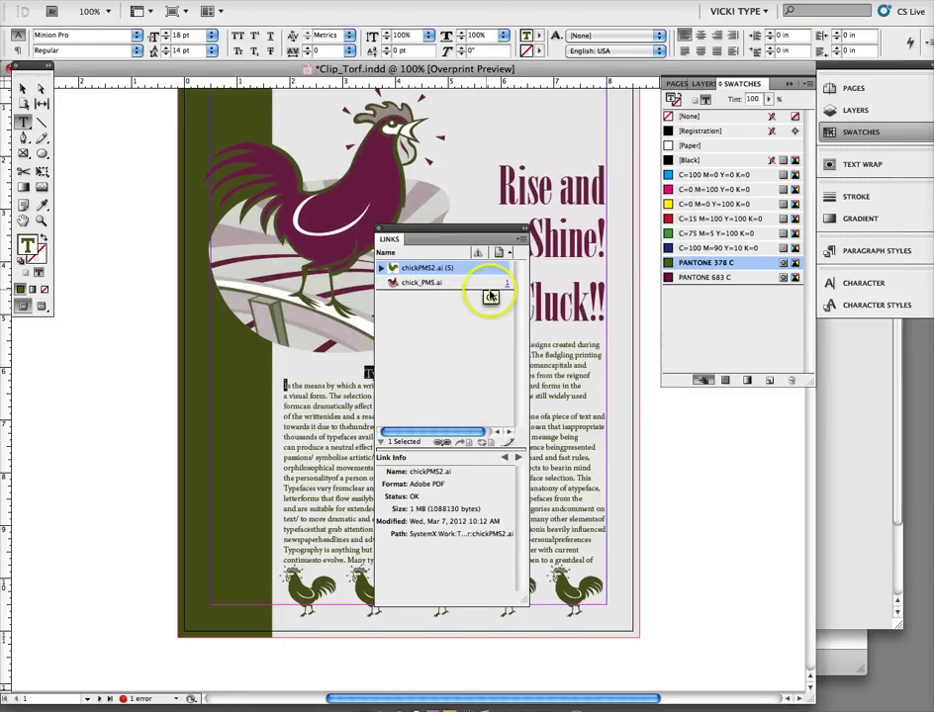
left_click(378, 233)
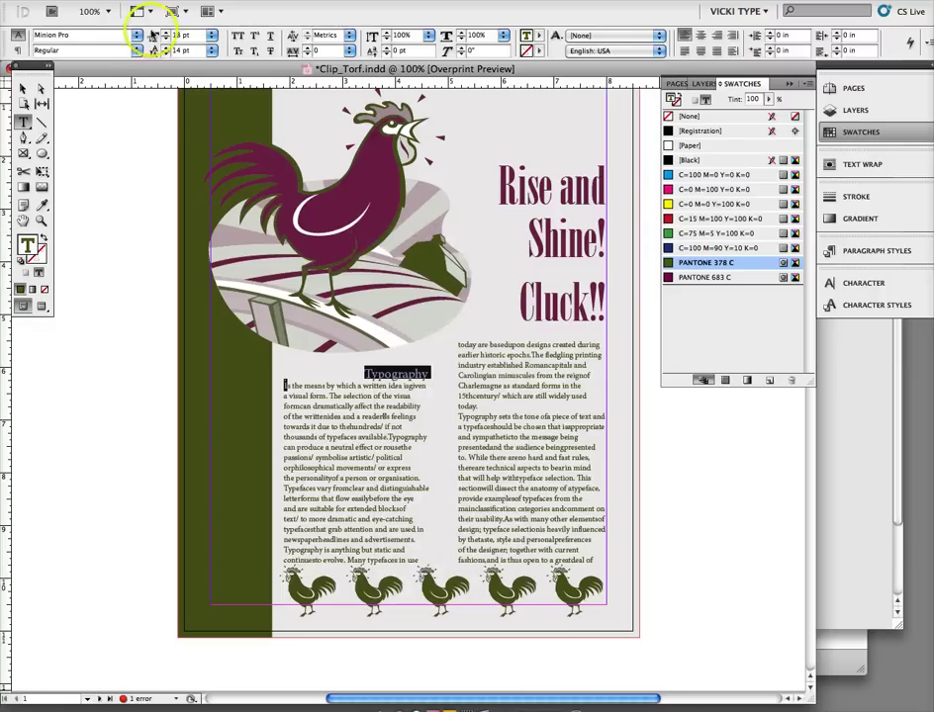
- Save and package the publication with fonts and linked graphics as Clip_Torf Folder inside the Clip_TORF folder
left_click(89, 2)
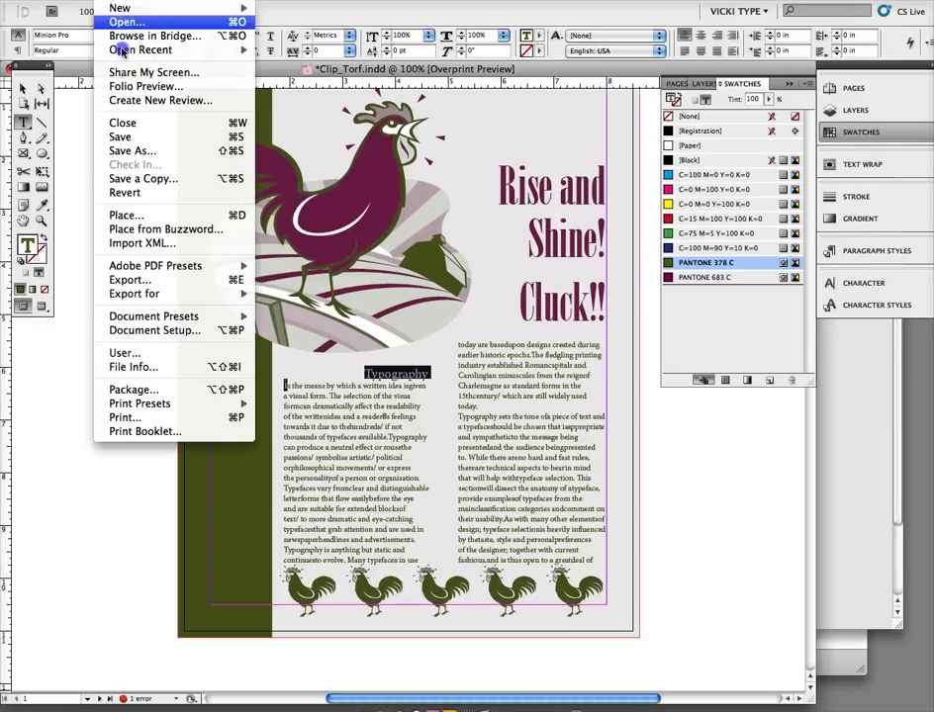
left_click(198, 392)
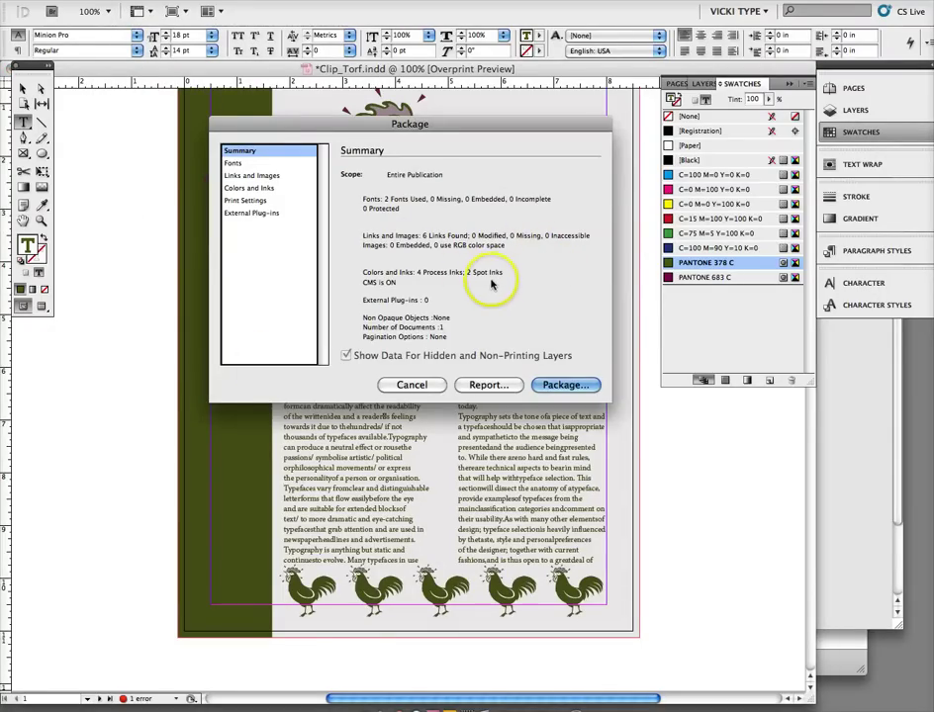
left_click(567, 387)
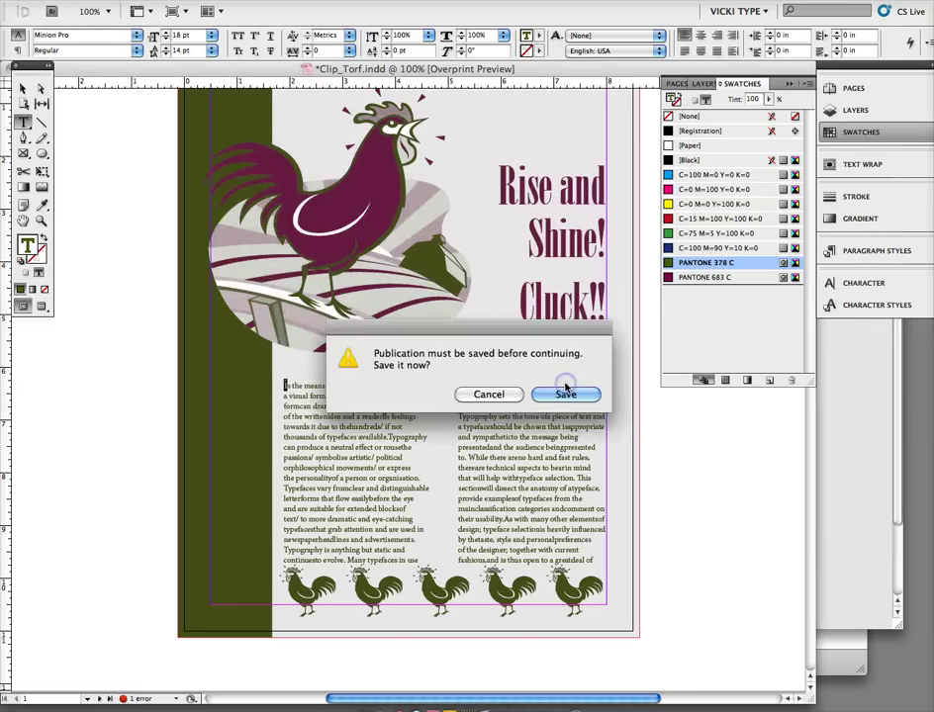
left_click(562, 396)
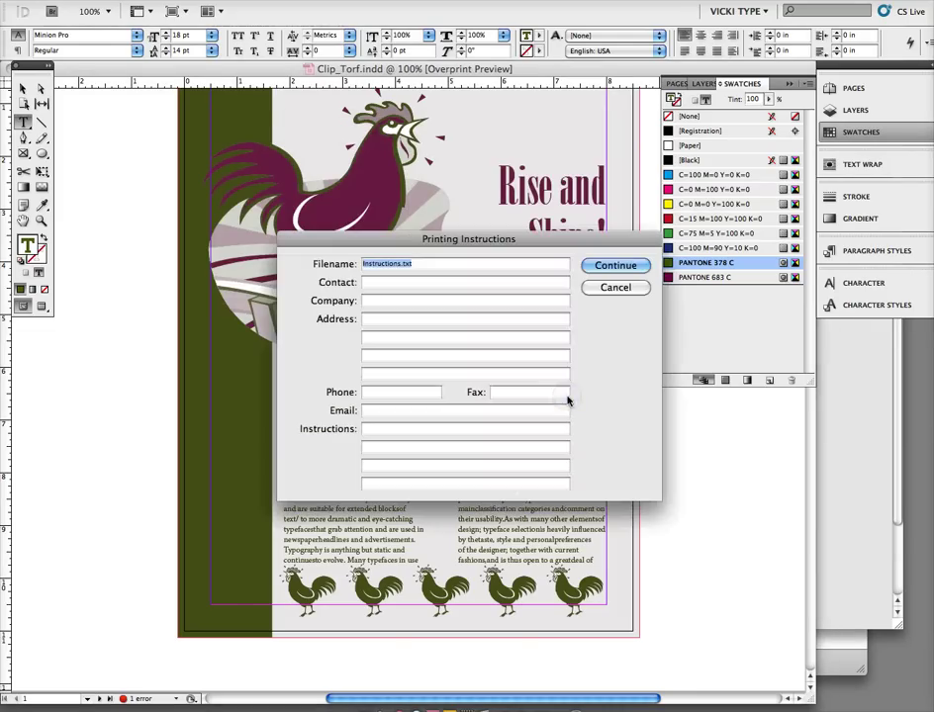
left_click(623, 267)
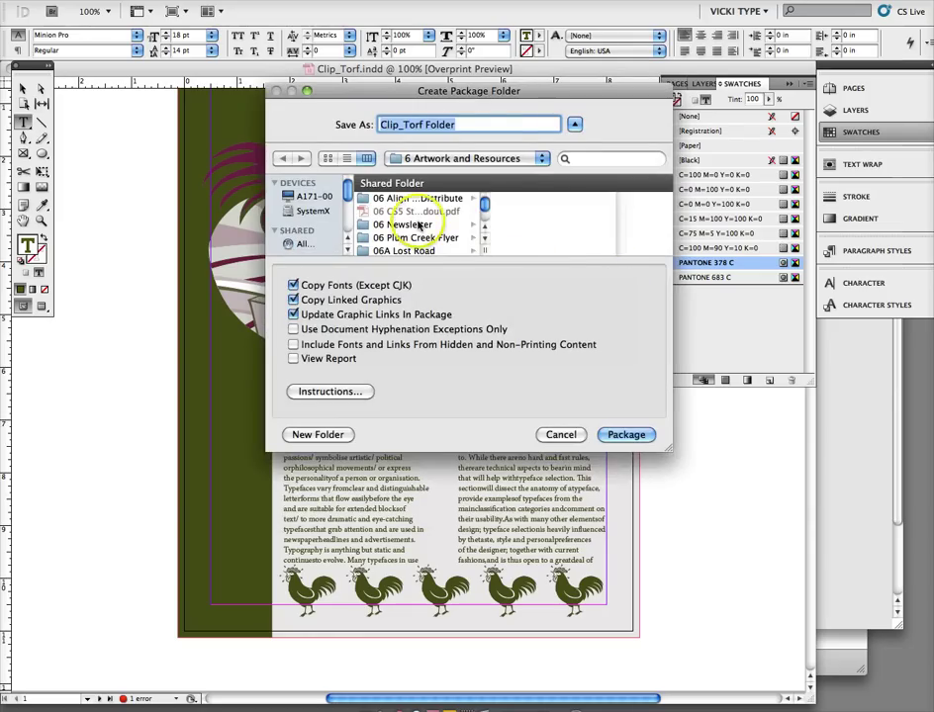
left_click(426, 159)
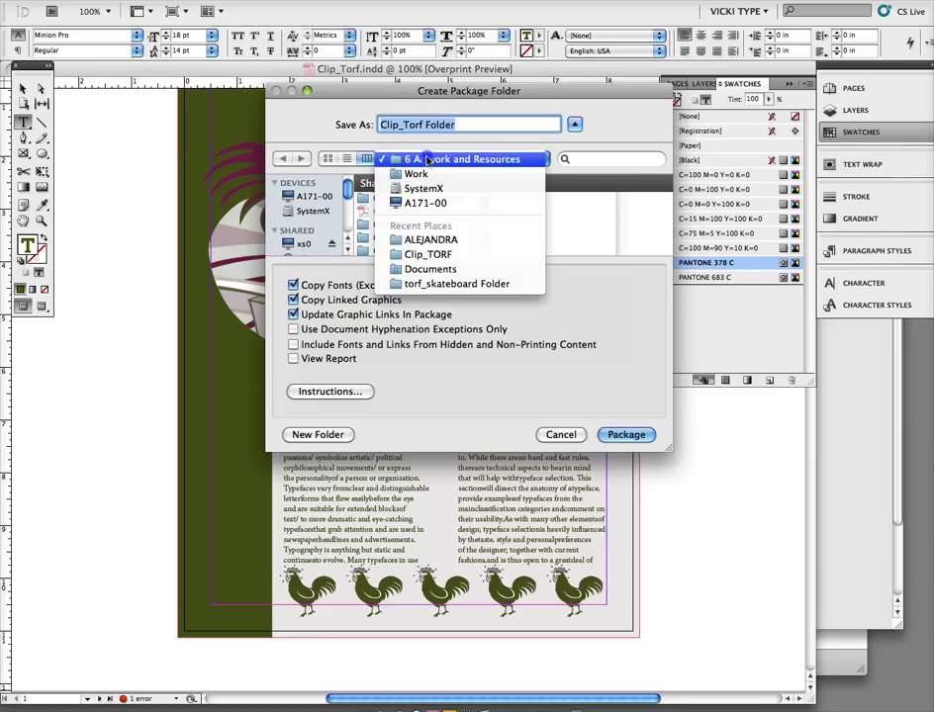
left_click(428, 254)
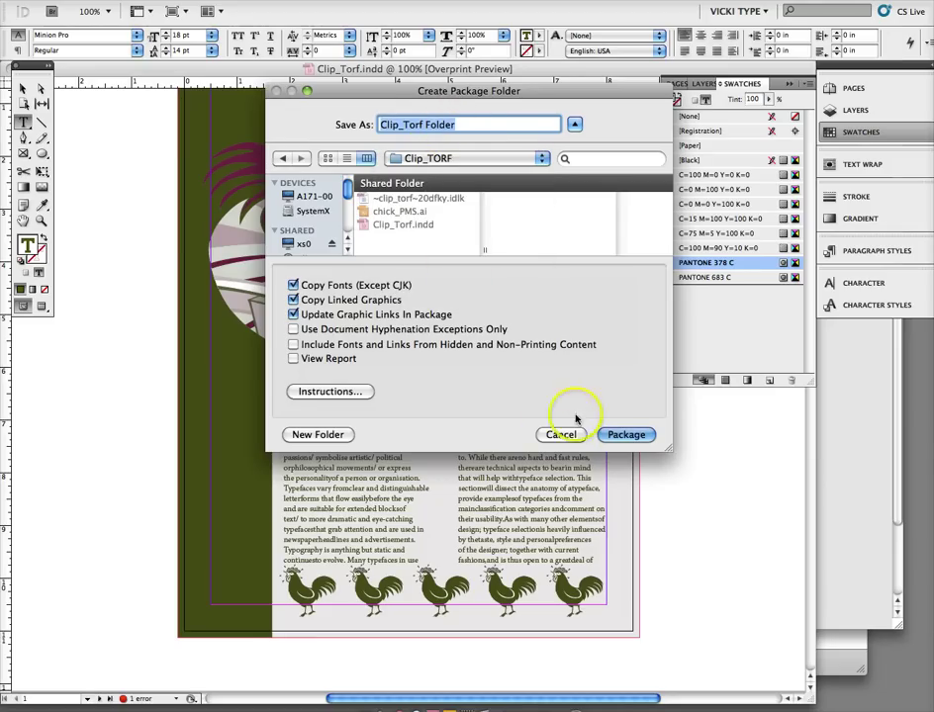
left_click(627, 435)
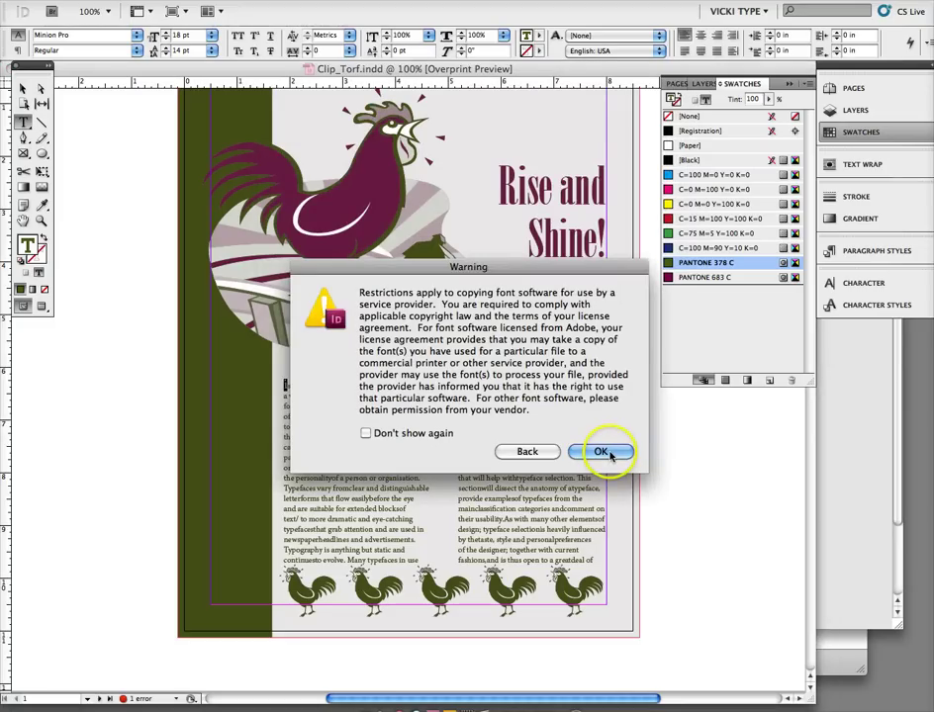
left_click(601, 451)
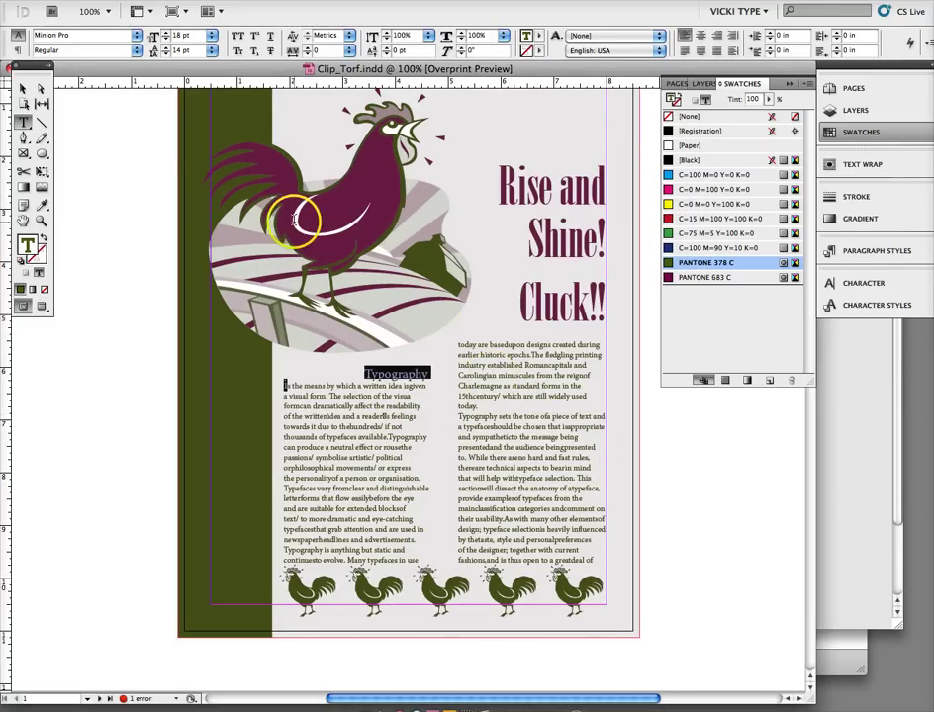
- Start a PDF export with the High Quality Print preset, naming it Clip_Torf.pdf and saving it in Clip_Torf Folder
left_click(119, 1)
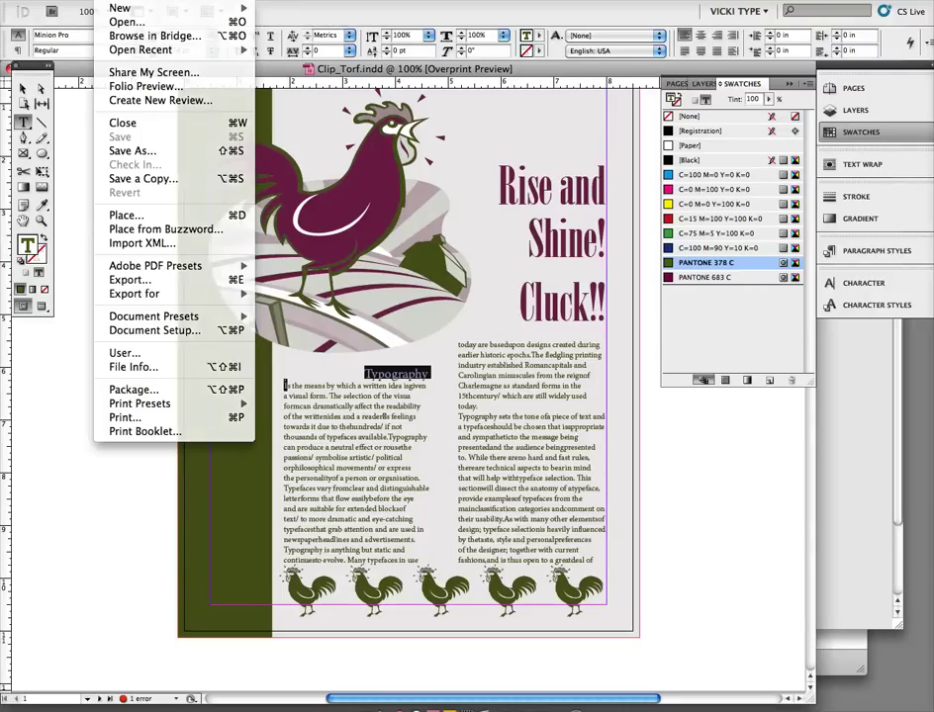
key("Escape")
left_click(118, 2)
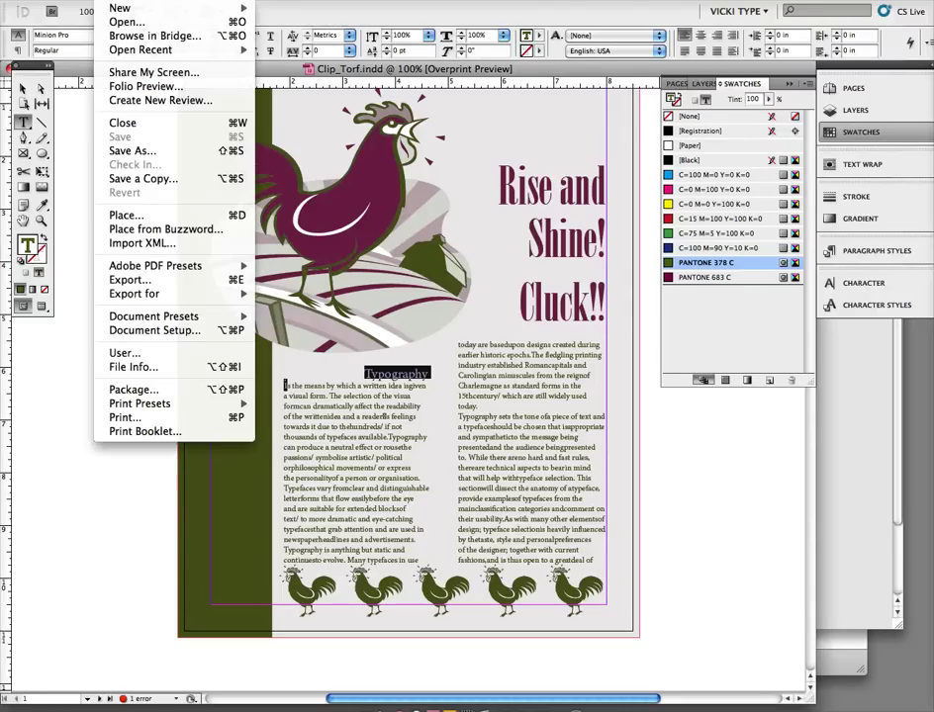
mouse_move(155, 267)
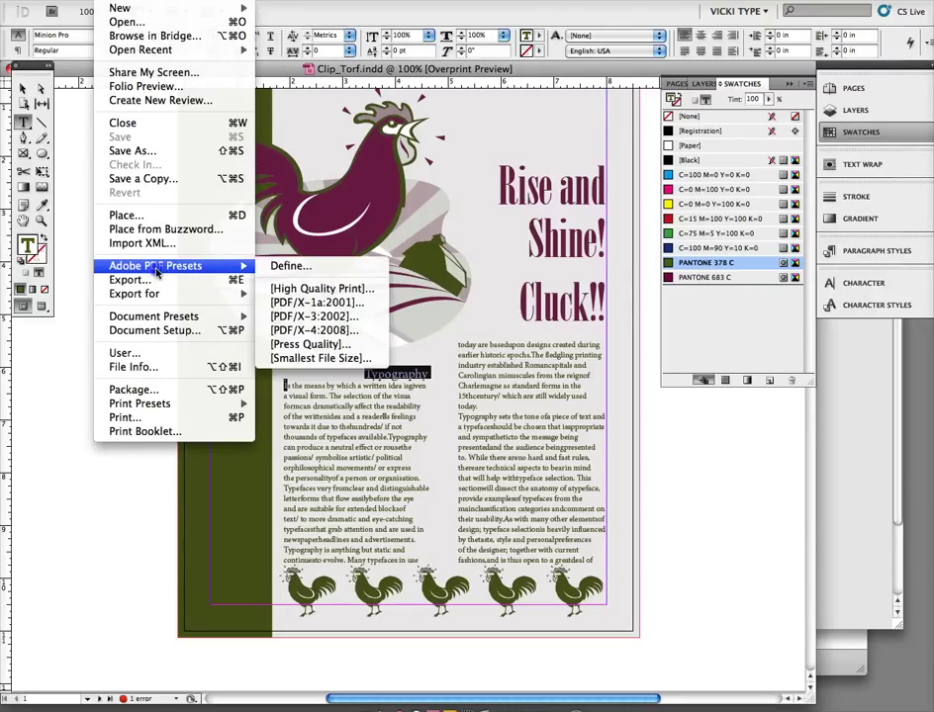
left_click(337, 288)
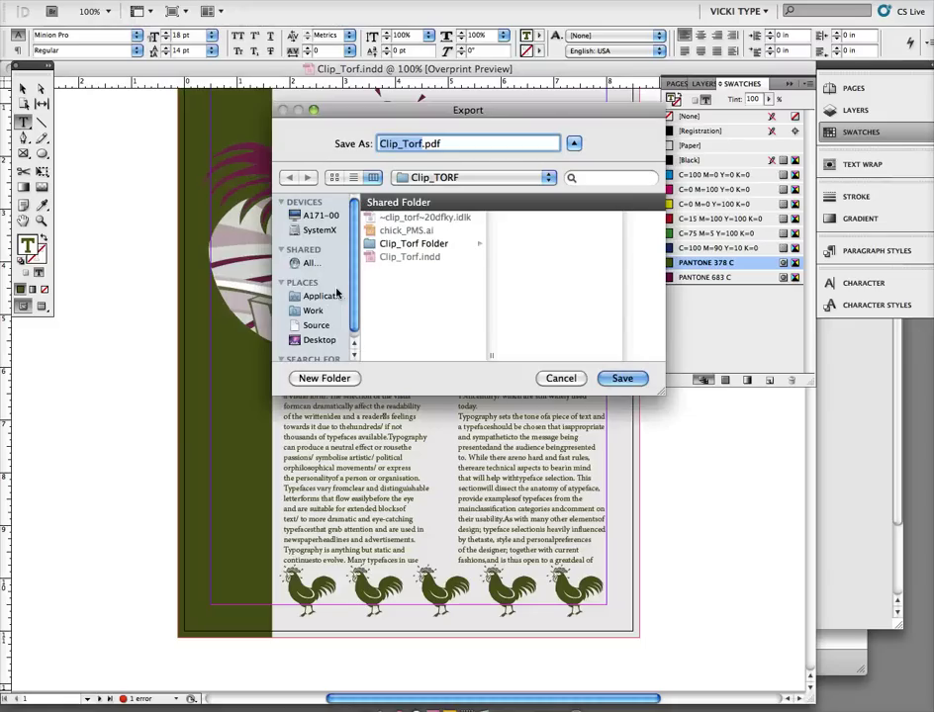
left_click(434, 244)
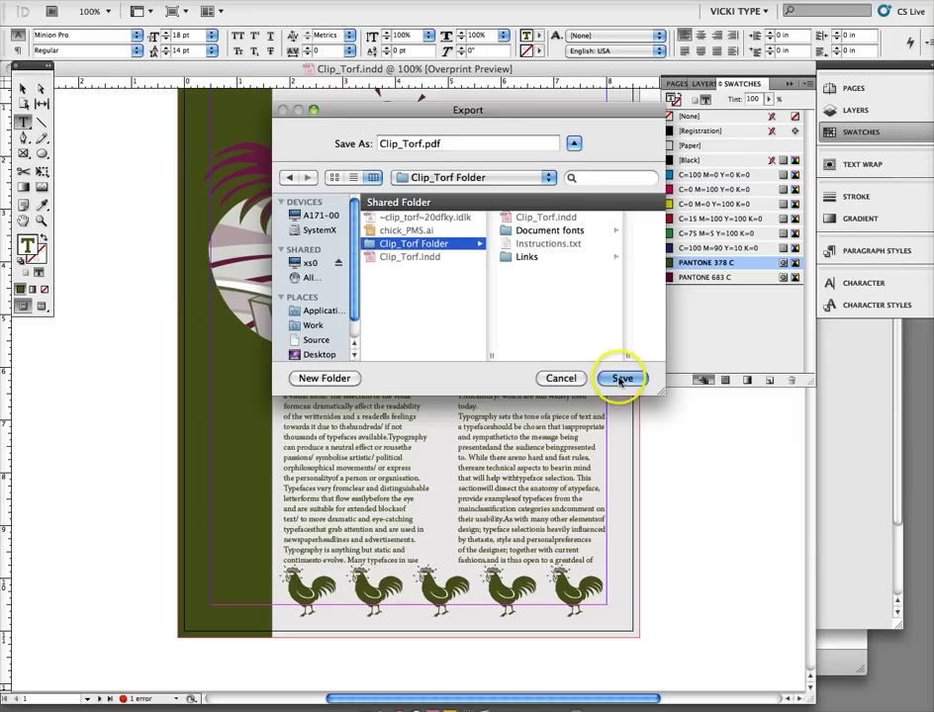
left_click(529, 257)
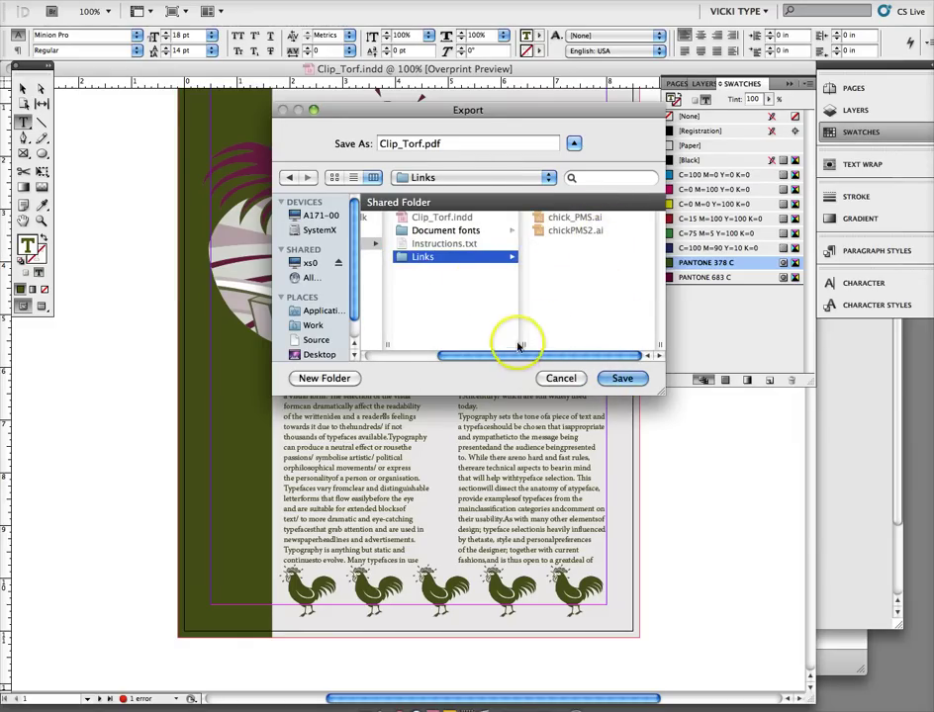
left_click_drag(510, 356, 427, 348)
left_click(413, 245)
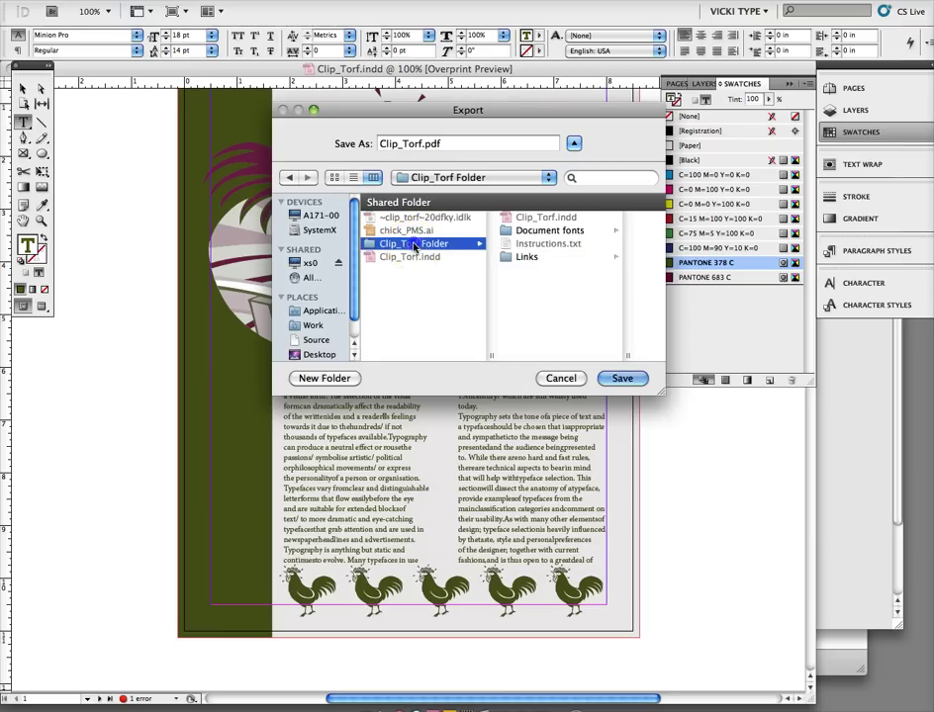
left_click(621, 378)
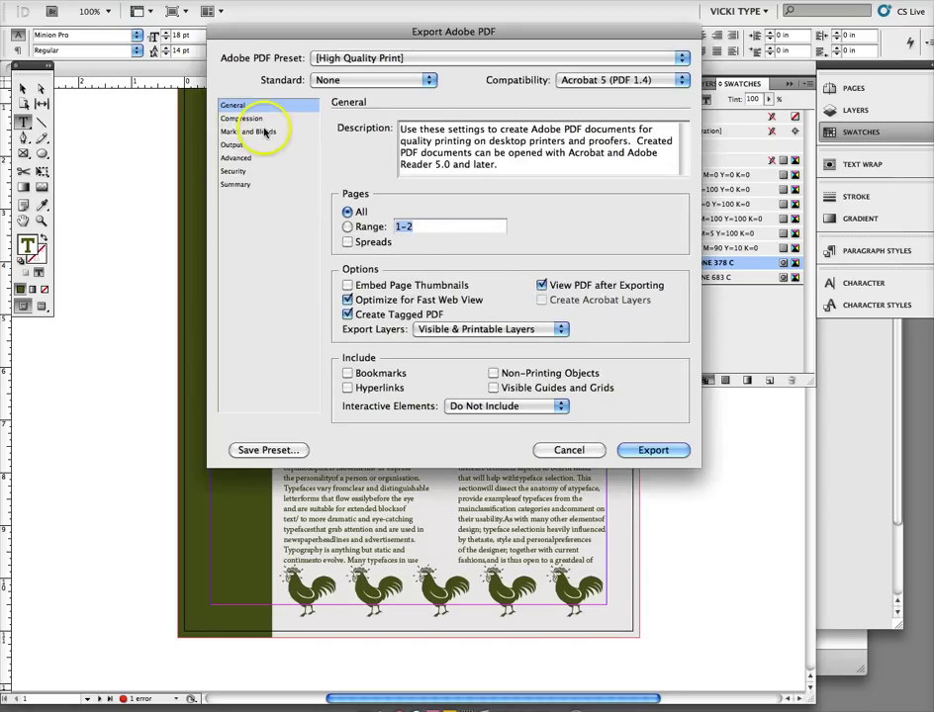
- Try to export the PDF with all printer's marks and the document bleed settings
left_click(263, 131)
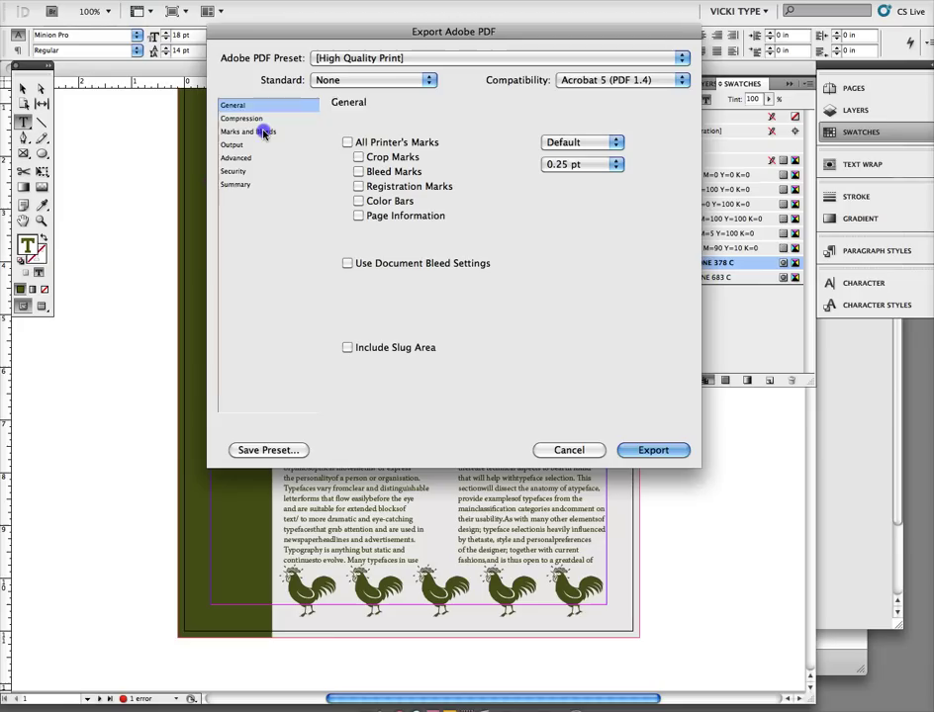
left_click(348, 142)
left_click(348, 264)
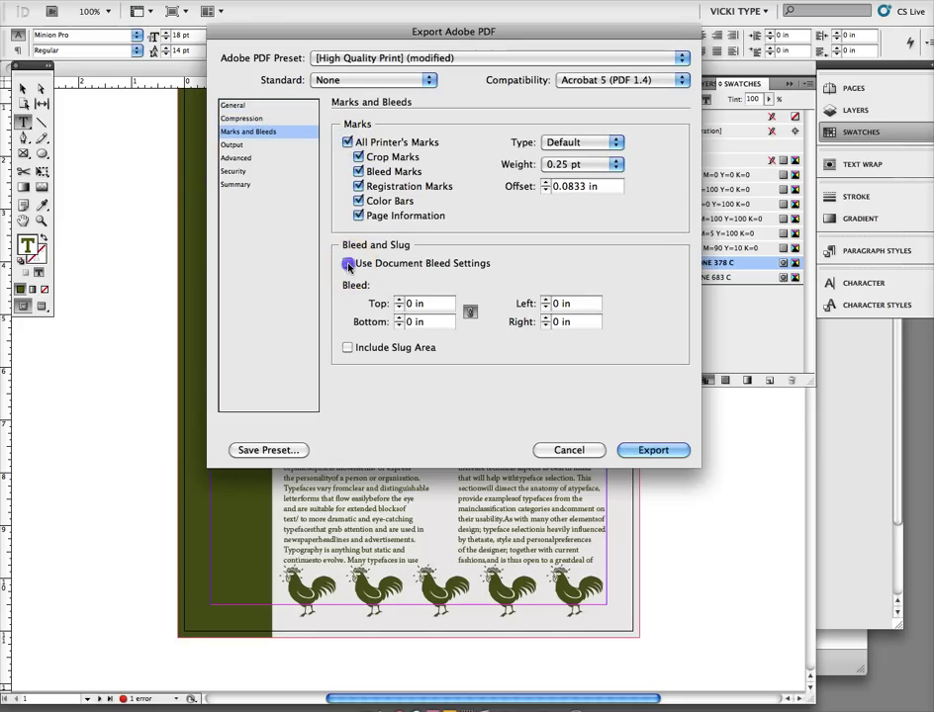
left_click(658, 453)
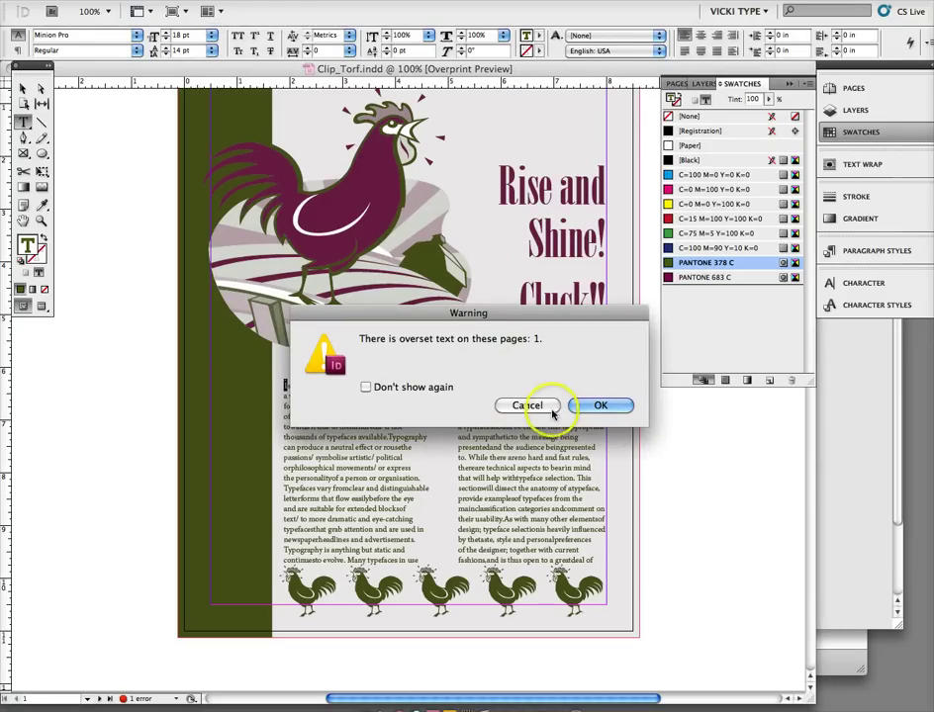
left_click(547, 408)
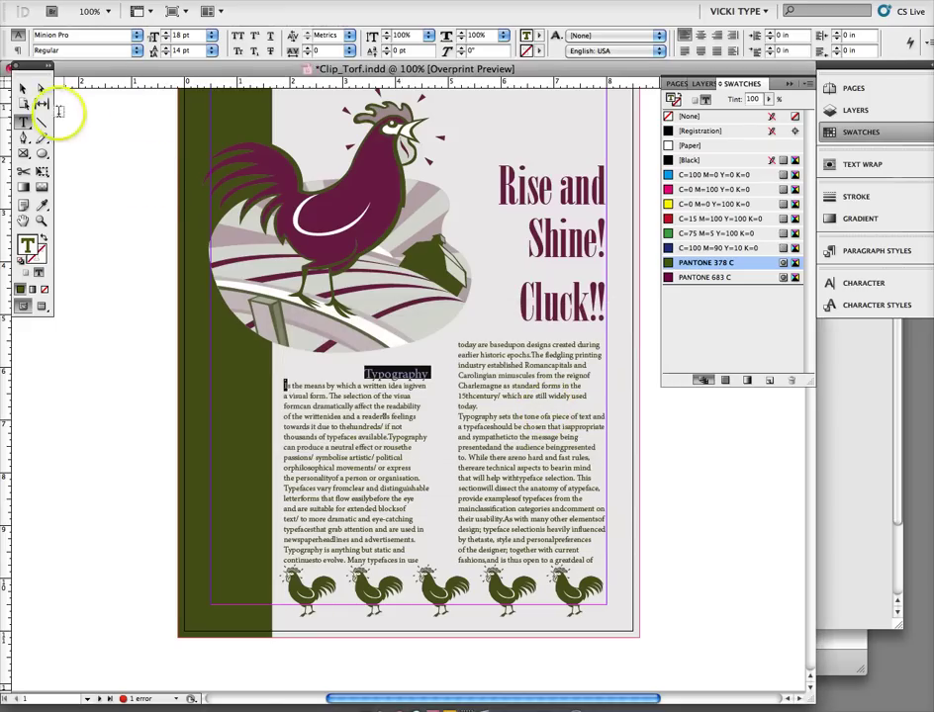
- Extend the two-column text frame upward to a height of about 8.06 in to fit the overset text
left_click(22, 87)
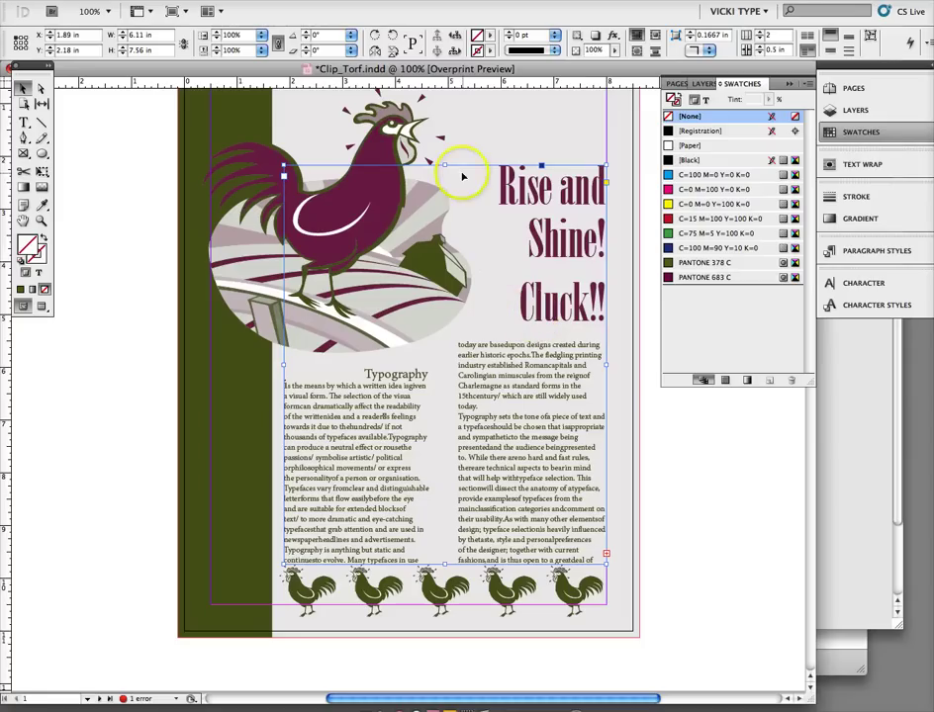
left_click_drag(444, 160, 444, 155)
left_click_drag(444, 150, 444, 137)
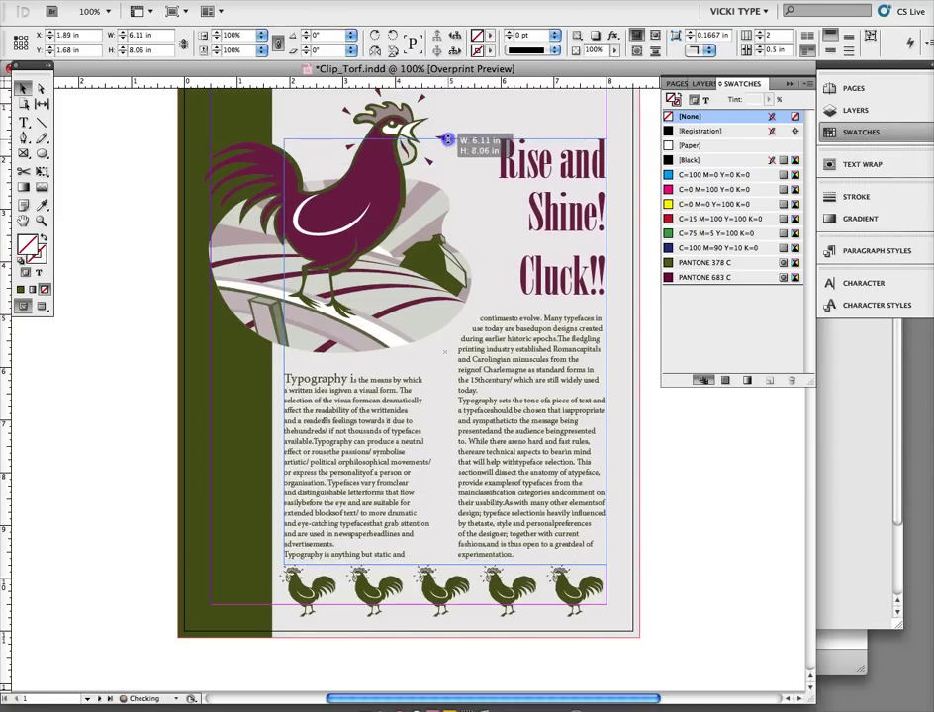
left_click(648, 554)
left_click(393, 514)
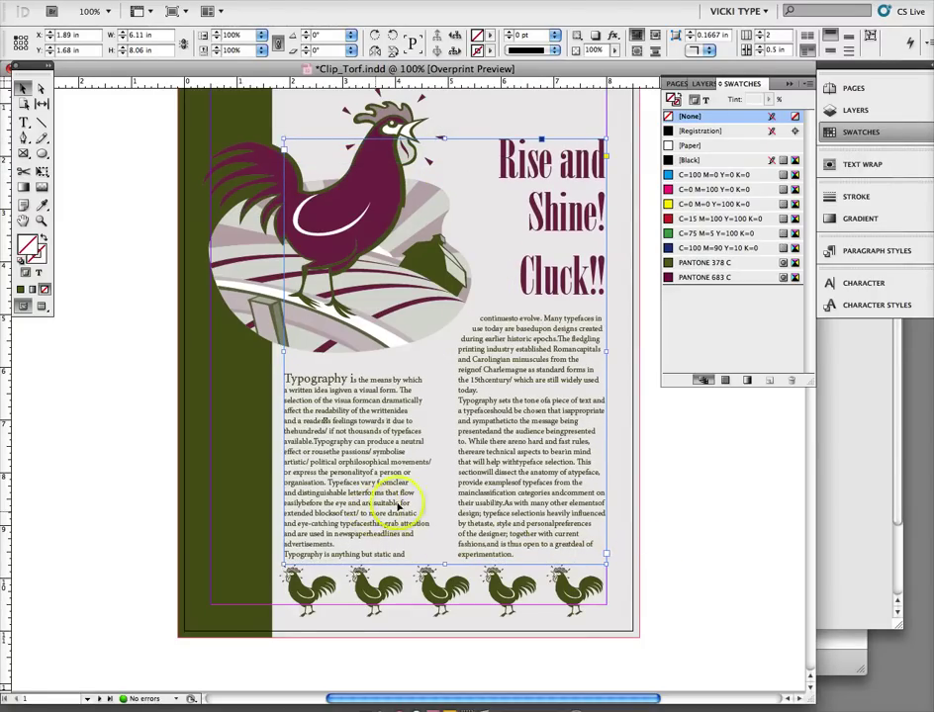
- Save the document as Clip_Torf.indd in Clip_Torf Folder, replacing the existing file
left_click(113, 2)
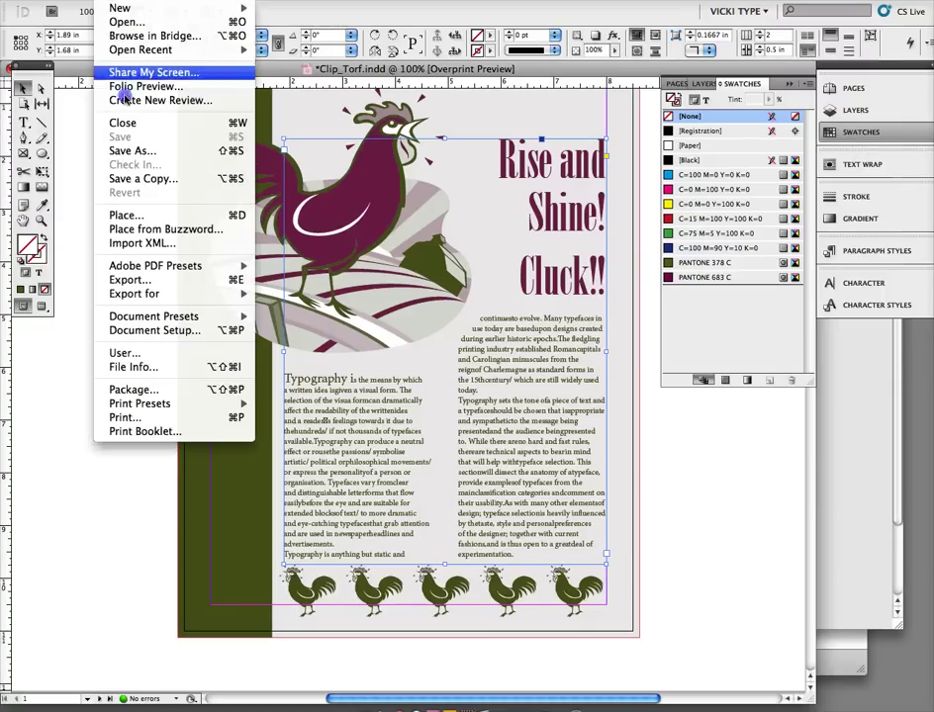
left_click(132, 150)
left_click(390, 244)
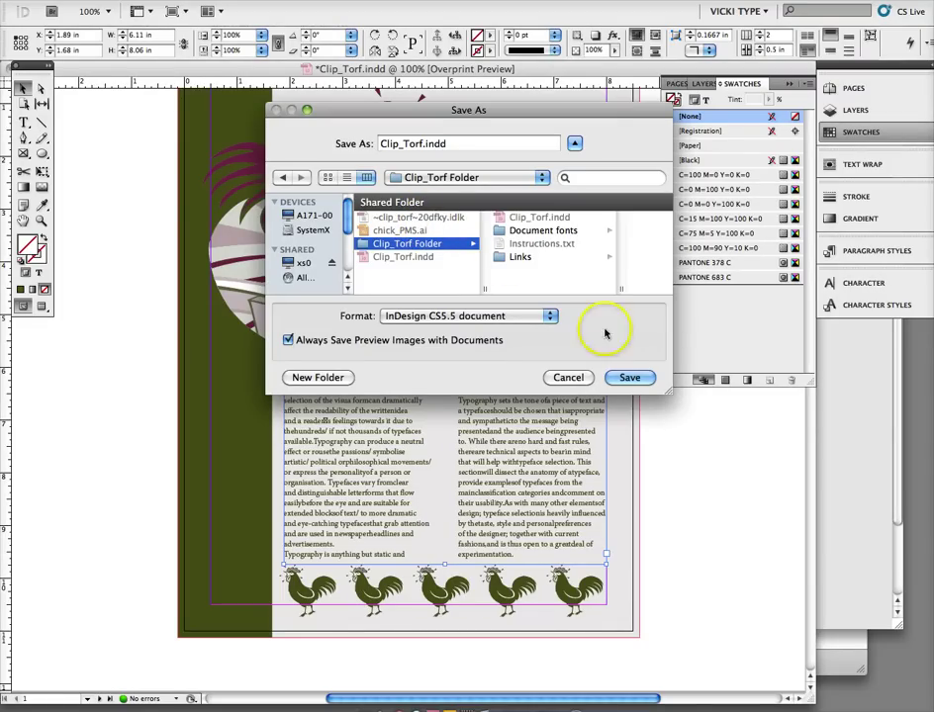
left_click(626, 377)
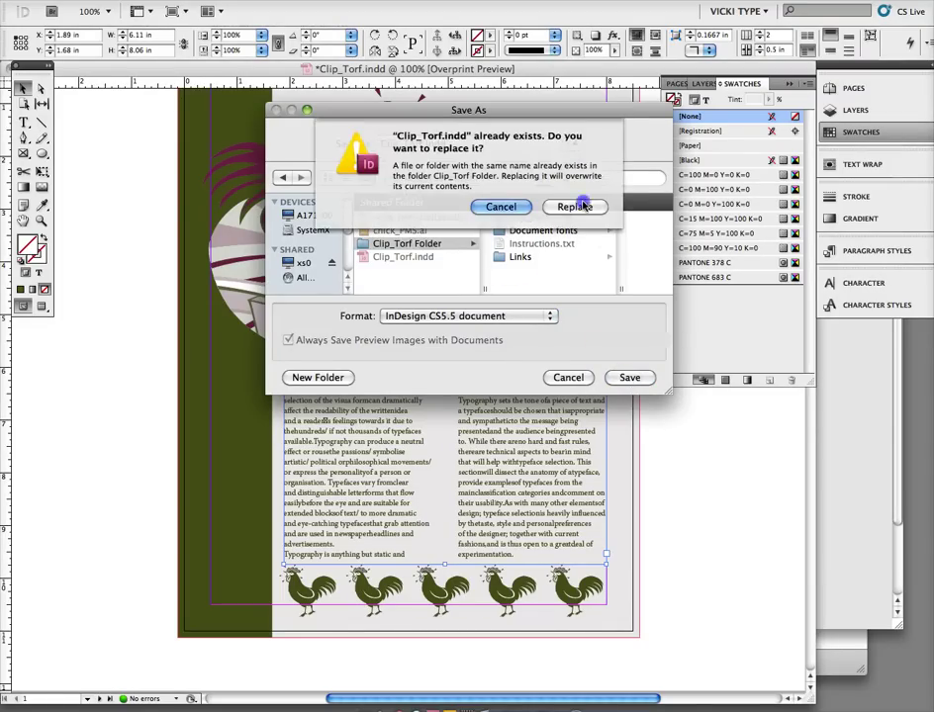
left_click(574, 207)
- Start a High Quality Print PDF export named Clip_Torf.pdf, saved in Clip_Torf Folder
left_click(113, 1)
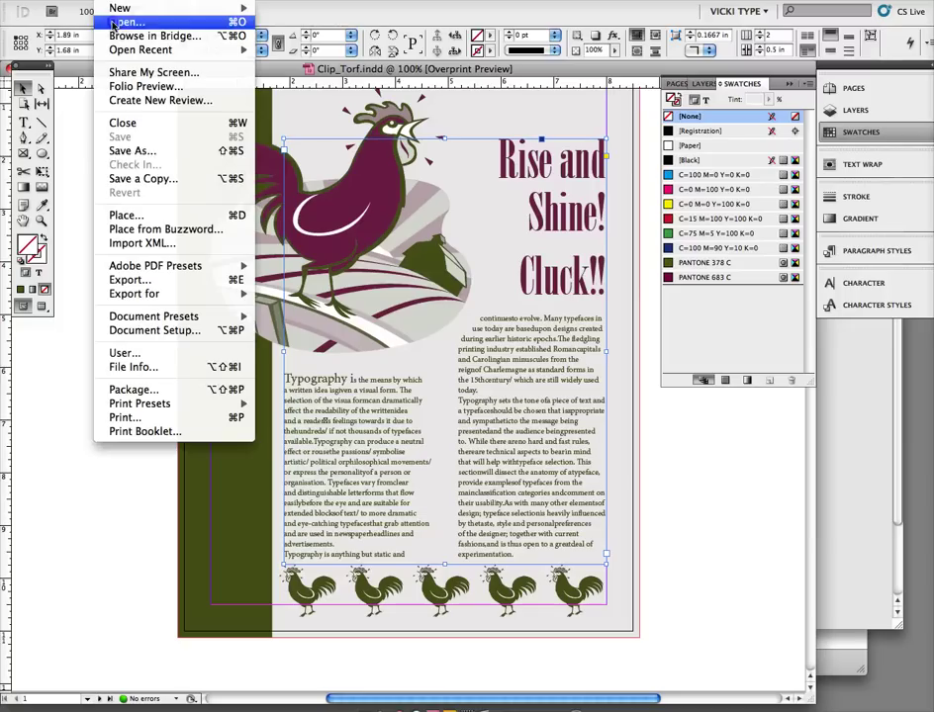
mouse_move(158, 265)
left_click(303, 293)
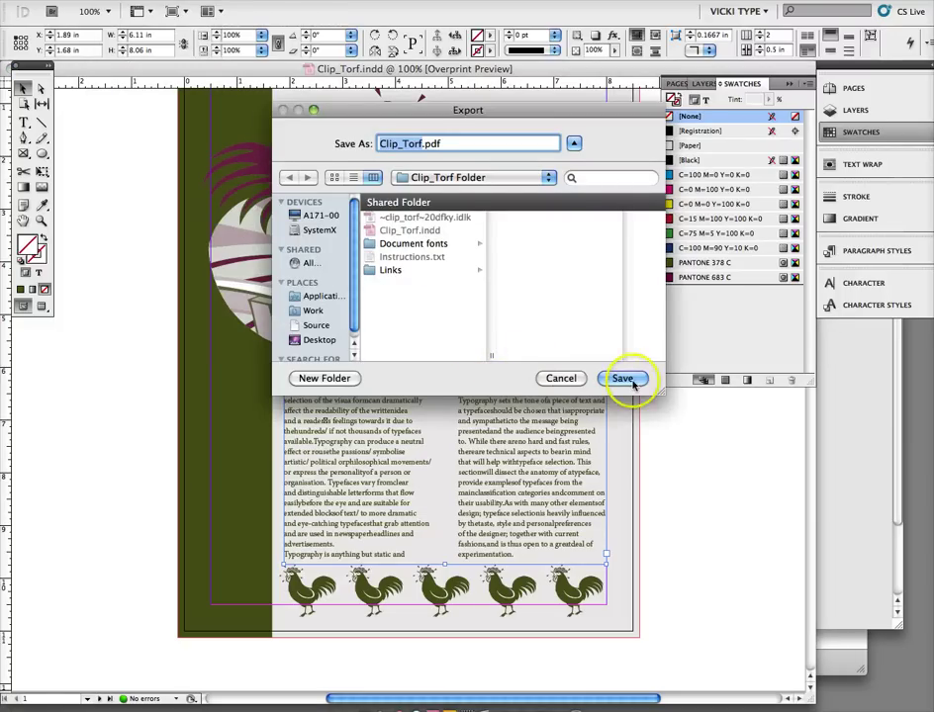
left_click(625, 378)
- Include all printer's marks and the document bleed settings, set the page range to 1-2, and export the PDF
left_click(259, 133)
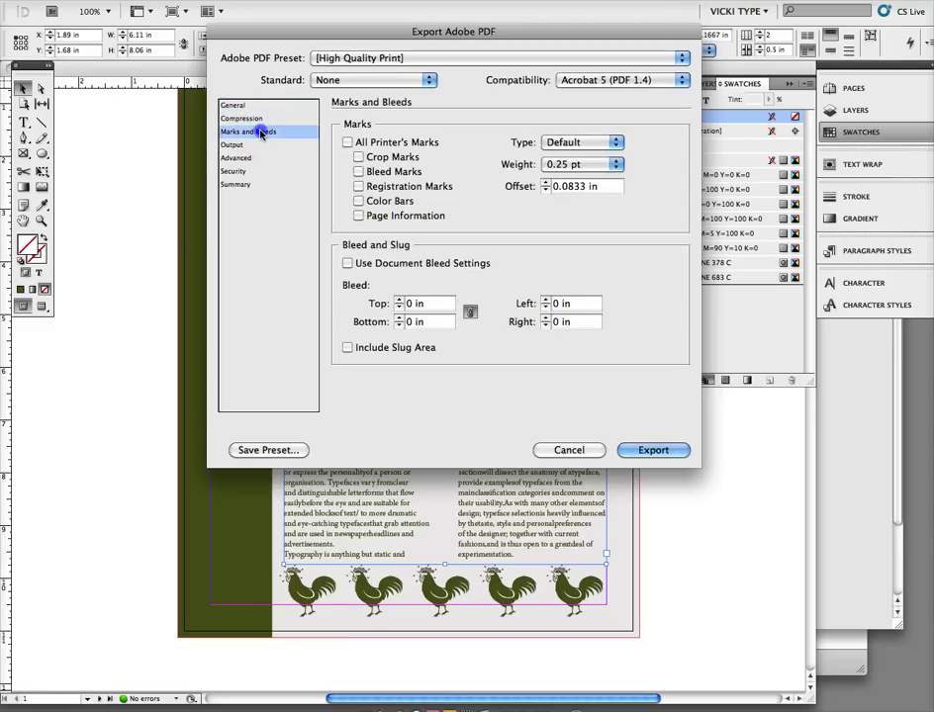
left_click(347, 143)
left_click(348, 263)
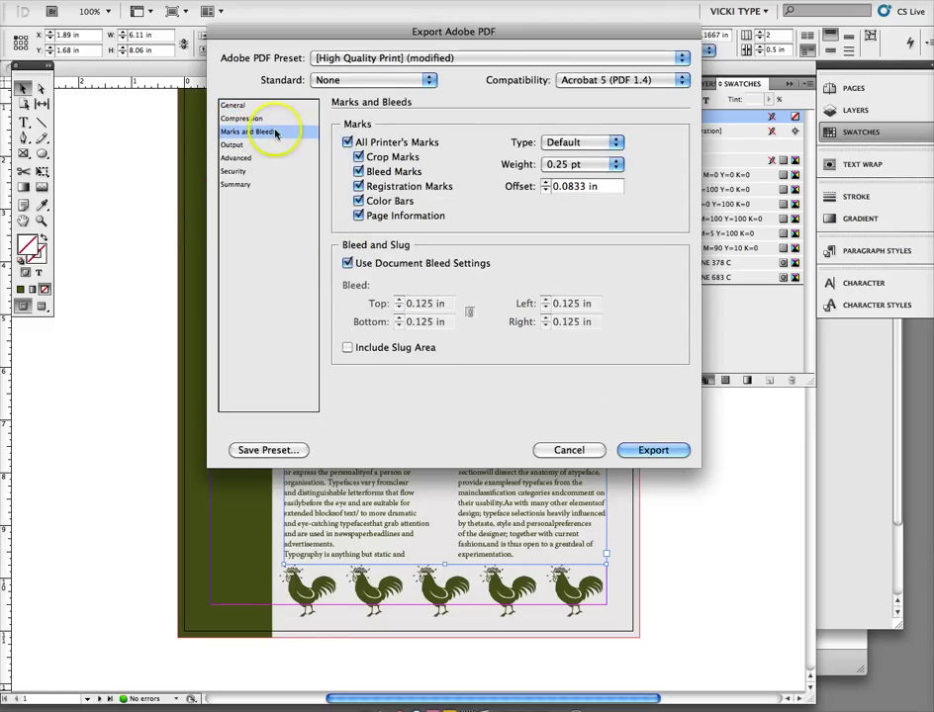
left_click(234, 104)
left_click(347, 226)
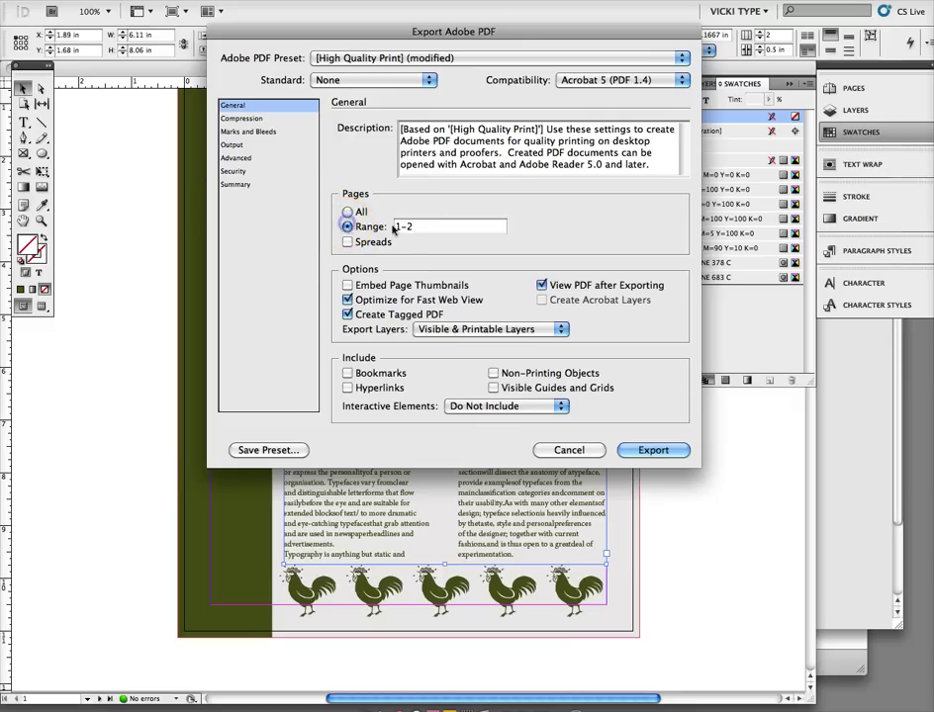
left_click(648, 453)
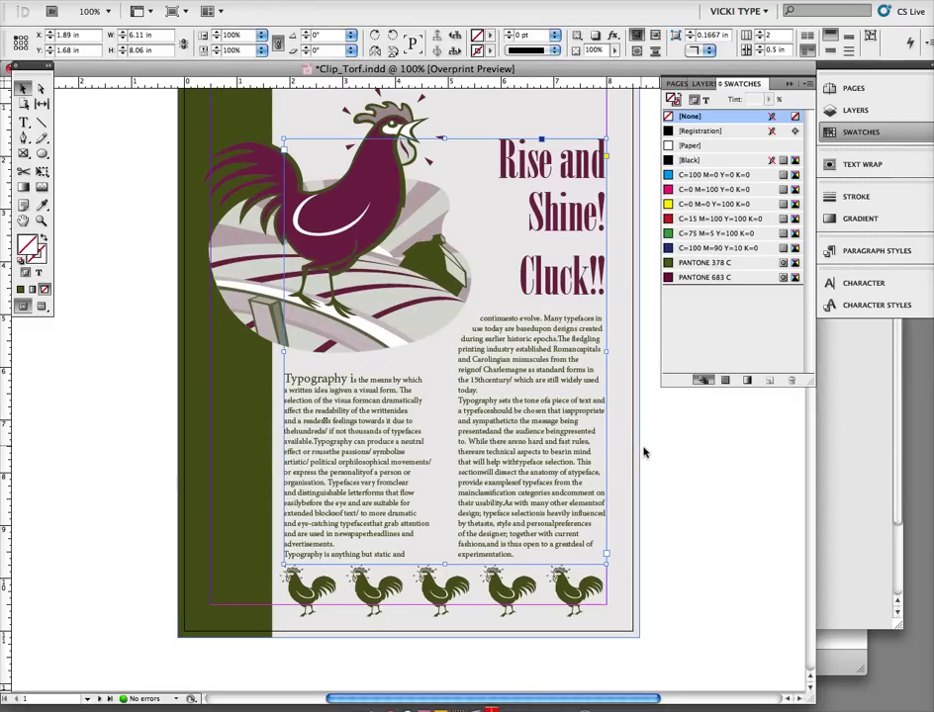
- Switch to the exported Clip_Torf.pdf in Acrobat and examine the whole first page with its marks and bleed
left_click(641, 449)
key("super+Tab")
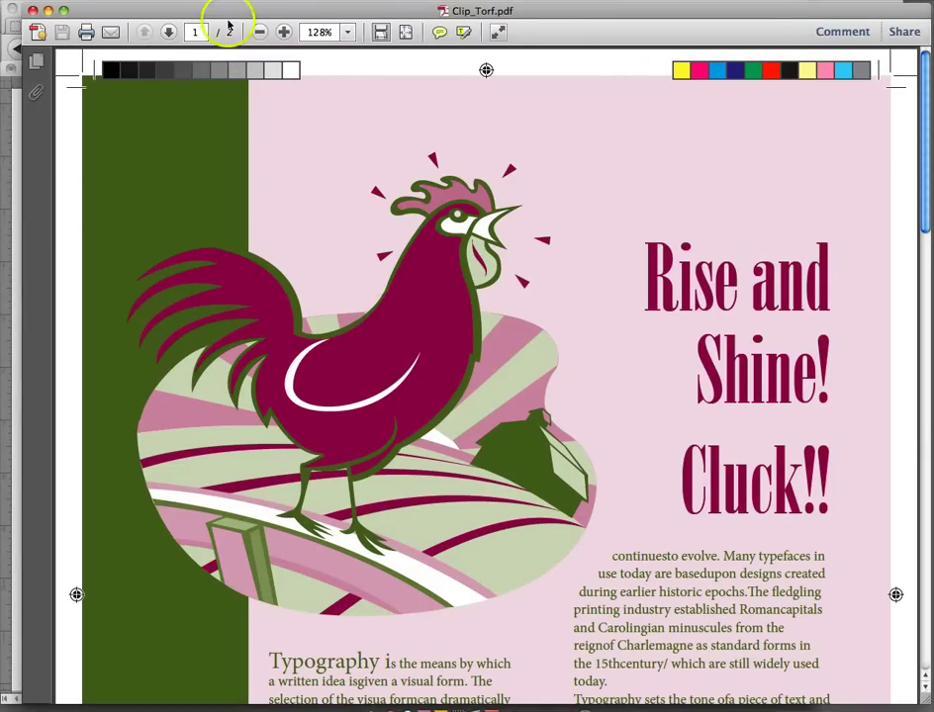
left_click(259, 33)
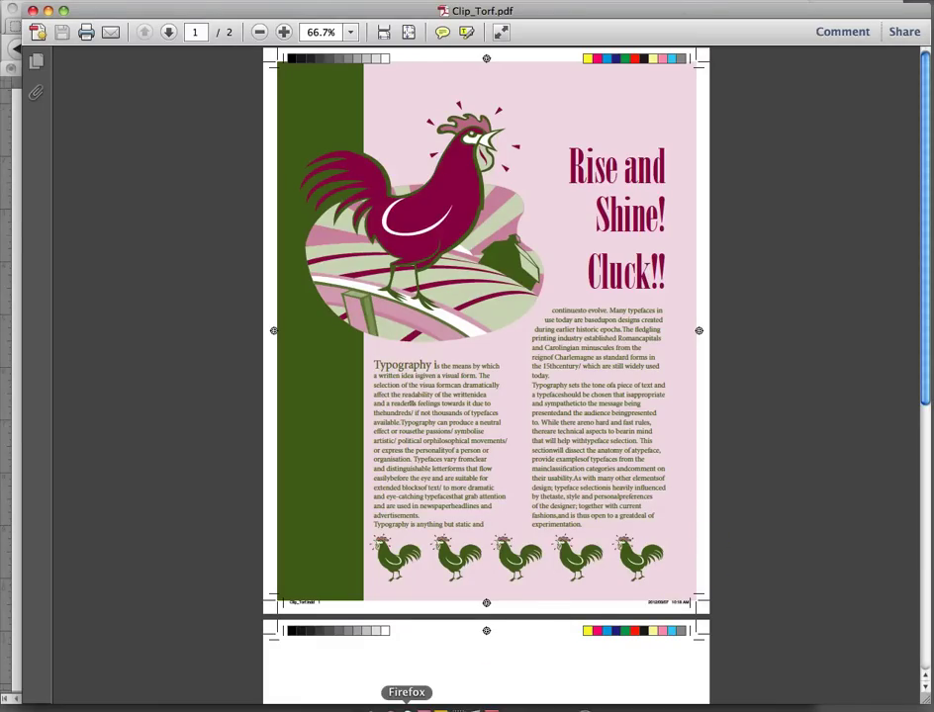
- Return to InDesign and give the full-page background frame a linear gradient fill with a PANTONE 683 C stop near its start
left_click(423, 708)
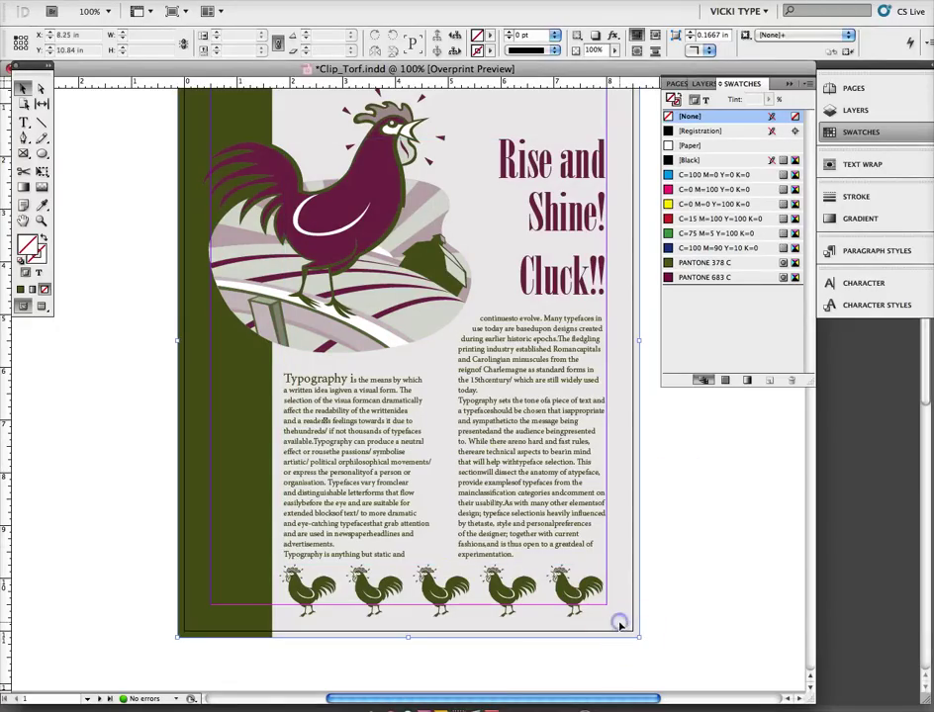
left_click(574, 631)
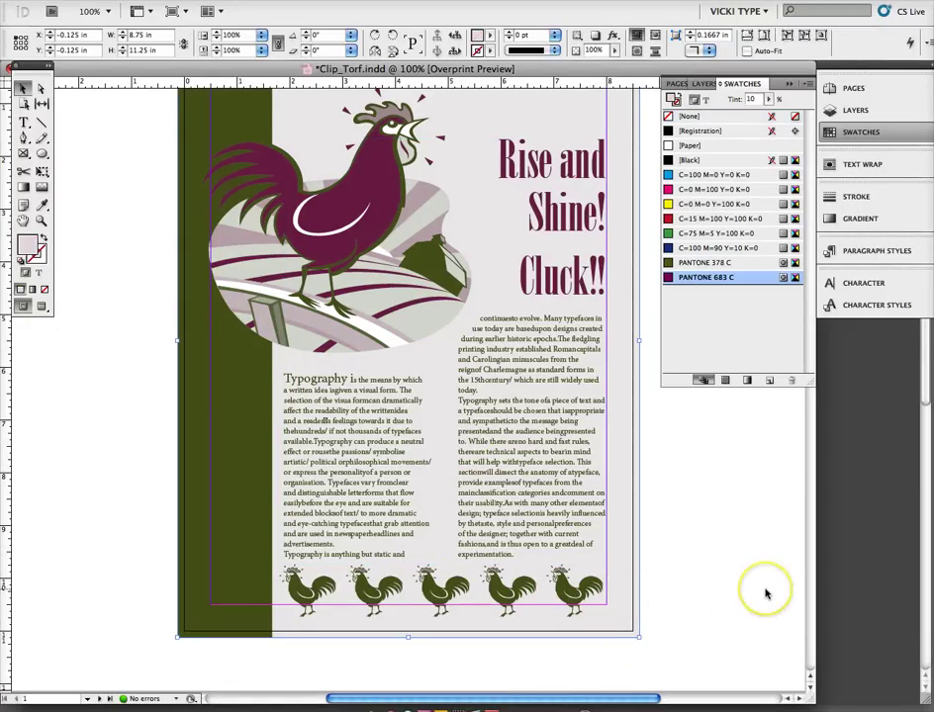
scroll(764, 594, "up", 2)
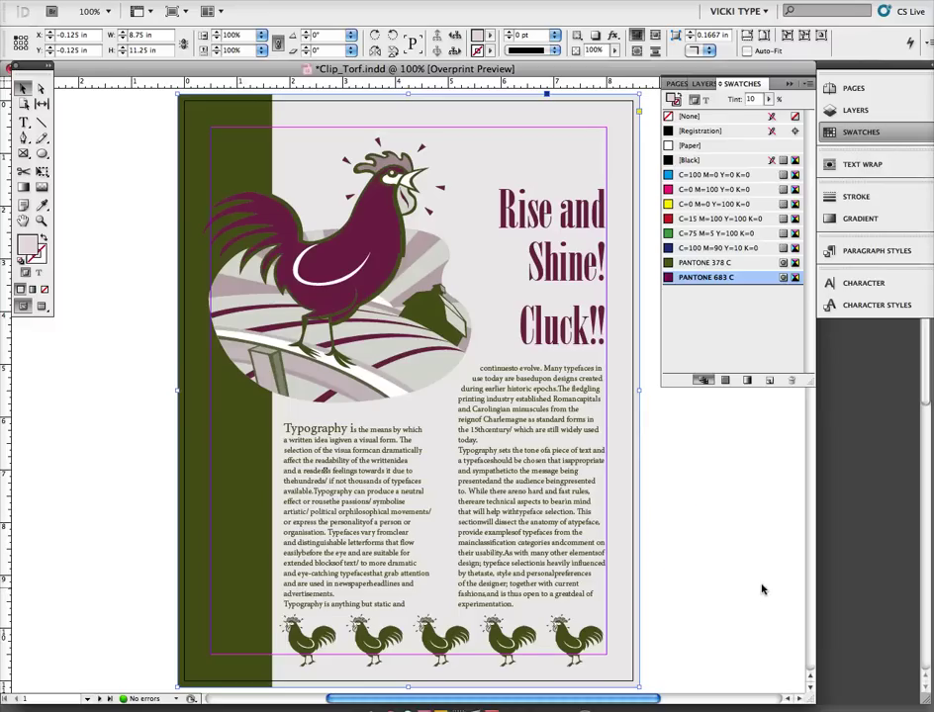
left_click(25, 188)
double_click(24, 188)
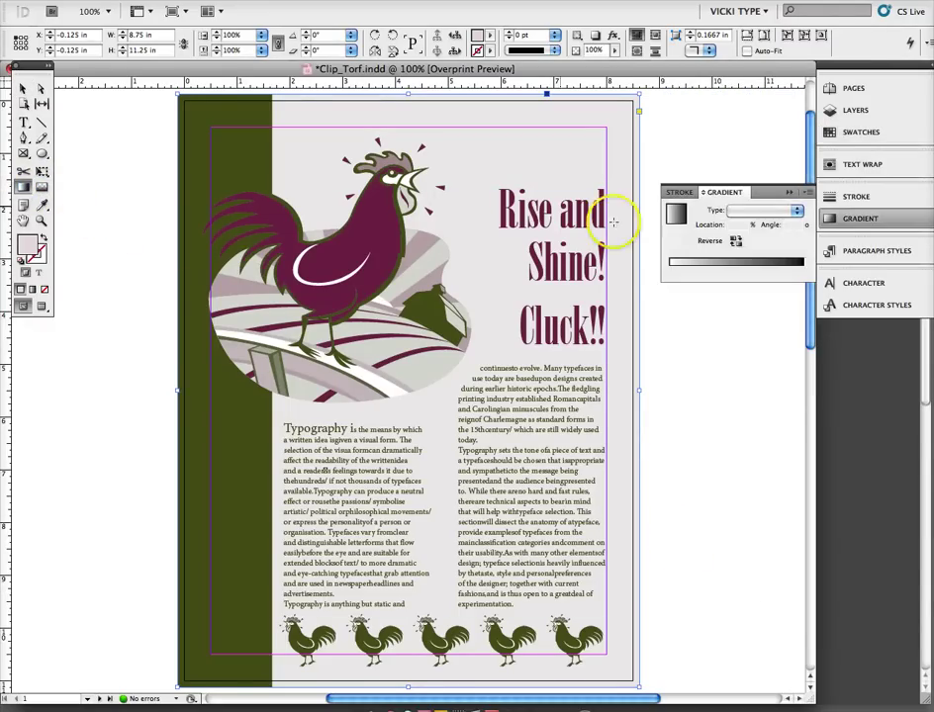
left_click(858, 131)
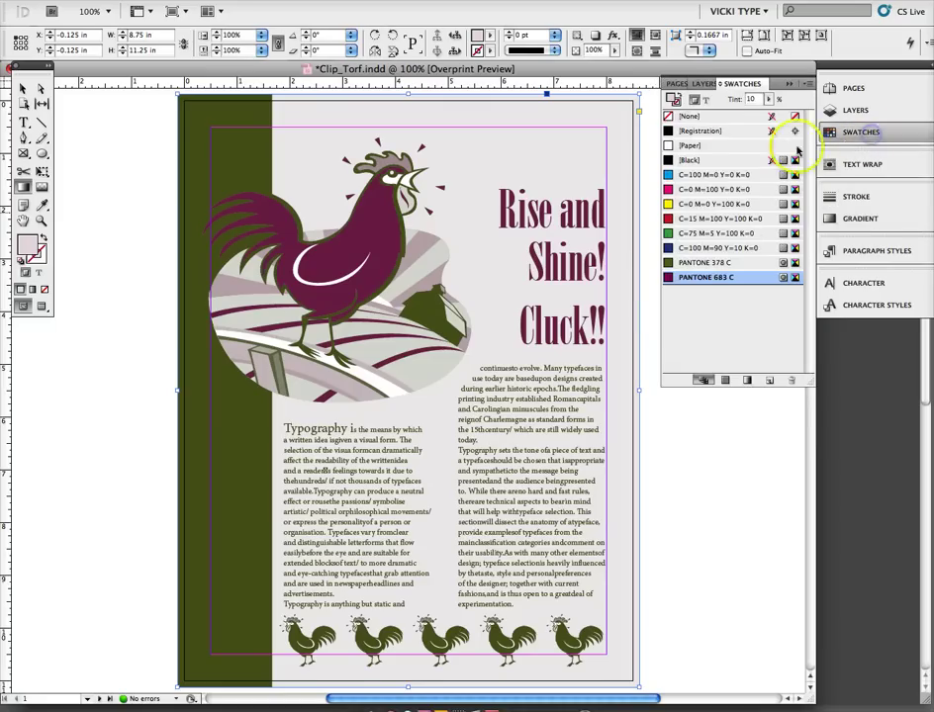
left_click_drag(733, 95, 451, 100)
left_click(853, 199)
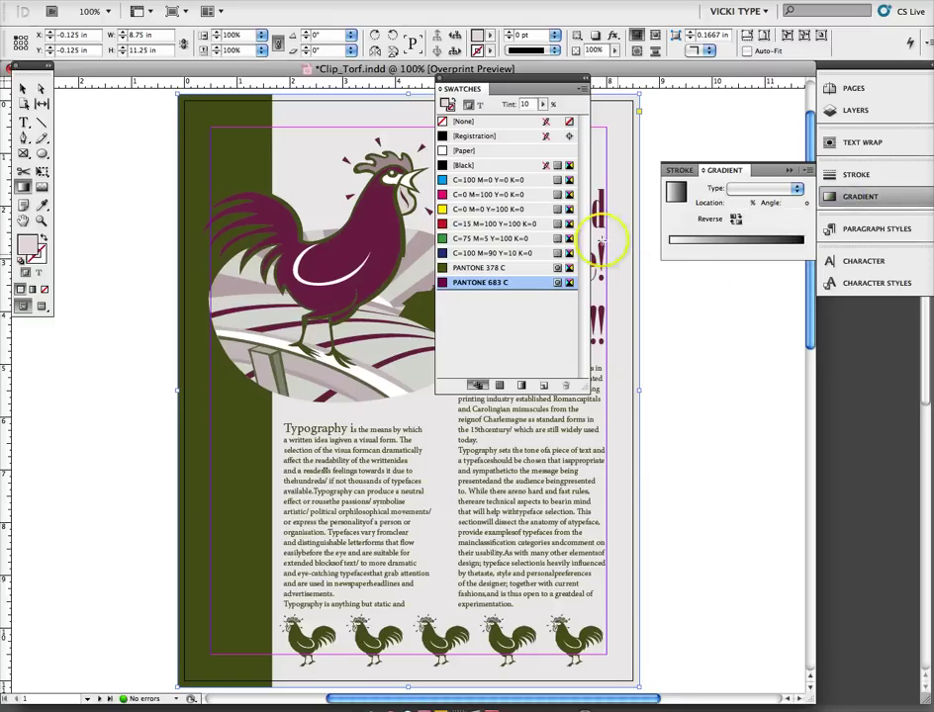
left_click_drag(442, 283, 673, 240)
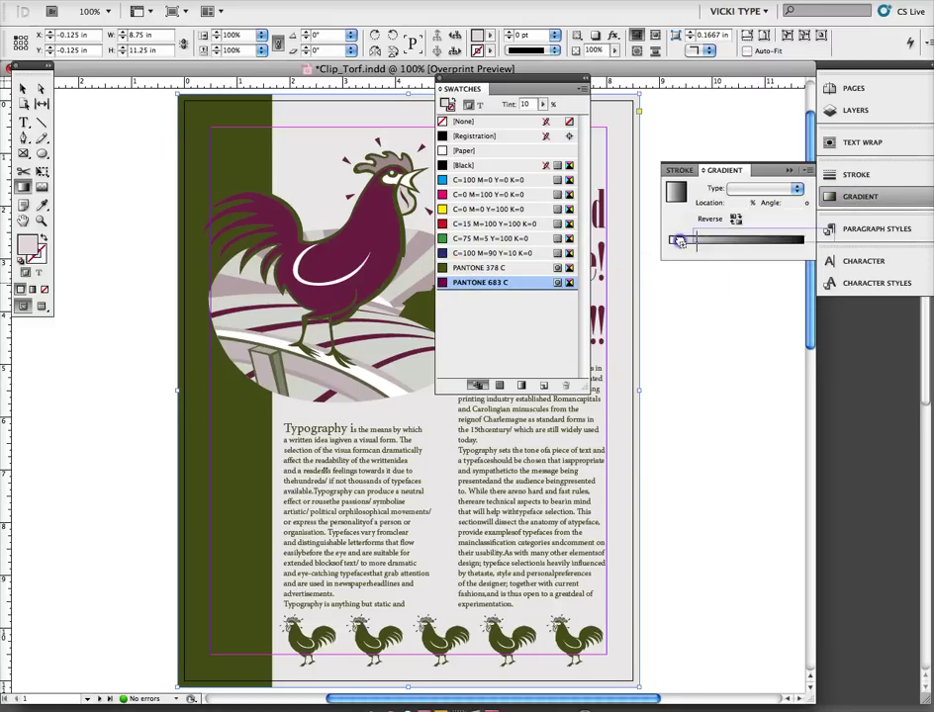
left_click(642, 339)
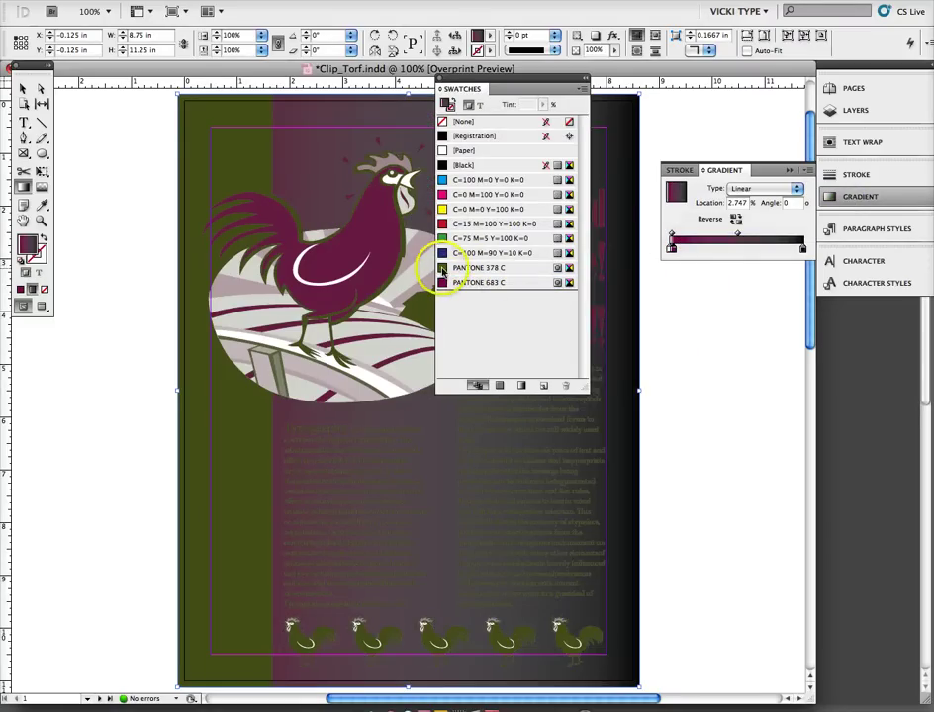
- Add a PANTONE 378 C stop to the background gradient, remove the black stop, and move the green stop to about 95%
left_click_drag(442, 267, 780, 452)
left_click(801, 249)
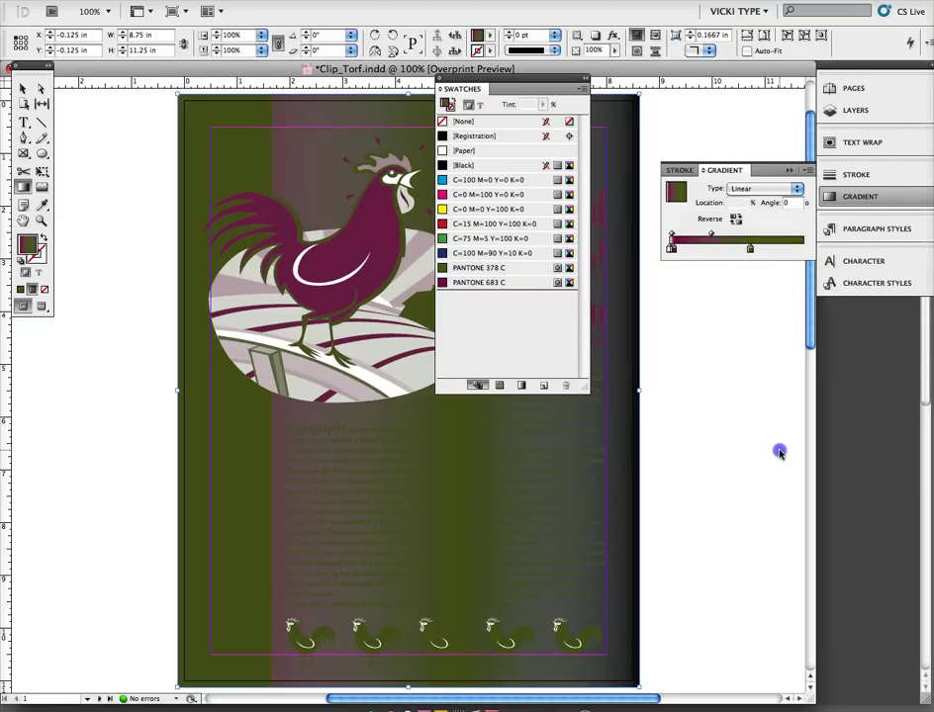
left_click(750, 249)
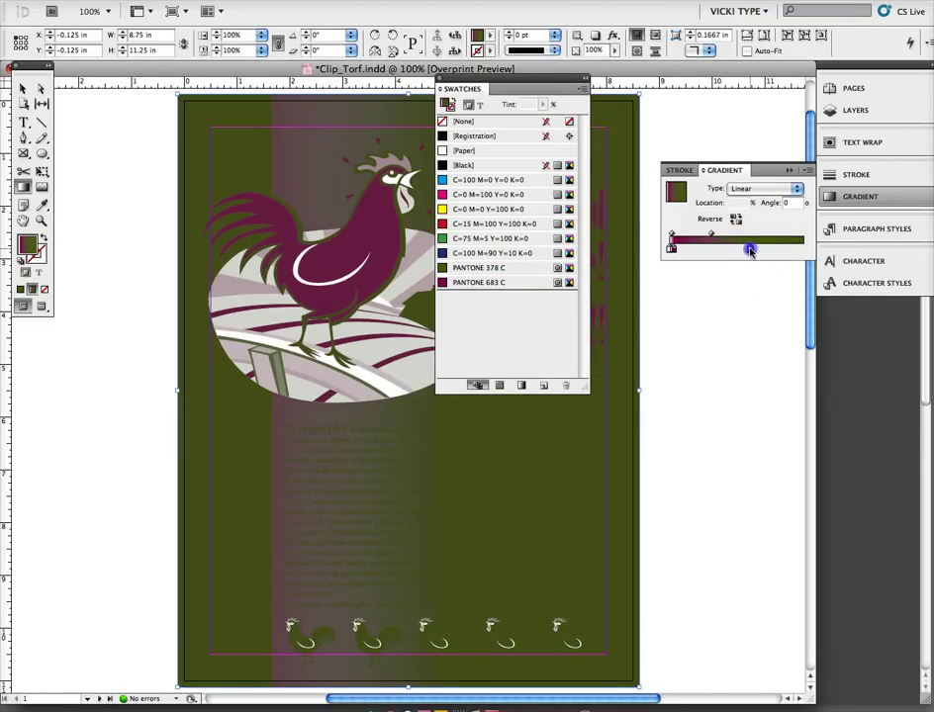
left_click(797, 251)
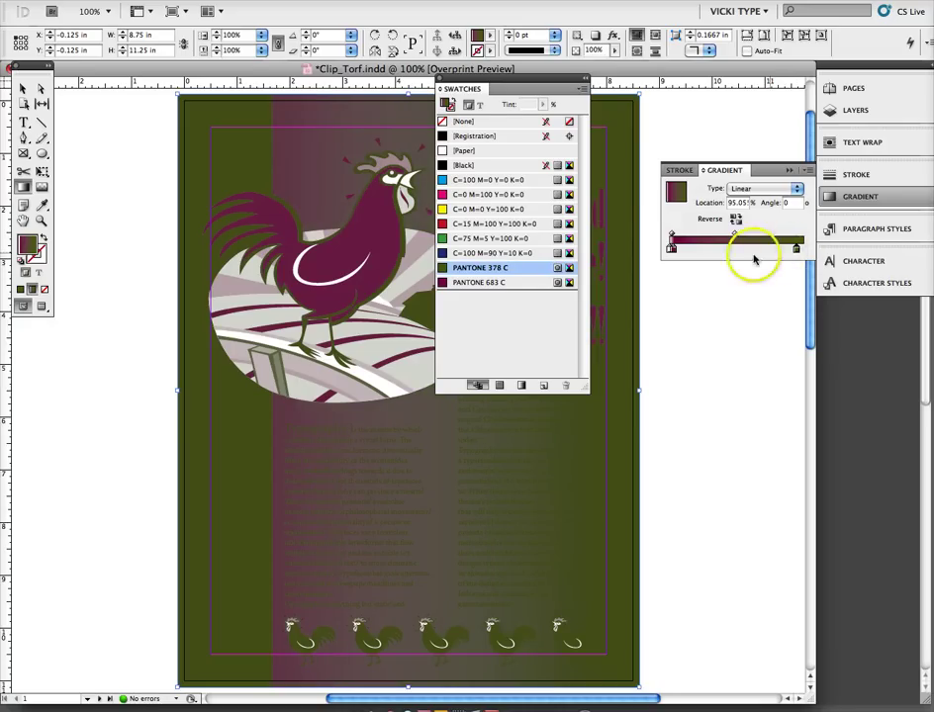
- Set the background fill to a 17% tint of PANTONE 378 C and add that tint as a gradient stop at about 73%
left_click(467, 269)
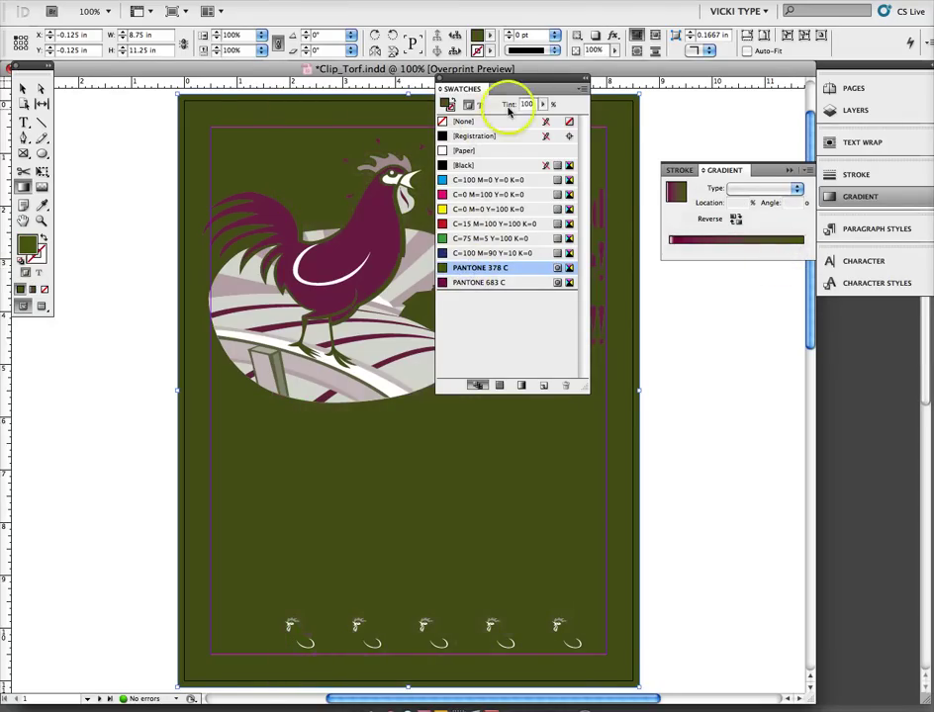
left_click(542, 104)
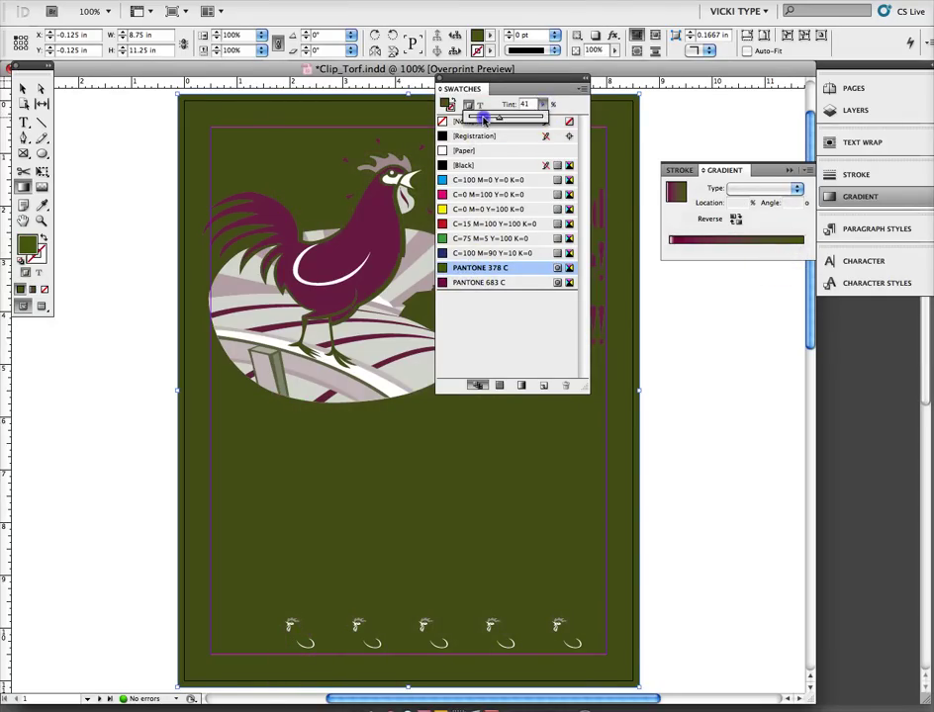
left_click_drag(482, 119, 481, 119)
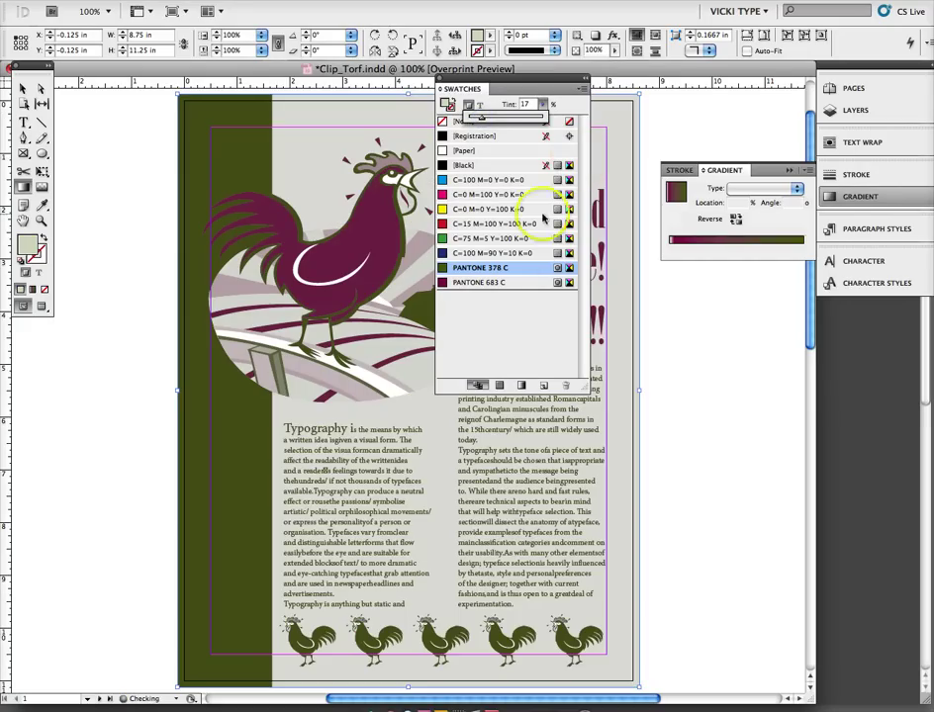
left_click(445, 103)
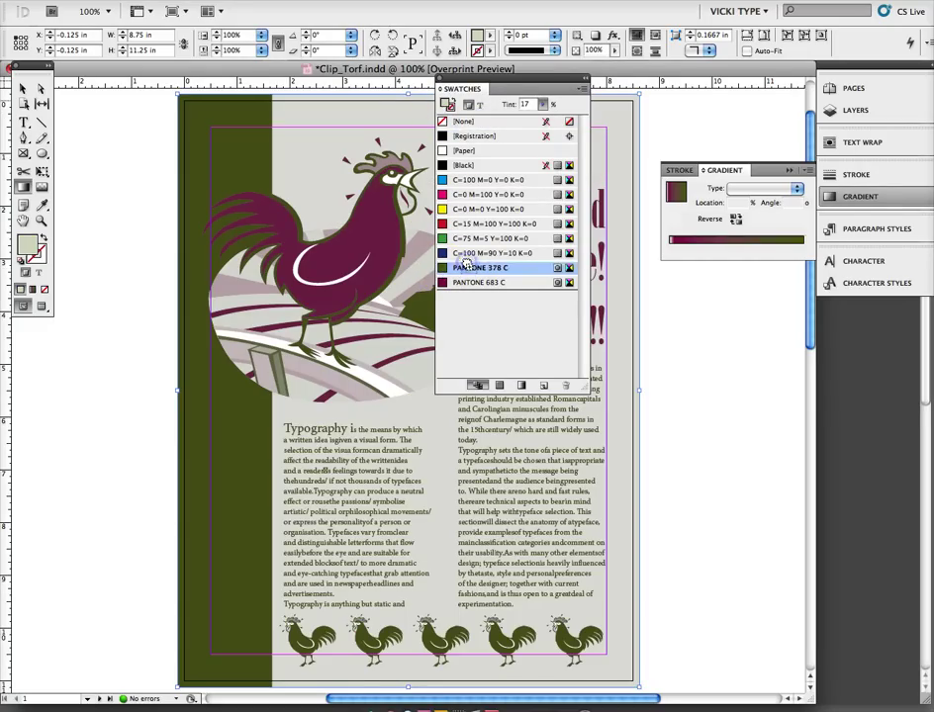
left_click_drag(465, 262, 767, 244)
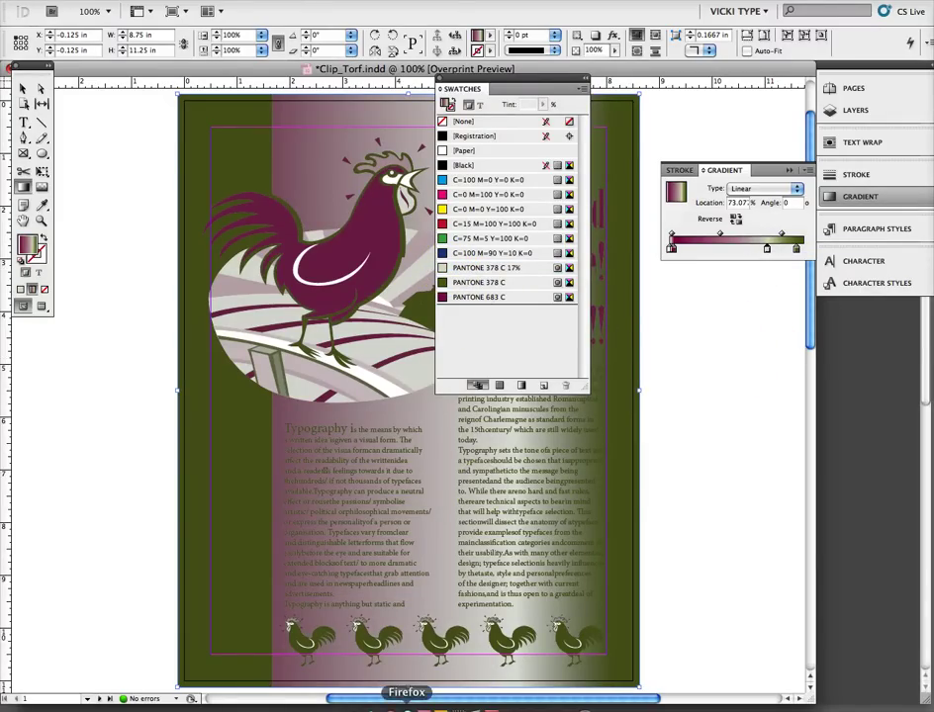
- Open the placed rooster illustration from the InDesign layout for editing in Illustrator
left_click(440, 705)
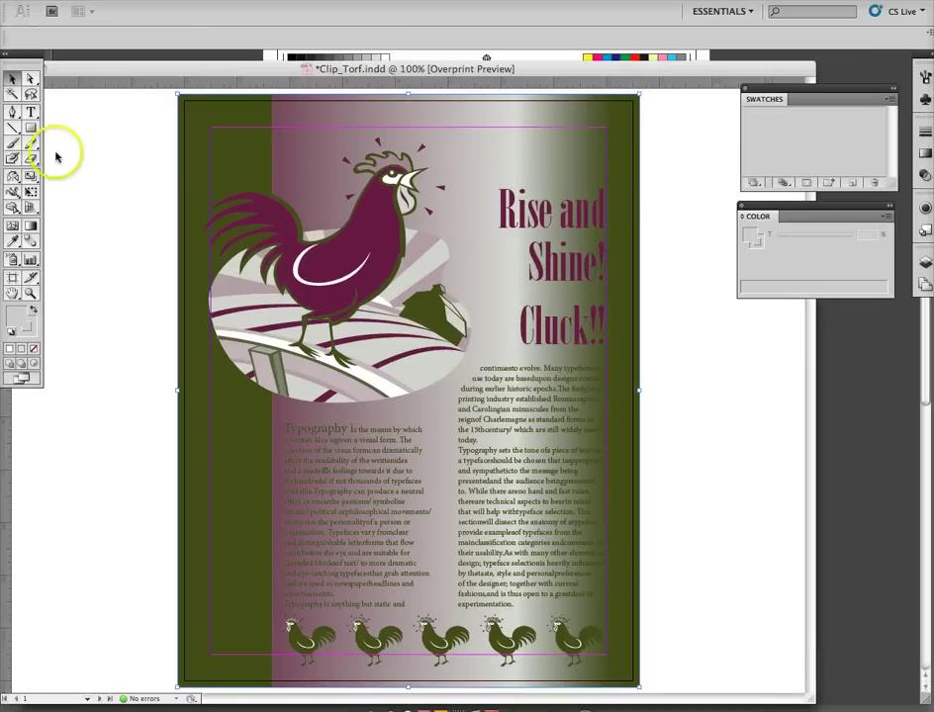
left_click(98, 186)
left_click(21, 89)
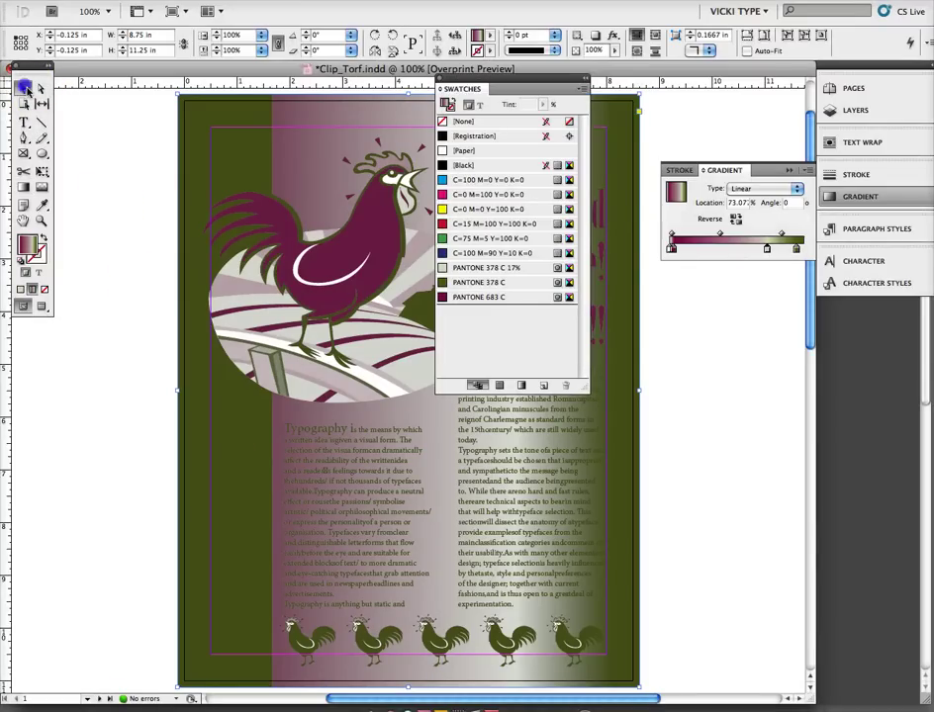
left_click(294, 257)
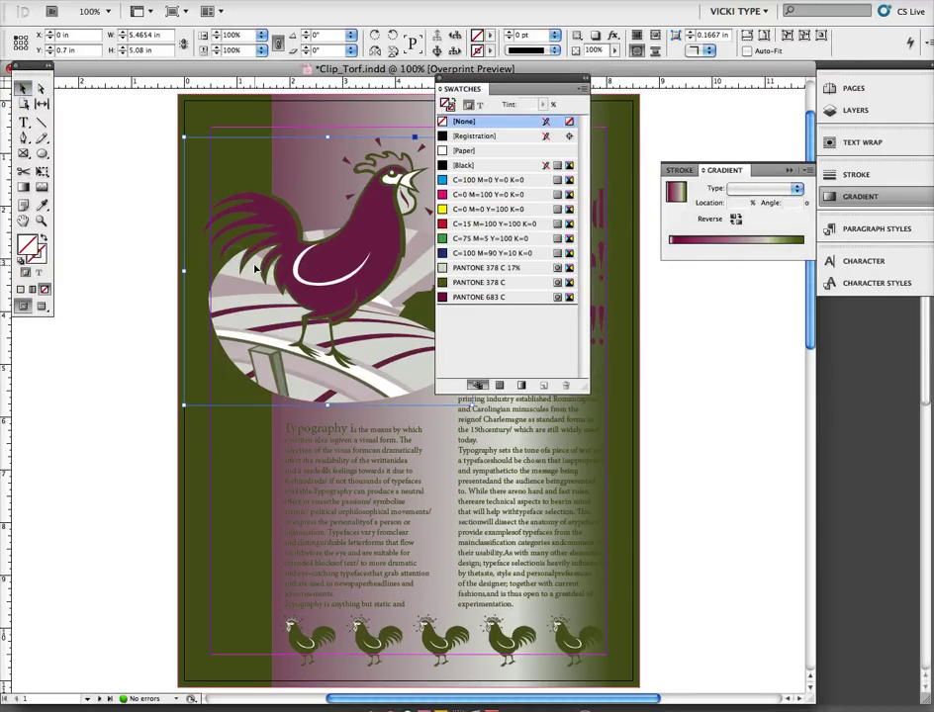
right_click(255, 269)
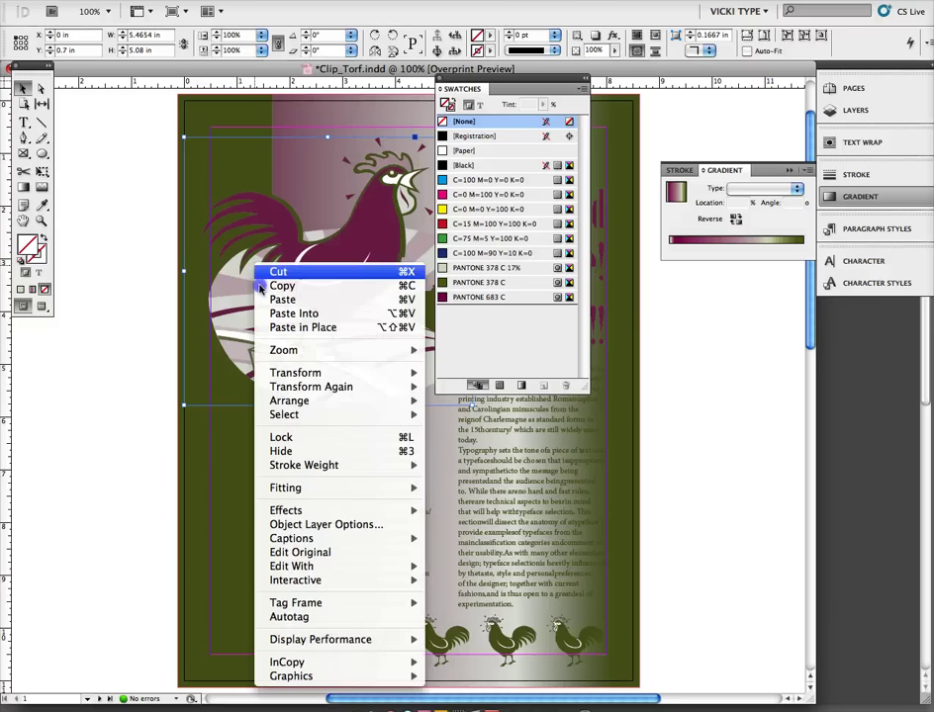
left_click(291, 526)
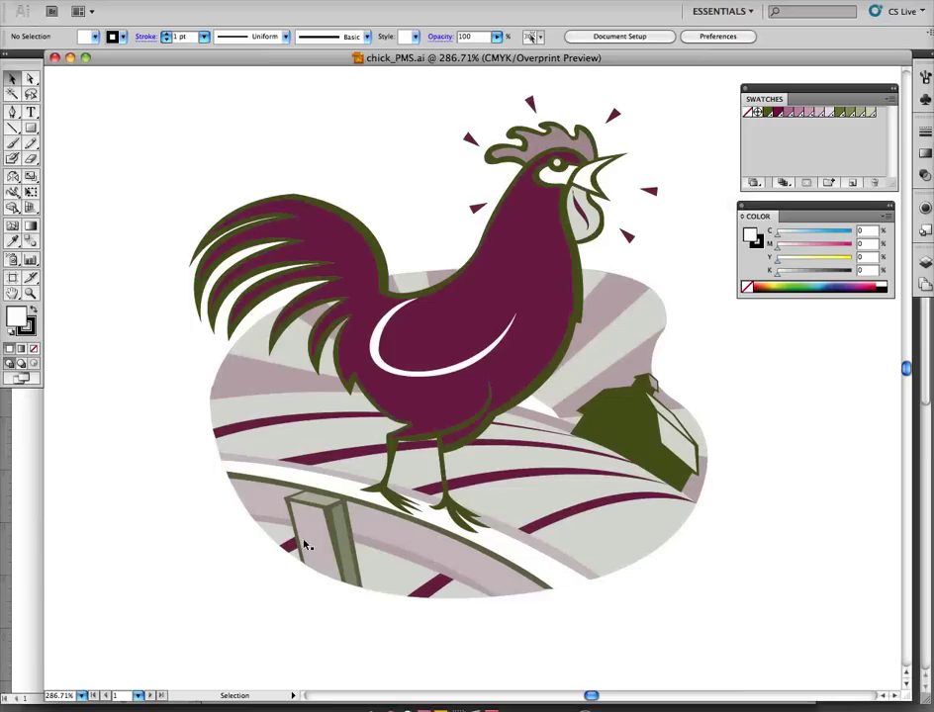
- Build a linear gradient with a 30% PANTONE 683 C stop near its start and a 20% PANTONE 378 C stop at 95.71%, removing the black stop
left_click(88, 248)
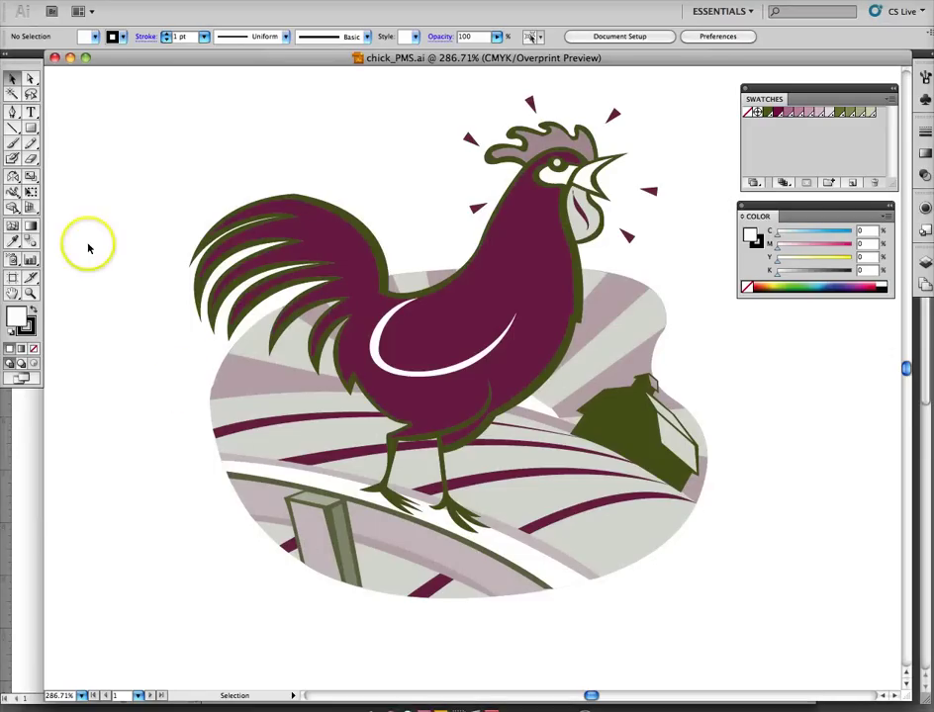
left_click(31, 228)
double_click(31, 227)
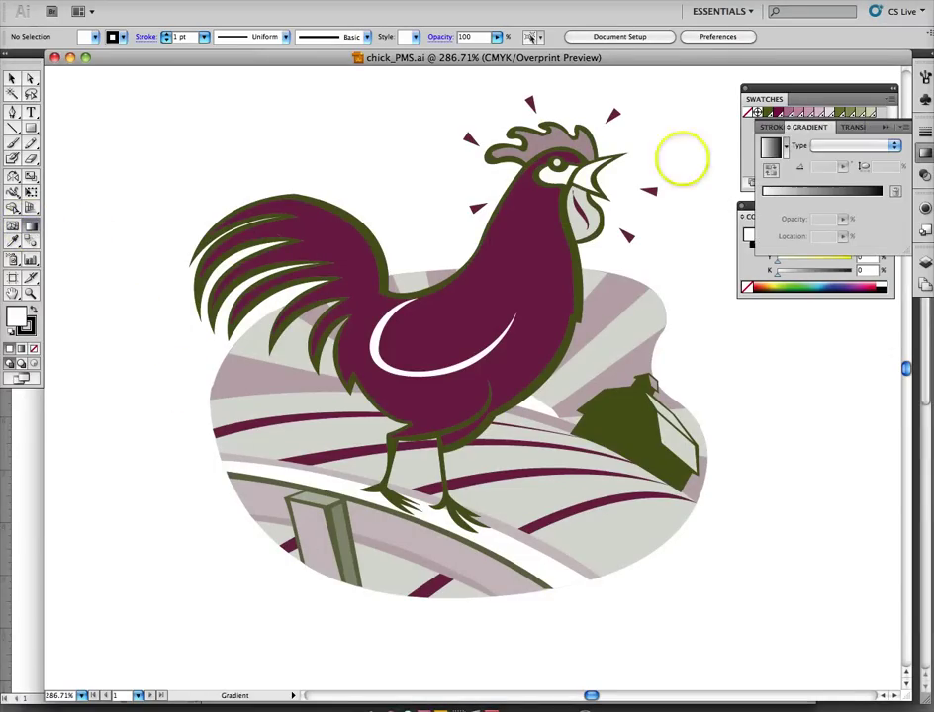
mouse_move(800, 136)
left_mouse_down()
mouse_move(702, 119)
mouse_move(177, 85)
left_mouse_up()
left_click(884, 129)
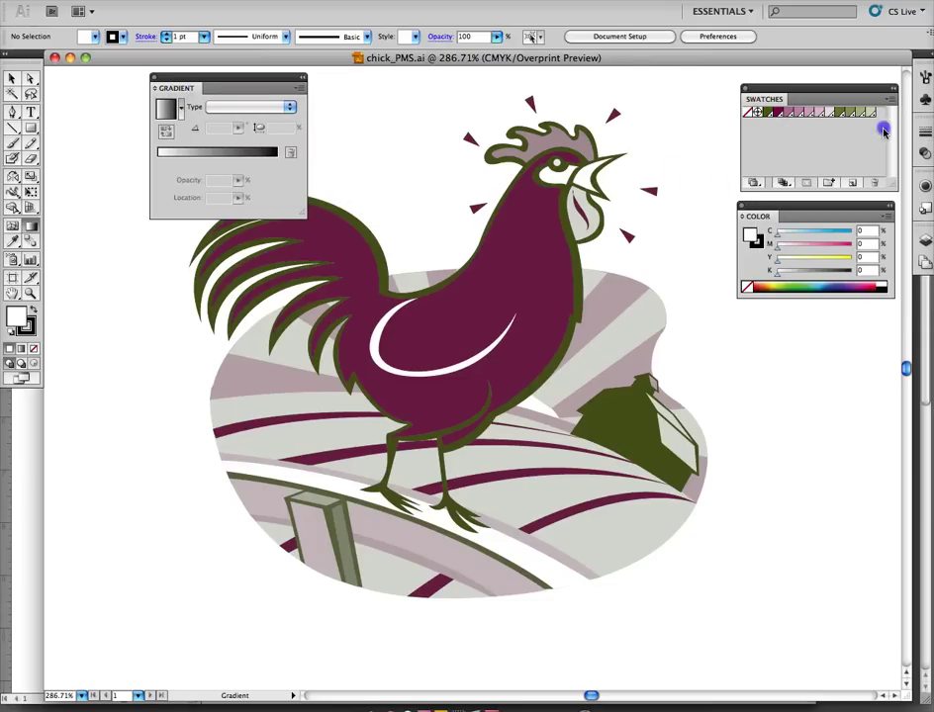
left_click(274, 154)
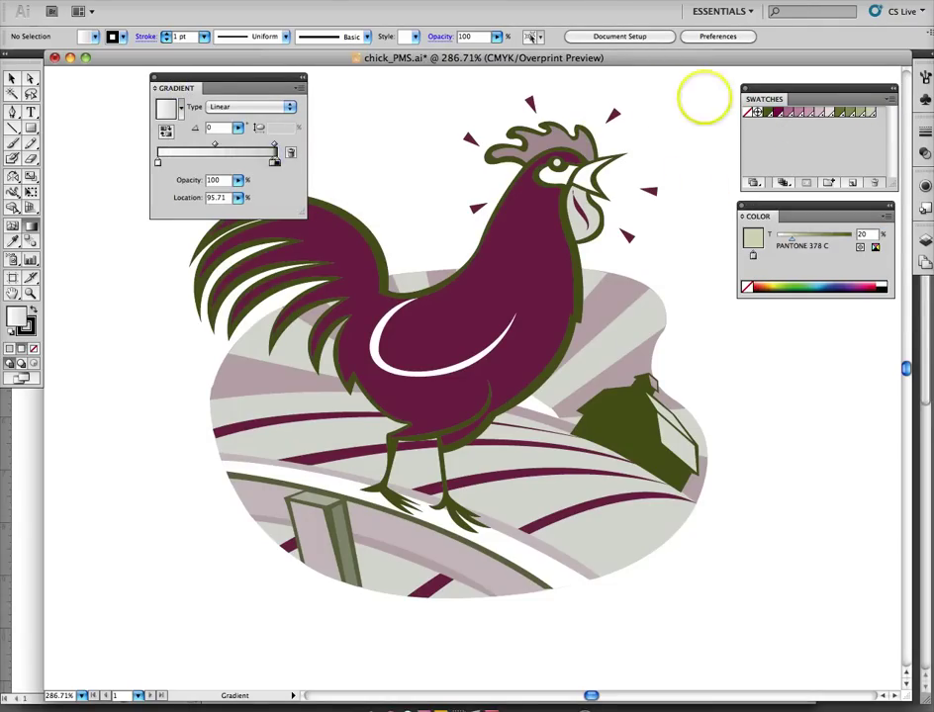
left_click(809, 115)
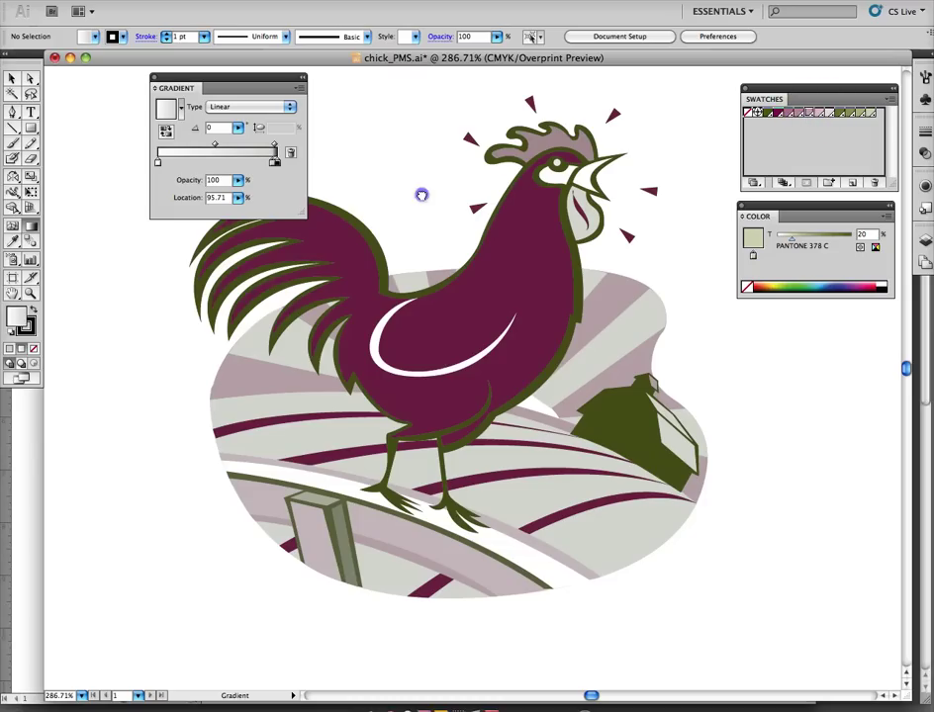
left_click(177, 162)
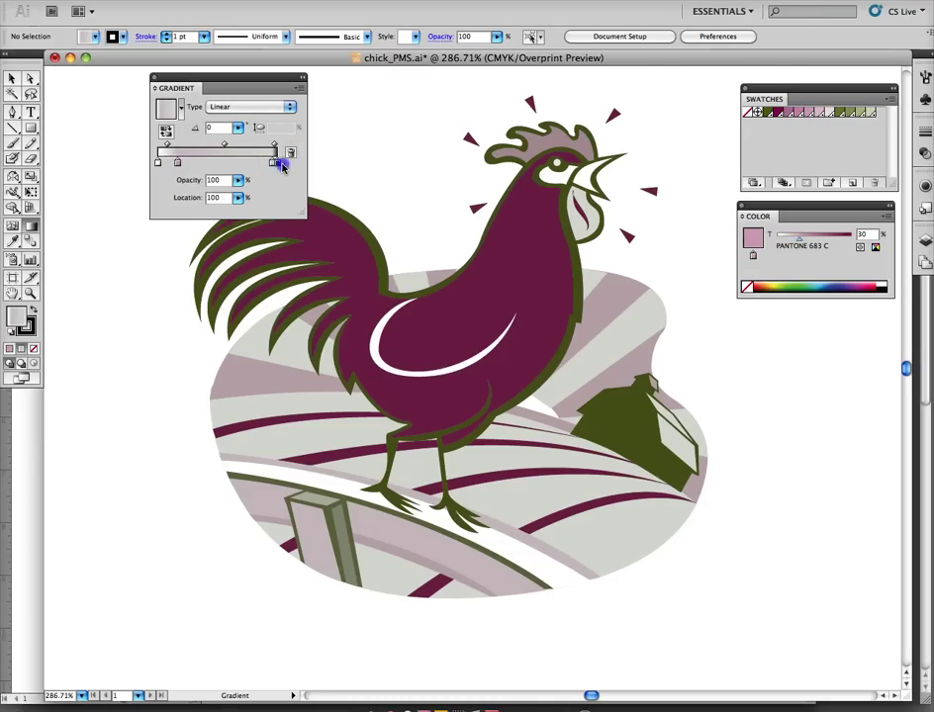
left_click(416, 195)
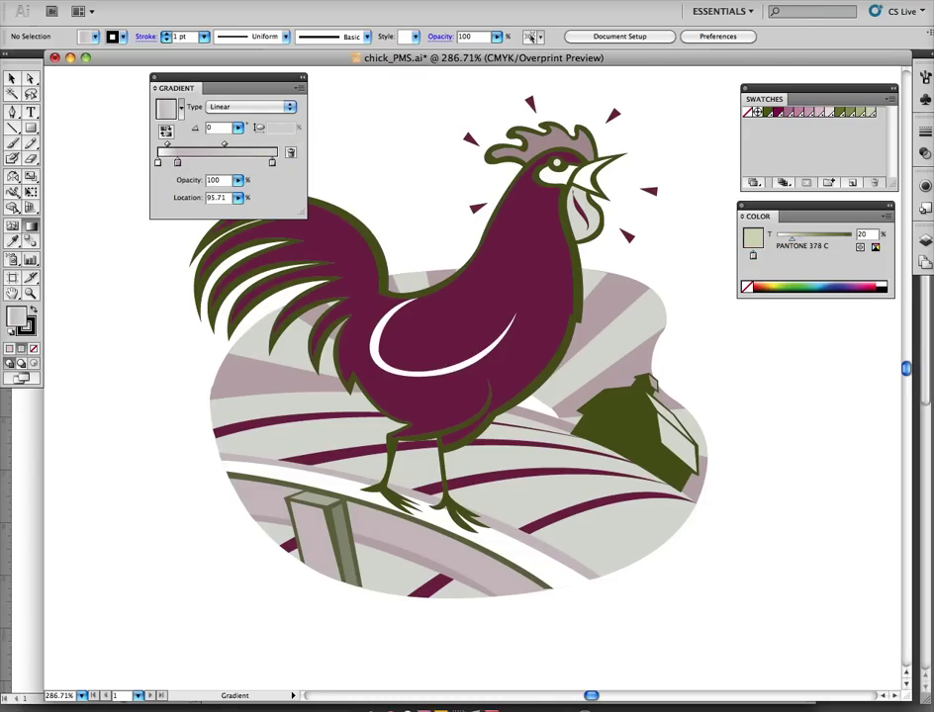
- Draw a gradient-filled rectangle without a stroke between the rooster's tail and head, and save chick_PMS.ai
left_click(31, 126)
left_click_drag(348, 111, 555, 245)
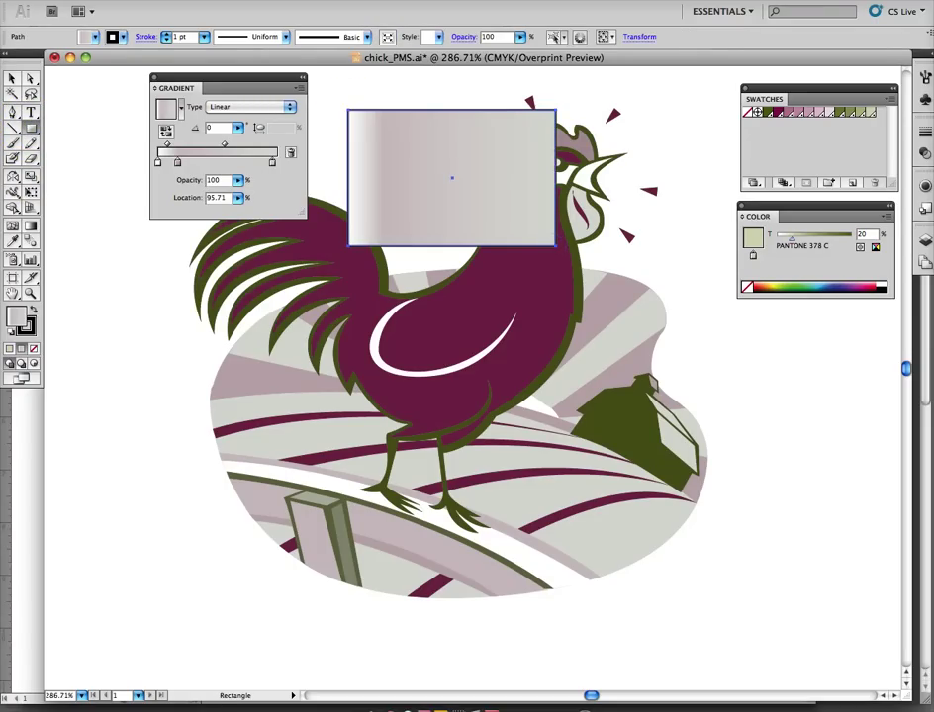
left_click(34, 333)
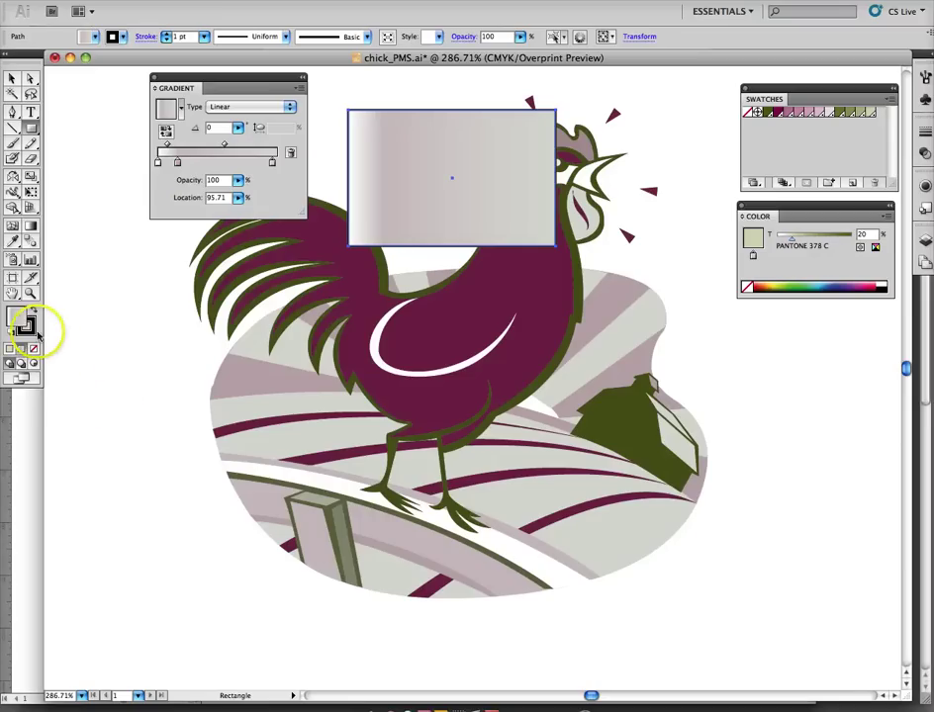
left_click(33, 350)
left_click(35, 349)
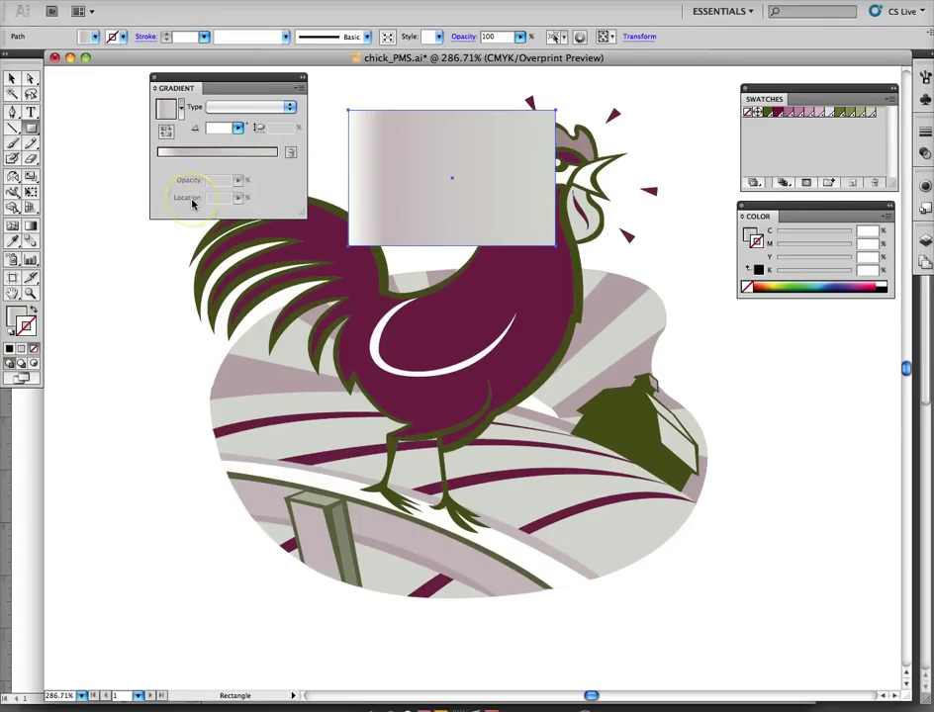
key("super+s")
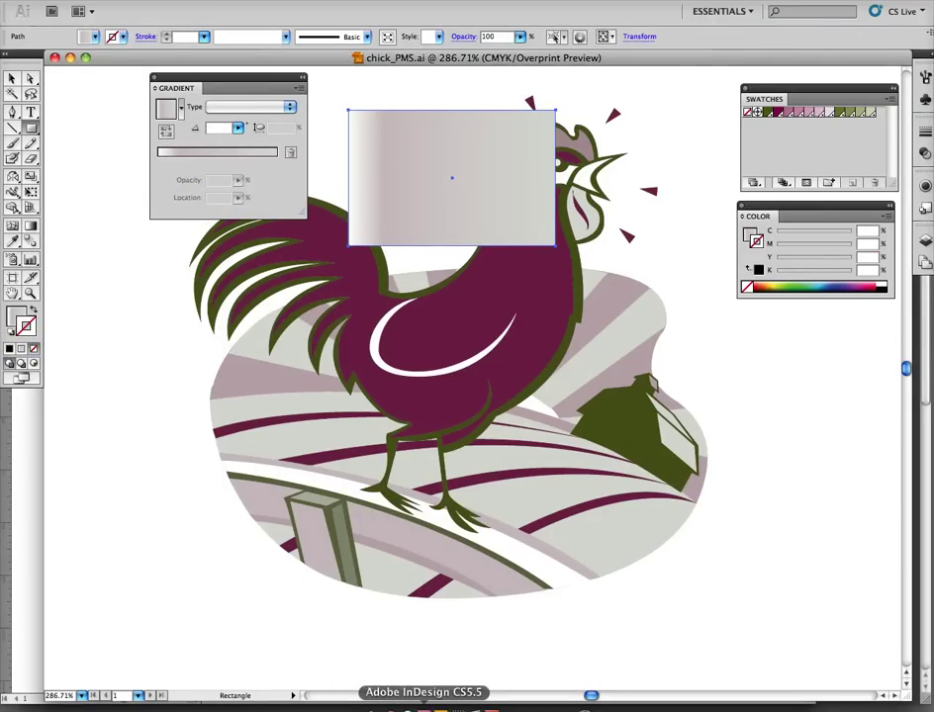
- Switch back to Clip_Torf.indd in InDesign and examine its separations preview with the PANTONE 378 C and PANTONE 683 C plates hidden
left_click(427, 706)
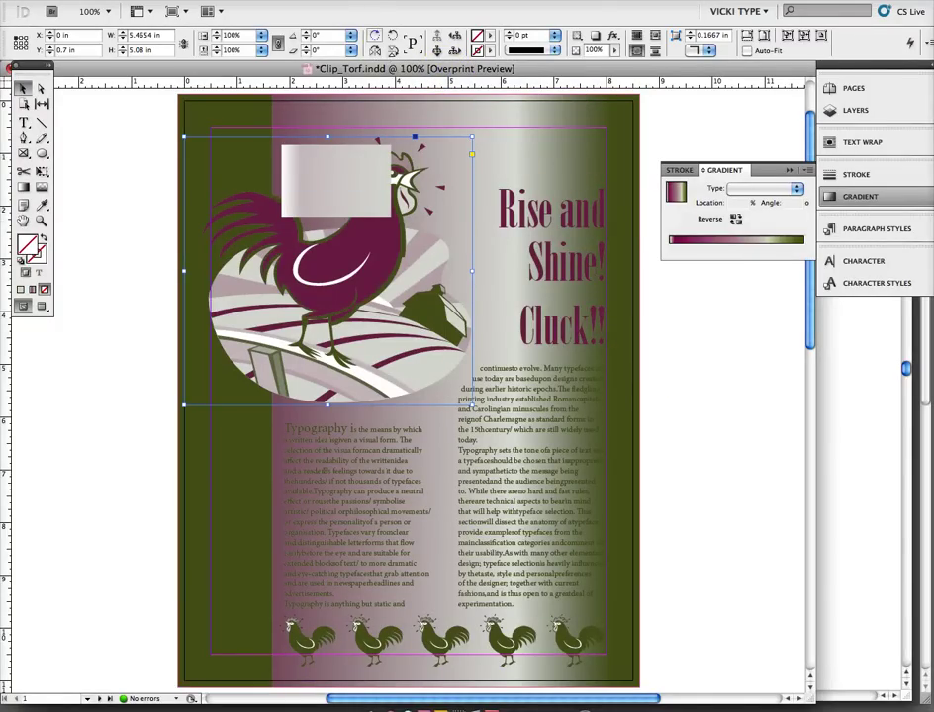
left_click(390, 1)
mouse_move(454, 202)
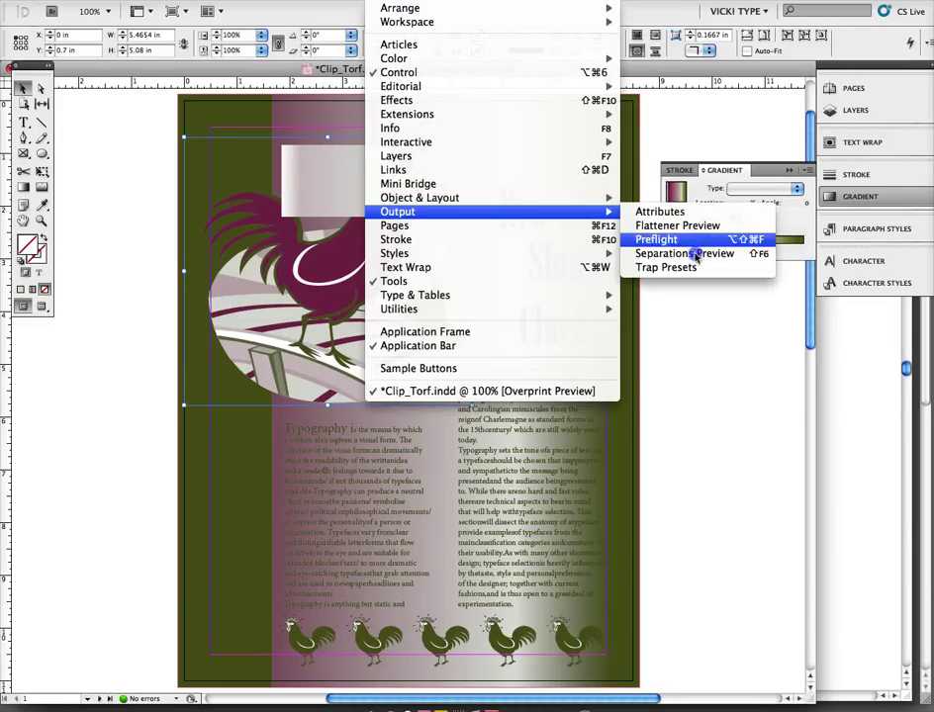
left_click(695, 253)
left_click_drag(754, 310, 704, 135)
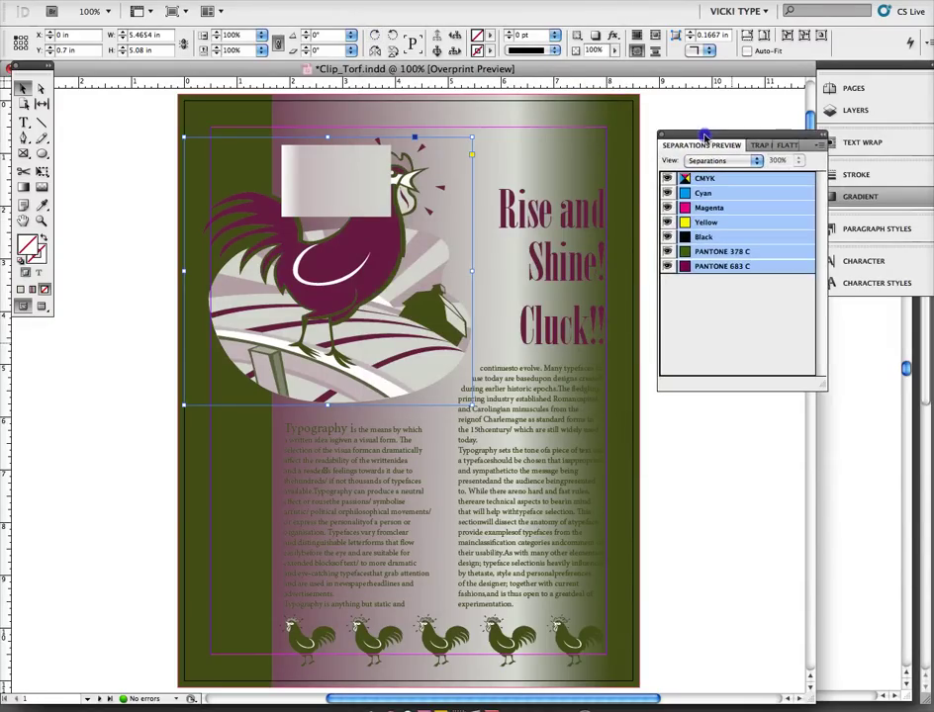
left_click(667, 252)
left_click(666, 266)
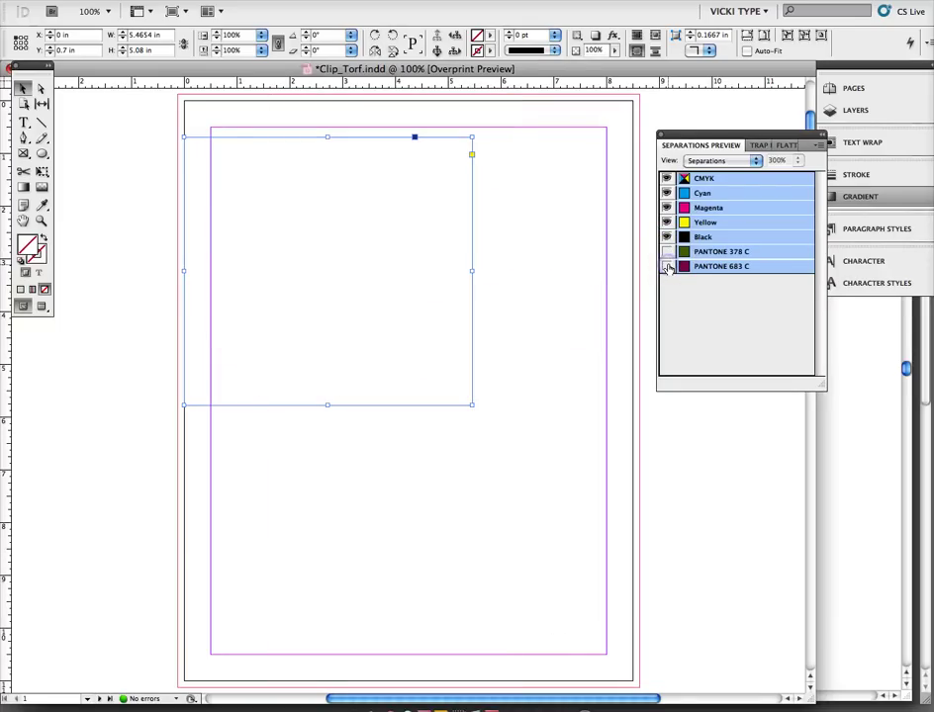